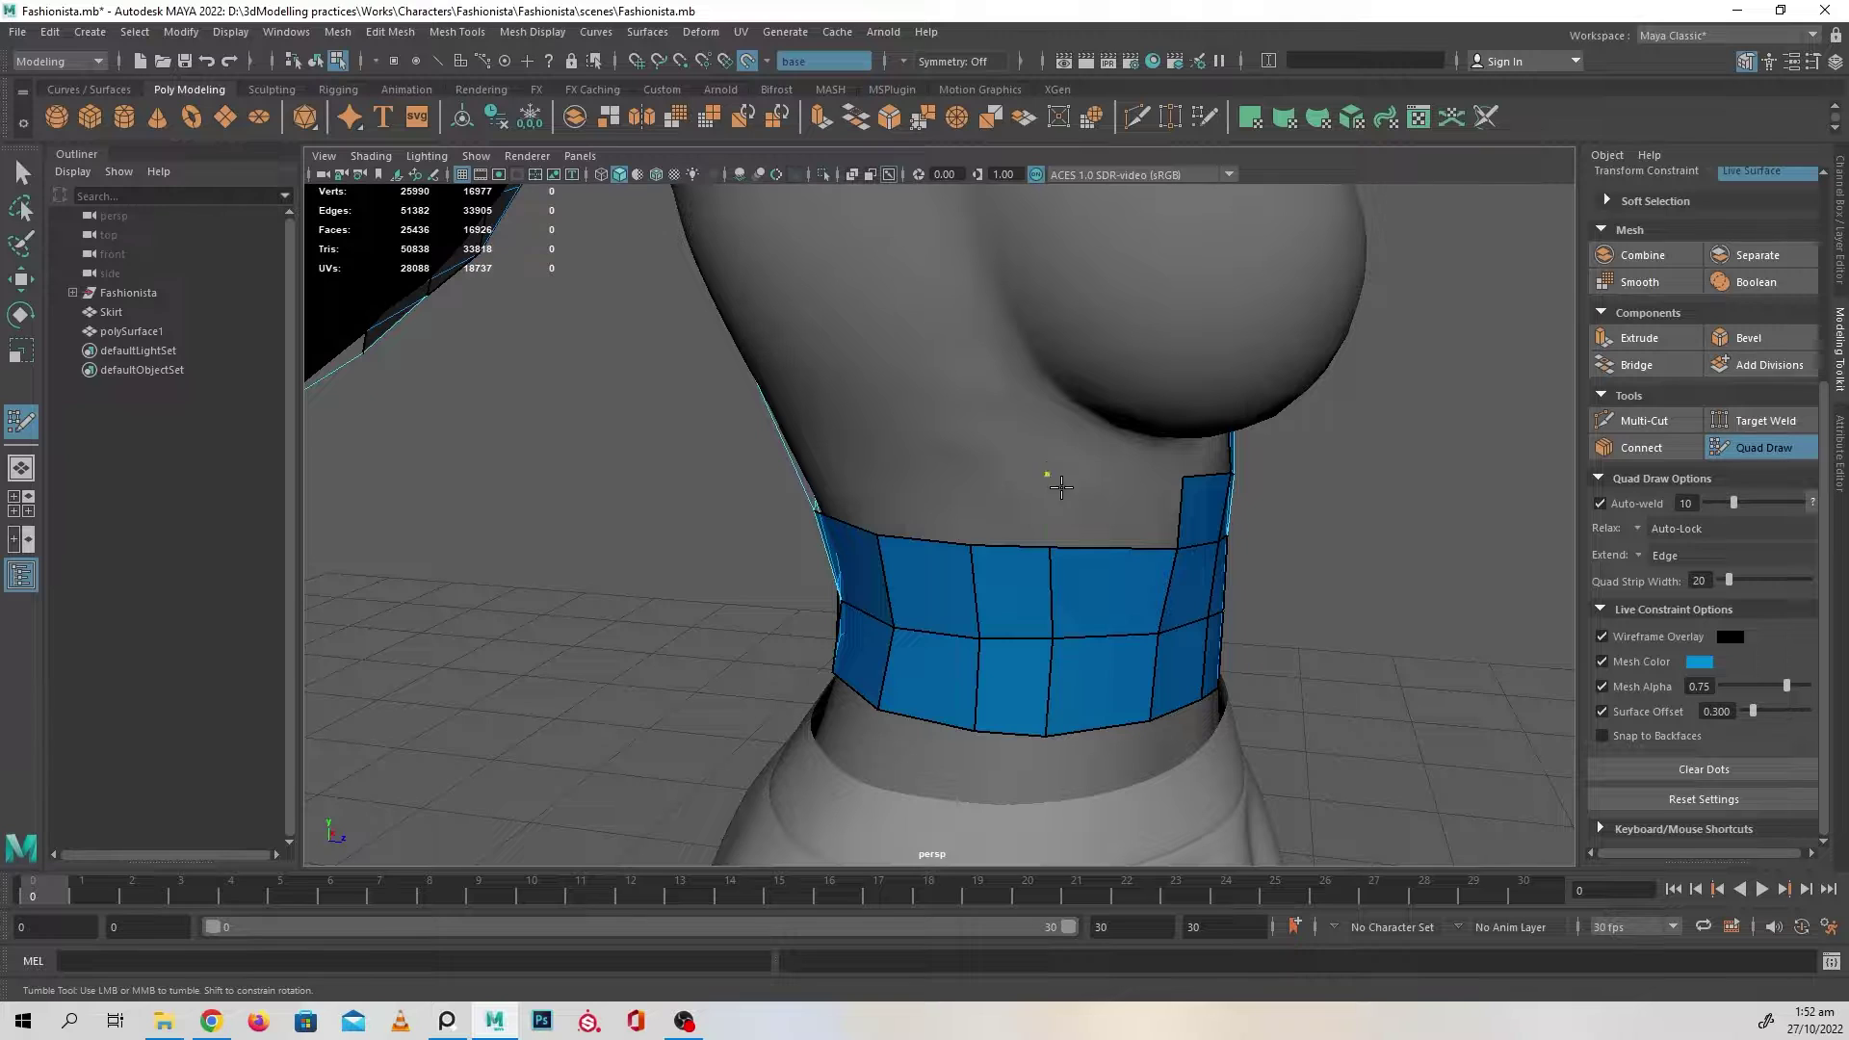
# - Fill the missing Quad Draw quads in the waist mesh's top row, from the front around the side to the back strap
pyautogui.keyDown('shift'); pyautogui.click(1080, 502); pyautogui.keyUp('shift')
pyautogui.moveTo(1037, 512)
pyautogui.keyDown('alt'); pyautogui.mouseDown()
pyautogui.moveTo(1015, 479)
pyautogui.moveTo(1049, 459)
pyautogui.moveTo(983, 442)
pyautogui.moveTo(1000, 433)
pyautogui.moveTo(1064, 482)
pyautogui.mouseUp(); pyautogui.keyUp('alt')
pyautogui.keyDown('shift'); pyautogui.click(1108, 461); pyautogui.keyUp('shift')
pyautogui.keyDown('shift'); pyautogui.click(1055, 468); pyautogui.keyUp('shift')
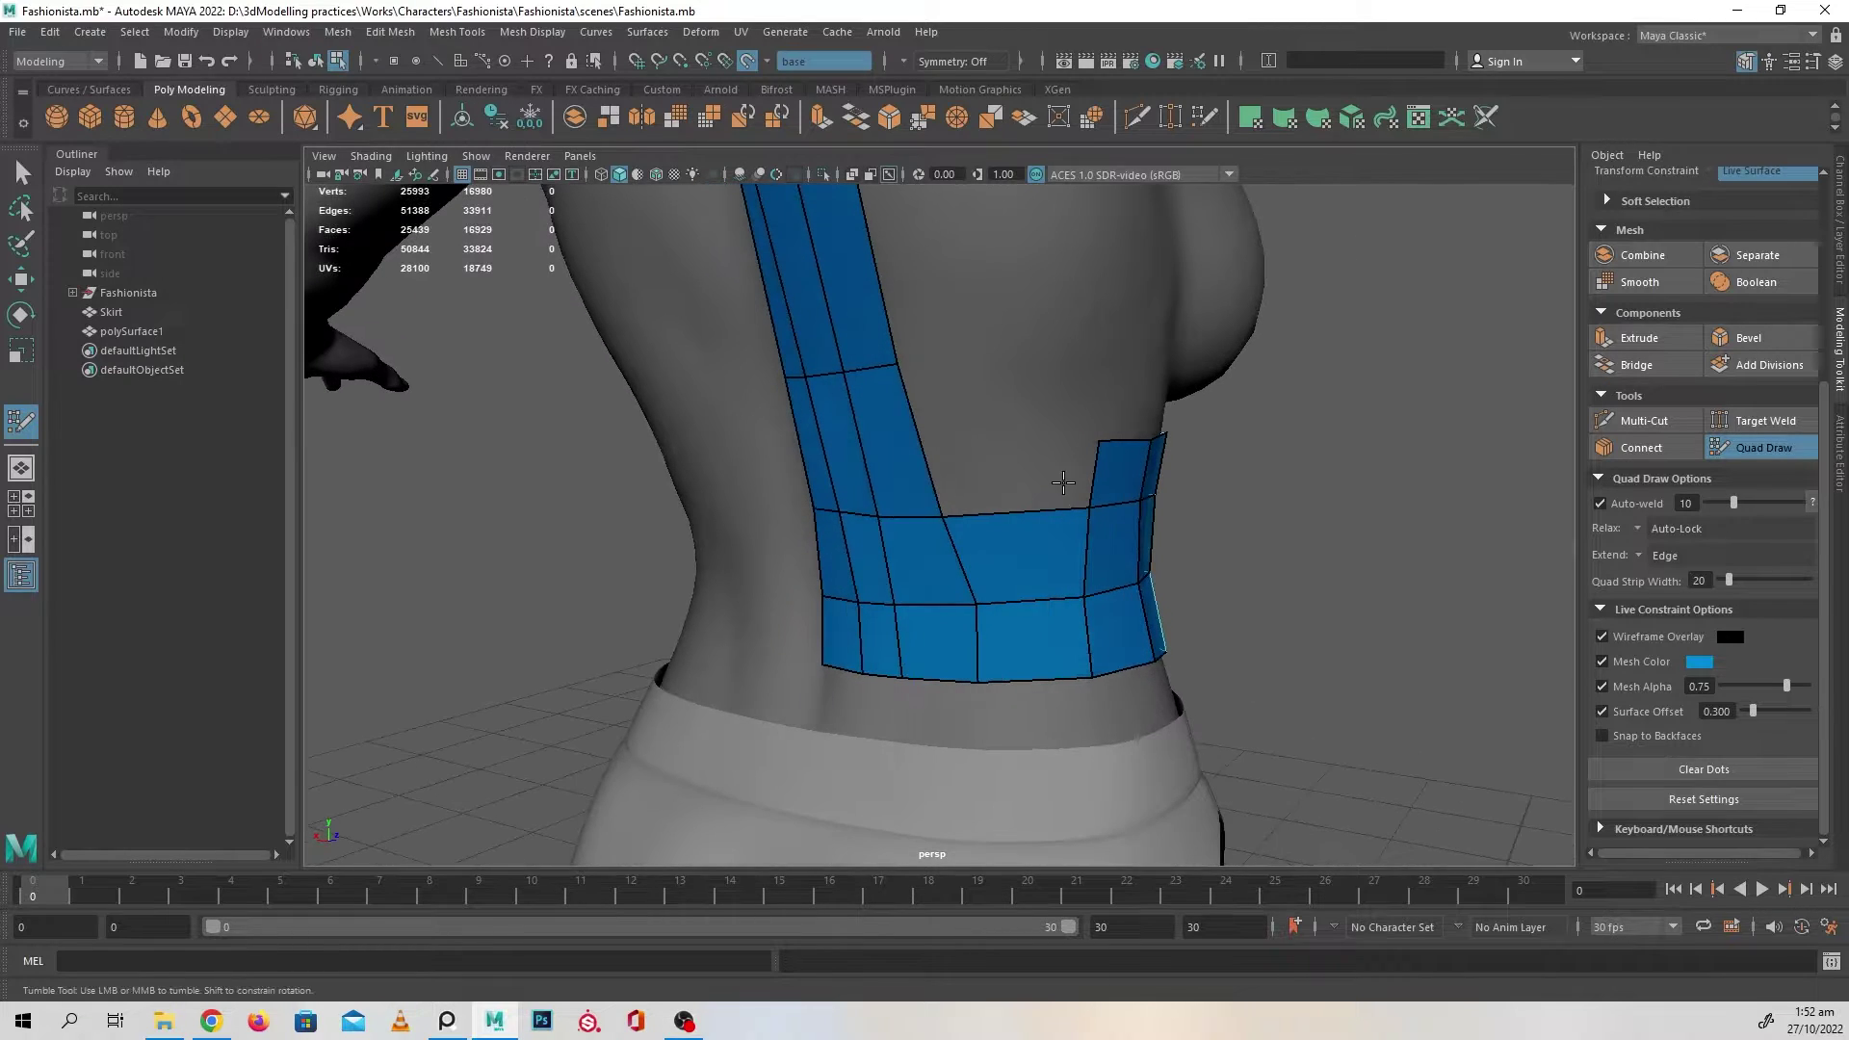
pyautogui.keyDown('shift'); pyautogui.click(1024, 495); pyautogui.keyUp('shift')
pyautogui.keyDown('alt'); pyautogui.moveTo(1221, 484); pyautogui.dragTo(1053, 466); pyautogui.keyUp('alt')
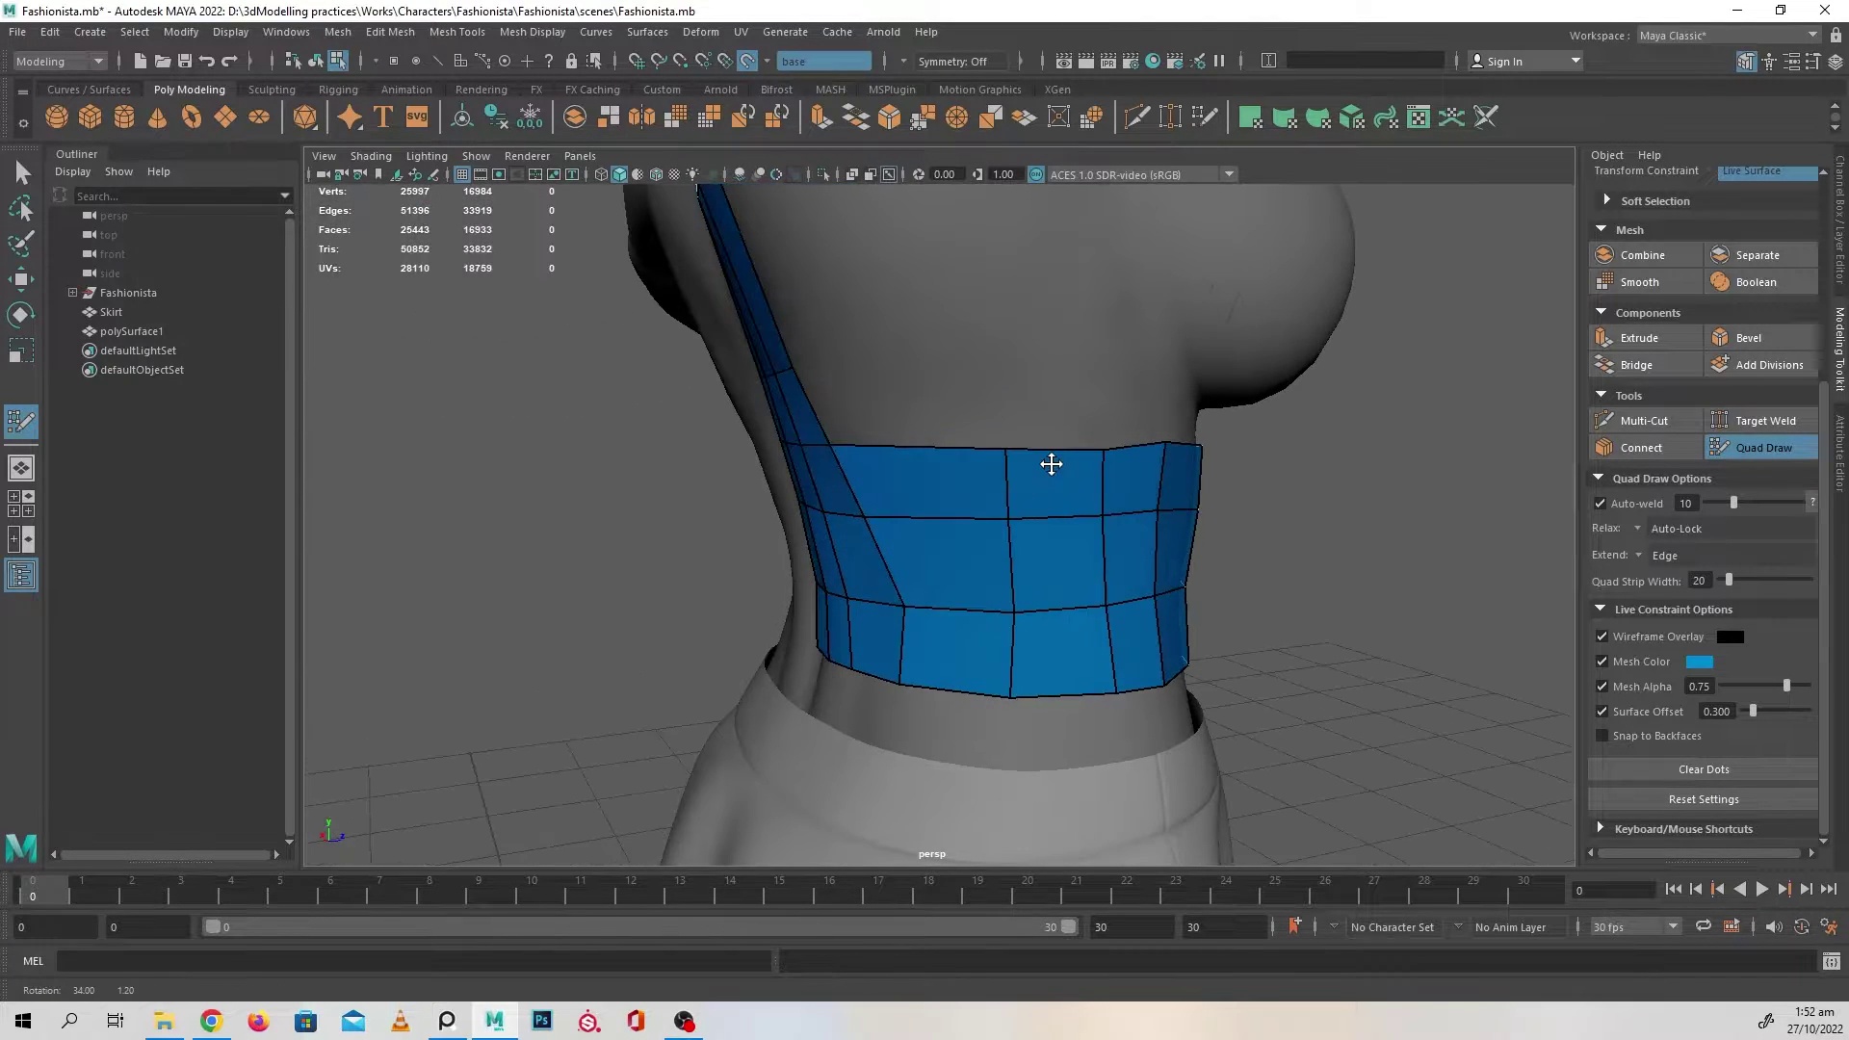
# - Add three quads above the top row on the torso's side and insert a vertical edge loop through the wide front waist quads
pyautogui.keyDown('shift'); pyautogui.click(968, 366); pyautogui.keyUp('shift')
pyautogui.moveTo(1106, 401)
pyautogui.keyDown('alt'); pyautogui.mouseDown()
pyautogui.moveTo(1024, 400)
pyautogui.moveTo(926, 308)
pyautogui.mouseUp(); pyautogui.keyUp('alt')
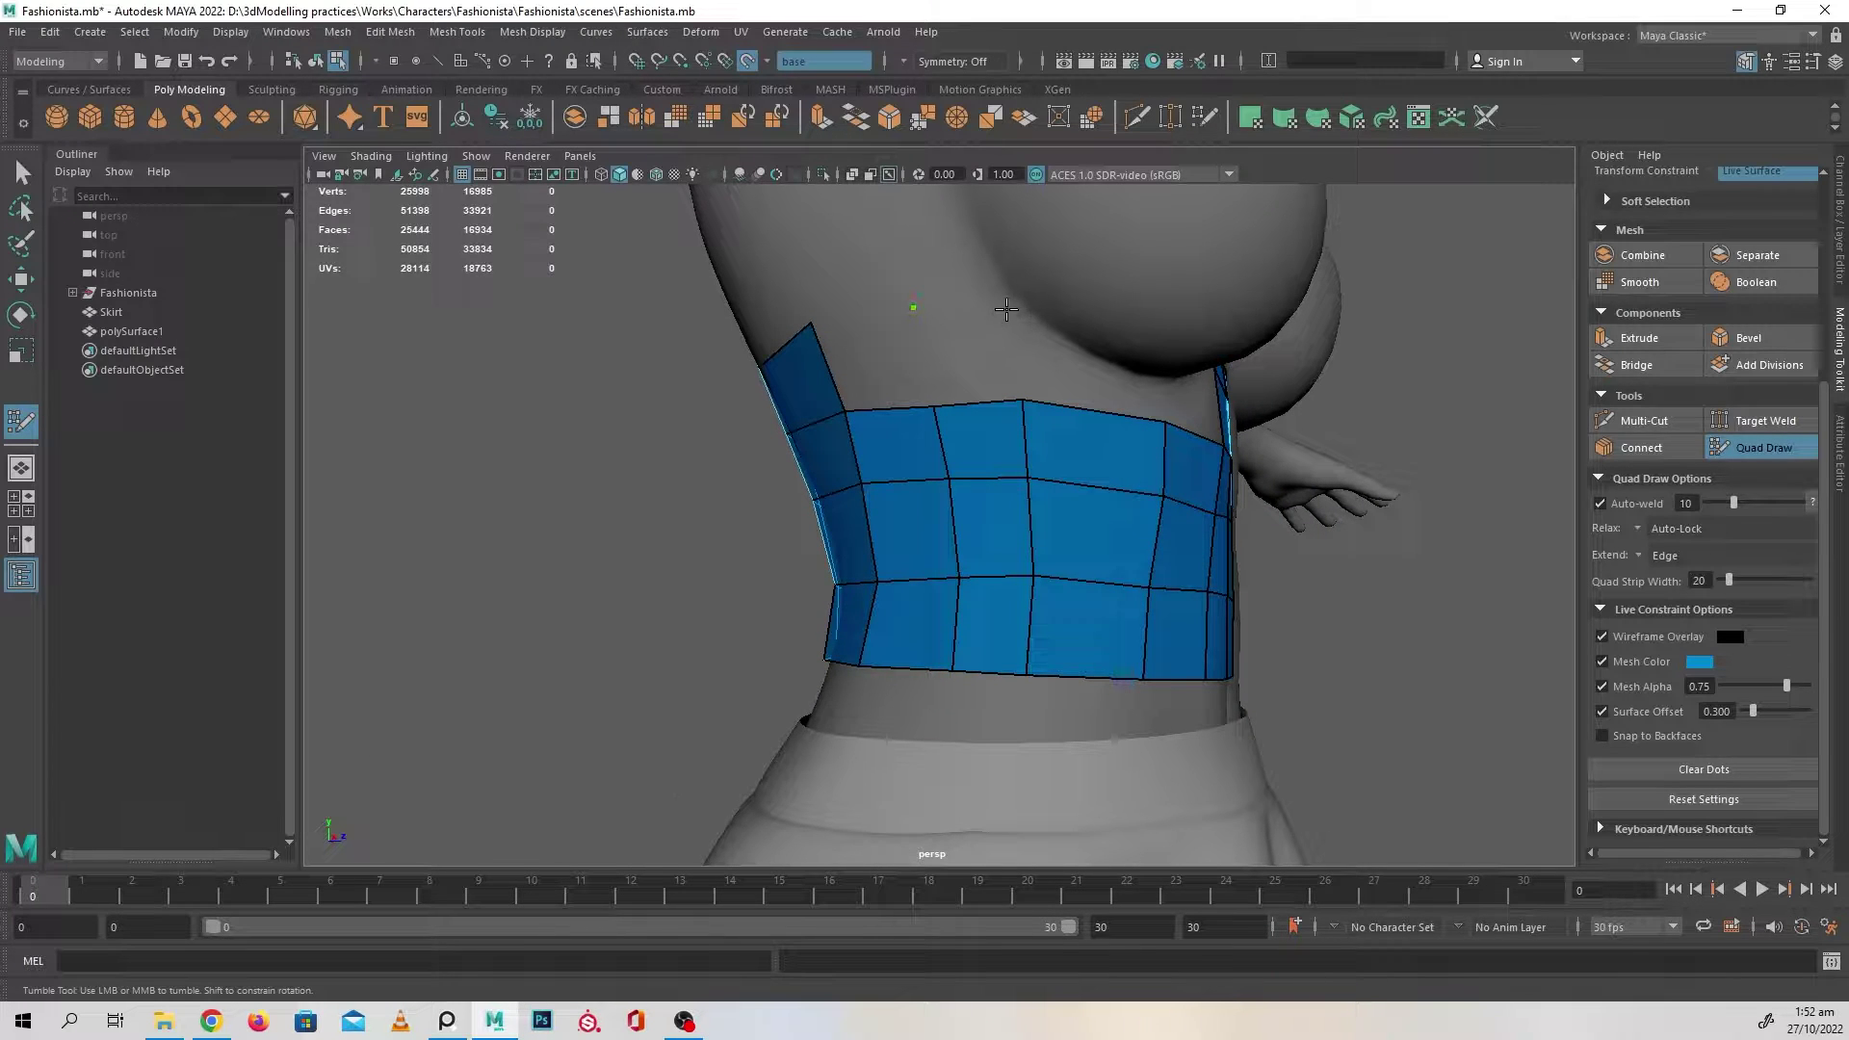
pyautogui.keyDown('shift'); pyautogui.click(867, 357); pyautogui.keyUp('shift')
pyautogui.keyDown('shift'); pyautogui.click(975, 354); pyautogui.keyUp('shift')
pyautogui.moveTo(975, 354)
pyautogui.keyDown('alt'); pyautogui.mouseDown(button='middle')
pyautogui.moveTo(1064, 380)
pyautogui.moveTo(1095, 505)
pyautogui.mouseUp(button='middle'); pyautogui.keyUp('alt')
pyautogui.keyDown('alt'); pyautogui.moveTo(1095, 504); pyautogui.dragTo(1056, 483); pyautogui.keyUp('alt')
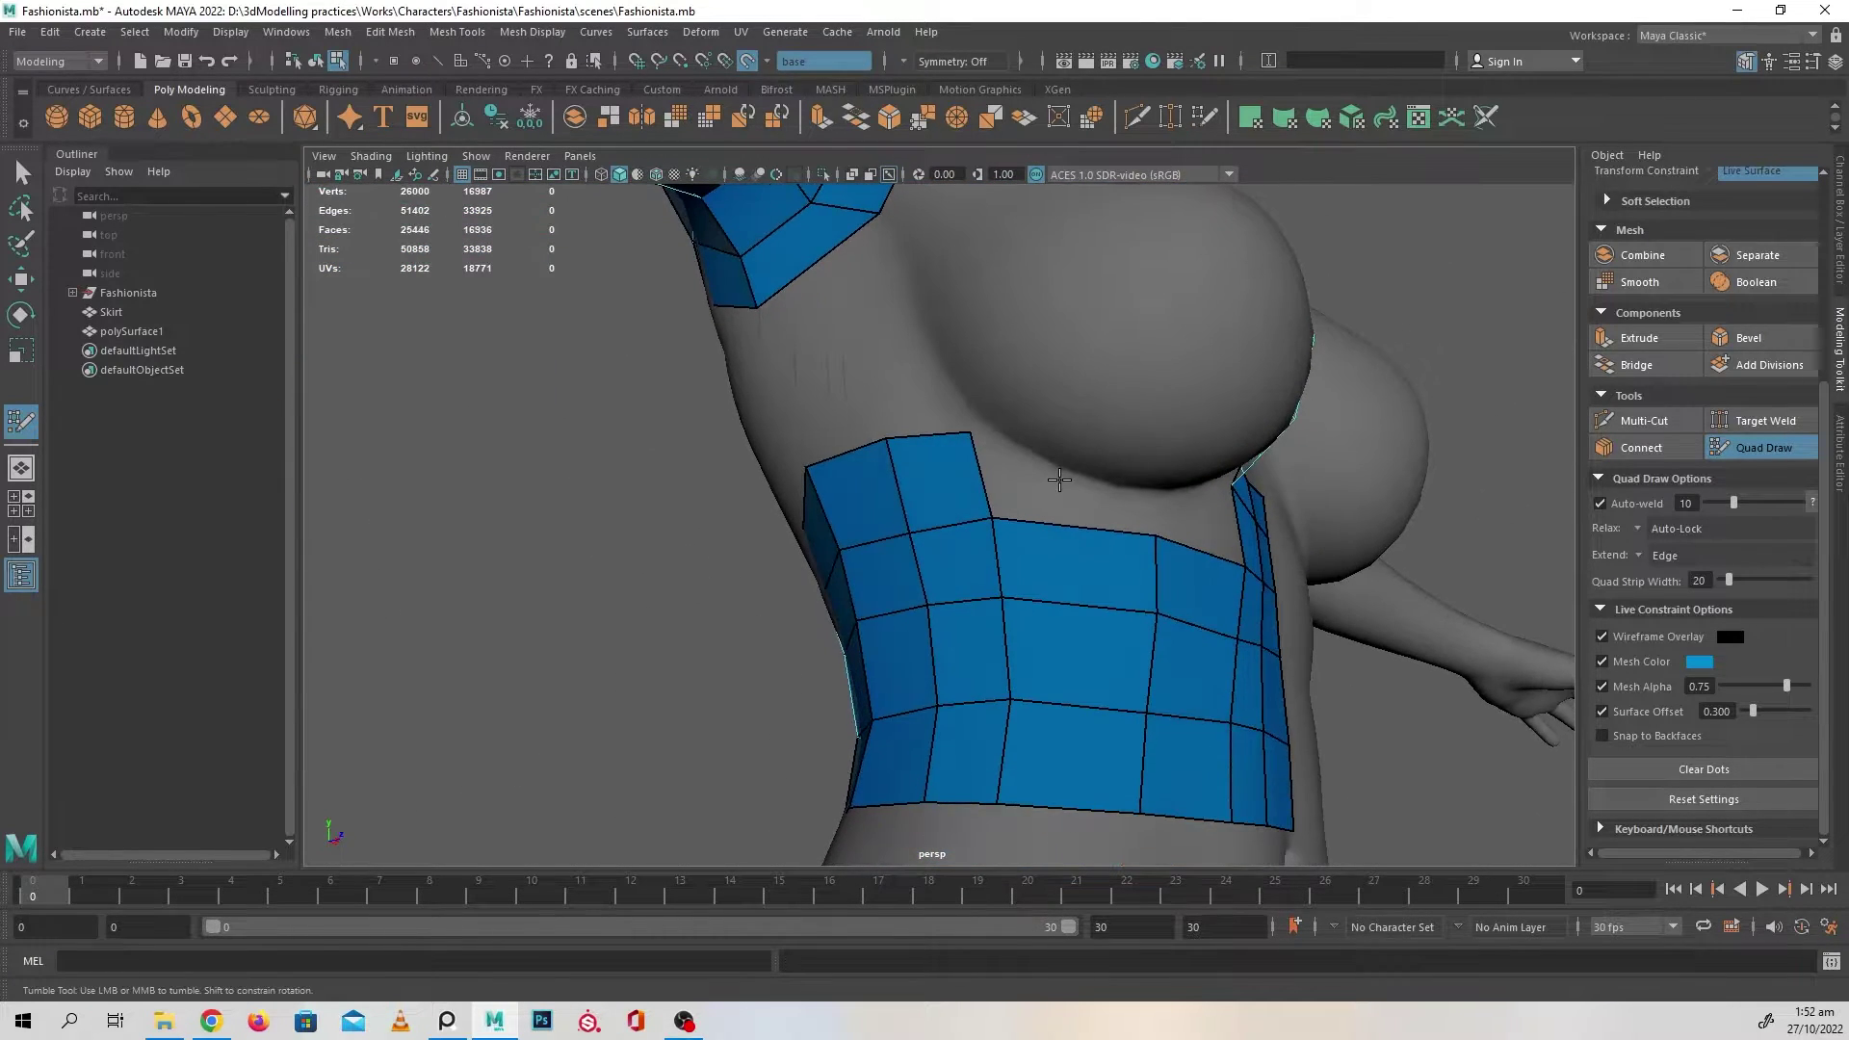
pyautogui.keyDown('alt'); pyautogui.moveTo(1056, 483); pyautogui.dragTo(1017, 490, button='middle'); pyautogui.keyUp('alt')
pyautogui.keyDown('ctrl'); pyautogui.click(1016, 540); pyautogui.keyUp('ctrl')
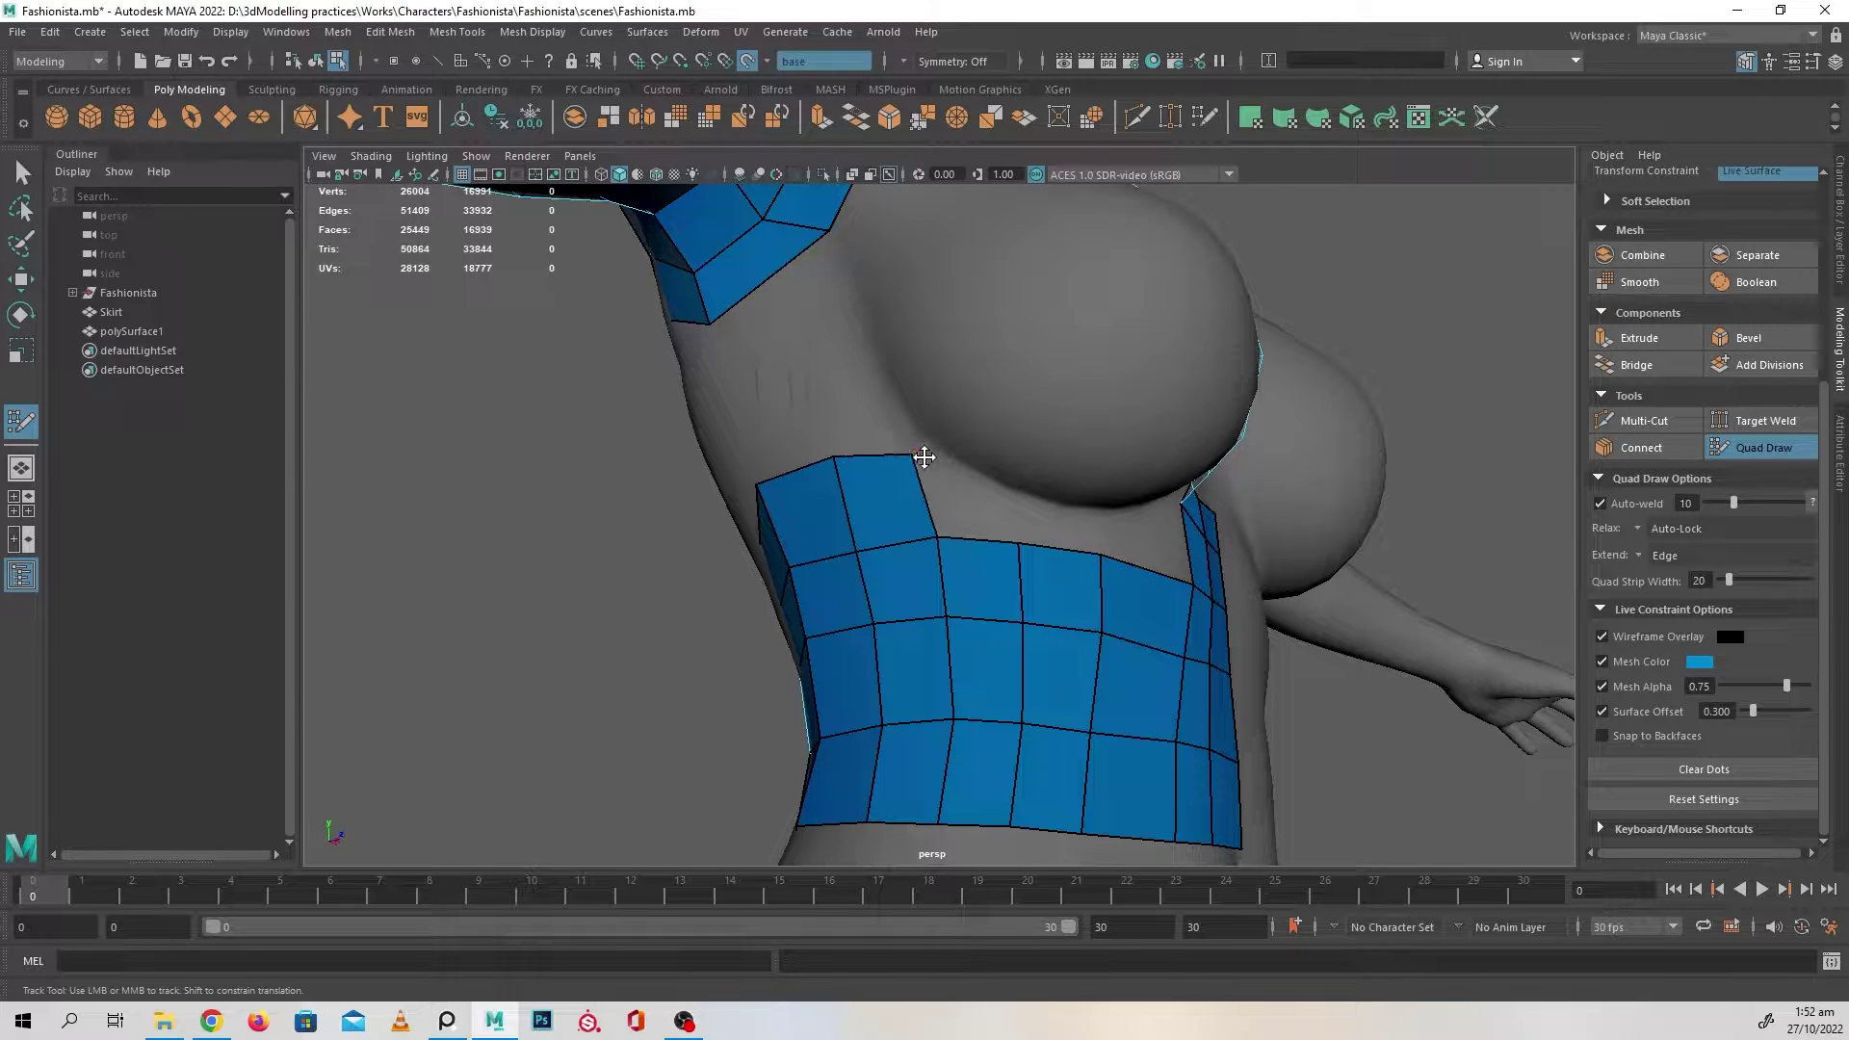
# - Place four dots on the lower outer side of the breast and fill them as a separate quad
pyautogui.keyDown('alt'); pyautogui.moveTo(838, 469); pyautogui.dragTo(958, 483); pyautogui.keyUp('alt')
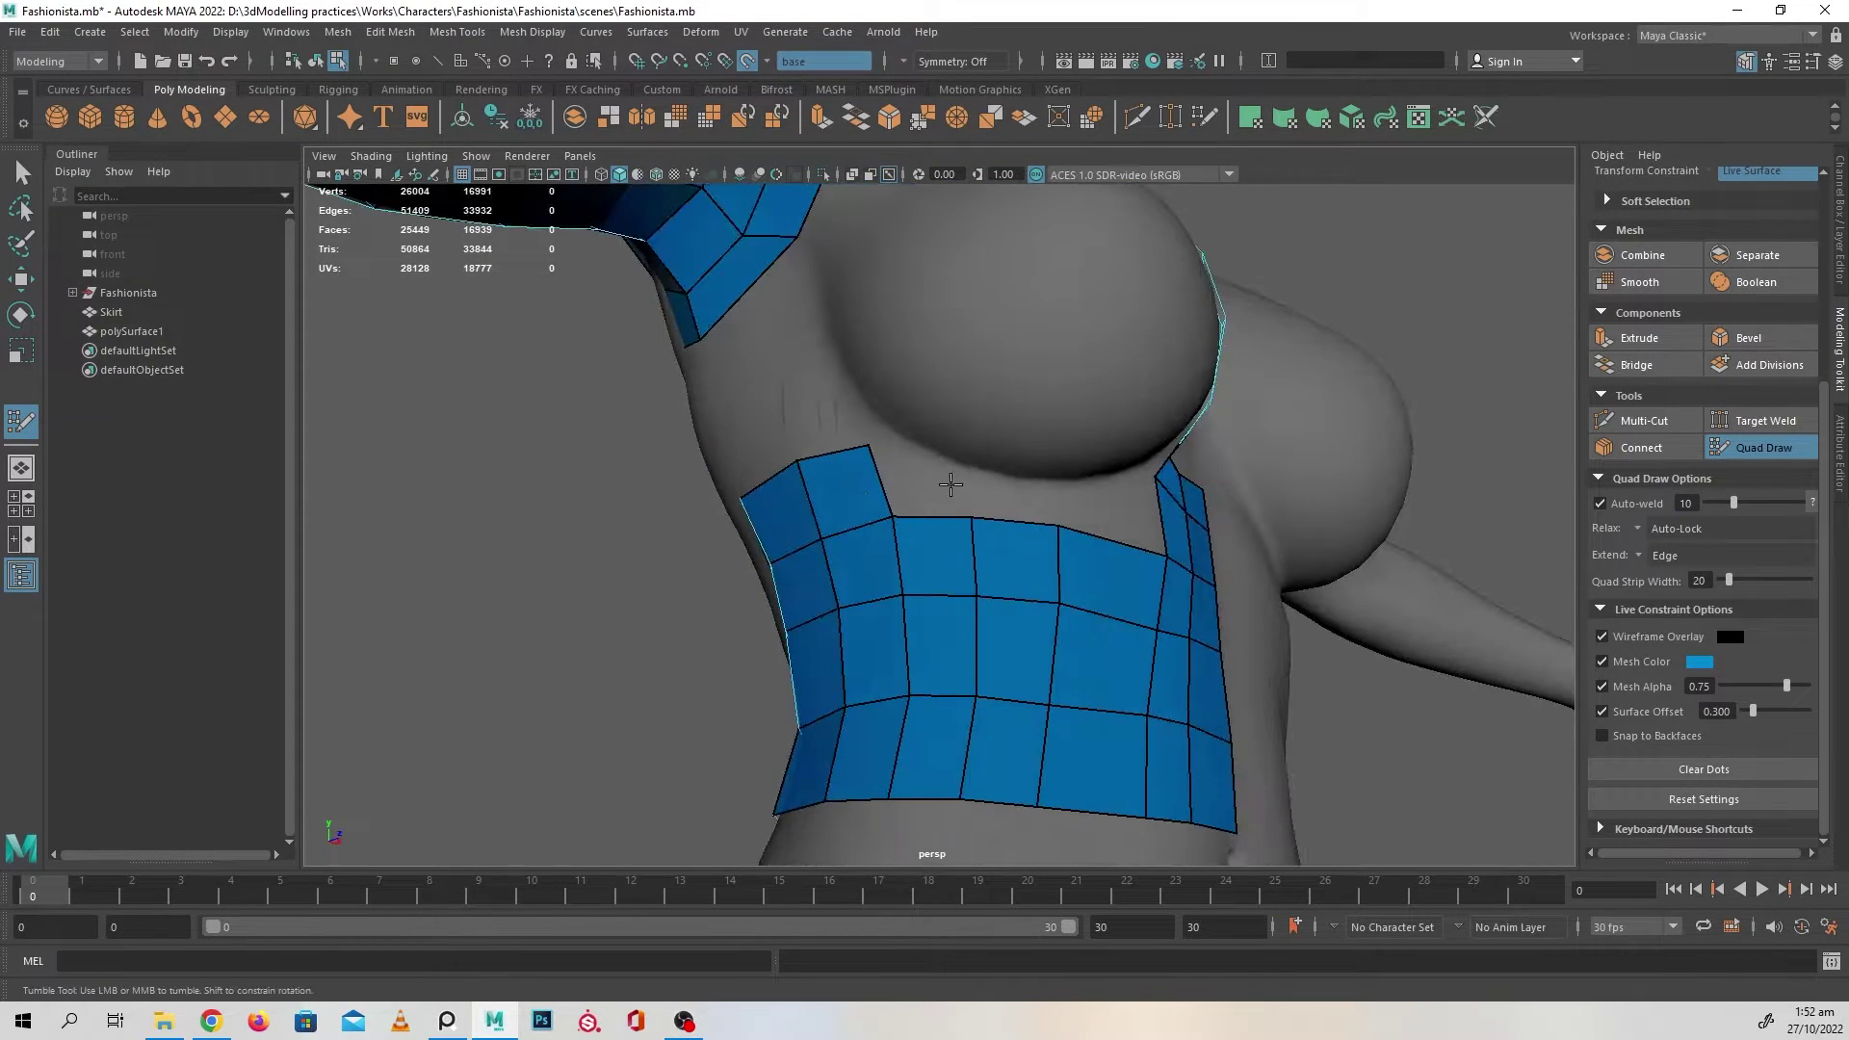
pyautogui.keyDown('alt'); pyautogui.moveTo(958, 483); pyautogui.dragTo(942, 497, button='right'); pyautogui.keyUp('alt')
pyautogui.keyDown('alt'); pyautogui.moveTo(942, 497); pyautogui.dragTo(936, 526, button='middle'); pyautogui.keyUp('alt')
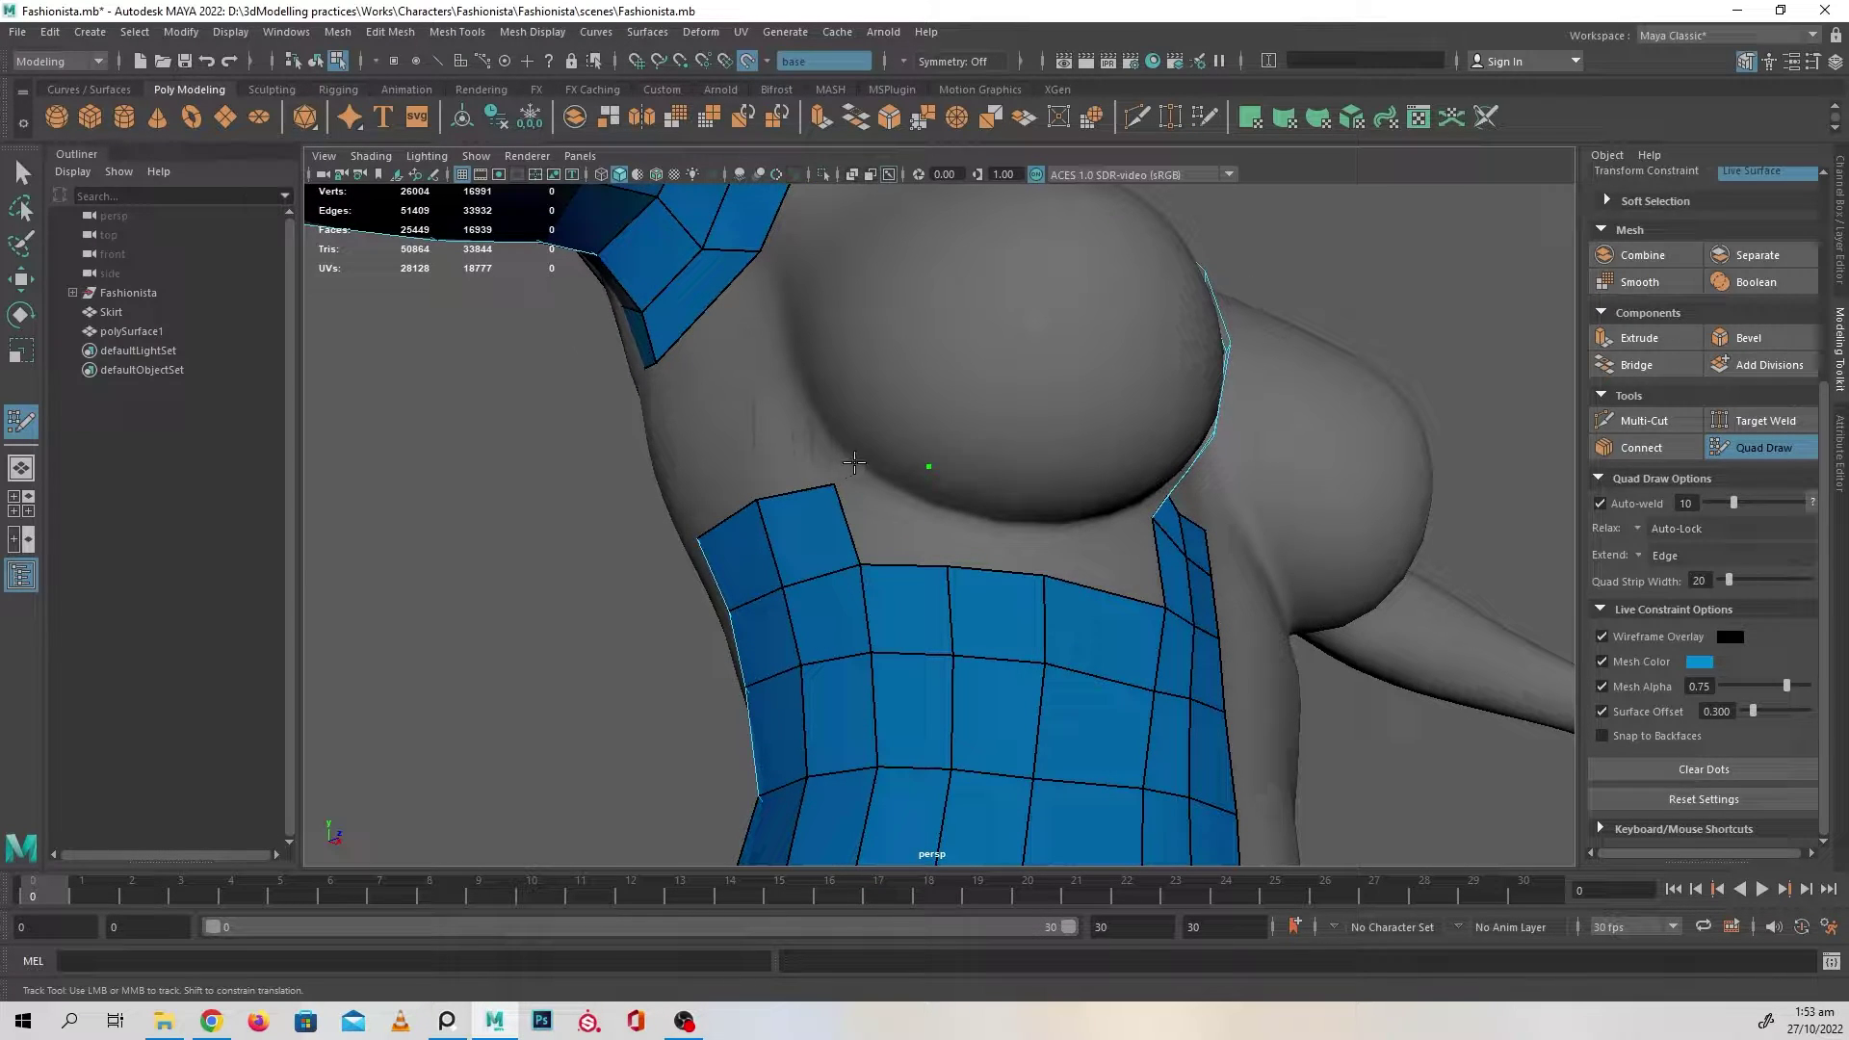
pyautogui.moveTo(854, 390)
pyautogui.keyDown('alt'); pyautogui.mouseDown()
pyautogui.moveTo(858, 462)
pyautogui.moveTo(1032, 516)
pyautogui.mouseUp(); pyautogui.keyUp('alt')
pyautogui.click(941, 461)
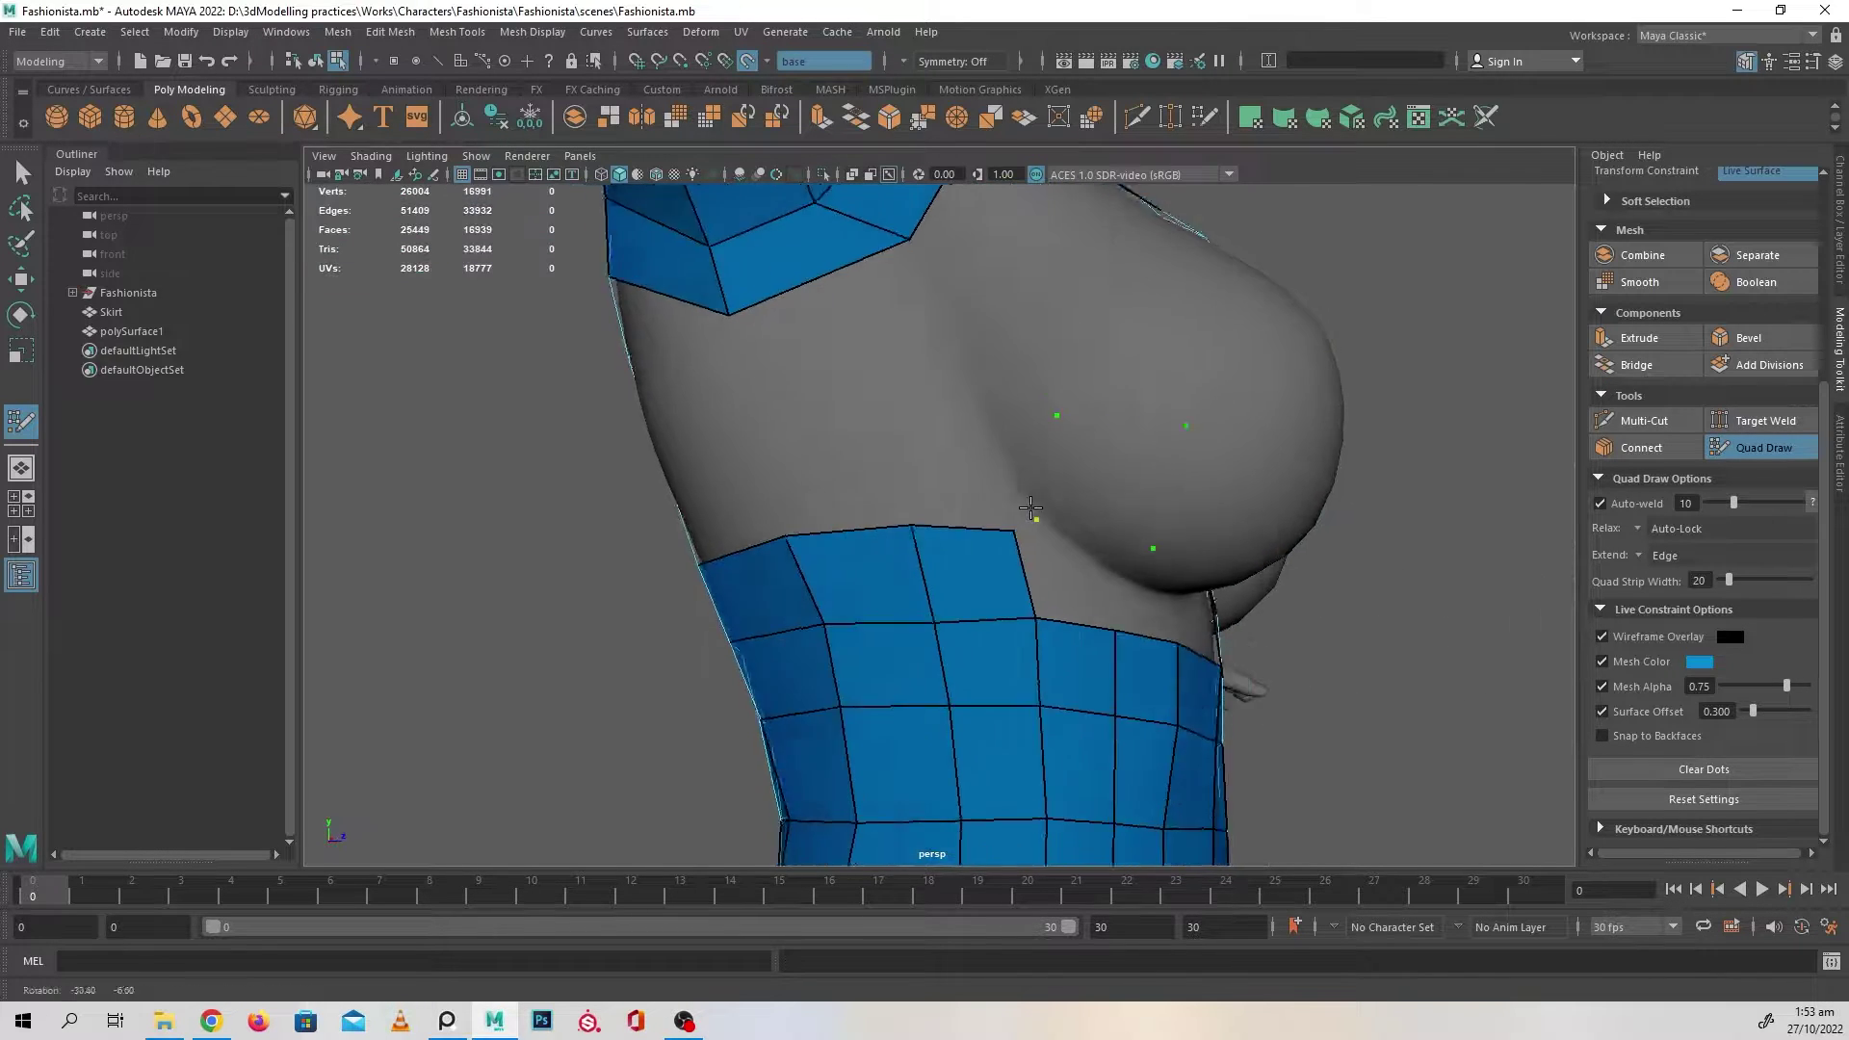
pyautogui.keyDown('alt'); pyautogui.moveTo(1032, 516); pyautogui.dragTo(900, 539, button='middle'); pyautogui.keyUp('alt')
pyautogui.keyDown('alt'); pyautogui.moveTo(901, 539); pyautogui.dragTo(1053, 577, button='right'); pyautogui.keyUp('alt')
pyautogui.keyDown('shift'); pyautogui.click(999, 471); pyautogui.keyUp('shift')
pyautogui.keyDown('alt'); pyautogui.moveTo(999, 471); pyautogui.dragTo(946, 528); pyautogui.keyUp('alt')
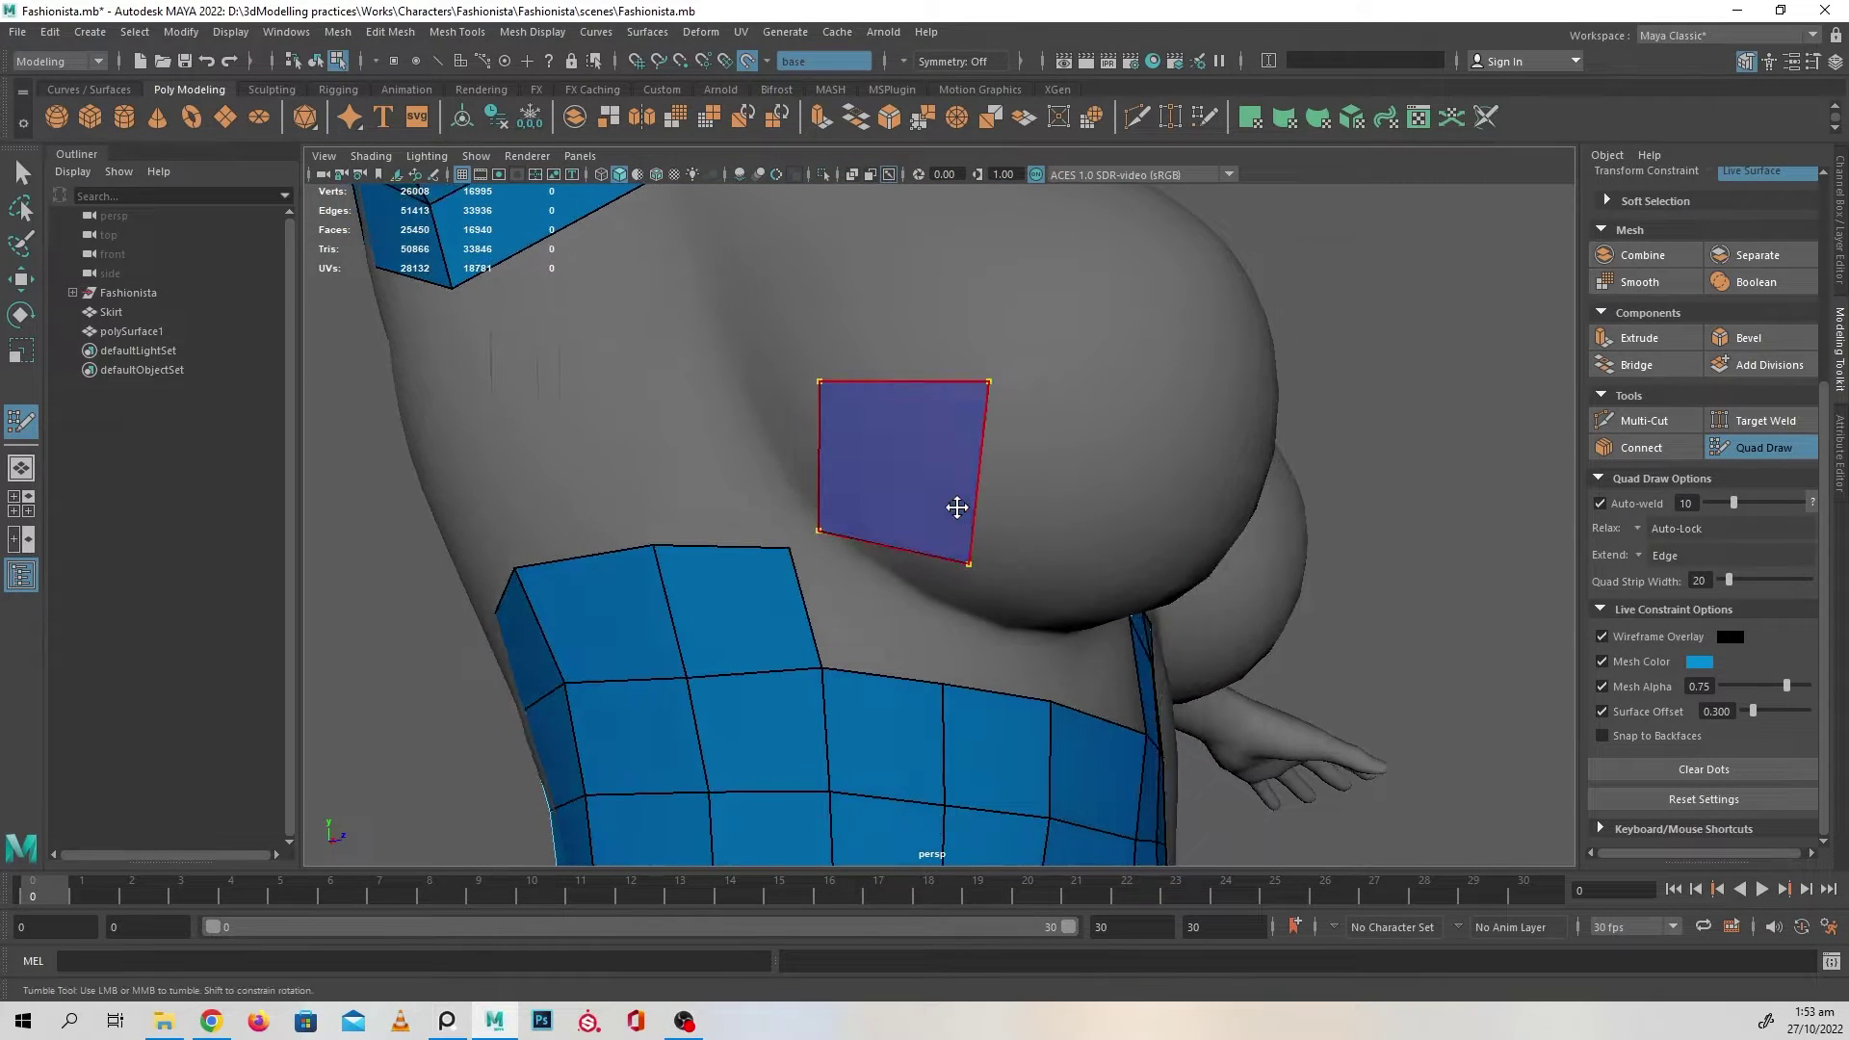
# - Reshape the separate breast quad by moving its lower vertices along the fold under the breast
pyautogui.keyDown('alt'); pyautogui.moveTo(929, 612); pyautogui.dragTo(911, 591); pyautogui.keyUp('alt')
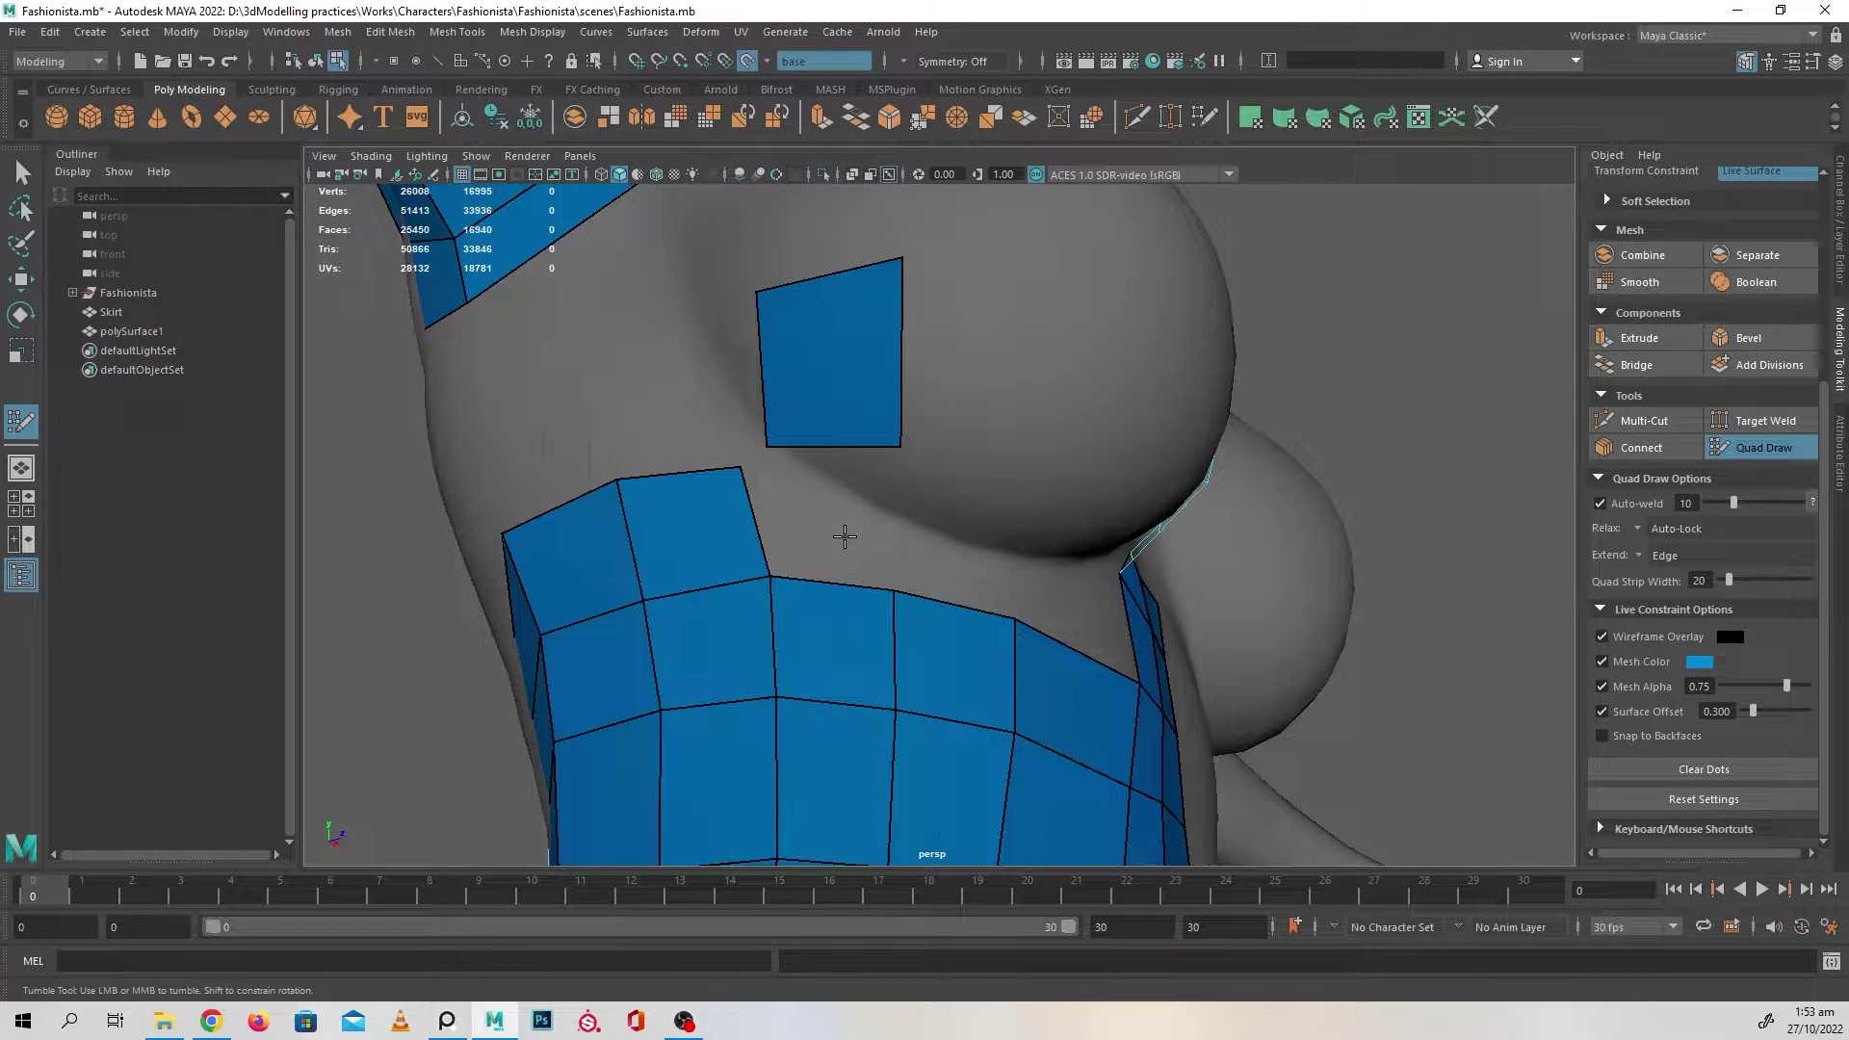
pyautogui.keyDown('alt'); pyautogui.moveTo(814, 503); pyautogui.dragTo(838, 528, button='middle'); pyautogui.keyUp('alt')
pyautogui.moveTo(782, 473)
pyautogui.mouseDown()
pyautogui.moveTo(766, 487)
pyautogui.moveTo(799, 487)
pyautogui.mouseUp()
pyautogui.keyDown('alt'); pyautogui.moveTo(798, 486); pyautogui.dragTo(764, 533, button='right'); pyautogui.keyUp('alt')
pyautogui.moveTo(764, 533)
pyautogui.keyDown('alt'); pyautogui.mouseDown()
pyautogui.moveTo(776, 555)
pyautogui.moveTo(710, 550)
pyautogui.moveTo(769, 529)
pyautogui.mouseUp(); pyautogui.keyUp('alt')
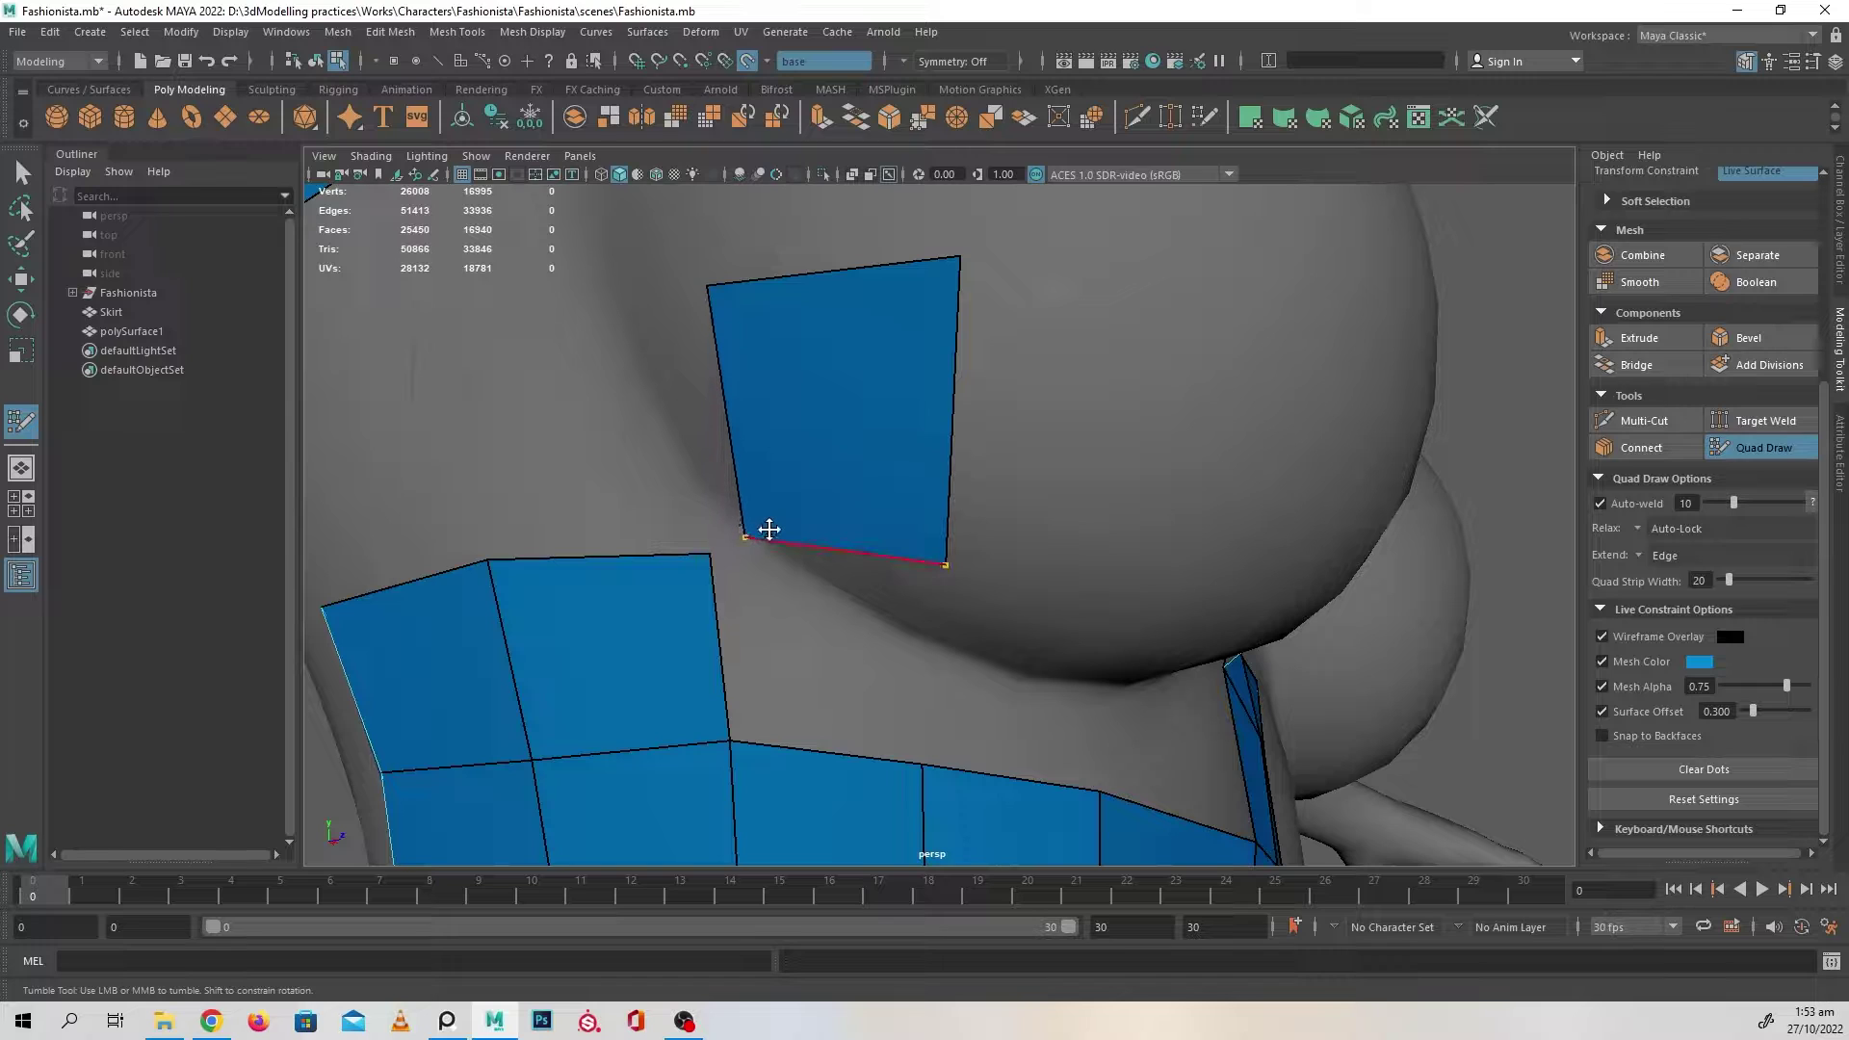
pyautogui.moveTo(916, 549); pyautogui.dragTo(947, 535)
# - Extend the side row with a quad beneath the breast and bridge it to the separate breast quad
pyautogui.keyDown('alt'); pyautogui.moveTo(920, 626); pyautogui.dragTo(850, 602); pyautogui.keyUp('alt')
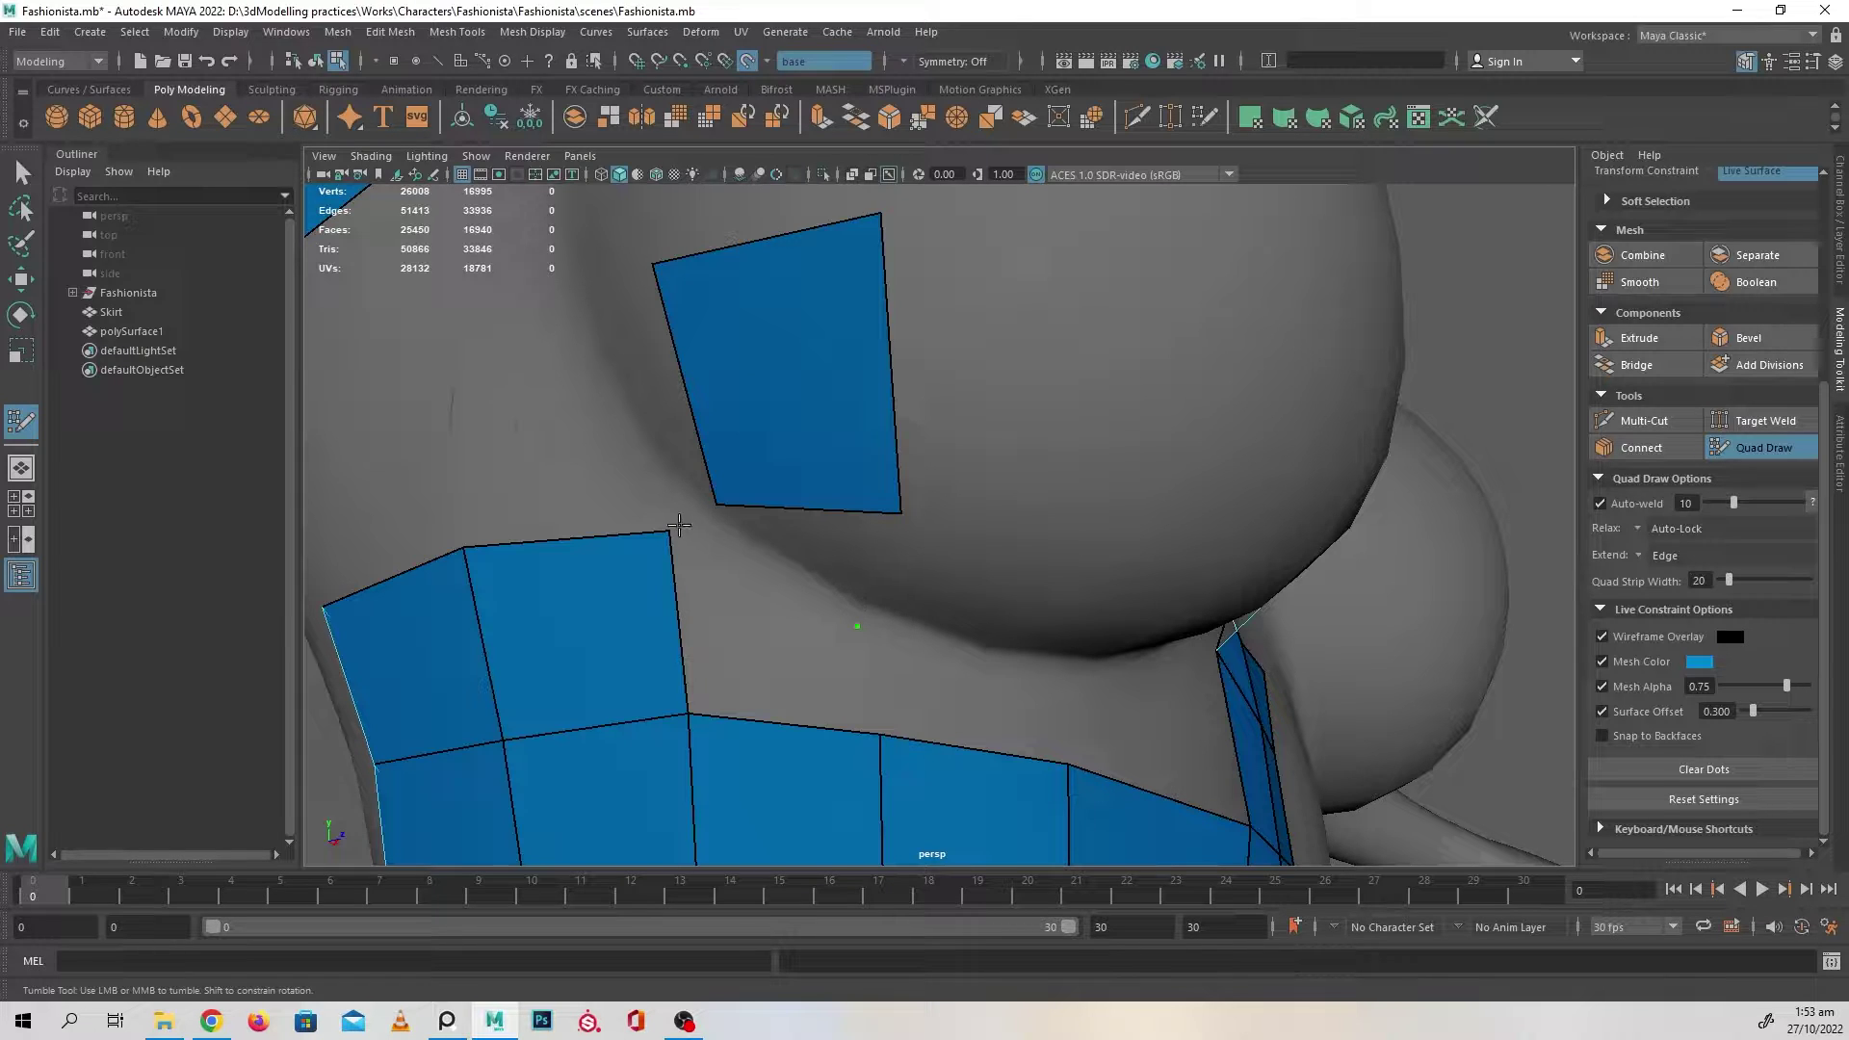
pyautogui.keyDown('shift'); pyautogui.click(790, 660); pyautogui.keyUp('shift')
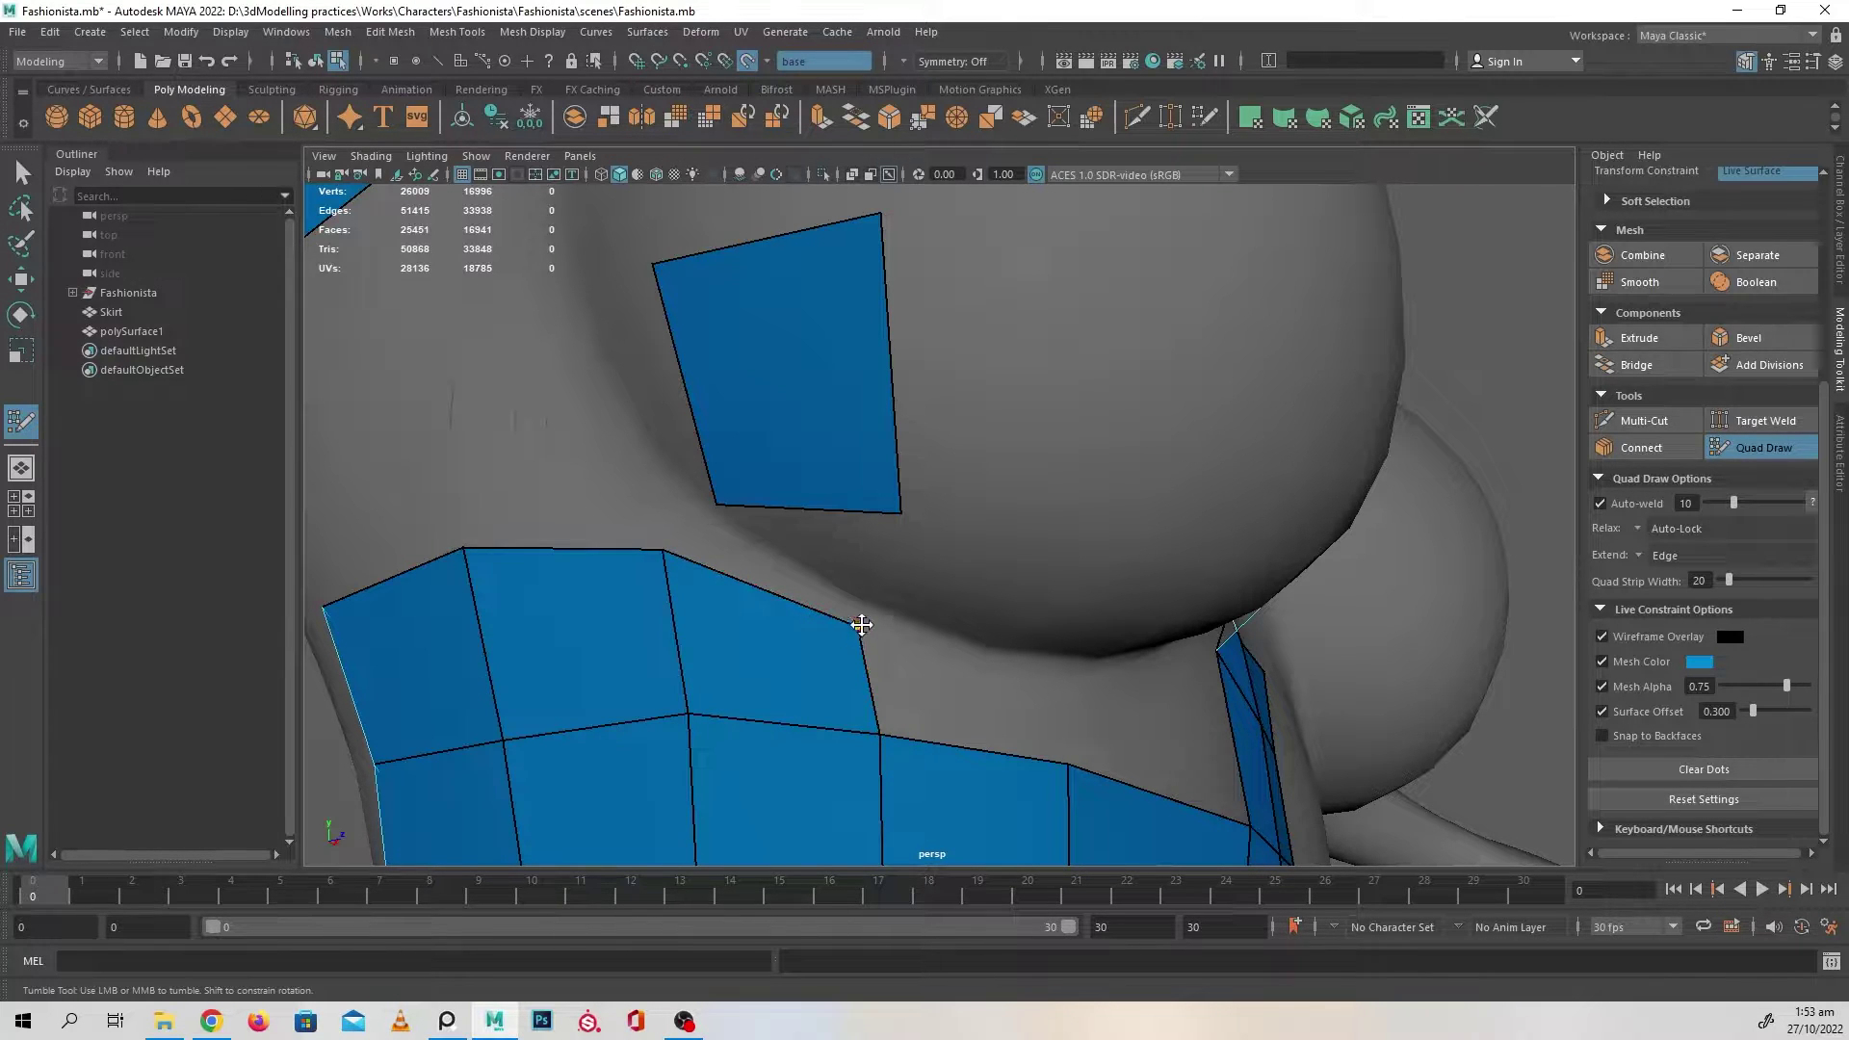
pyautogui.moveTo(882, 606); pyautogui.dragTo(879, 604)
pyautogui.keyDown('shift'); pyautogui.click(789, 557); pyautogui.keyUp('shift')
pyautogui.keyDown('alt'); pyautogui.moveTo(879, 605); pyautogui.dragTo(855, 597, button='right'); pyautogui.keyUp('alt')
# - Continue the narrow row around the torso's side, insert a matching edge loop through the back strap, and fill the remaining gap
pyautogui.keyDown('alt'); pyautogui.moveTo(854, 597); pyautogui.dragTo(957, 514); pyautogui.keyUp('alt')
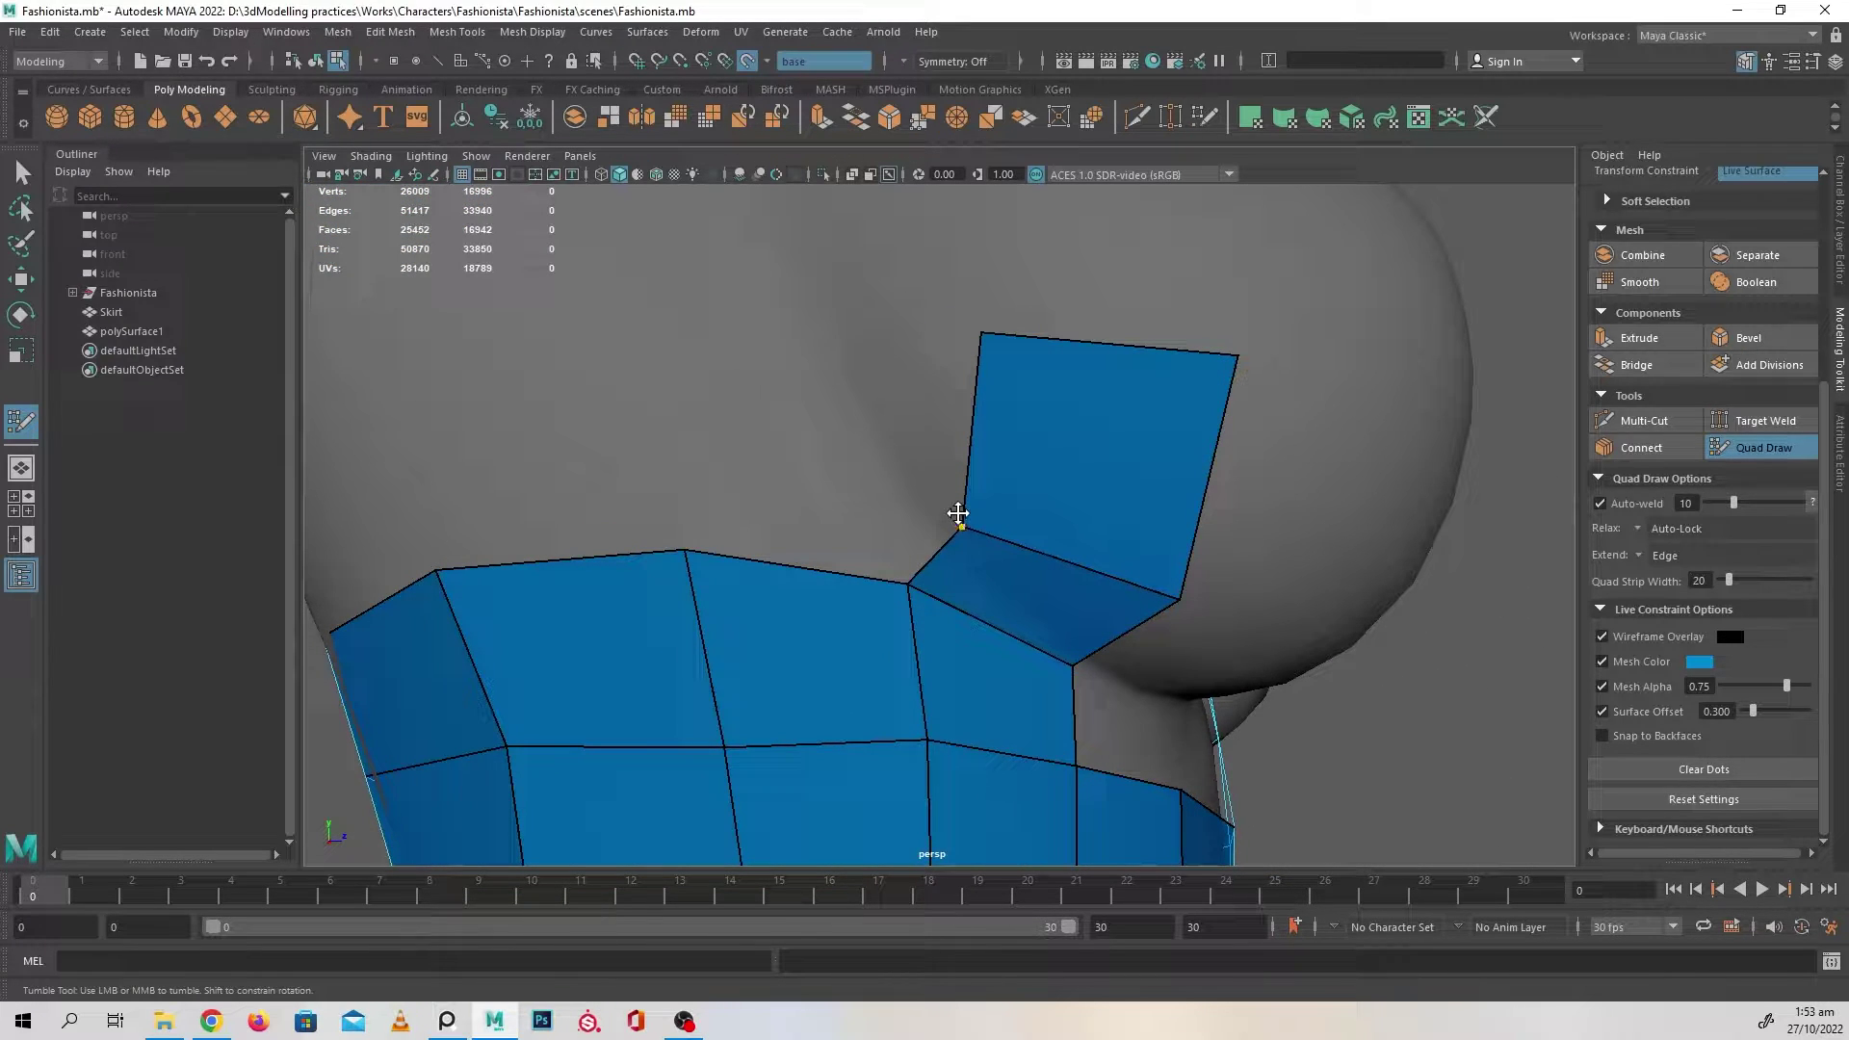
pyautogui.keyDown('shift'); pyautogui.click(763, 528); pyautogui.keyUp('shift')
pyautogui.keyDown('alt'); pyautogui.moveTo(697, 553); pyautogui.dragTo(937, 553); pyautogui.keyUp('alt')
pyautogui.keyDown('shift'); pyautogui.click(809, 549); pyautogui.keyUp('shift')
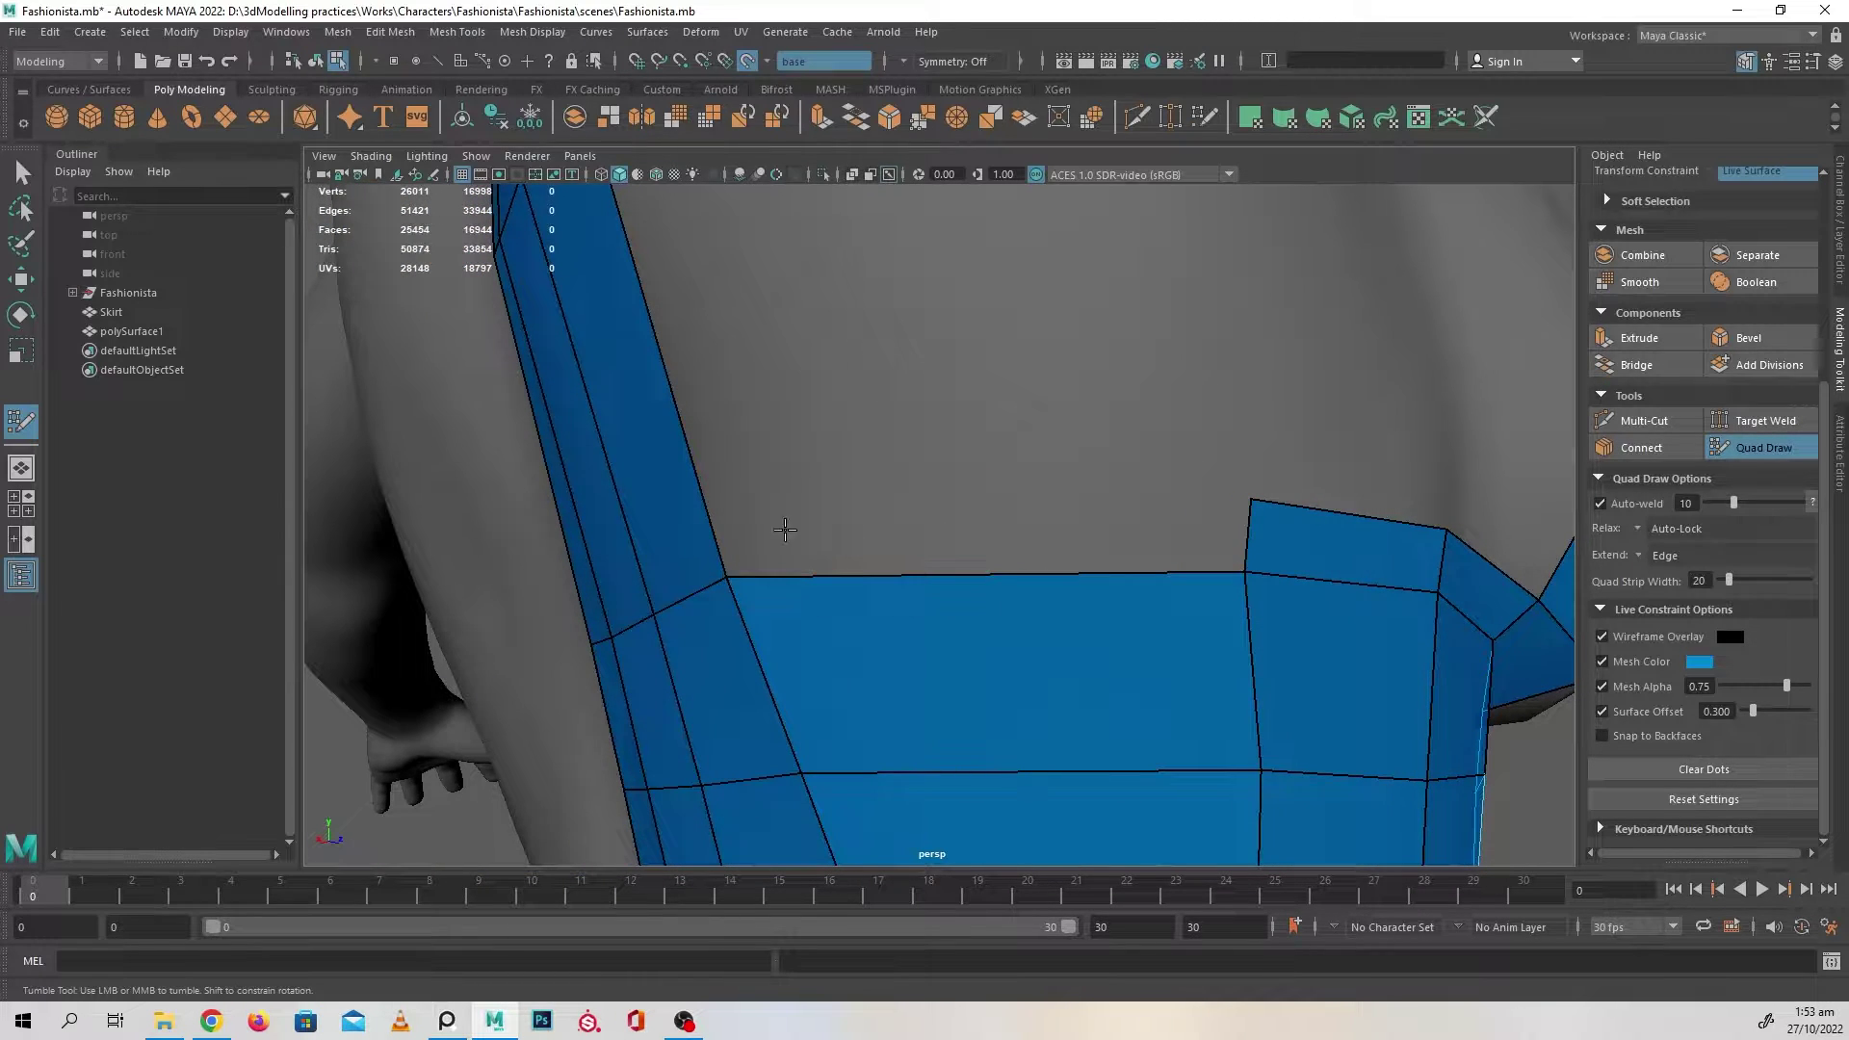
pyautogui.keyDown('ctrl'); pyautogui.click(704, 517); pyautogui.keyUp('ctrl')
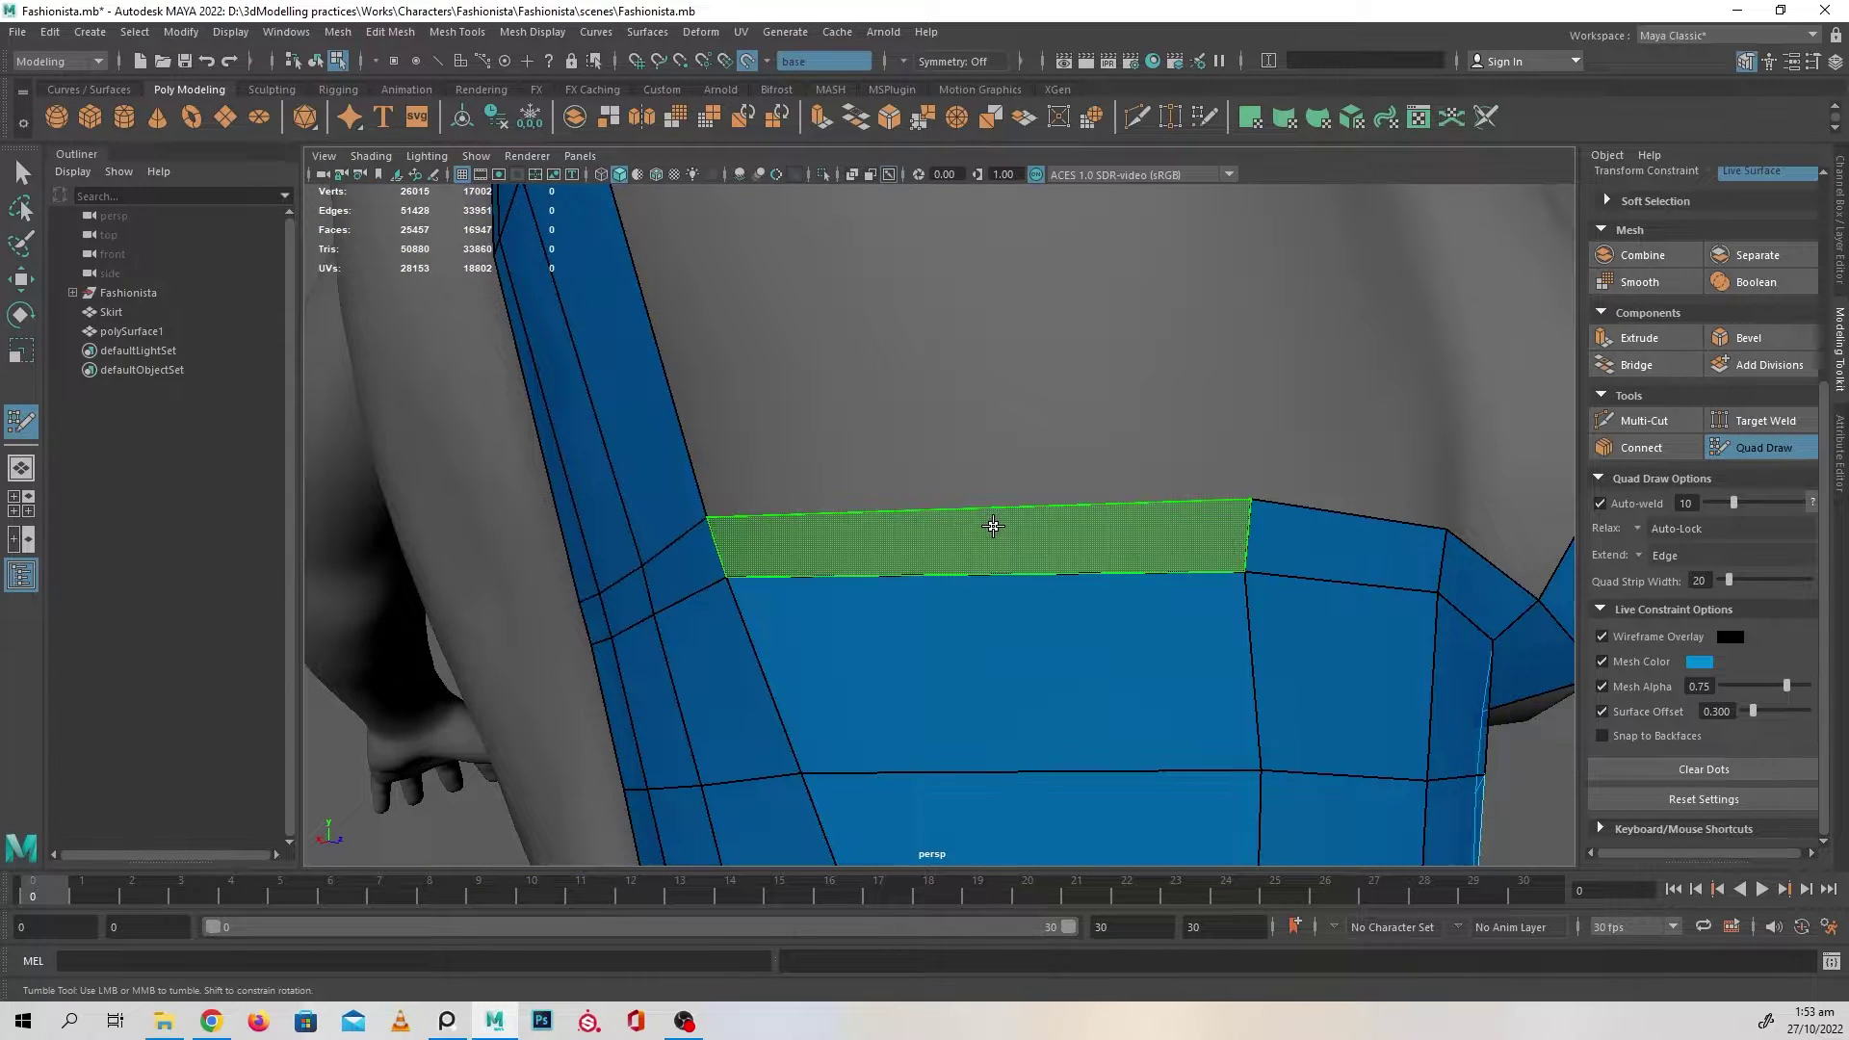
pyautogui.keyDown('shift'); pyautogui.click(995, 528); pyautogui.keyUp('shift')
# - Fill a strip of quads under the breast from the outer breast quad to the inner strip at the cleavage
pyautogui.scroll(-4, 1078, 610)
pyautogui.keyDown('alt'); pyautogui.moveTo(1078, 611); pyautogui.dragTo(952, 614); pyautogui.keyUp('alt')
pyautogui.keyDown('alt'); pyautogui.moveTo(952, 614); pyautogui.dragTo(921, 549, button='right'); pyautogui.keyUp('alt')
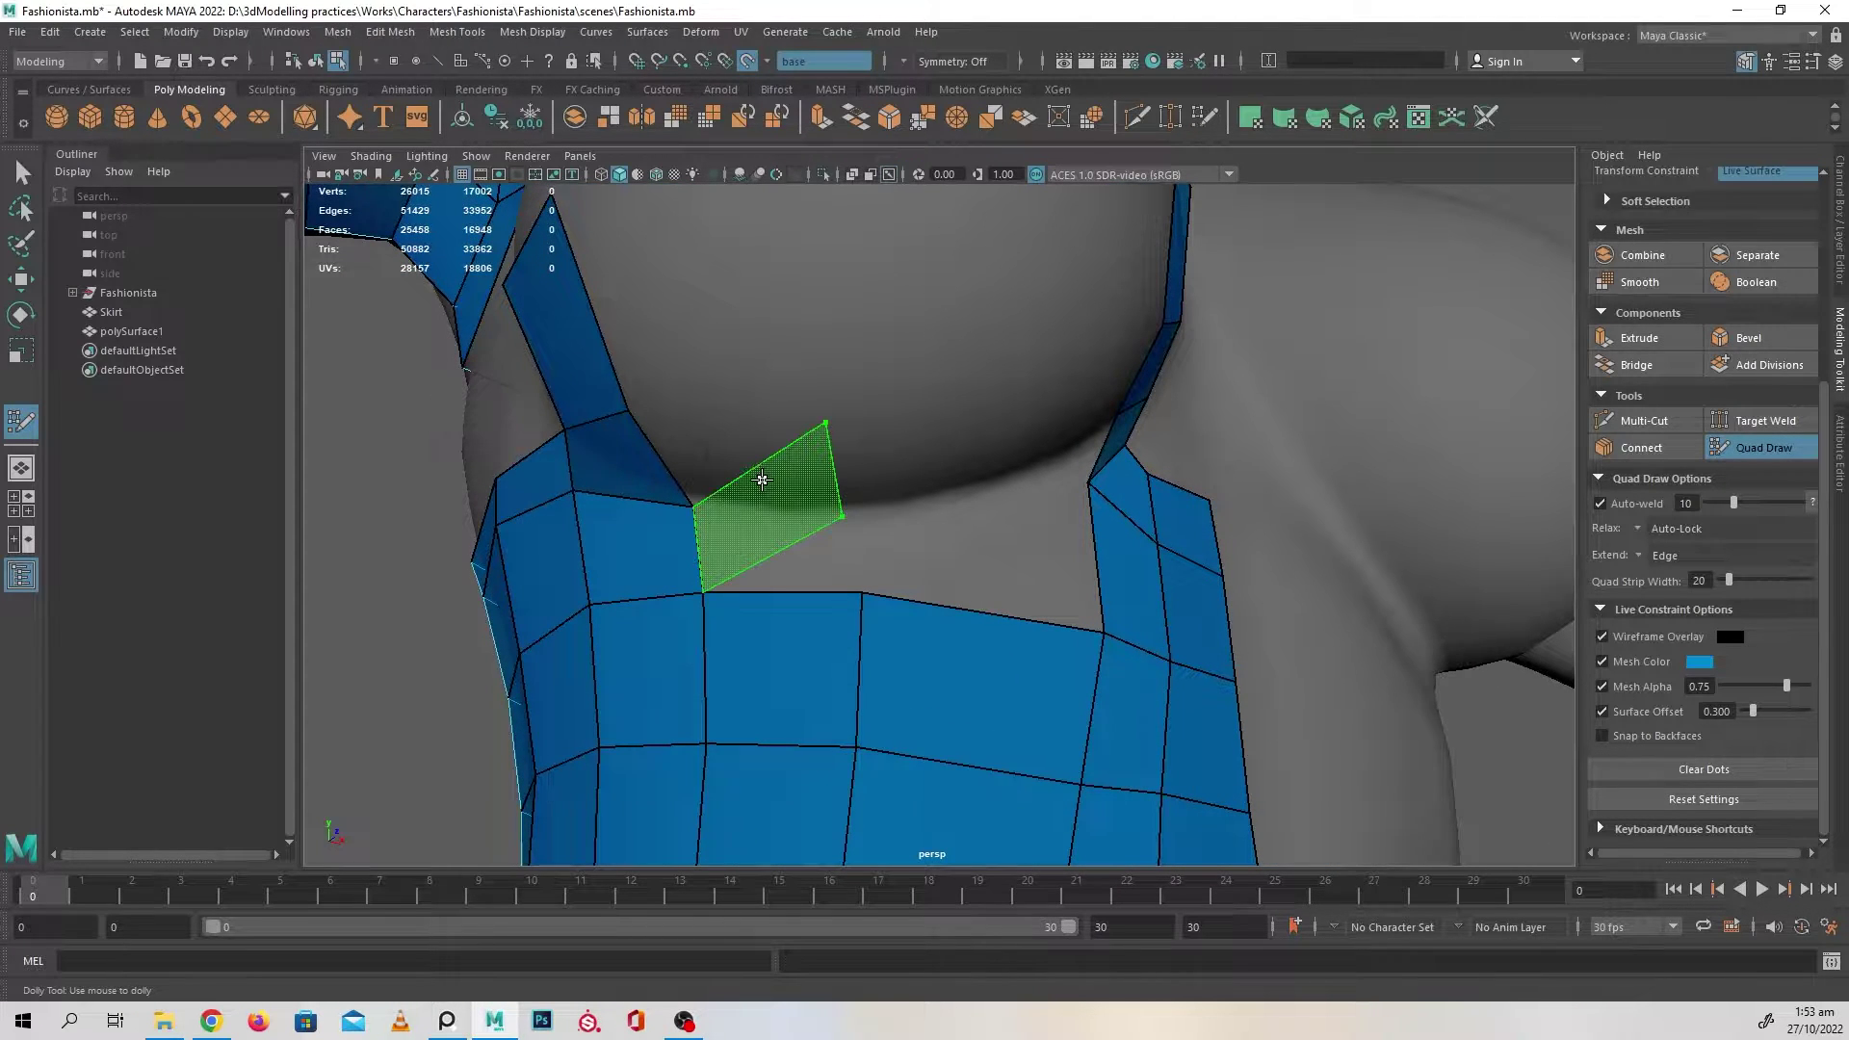
pyautogui.keyDown('shift'); pyautogui.click(747, 435); pyautogui.keyUp('shift')
pyautogui.keyDown('alt'); pyautogui.moveTo(902, 470); pyautogui.dragTo(845, 472); pyautogui.keyUp('alt')
pyautogui.keyDown('alt'); pyautogui.moveTo(845, 472); pyautogui.dragTo(892, 434, button='middle'); pyautogui.keyUp('alt')
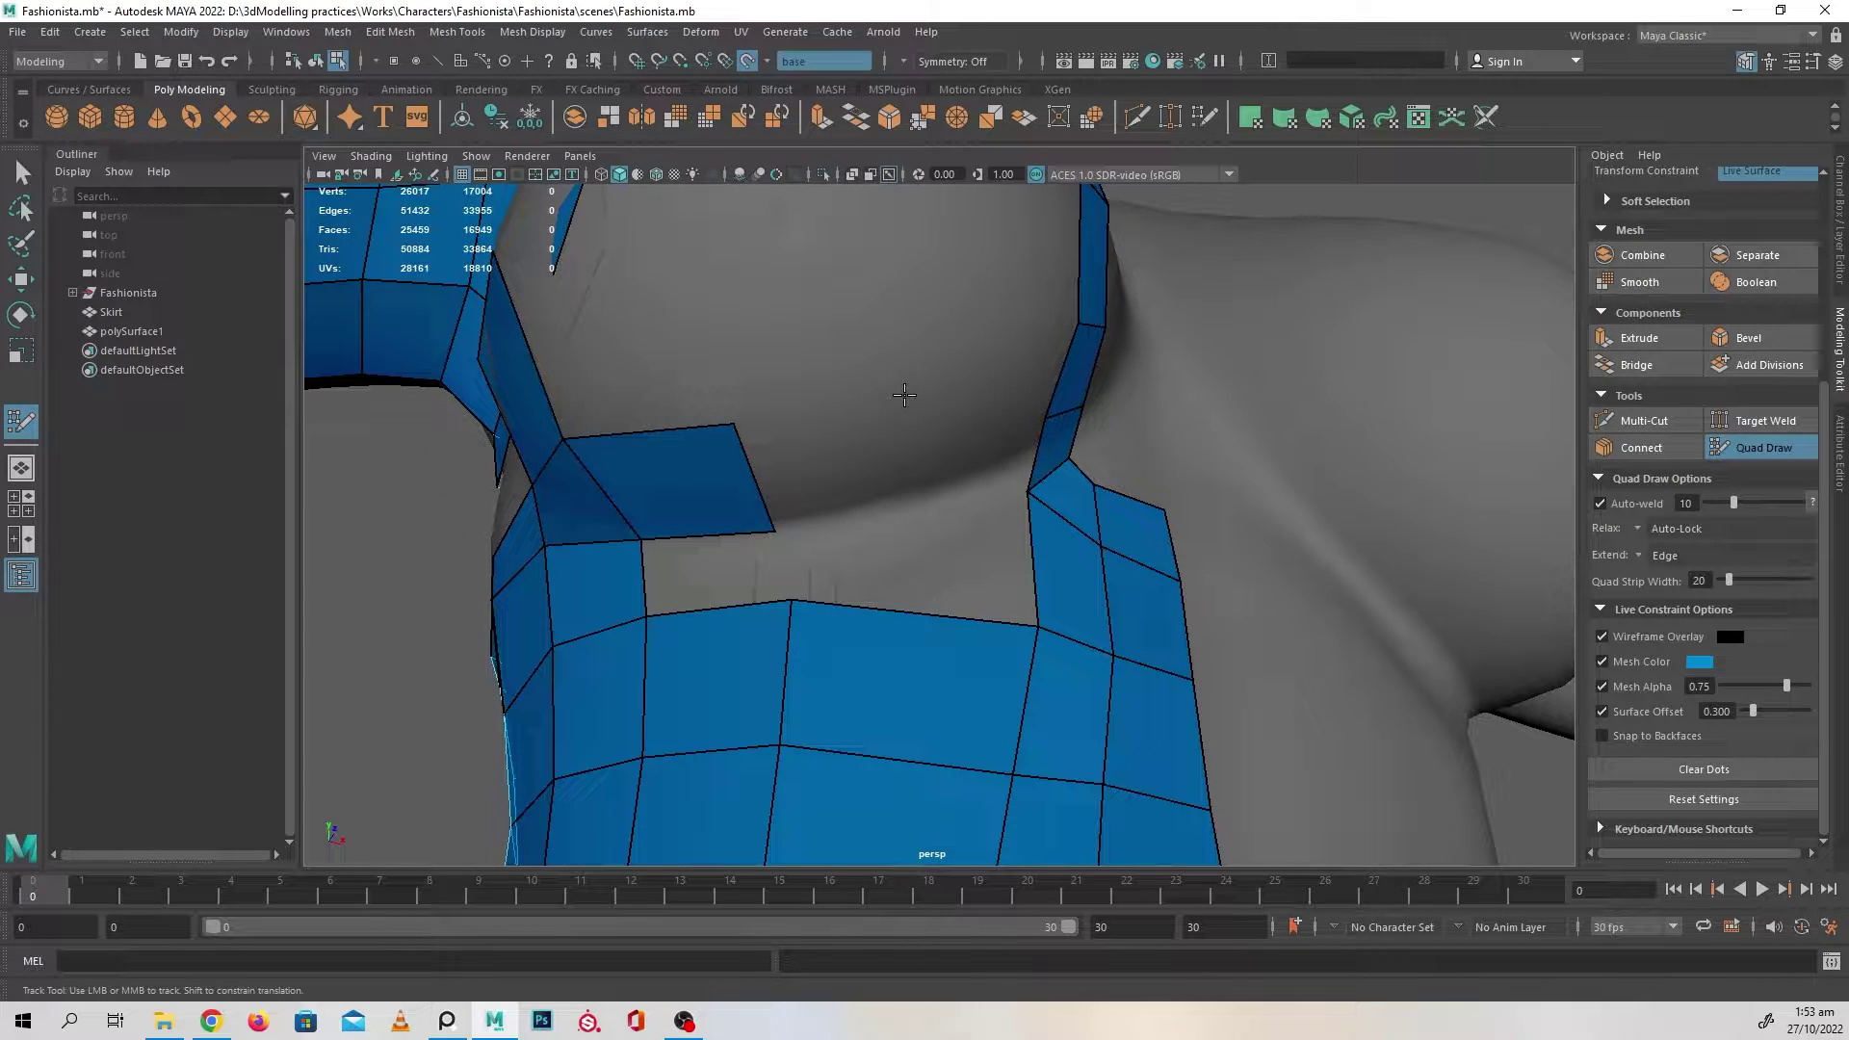
pyautogui.keyDown('shift'); pyautogui.click(963, 460); pyautogui.keyUp('shift')
pyautogui.keyDown('shift'); pyautogui.click(799, 472); pyautogui.keyUp('shift')
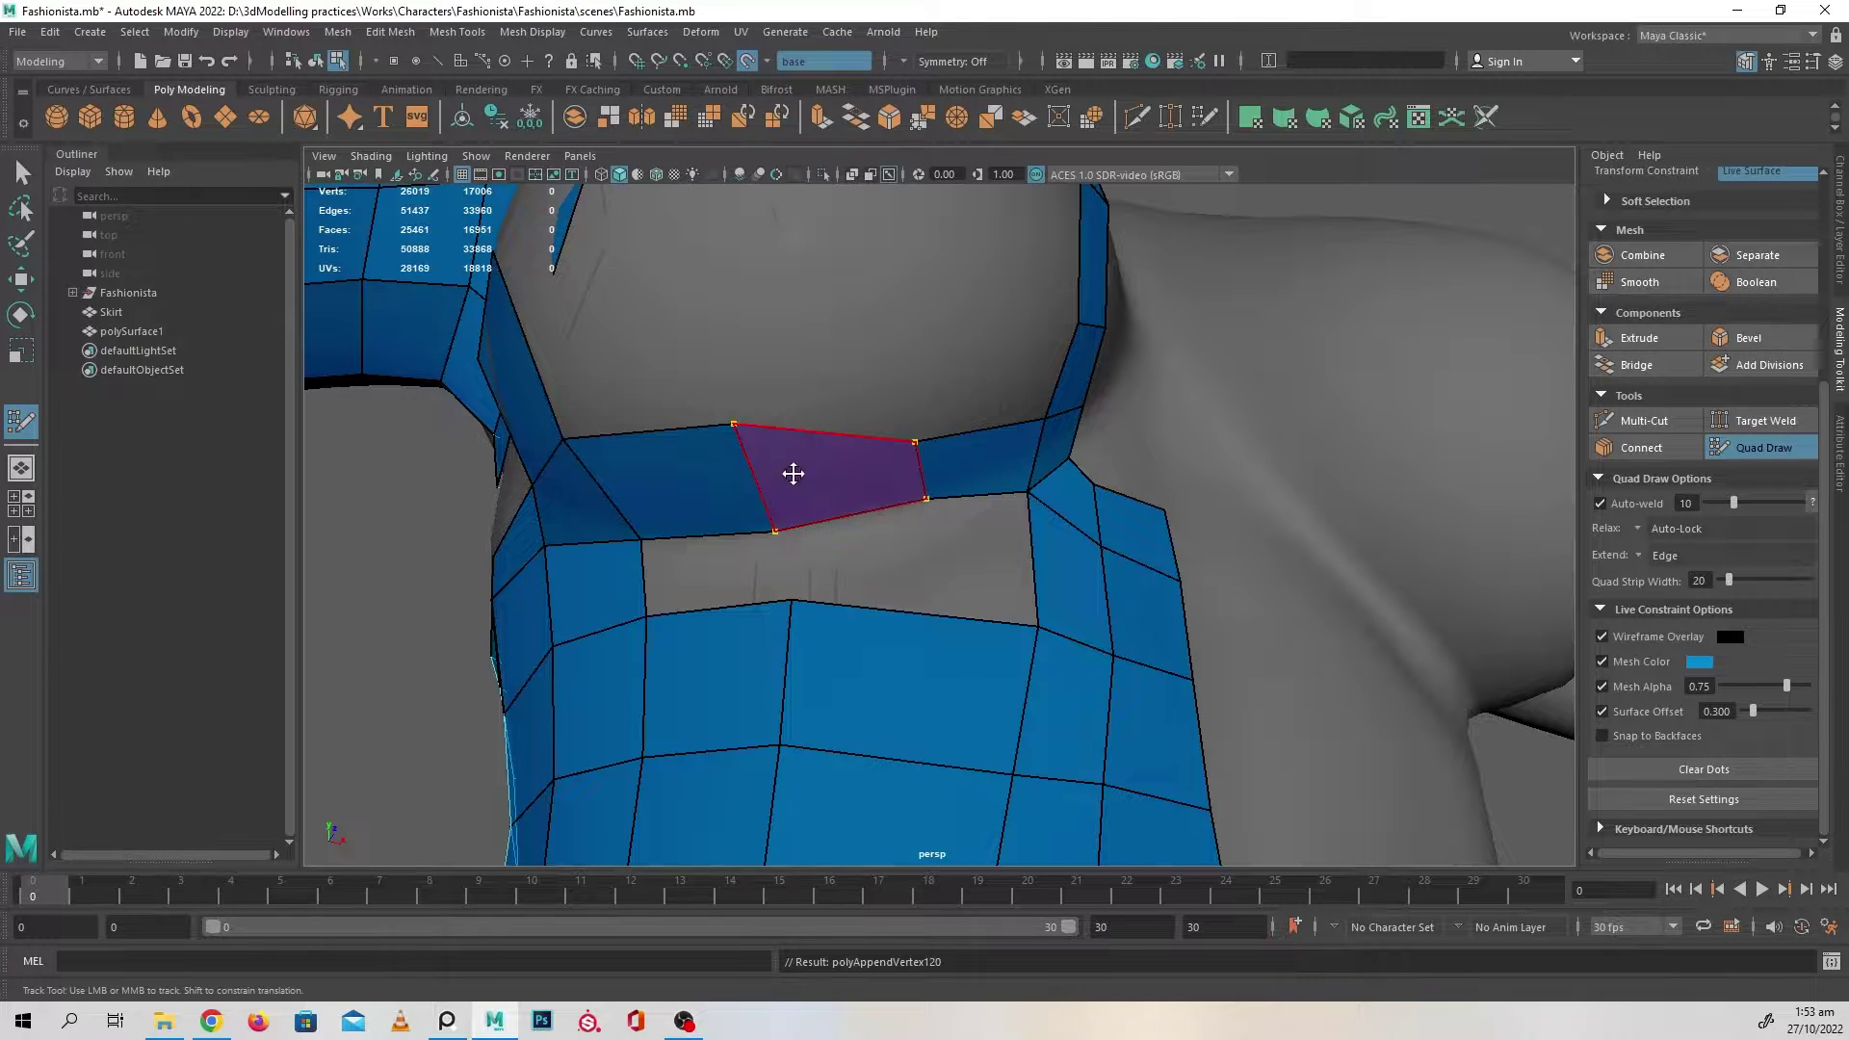
# - Reposition the underbust strip's vertices to even out the quads along the curve of the breast
pyautogui.moveTo(734, 425); pyautogui.dragTo(805, 471)
pyautogui.keyDown('alt'); pyautogui.moveTo(976, 351); pyautogui.dragTo(957, 386, button='middle'); pyautogui.keyUp('alt')
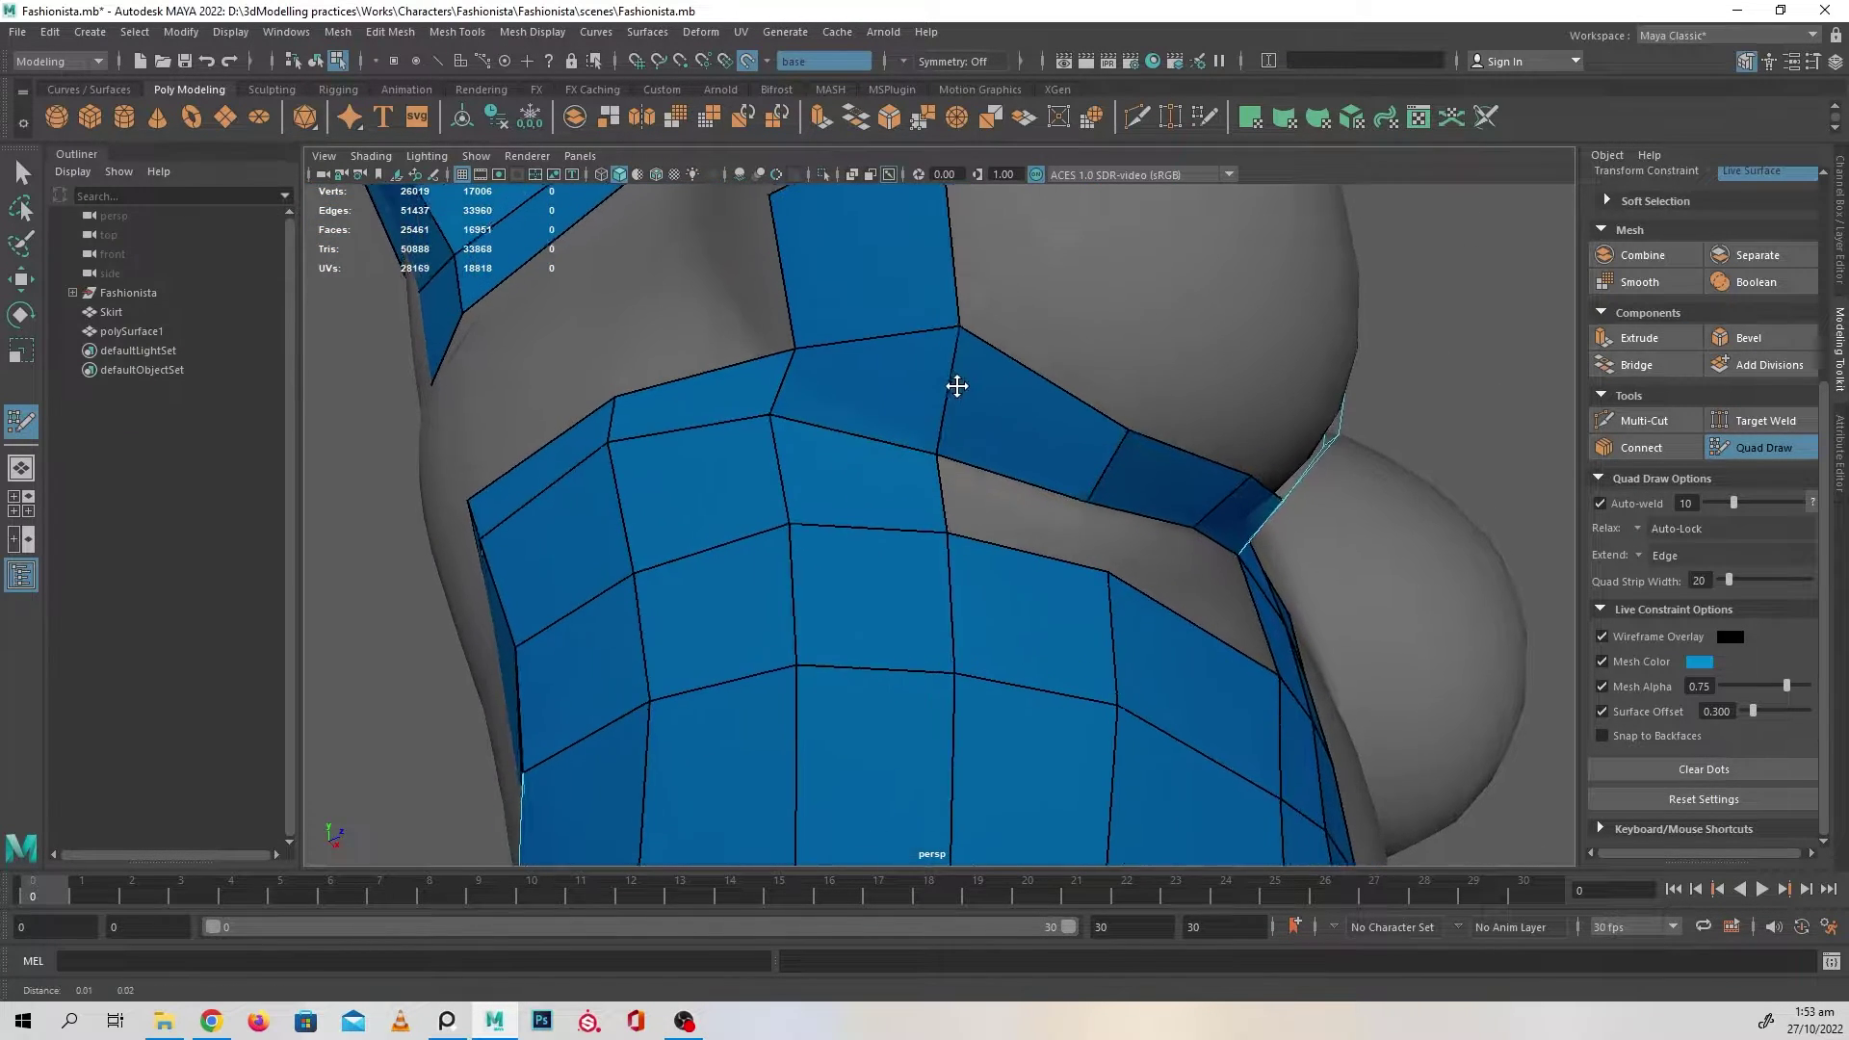
pyautogui.moveTo(955, 333); pyautogui.dragTo(944, 367)
pyautogui.keyDown('alt'); pyautogui.moveTo(1020, 422); pyautogui.dragTo(957, 424, button='right'); pyautogui.keyUp('alt')
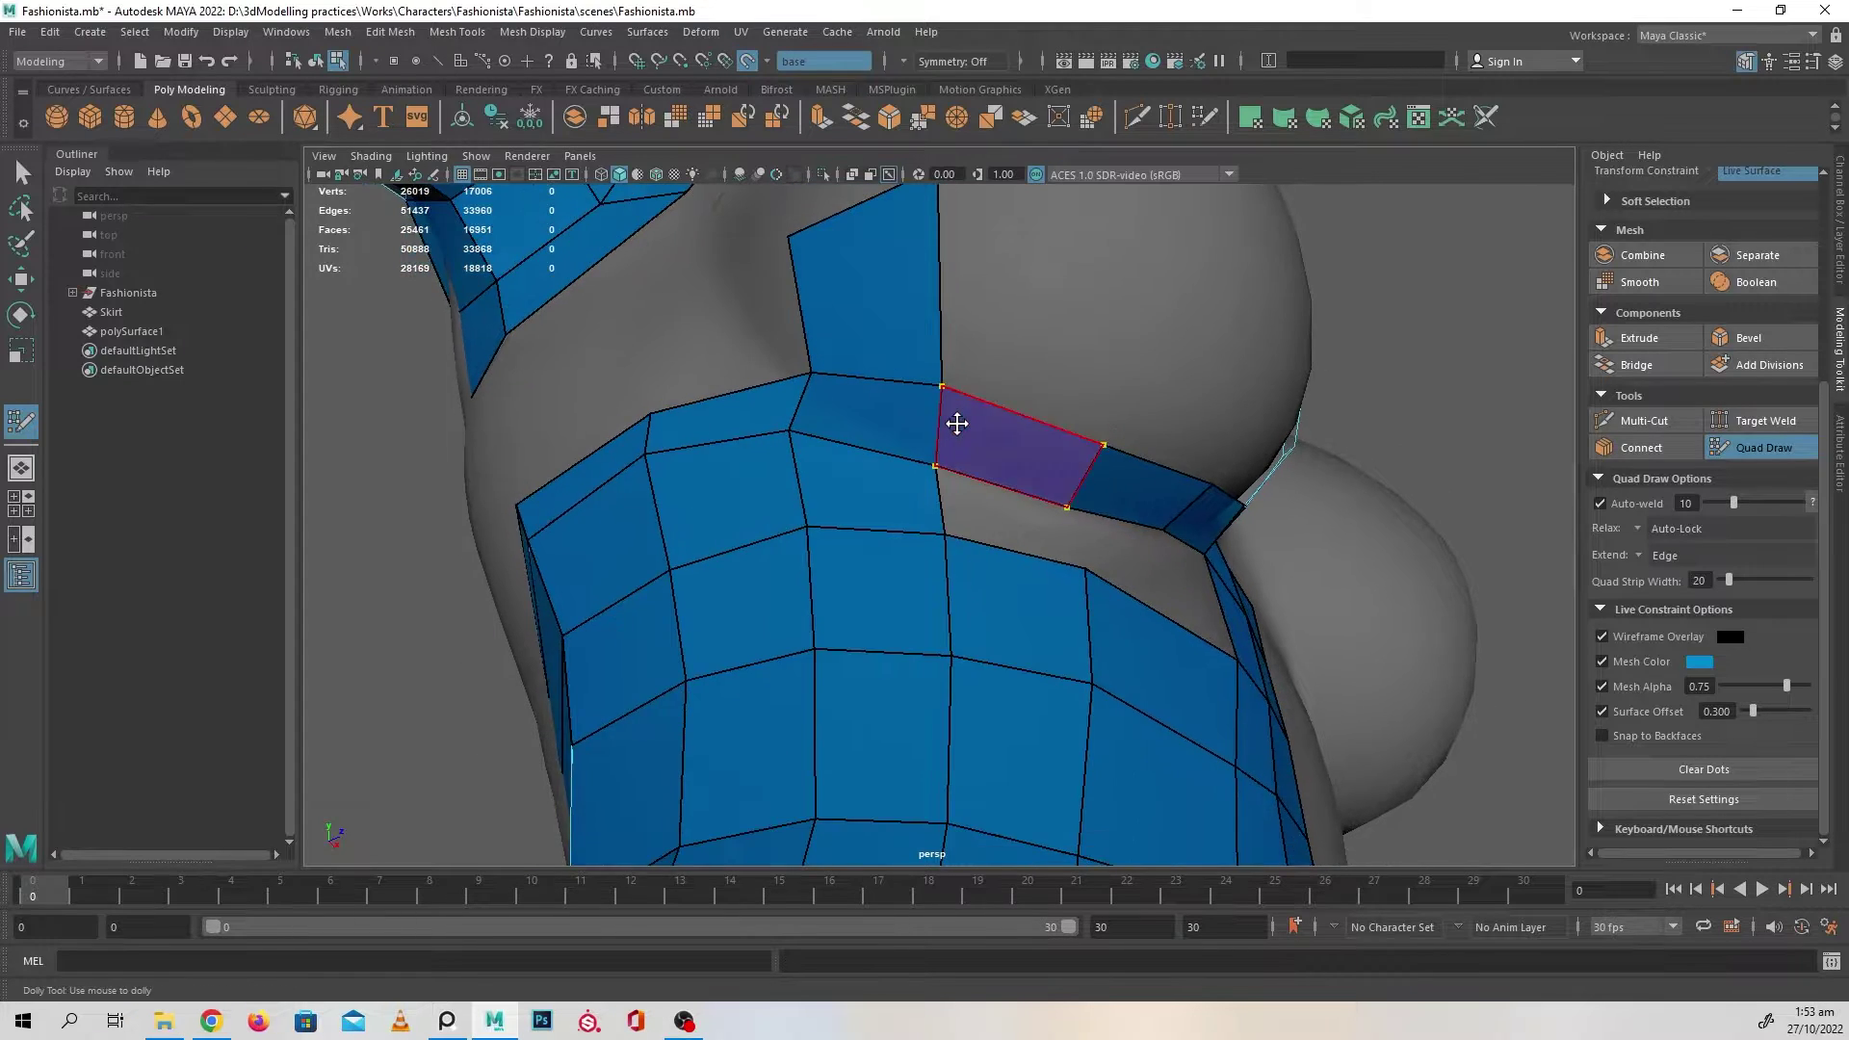
# - Close the gap between the waist mesh and the underbust strip with quads, inserting an edge loop to match their divisions
pyautogui.keyDown('alt'); pyautogui.moveTo(958, 424); pyautogui.dragTo(863, 511); pyautogui.keyUp('alt')
pyautogui.keyDown('shift'); pyautogui.click(788, 528); pyautogui.keyUp('shift')
pyautogui.keyDown('alt'); pyautogui.moveTo(1055, 535); pyautogui.dragTo(953, 524); pyautogui.keyUp('alt')
pyautogui.keyDown('ctrl'); pyautogui.click(872, 582); pyautogui.keyUp('ctrl')
pyautogui.keyDown('shift'); pyautogui.click(830, 545); pyautogui.keyUp('shift')
pyautogui.keyDown('shift'); pyautogui.click(900, 530); pyautogui.keyUp('shift')
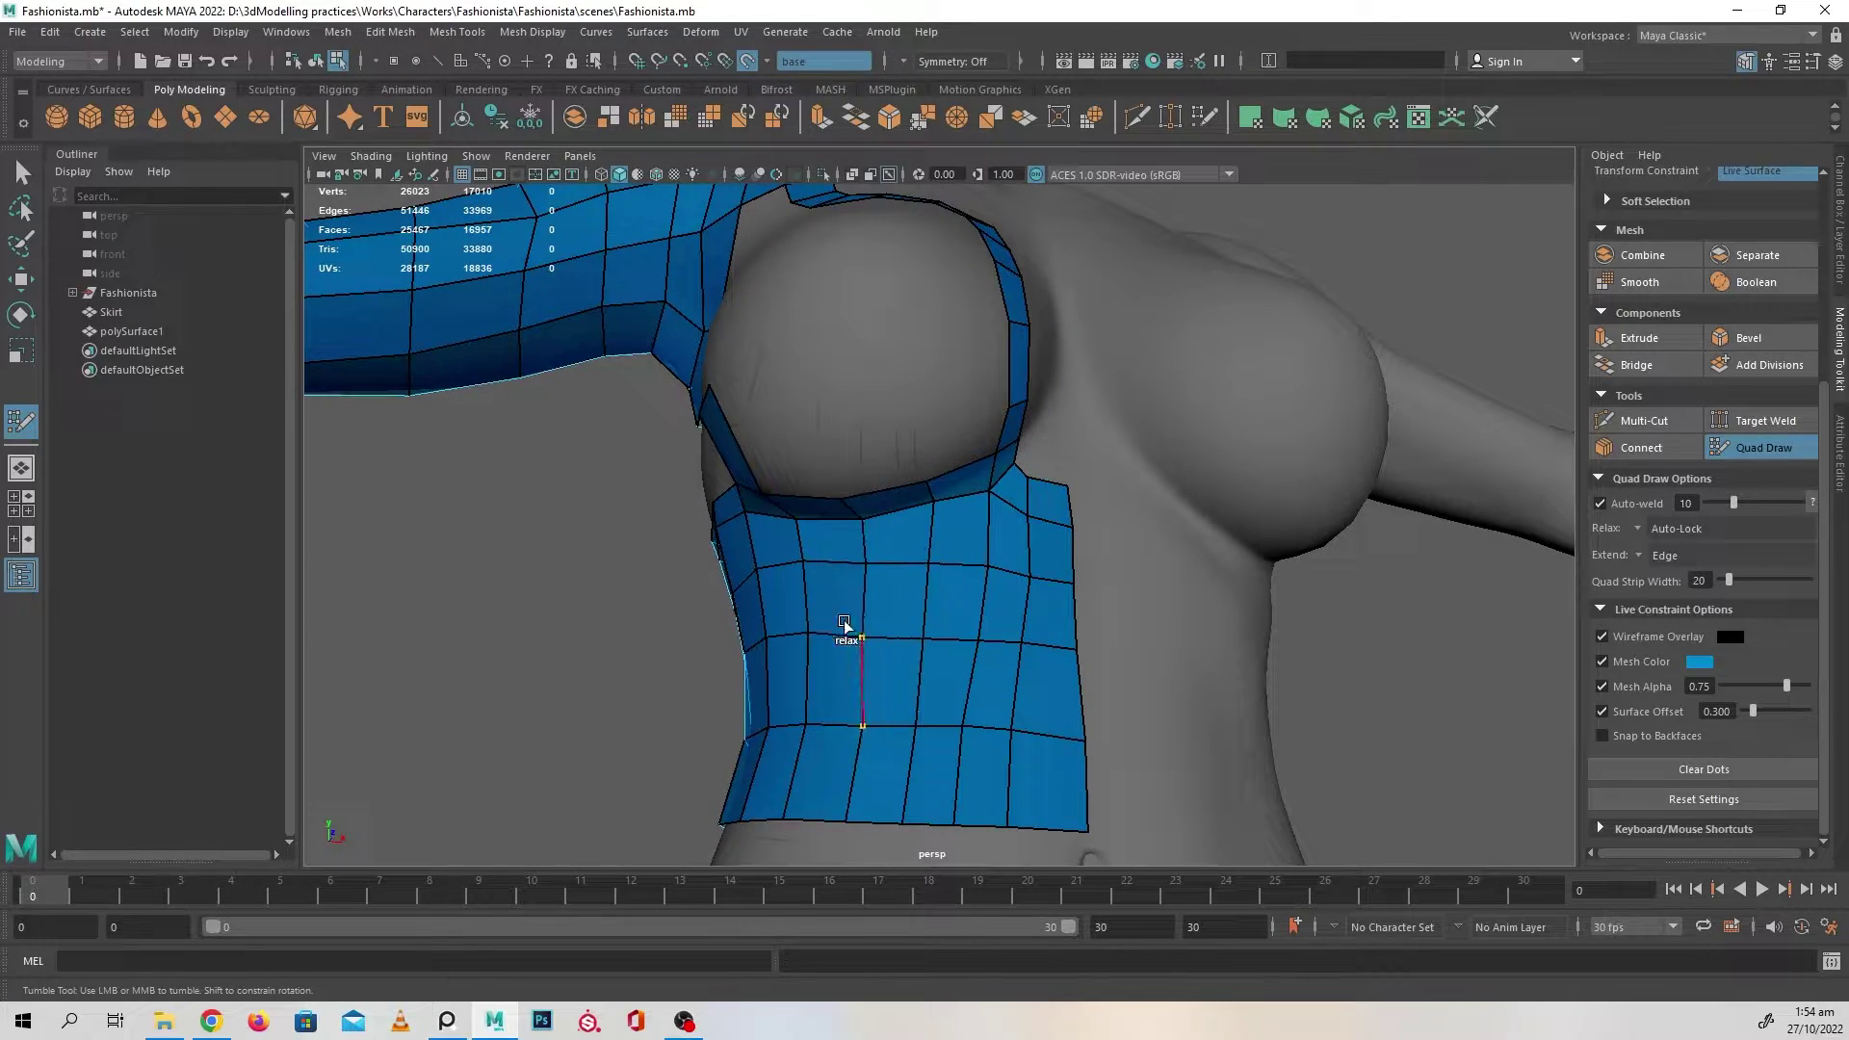
# - Add a second row of quads above the underbust strip, joining the outer breast quad to the inner strip
pyautogui.moveTo(845, 624)
pyautogui.keyDown('alt'); pyautogui.mouseDown()
pyautogui.moveTo(991, 590)
pyautogui.moveTo(1053, 611)
pyautogui.moveTo(991, 549)
pyautogui.moveTo(974, 572)
pyautogui.mouseUp(); pyautogui.keyUp('alt')
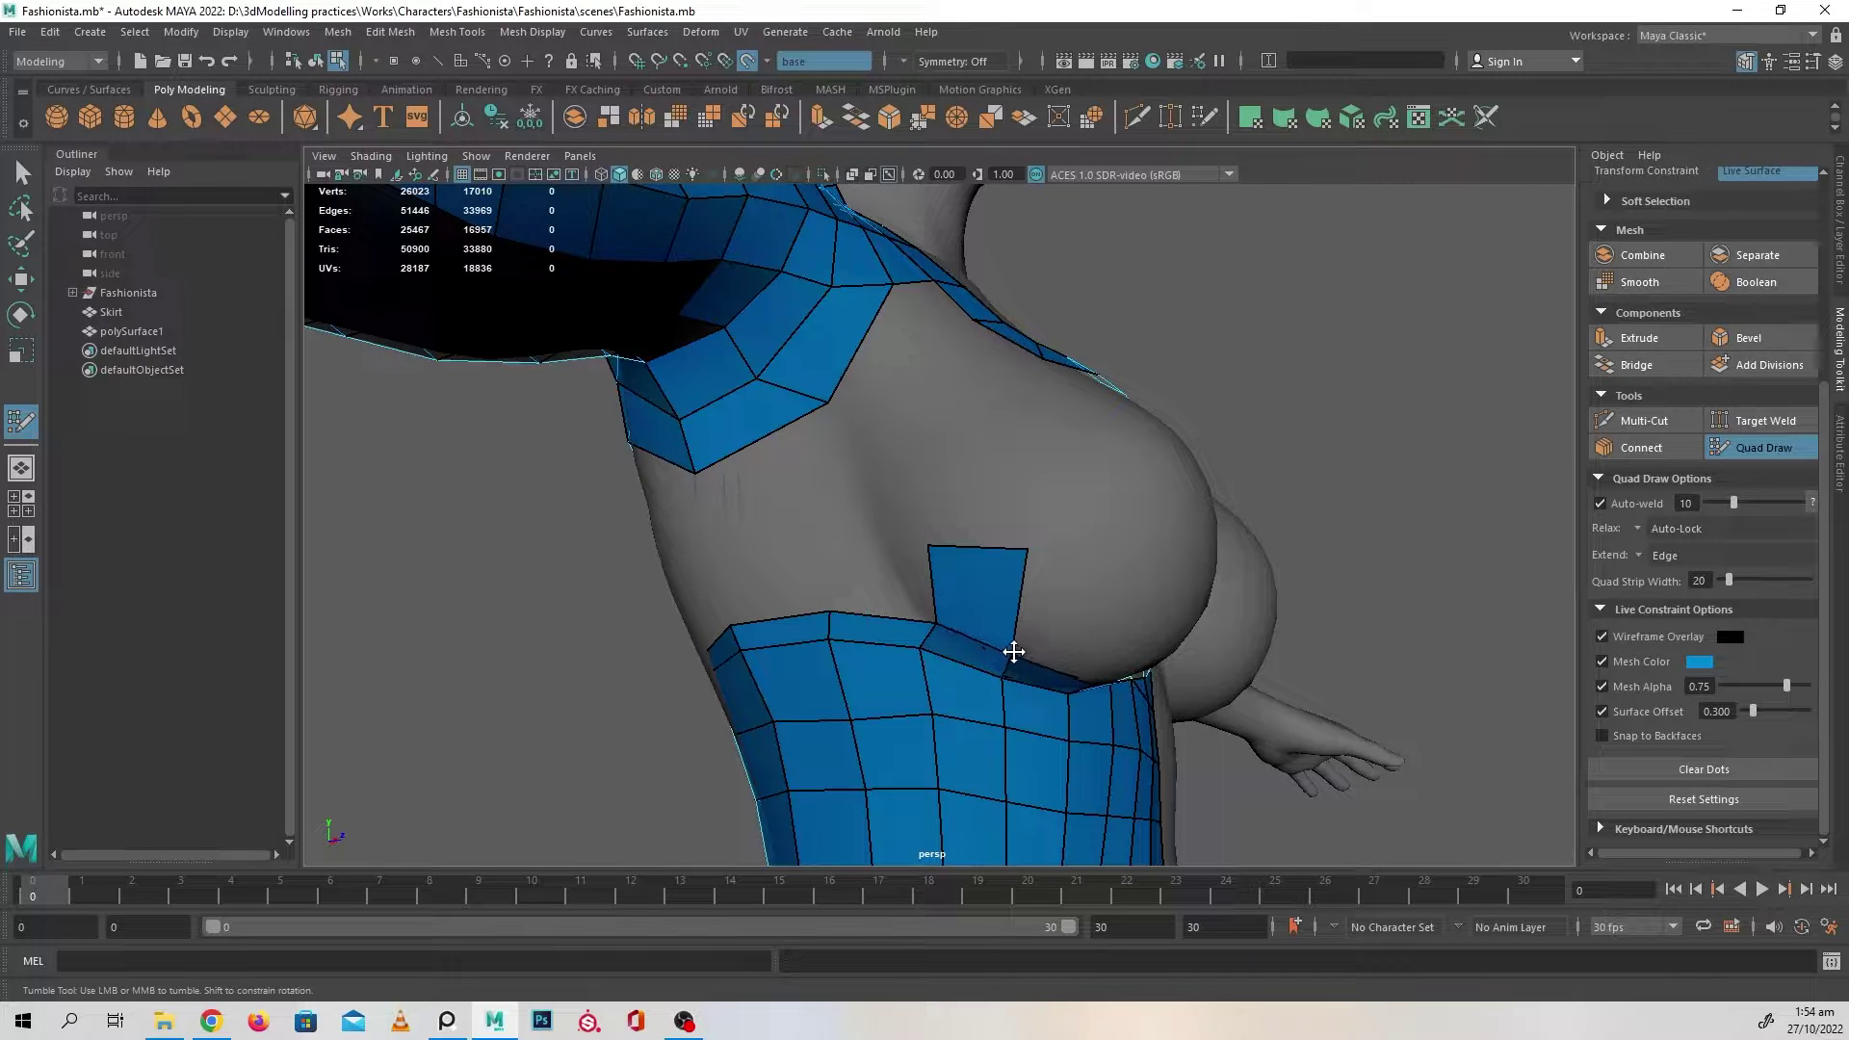
pyautogui.moveTo(1015, 652)
pyautogui.keyDown('alt'); pyautogui.mouseDown()
pyautogui.moveTo(1049, 668)
pyautogui.moveTo(944, 648)
pyautogui.moveTo(862, 459)
pyautogui.moveTo(939, 503)
pyautogui.moveTo(944, 467)
pyautogui.mouseUp(); pyautogui.keyUp('alt')
pyautogui.keyDown('shift'); pyautogui.click(888, 488); pyautogui.keyUp('shift')
pyautogui.keyDown('shift'); pyautogui.click(943, 466); pyautogui.keyUp('shift')
pyautogui.keyDown('shift'); pyautogui.click(838, 490); pyautogui.keyUp('shift')
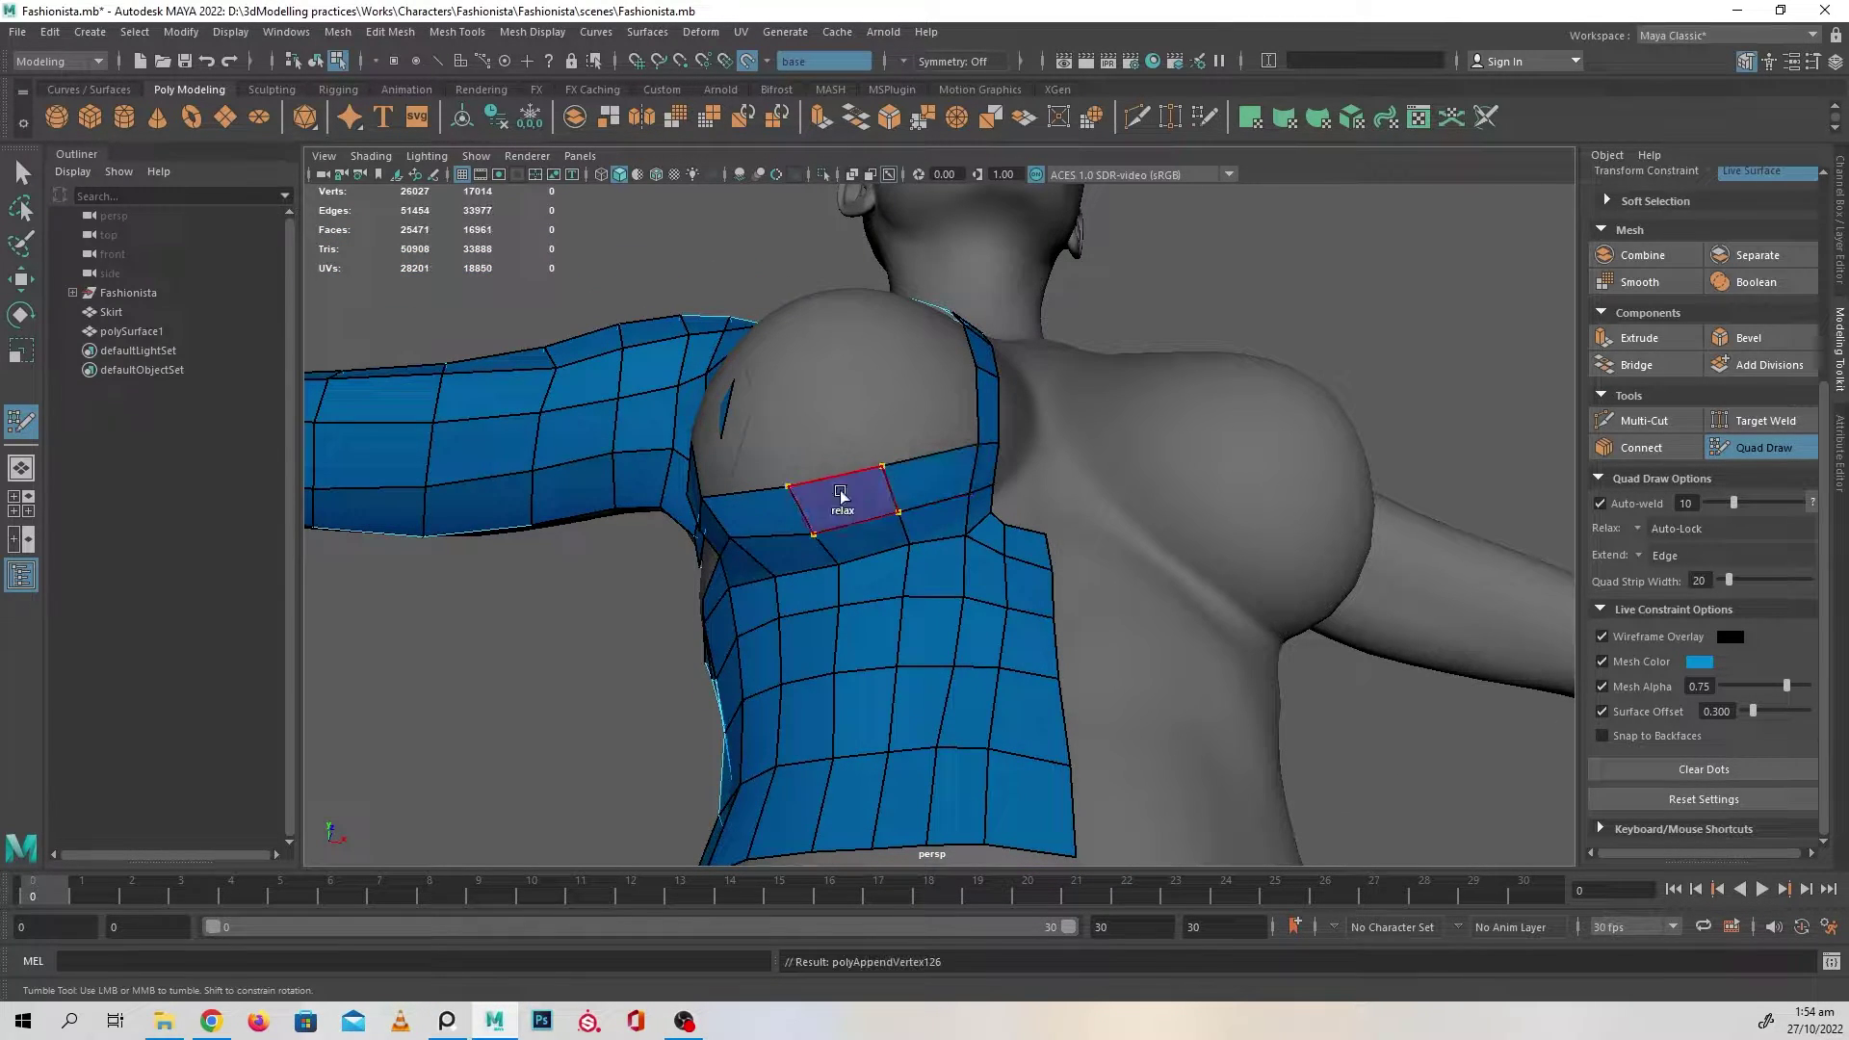
# - Build a column of quads down the outer side of the breast, connecting the upper neckline strip to the lower breast quads
pyautogui.moveTo(915, 394)
pyautogui.keyDown('alt'); pyautogui.mouseDown()
pyautogui.moveTo(941, 453)
pyautogui.moveTo(1024, 466)
pyautogui.moveTo(963, 536)
pyautogui.moveTo(973, 616)
pyautogui.moveTo(957, 619)
pyautogui.moveTo(973, 482)
pyautogui.mouseUp(); pyautogui.keyUp('alt')
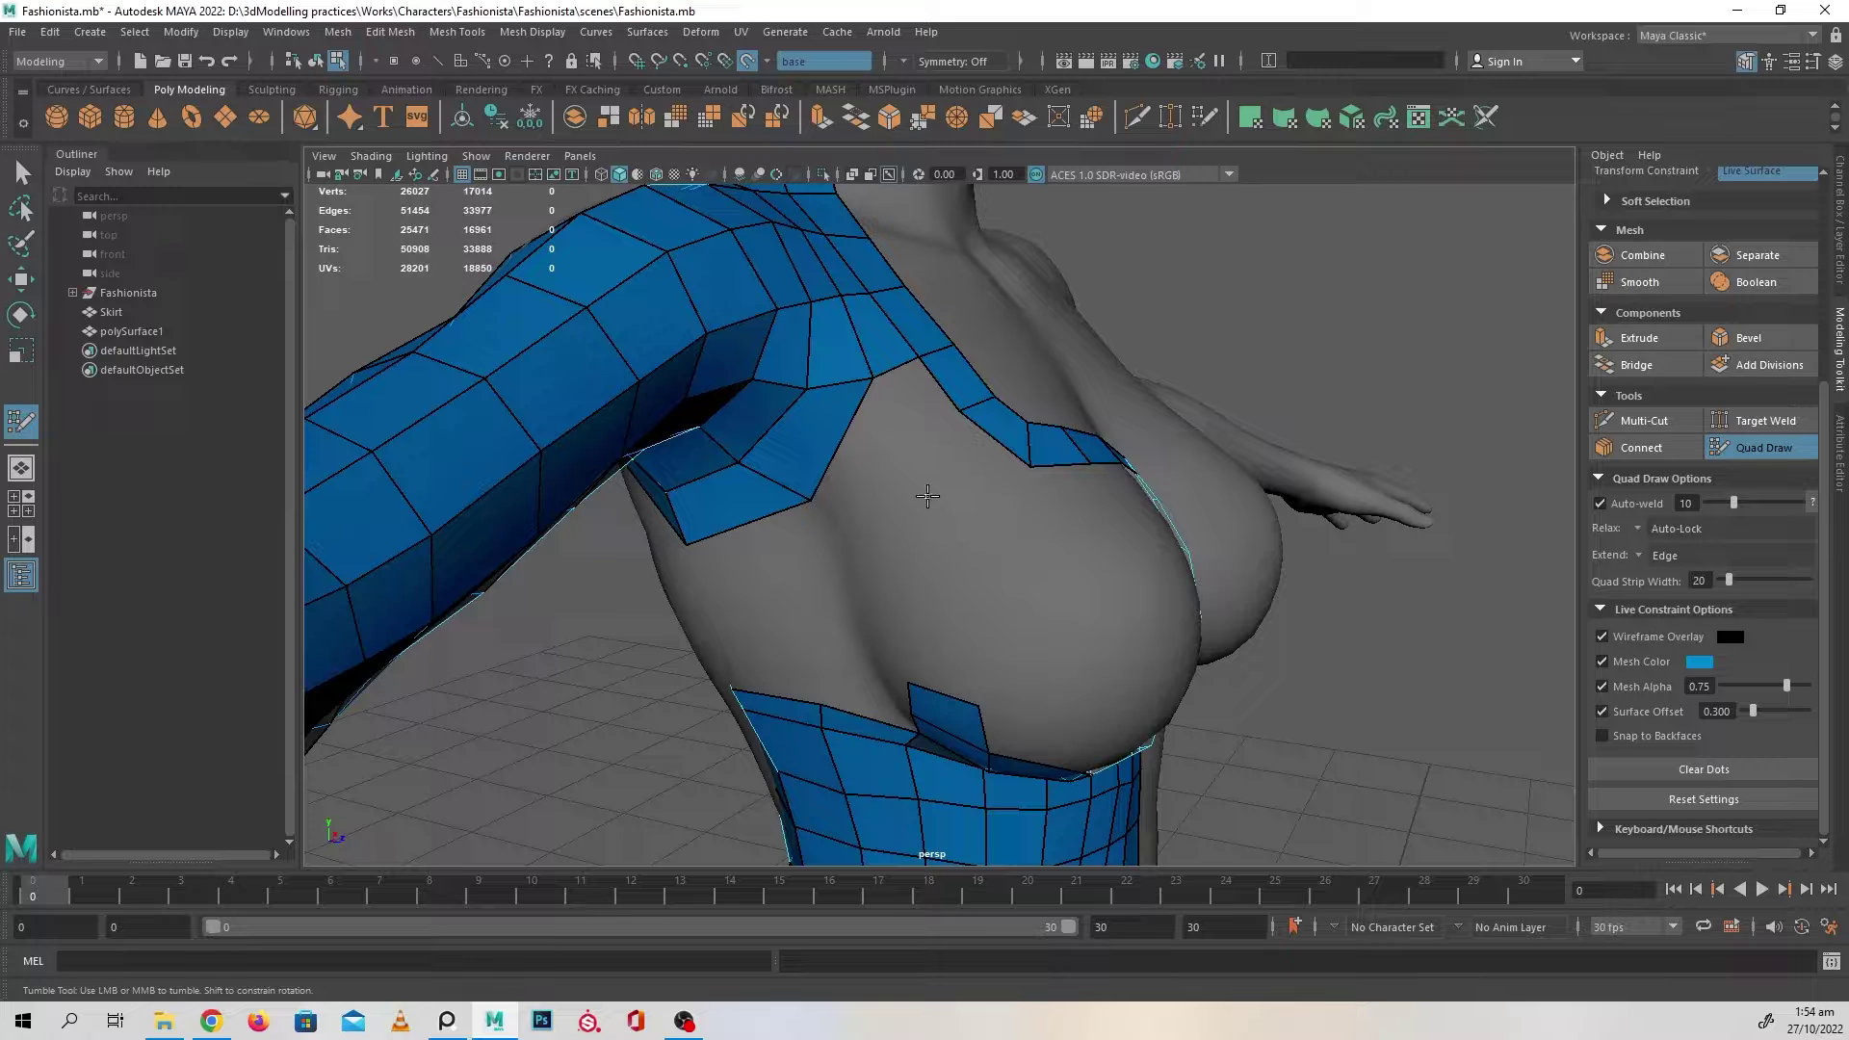
pyautogui.keyDown('shift'); pyautogui.click(992, 500); pyautogui.keyUp('shift')
pyautogui.keyDown('alt'); pyautogui.moveTo(966, 611); pyautogui.dragTo(951, 497); pyautogui.keyUp('alt')
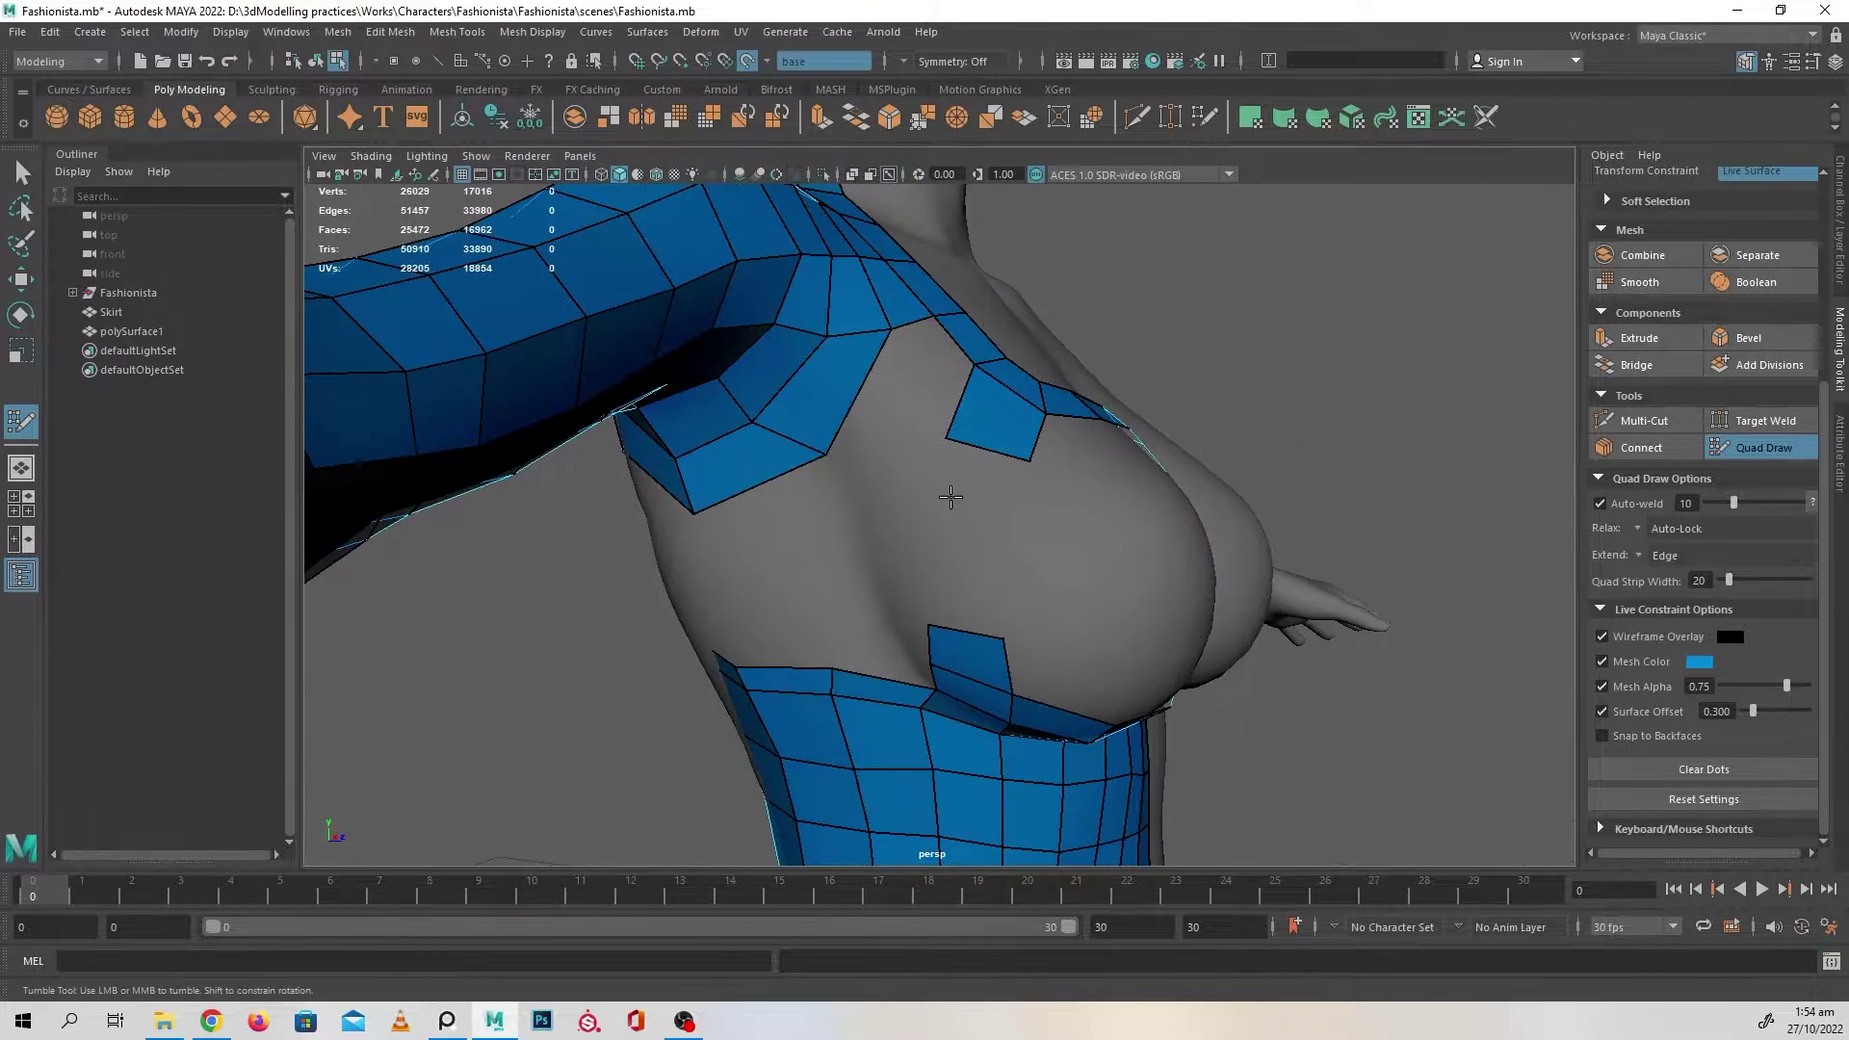
pyautogui.keyDown('shift'); pyautogui.click(971, 492); pyautogui.keyUp('shift')
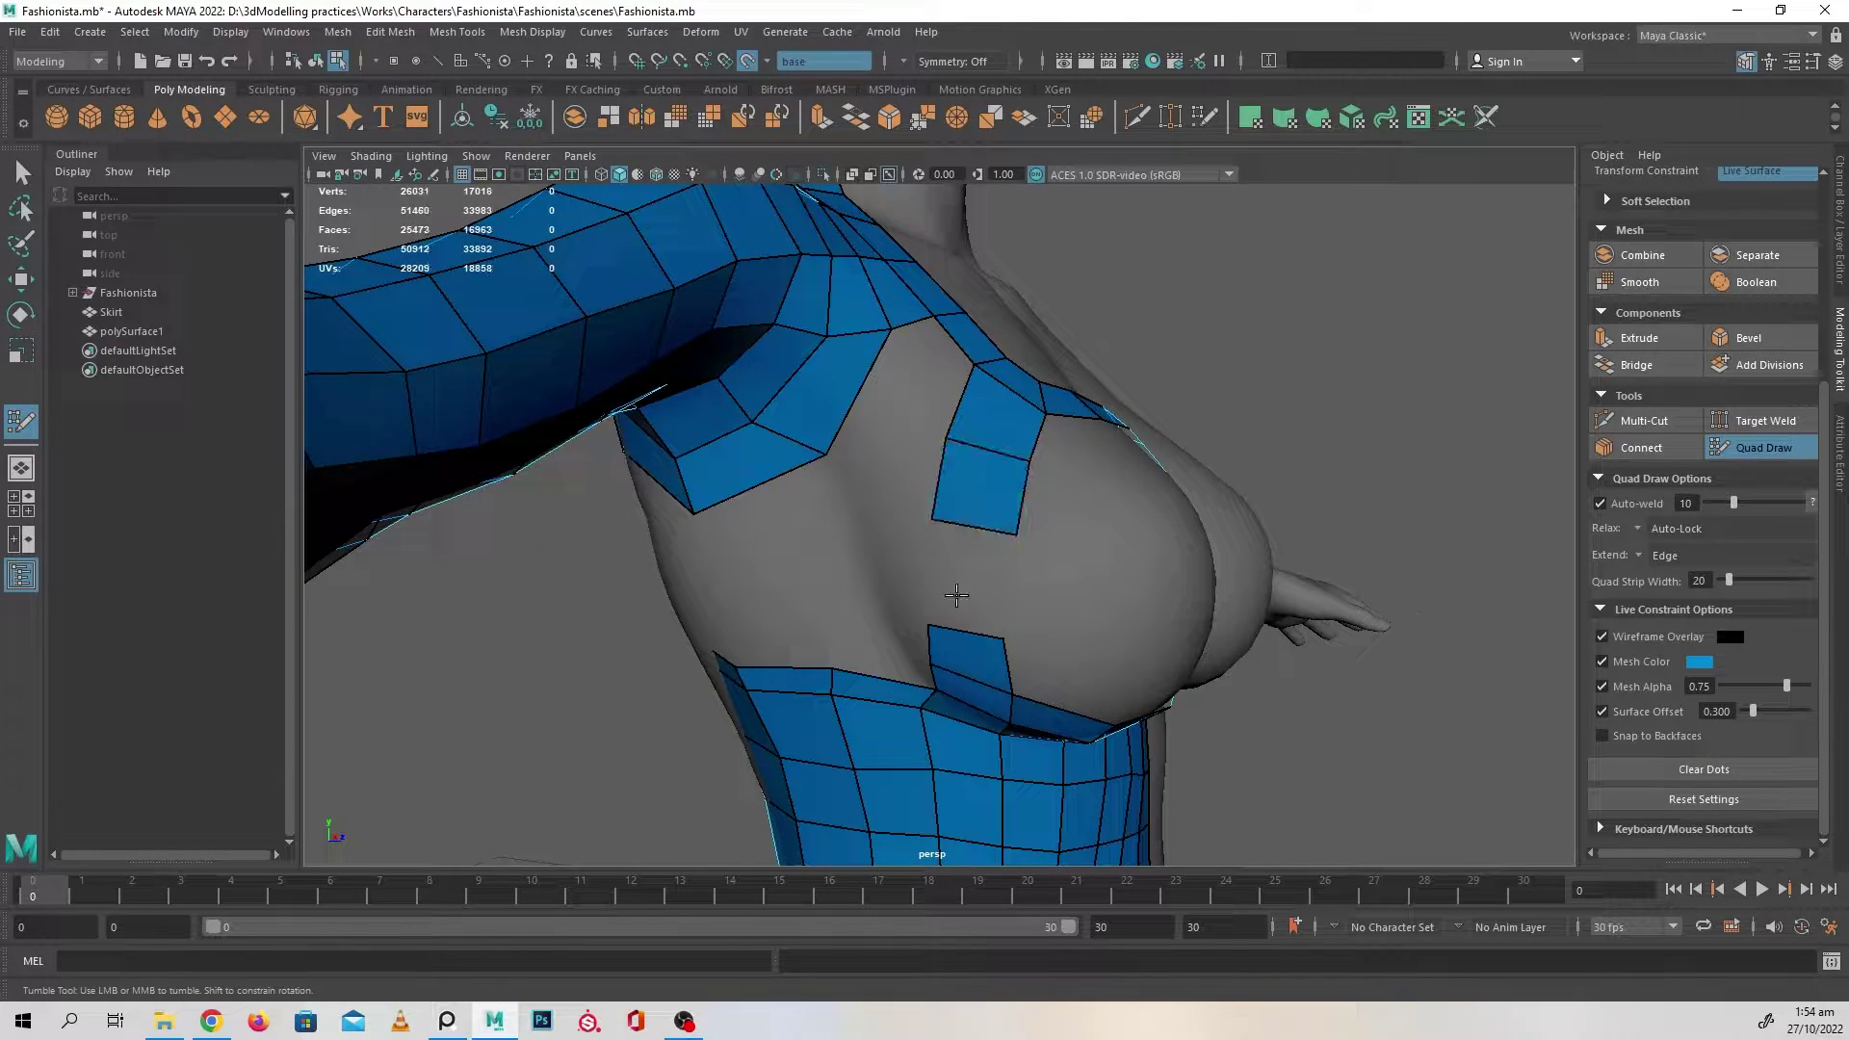
pyautogui.keyDown('shift'); pyautogui.click(973, 563); pyautogui.keyUp('shift')
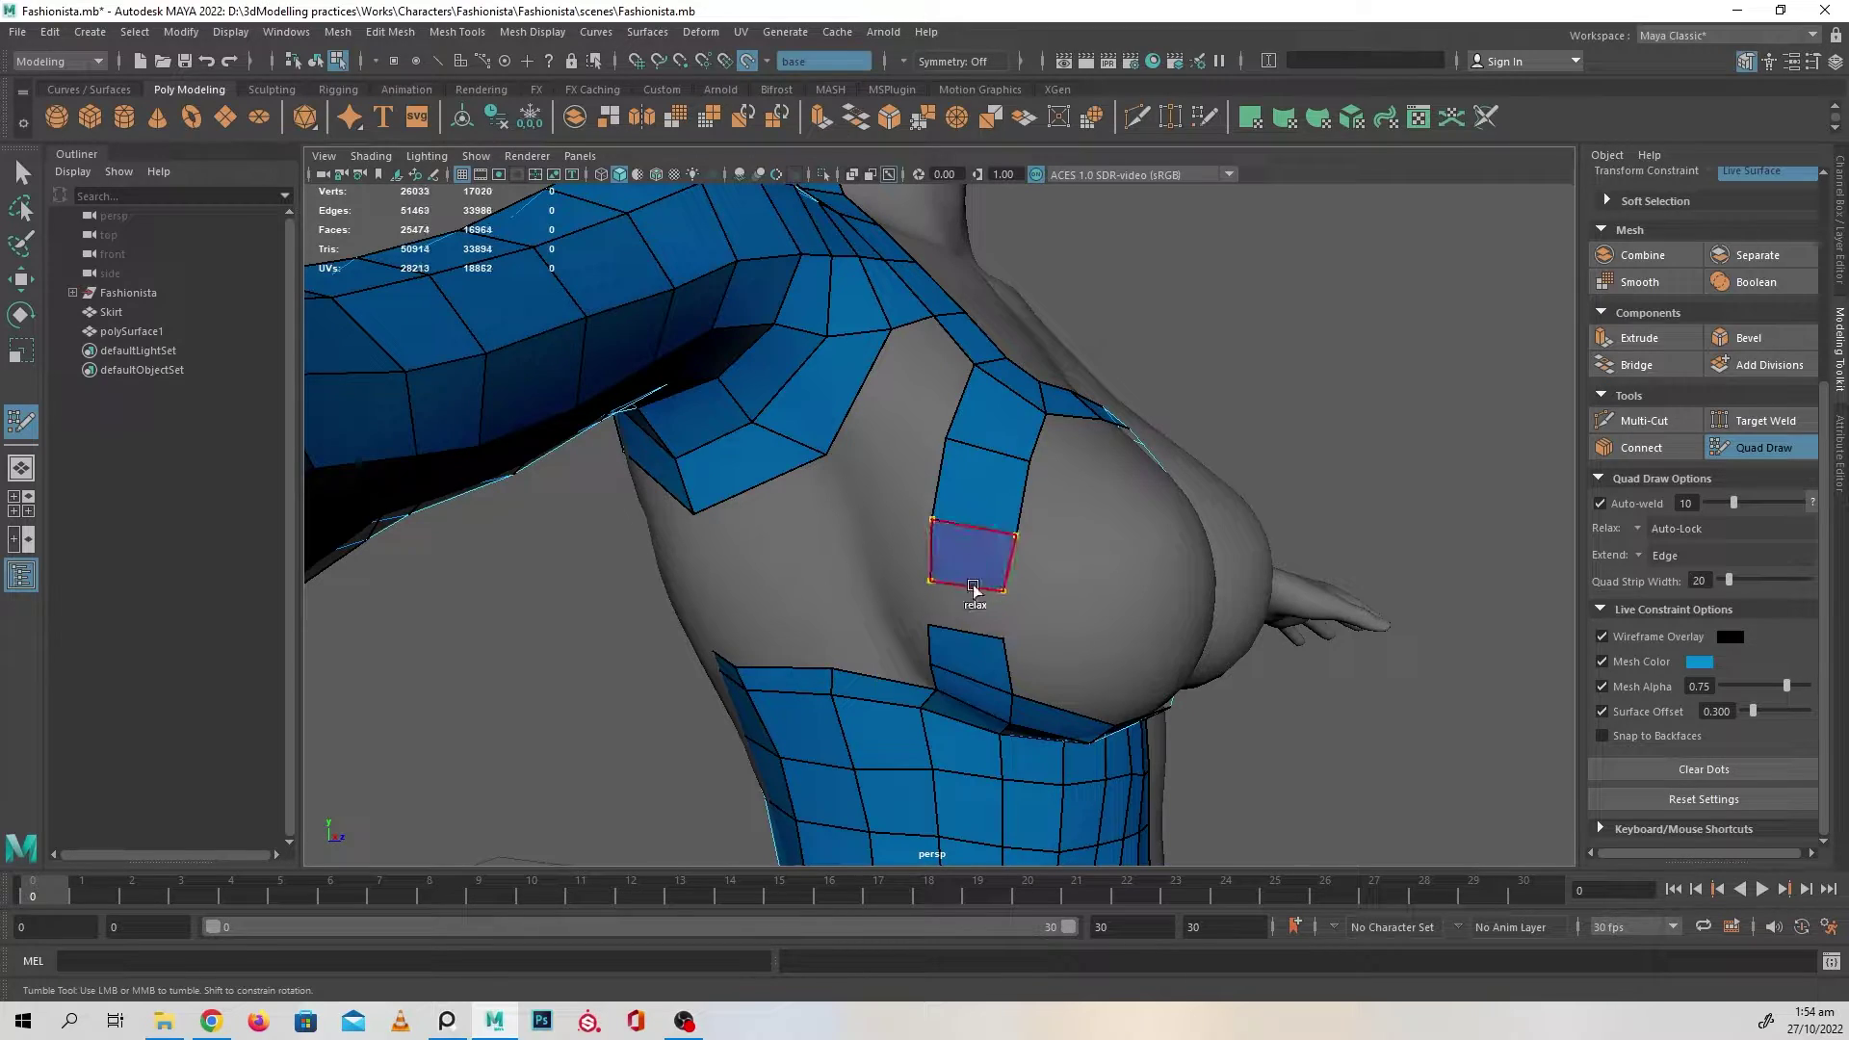
pyautogui.keyDown('shift'); pyautogui.click(970, 607); pyautogui.keyUp('shift')
# - Fill three more quads around the breast to complete the ring bordering its front opening
pyautogui.keyDown('alt'); pyautogui.moveTo(970, 611); pyautogui.dragTo(838, 529); pyautogui.keyUp('alt')
pyautogui.keyDown('alt'); pyautogui.moveTo(838, 529); pyautogui.dragTo(889, 483, button='middle'); pyautogui.keyUp('alt')
pyautogui.moveTo(887, 483)
pyautogui.keyDown('alt'); pyautogui.mouseDown()
pyautogui.moveTo(834, 500)
pyautogui.moveTo(885, 452)
pyautogui.moveTo(887, 504)
pyautogui.moveTo(902, 522)
pyautogui.moveTo(914, 506)
pyautogui.mouseUp(); pyautogui.keyUp('alt')
pyautogui.moveTo(1023, 537)
pyautogui.keyDown('alt'); pyautogui.mouseDown()
pyautogui.moveTo(947, 498)
pyautogui.moveTo(1024, 504)
pyautogui.moveTo(976, 492)
pyautogui.moveTo(1046, 544)
pyautogui.moveTo(1035, 568)
pyautogui.mouseUp(); pyautogui.keyUp('alt')
pyautogui.click(958, 488)
pyautogui.keyDown('shift'); pyautogui.click(949, 491); pyautogui.keyUp('shift')
pyautogui.keyDown('shift'); pyautogui.click(988, 516); pyautogui.keyUp('shift')
pyautogui.keyDown('shift'); pyautogui.click(944, 515); pyautogui.keyUp('shift')
pyautogui.keyDown('alt'); pyautogui.moveTo(945, 515); pyautogui.dragTo(952, 518); pyautogui.keyUp('alt')
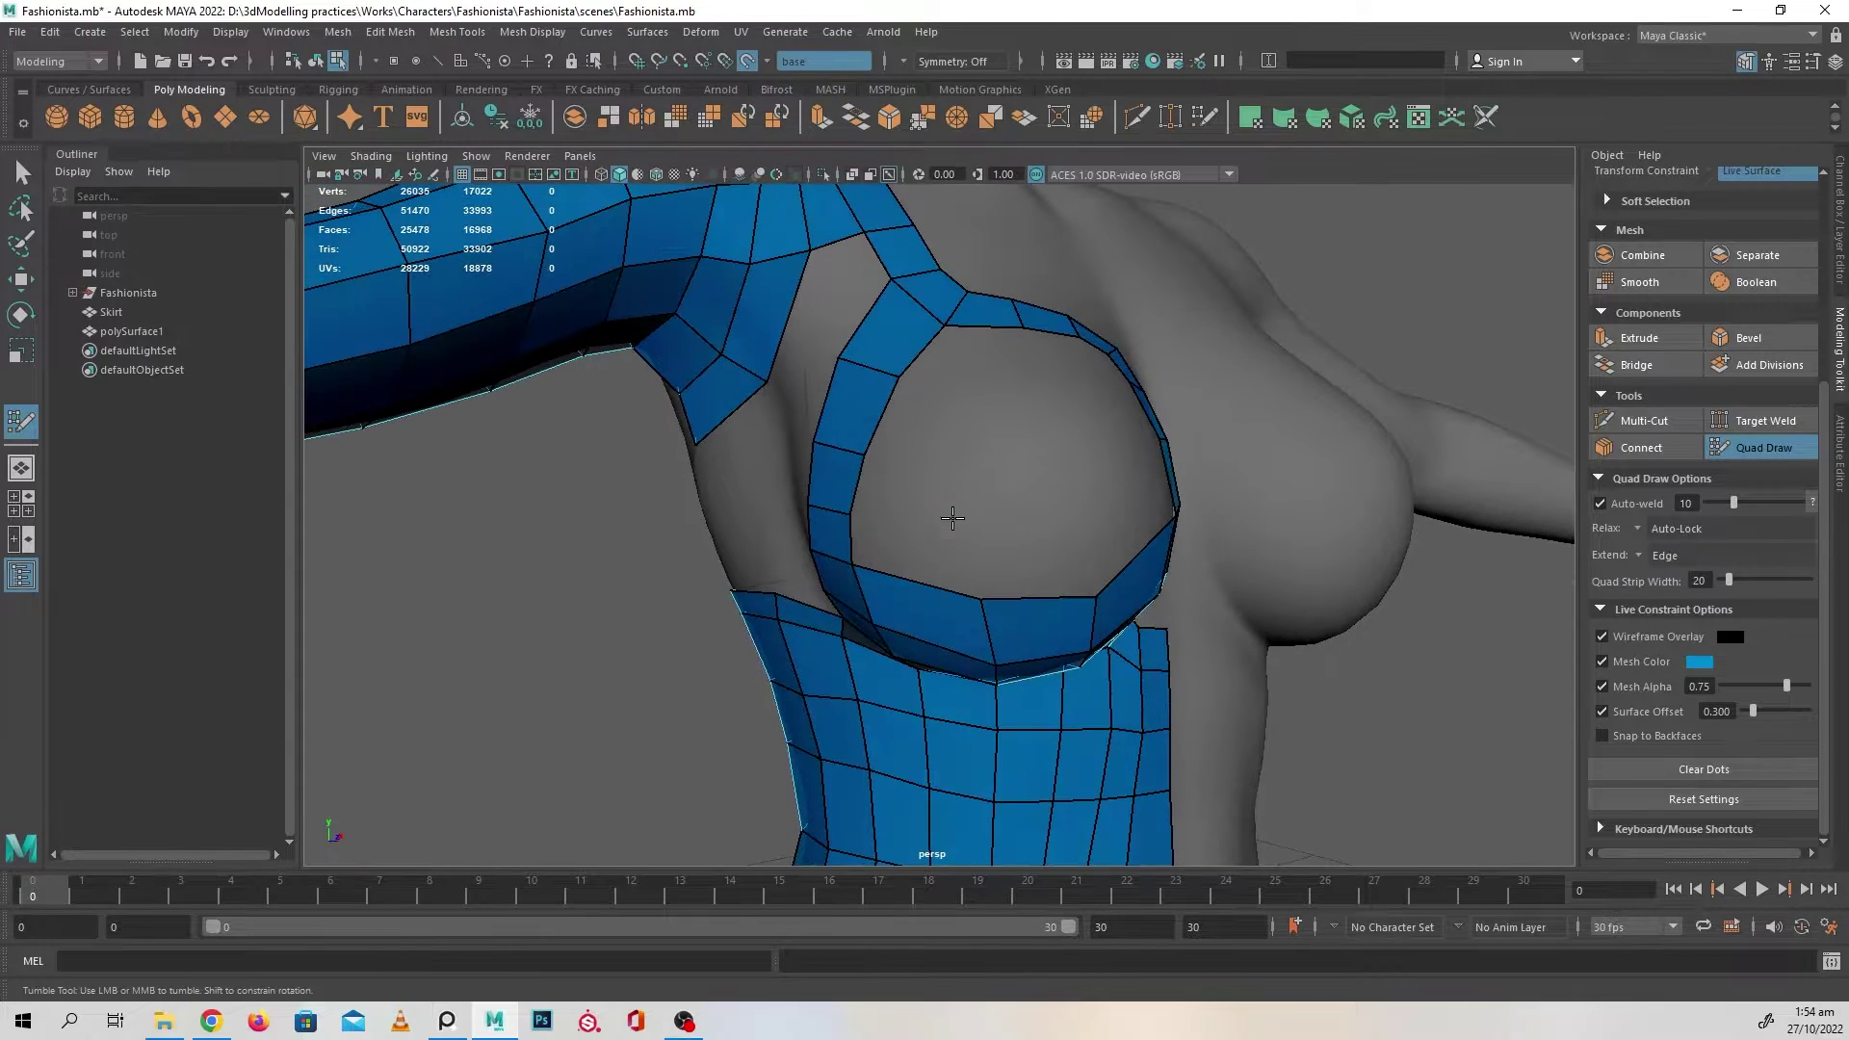
# - Add inner quads along the bottom and outer side of the breast opening, up to its top edge
pyautogui.moveTo(1064, 564)
pyautogui.keyDown('alt'); pyautogui.mouseDown()
pyautogui.moveTo(973, 573)
pyautogui.moveTo(988, 555)
pyautogui.moveTo(954, 518)
pyautogui.mouseUp(); pyautogui.keyUp('alt')
pyautogui.keyDown('shift'); pyautogui.click(988, 586); pyautogui.keyUp('shift')
pyautogui.keyDown('shift'); pyautogui.click(961, 566); pyautogui.keyUp('shift')
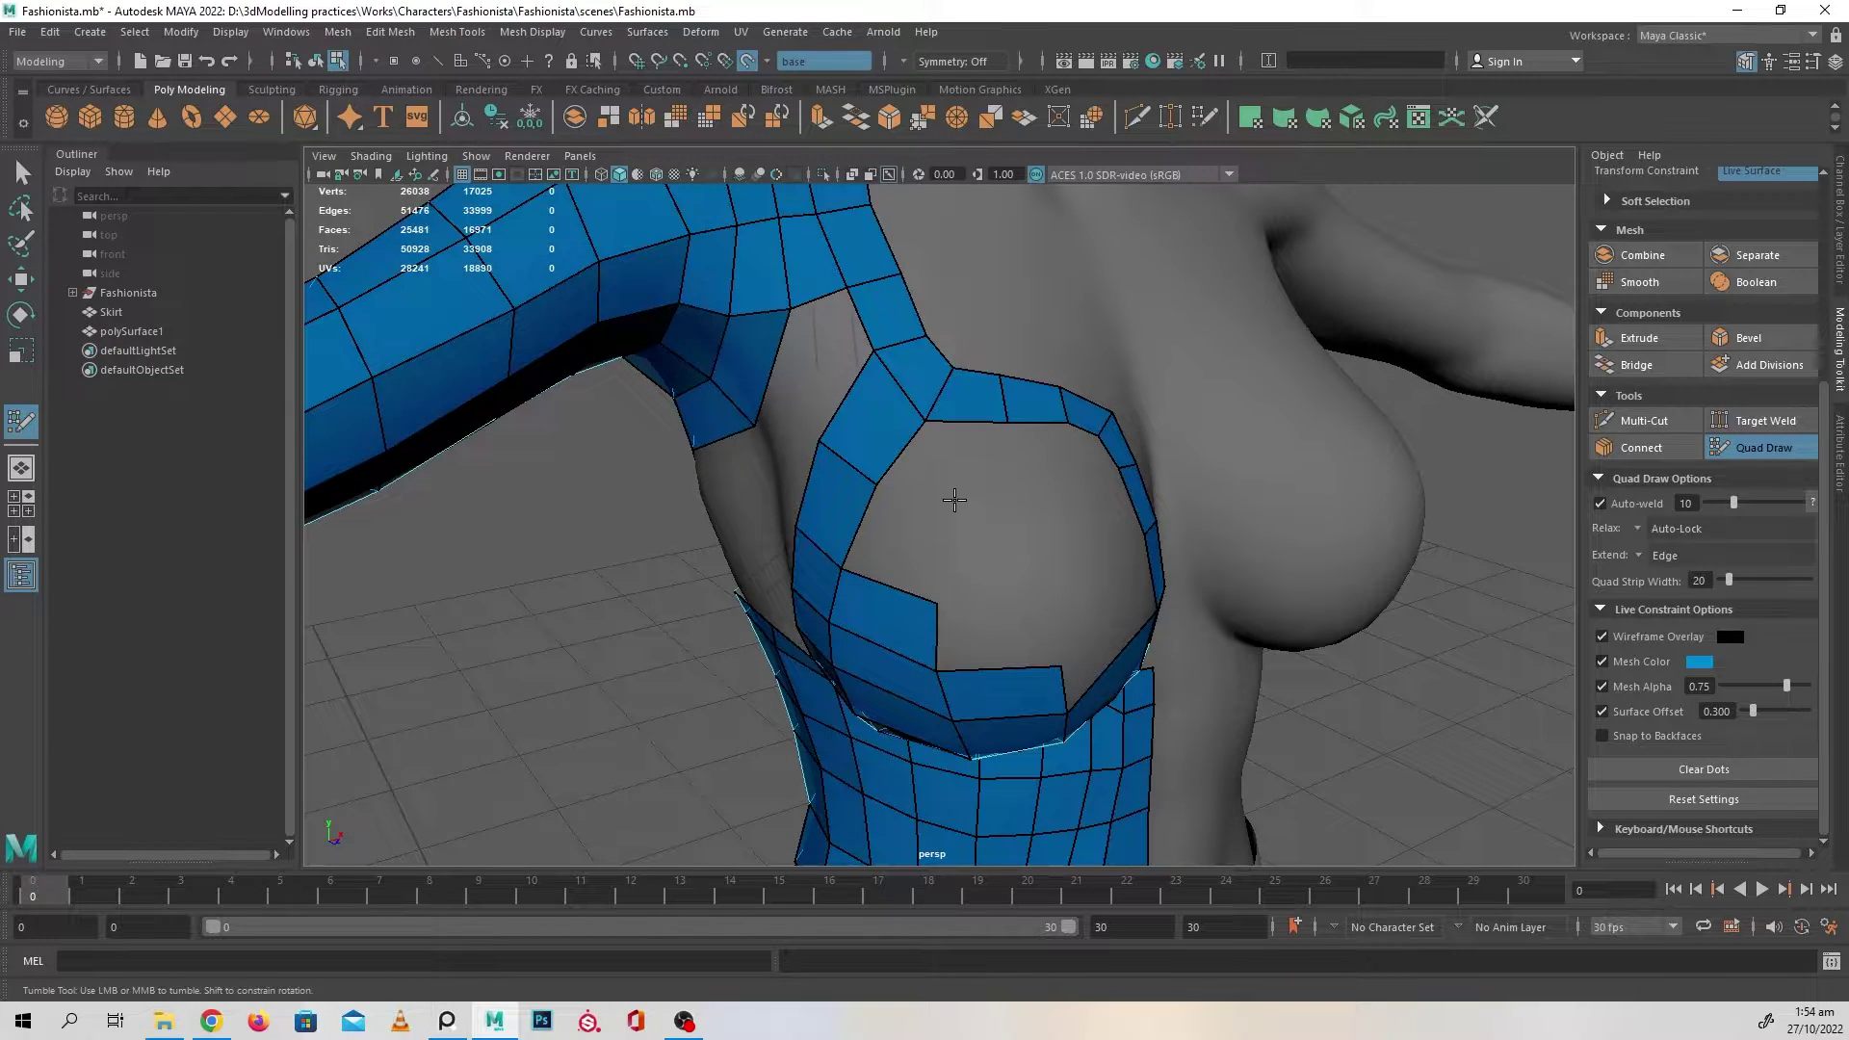
pyautogui.keyDown('shift'); pyautogui.click(962, 454); pyautogui.keyUp('shift')
pyautogui.keyDown('shift'); pyautogui.click(929, 549); pyautogui.keyUp('shift')
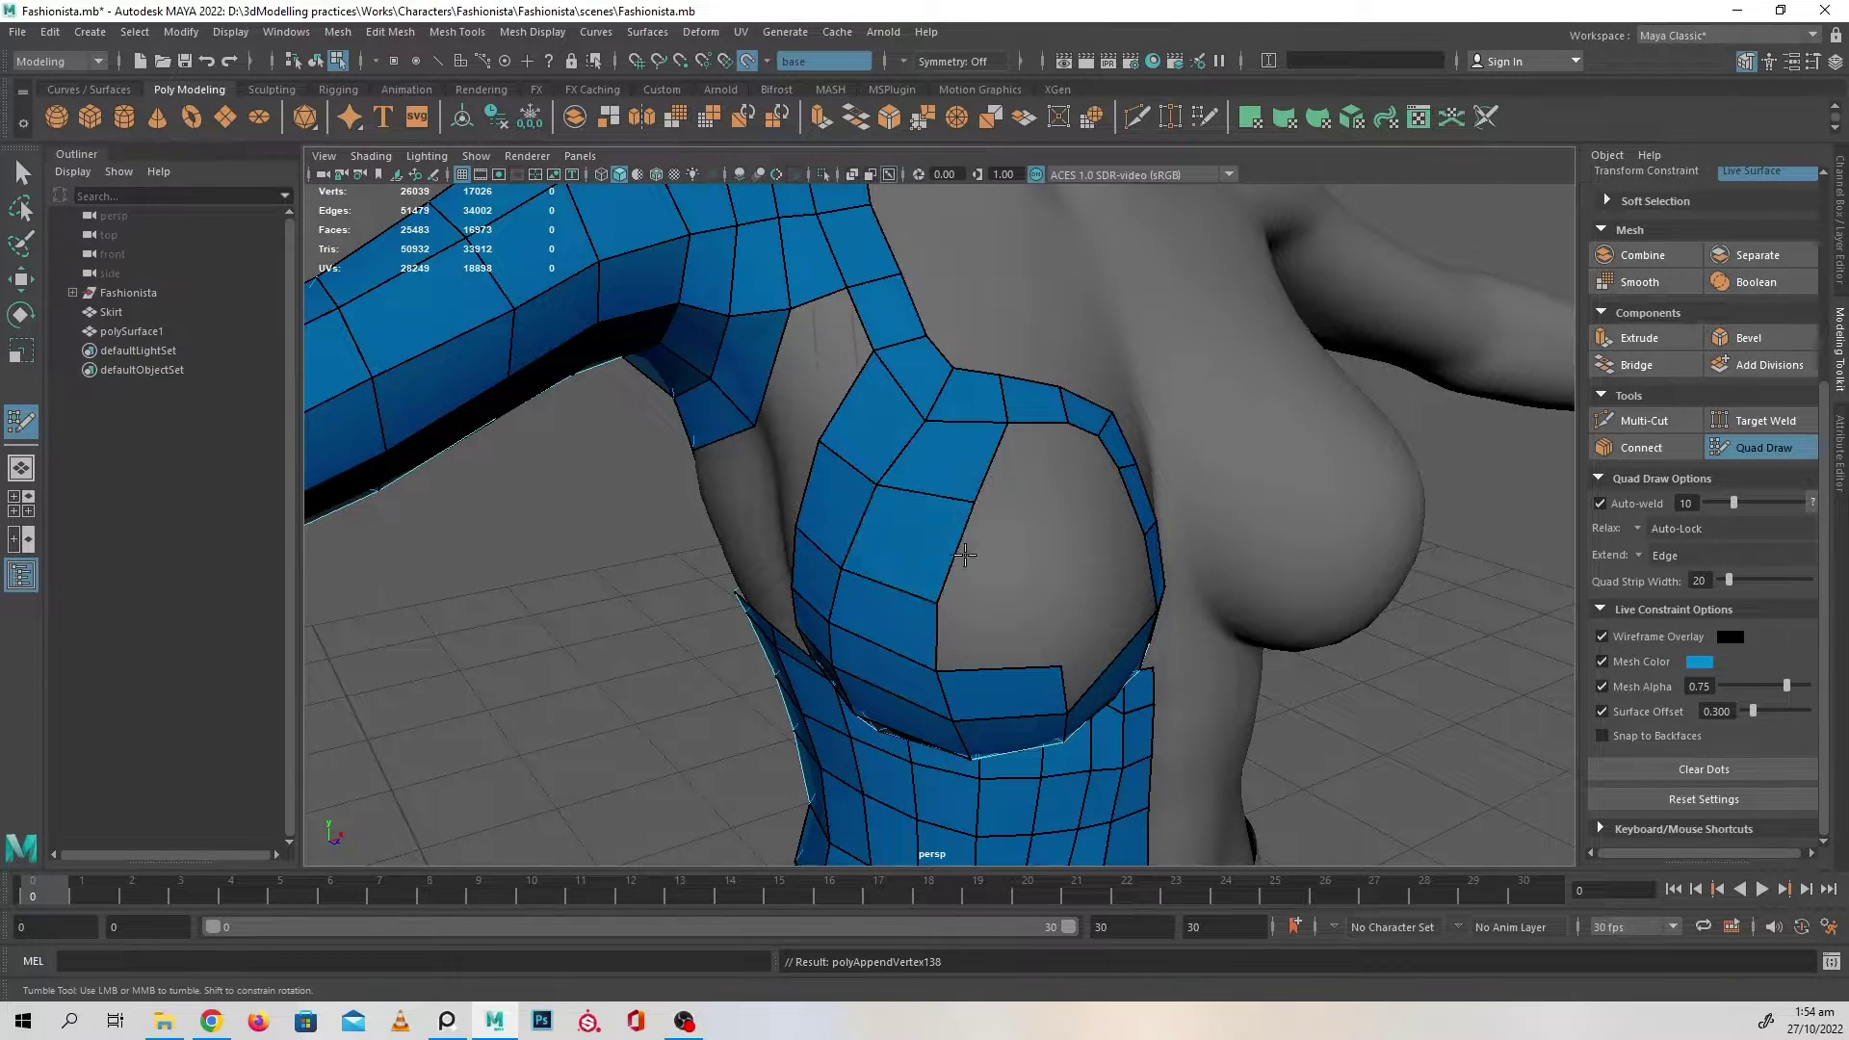
# - Fill three more quads along the inner border of the breast opening near the cleavage
pyautogui.moveTo(966, 552)
pyautogui.keyDown('alt'); pyautogui.mouseDown()
pyautogui.moveTo(867, 546)
pyautogui.moveTo(908, 610)
pyautogui.moveTo(842, 547)
pyautogui.moveTo(941, 547)
pyautogui.moveTo(976, 596)
pyautogui.moveTo(858, 565)
pyautogui.moveTo(811, 591)
pyautogui.moveTo(868, 614)
pyautogui.mouseUp(); pyautogui.keyUp('alt')
pyautogui.keyDown('shift'); pyautogui.click(867, 545); pyautogui.keyUp('shift')
pyautogui.keyDown('shift'); pyautogui.click(941, 535); pyautogui.keyUp('shift')
pyautogui.keyDown('shift'); pyautogui.click(916, 545); pyautogui.keyUp('shift')
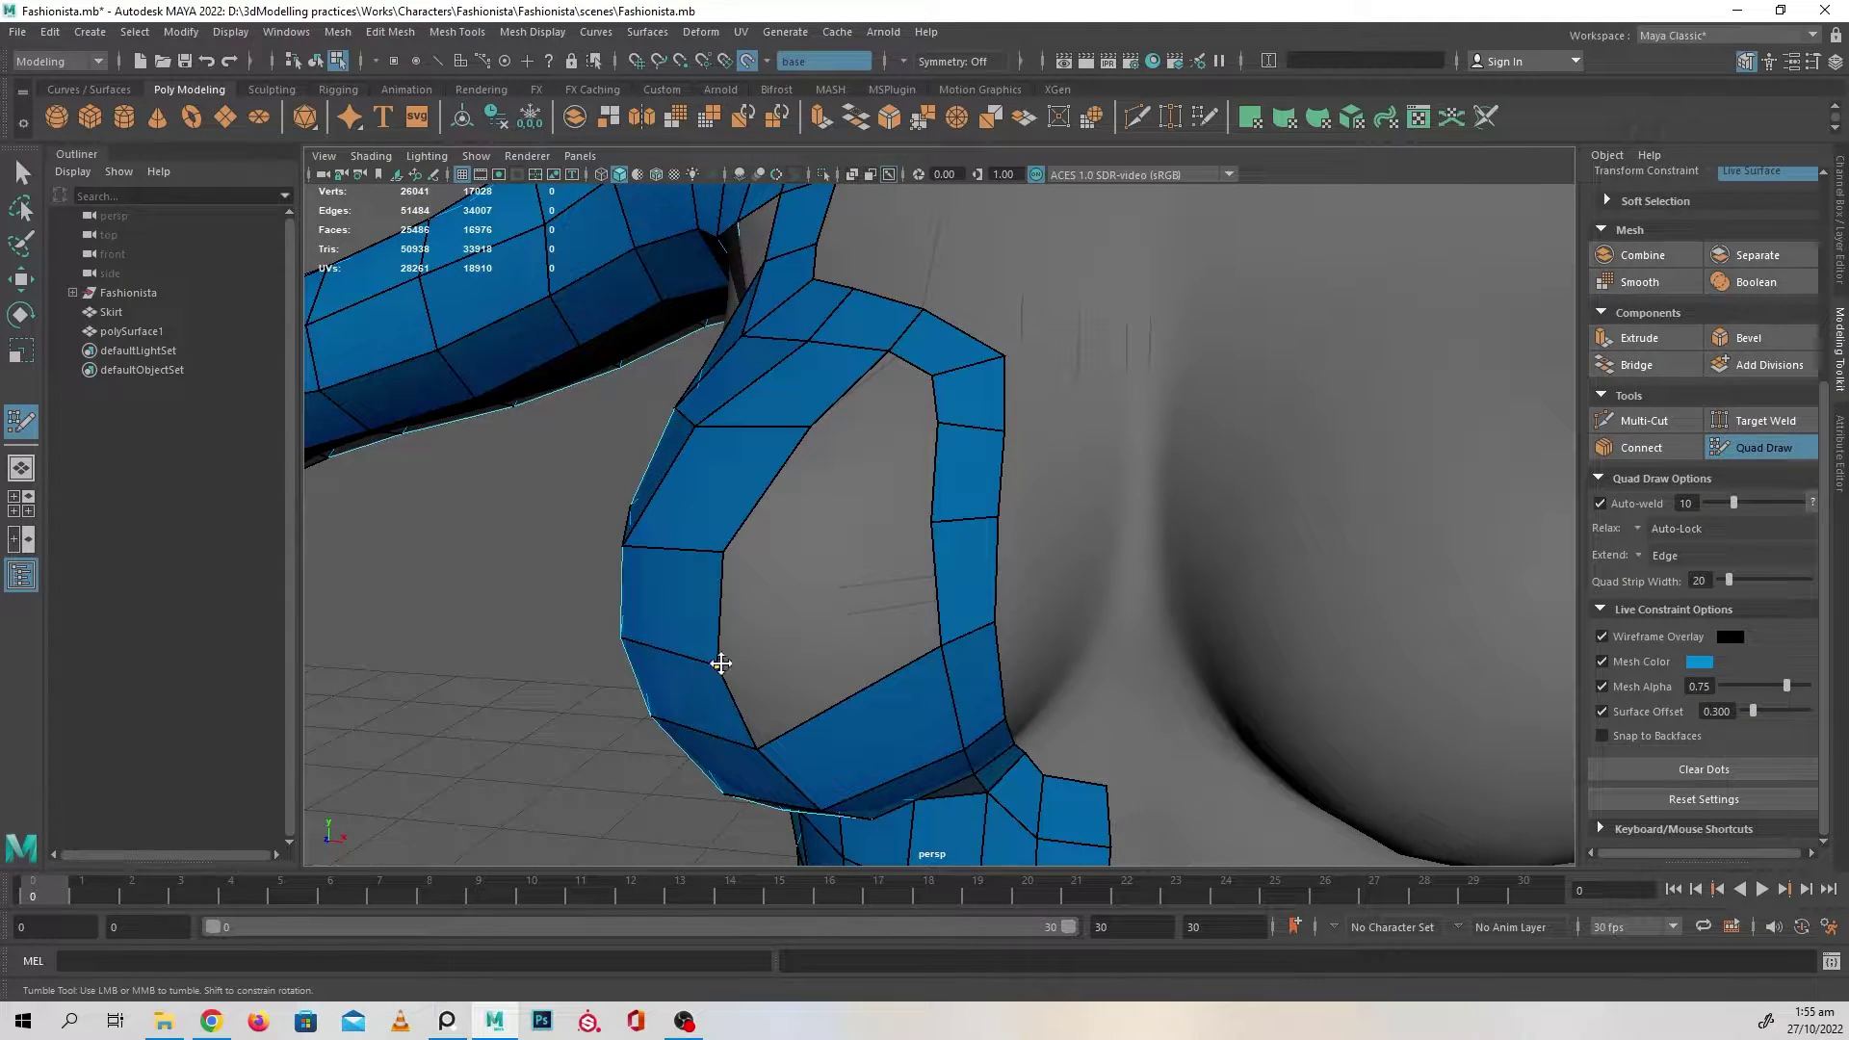
# - Adjust the vertices on the cleavage side of the breast opening and fill two quads across its upper part
pyautogui.keyDown('alt'); pyautogui.moveTo(726, 655); pyautogui.dragTo(837, 620); pyautogui.keyUp('alt')
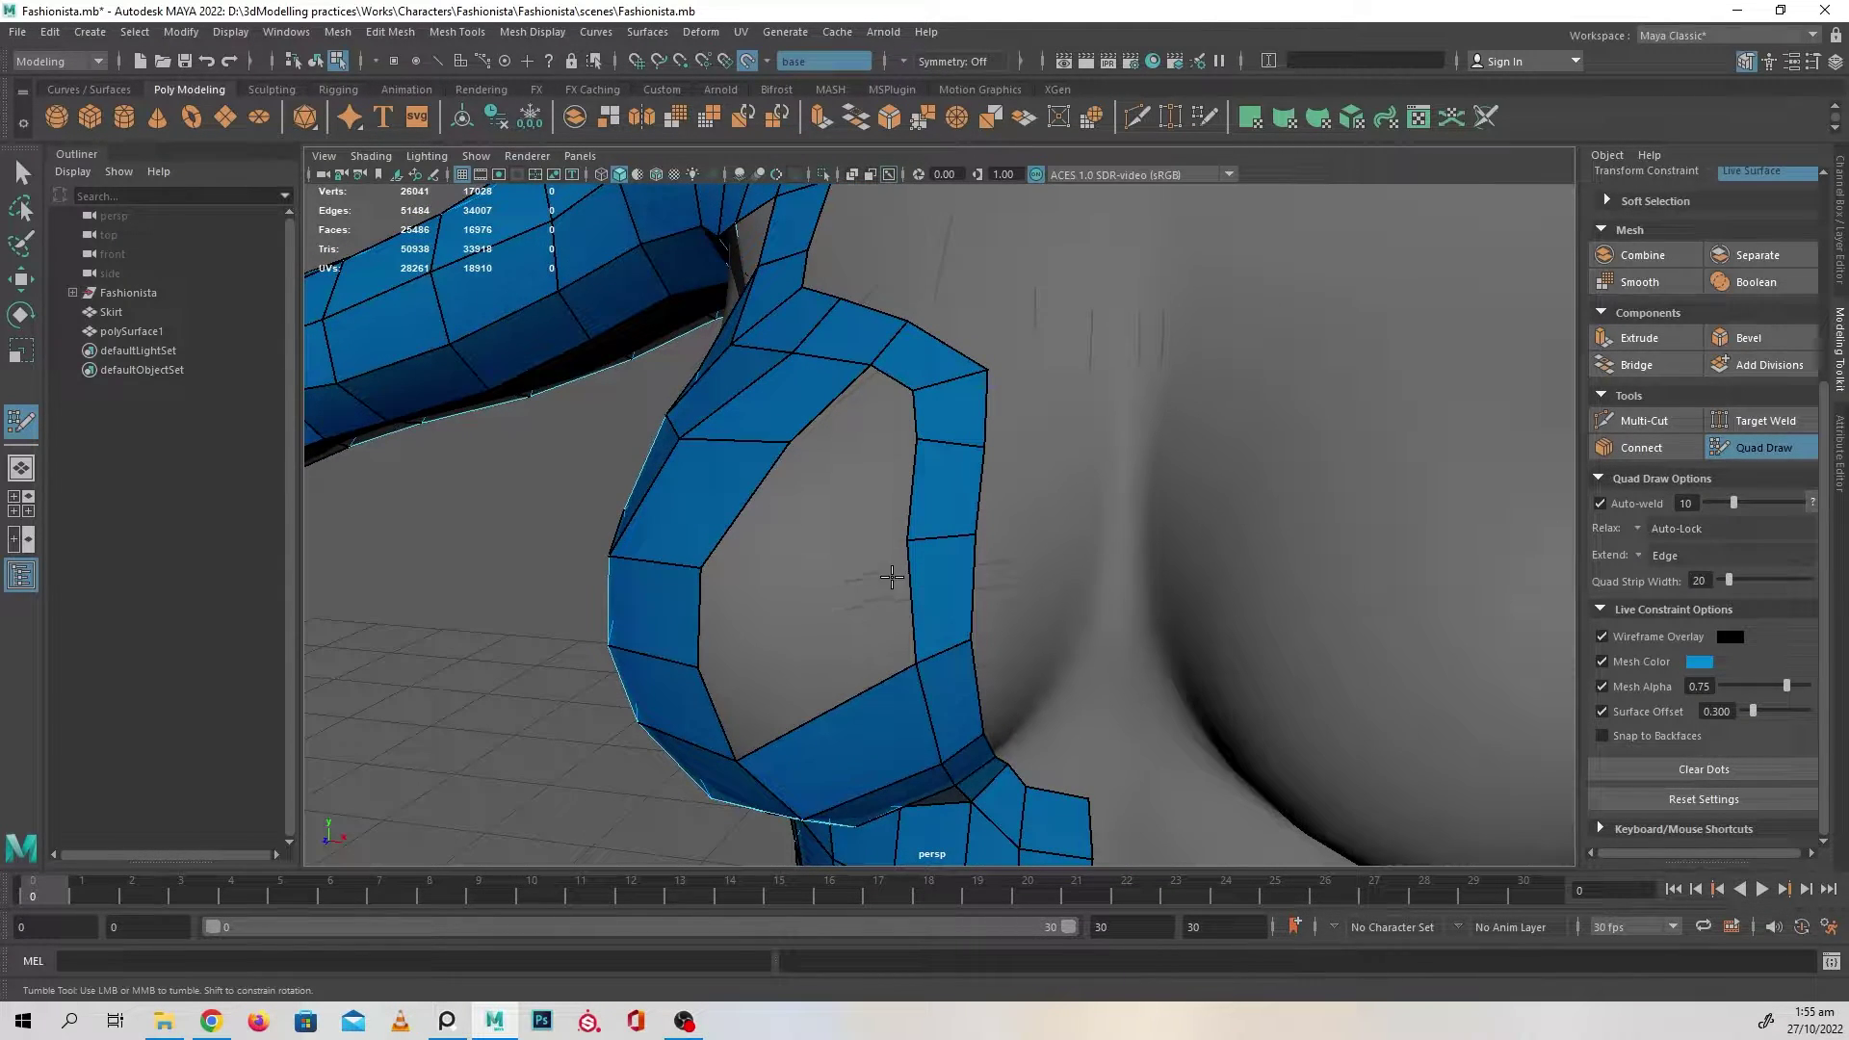
pyautogui.moveTo(903, 545); pyautogui.dragTo(904, 564)
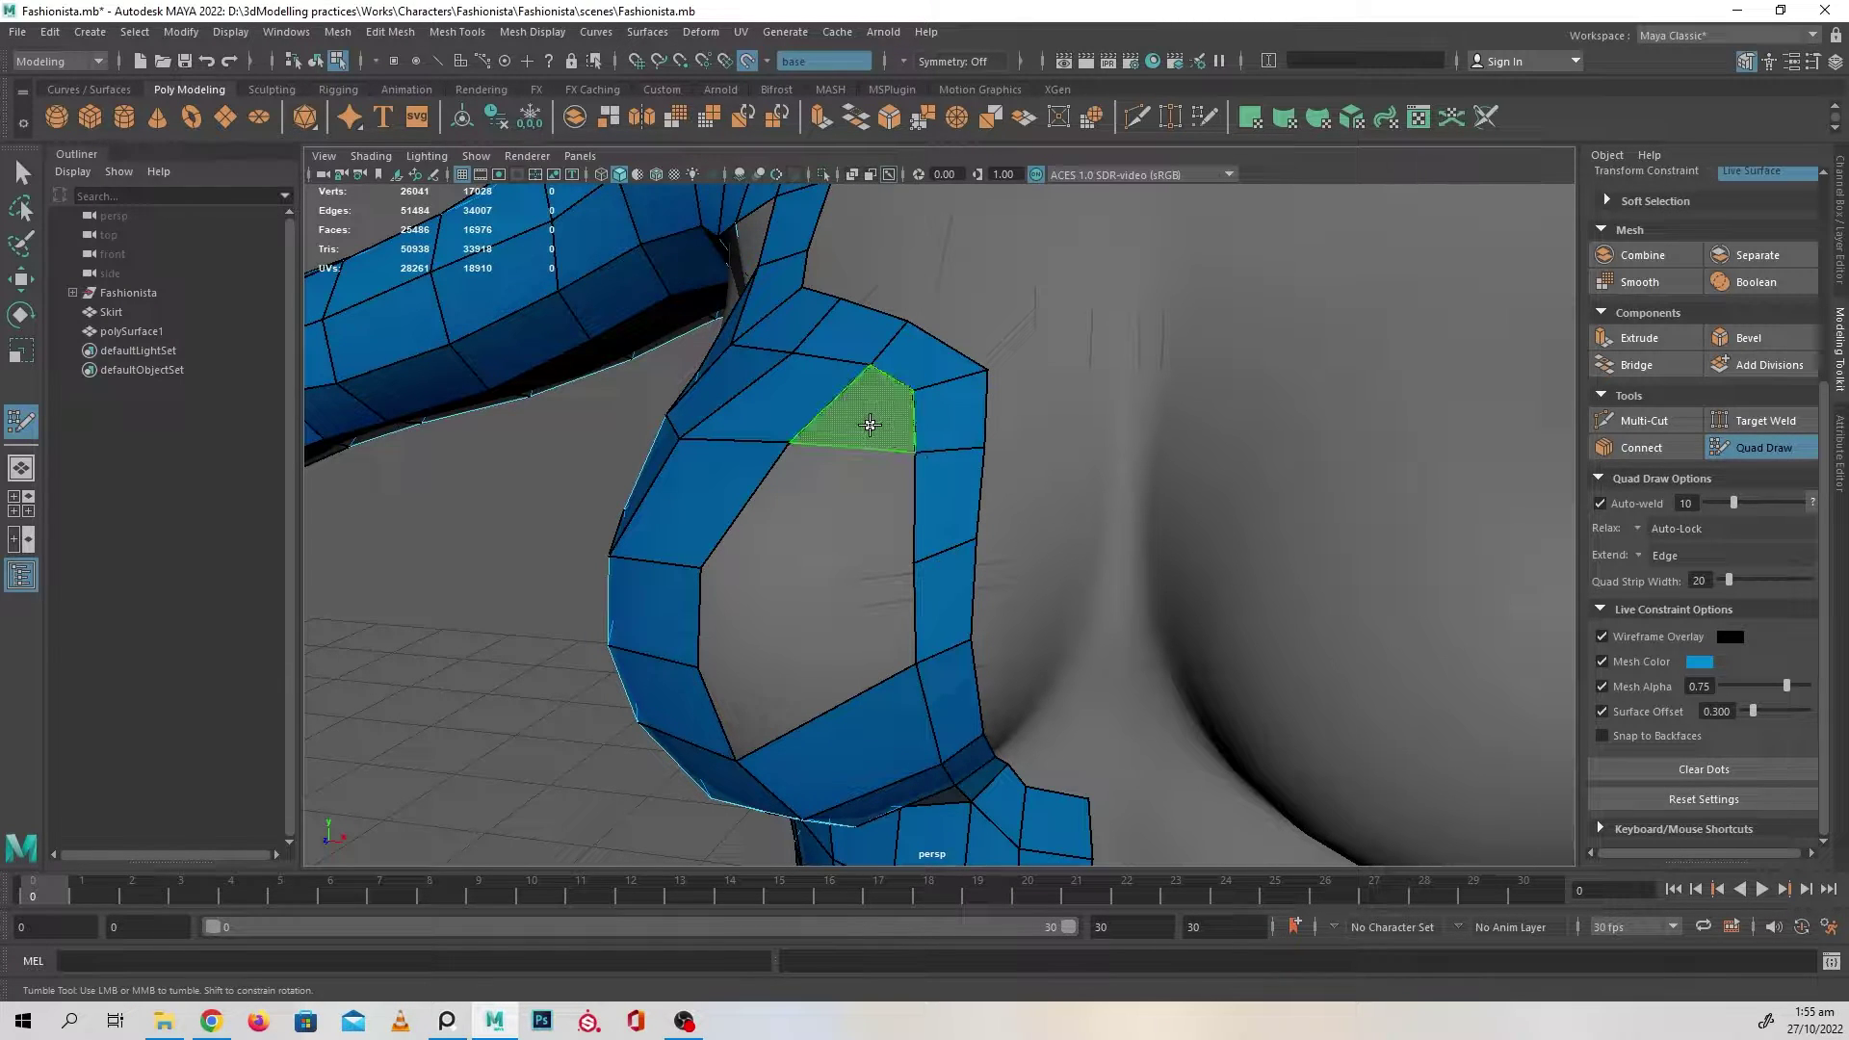
pyautogui.keyDown('shift'); pyautogui.click(867, 429); pyautogui.keyUp('shift')
pyautogui.keyDown('alt'); pyautogui.moveTo(850, 570); pyautogui.dragTo(1000, 500); pyautogui.keyUp('alt')
pyautogui.keyDown('shift'); pyautogui.click(873, 493); pyautogui.keyUp('shift')
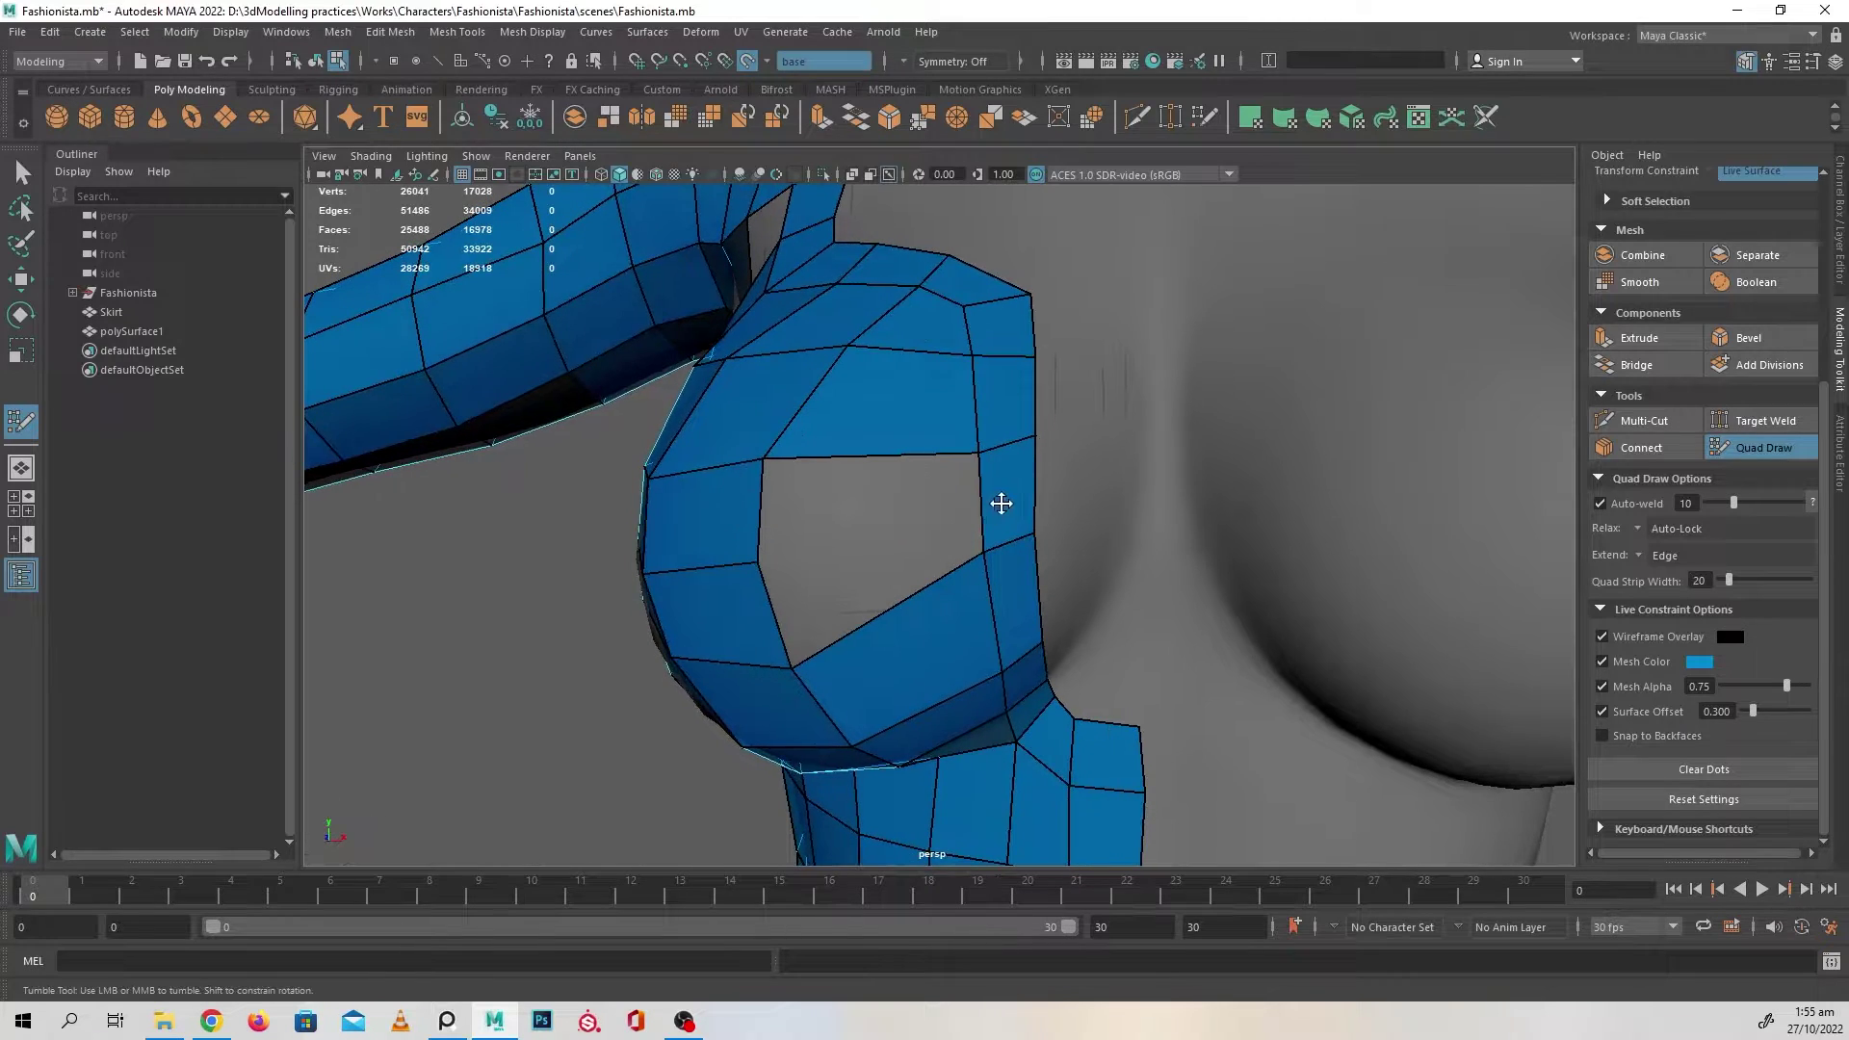
# - Close the remaining opening on the front of the breast with two quads and relax the shared vertices
pyautogui.keyDown('shift'); pyautogui.click(859, 488); pyautogui.keyUp('shift')
pyautogui.keyDown('shift'); pyautogui.click(937, 567); pyautogui.keyUp('shift')
pyautogui.moveTo(936, 566)
pyautogui.keyDown('shift'); pyautogui.mouseDown()
pyautogui.moveTo(947, 512)
pyautogui.moveTo(796, 421)
pyautogui.moveTo(851, 367)
pyautogui.moveTo(807, 464)
pyautogui.moveTo(870, 541)
pyautogui.moveTo(925, 524)
pyautogui.mouseUp(); pyautogui.keyUp('shift')
# - Fill three quads outward from the outer side of the breast, down to the underbust band
pyautogui.moveTo(1040, 627)
pyautogui.keyDown('alt'); pyautogui.mouseDown()
pyautogui.moveTo(1044, 537)
pyautogui.moveTo(1106, 545)
pyautogui.moveTo(1105, 567)
pyautogui.moveTo(1053, 569)
pyautogui.moveTo(1076, 542)
pyautogui.mouseUp(); pyautogui.keyUp('alt')
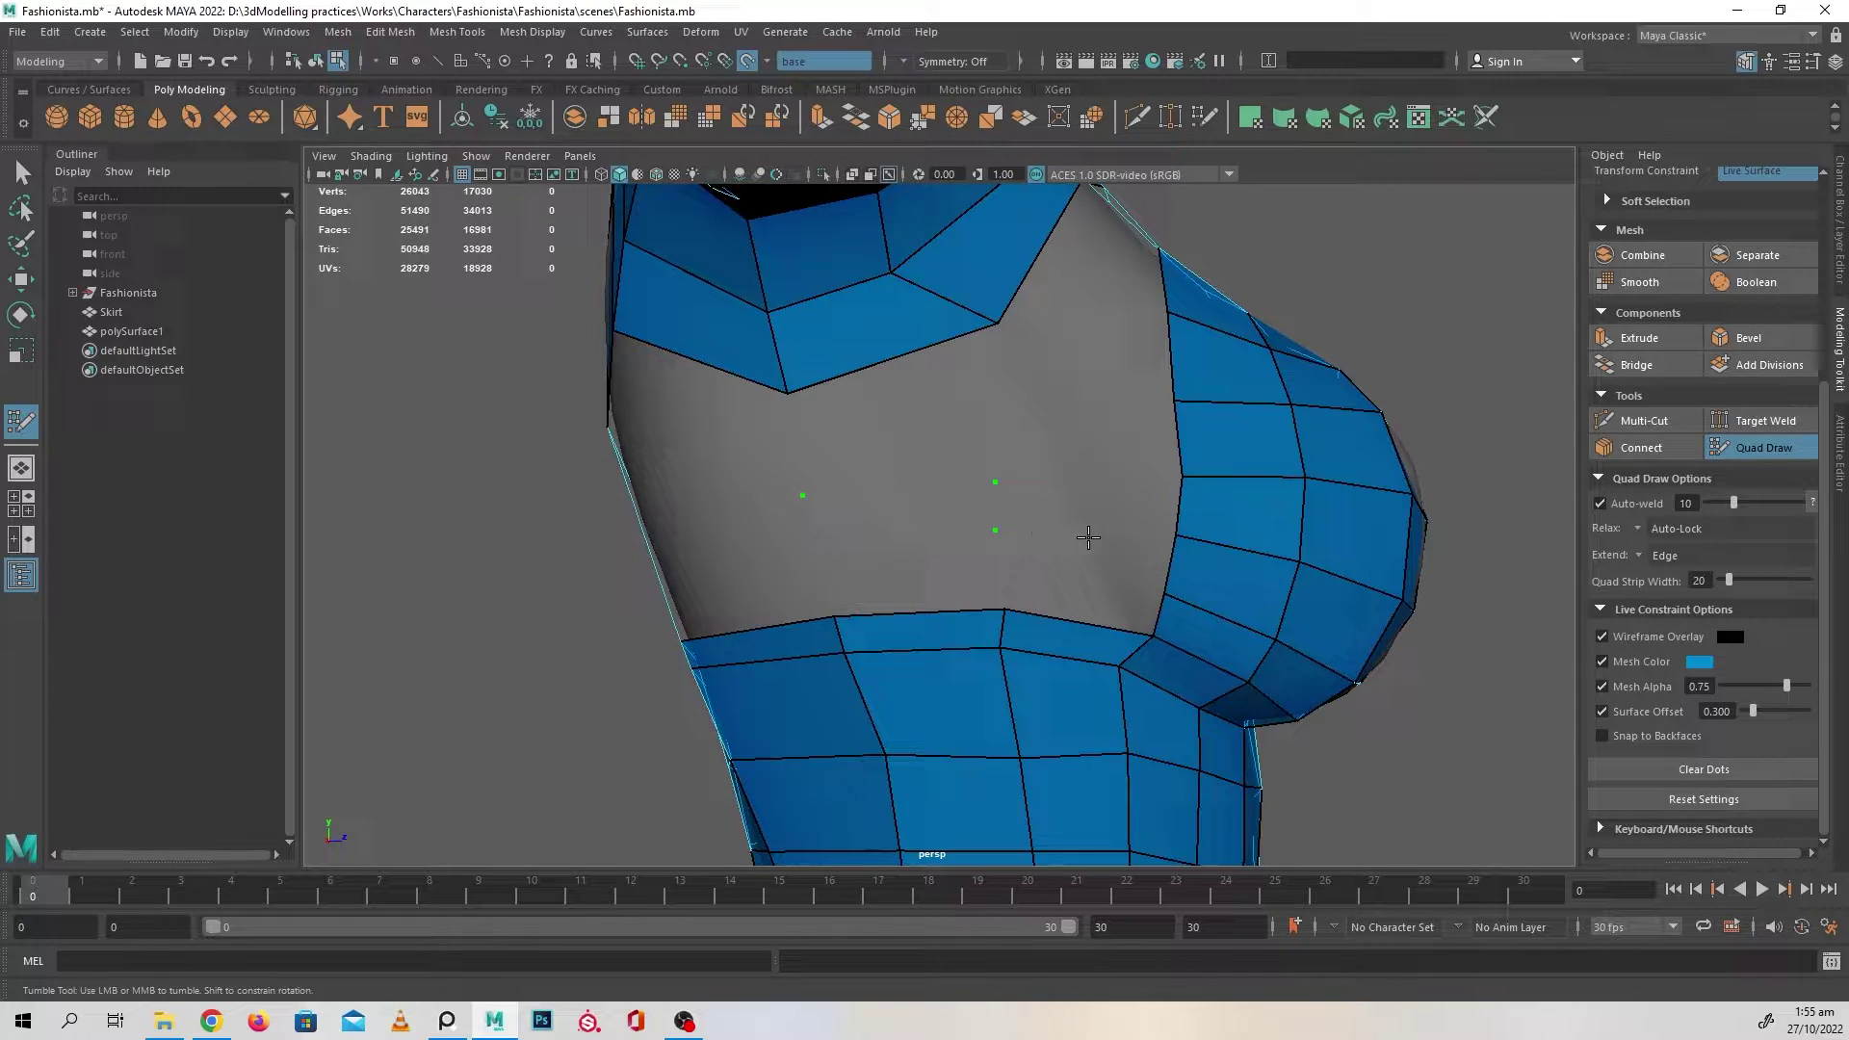
pyautogui.keyDown('shift'); pyautogui.click(1079, 503); pyautogui.keyUp('shift')
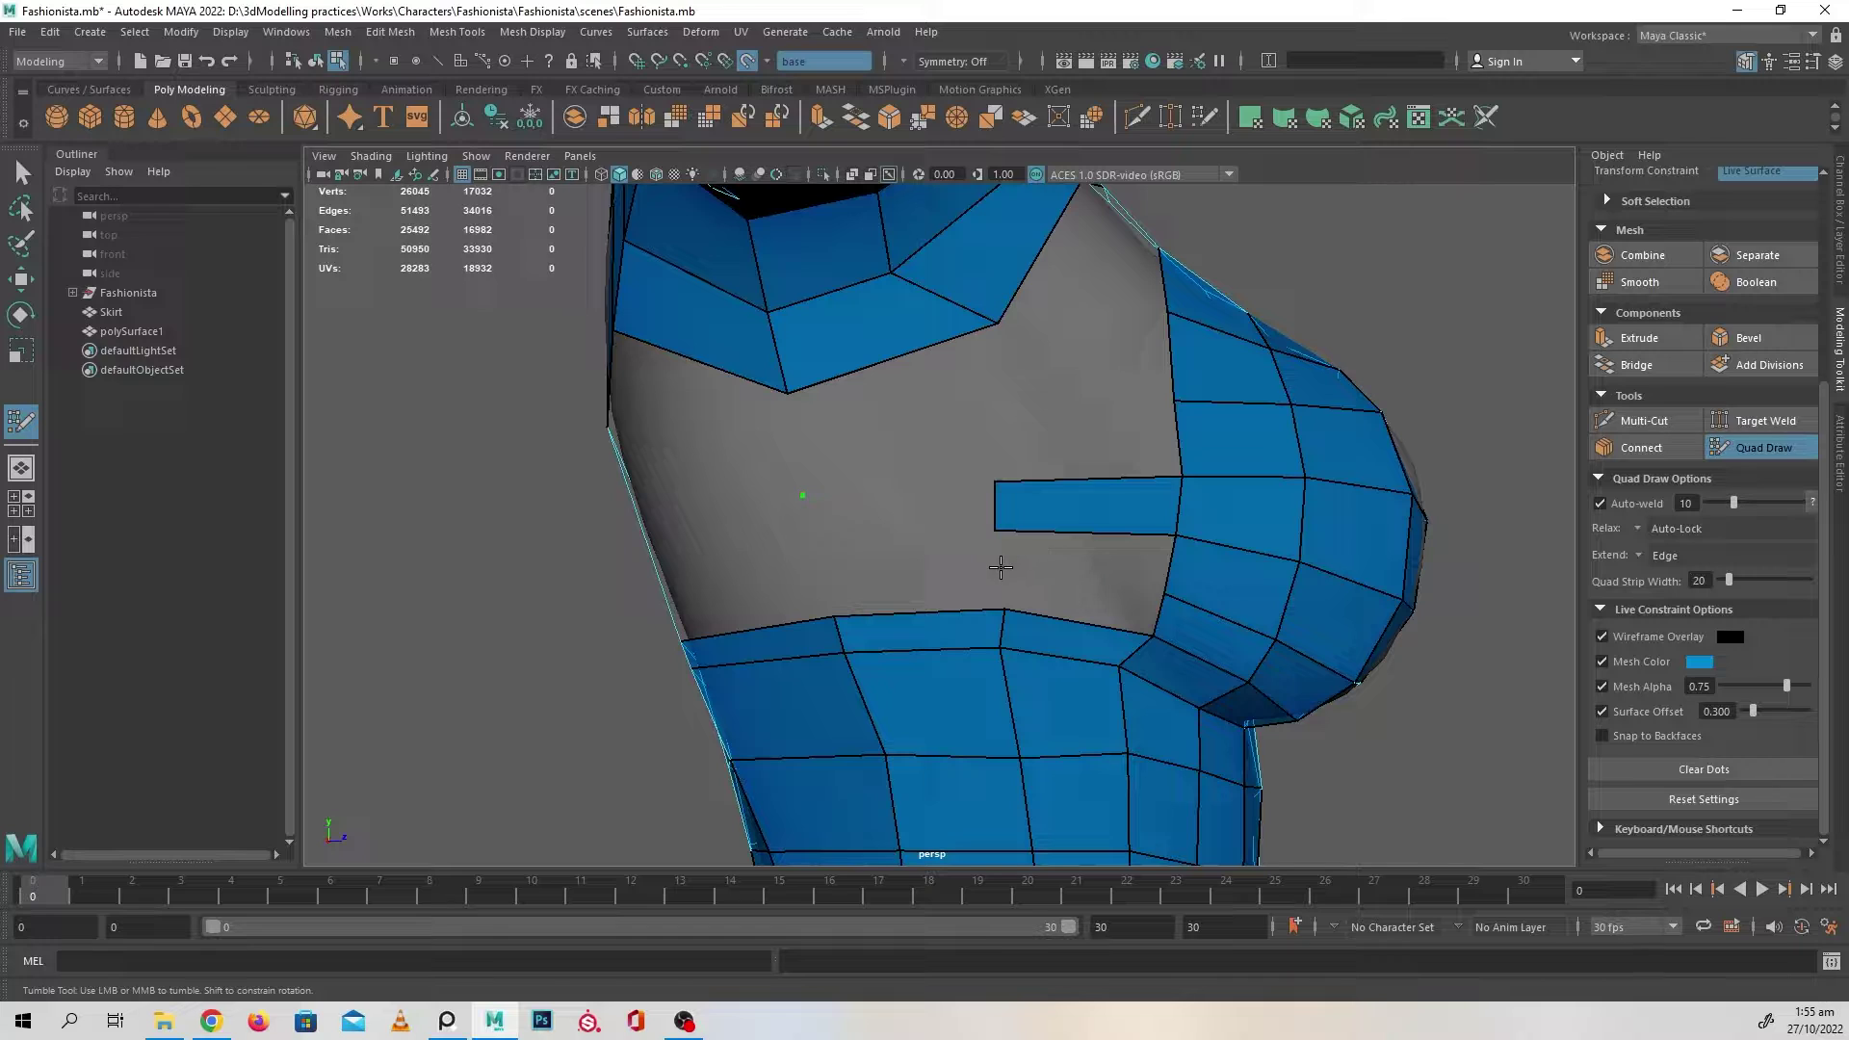
pyautogui.keyDown('shift'); pyautogui.click(1079, 549); pyautogui.keyUp('shift')
pyautogui.keyDown('shift'); pyautogui.click(1079, 592); pyautogui.keyUp('shift')
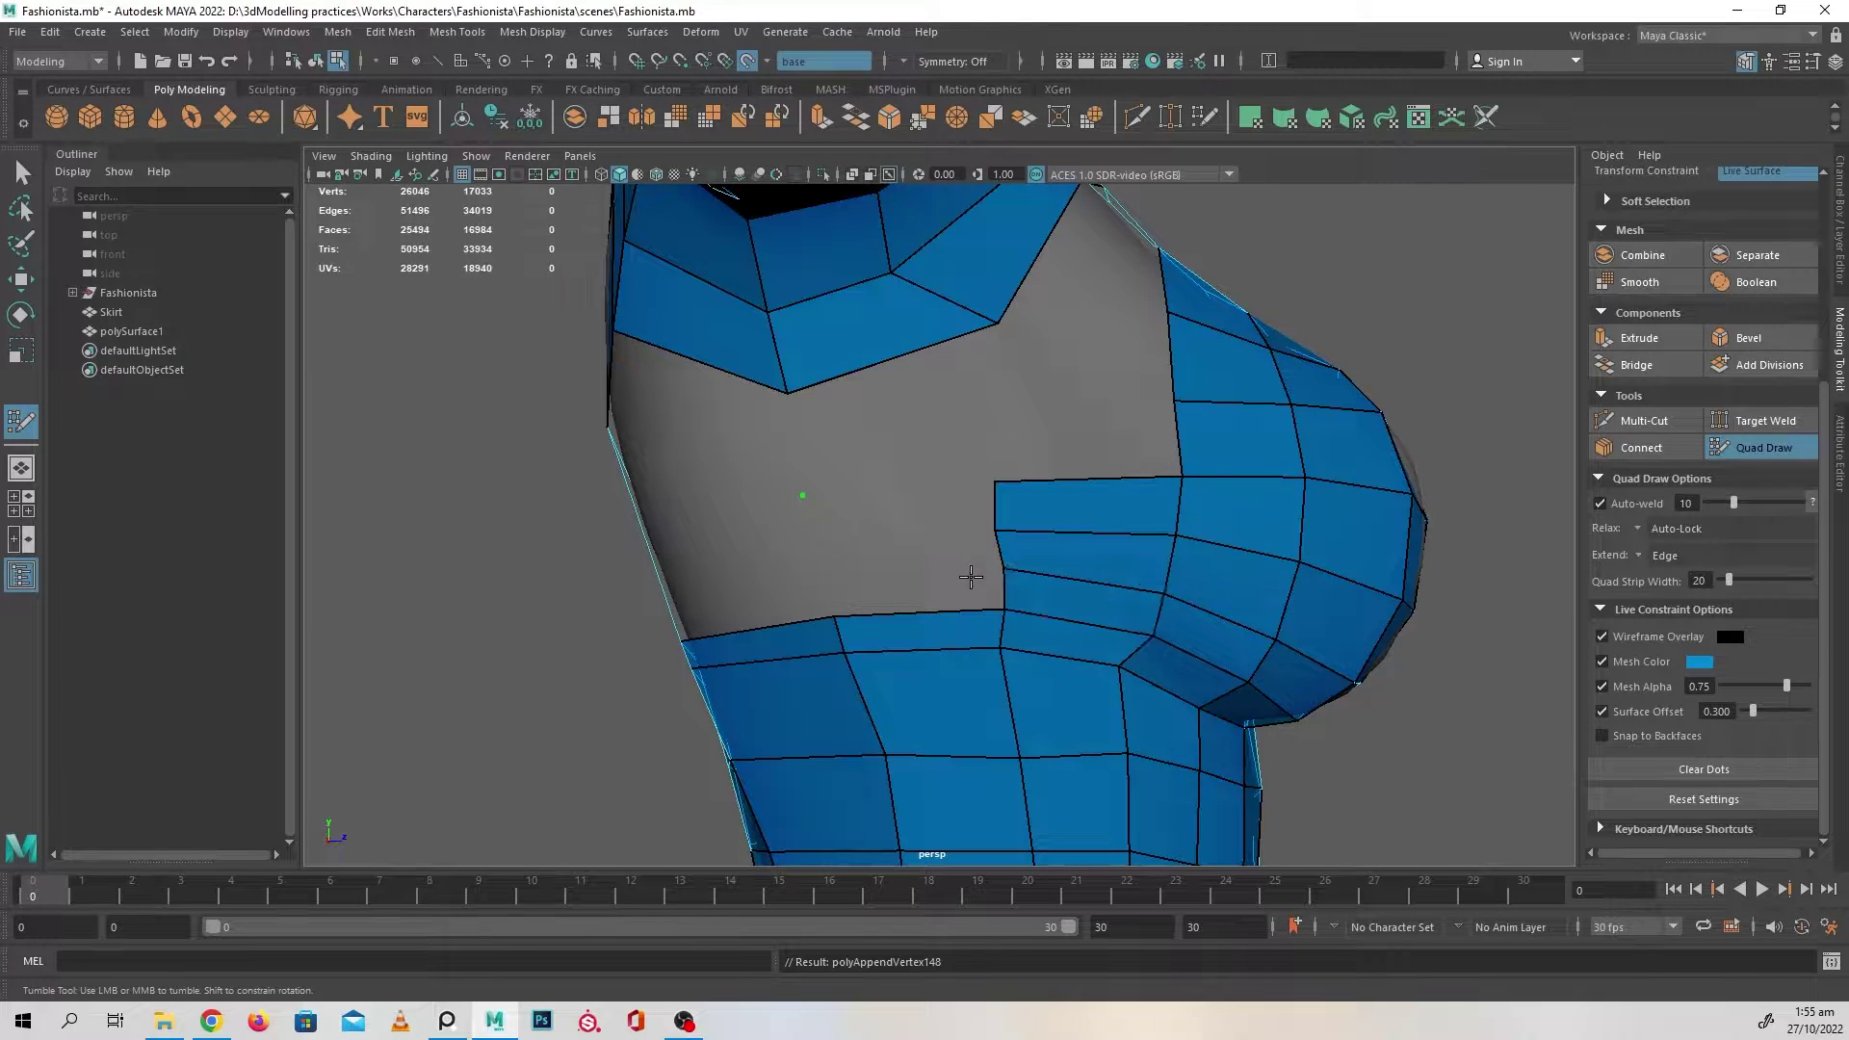
# - Insert an edge loop in the back strip and fill the lowest row of quads across the torso's side gap
pyautogui.moveTo(970, 577)
pyautogui.keyDown('alt'); pyautogui.mouseDown()
pyautogui.moveTo(1006, 578)
pyautogui.moveTo(974, 600)
pyautogui.moveTo(858, 578)
pyautogui.mouseUp(); pyautogui.keyUp('alt')
pyautogui.keyDown('shift'); pyautogui.click(1002, 609); pyautogui.keyUp('shift')
pyautogui.keyDown('ctrl'); pyautogui.click(693, 592); pyautogui.keyUp('ctrl')
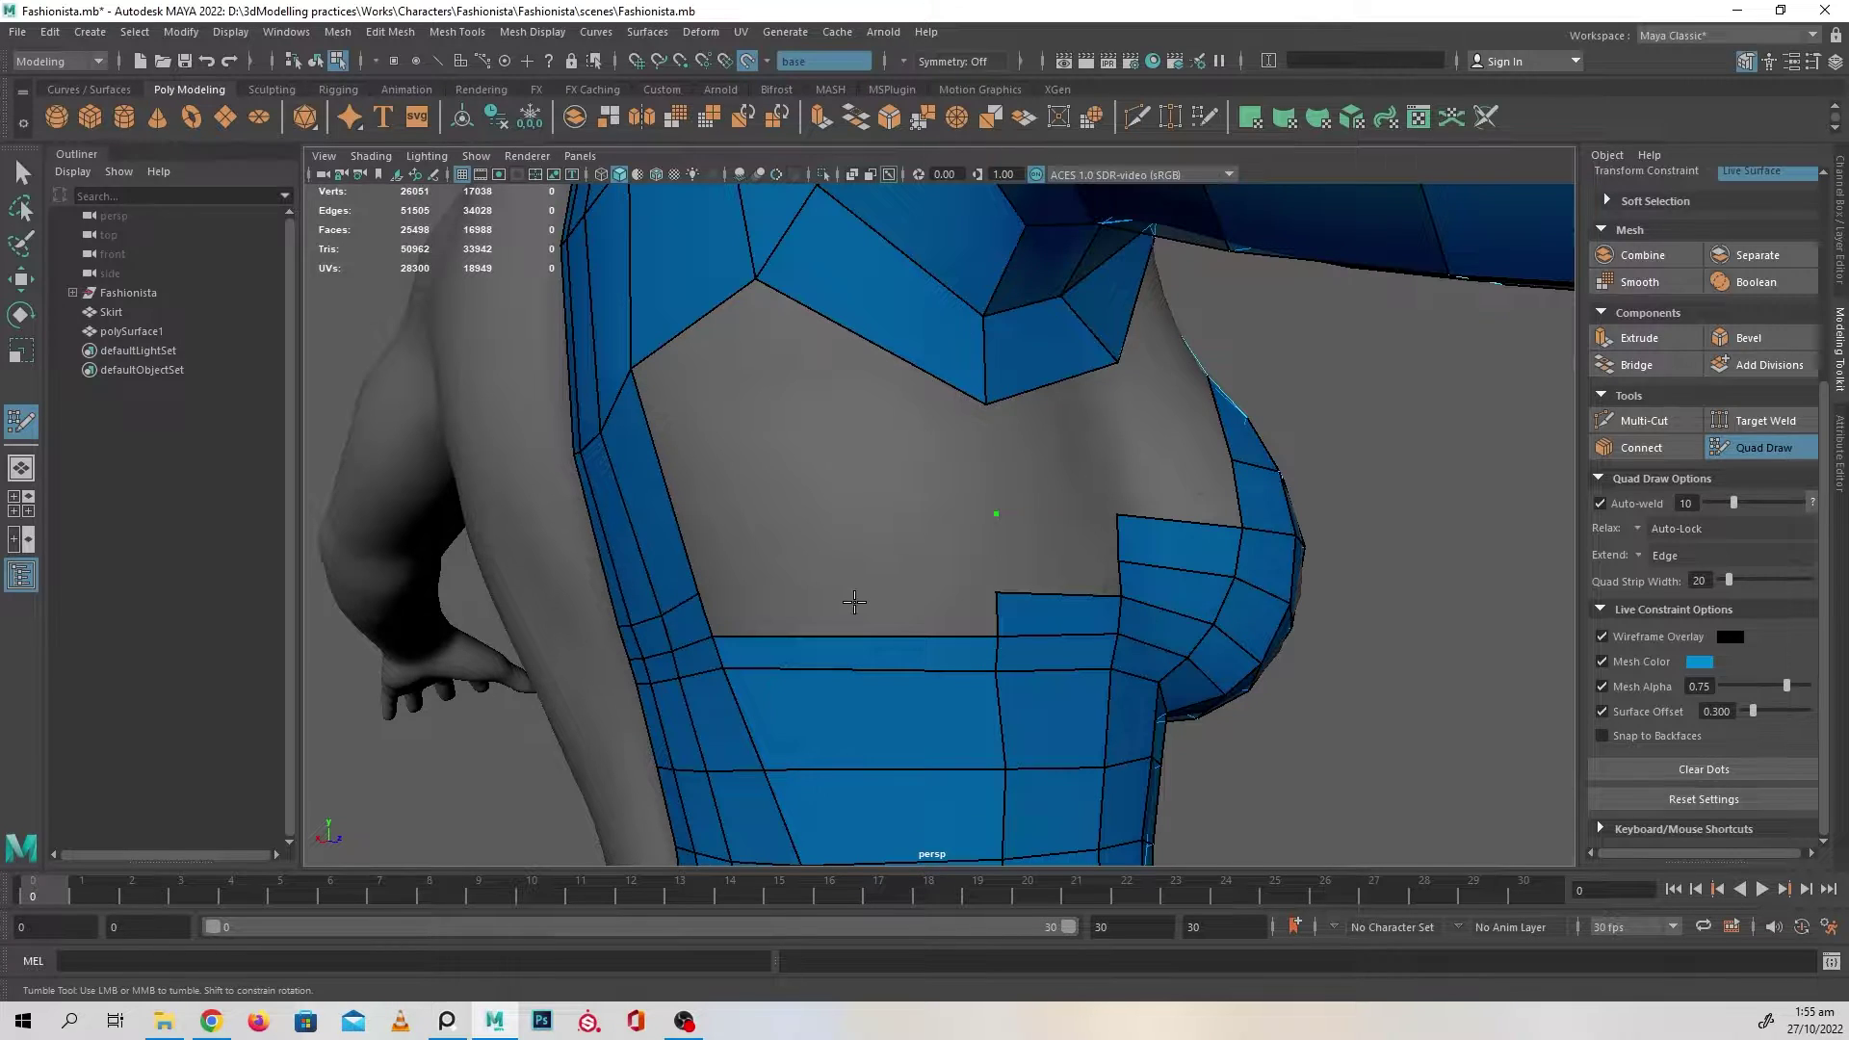
pyautogui.keyDown('shift'); pyautogui.click(799, 614); pyautogui.keyUp('shift')
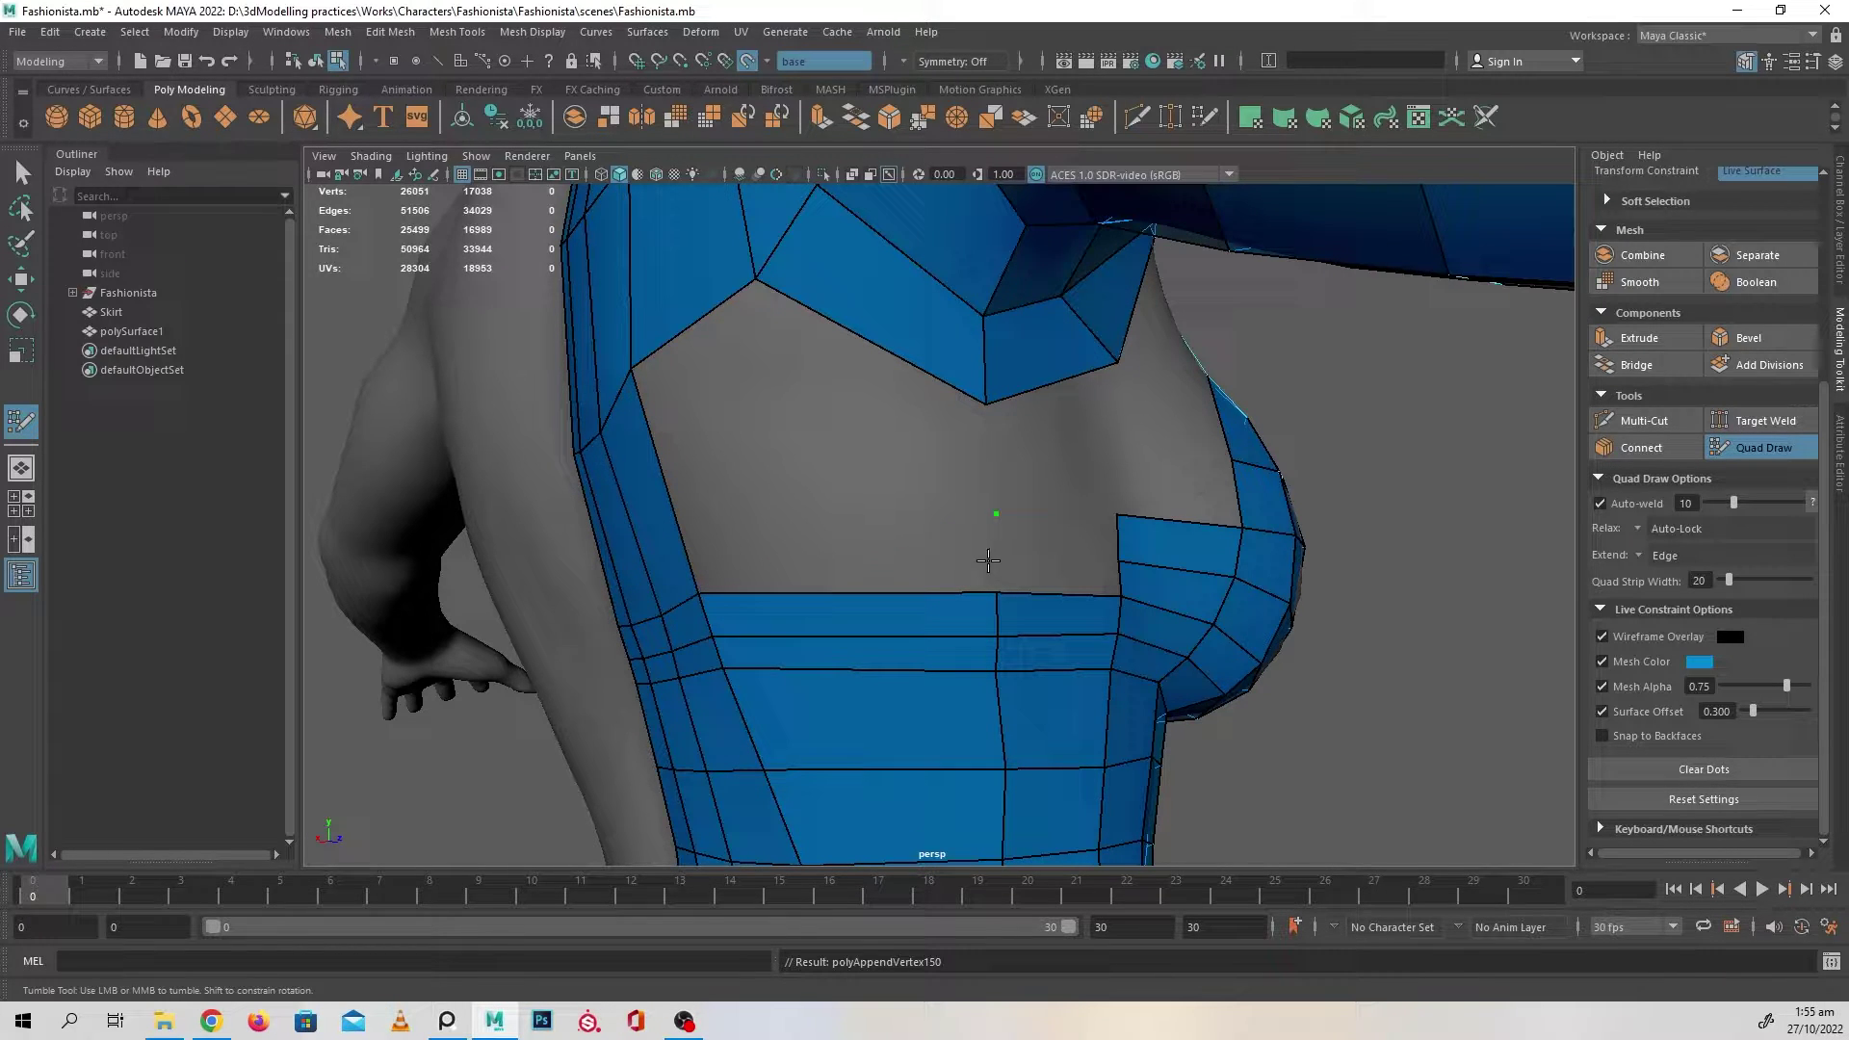
# - Insert further edge loops in the back strip and fill two more rows of quads across the side gap
pyautogui.keyDown('ctrl'); pyautogui.click(683, 549); pyautogui.keyUp('ctrl')
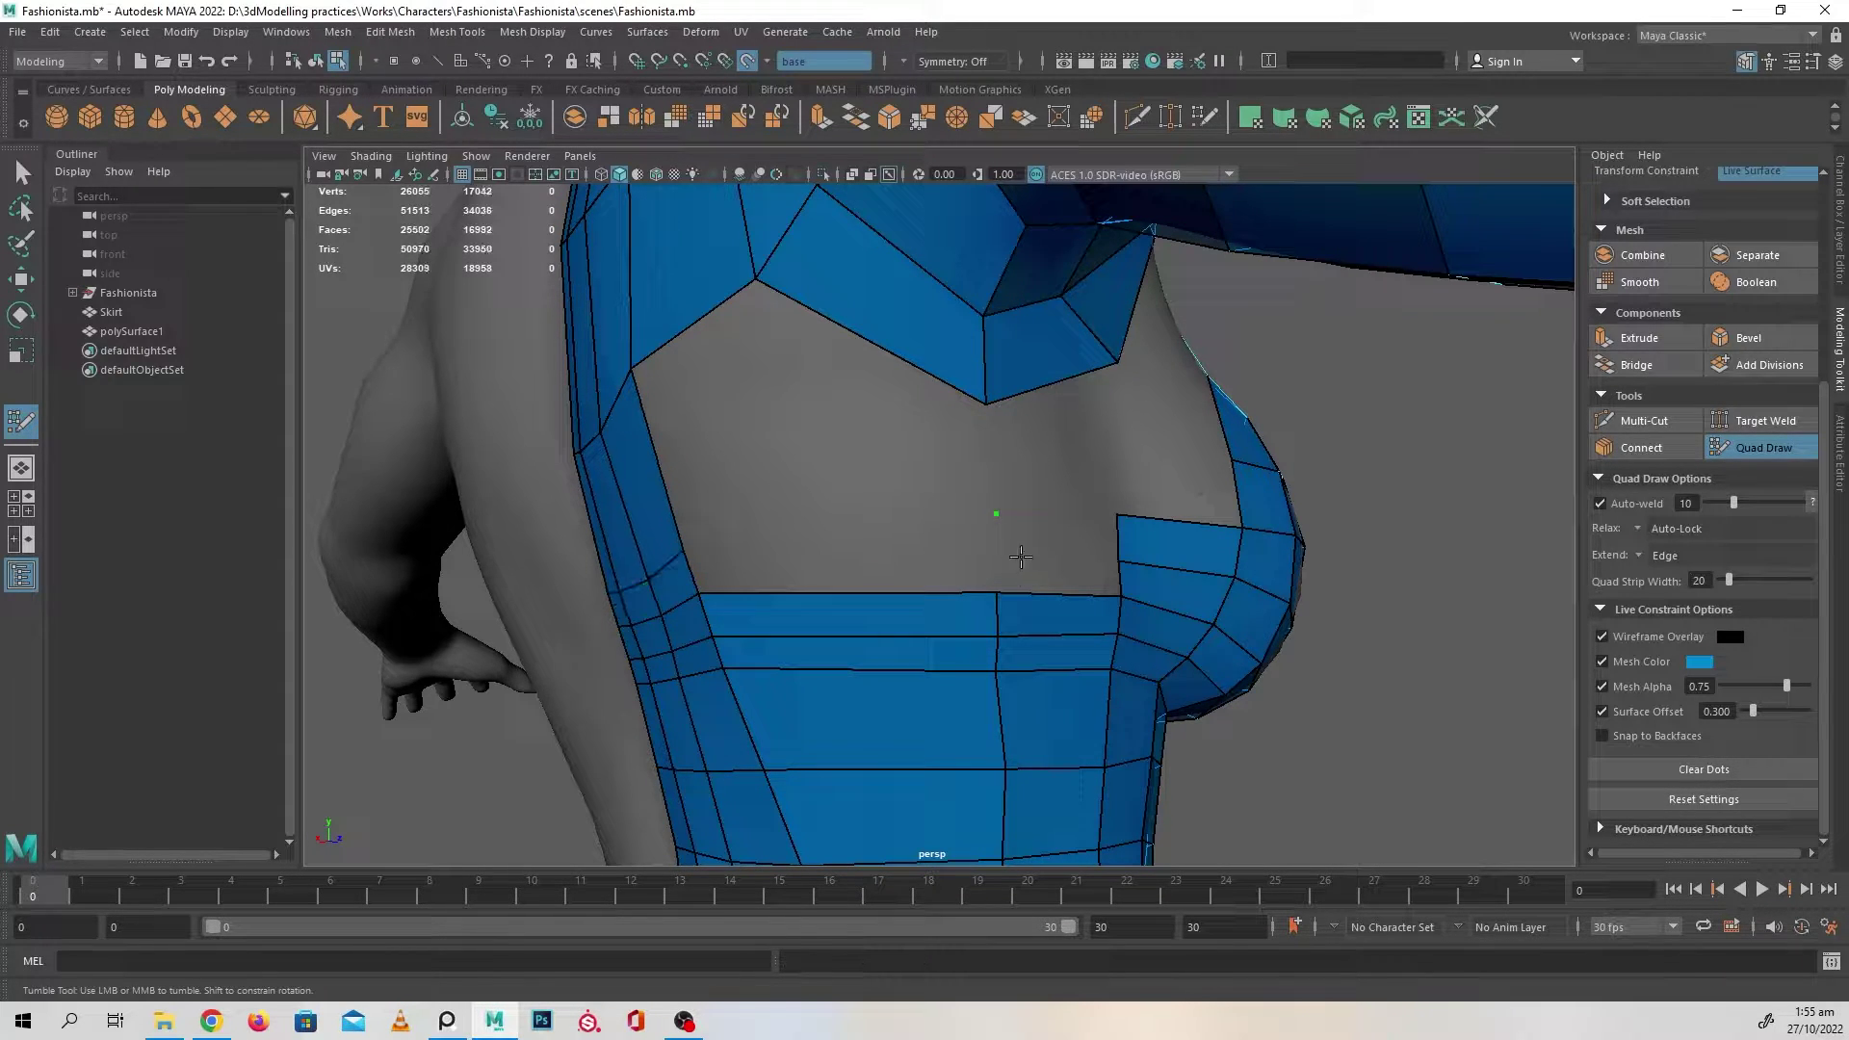
pyautogui.click(993, 549)
pyautogui.keyDown('shift'); pyautogui.click(1055, 570); pyautogui.keyUp('shift')
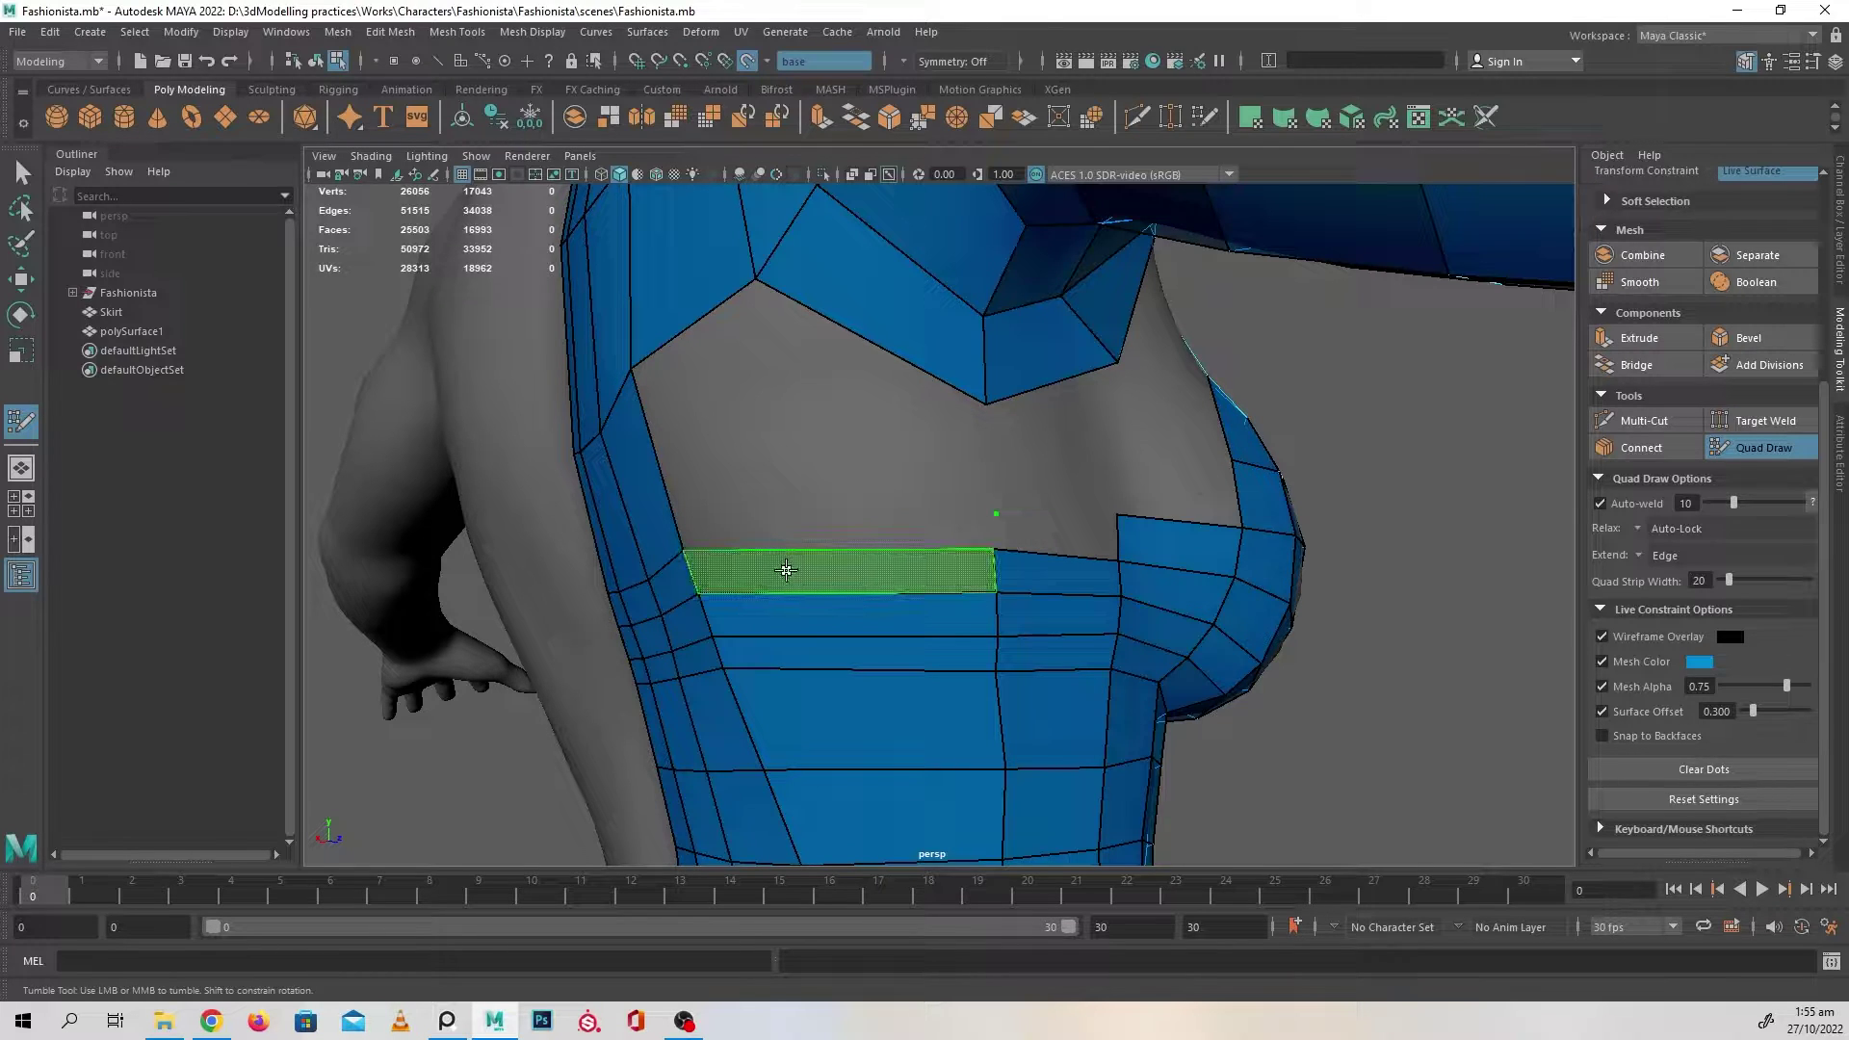
pyautogui.keyDown('shift'); pyautogui.click(838, 570); pyautogui.keyUp('shift')
pyautogui.keyDown('shift'); pyautogui.click(1083, 531); pyautogui.keyUp('shift')
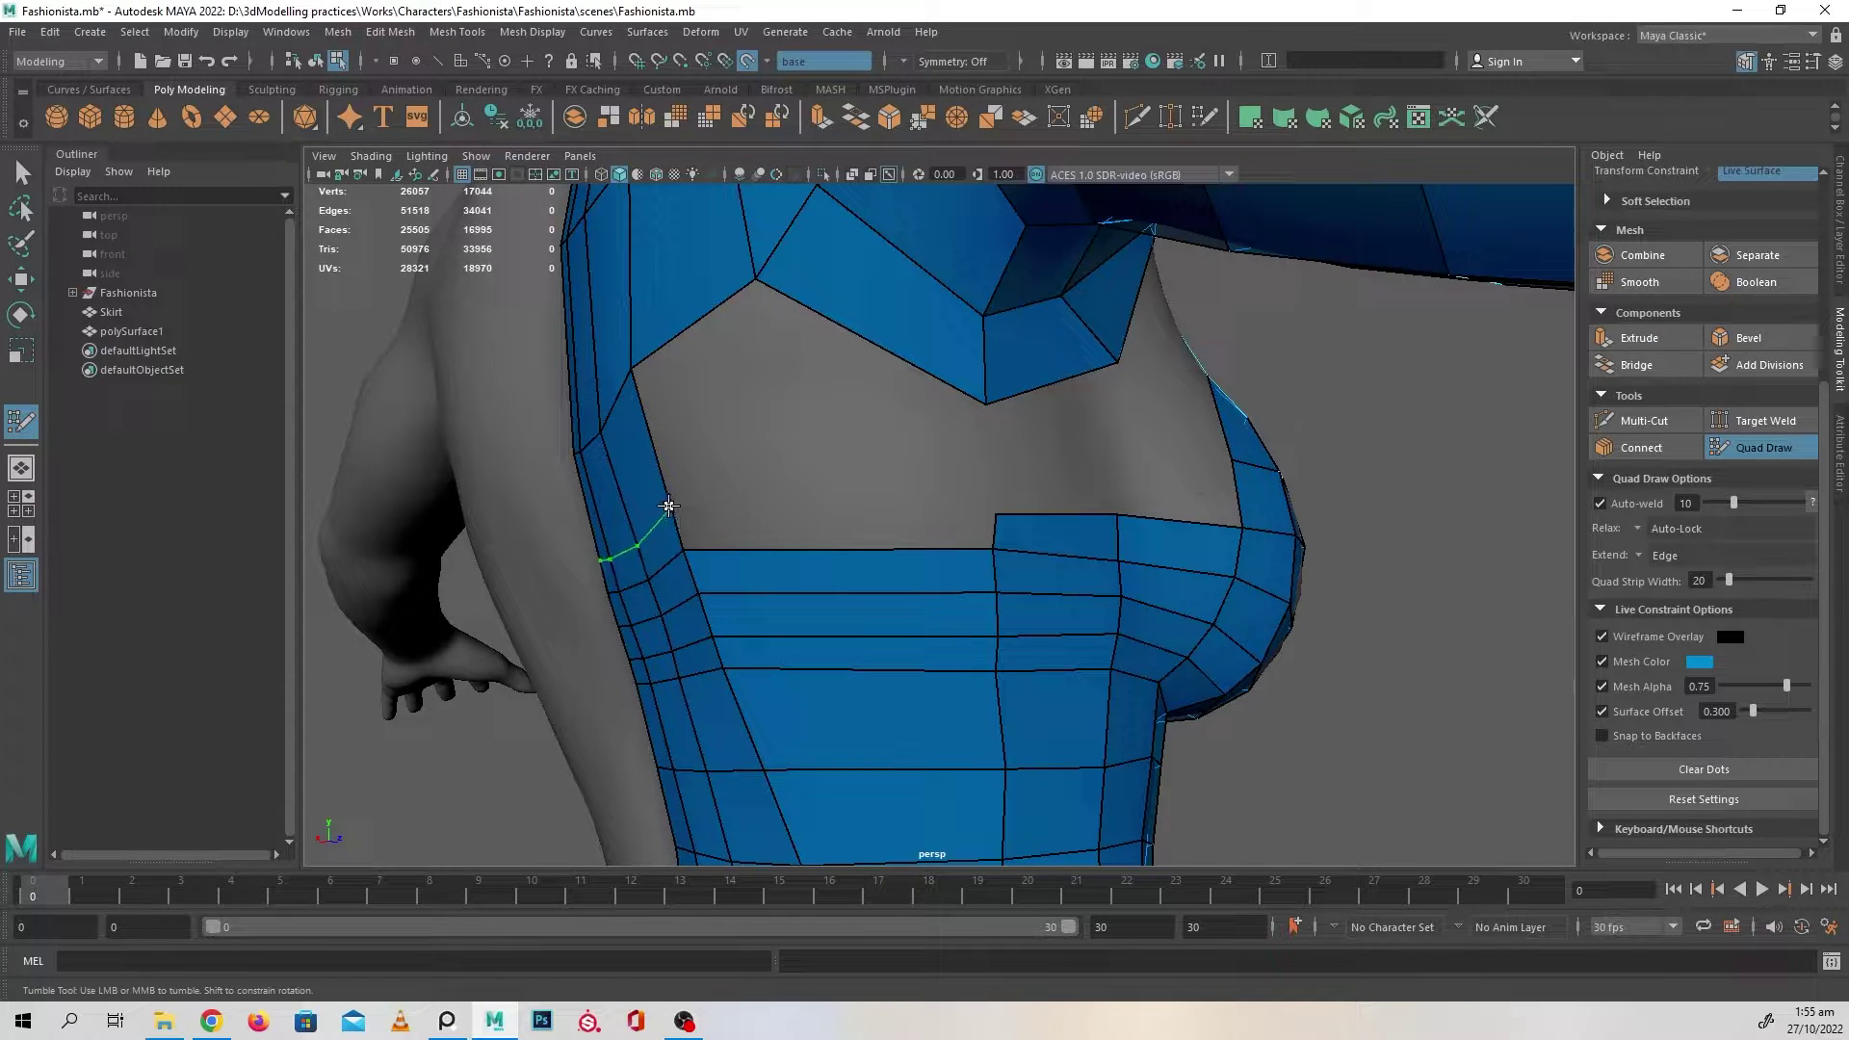
pyautogui.keyDown('shift'); pyautogui.click(814, 525); pyautogui.keyUp('shift')
# - Fill four quads between the breast's outer side and the underarm band to close the front part of the side gap
pyautogui.scroll(5, 933, 497)
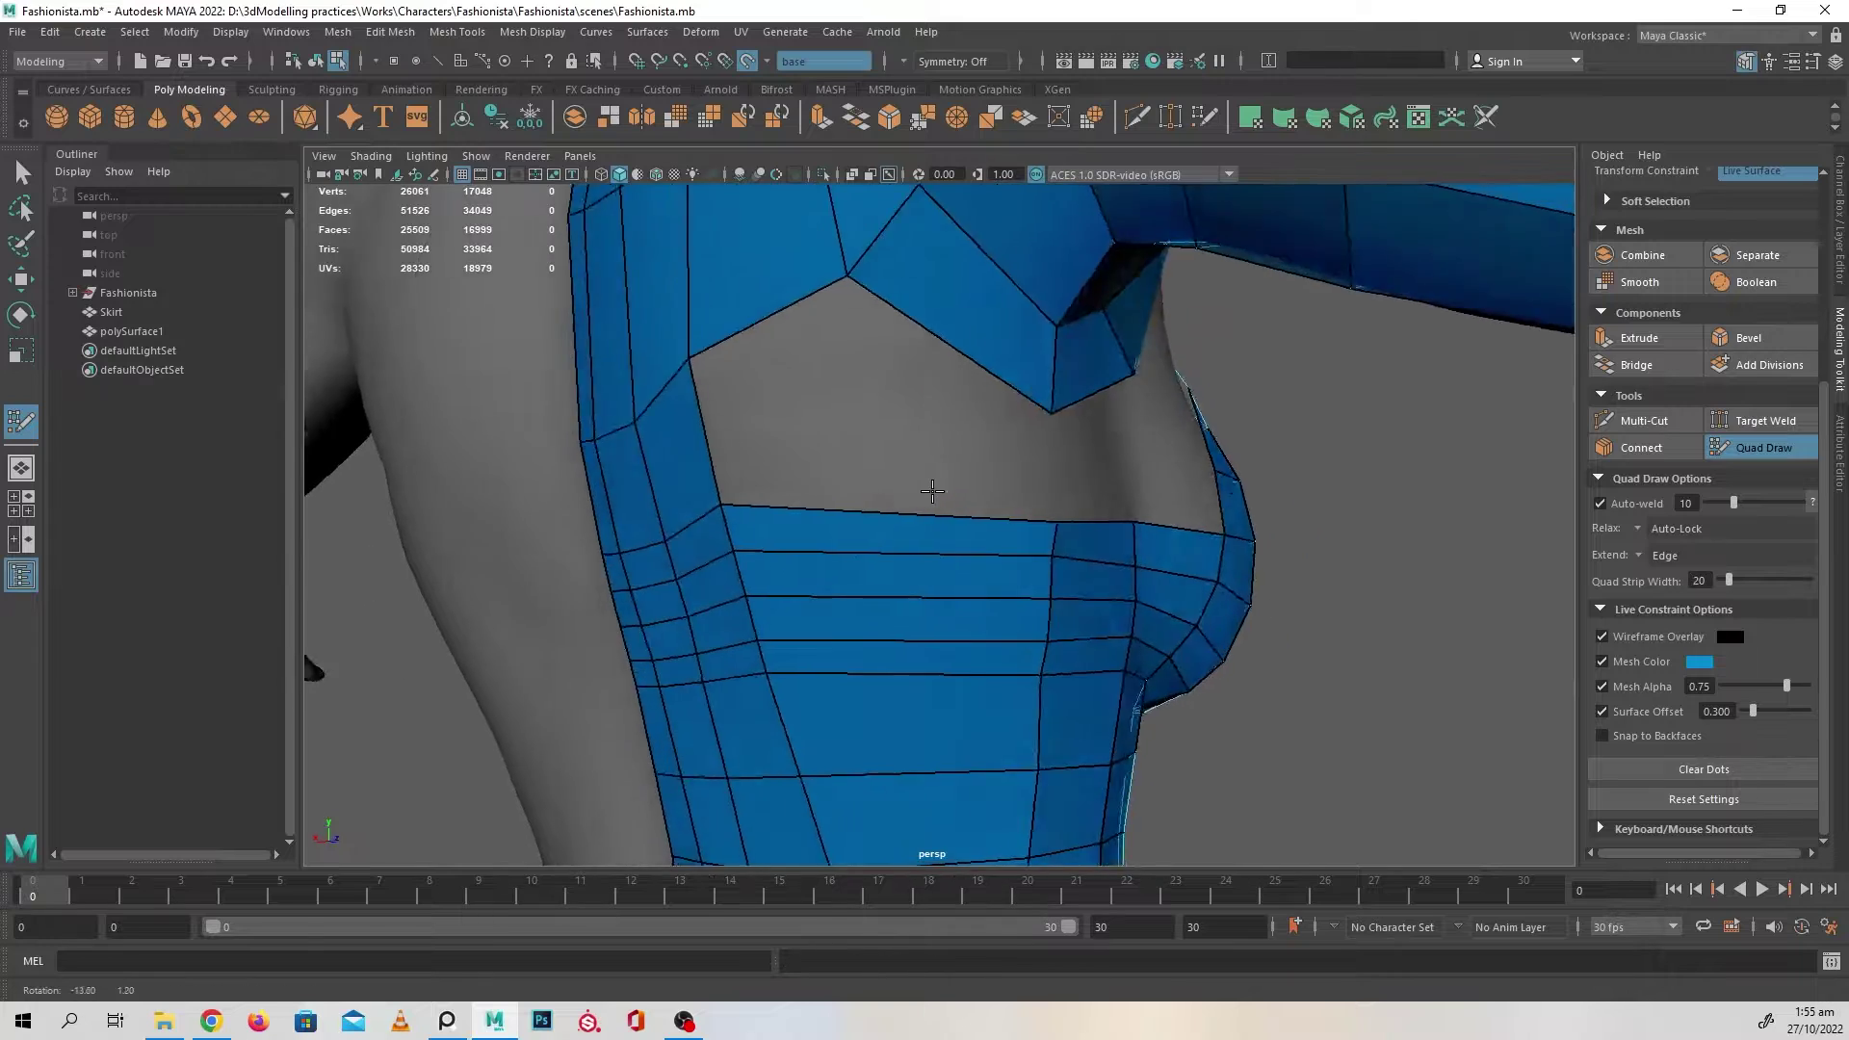
pyautogui.keyDown('alt'); pyautogui.moveTo(1027, 502); pyautogui.dragTo(956, 405); pyautogui.keyUp('alt')
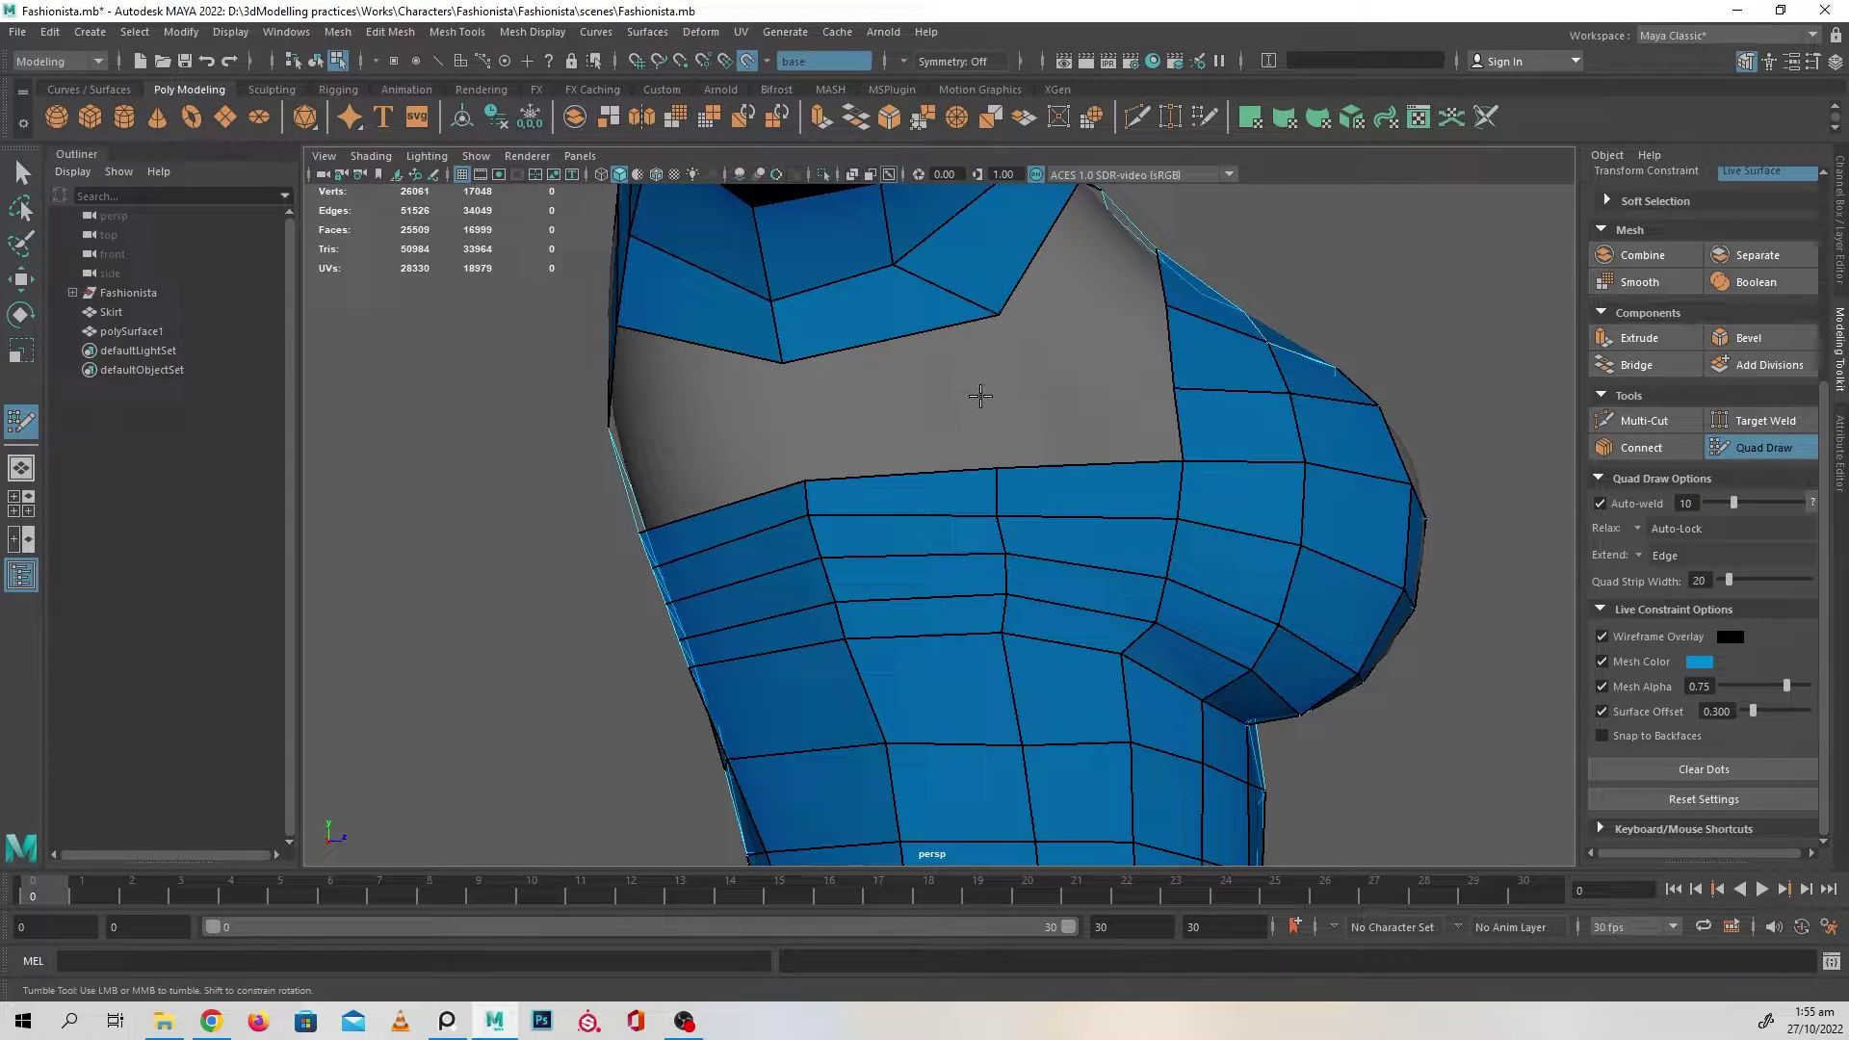
pyautogui.keyDown('shift'); pyautogui.click(1083, 424); pyautogui.keyUp('shift')
pyautogui.moveTo(1084, 423)
pyautogui.keyDown('alt'); pyautogui.mouseDown()
pyautogui.moveTo(995, 442)
pyautogui.moveTo(837, 406)
pyautogui.mouseUp(); pyautogui.keyUp('alt')
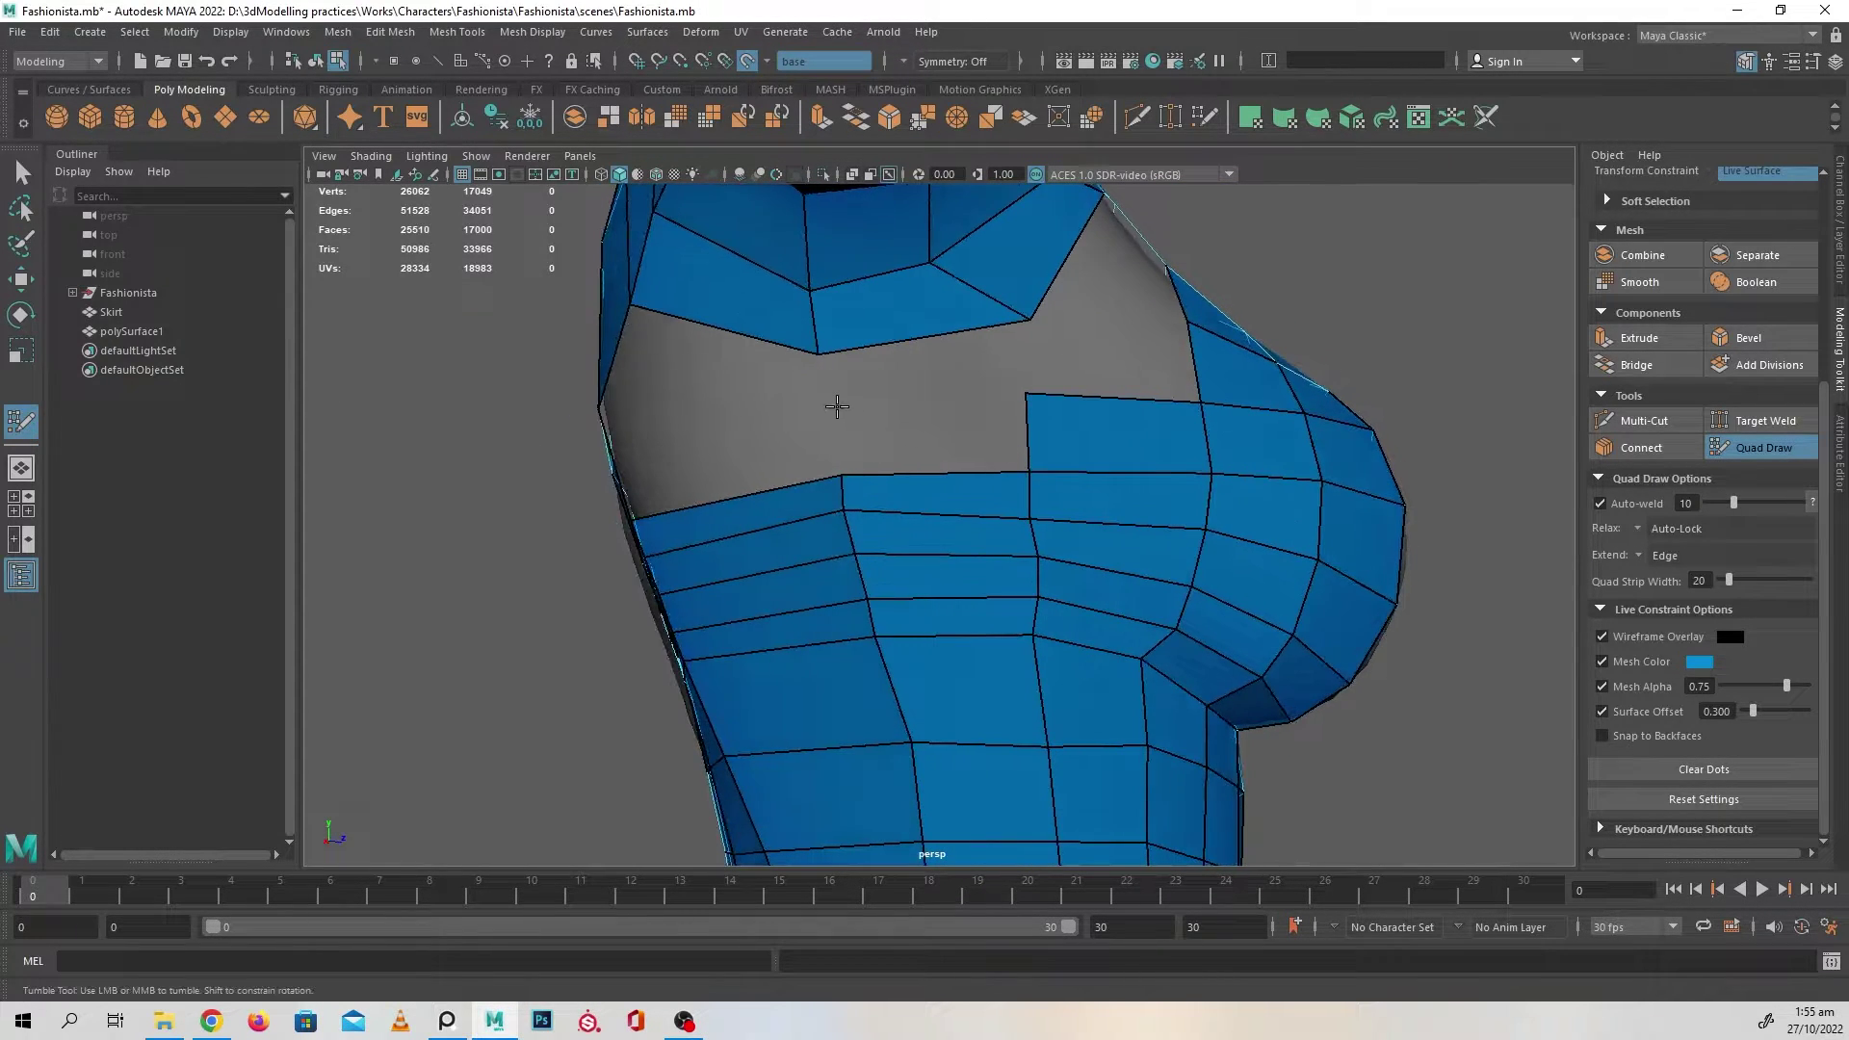
pyautogui.keyDown('shift'); pyautogui.click(825, 409); pyautogui.keyUp('shift')
pyautogui.keyDown('shift'); pyautogui.click(925, 370); pyautogui.keyUp('shift')
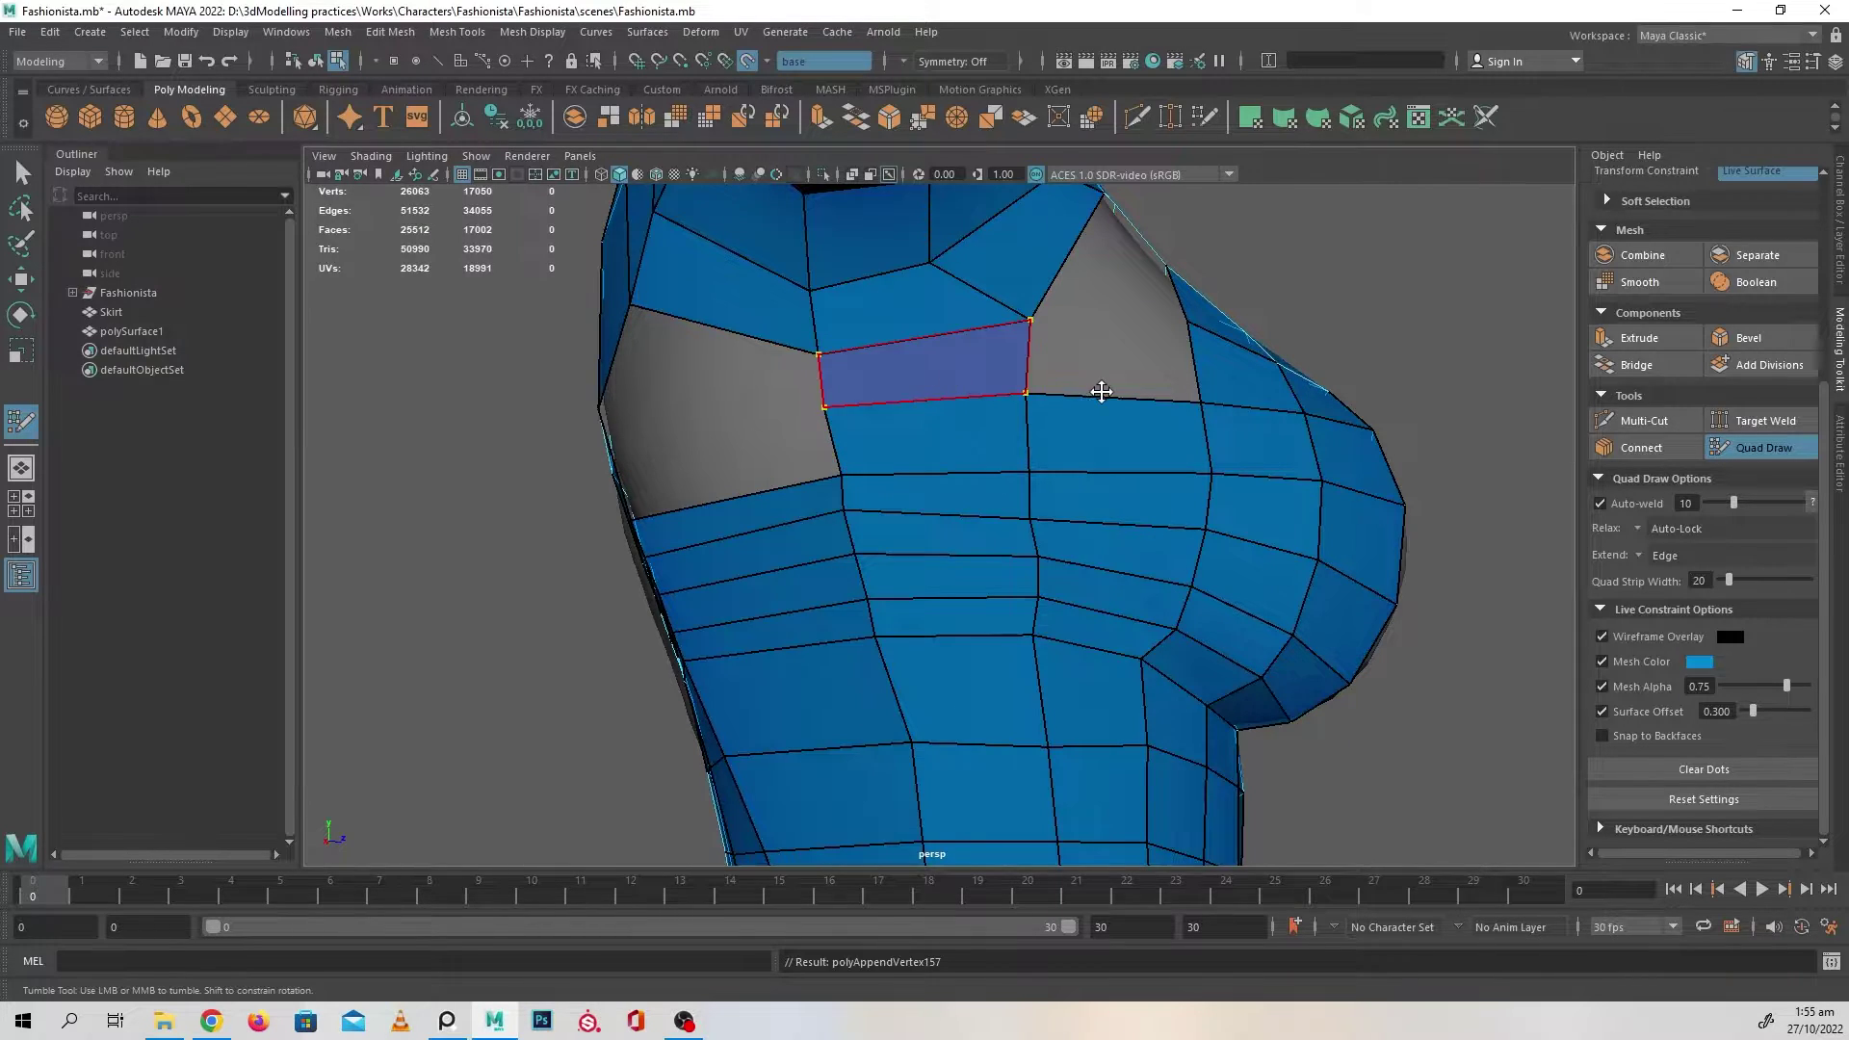
pyautogui.keyDown('alt'); pyautogui.moveTo(1105, 396); pyautogui.dragTo(1016, 420); pyautogui.keyUp('alt')
pyautogui.keyDown('shift'); pyautogui.click(1016, 420); pyautogui.keyUp('shift')
# - Fill a quad in the upper-chest opening between the top of the breast and the shoulder
pyautogui.keyDown('alt'); pyautogui.moveTo(1127, 491); pyautogui.dragTo(995, 517); pyautogui.keyUp('alt')
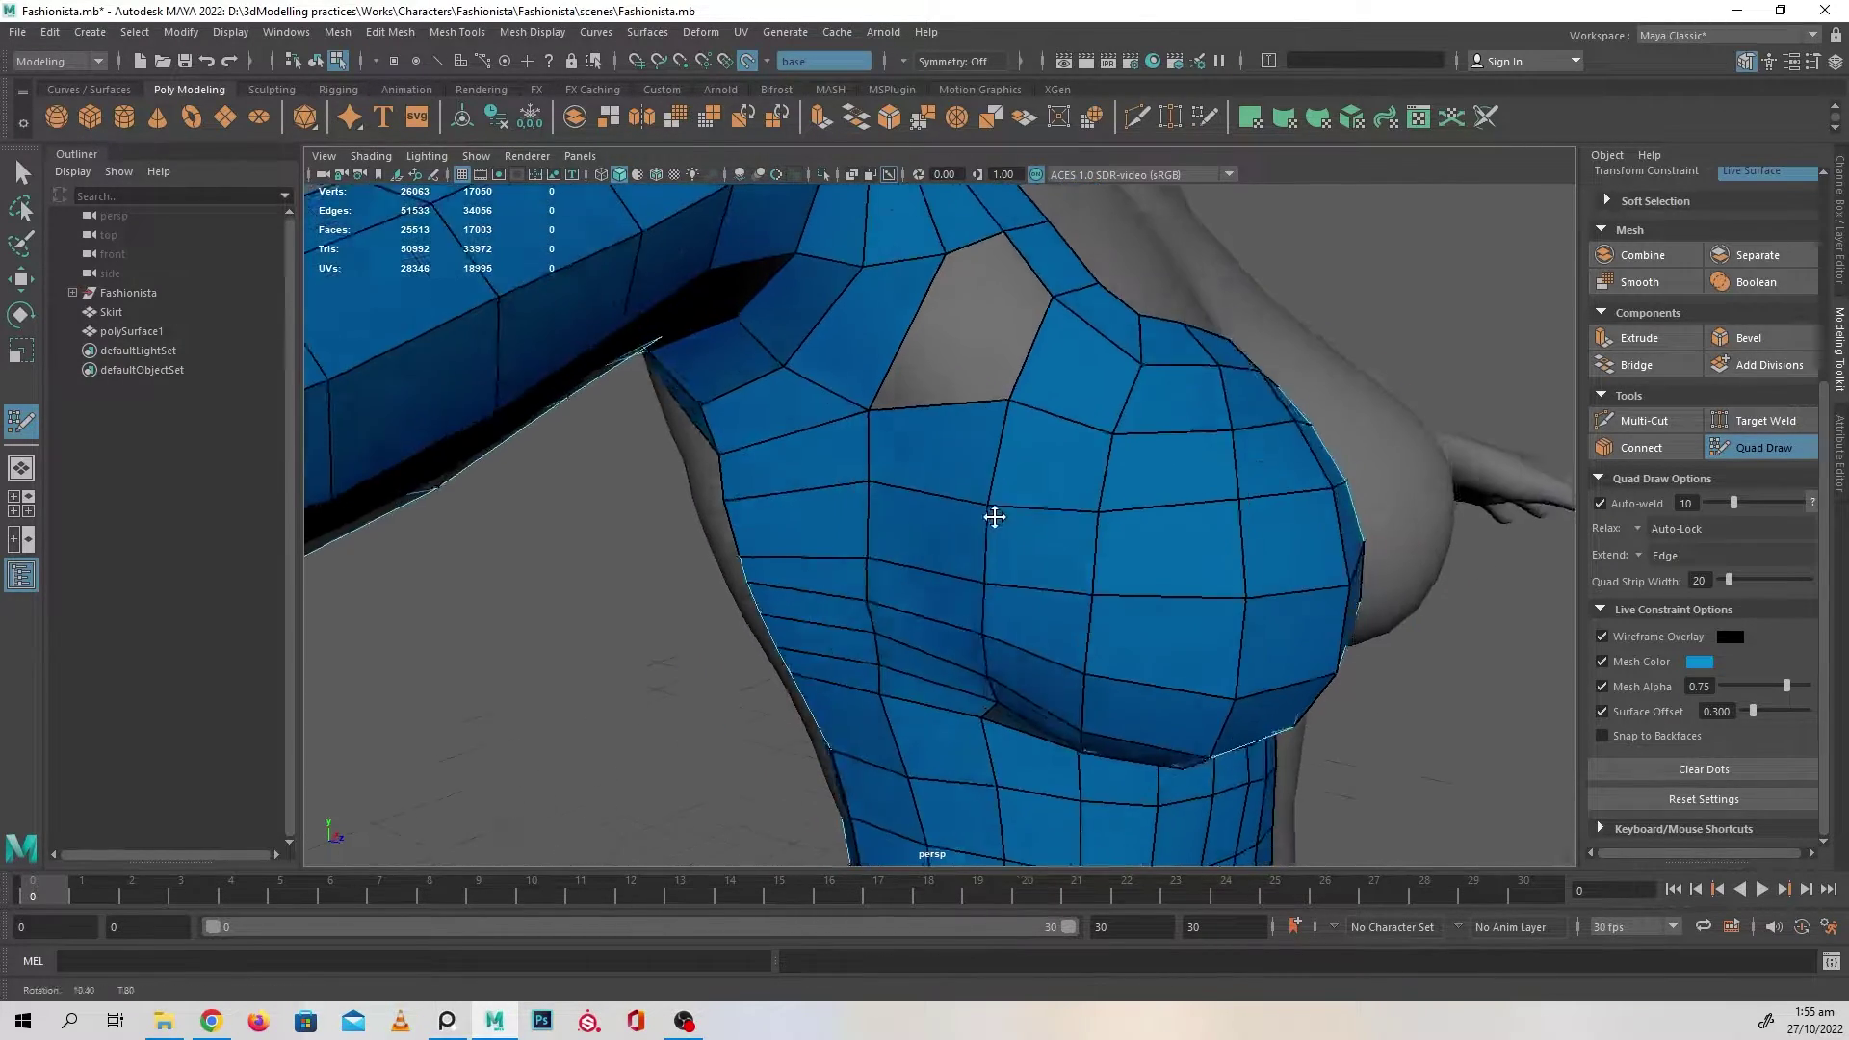
pyautogui.keyDown('alt'); pyautogui.moveTo(995, 516); pyautogui.dragTo(998, 545, button='right'); pyautogui.keyUp('alt')
pyautogui.moveTo(999, 545)
pyautogui.keyDown('alt'); pyautogui.mouseDown()
pyautogui.moveTo(916, 524)
pyautogui.moveTo(982, 488)
pyautogui.mouseUp(); pyautogui.keyUp('alt')
pyautogui.keyDown('shift'); pyautogui.click(980, 399); pyautogui.keyUp('shift')
# - Fill two large quads across the side gap below the armpit, joining the back strip to the underarm band
pyautogui.keyDown('alt'); pyautogui.moveTo(867, 434); pyautogui.dragTo(1006, 506); pyautogui.keyUp('alt')
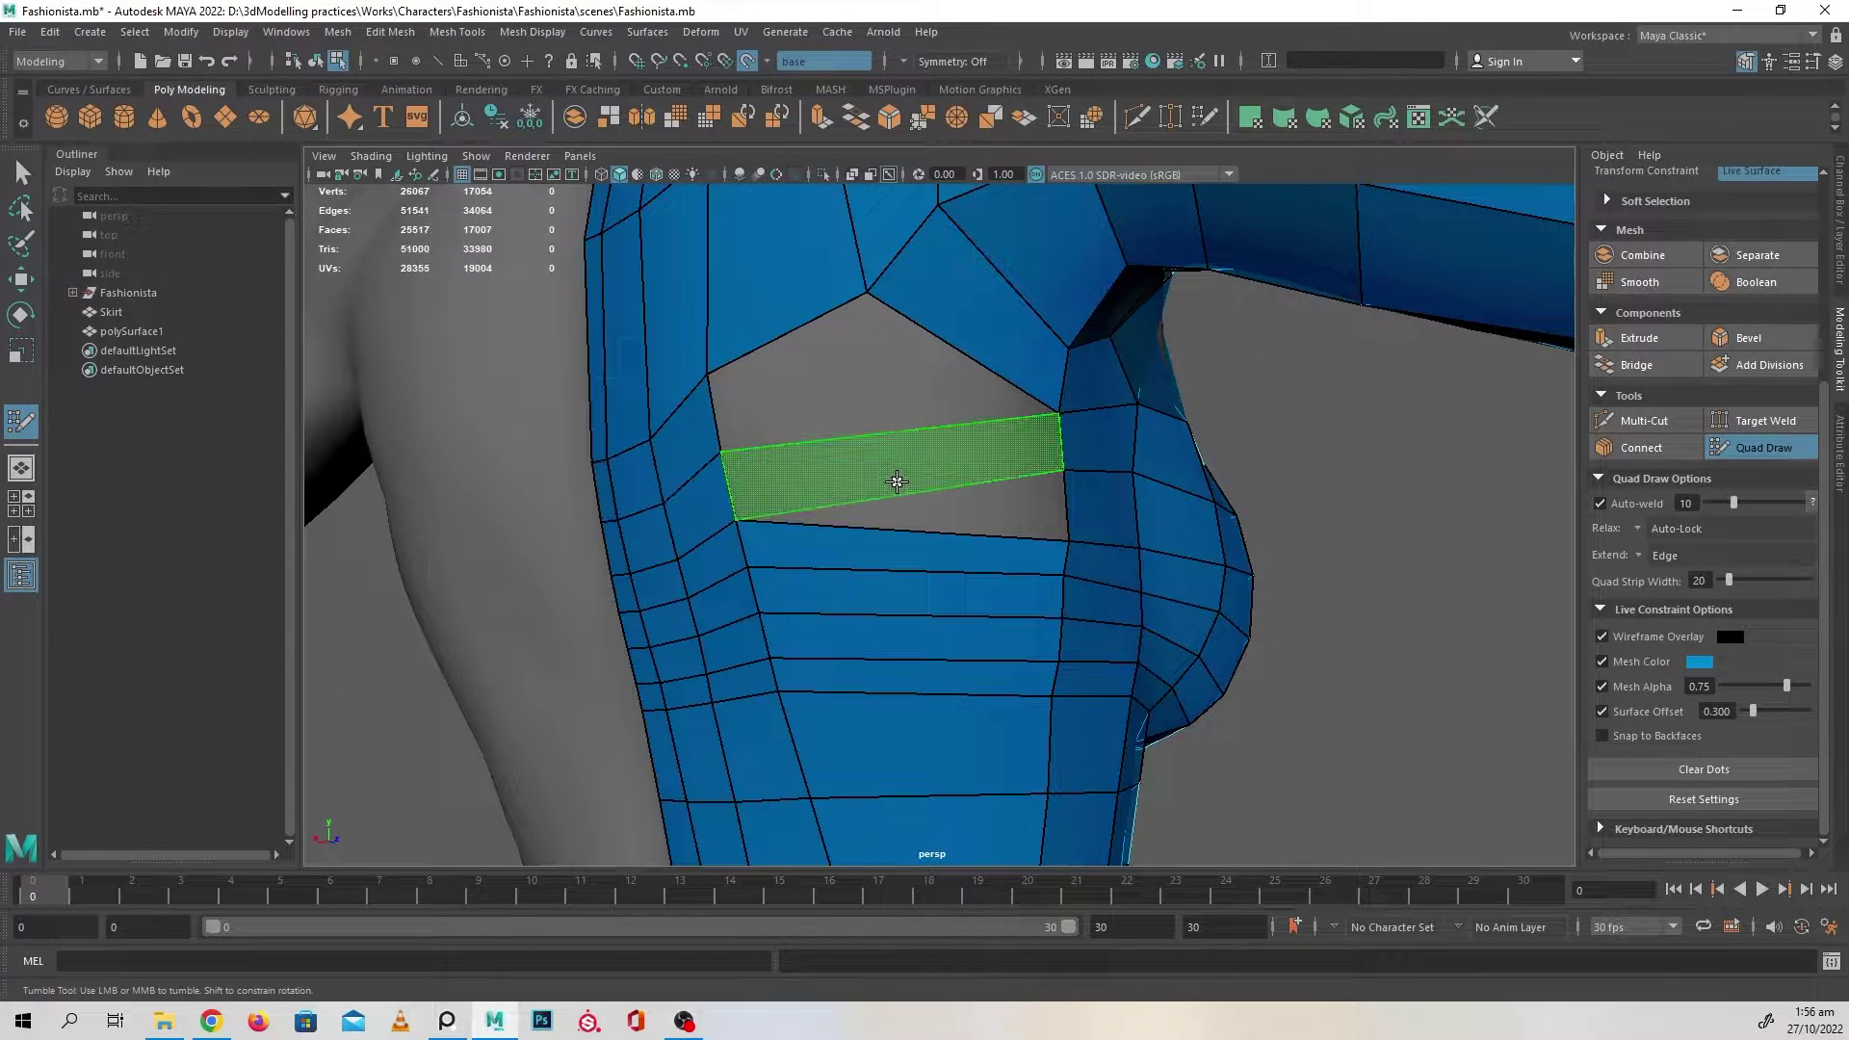
pyautogui.keyDown('shift'); pyautogui.click(869, 508); pyautogui.keyUp('shift')
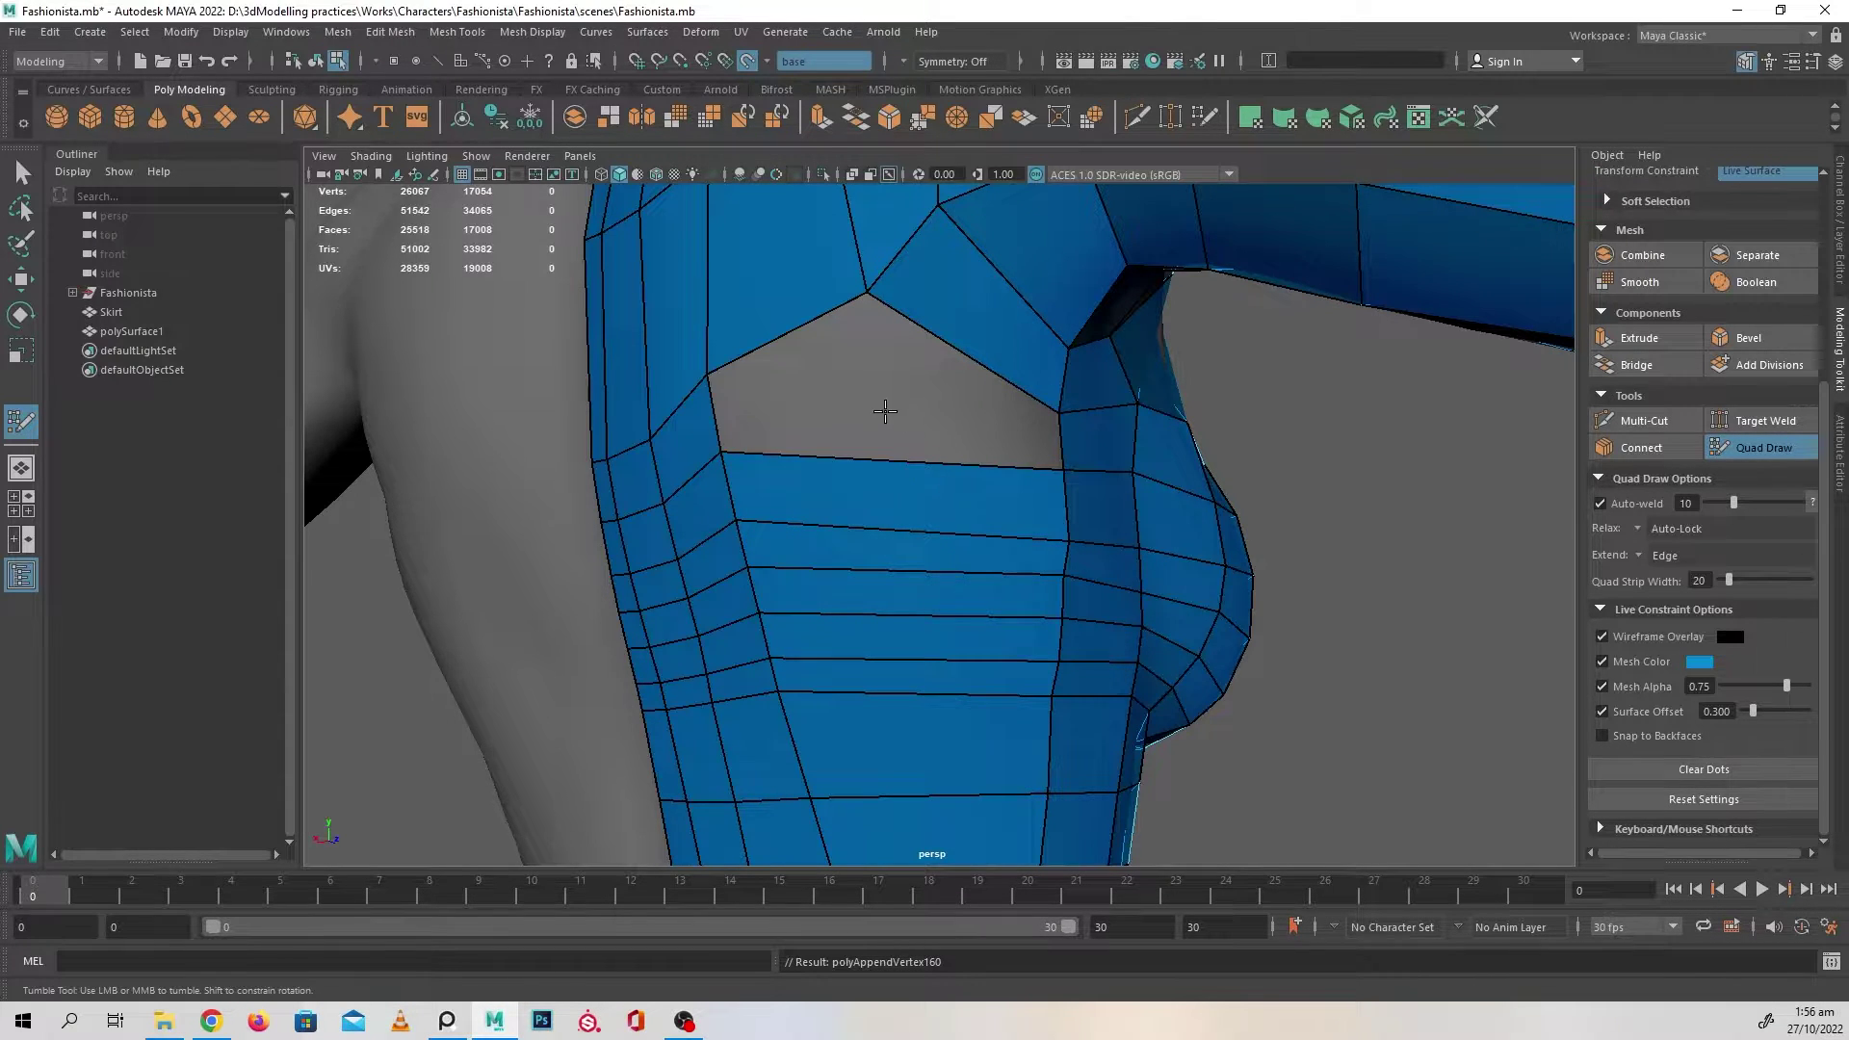
pyautogui.keyDown('alt'); pyautogui.moveTo(885, 411); pyautogui.dragTo(882, 464); pyautogui.keyUp('alt')
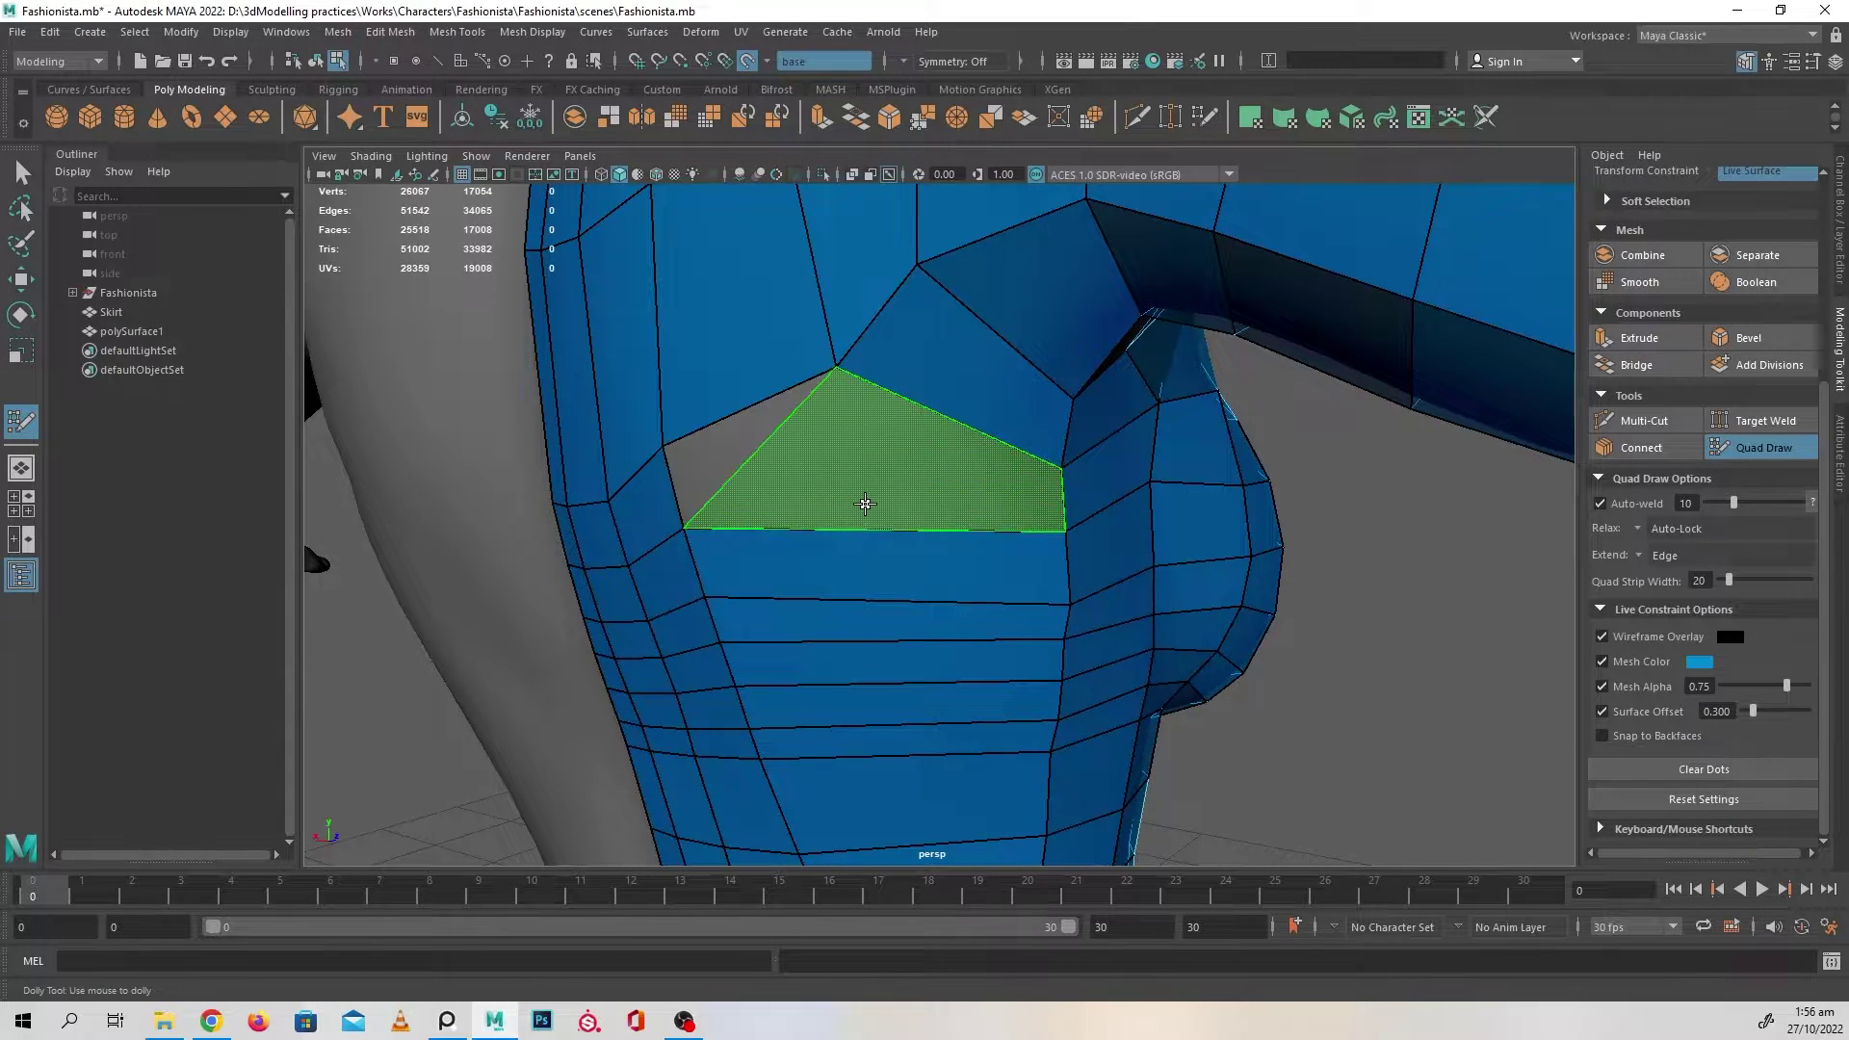
pyautogui.keyDown('shift'); pyautogui.click(876, 506); pyautogui.keyUp('shift')
# - Insert an edge loop through the back strip and fill the last gap behind the armpit
pyautogui.keyDown('alt'); pyautogui.moveTo(880, 511); pyautogui.dragTo(974, 524); pyautogui.keyUp('alt')
pyautogui.scroll(3, 973, 524)
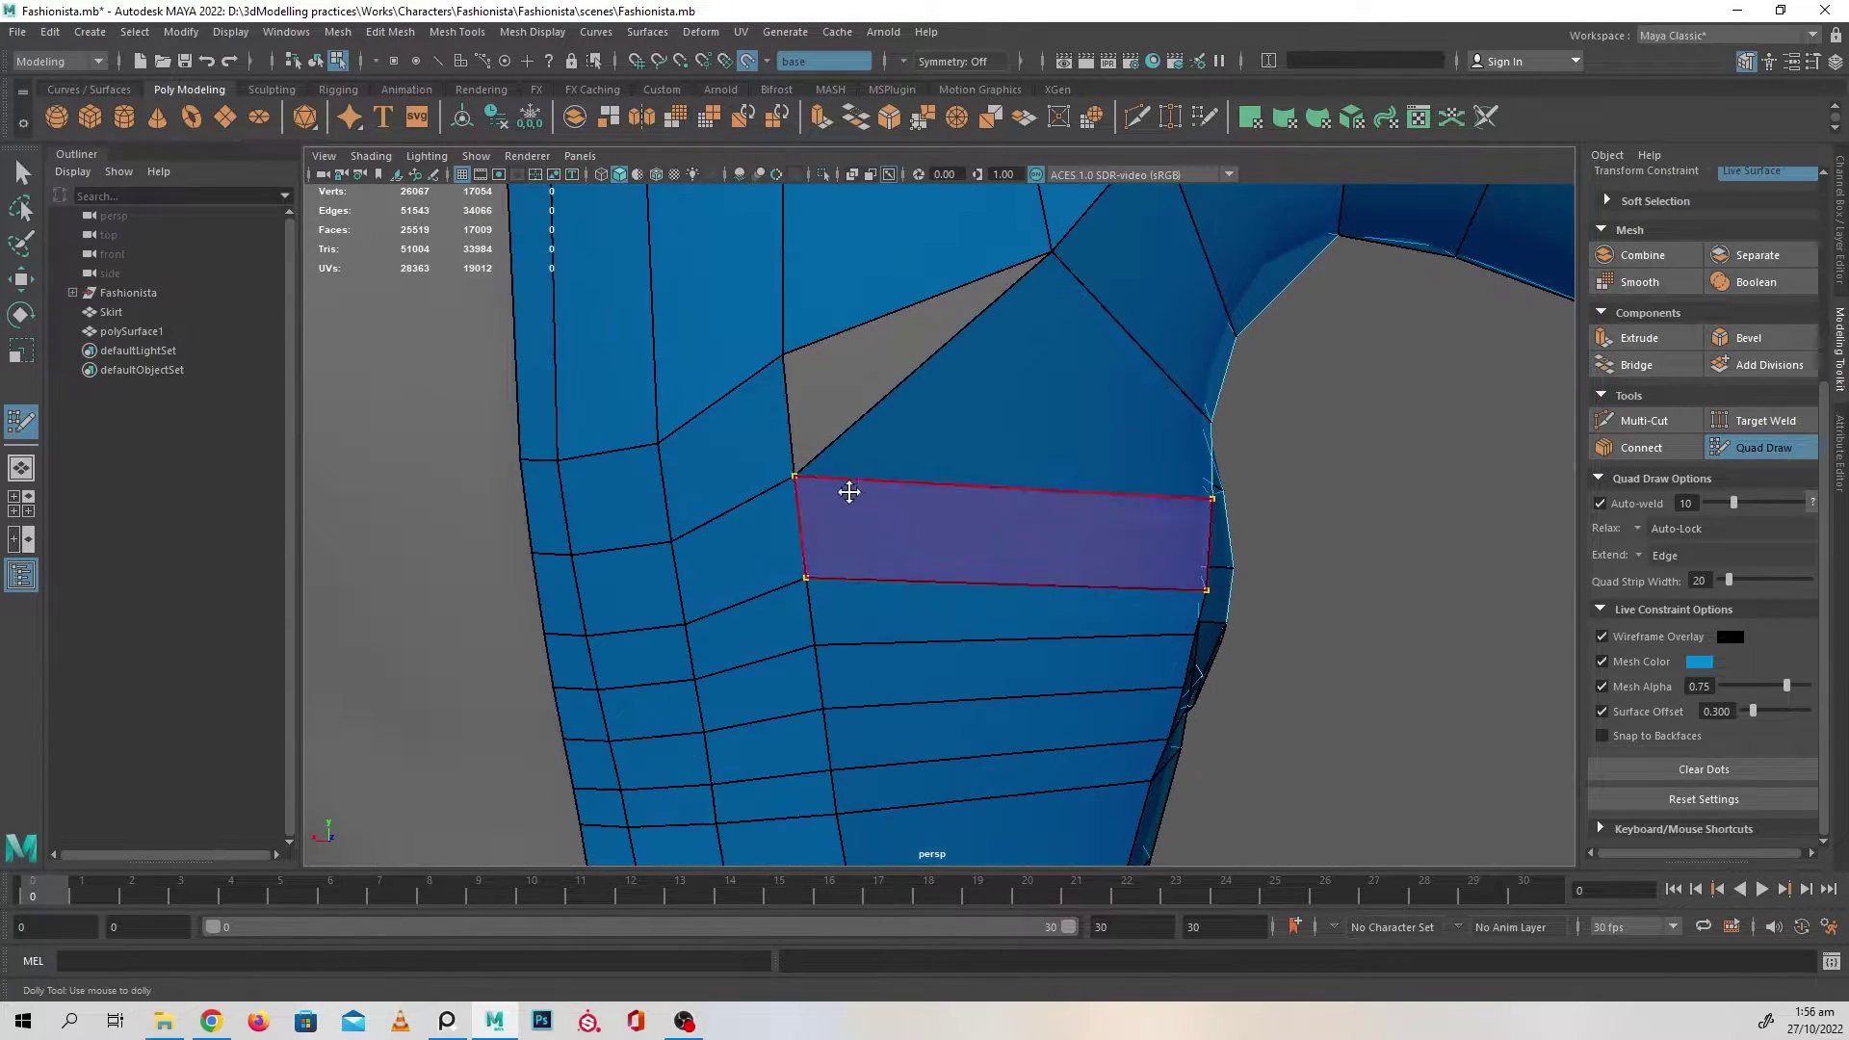
pyautogui.keyDown('ctrl'); pyautogui.click(785, 413); pyautogui.keyUp('ctrl')
pyautogui.keyDown('shift'); pyautogui.click(848, 380); pyautogui.keyUp('shift')
# - Relax the quads around the closed gap behind the armpit and move their shared vertex toward the back
pyautogui.moveTo(789, 396)
pyautogui.keyDown('shift'); pyautogui.mouseDown()
pyautogui.moveTo(799, 441)
pyautogui.moveTo(842, 364)
pyautogui.mouseUp(); pyautogui.keyUp('shift')
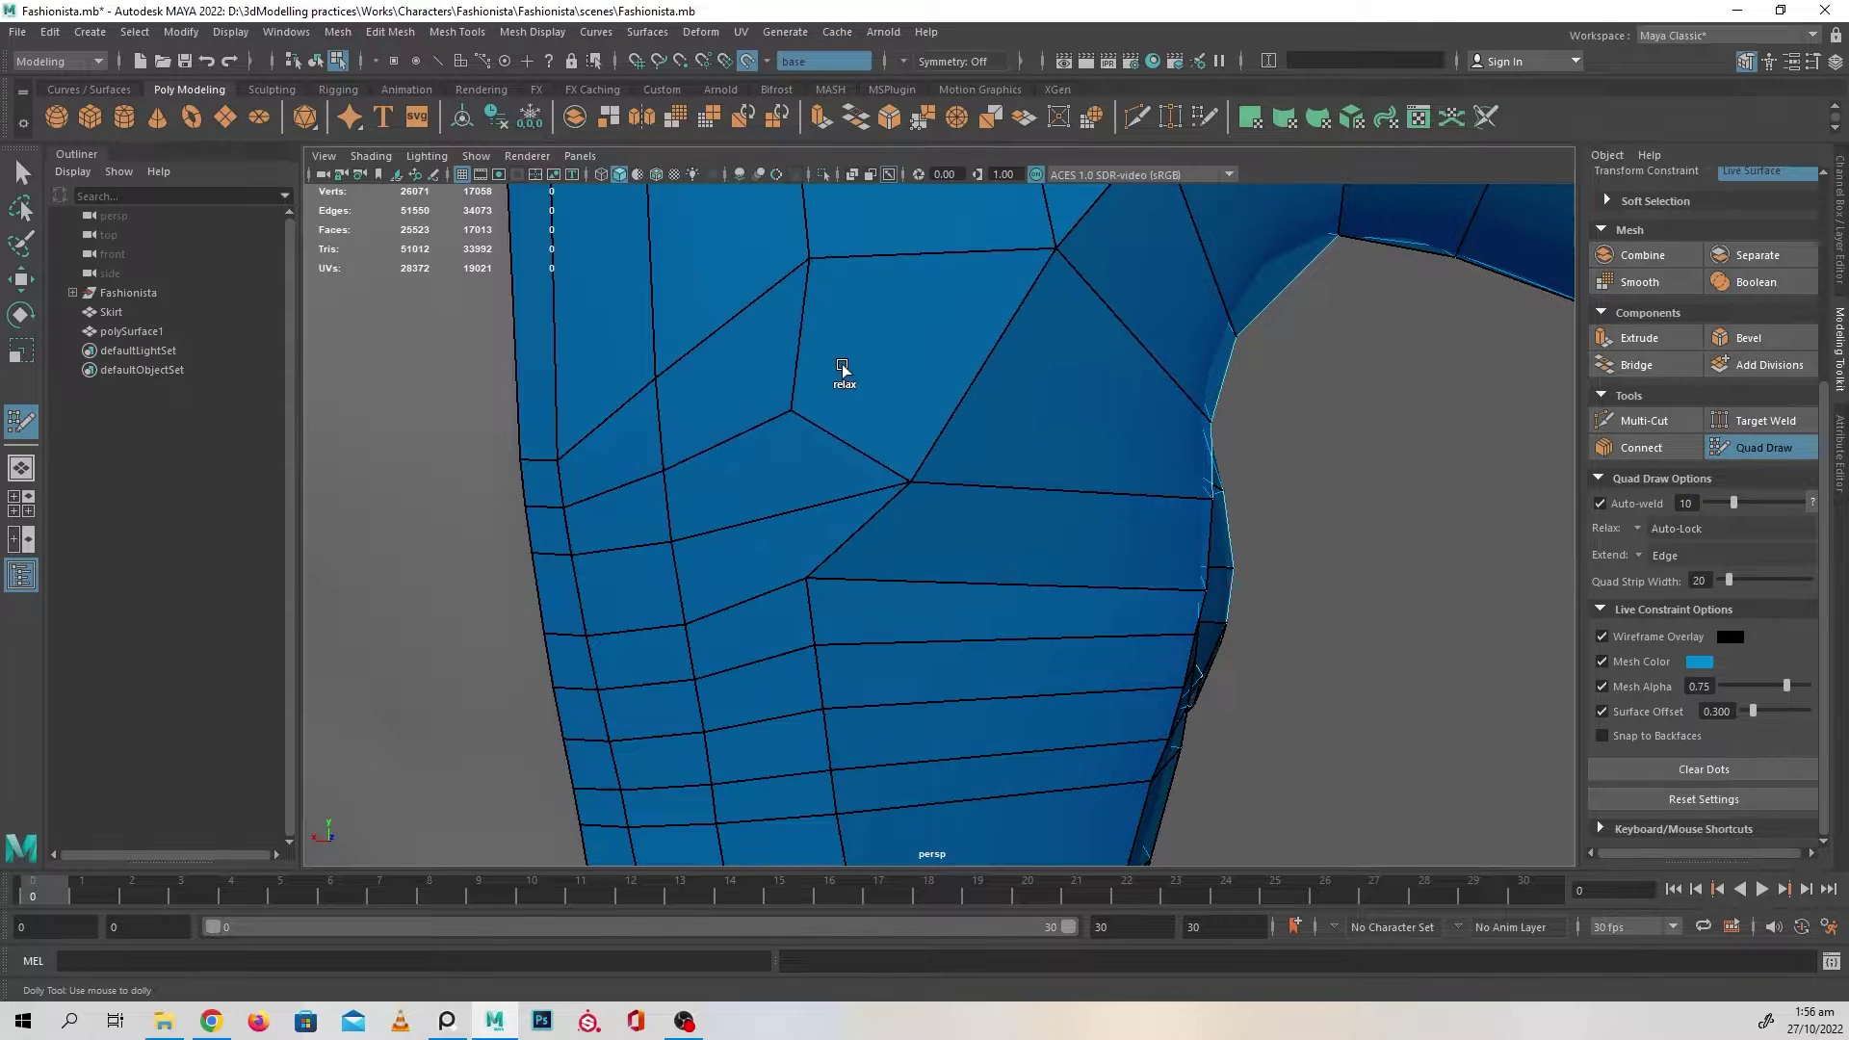
pyautogui.scroll(-2, 842, 364)
pyautogui.moveTo(916, 491)
pyautogui.mouseDown()
pyautogui.moveTo(863, 491)
pyautogui.moveTo(852, 511)
pyautogui.mouseUp()
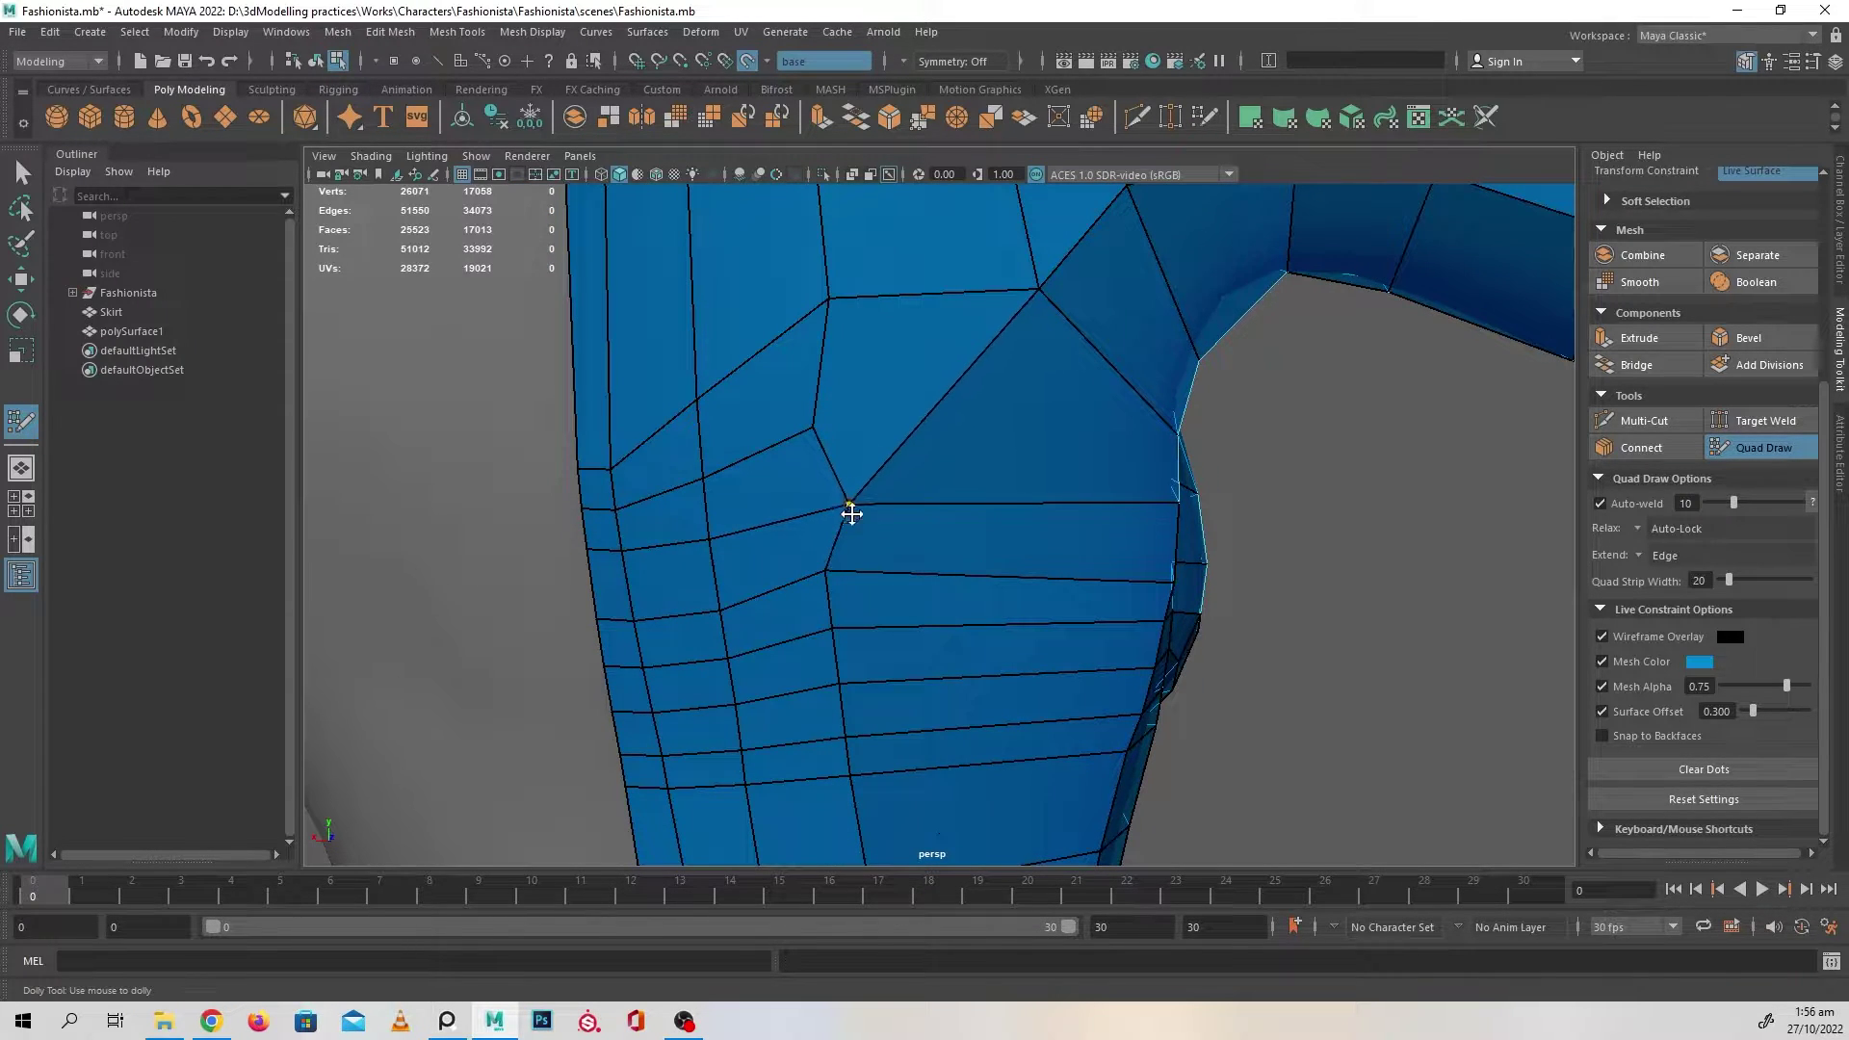
# - Relax the quads along the side of the torso from the armpit to the waist to even out the rows
pyautogui.scroll(-2, 843, 572)
pyautogui.scroll(-3, 859, 563)
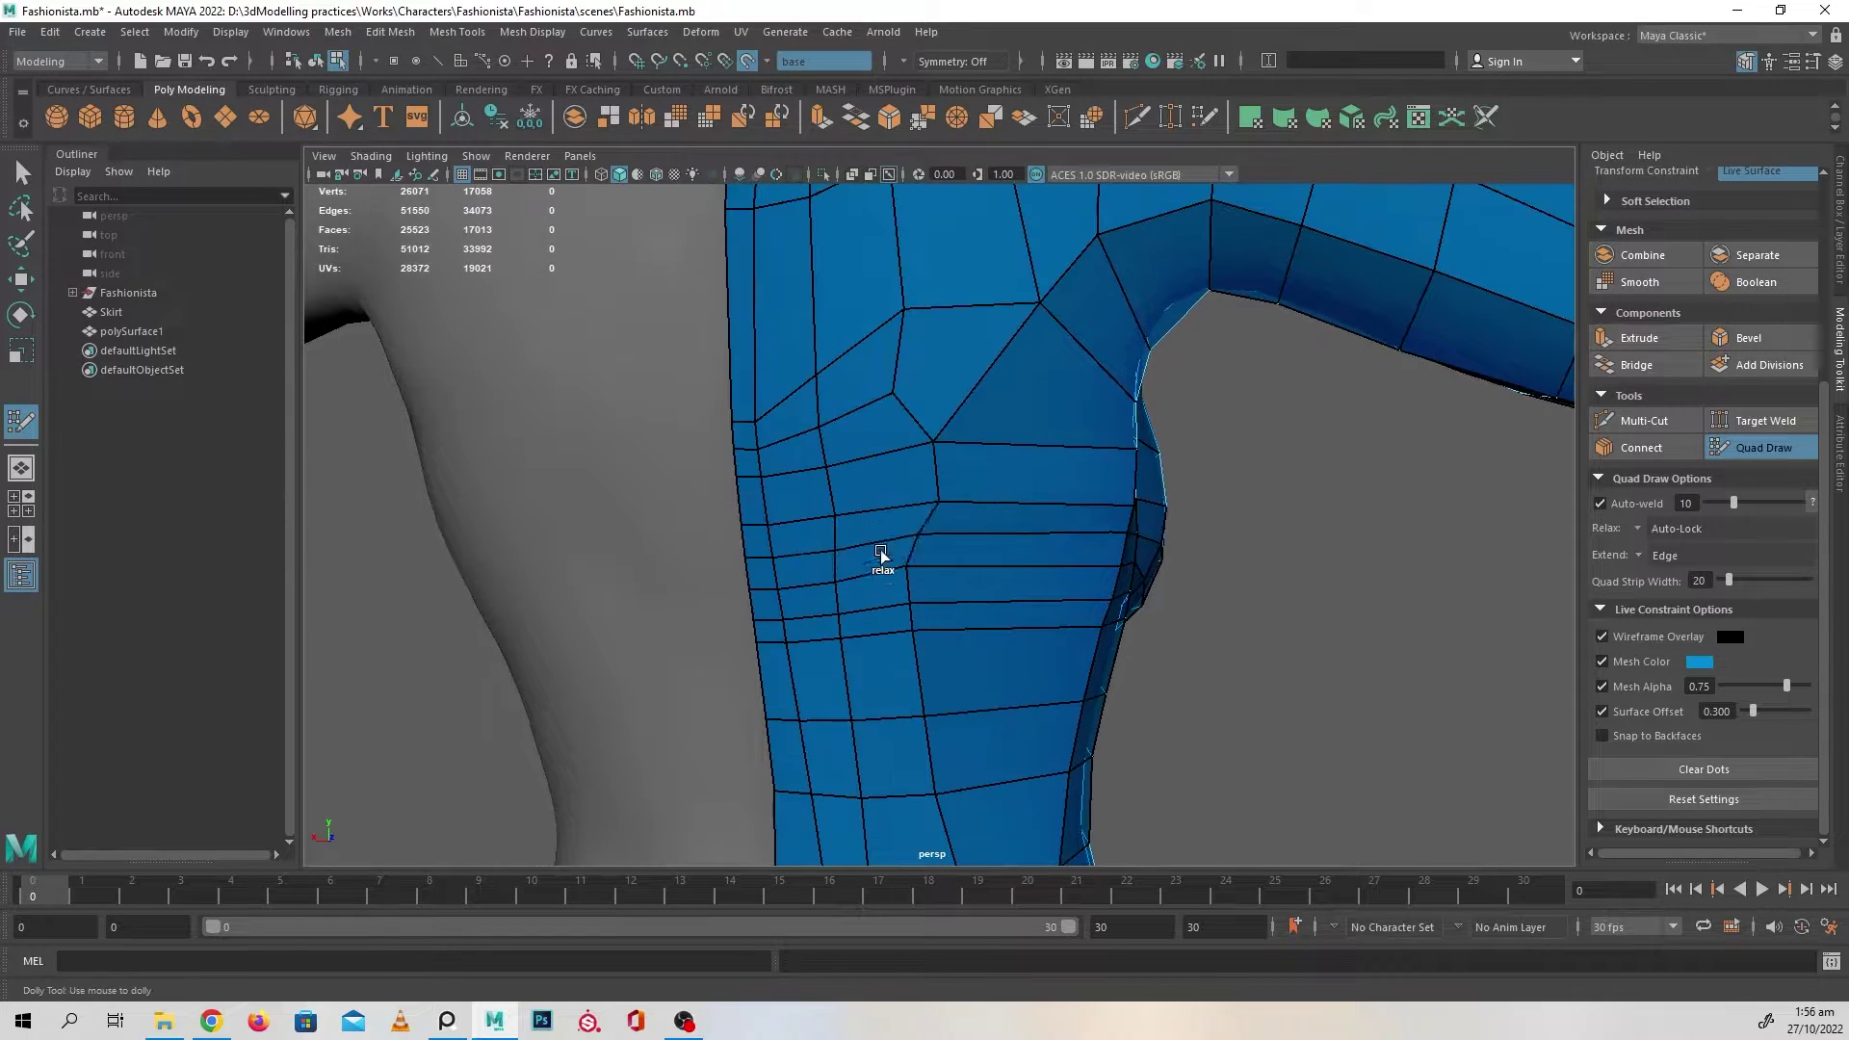
pyautogui.scroll(-3, 951, 690)
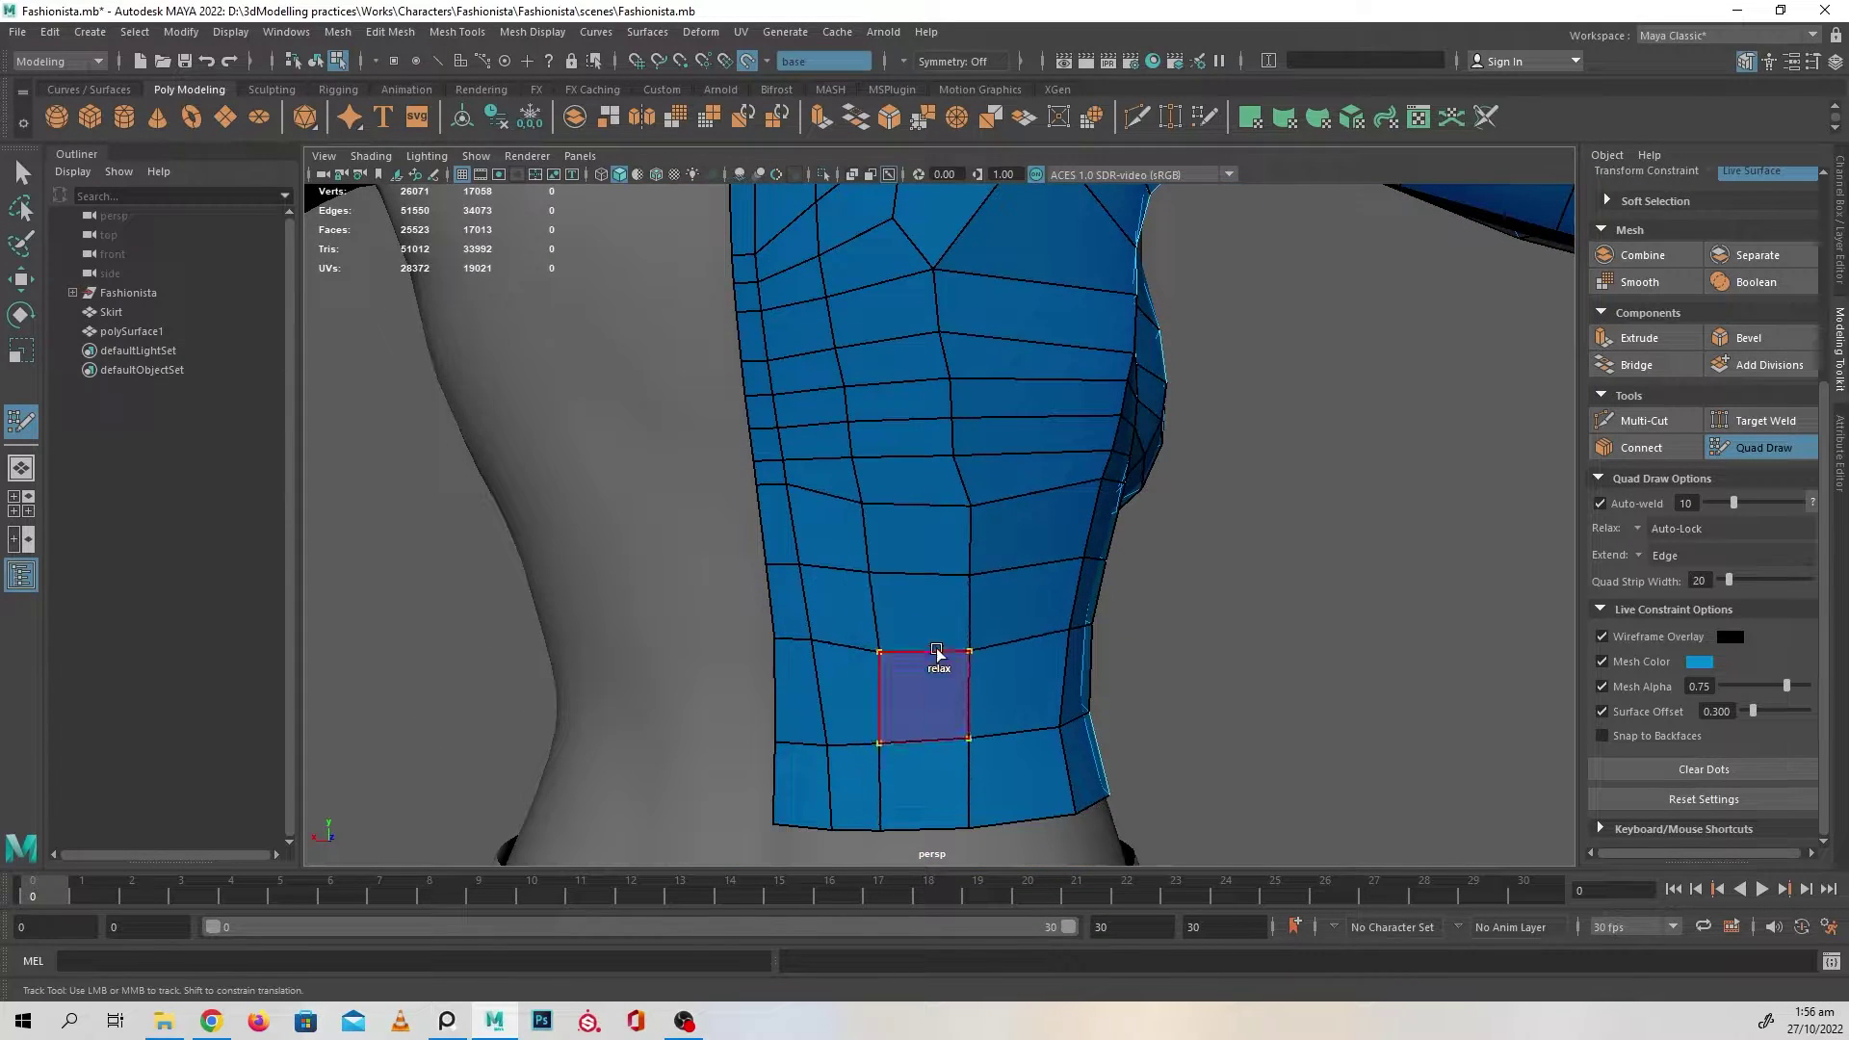
pyautogui.moveTo(936, 474)
pyautogui.keyDown('alt'); pyautogui.mouseDown()
pyautogui.moveTo(909, 575)
pyautogui.moveTo(868, 409)
pyautogui.moveTo(863, 424)
pyautogui.moveTo(796, 413)
pyautogui.moveTo(838, 606)
pyautogui.moveTo(788, 342)
pyautogui.mouseUp(); pyautogui.keyUp('alt')
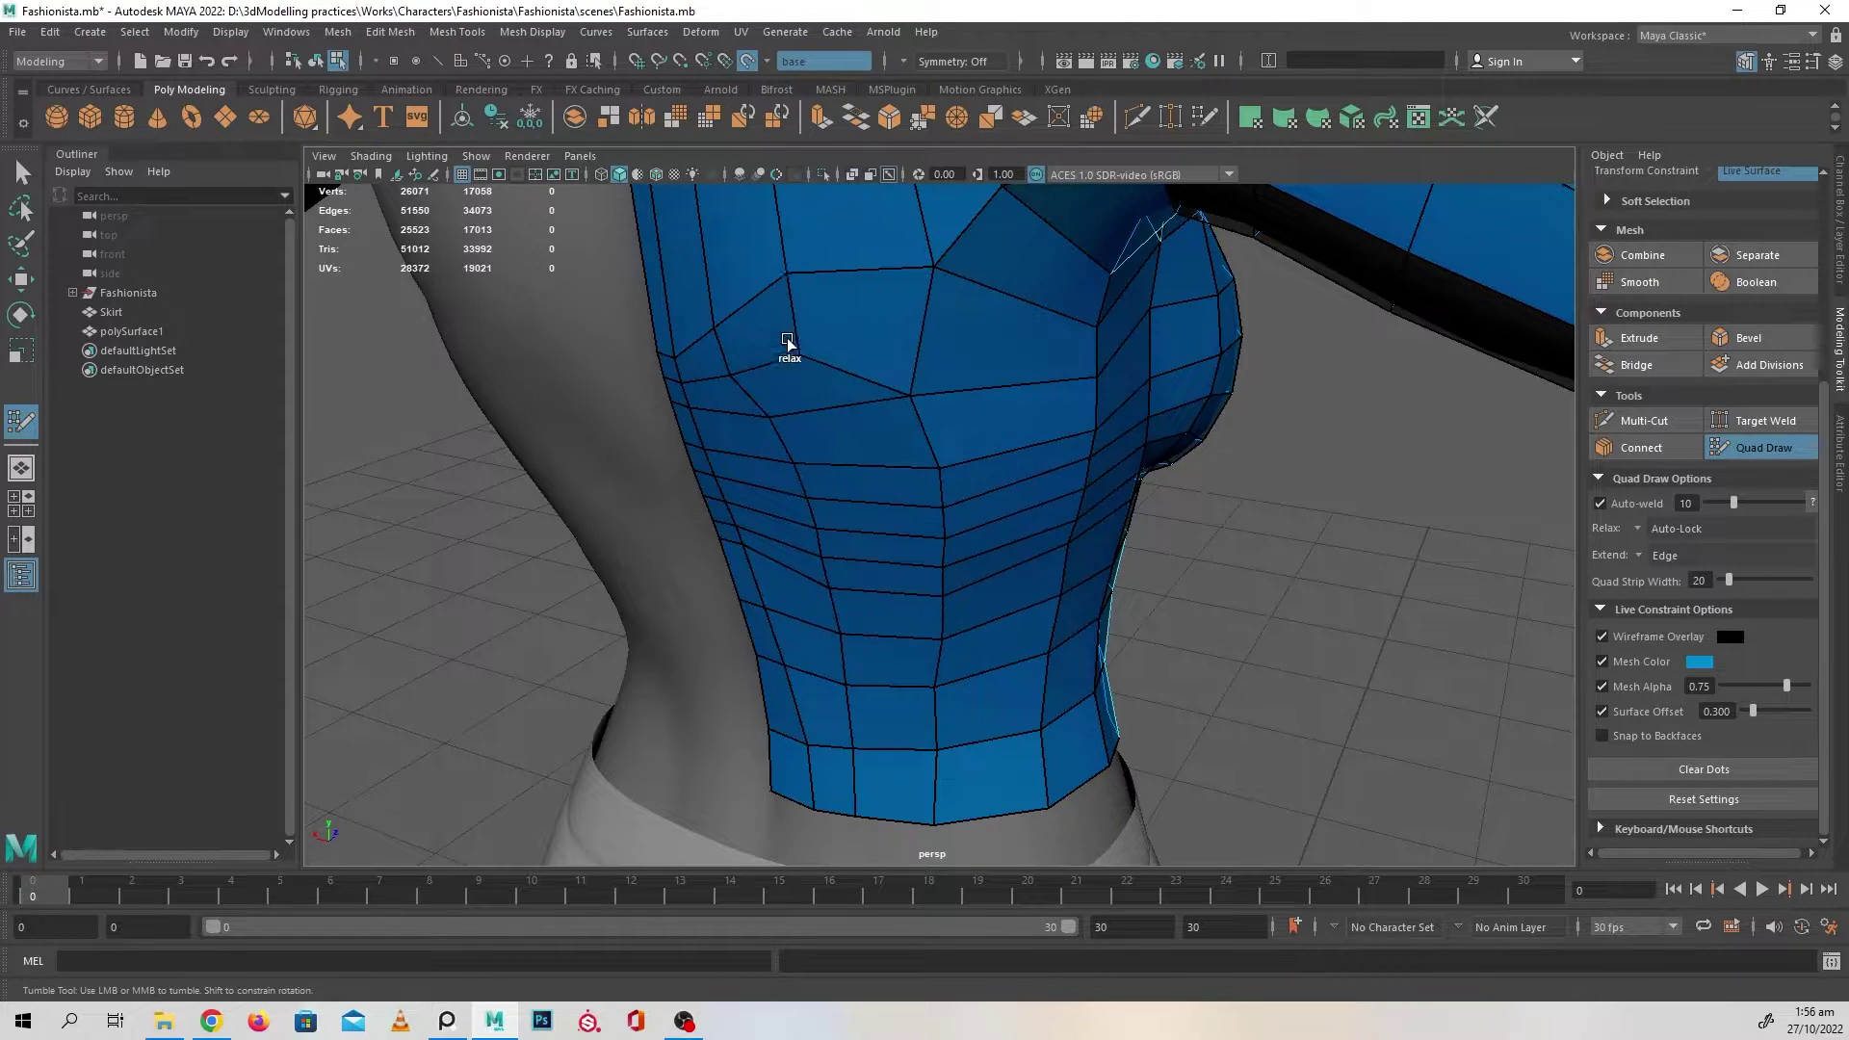
pyautogui.keyDown('alt'); pyautogui.moveTo(788, 342); pyautogui.dragTo(890, 476, button='middle'); pyautogui.keyUp('alt')
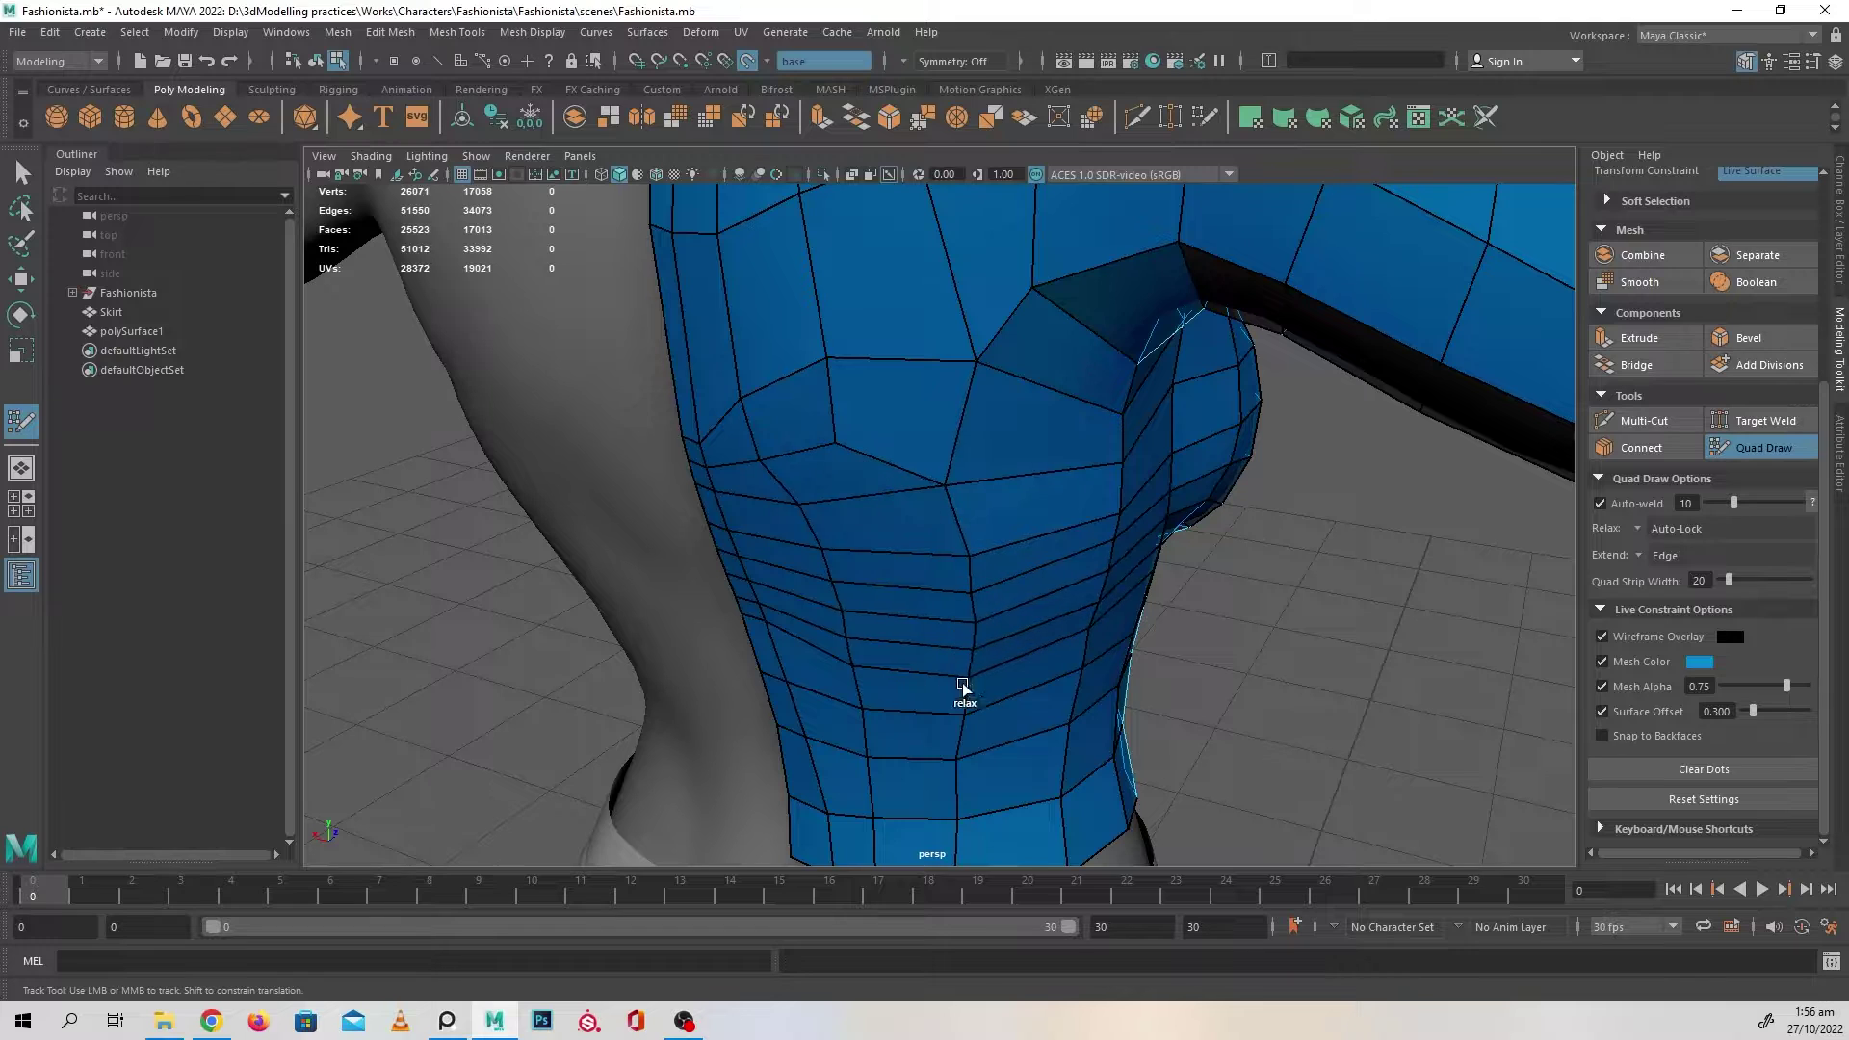
pyautogui.keyDown('alt'); pyautogui.moveTo(963, 686); pyautogui.dragTo(968, 594, button='middle'); pyautogui.keyUp('alt')
pyautogui.keyDown('alt'); pyautogui.moveTo(961, 528); pyautogui.dragTo(836, 406); pyautogui.keyUp('alt')
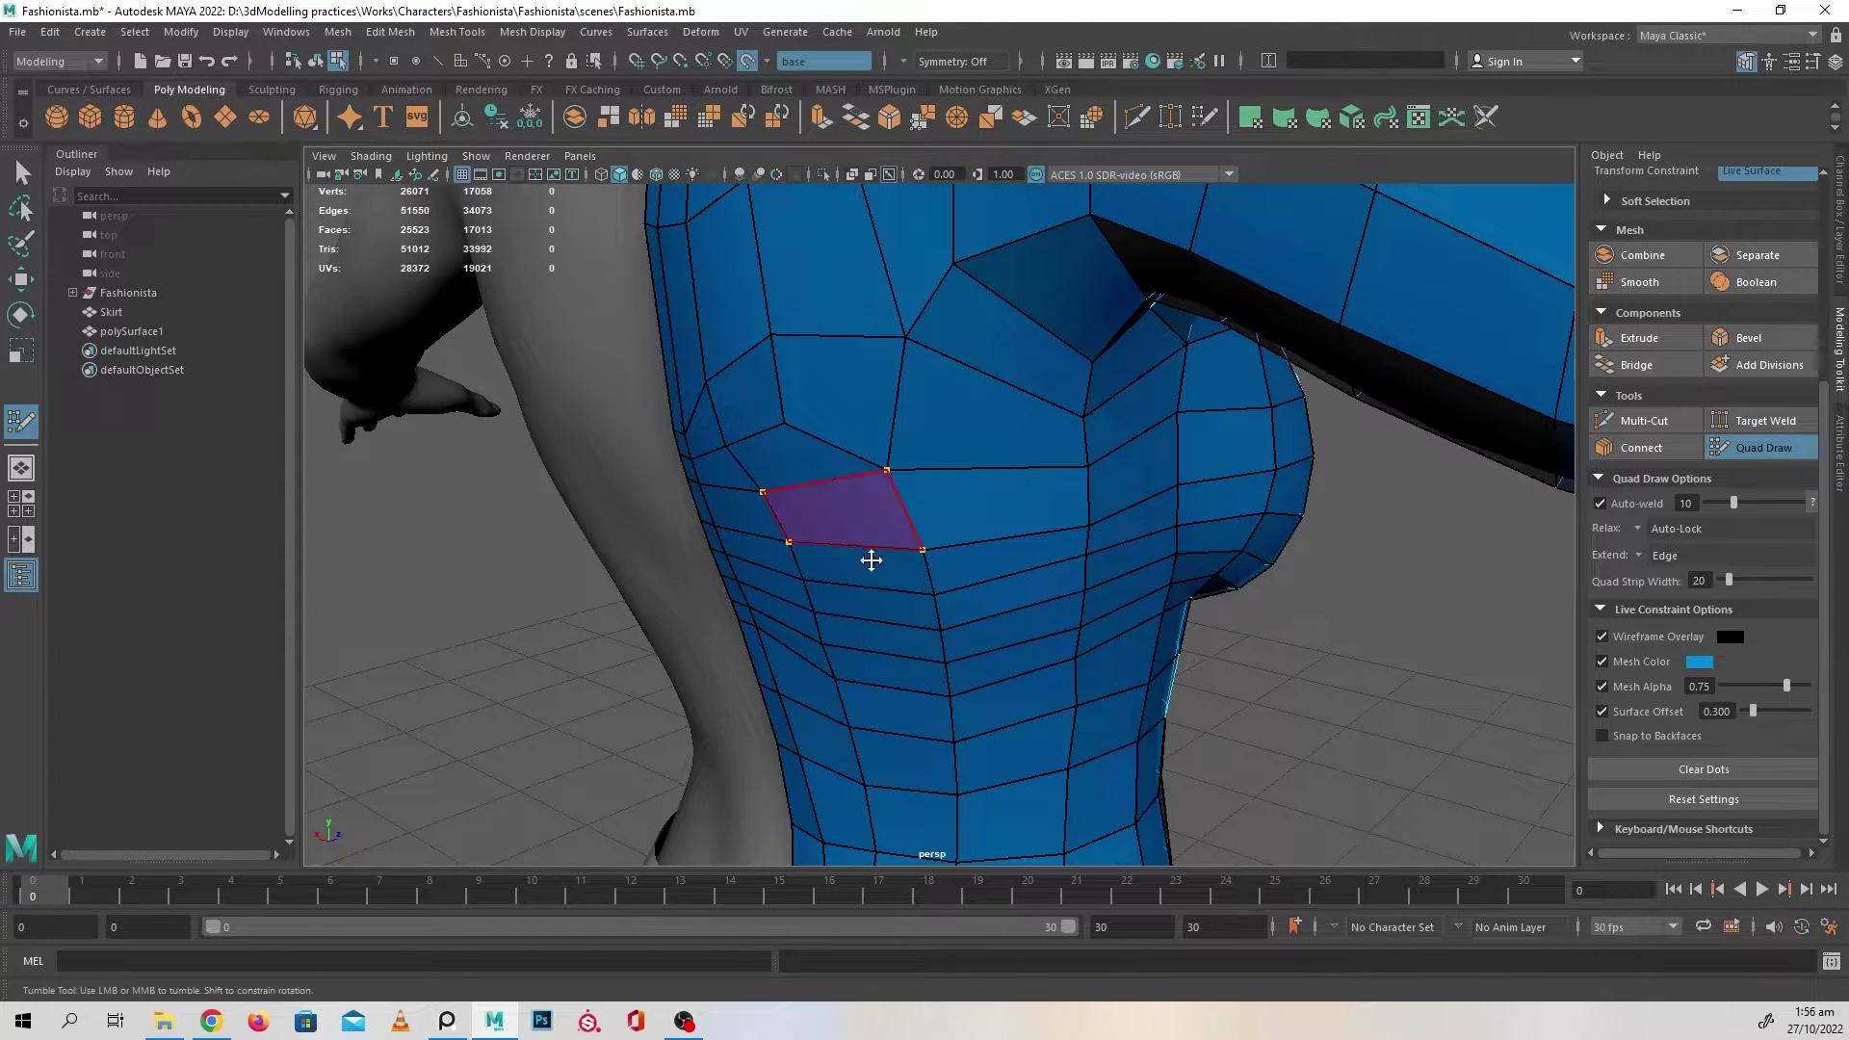
pyautogui.keyDown('alt'); pyautogui.moveTo(871, 549); pyautogui.dragTo(880, 384); pyautogui.keyUp('alt')
# - Relax the back panel's quads between the waist and the shoulder blade
pyautogui.keyDown('alt'); pyautogui.moveTo(884, 506); pyautogui.dragTo(960, 468); pyautogui.keyUp('alt')
pyautogui.keyDown('shift'); pyautogui.moveTo(944, 414); pyautogui.dragTo(946, 791); pyautogui.keyUp('shift')
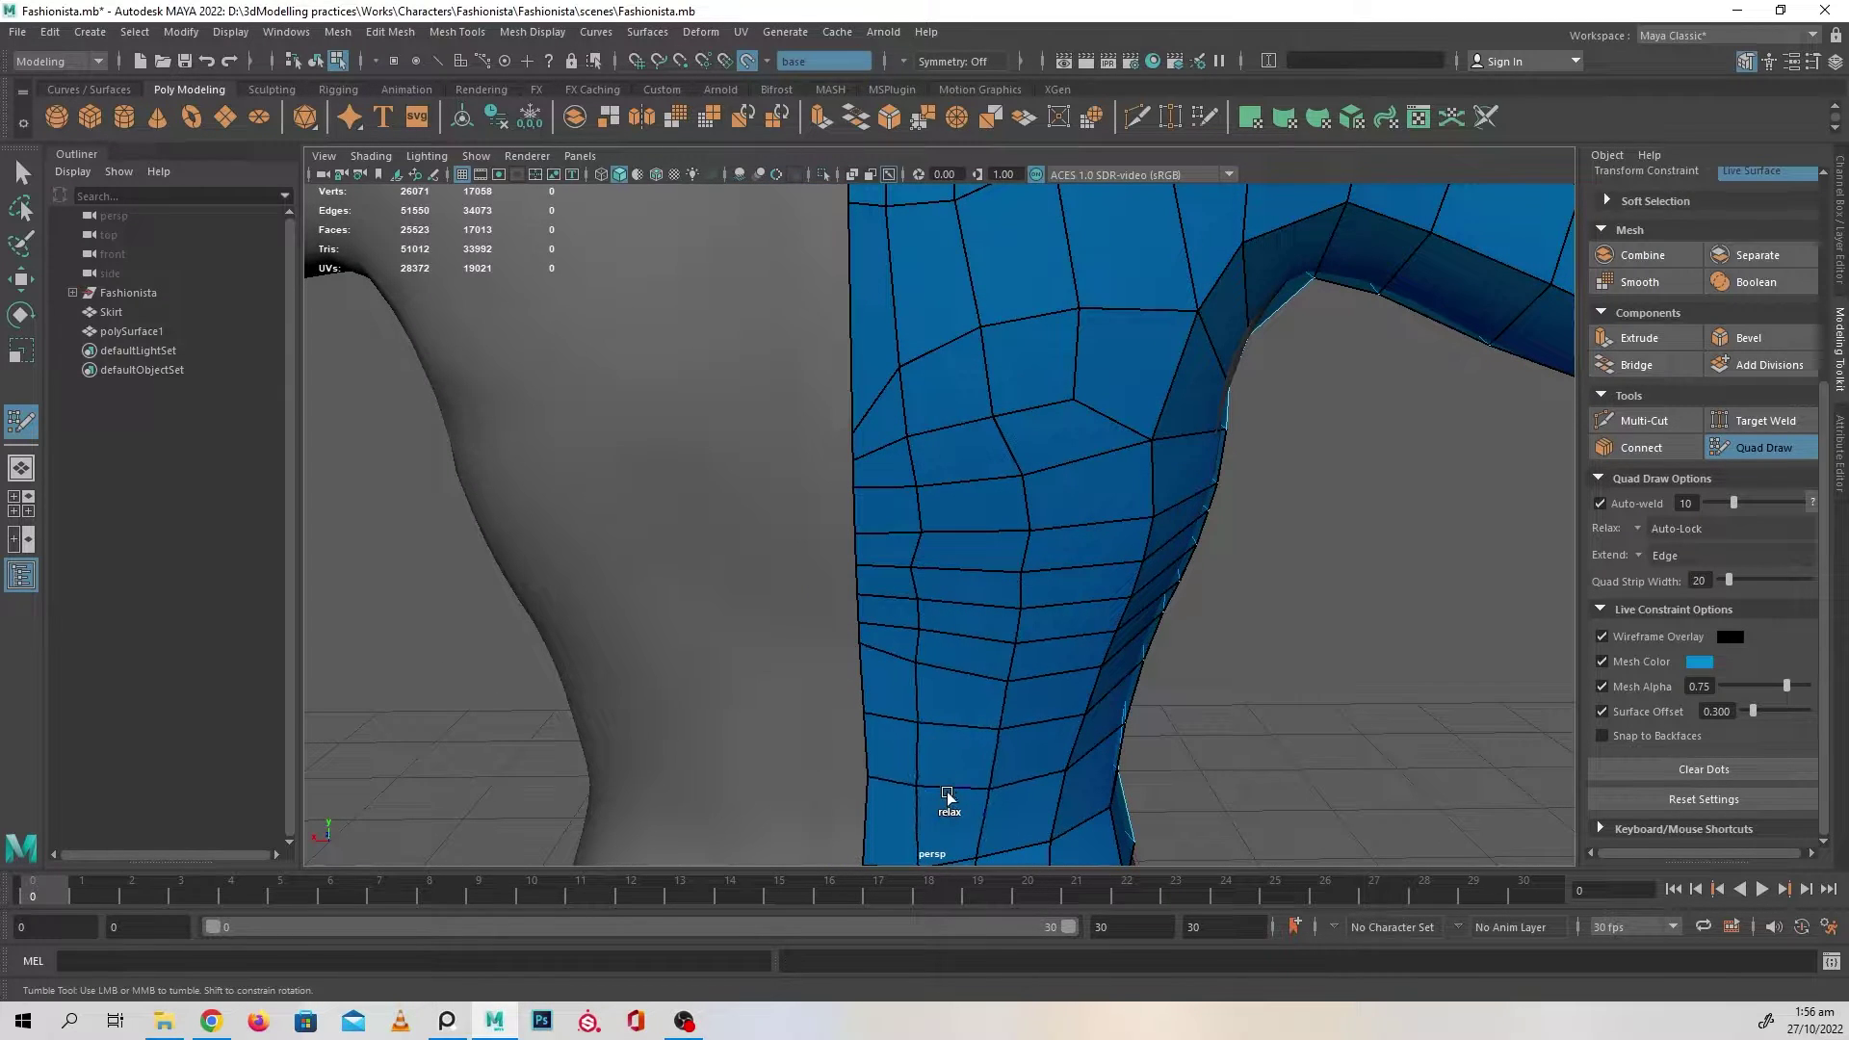
pyautogui.keyDown('alt'); pyautogui.moveTo(971, 619); pyautogui.dragTo(983, 529, button='middle'); pyautogui.keyUp('alt')
pyautogui.keyDown('shift'); pyautogui.moveTo(1038, 425); pyautogui.dragTo(949, 616); pyautogui.keyUp('shift')
pyautogui.keyDown('shift'); pyautogui.moveTo(975, 770); pyautogui.dragTo(1004, 396); pyautogui.keyUp('shift')
pyautogui.keyDown('alt'); pyautogui.moveTo(1005, 397); pyautogui.dragTo(985, 613, button='middle'); pyautogui.keyUp('alt')
pyautogui.moveTo(971, 559)
pyautogui.keyDown('shift'); pyautogui.mouseDown()
pyautogui.moveTo(998, 365)
pyautogui.moveTo(1076, 412)
pyautogui.mouseUp(); pyautogui.keyUp('shift')
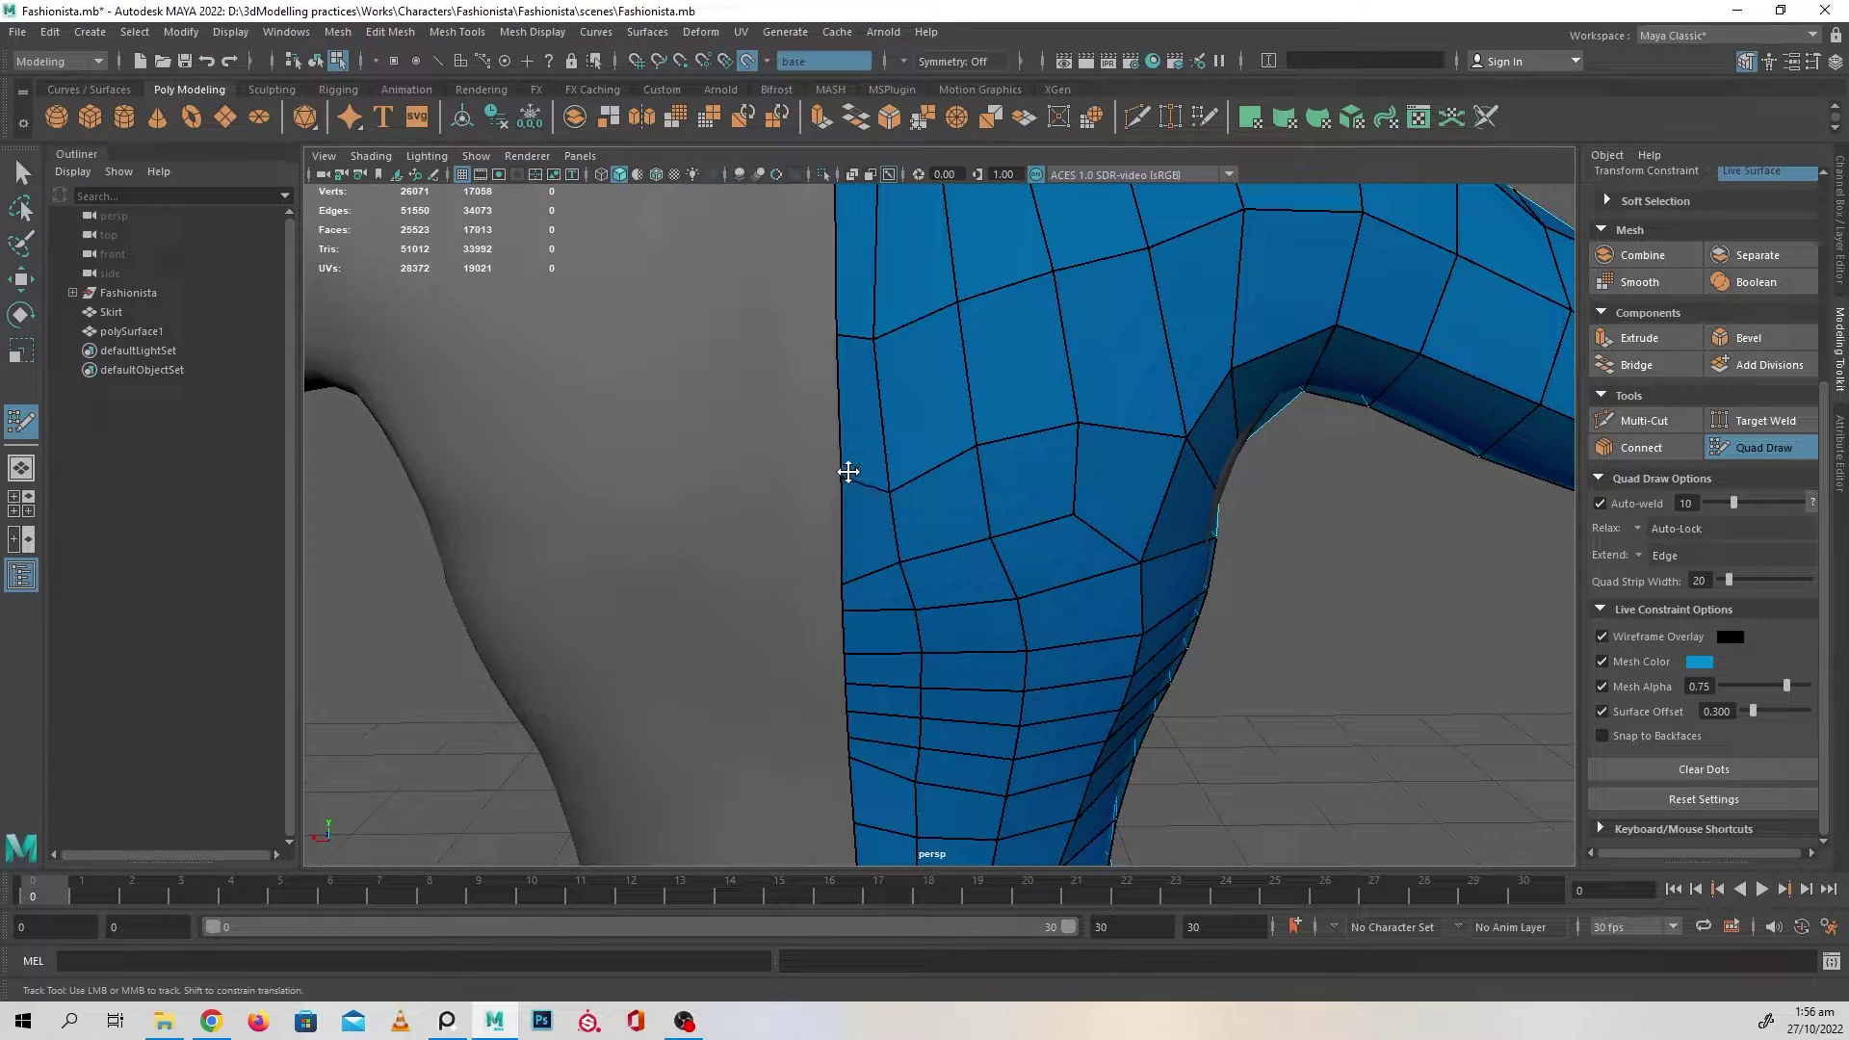
pyautogui.keyDown('shift'); pyautogui.moveTo(904, 511); pyautogui.dragTo(990, 632); pyautogui.keyUp('shift')
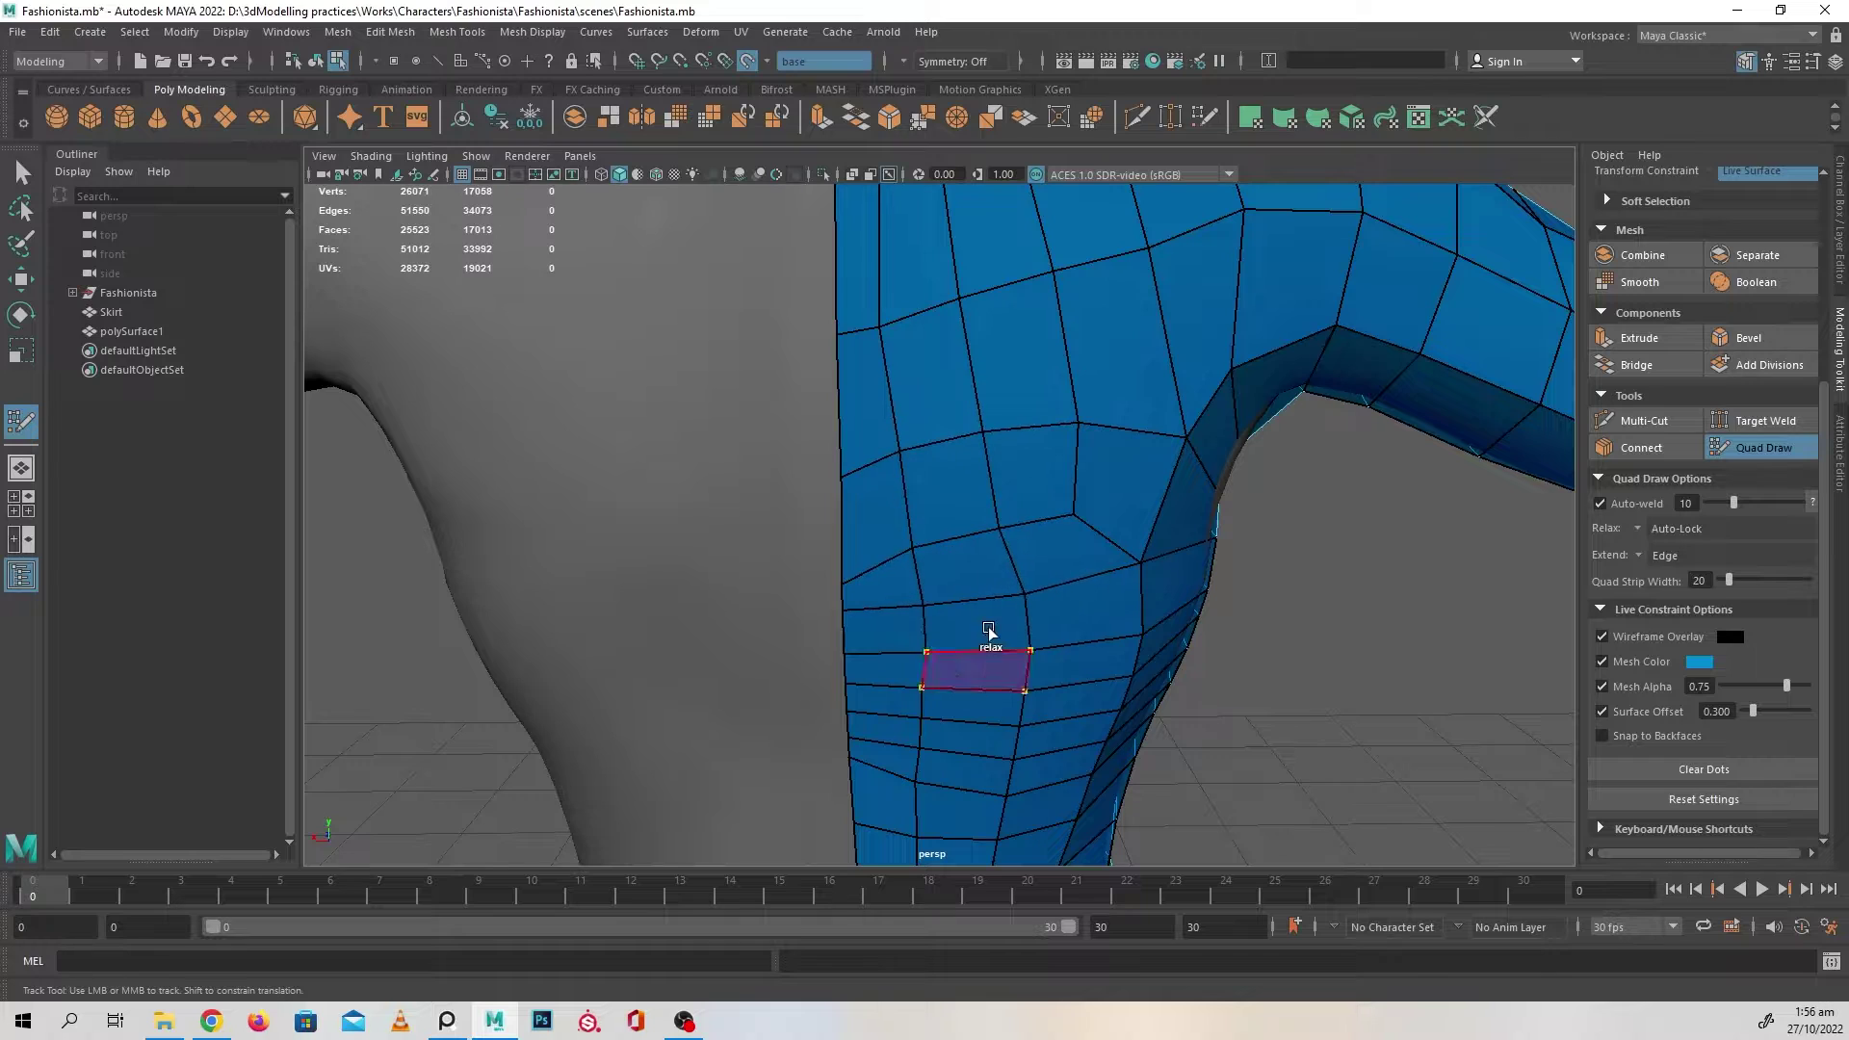
# - Smooth the lower-back quads beside the centre-back edge and the rows up to the shoulder blade
pyautogui.keyDown('alt'); pyautogui.moveTo(910, 745); pyautogui.dragTo(929, 642, button='middle'); pyautogui.keyUp('alt')
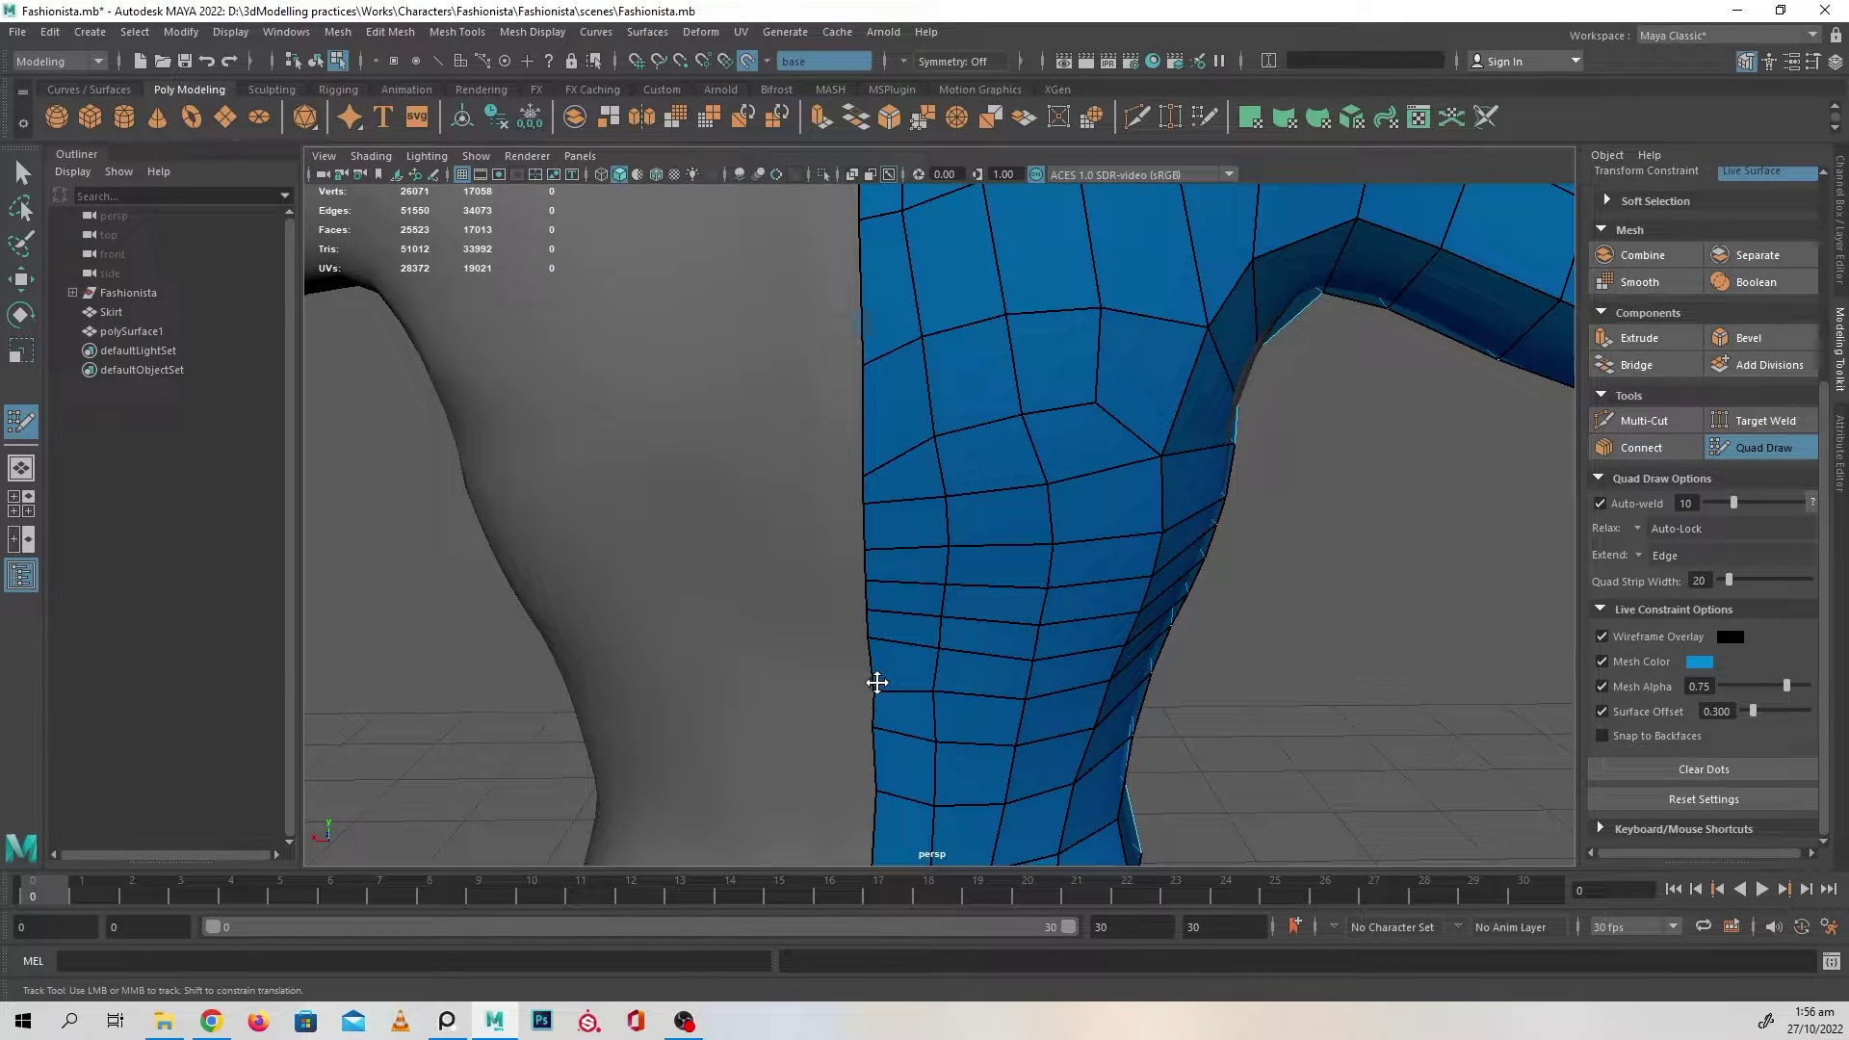
pyautogui.keyDown('alt'); pyautogui.moveTo(972, 745); pyautogui.dragTo(955, 624, button='middle'); pyautogui.keyUp('alt')
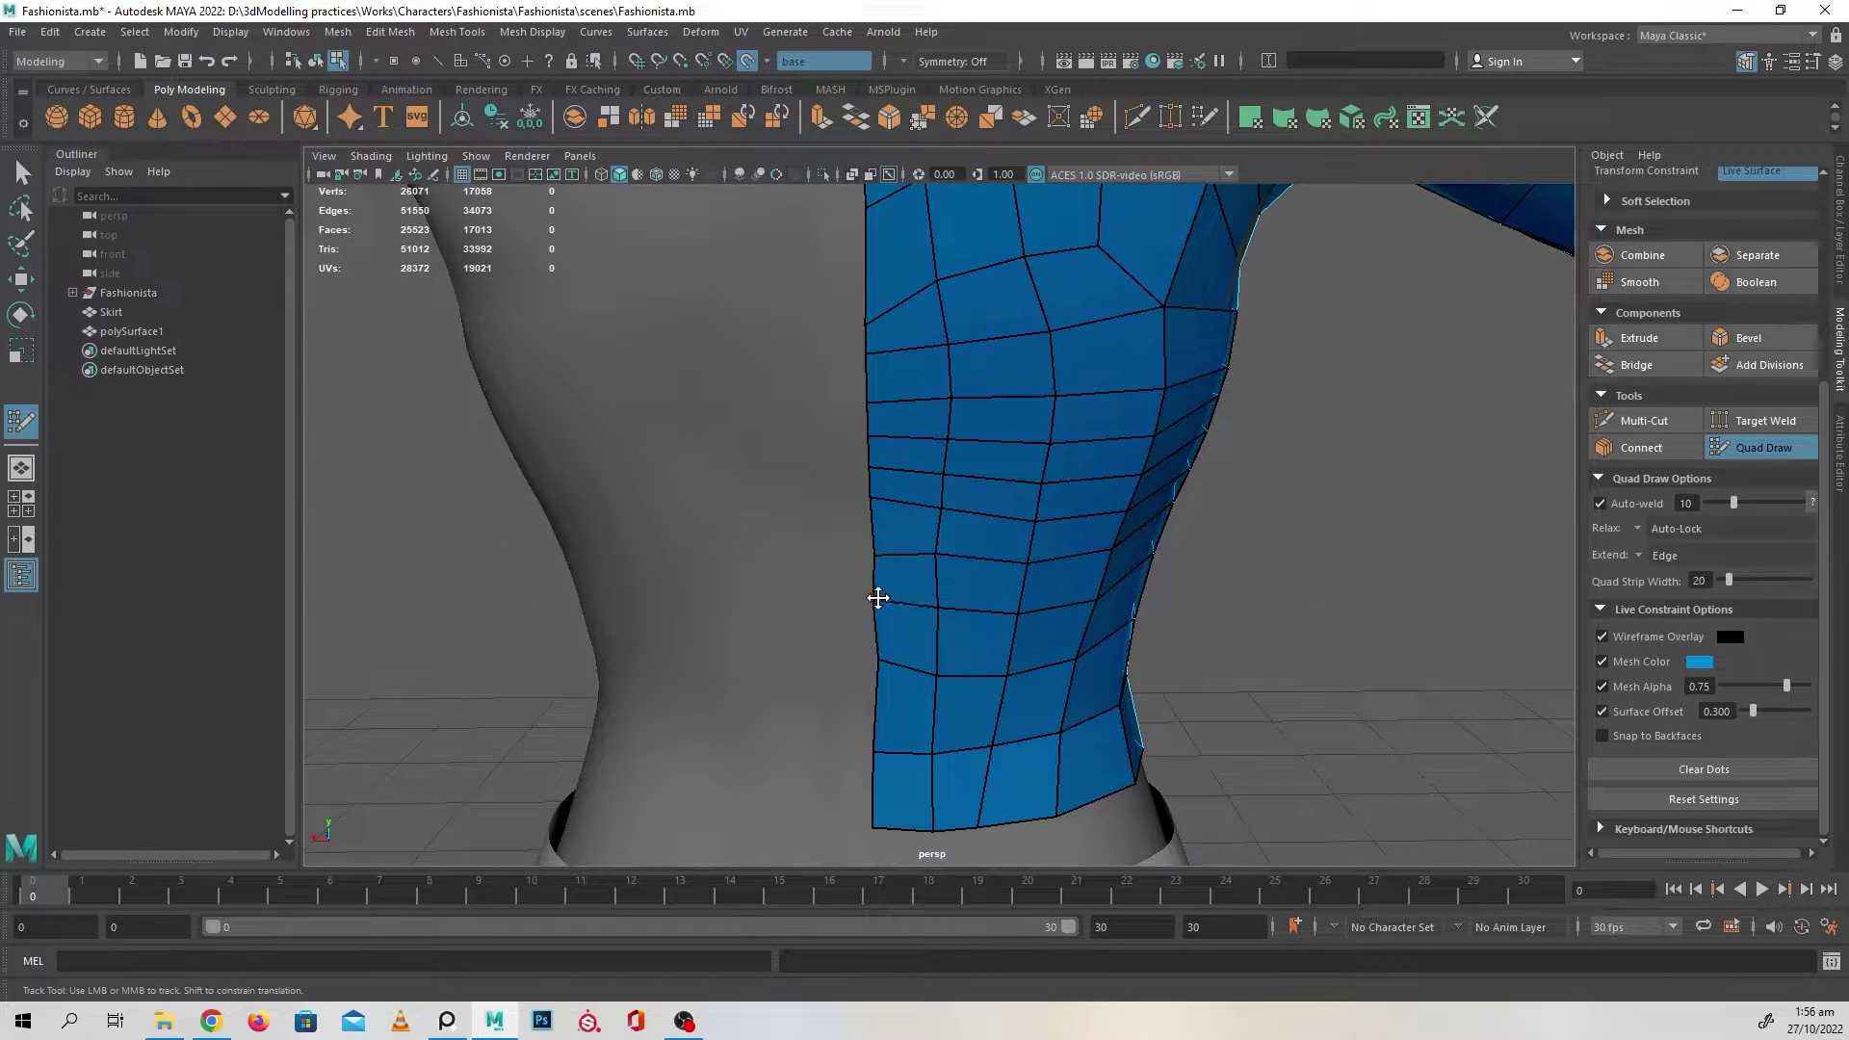
pyautogui.moveTo(883, 675)
pyautogui.keyDown('shift'); pyautogui.mouseDown()
pyautogui.moveTo(941, 627)
pyautogui.moveTo(1023, 650)
pyautogui.mouseUp(); pyautogui.keyUp('shift')
pyautogui.keyDown('alt'); pyautogui.moveTo(1071, 414); pyautogui.dragTo(1041, 631, button='middle'); pyautogui.keyUp('alt')
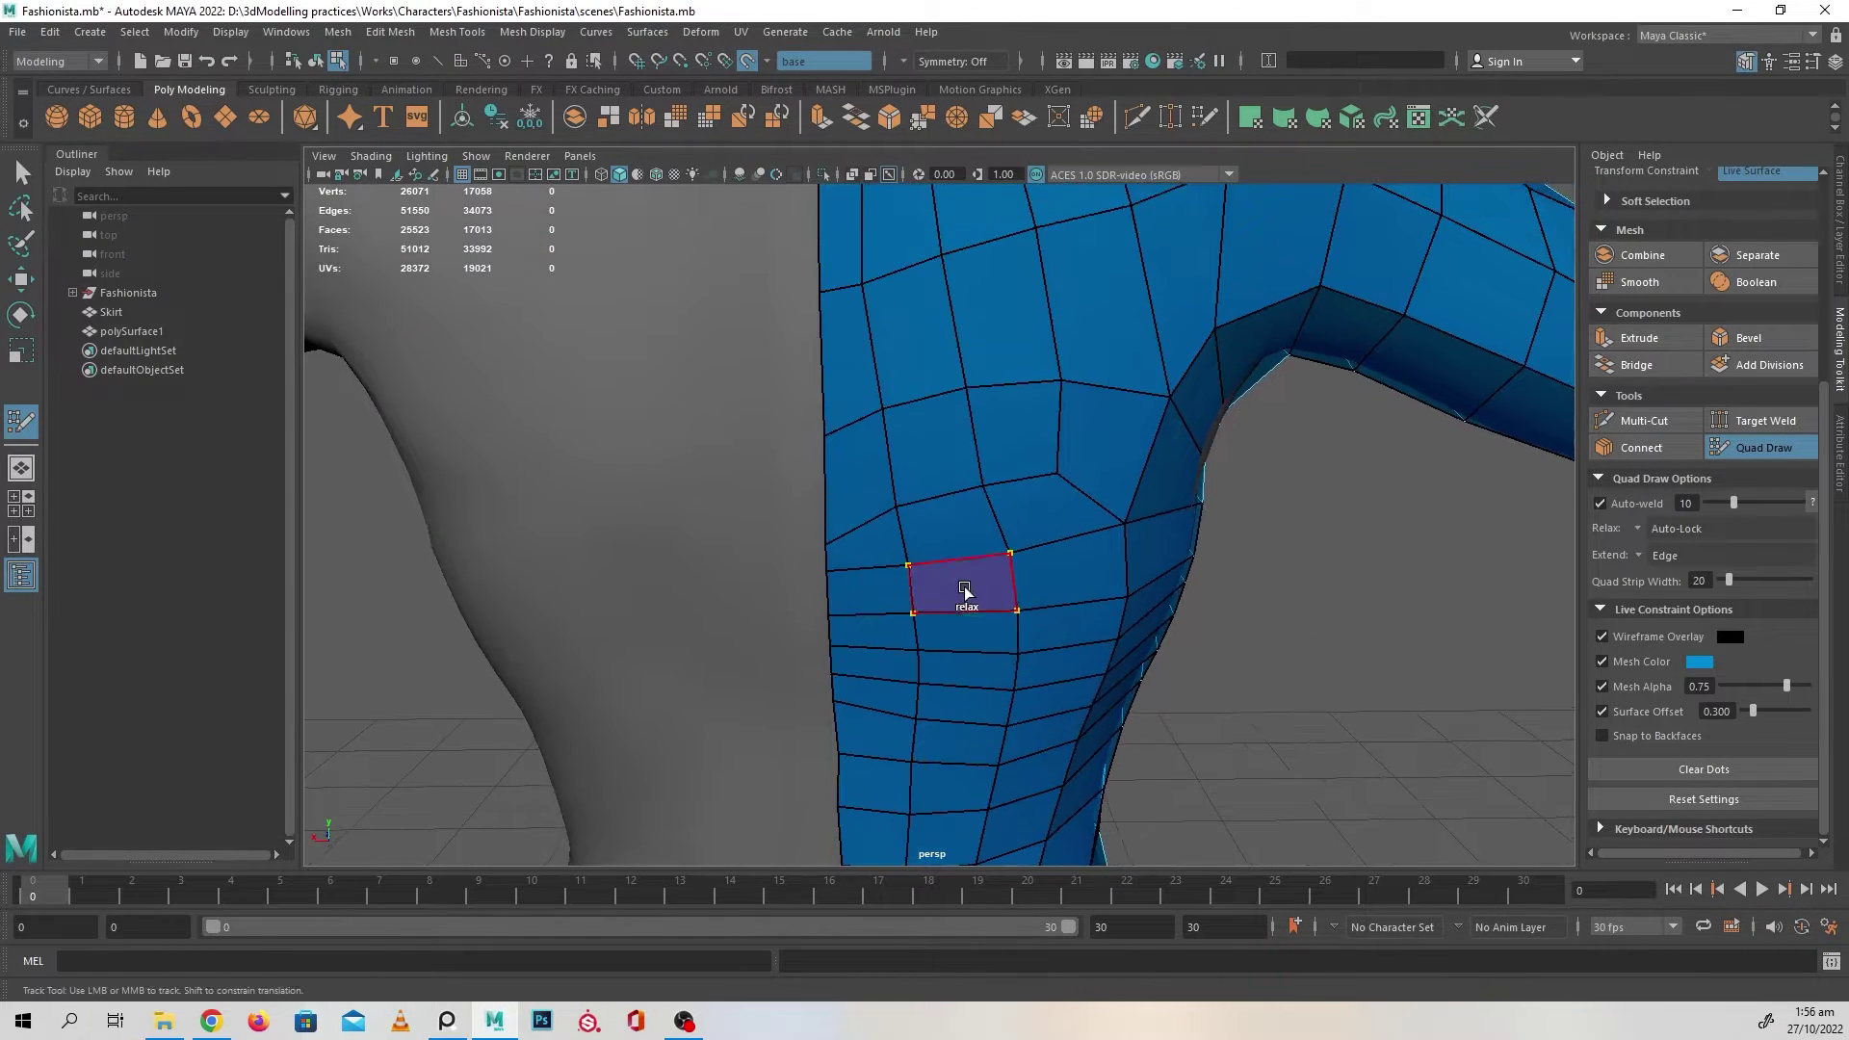
pyautogui.moveTo(966, 588)
pyautogui.keyDown('shift'); pyautogui.mouseDown()
pyautogui.moveTo(1007, 591)
pyautogui.moveTo(1057, 412)
pyautogui.mouseUp(); pyautogui.keyUp('shift')
pyautogui.keyDown('alt'); pyautogui.moveTo(1069, 620); pyautogui.dragTo(1037, 691, button='middle'); pyautogui.keyUp('alt')
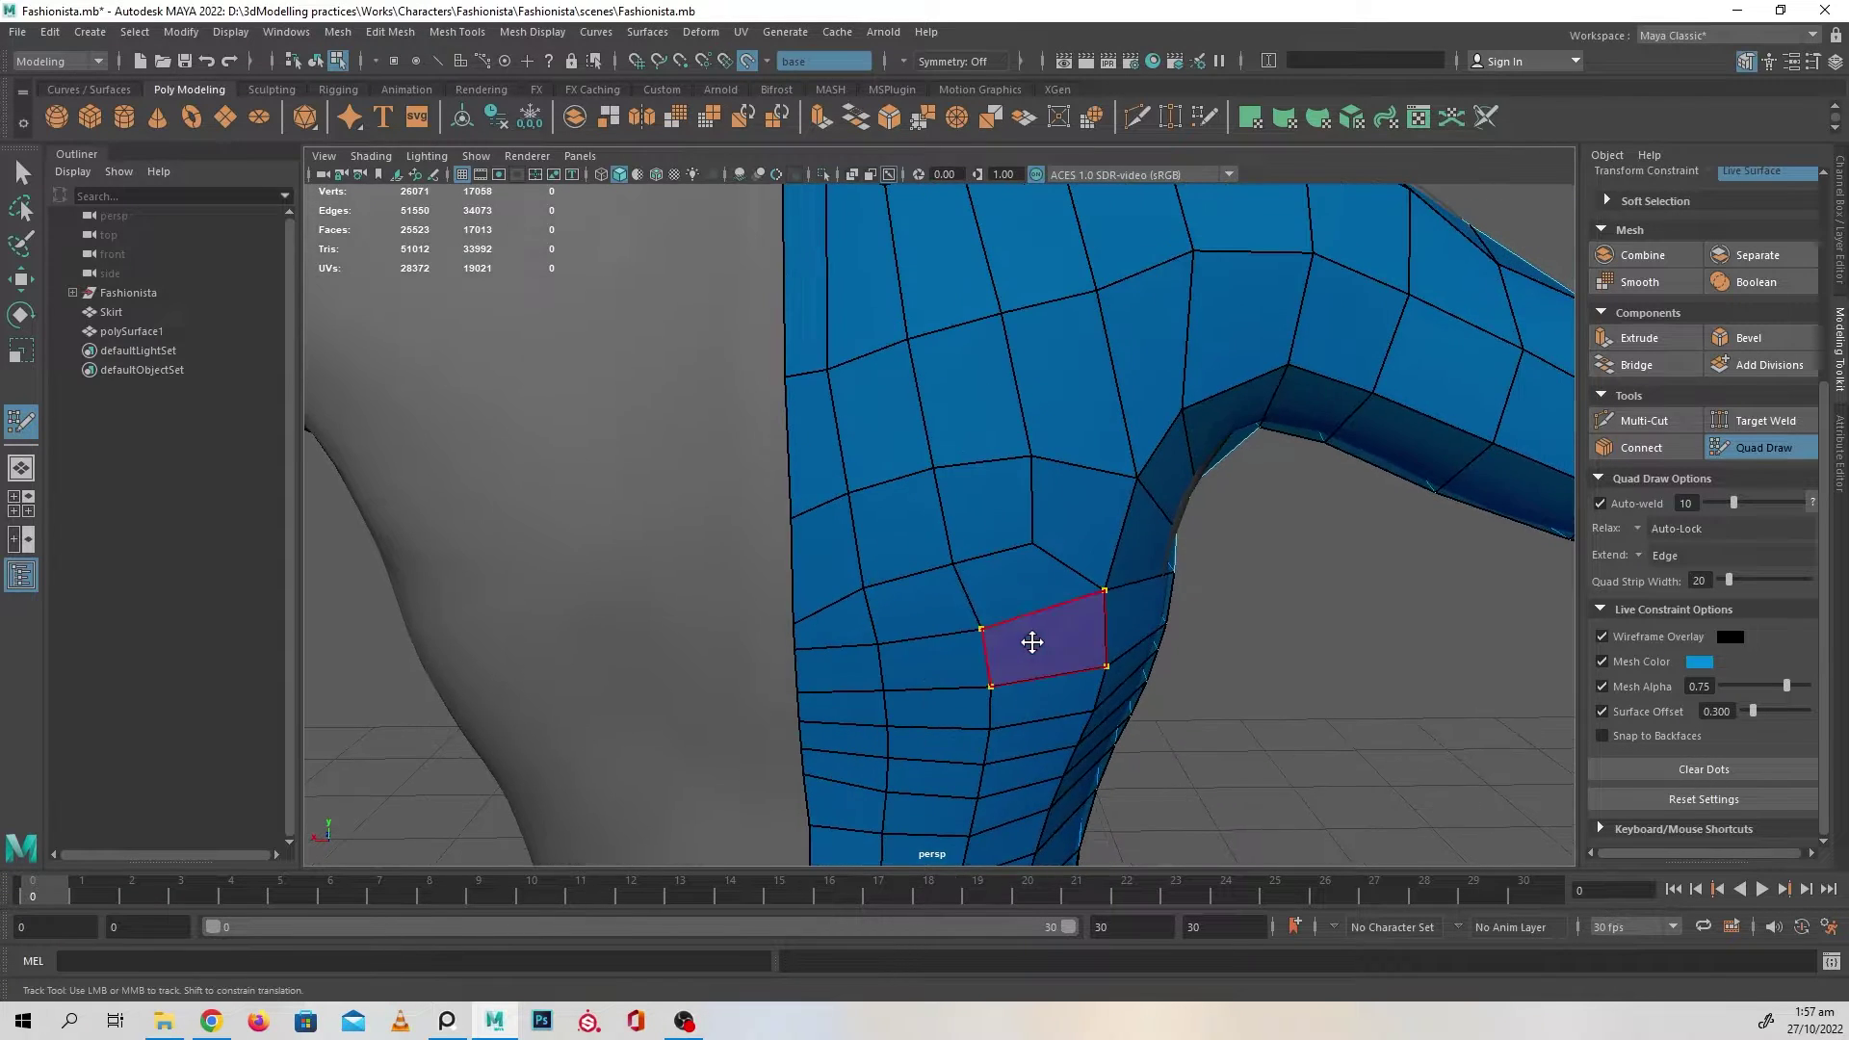
# - Relax the quads on the torso's side between the armpit, the back and the breast
pyautogui.keyDown('alt'); pyautogui.moveTo(1031, 640); pyautogui.dragTo(891, 647); pyautogui.keyUp('alt')
pyautogui.keyDown('shift'); pyautogui.moveTo(908, 455); pyautogui.dragTo(968, 482); pyautogui.keyUp('shift')
pyautogui.keyDown('alt'); pyautogui.moveTo(990, 606); pyautogui.dragTo(871, 565); pyautogui.keyUp('alt')
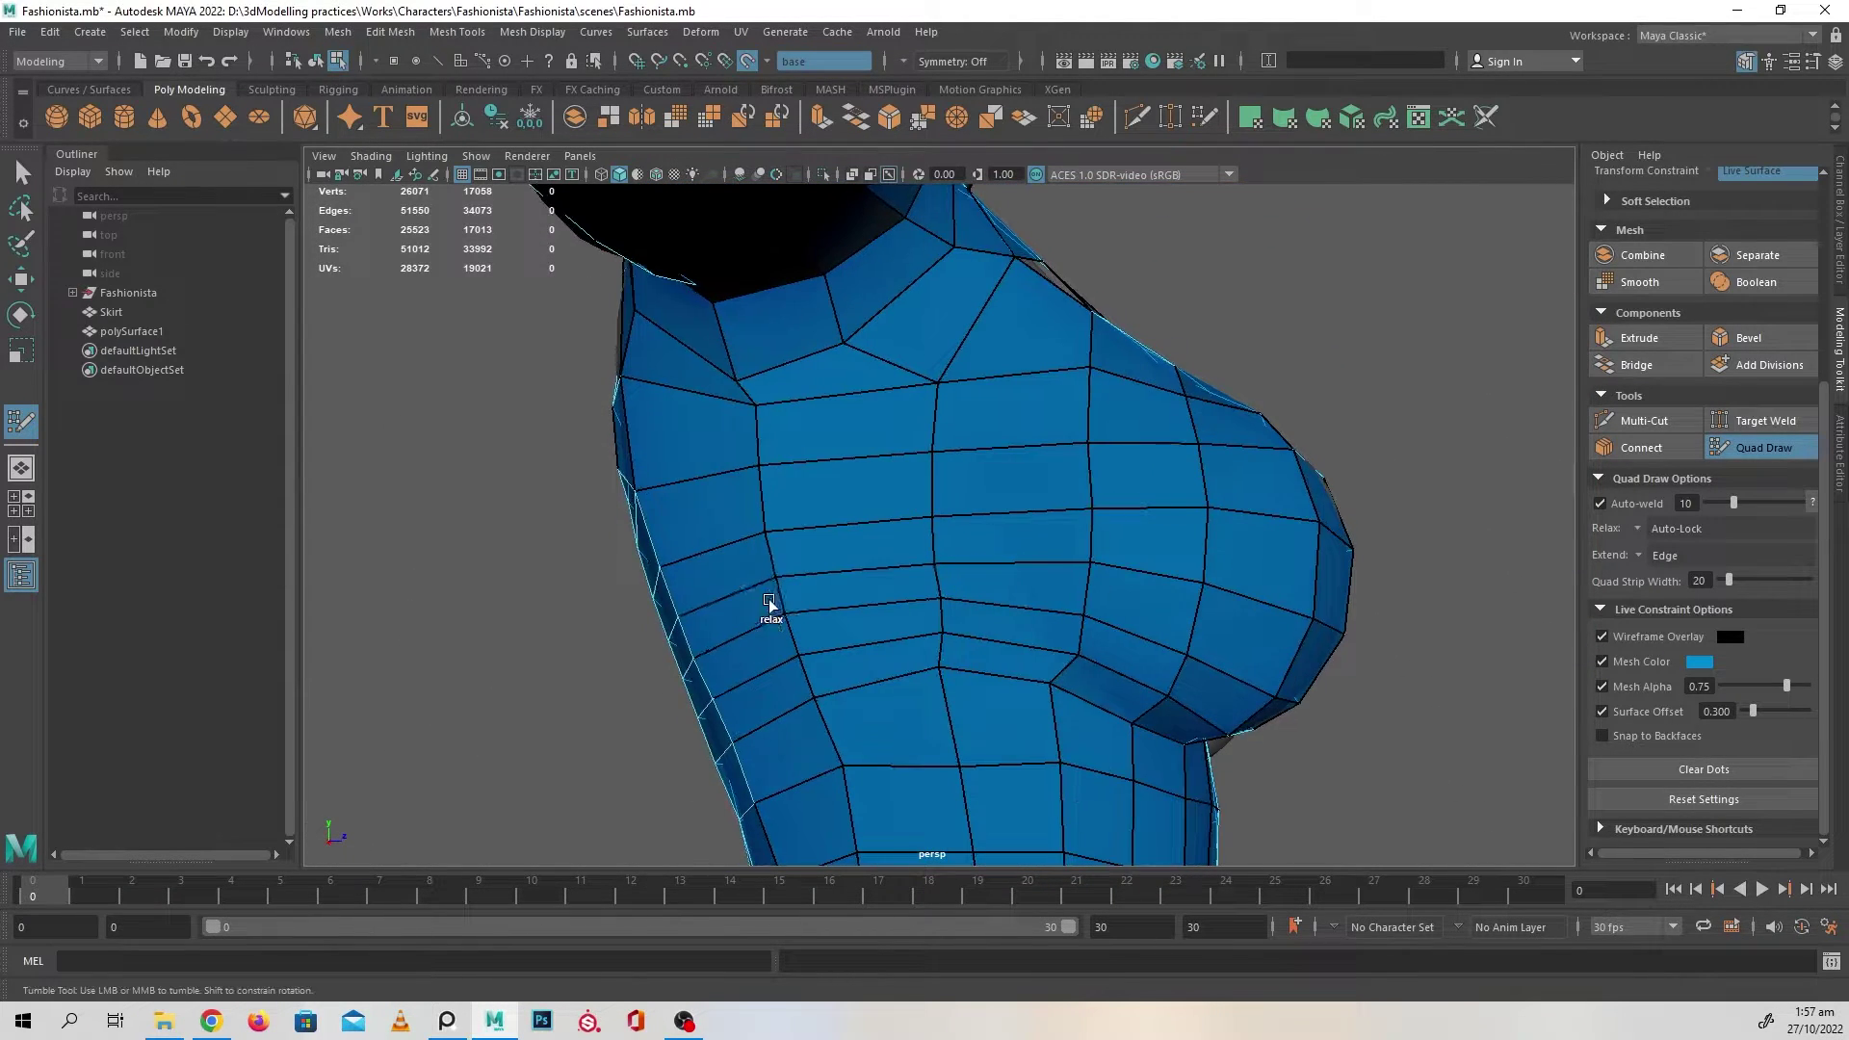
pyautogui.moveTo(715, 368)
pyautogui.keyDown('shift'); pyautogui.mouseDown()
pyautogui.moveTo(930, 709)
pyautogui.moveTo(1098, 665)
pyautogui.mouseUp(); pyautogui.keyUp('shift')
# - Examine the half top's shape and edge flow around the breast, sleeve and waist from the side and front
pyautogui.keyDown('alt'); pyautogui.moveTo(1088, 662); pyautogui.dragTo(1040, 517, button='middle'); pyautogui.keyUp('alt')
pyautogui.keyDown('alt'); pyautogui.moveTo(1040, 516); pyautogui.dragTo(973, 544, button='right'); pyautogui.keyUp('alt')
pyautogui.moveTo(973, 545)
pyautogui.keyDown('alt'); pyautogui.mouseDown()
pyautogui.moveTo(895, 580)
pyautogui.moveTo(893, 558)
pyautogui.mouseUp(); pyautogui.keyUp('alt')
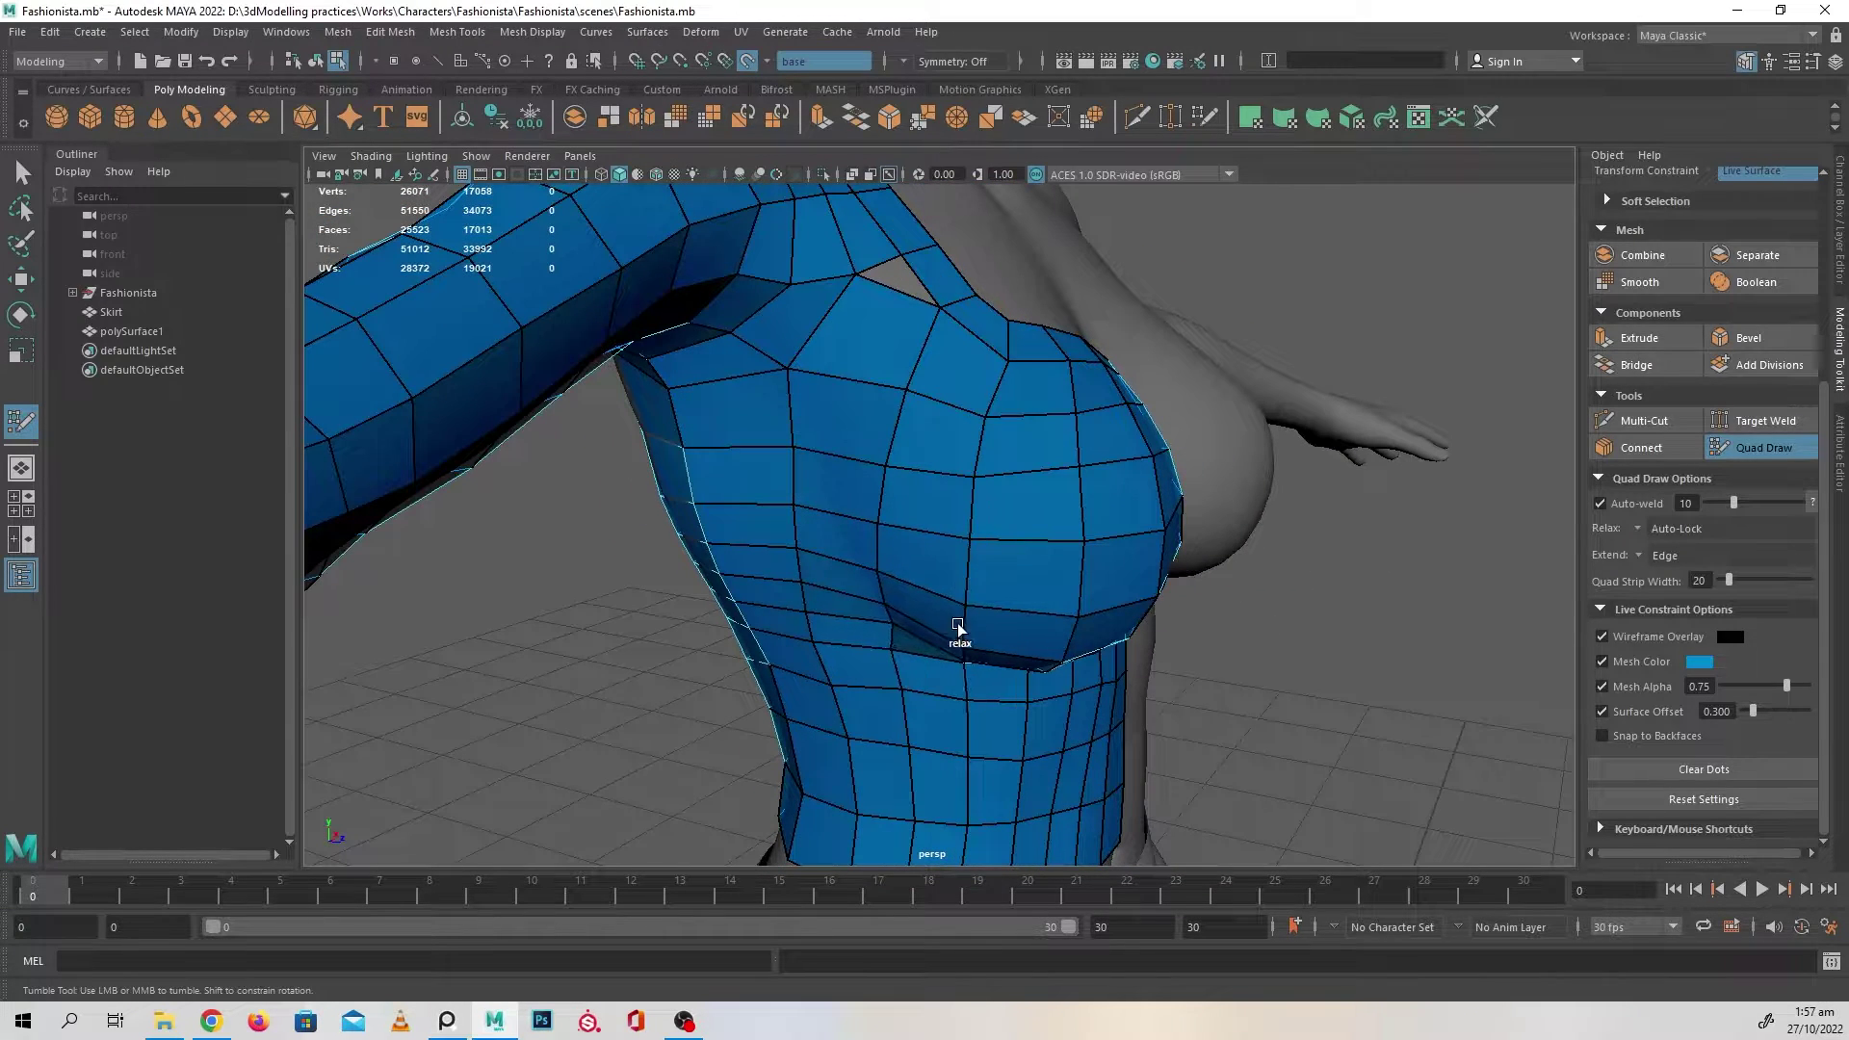
pyautogui.keyDown('alt'); pyautogui.moveTo(957, 622); pyautogui.dragTo(801, 627, button='right'); pyautogui.keyUp('alt')
pyautogui.keyDown('alt'); pyautogui.moveTo(800, 627); pyautogui.dragTo(756, 622); pyautogui.keyUp('alt')
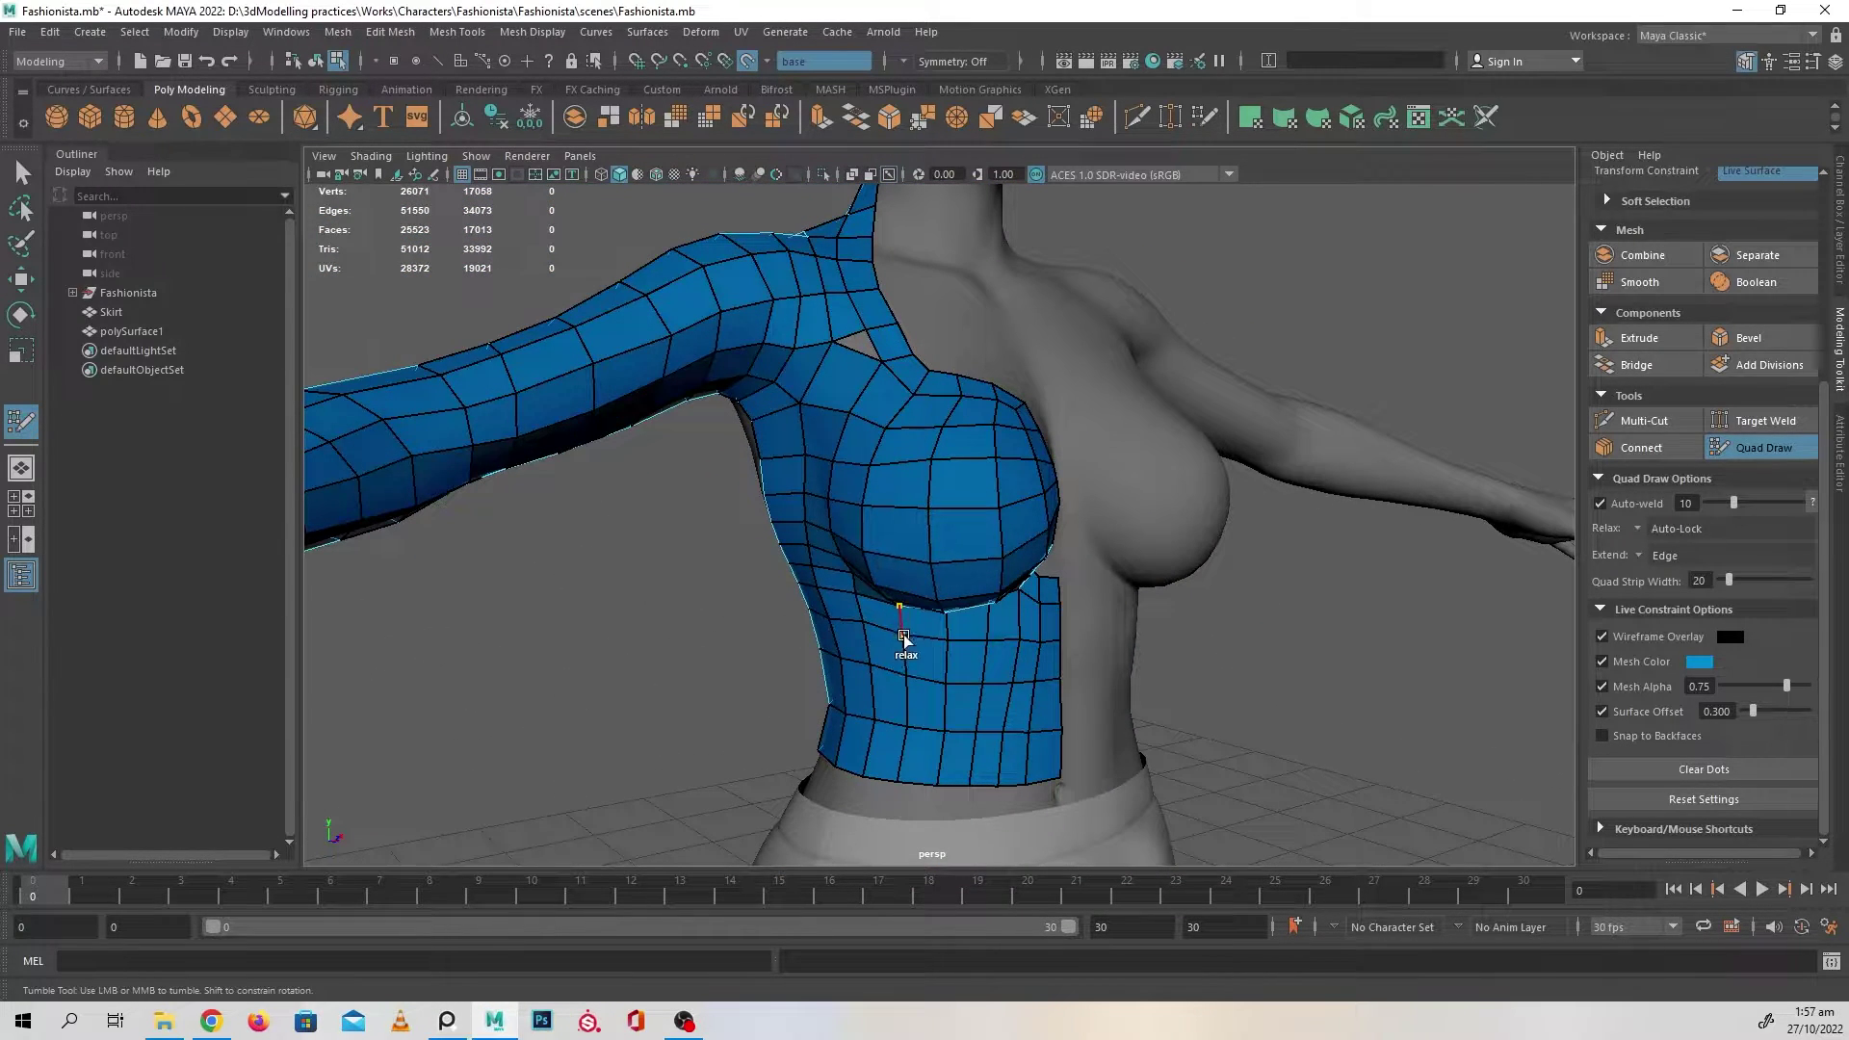
pyautogui.keyDown('alt'); pyautogui.moveTo(904, 639); pyautogui.dragTo(888, 673); pyautogui.keyUp('alt')
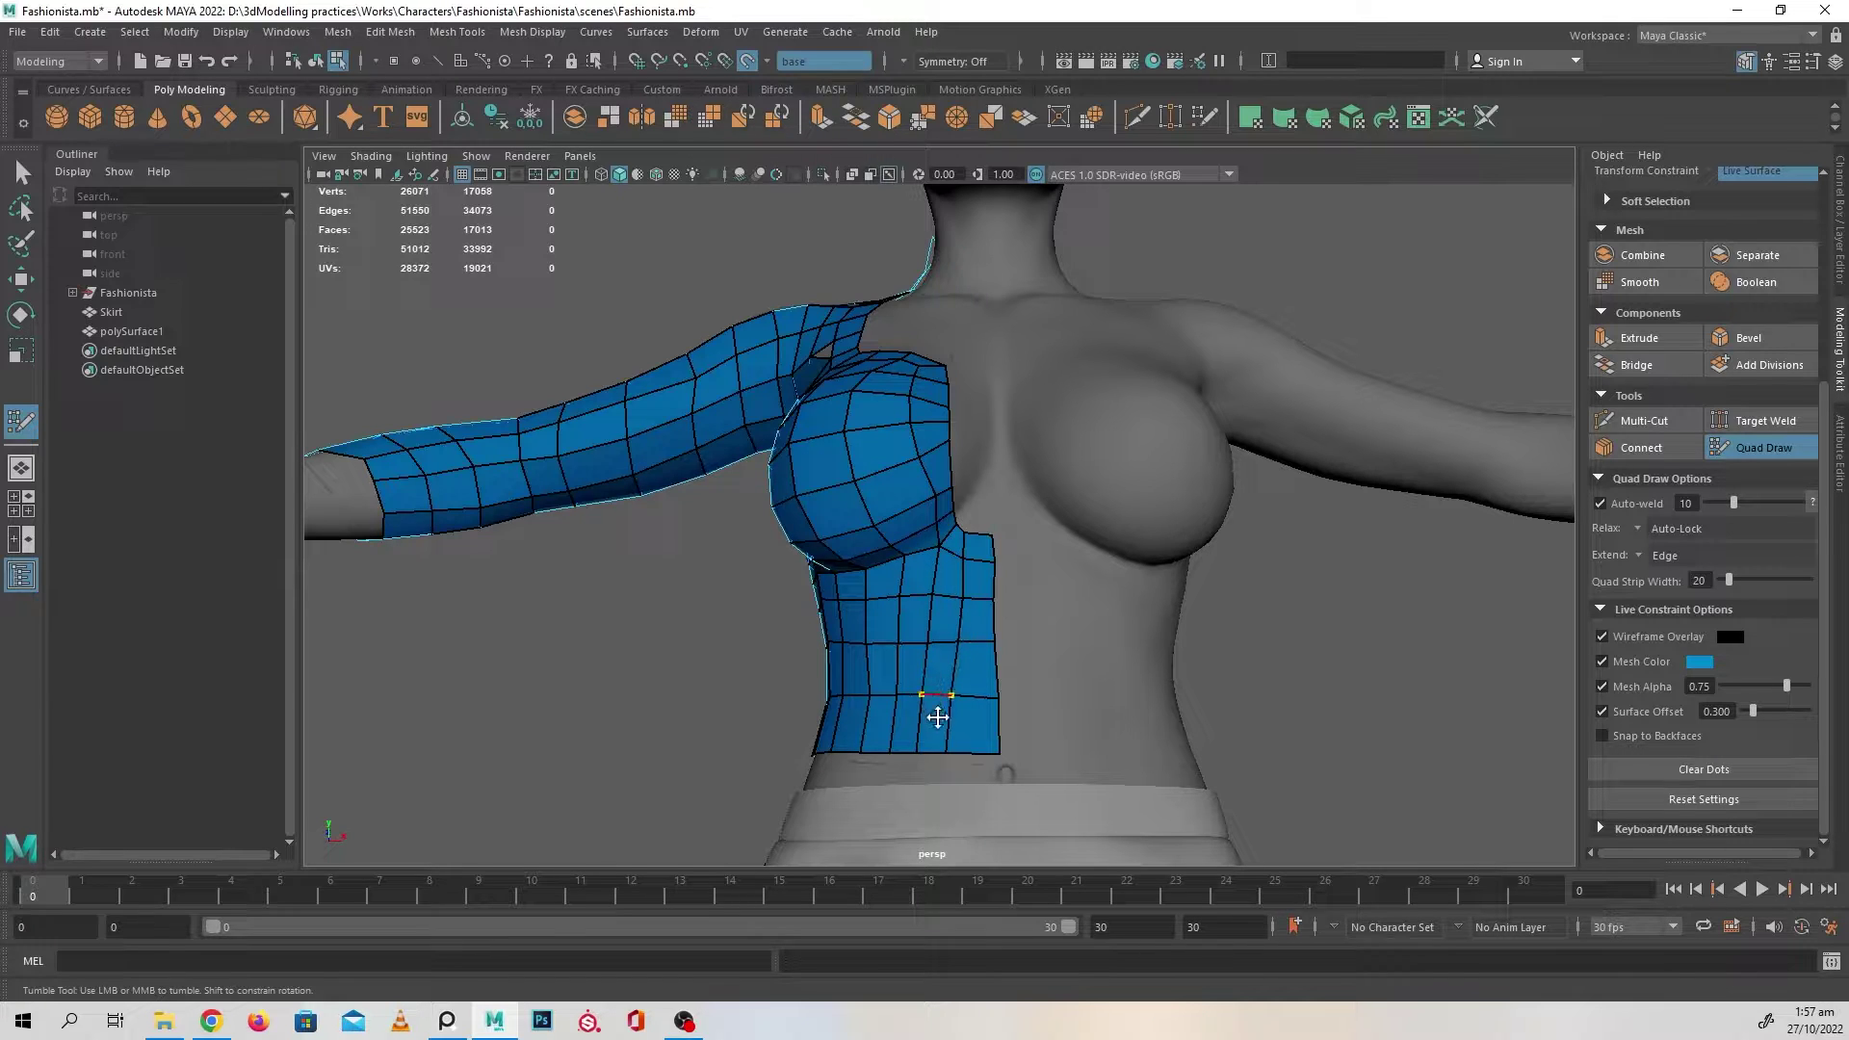
# - Fill the triangular gap between the shoulder strip and the upper breast with quads, relaxing the surrounding mesh
pyautogui.keyDown('alt'); pyautogui.moveTo(859, 597); pyautogui.dragTo(954, 618, button='right'); pyautogui.keyUp('alt')
pyautogui.keyDown('alt'); pyautogui.moveTo(954, 618); pyautogui.dragTo(1015, 652); pyautogui.keyUp('alt')
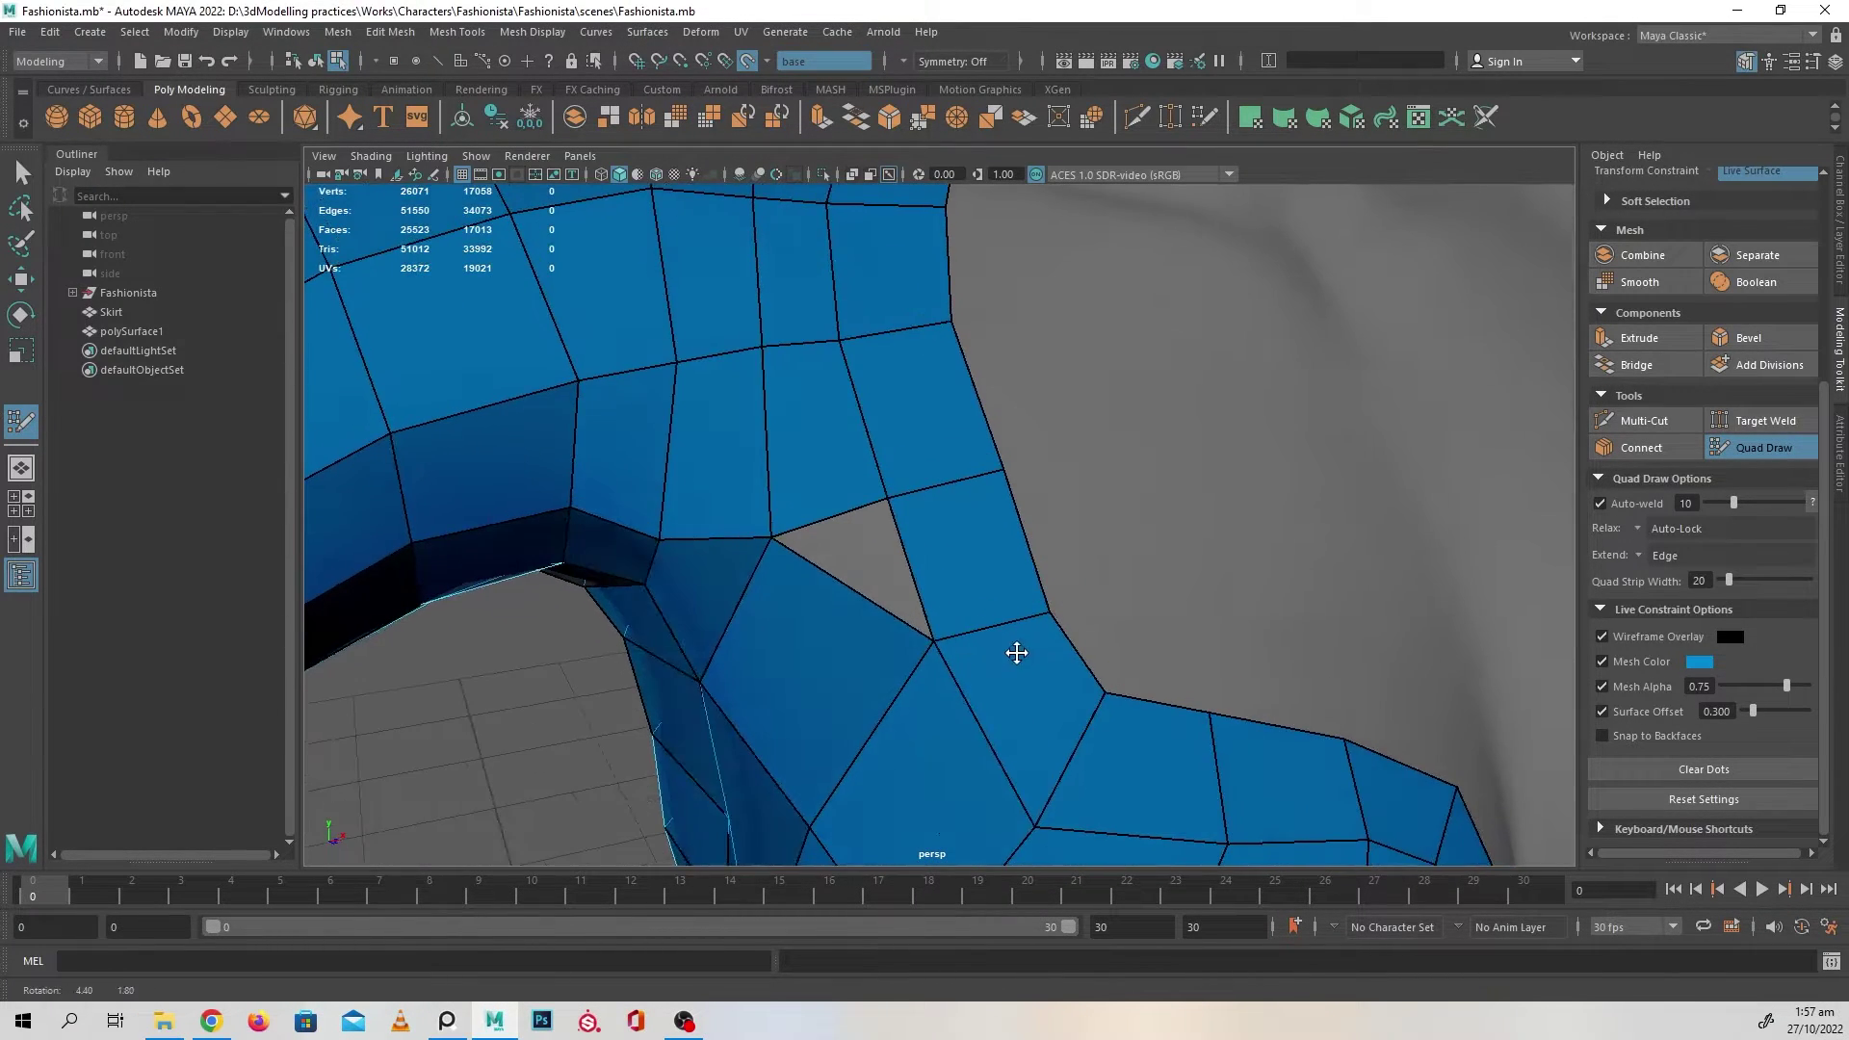
pyautogui.keyDown('shift'); pyautogui.click(869, 601); pyautogui.keyUp('shift')
pyautogui.moveTo(896, 524)
pyautogui.keyDown('shift'); pyautogui.mouseDown()
pyautogui.moveTo(876, 564)
pyautogui.moveTo(777, 520)
pyautogui.moveTo(844, 619)
pyautogui.moveTo(906, 499)
pyautogui.mouseUp(); pyautogui.keyUp('shift')
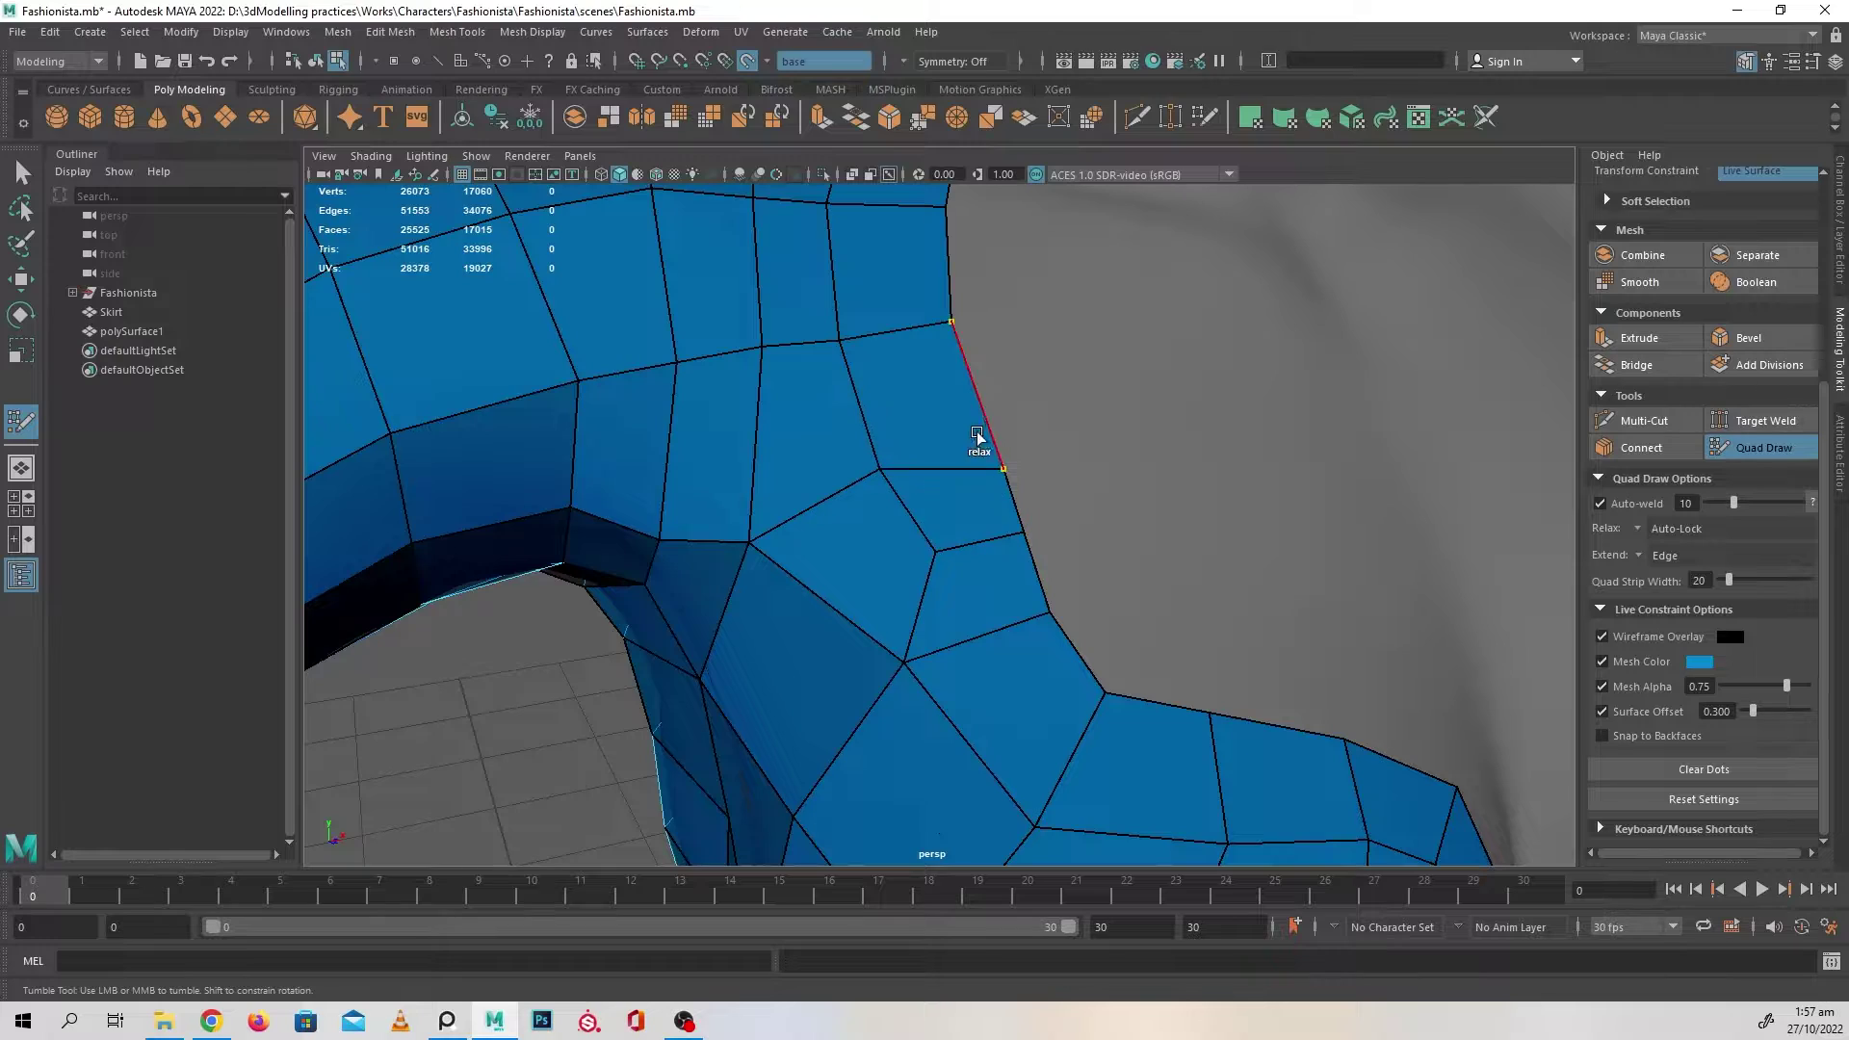
pyautogui.keyDown('shift'); pyautogui.moveTo(977, 435); pyautogui.dragTo(1035, 679); pyautogui.keyUp('shift')
pyautogui.moveTo(1034, 679)
pyautogui.keyDown('alt'); pyautogui.mouseDown()
pyautogui.moveTo(1003, 592)
pyautogui.moveTo(963, 601)
pyautogui.mouseUp(); pyautogui.keyUp('alt')
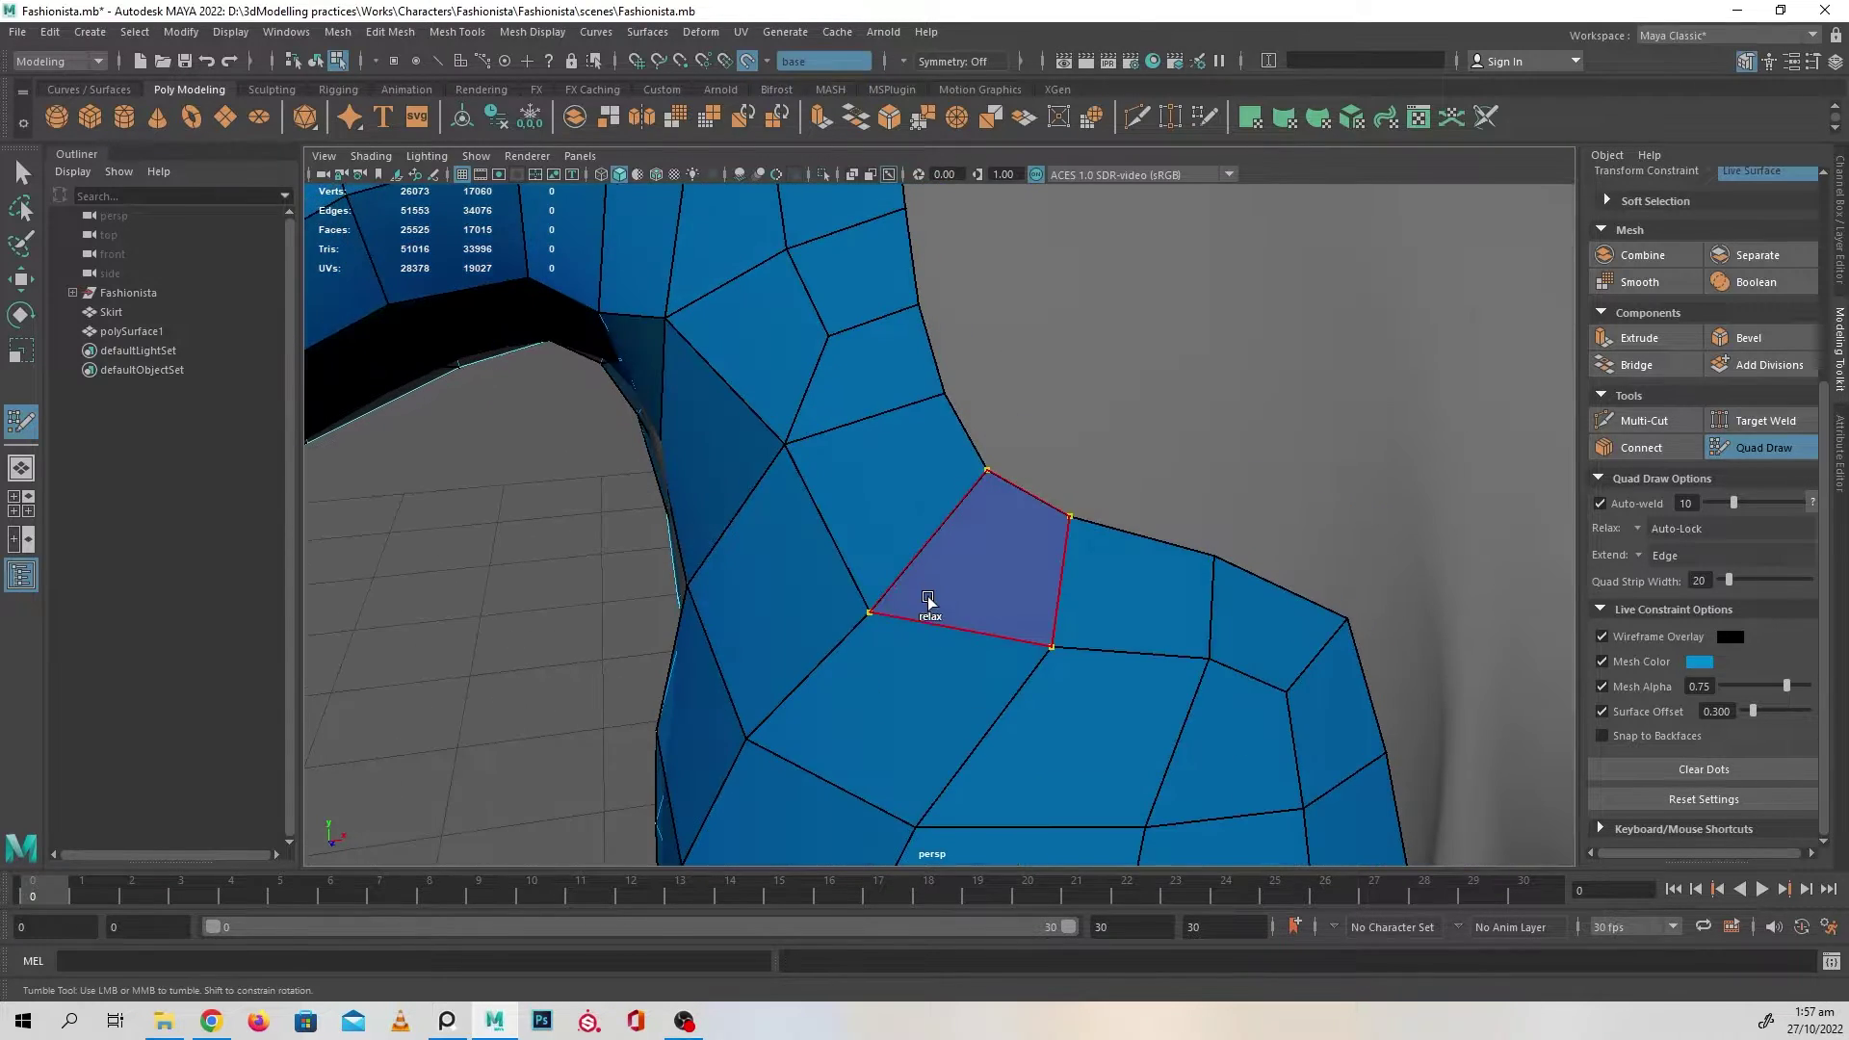
# - Examine the half top's edge flow around the chest, armpit and sleeve from the front and back
pyautogui.keyDown('alt'); pyautogui.moveTo(927, 599); pyautogui.dragTo(859, 623, button='right'); pyautogui.keyUp('alt')
pyautogui.keyDown('alt'); pyautogui.moveTo(858, 624); pyautogui.dragTo(797, 594); pyautogui.keyUp('alt')
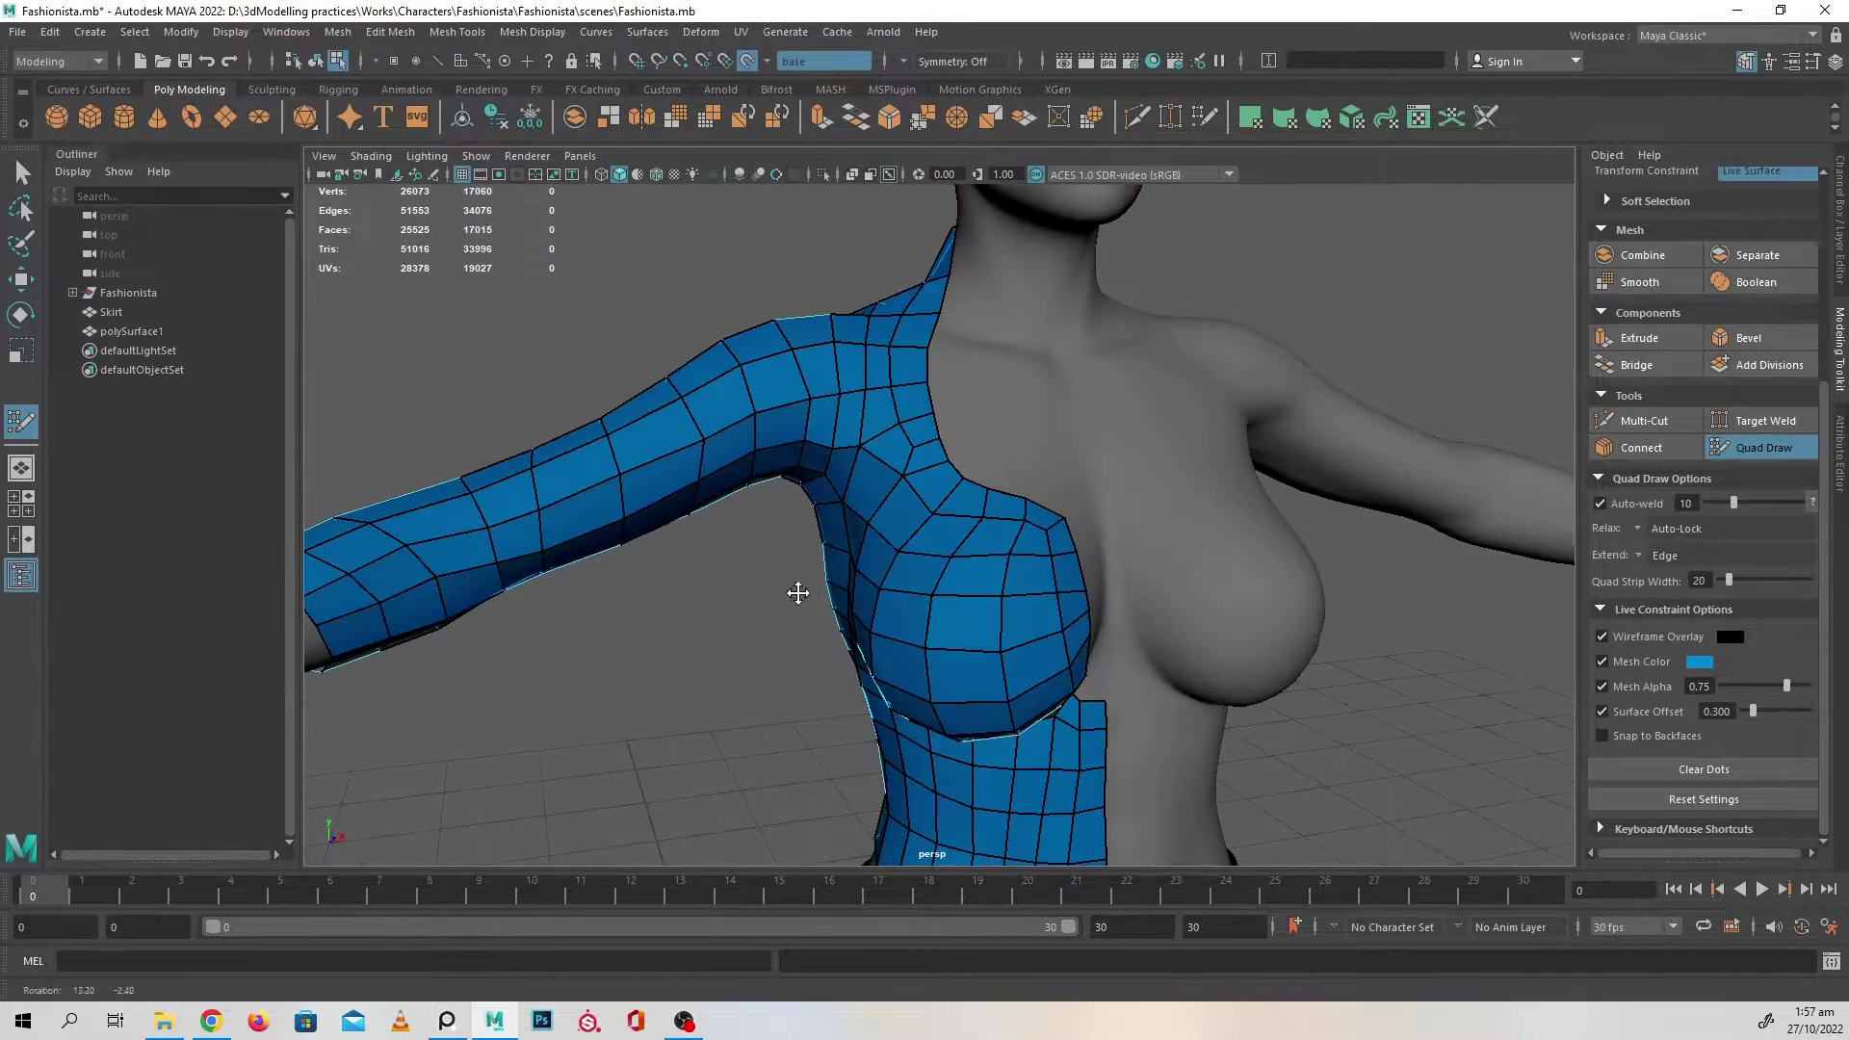
pyautogui.keyDown('alt'); pyautogui.moveTo(914, 595); pyautogui.dragTo(979, 607); pyautogui.keyUp('alt')
pyautogui.keyDown('alt'); pyautogui.moveTo(978, 607); pyautogui.dragTo(1033, 585, button='right'); pyautogui.keyUp('alt')
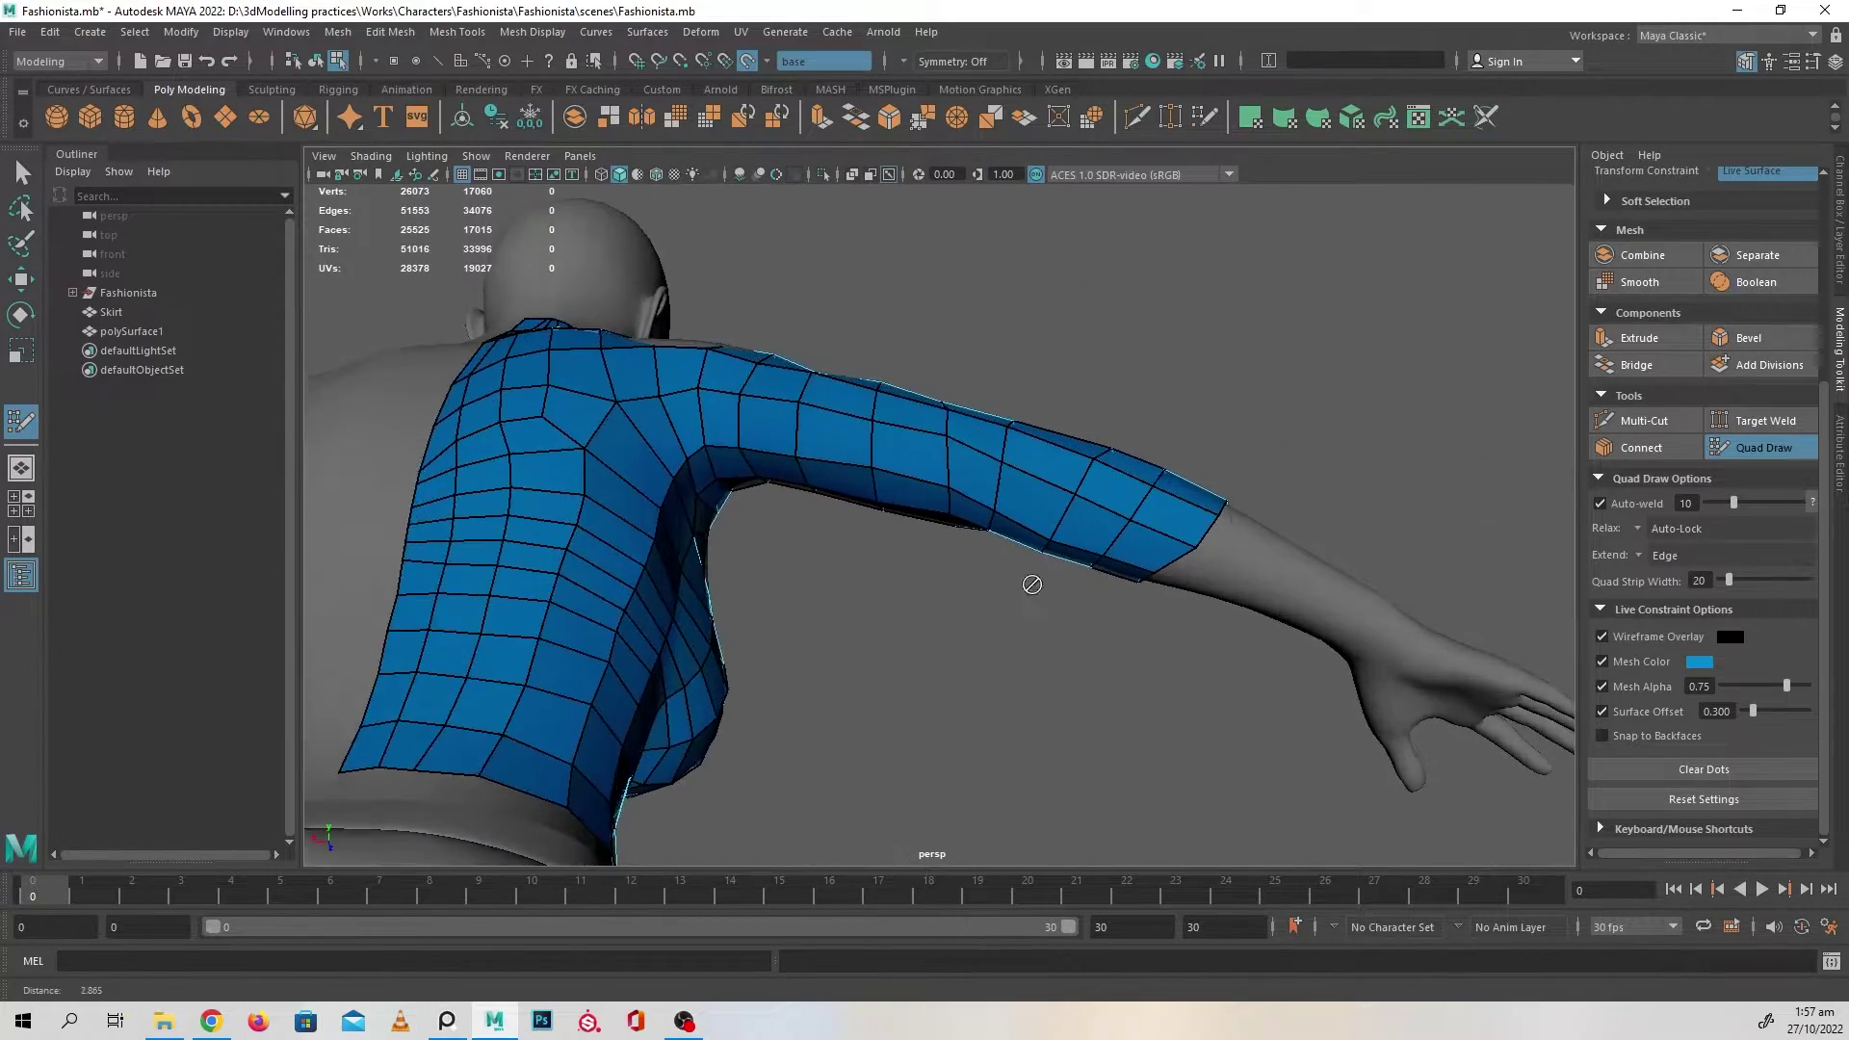
pyautogui.keyDown('alt'); pyautogui.moveTo(1032, 585); pyautogui.dragTo(987, 668); pyautogui.keyUp('alt')
pyautogui.keyDown('ctrl'); pyautogui.click(933, 521); pyautogui.keyUp('ctrl')
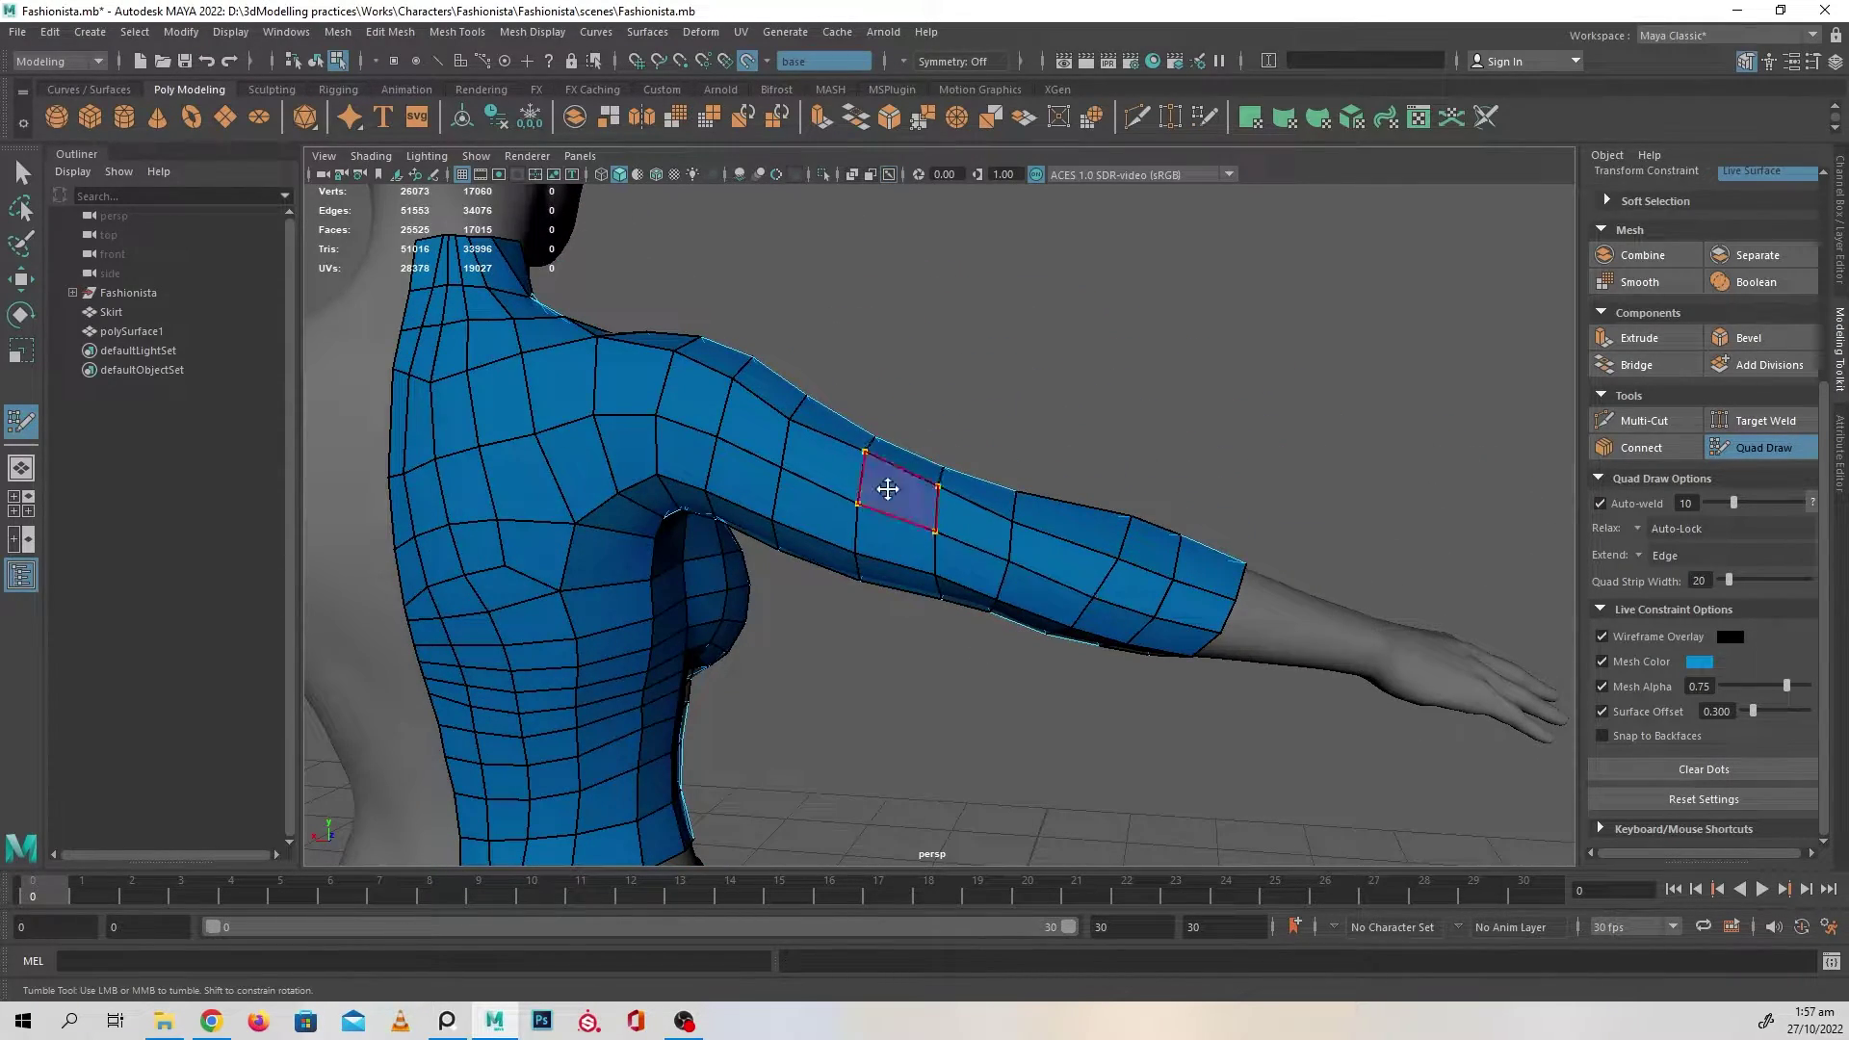
pyautogui.moveTo(887, 490)
pyautogui.keyDown('alt'); pyautogui.mouseDown()
pyautogui.moveTo(780, 453)
pyautogui.moveTo(694, 470)
pyautogui.mouseUp(); pyautogui.keyUp('alt')
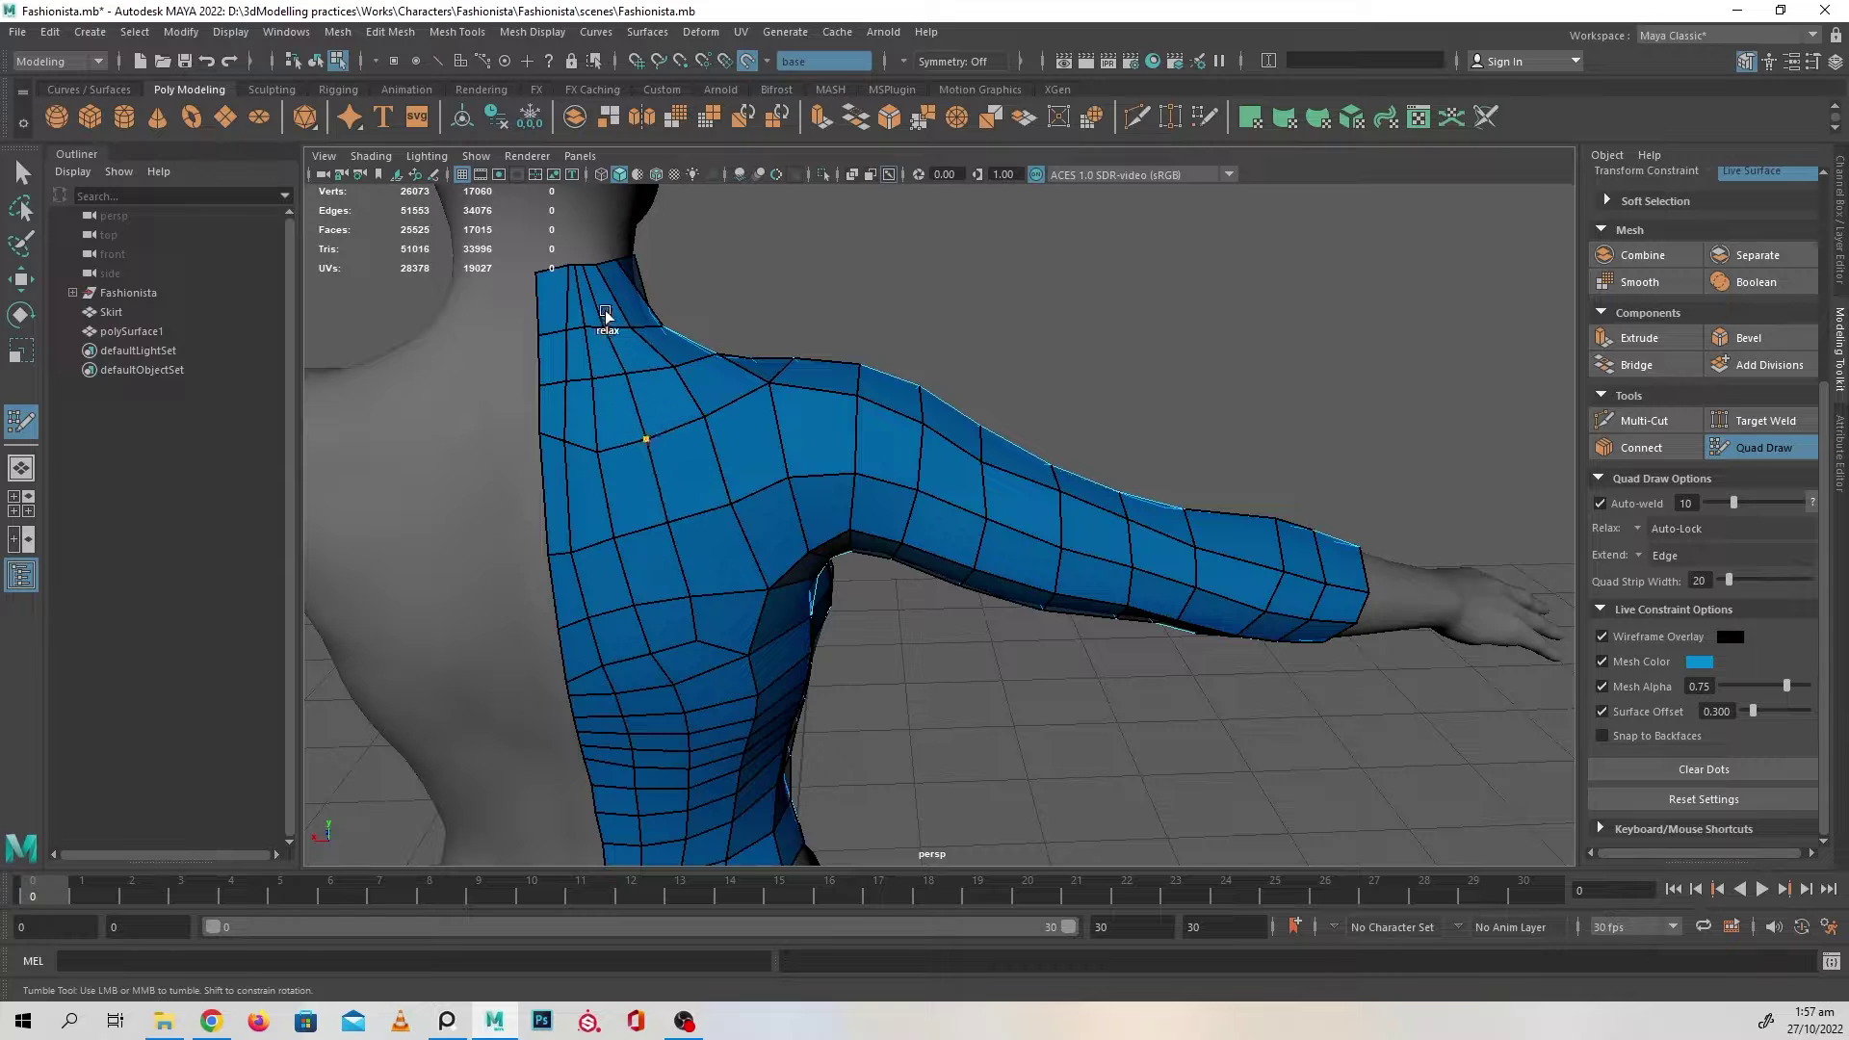
# - Reposition the vertices along the back neckline and the row below it so the collar quads are evenly spaced
pyautogui.keyDown('alt'); pyautogui.moveTo(668, 318); pyautogui.dragTo(850, 545, button='middle'); pyautogui.keyUp('alt')
pyautogui.keyDown('alt'); pyautogui.moveTo(850, 545); pyautogui.dragTo(966, 569, button='right'); pyautogui.keyUp('alt')
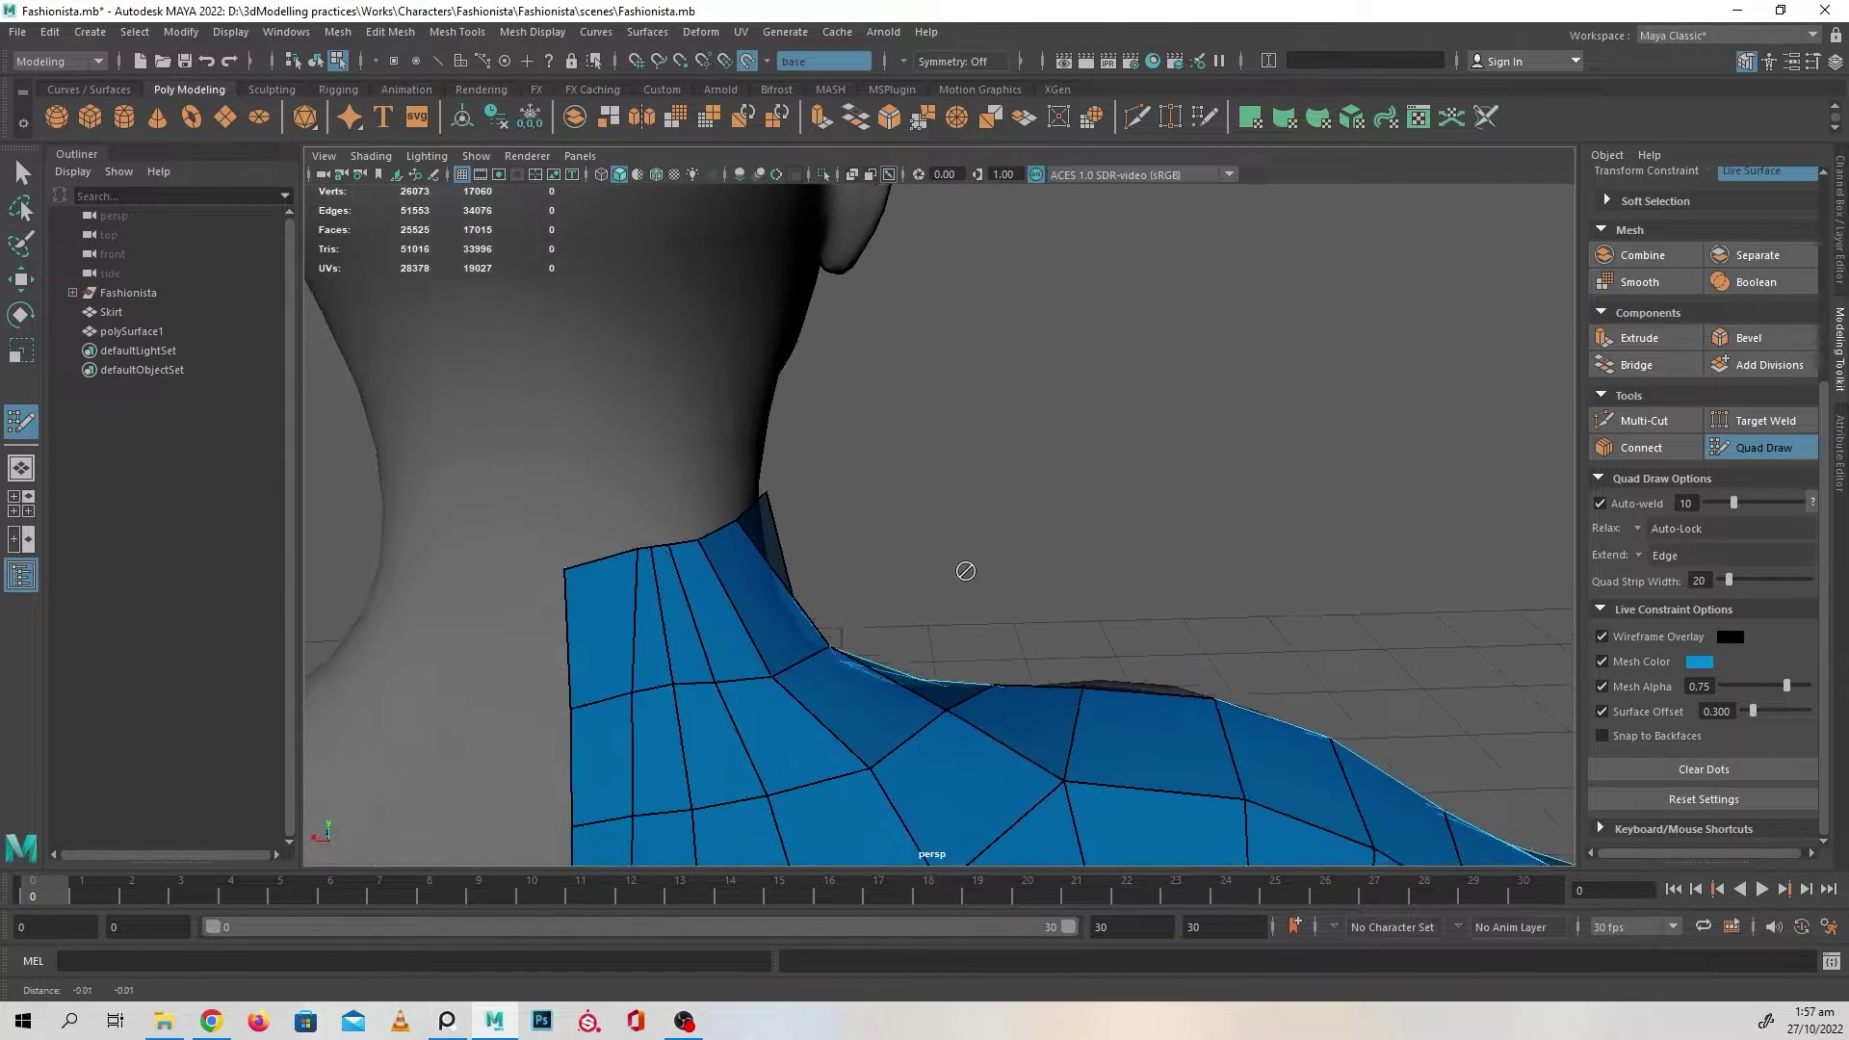
pyautogui.keyDown('alt'); pyautogui.moveTo(966, 569); pyautogui.dragTo(867, 573); pyautogui.keyUp('alt')
pyautogui.keyDown('alt'); pyautogui.moveTo(867, 573); pyautogui.dragTo(933, 537, button='middle'); pyautogui.keyUp('alt')
pyautogui.moveTo(931, 537)
pyautogui.keyDown('alt'); pyautogui.mouseDown()
pyautogui.moveTo(825, 536)
pyautogui.moveTo(731, 504)
pyautogui.mouseUp(); pyautogui.keyUp('alt')
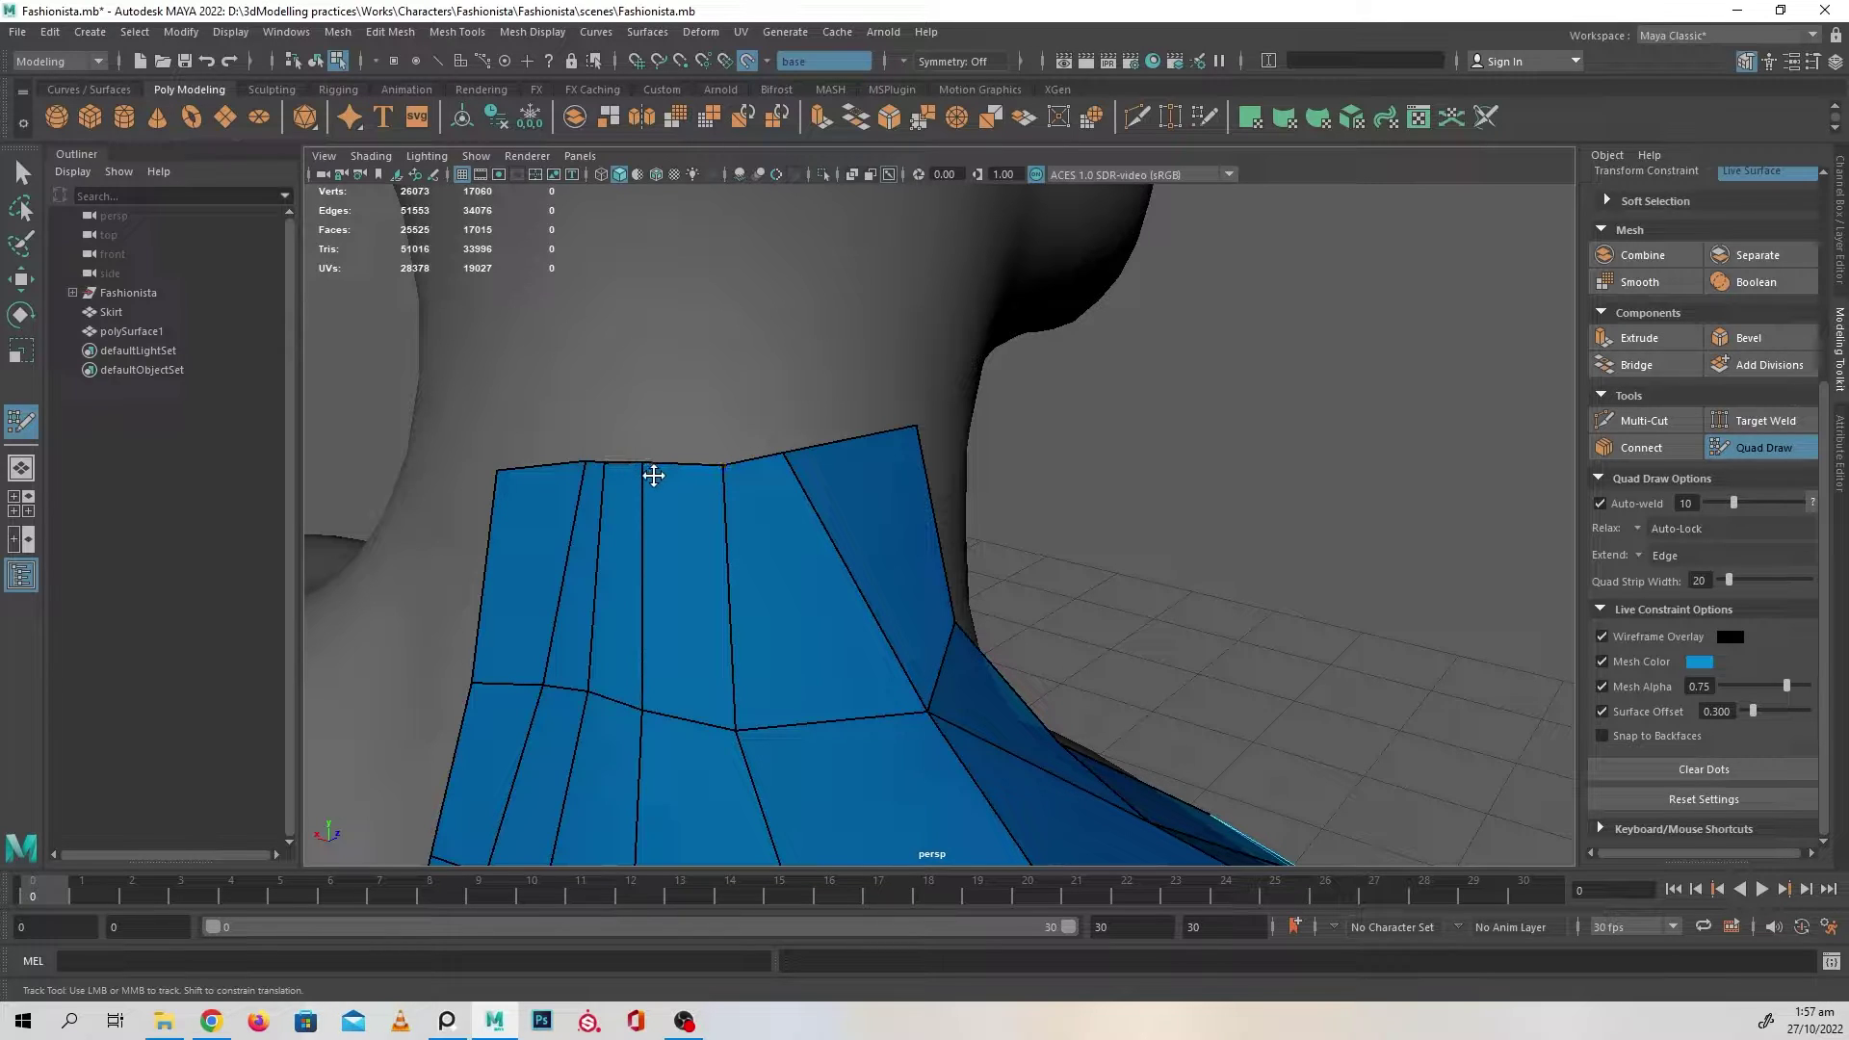
pyautogui.moveTo(589, 471); pyautogui.dragTo(574, 473)
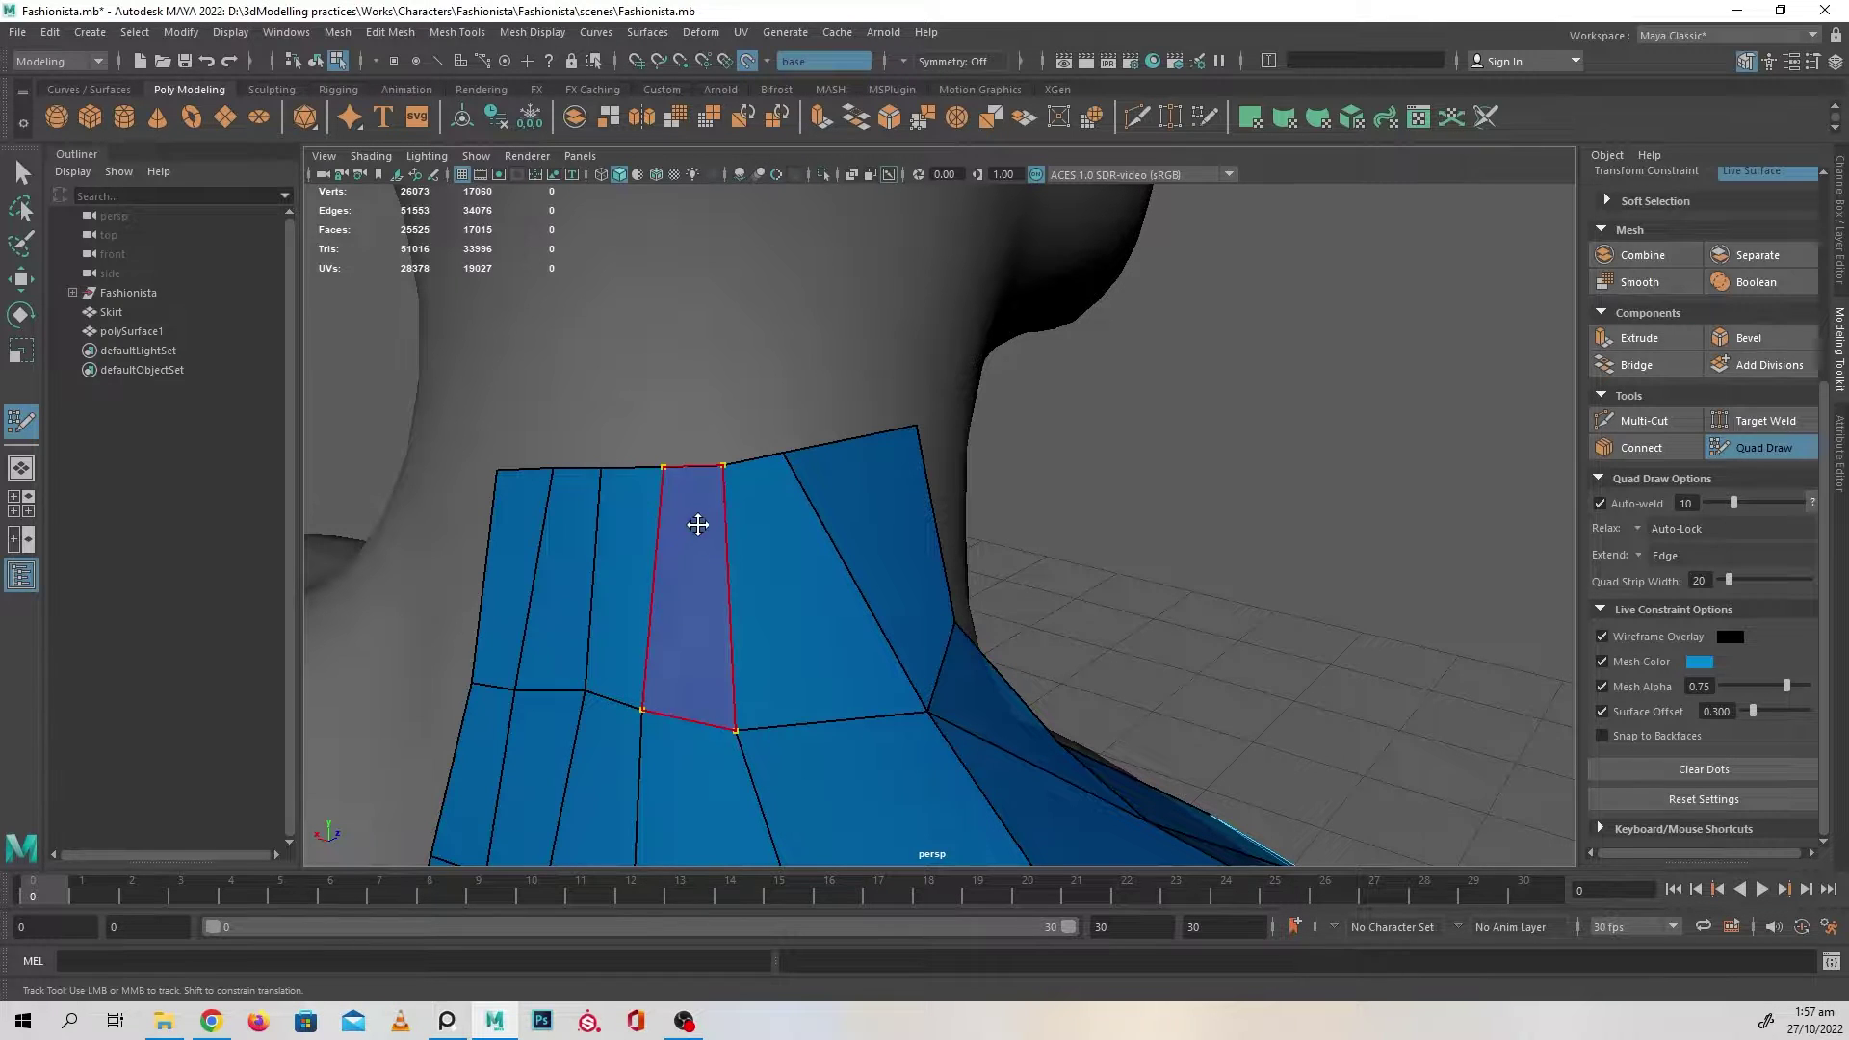
pyautogui.keyDown('alt'); pyautogui.moveTo(643, 731); pyautogui.dragTo(690, 668, button='middle'); pyautogui.keyUp('alt')
pyautogui.moveTo(703, 643); pyautogui.dragTo(817, 661)
# - Even out the neckline vertices on the side of the neck and relax the quads down towards the shoulder
pyautogui.keyDown('alt'); pyautogui.moveTo(836, 703); pyautogui.dragTo(965, 628, button='middle'); pyautogui.keyUp('alt')
pyautogui.moveTo(872, 592)
pyautogui.keyDown('shift'); pyautogui.mouseDown()
pyautogui.moveTo(730, 536)
pyautogui.moveTo(755, 630)
pyautogui.moveTo(867, 524)
pyautogui.moveTo(970, 508)
pyautogui.moveTo(822, 531)
pyautogui.mouseUp(); pyautogui.keyUp('shift')
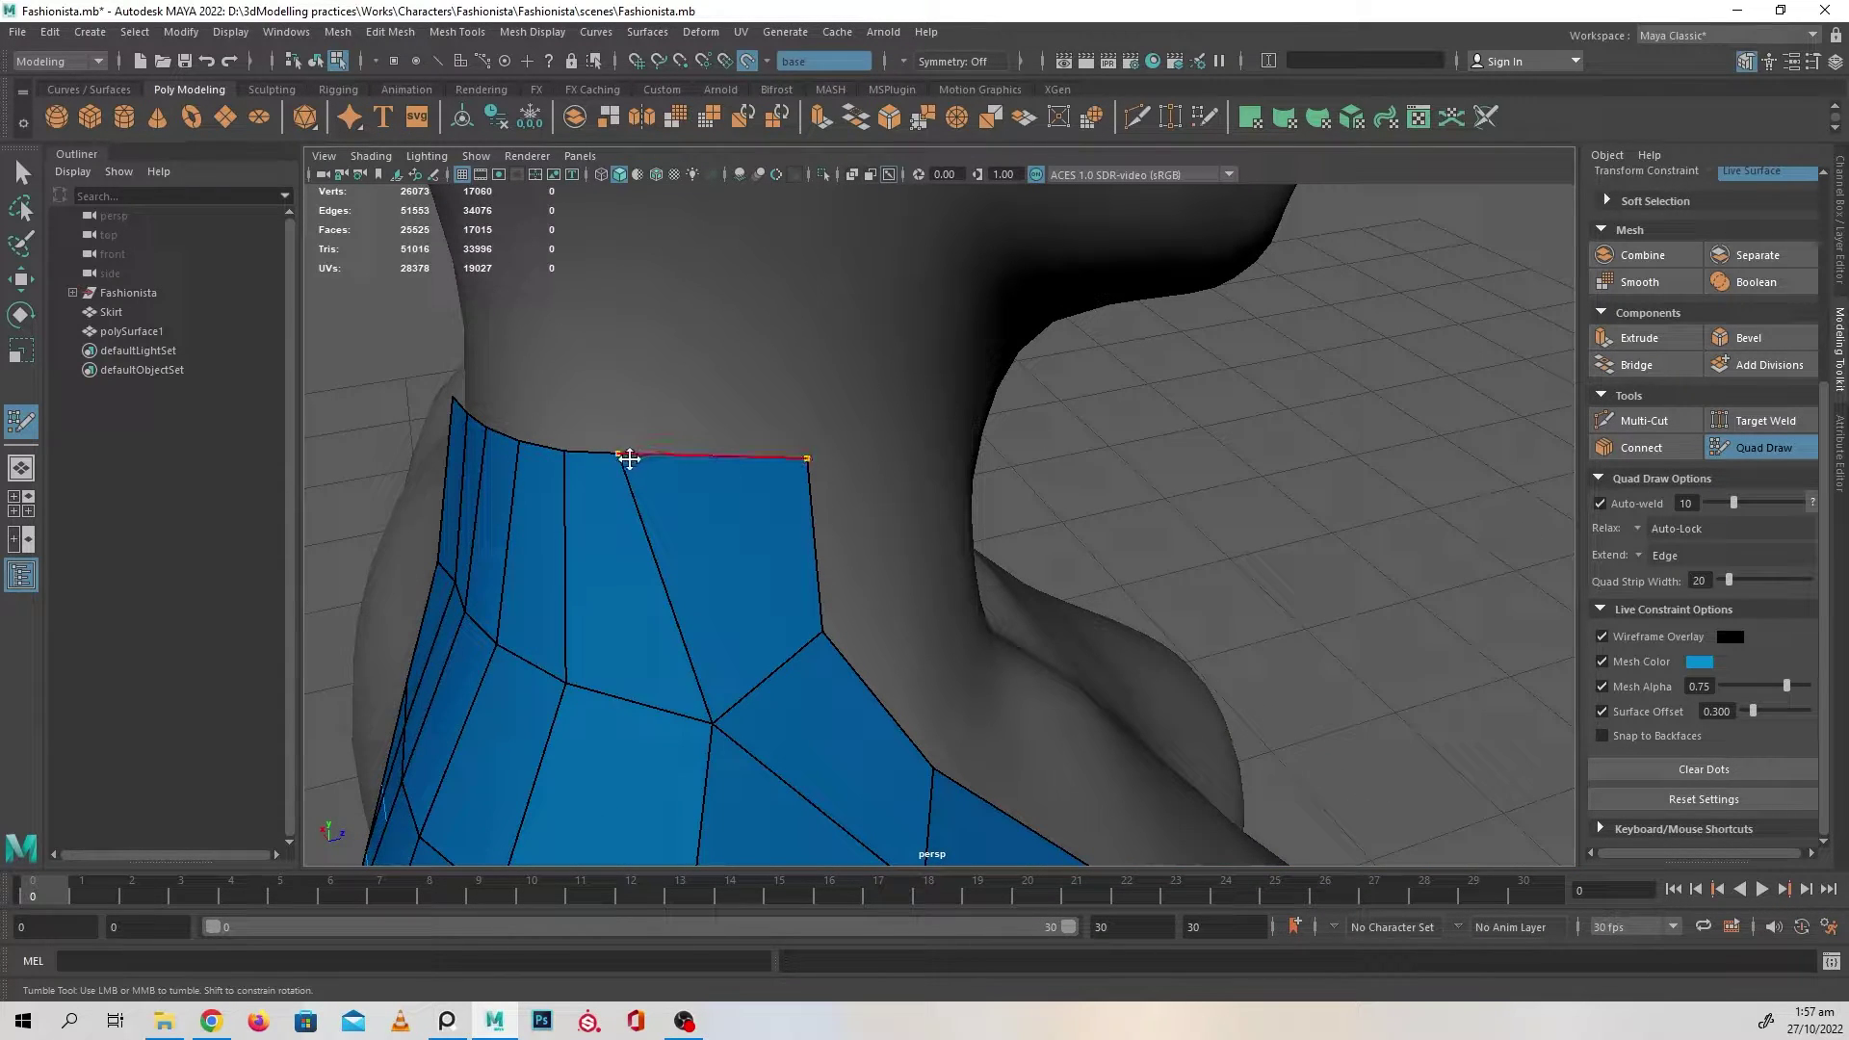
pyautogui.moveTo(629, 458); pyautogui.dragTo(701, 466)
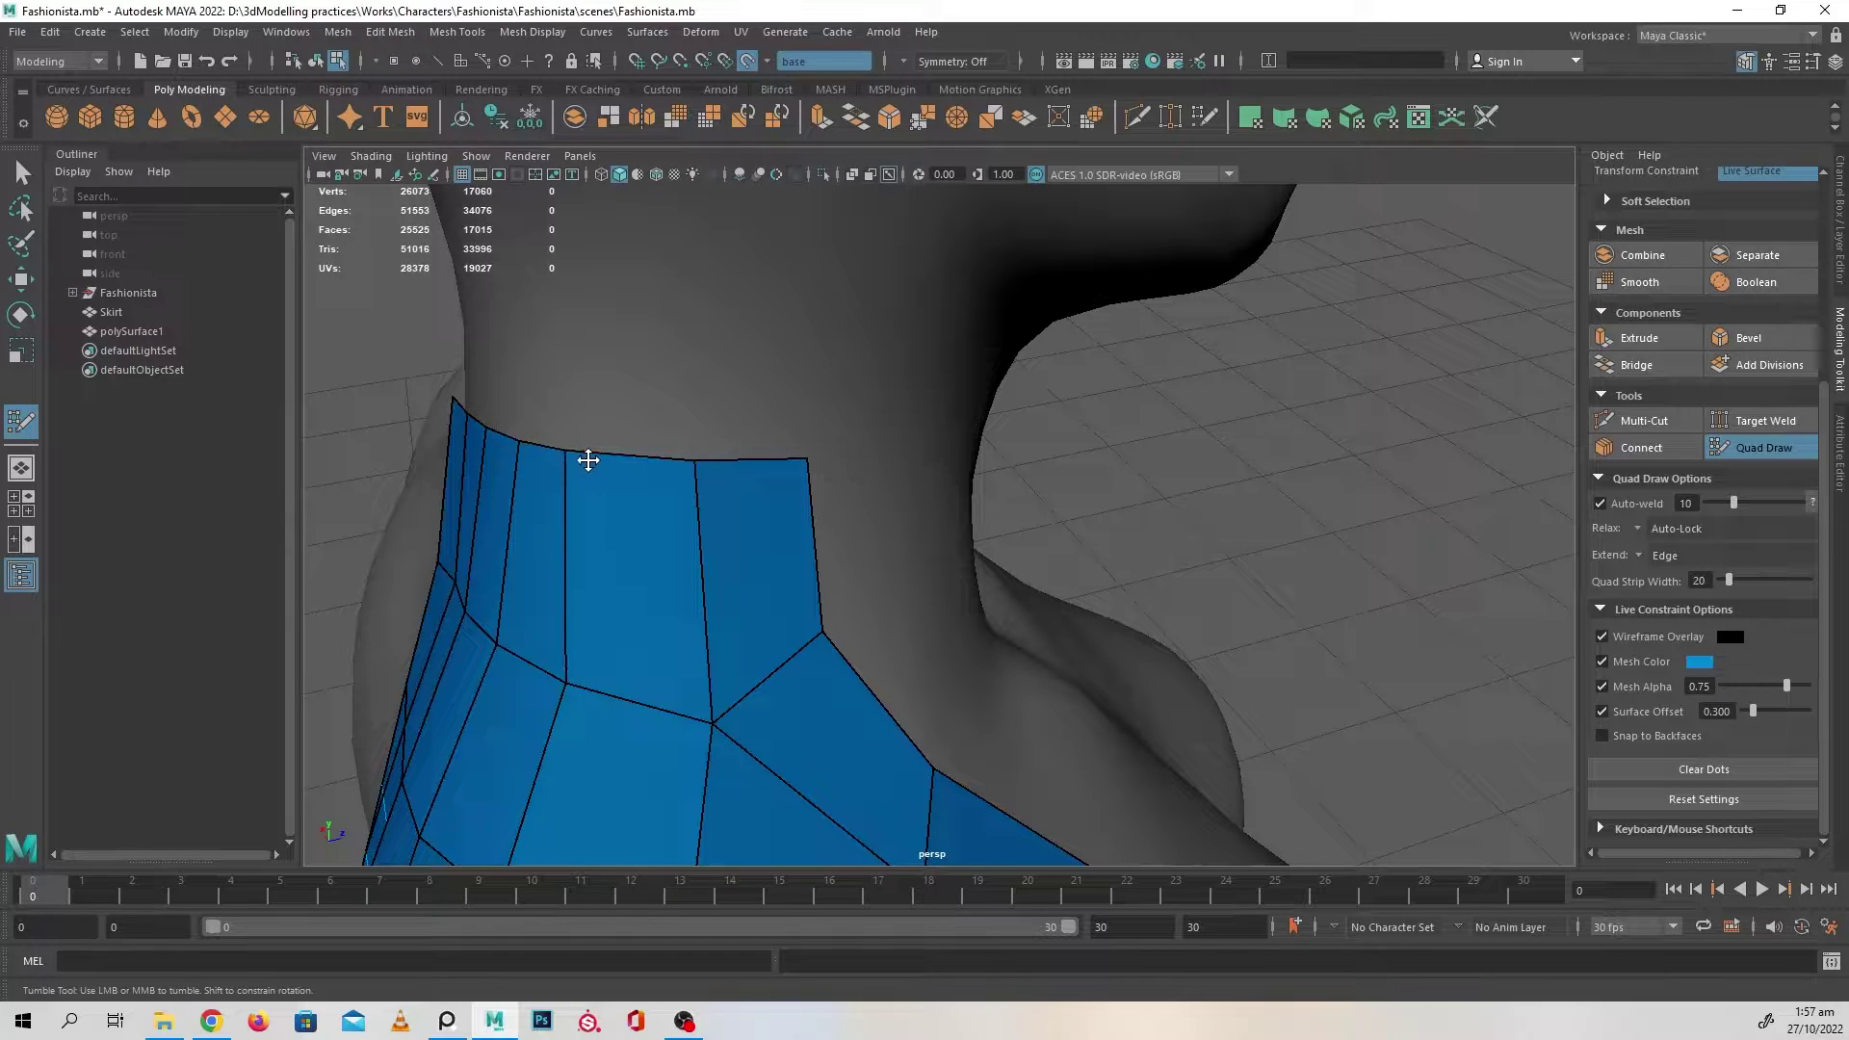
pyautogui.moveTo(564, 685); pyautogui.dragTo(590, 685)
pyautogui.keyDown('alt'); pyautogui.moveTo(665, 706); pyautogui.dragTo(866, 582, button='middle'); pyautogui.keyUp('alt')
pyautogui.keyDown('alt'); pyautogui.moveTo(867, 583); pyautogui.dragTo(748, 618, button='right'); pyautogui.keyUp('alt')
pyautogui.moveTo(748, 626)
pyautogui.keyDown('shift'); pyautogui.mouseDown()
pyautogui.moveTo(775, 672)
pyautogui.moveTo(875, 710)
pyautogui.moveTo(850, 652)
pyautogui.moveTo(733, 674)
pyautogui.mouseUp(); pyautogui.keyUp('shift')
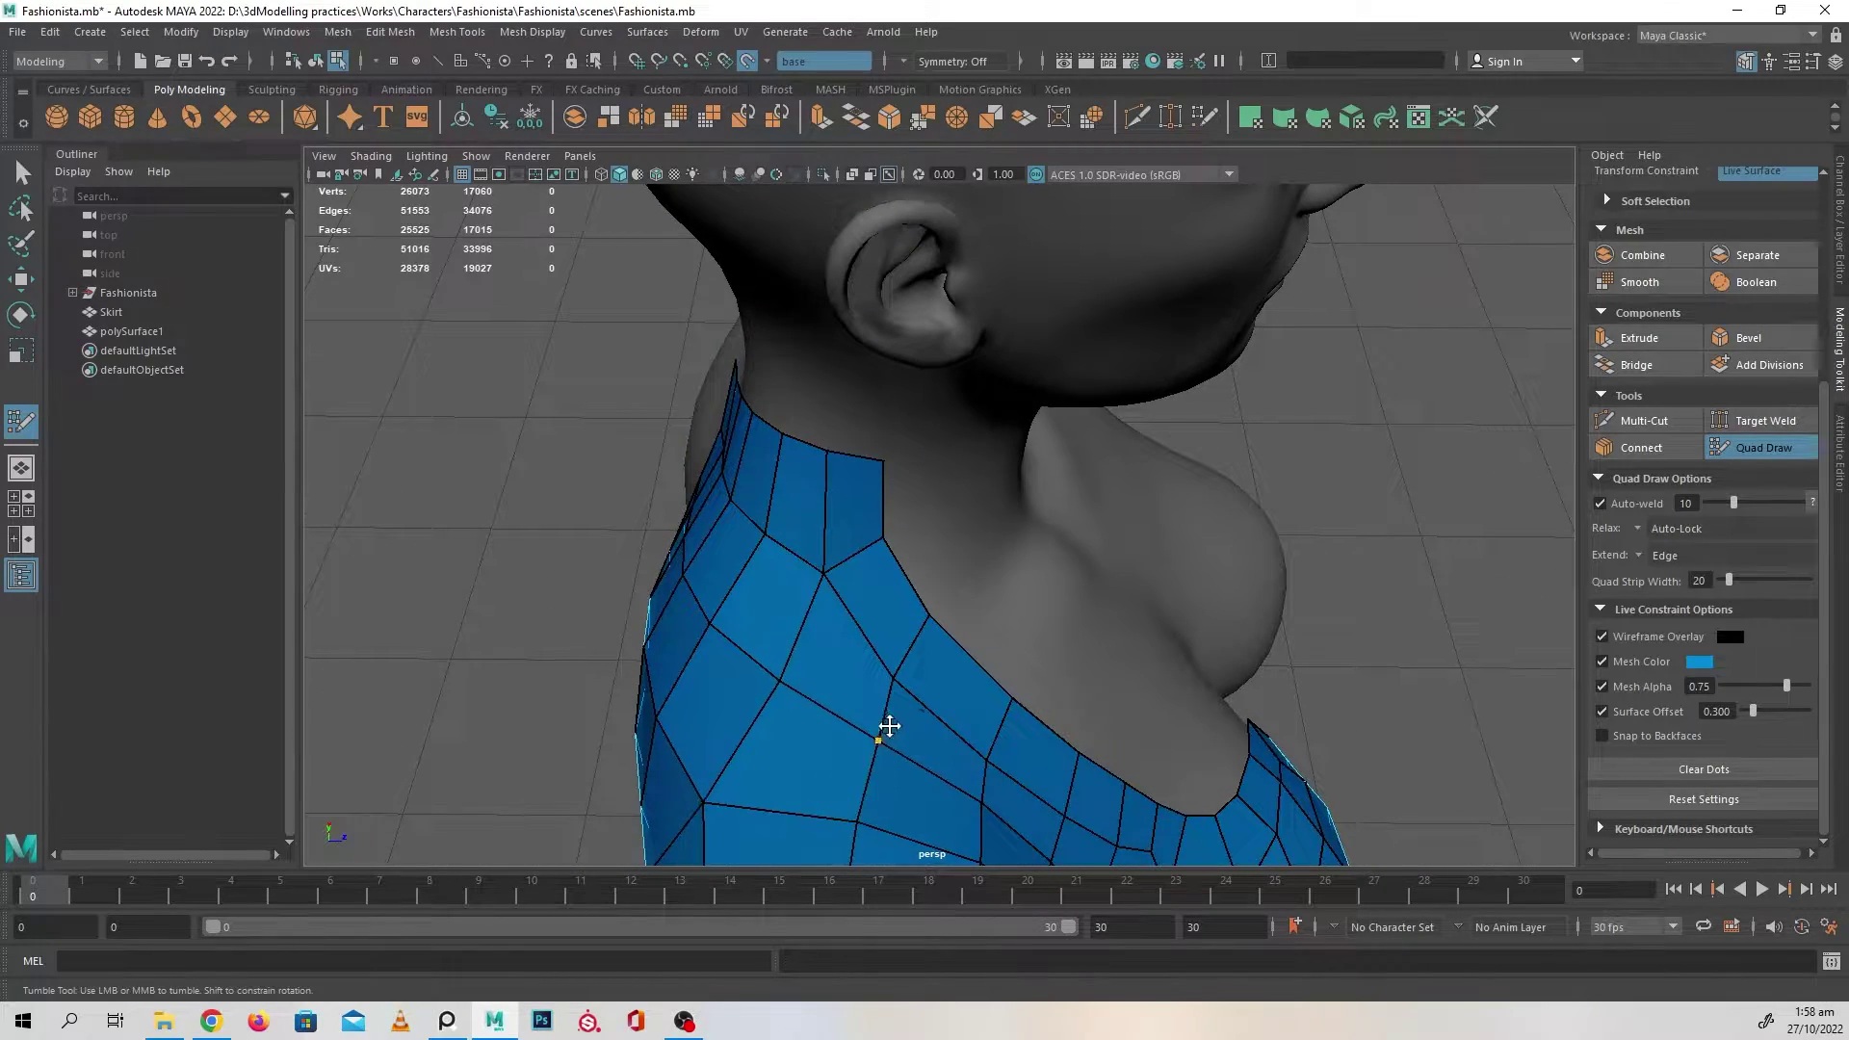
# - Exit Quad Draw and turn off the live surface on the body, returning to whole-object selection
pyautogui.keyDown('alt'); pyautogui.moveTo(887, 726); pyautogui.dragTo(915, 597, button='middle'); pyautogui.keyUp('alt')
pyautogui.keyDown('alt'); pyautogui.moveTo(915, 597); pyautogui.dragTo(661, 578, button='right'); pyautogui.keyUp('alt')
pyautogui.keyDown('alt'); pyautogui.moveTo(964, 699); pyautogui.dragTo(751, 639); pyautogui.keyUp('alt')
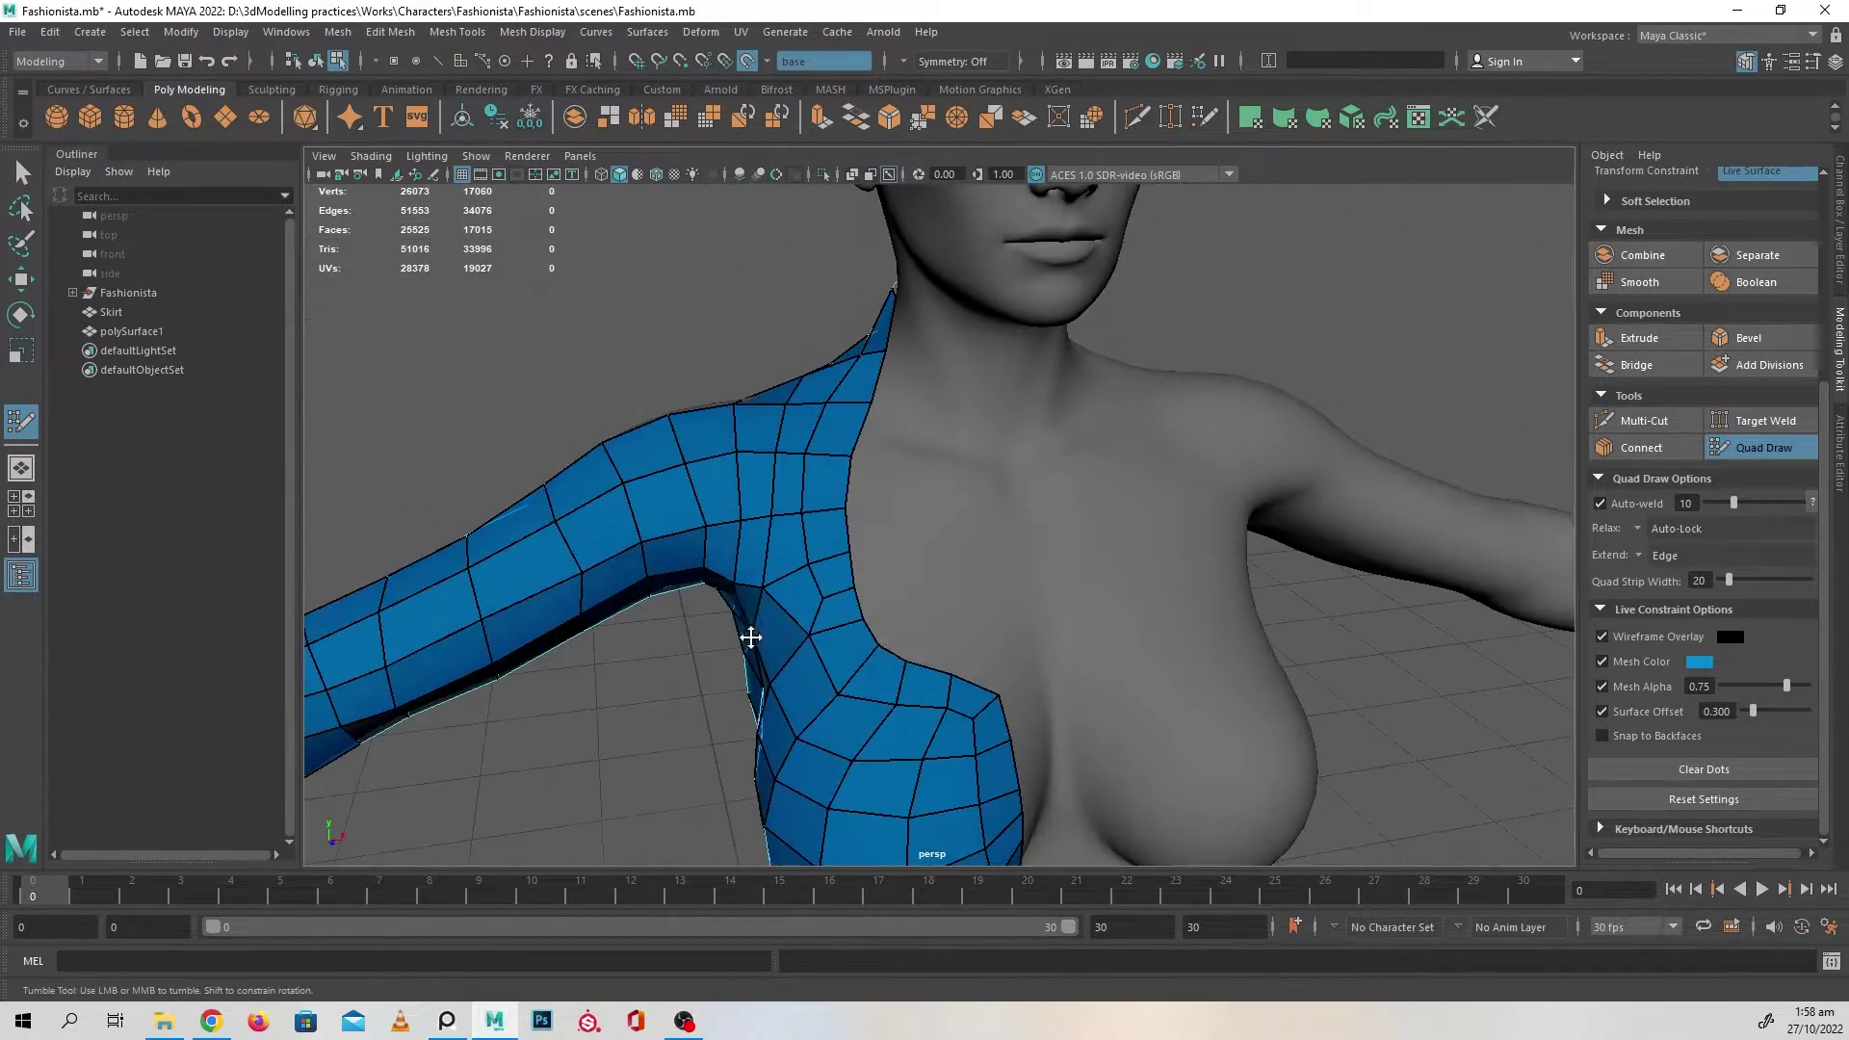
pyautogui.moveTo(751, 640)
pyautogui.keyDown('alt'); pyautogui.mouseDown(button='right')
pyautogui.moveTo(739, 619)
pyautogui.moveTo(757, 604)
pyautogui.moveTo(761, 630)
pyautogui.mouseUp(button='right'); pyautogui.keyUp('alt')
pyautogui.keyDown('alt'); pyautogui.moveTo(872, 635); pyautogui.dragTo(871, 574); pyautogui.keyUp('alt')
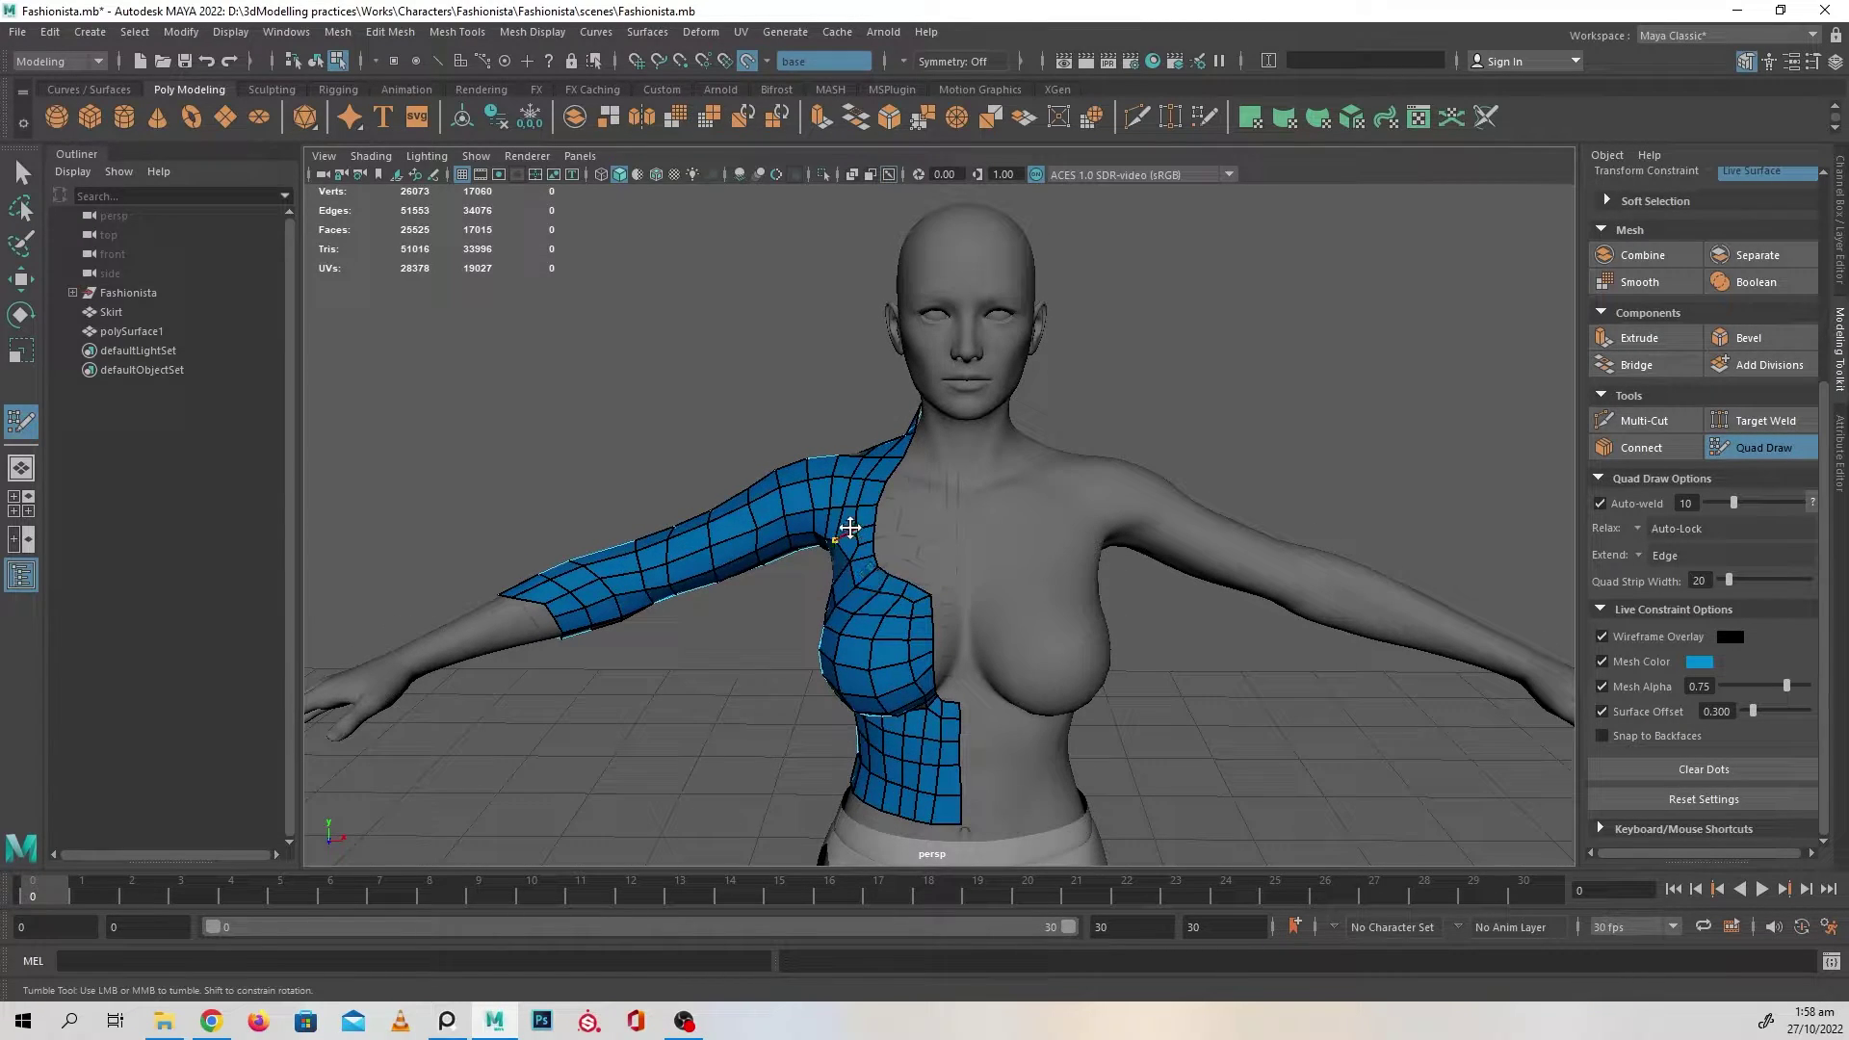
pyautogui.press('w')
pyautogui.keyDown('alt'); pyautogui.moveTo(1062, 451); pyautogui.dragTo(1069, 502); pyautogui.keyUp('alt')
pyautogui.keyDown('alt'); pyautogui.moveTo(700, 302); pyautogui.dragTo(778, 306); pyautogui.keyUp('alt')
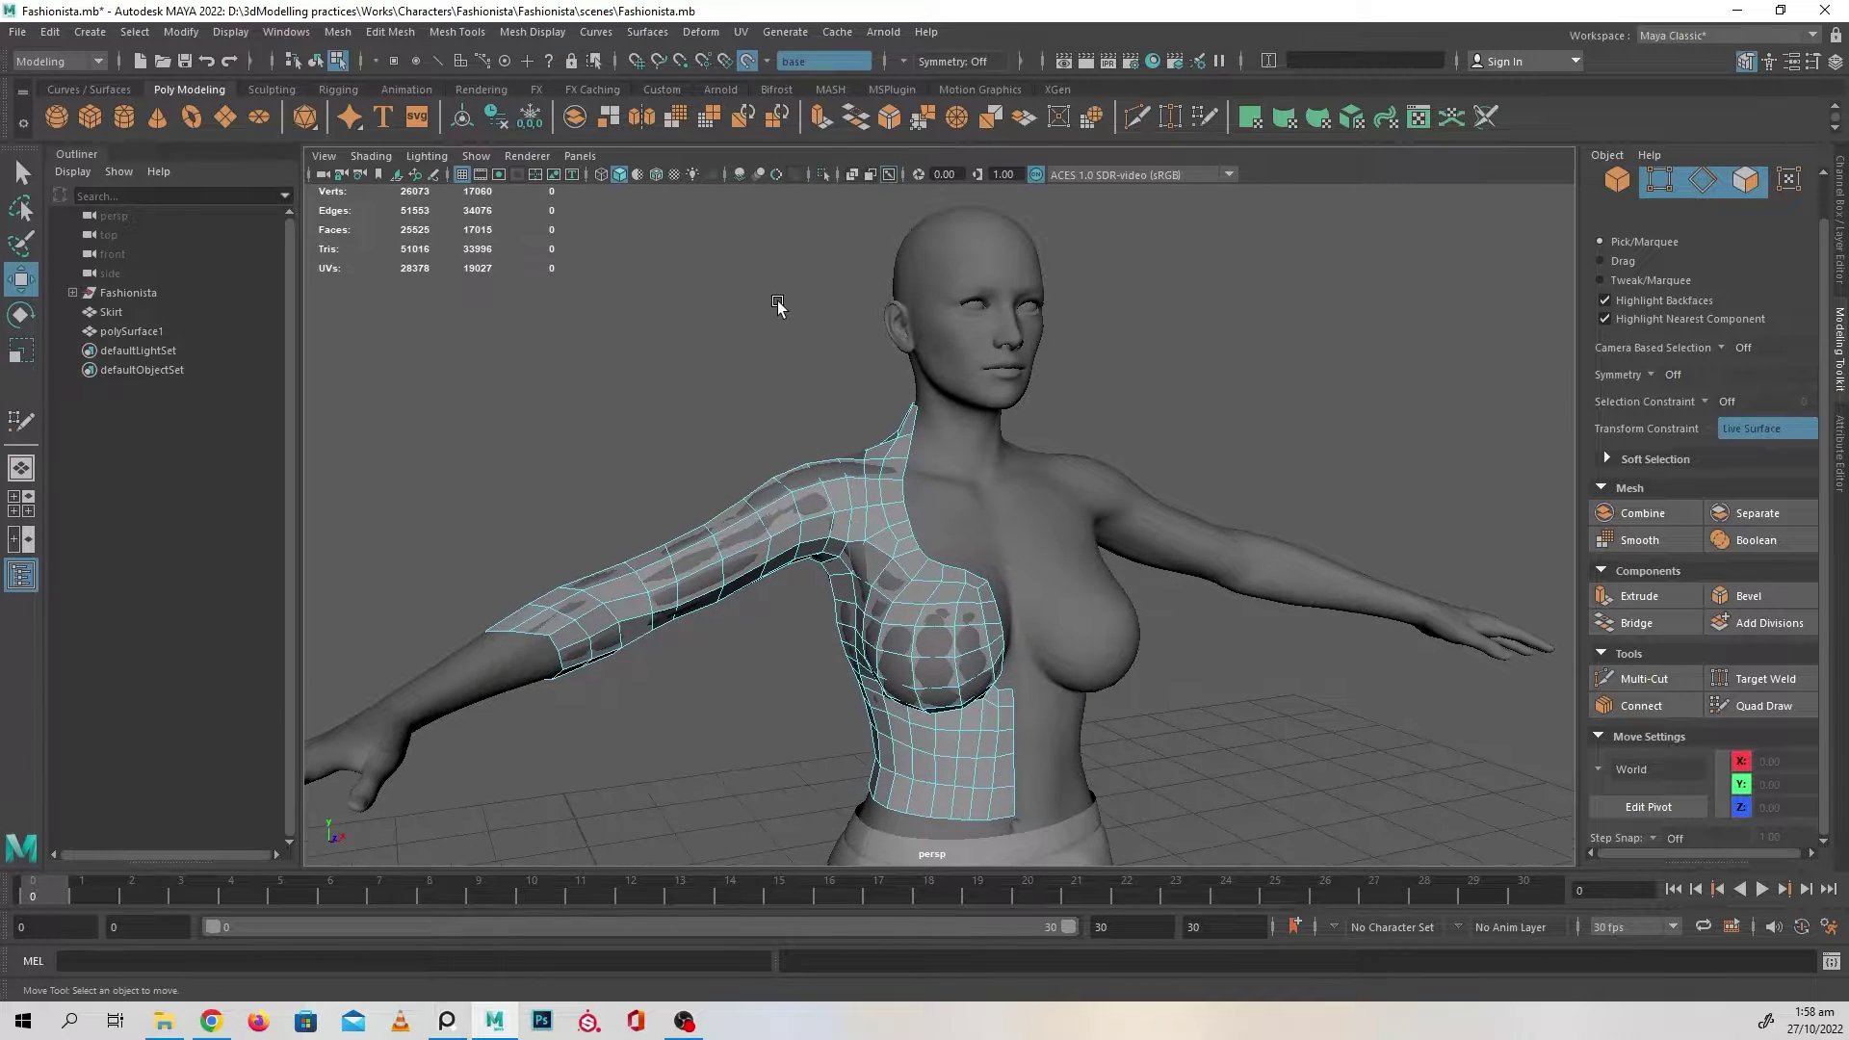
pyautogui.click(747, 63)
pyautogui.scroll(3, 814, 385)
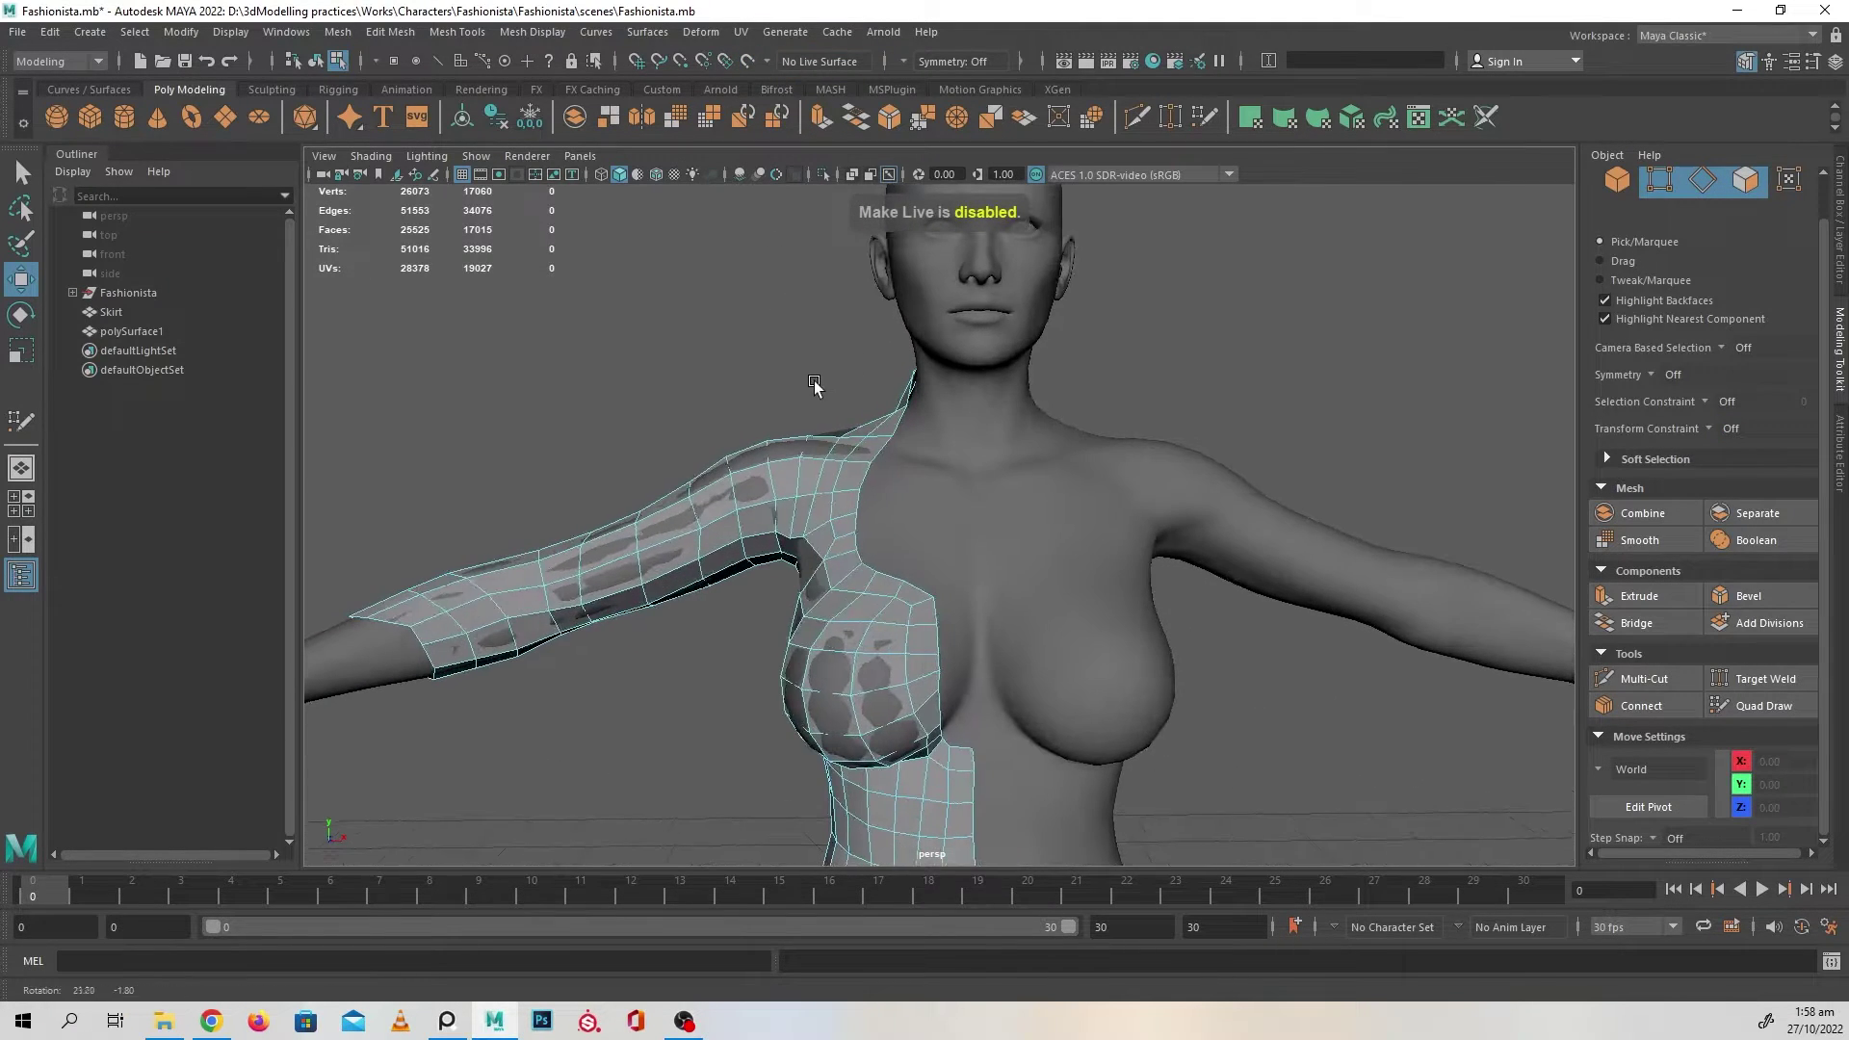
pyautogui.moveTo(836, 456); pyautogui.dragTo(891, 434, button='right')
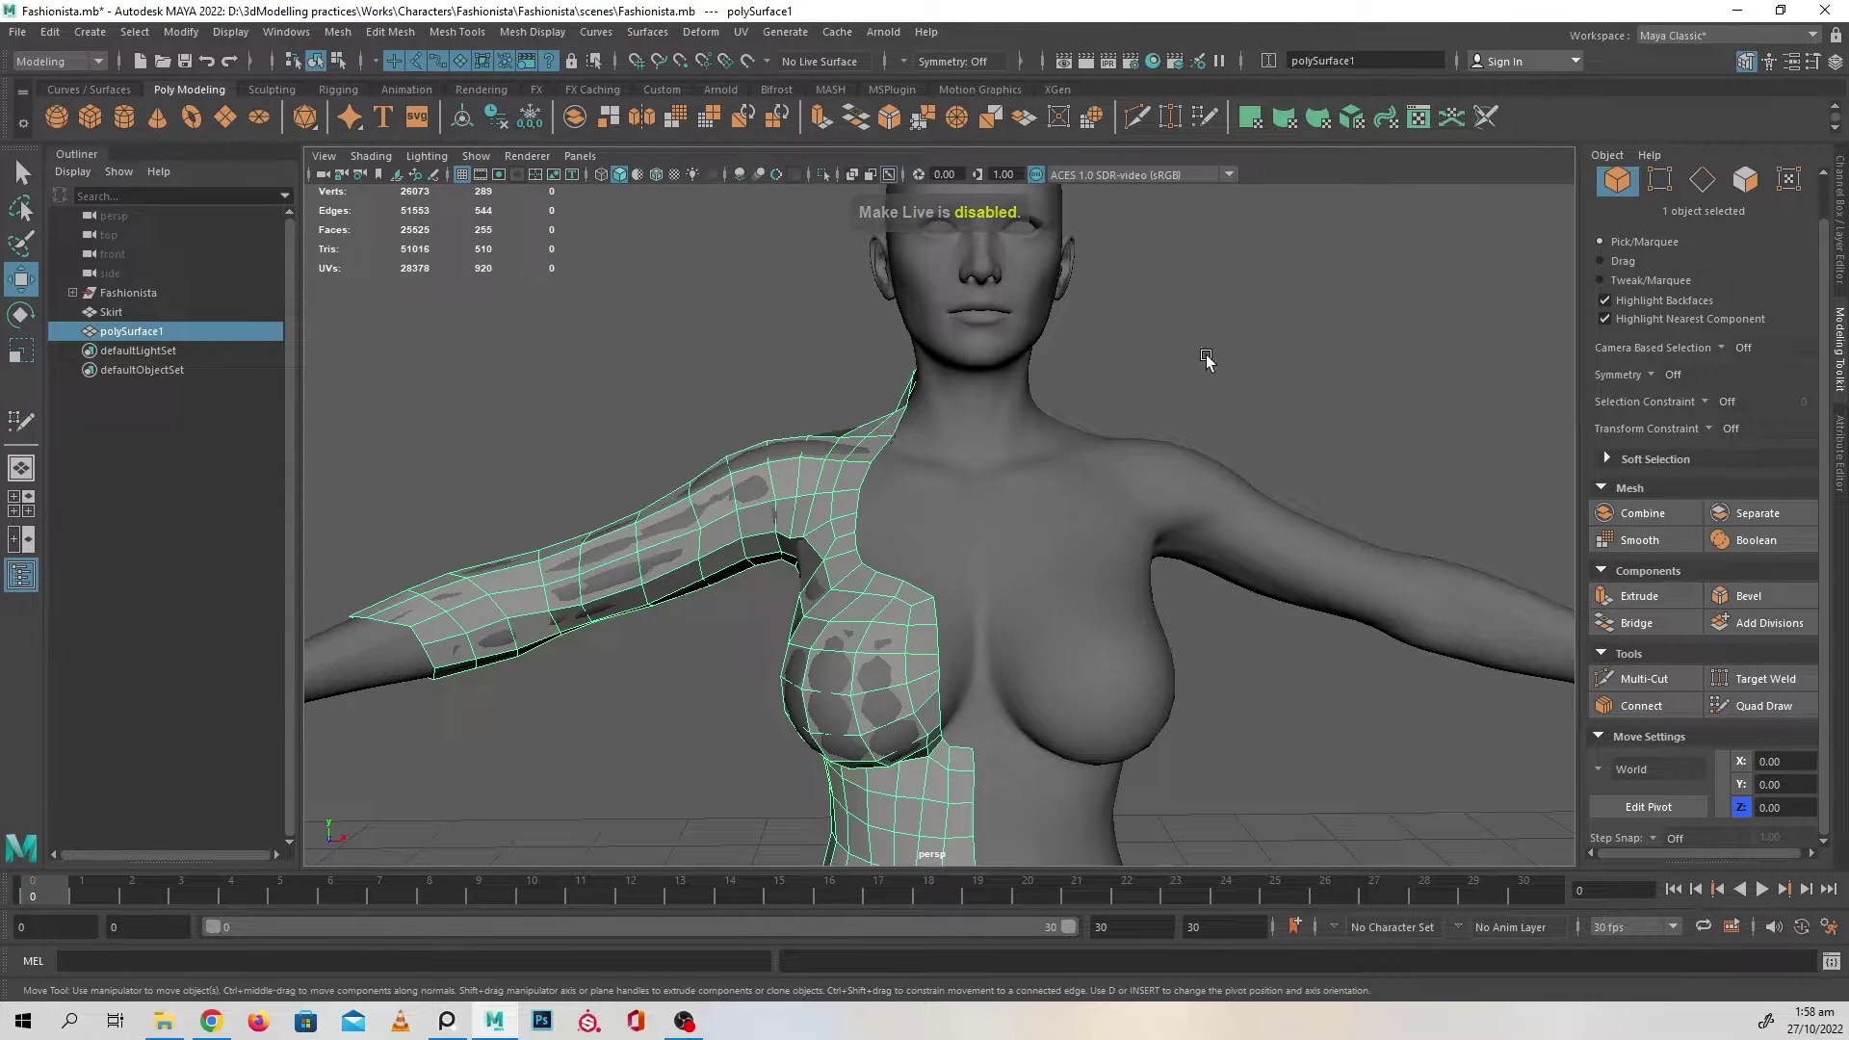
pyautogui.click(1207, 360)
pyautogui.click(939, 476)
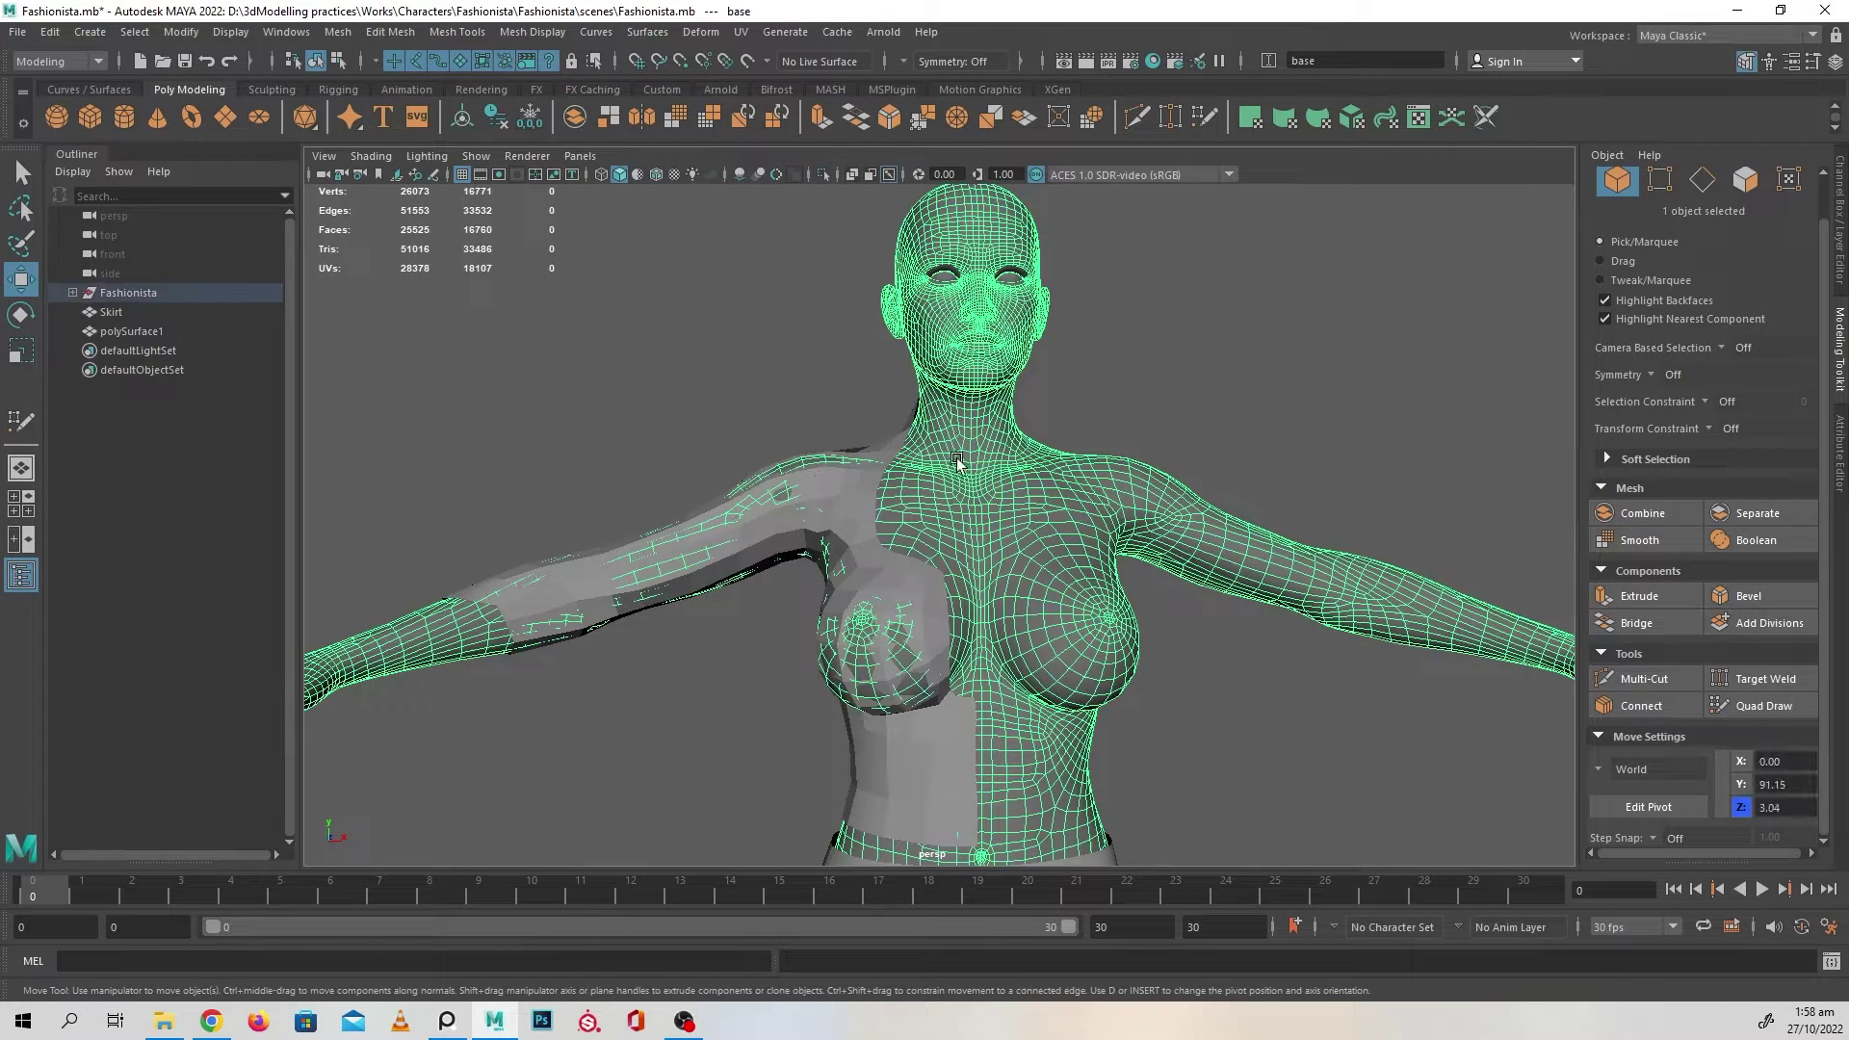
# - Straighten the half top's centre-front edges below the breast by scaling them flat along the X axis
pyautogui.click(932, 711)
pyautogui.scroll(5, 1077, 567)
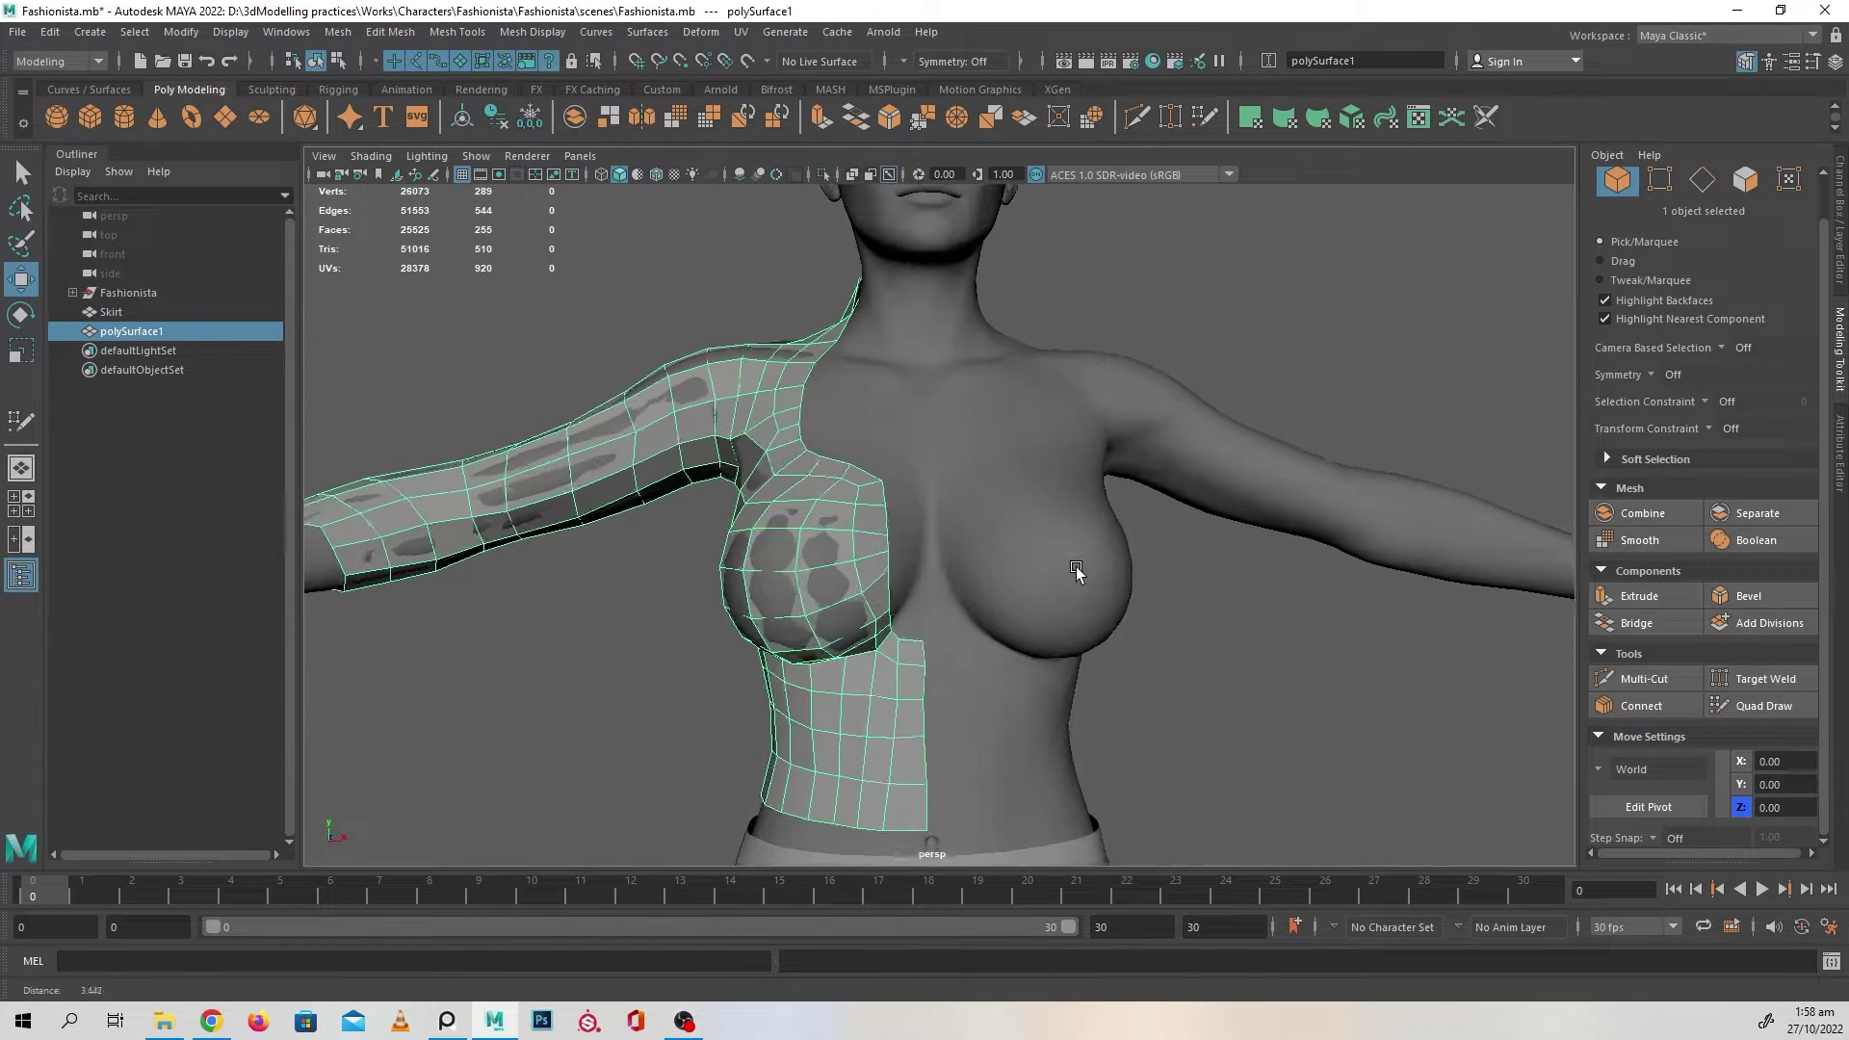
pyautogui.keyDown('alt'); pyautogui.moveTo(928, 653); pyautogui.dragTo(1146, 684, button='right'); pyautogui.keyUp('alt')
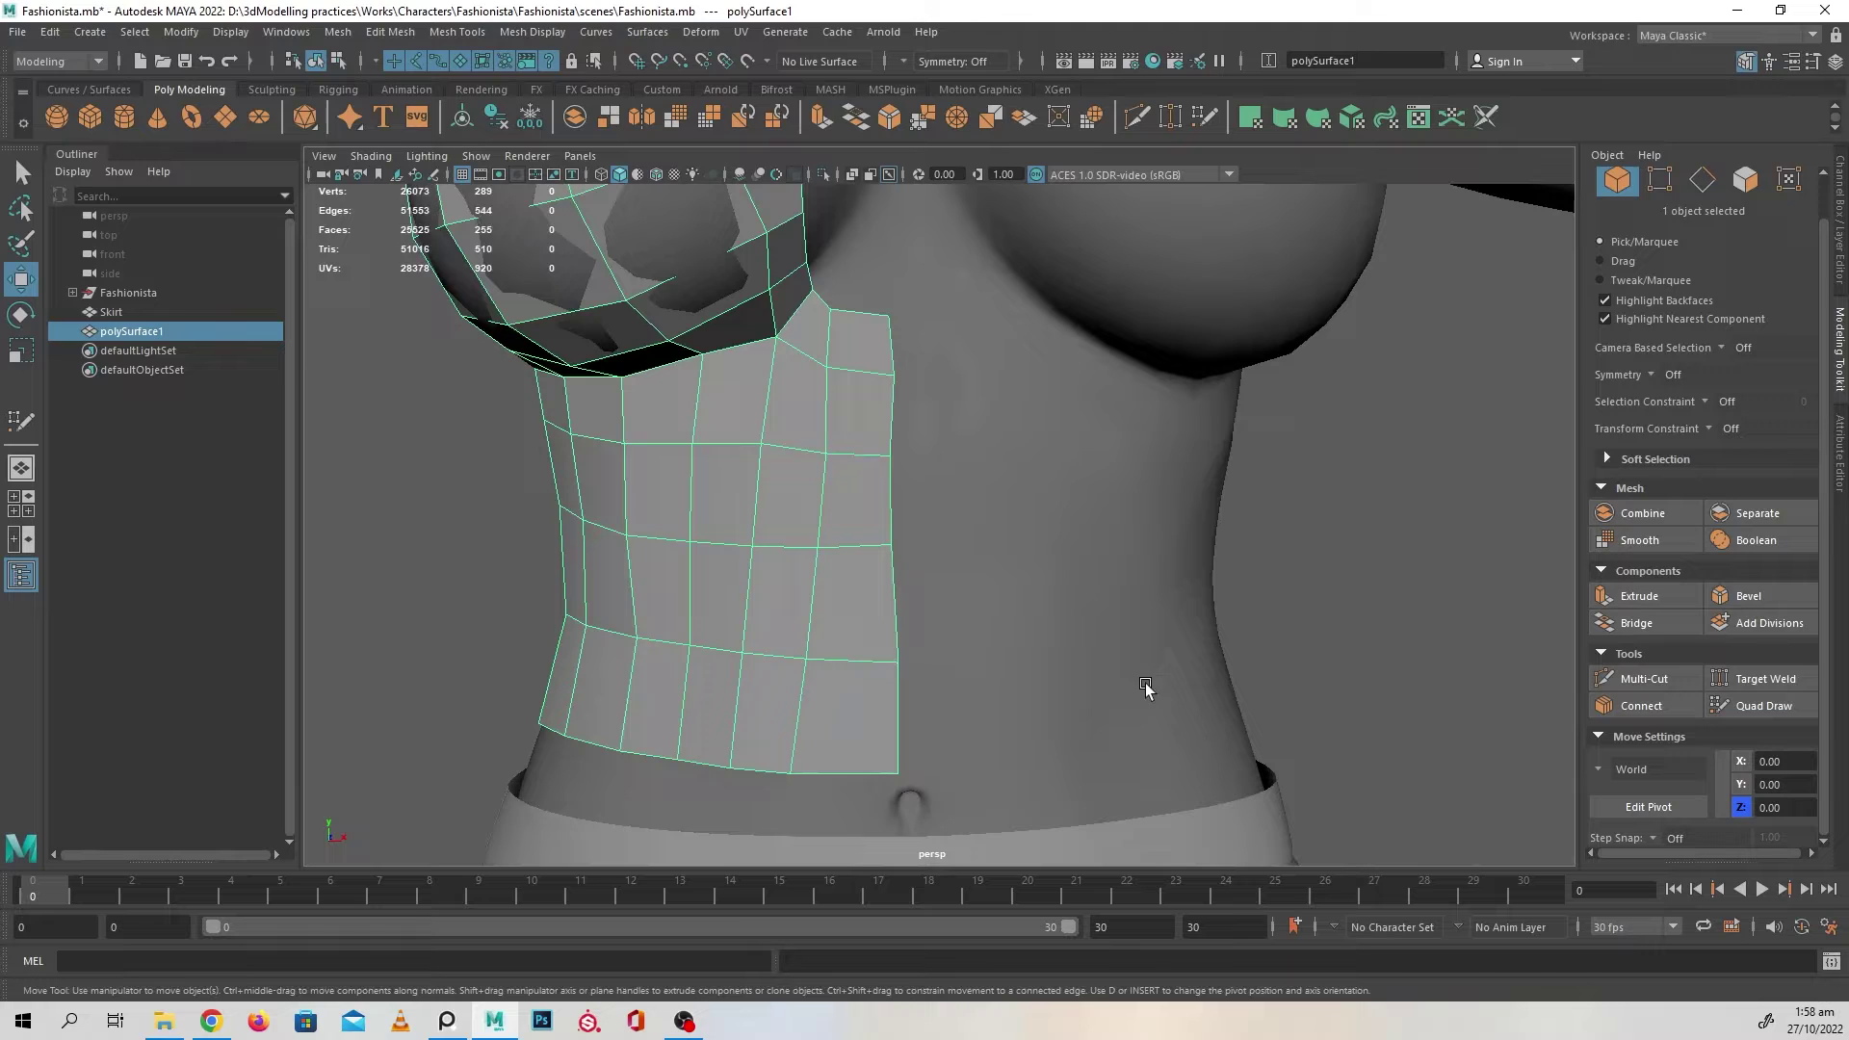
pyautogui.moveTo(876, 367); pyautogui.dragTo(876, 314, button='right')
pyautogui.click(890, 339)
pyautogui.doubleClick(902, 719)
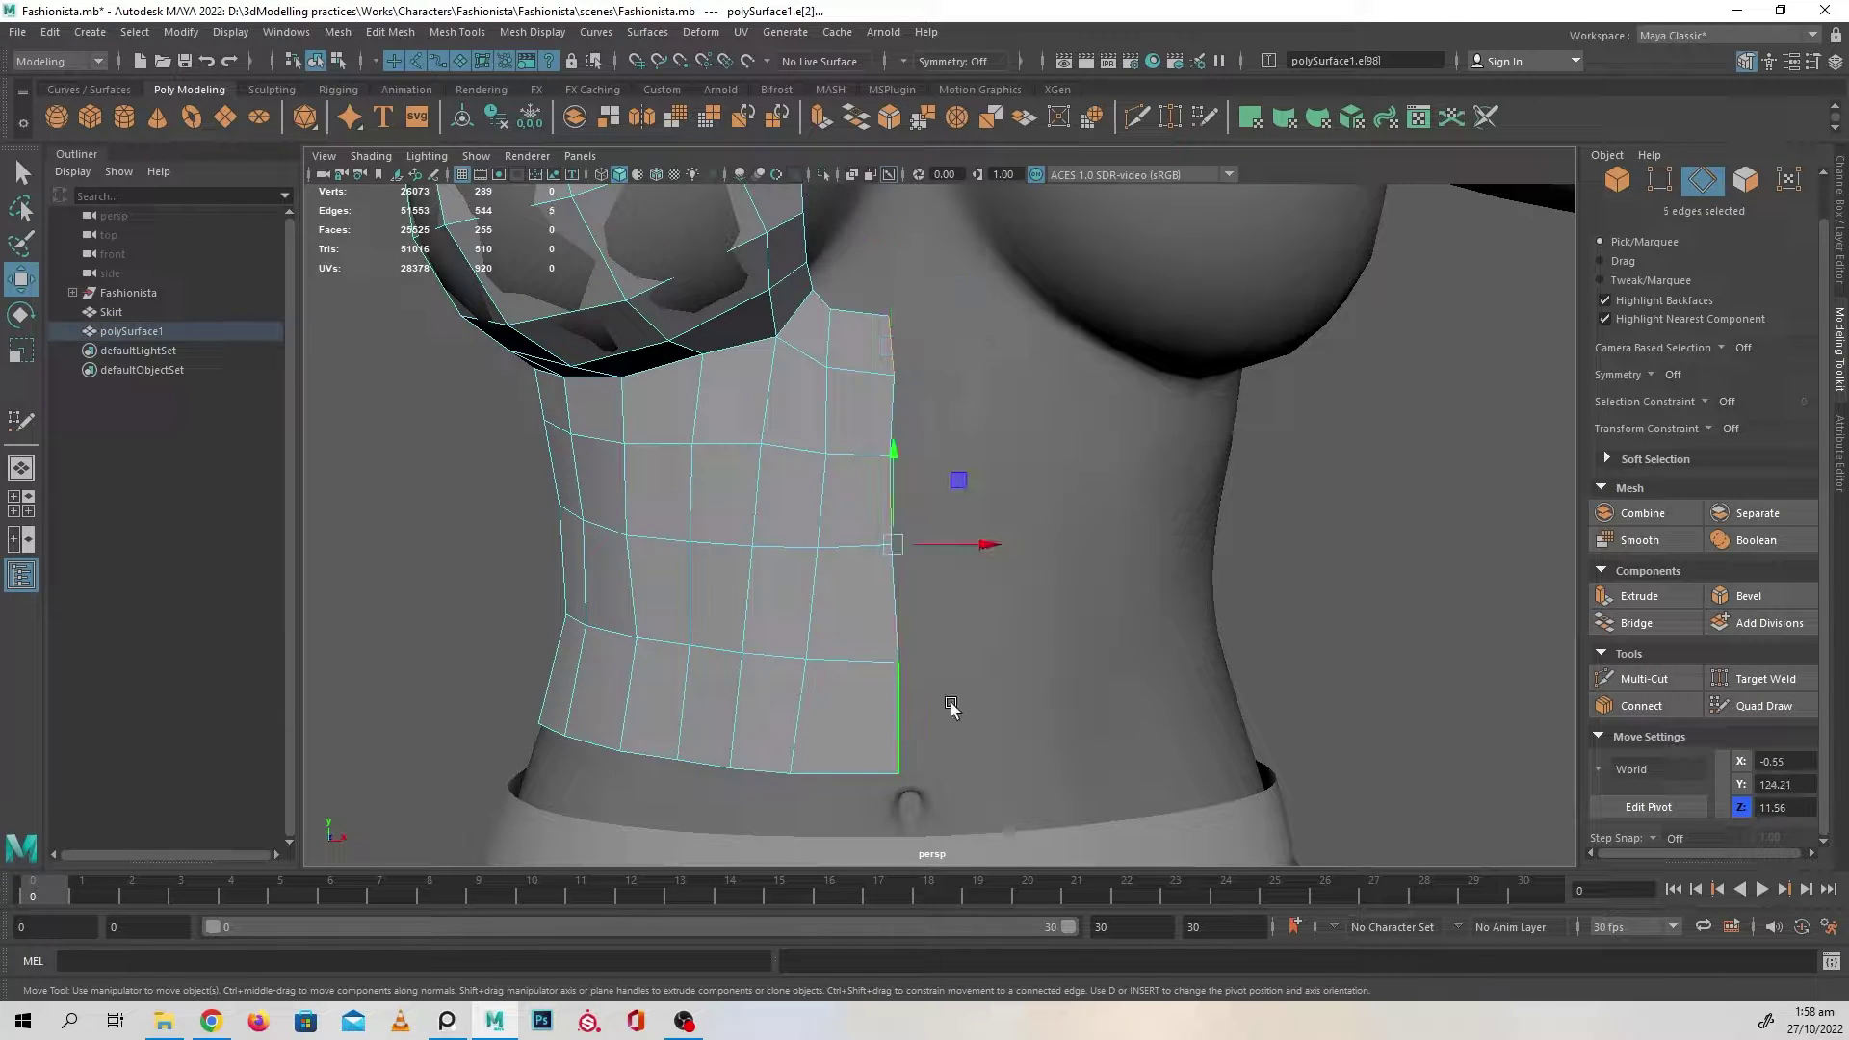
pyautogui.press('r')
pyautogui.moveTo(982, 550); pyautogui.dragTo(701, 569)
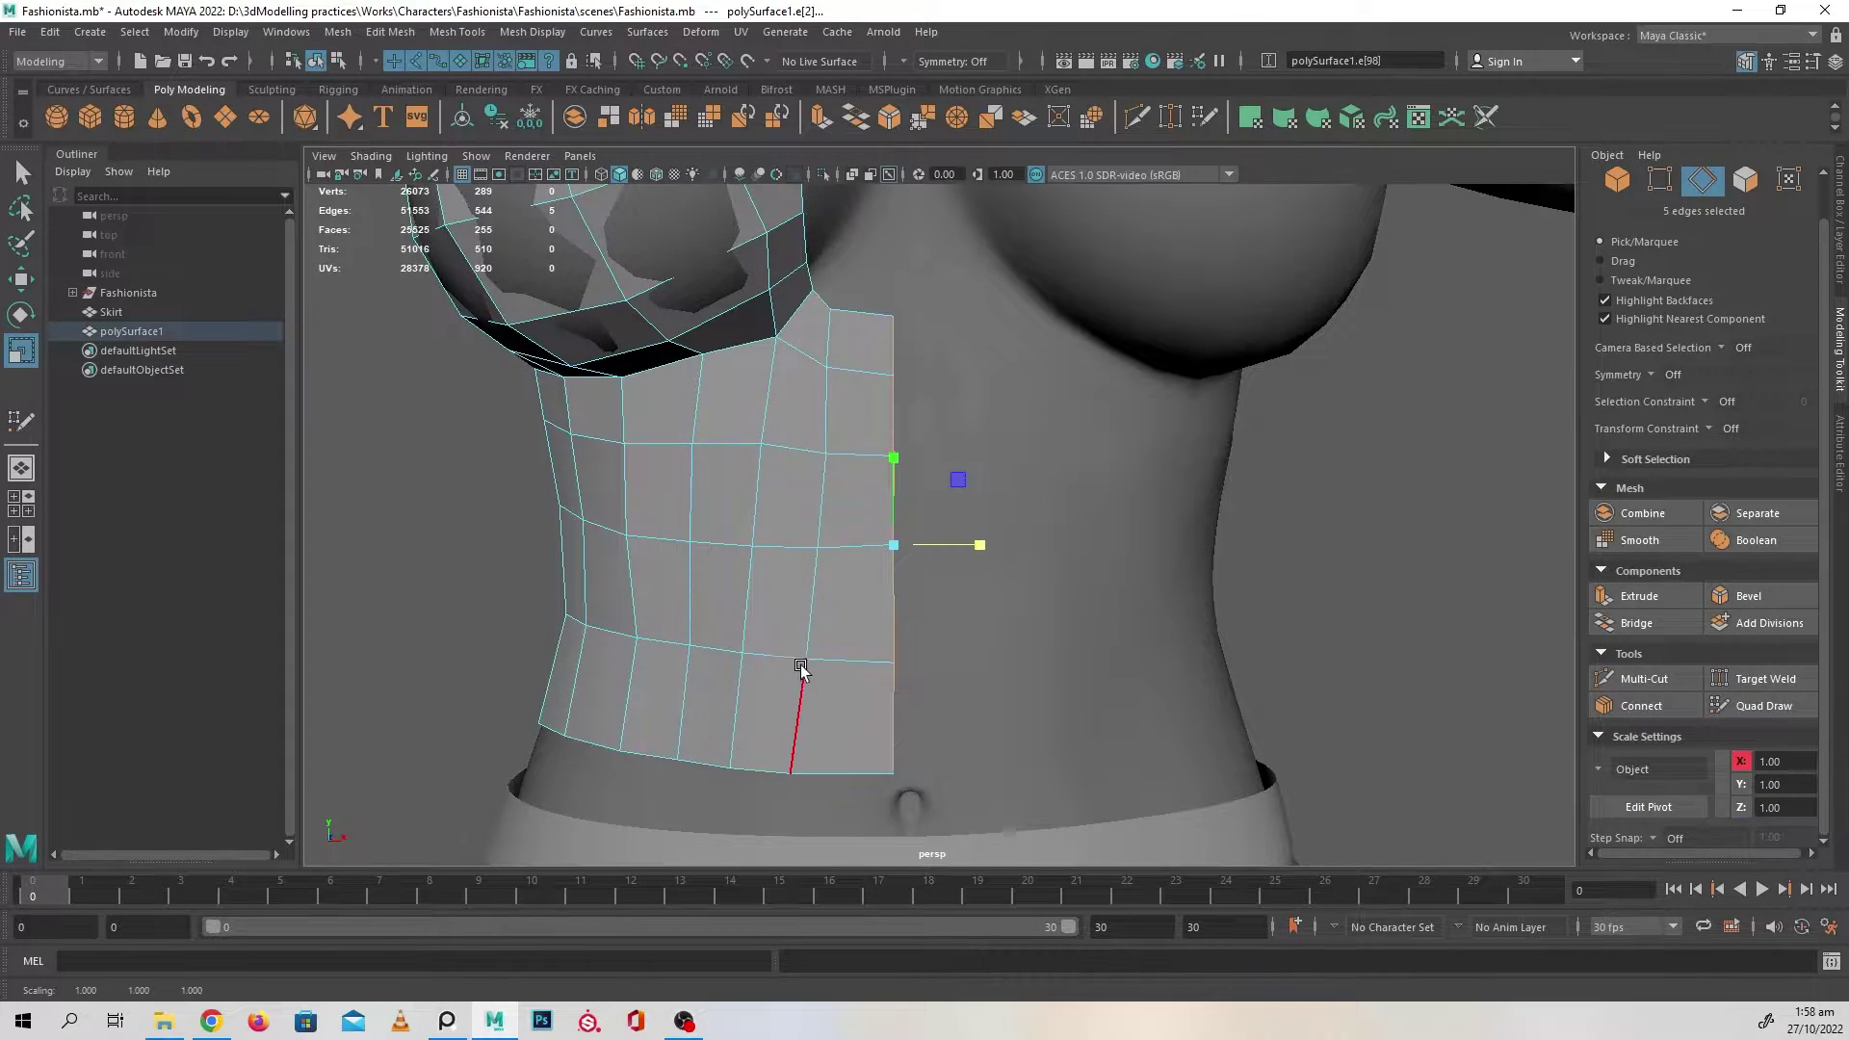
# - Flatten the half top's full centre-back edge along X from waist to neck, and return to object selection
pyautogui.keyDown('alt'); pyautogui.moveTo(801, 666); pyautogui.dragTo(1238, 676); pyautogui.keyUp('alt')
pyautogui.click(1032, 678)
pyautogui.keyDown('alt'); pyautogui.moveTo(1137, 413); pyautogui.dragTo(1099, 608, button='middle'); pyautogui.keyUp('alt')
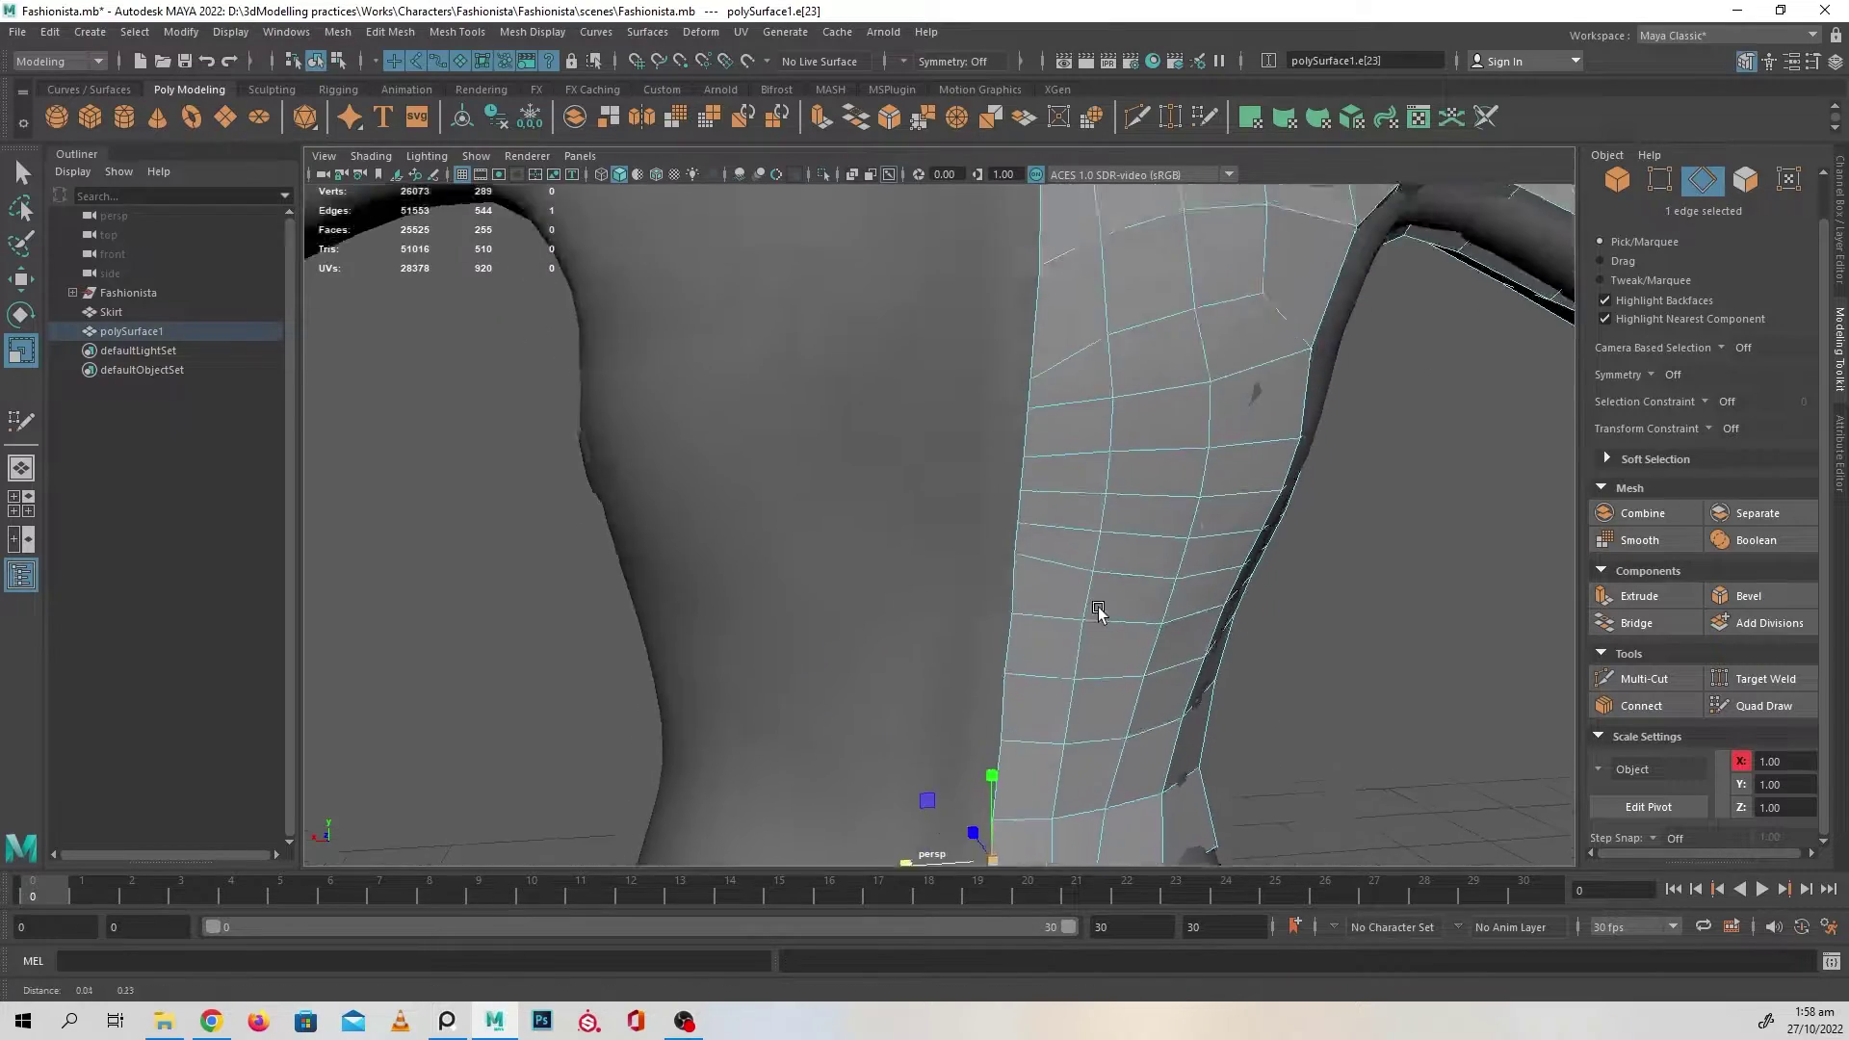
pyautogui.keyDown('alt'); pyautogui.moveTo(1098, 607); pyautogui.dragTo(900, 648, button='right'); pyautogui.keyUp('alt')
pyautogui.doubleClick(915, 391)
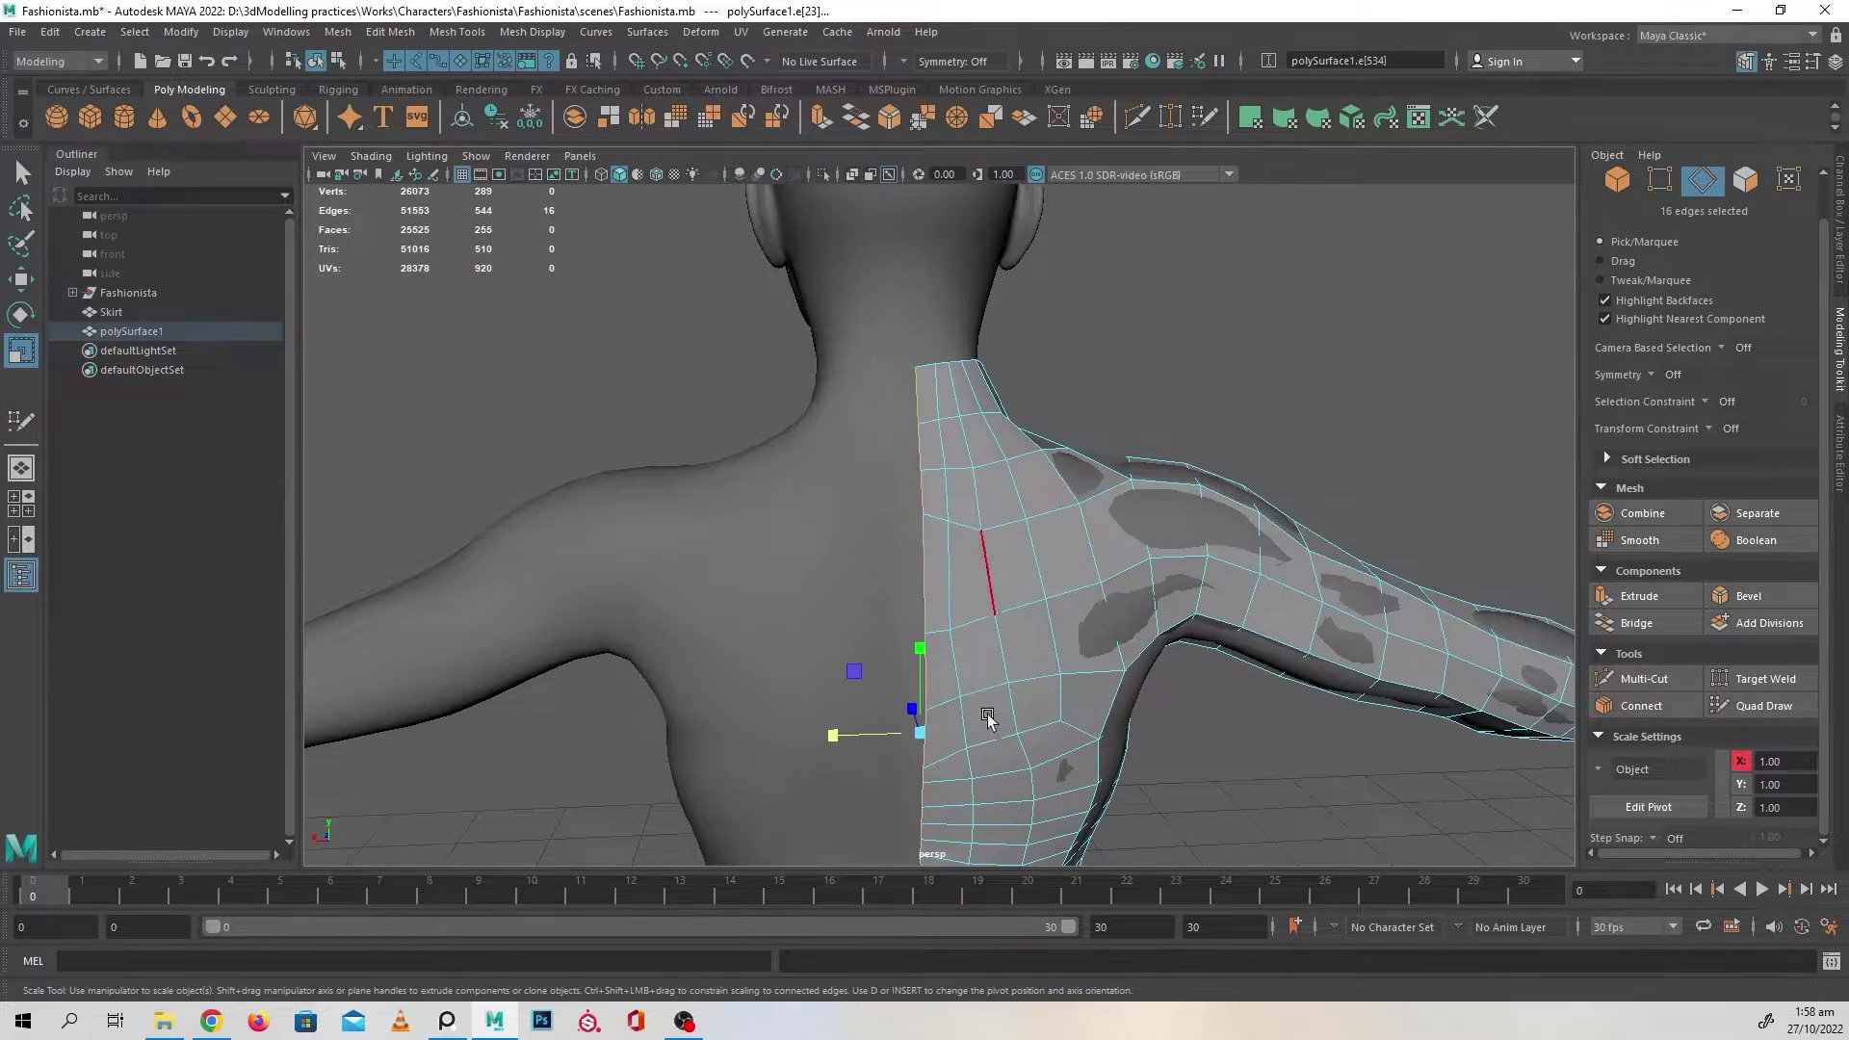
pyautogui.keyDown('alt'); pyautogui.moveTo(986, 714); pyautogui.dragTo(1008, 456); pyautogui.keyUp('alt')
pyautogui.keyDown('alt'); pyautogui.moveTo(1371, 474); pyautogui.dragTo(838, 587); pyautogui.keyUp('alt')
pyautogui.press('w')
pyautogui.keyDown('alt'); pyautogui.moveTo(953, 636); pyautogui.dragTo(875, 622, button='right'); pyautogui.keyUp('alt')
pyautogui.keyDown('alt'); pyautogui.moveTo(875, 626); pyautogui.dragTo(813, 418); pyautogui.keyUp('alt')
pyautogui.moveTo(814, 418); pyautogui.dragTo(828, 393, button='right')
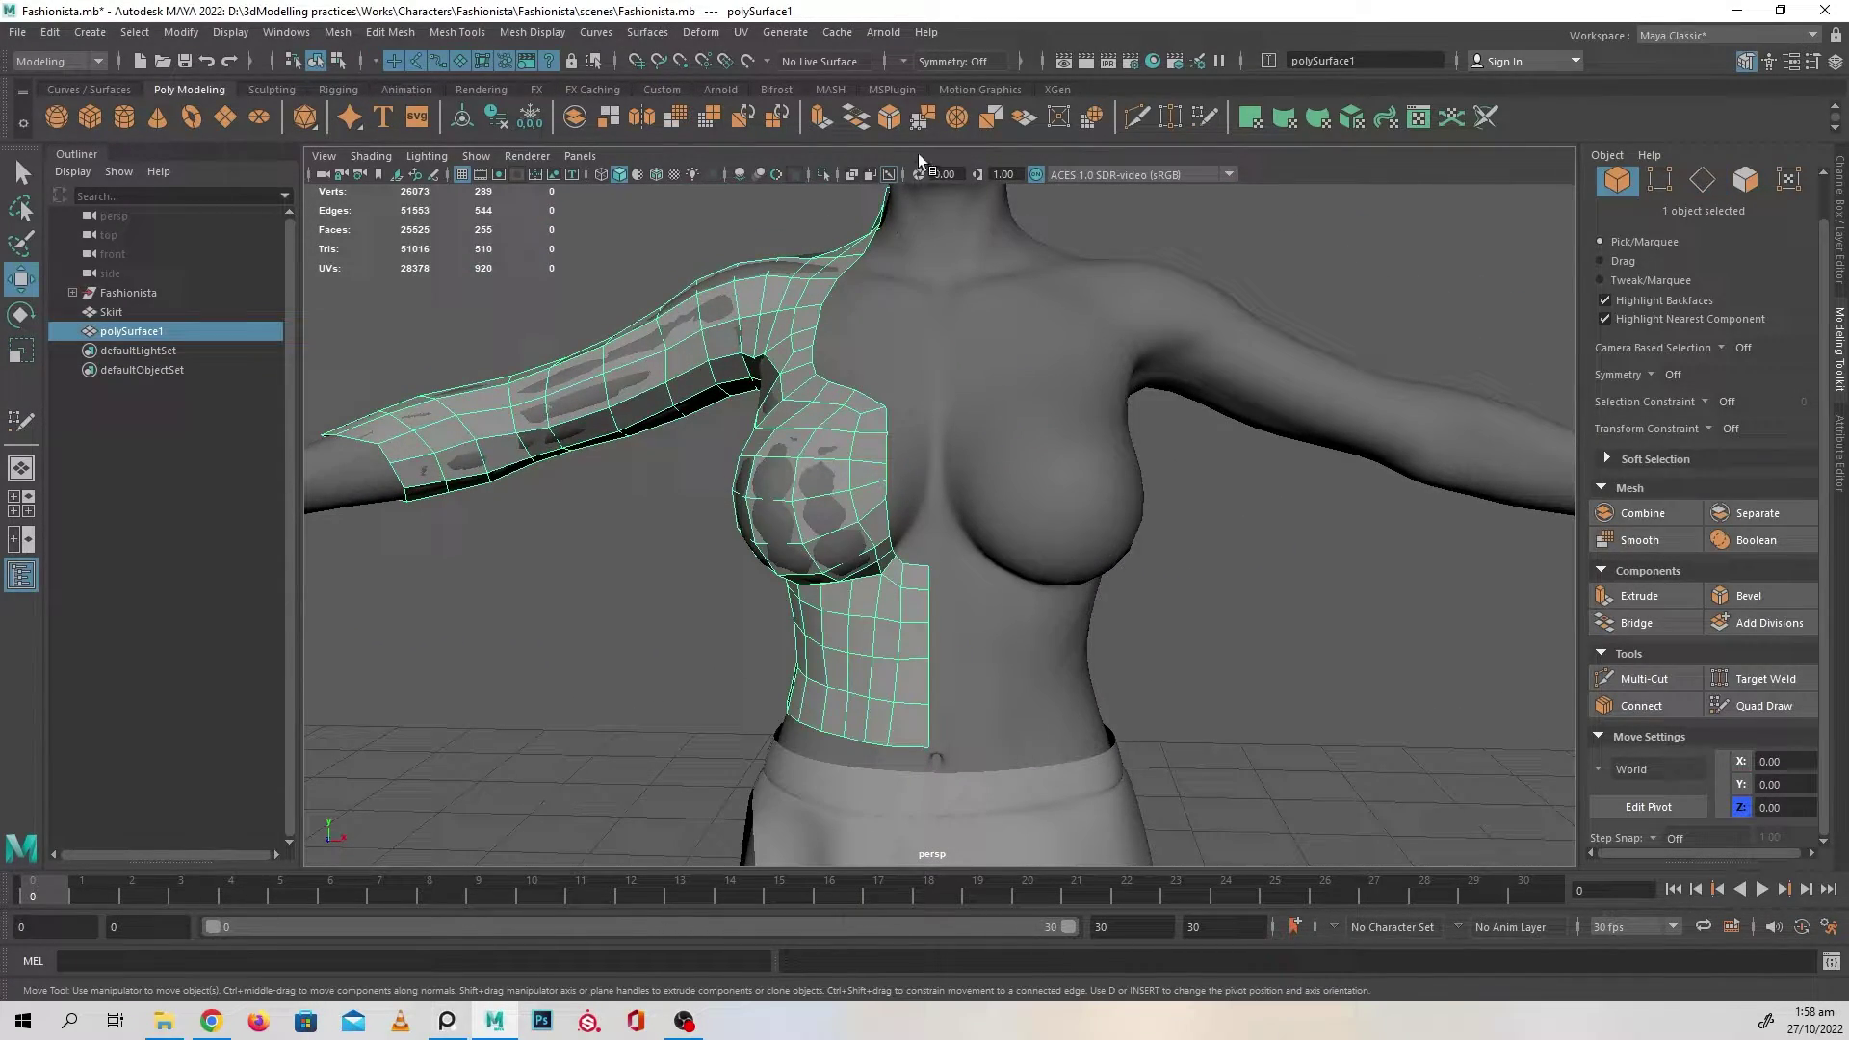
# - Isolate the half top from the body and delete its construction history
pyautogui.click(825, 174)
pyautogui.click(1214, 488)
pyautogui.keyDown('alt'); pyautogui.moveTo(1216, 487); pyautogui.dragTo(1100, 553); pyautogui.keyUp('alt')
pyautogui.hotkey('ctrl', 'z')
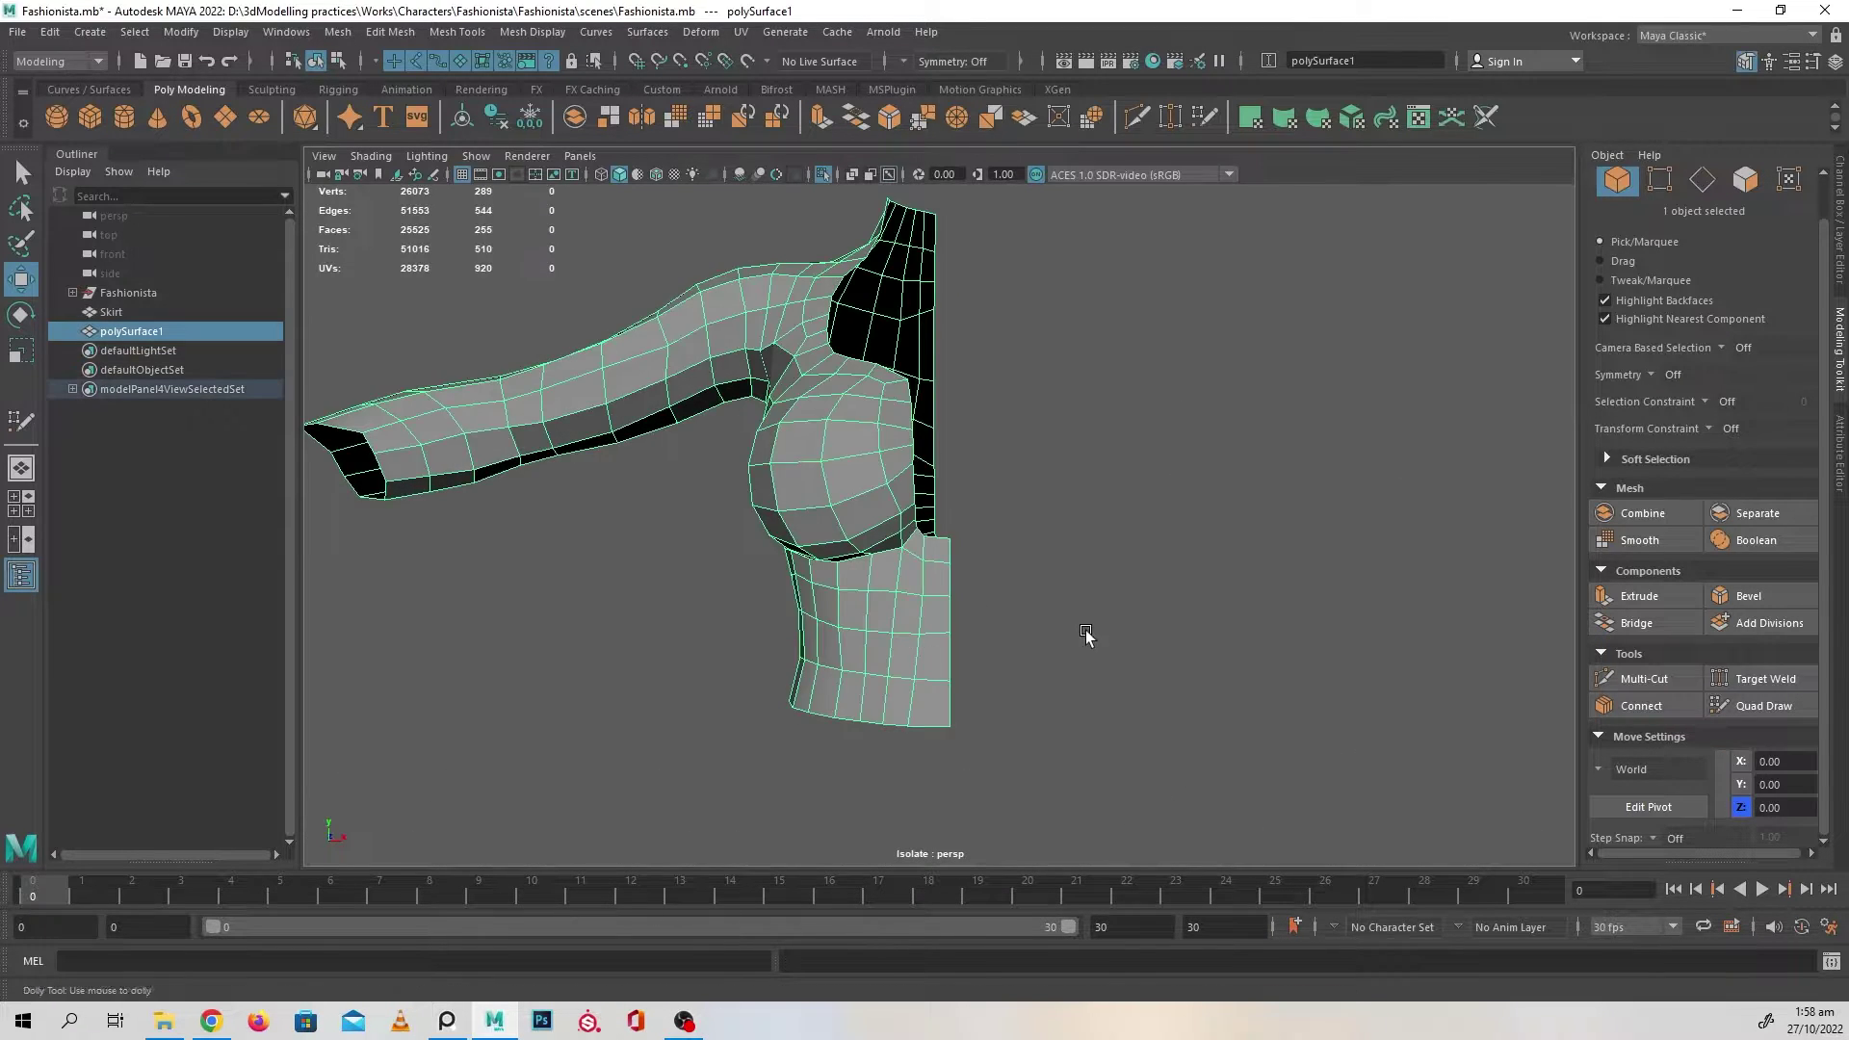
pyautogui.keyDown('alt'); pyautogui.moveTo(1084, 630); pyautogui.dragTo(953, 620, button='right'); pyautogui.keyUp('alt')
pyautogui.click(1837, 240)
pyautogui.keyDown('alt'); pyautogui.moveTo(1272, 557); pyautogui.dragTo(1174, 527, button='middle'); pyautogui.keyUp('alt')
pyautogui.click(496, 116)
pyautogui.keyDown('alt'); pyautogui.moveTo(1098, 553); pyautogui.dragTo(1065, 558); pyautogui.keyUp('alt')
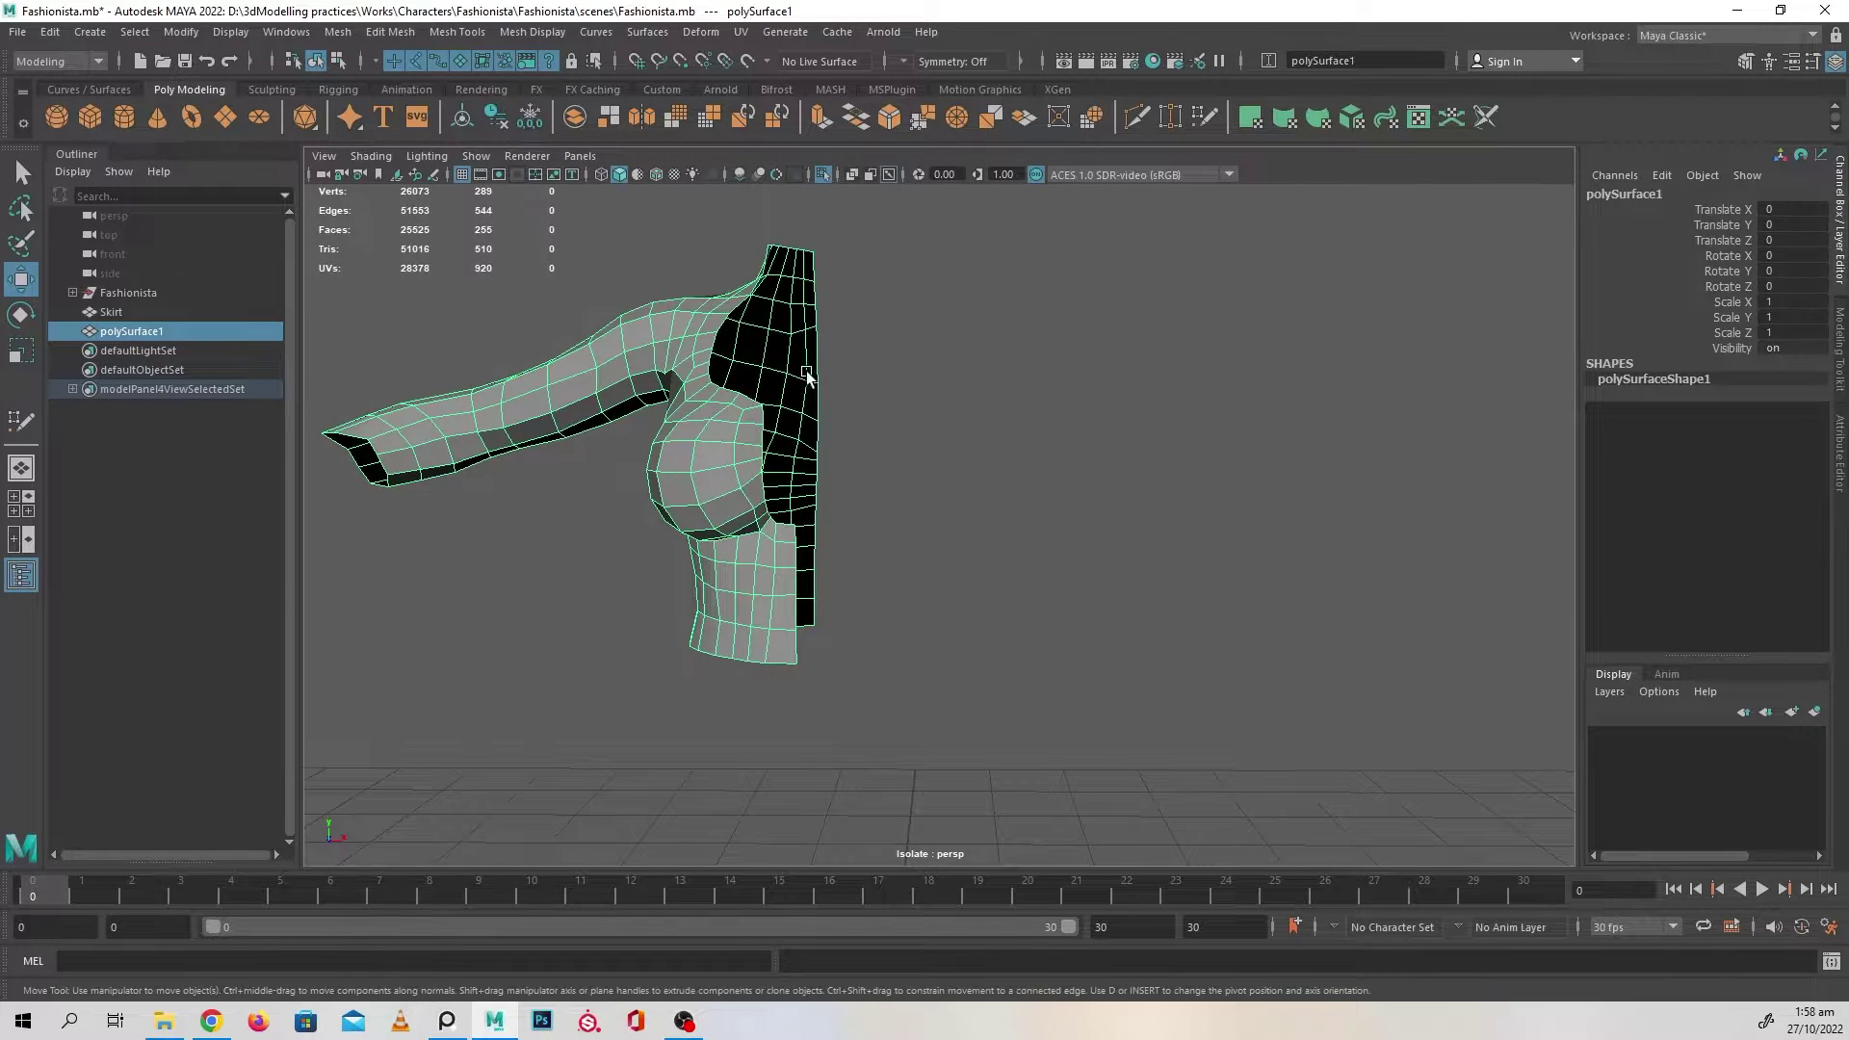
# - Show the half top isolated and framed in the front orthographic view around the central grid line
pyautogui.press('space')
pyautogui.press('space')
pyautogui.press('f')
pyautogui.keyDown('alt'); pyautogui.moveTo(1028, 668); pyautogui.dragTo(946, 634, button='right'); pyautogui.keyUp('alt')
pyautogui.keyDown('alt'); pyautogui.moveTo(946, 635); pyautogui.dragTo(644, 591, button='middle'); pyautogui.keyUp('alt')
pyautogui.click(823, 177)
pyautogui.scroll(5, 963, 465)
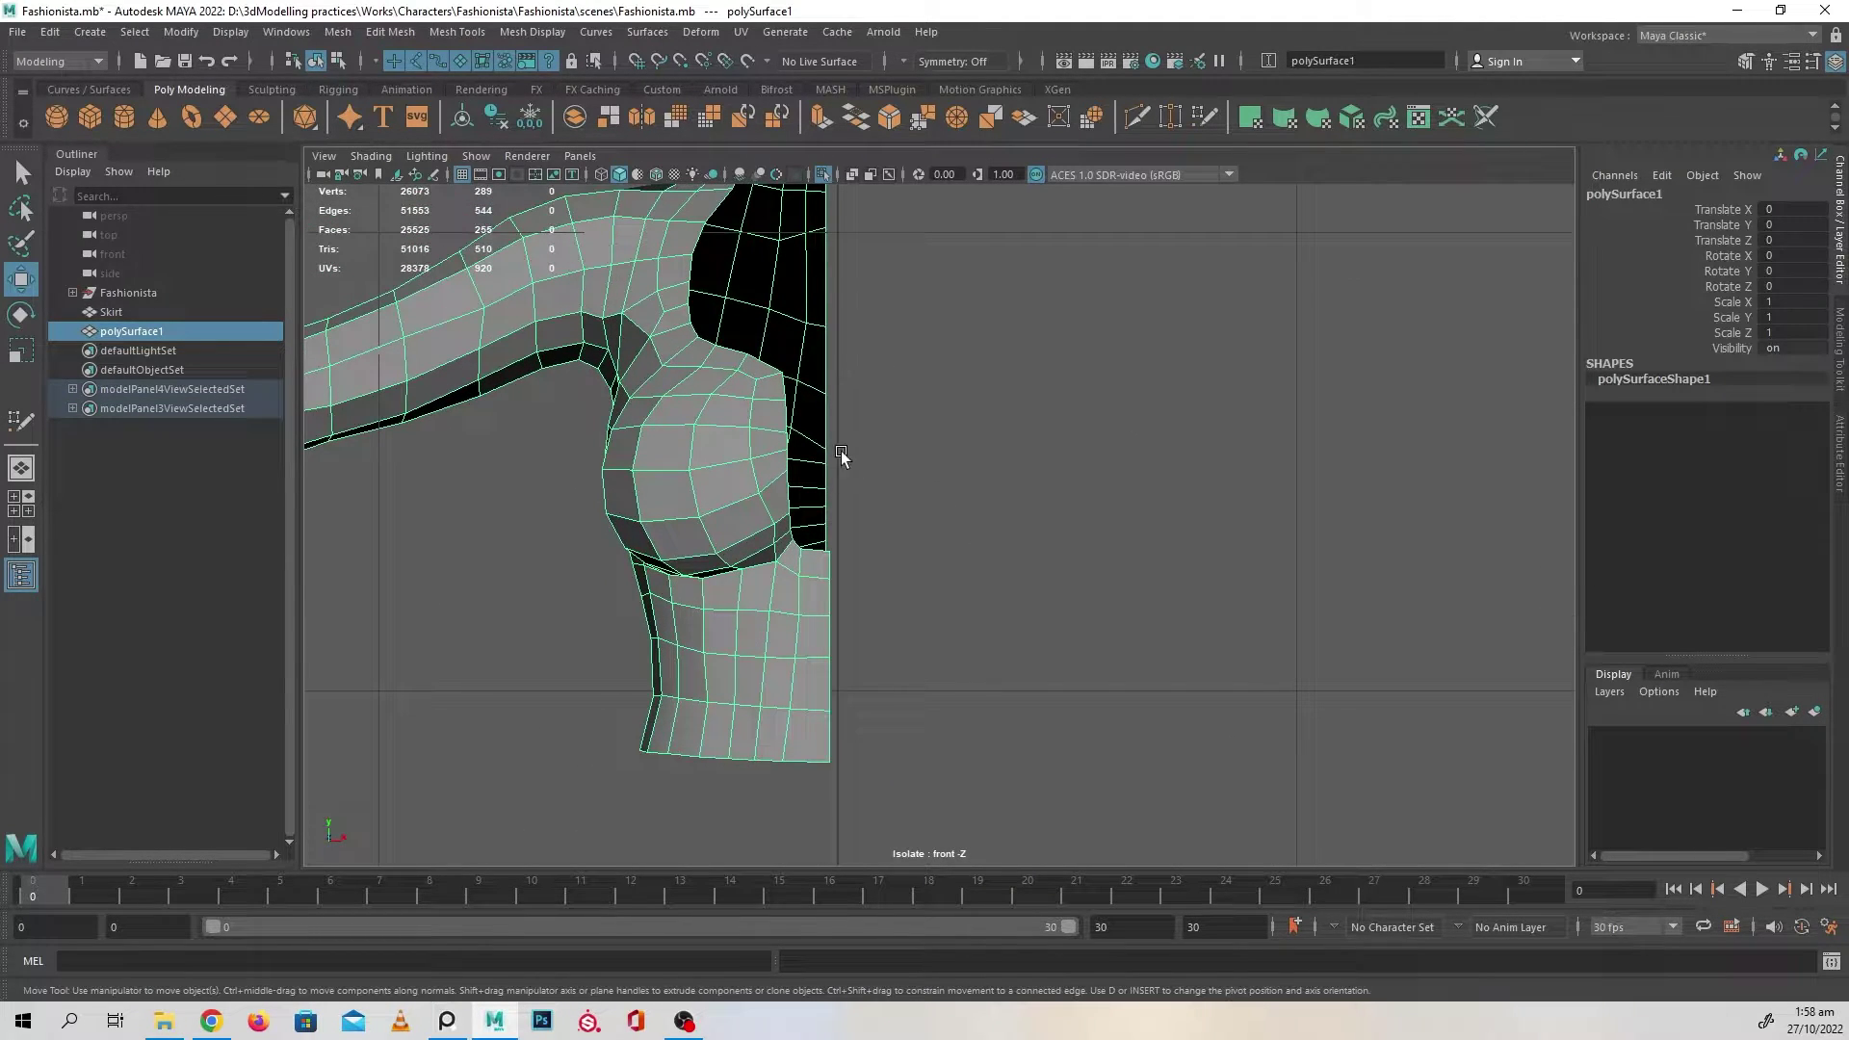
pyautogui.keyDown('alt'); pyautogui.moveTo(838, 384); pyautogui.dragTo(849, 438, button='middle'); pyautogui.keyUp('alt')
pyautogui.keyDown('alt'); pyautogui.moveTo(965, 351); pyautogui.dragTo(961, 397, button='middle'); pyautogui.keyUp('alt')
pyautogui.keyDown('alt'); pyautogui.moveTo(962, 397); pyautogui.dragTo(872, 383, button='right'); pyautogui.keyUp('alt')
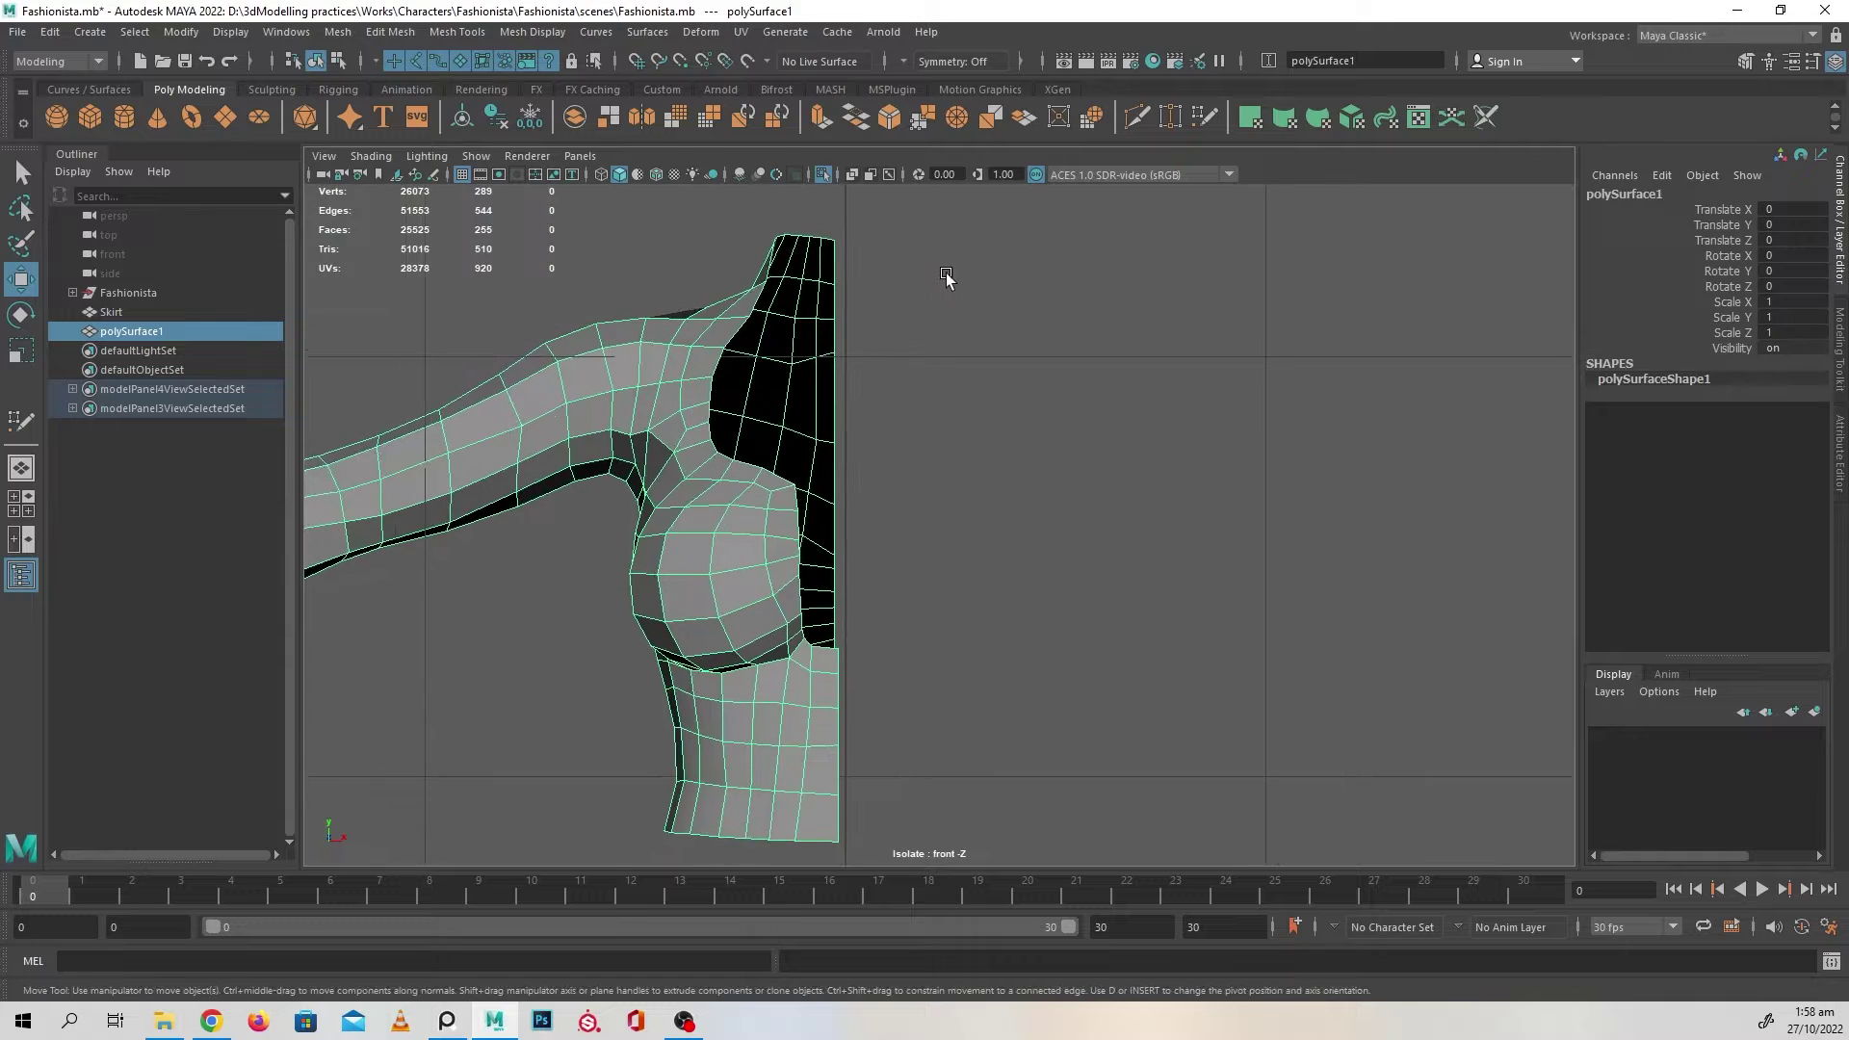
# - Flatten all centre-line vertices of the half top along X and snap them onto the central vertical grid line
pyautogui.moveTo(945, 273); pyautogui.dragTo(922, 229, button='right')
pyautogui.moveTo(930, 747); pyautogui.dragTo(831, 886)
pyautogui.press('r')
pyautogui.moveTo(924, 541); pyautogui.dragTo(490, 508)
pyautogui.press('w')
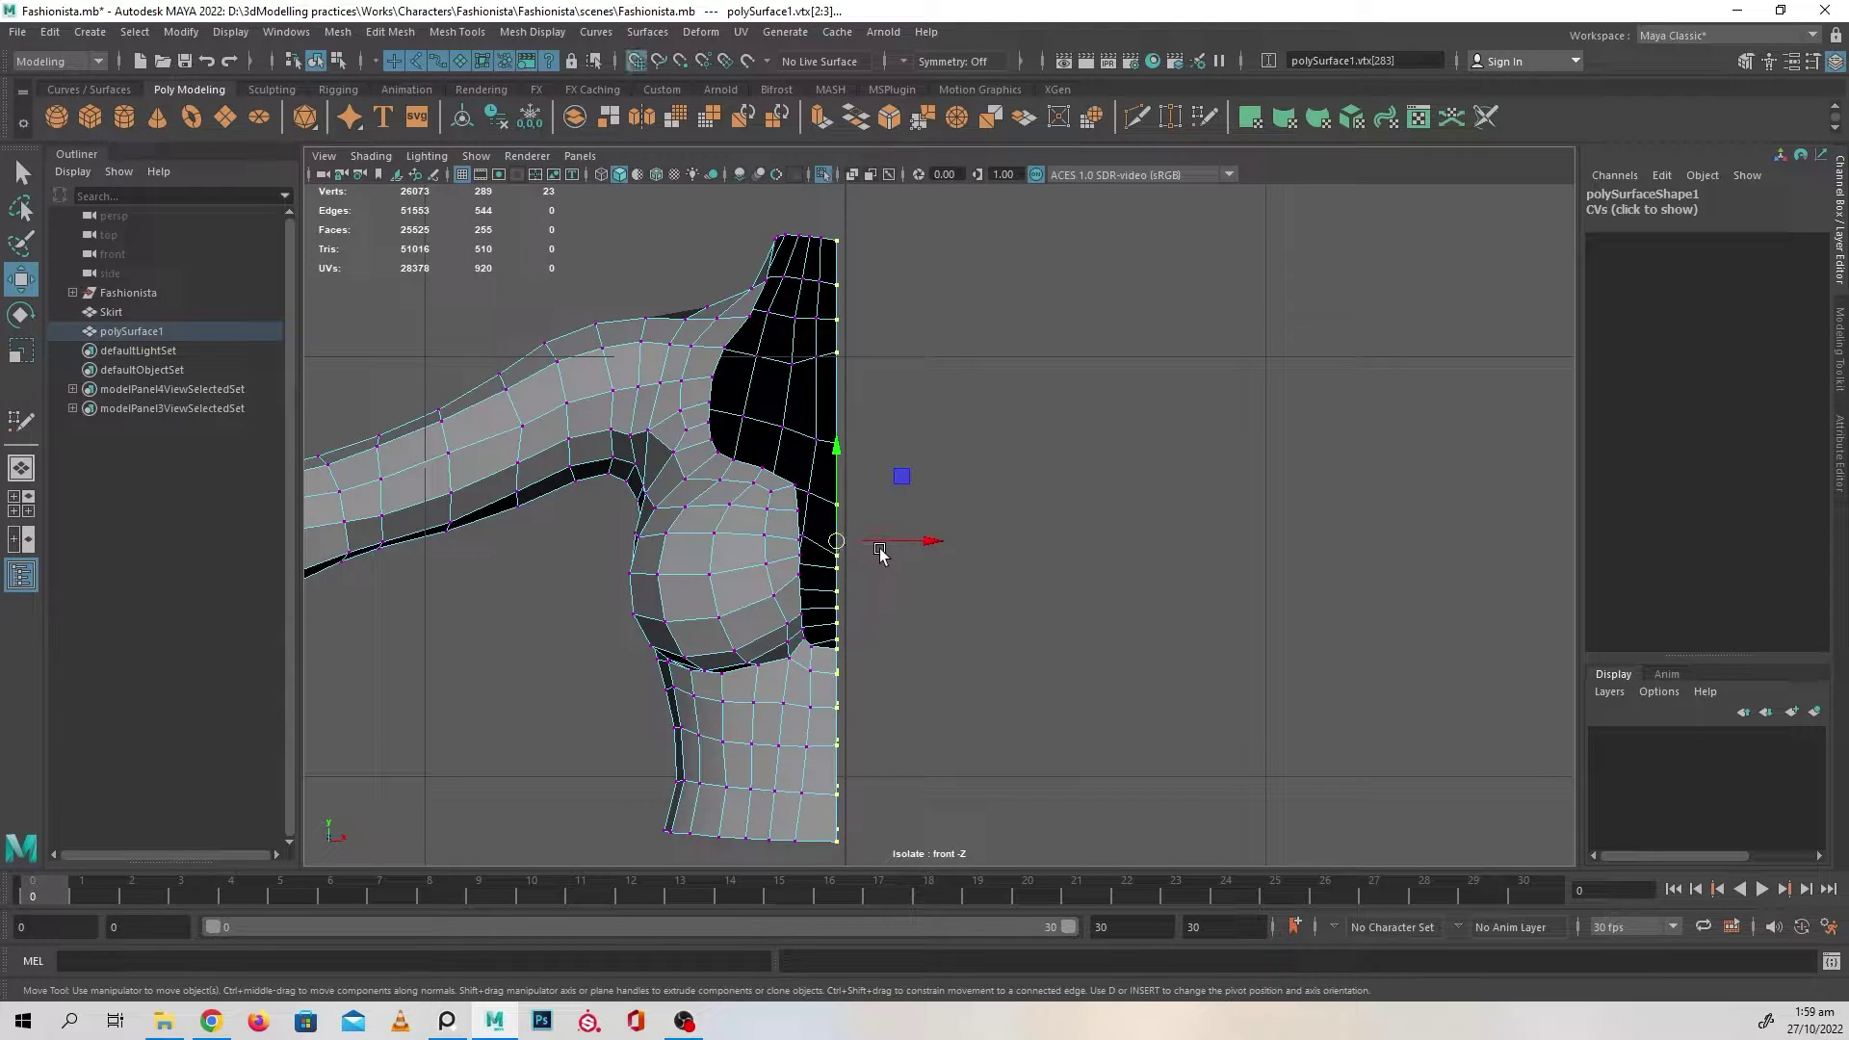
pyautogui.moveTo(869, 545); pyautogui.dragTo(875, 547)
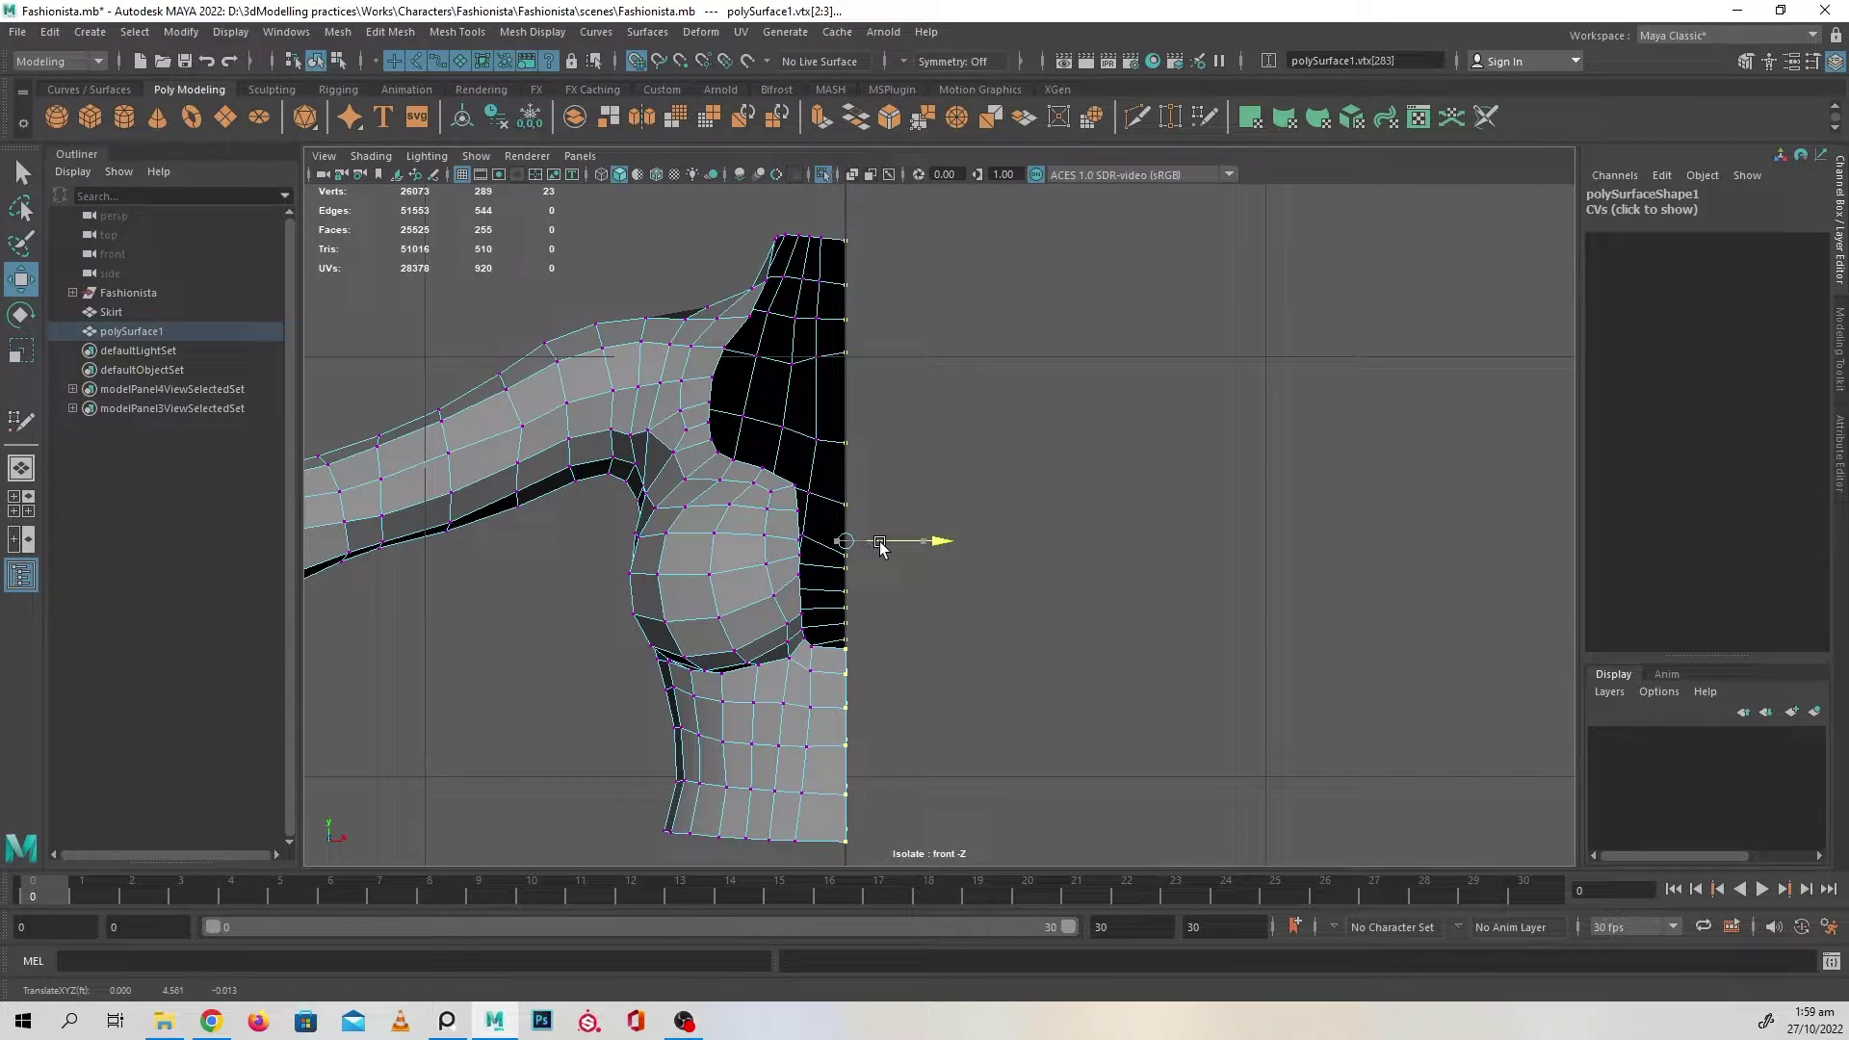
pyautogui.moveTo(804, 390); pyautogui.dragTo(950, 330, button='right')
# - Check the half top's centre edge alignment in the perspective and front views
pyautogui.press('space')
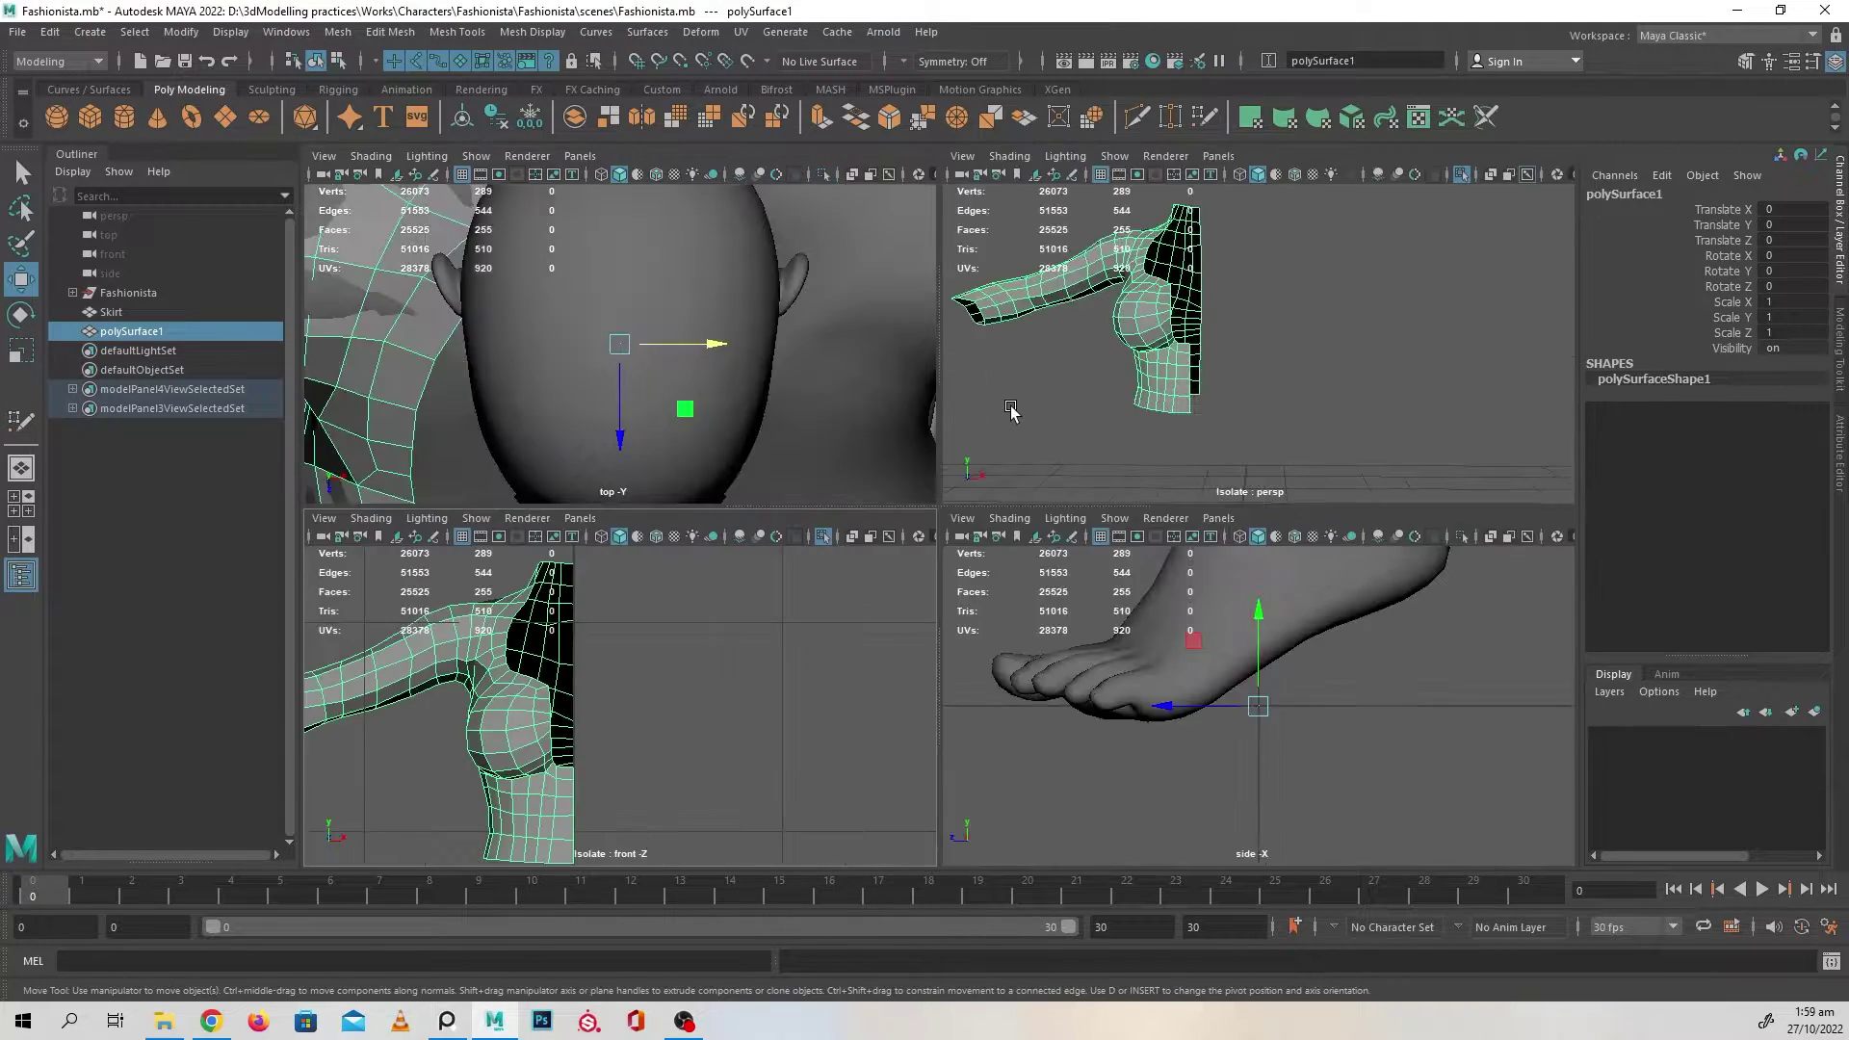
pyautogui.press('space')
pyautogui.keyDown('alt'); pyautogui.moveTo(761, 562); pyautogui.dragTo(843, 572); pyautogui.keyUp('alt')
pyautogui.keyDown('alt'); pyautogui.moveTo(766, 575); pyautogui.dragTo(850, 599); pyautogui.keyUp('alt')
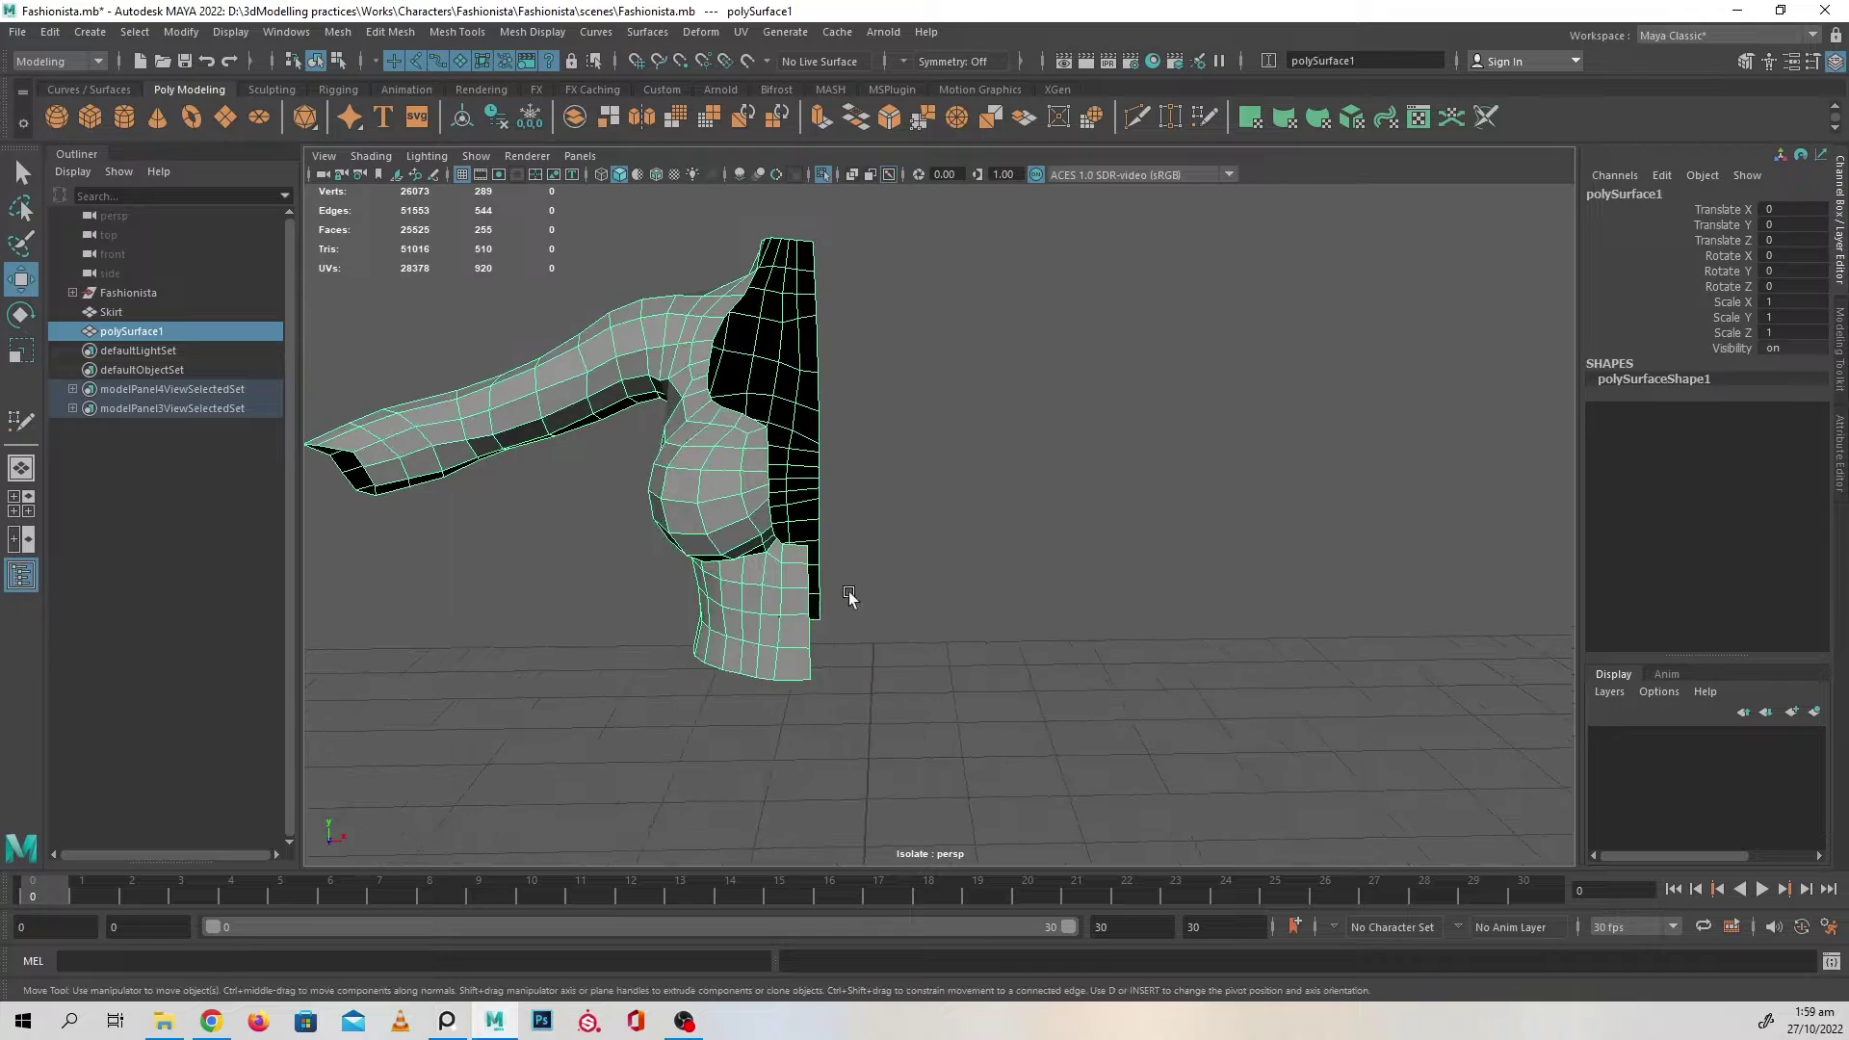
pyautogui.scroll(2, 843, 597)
pyautogui.press('space')
pyautogui.press('space')
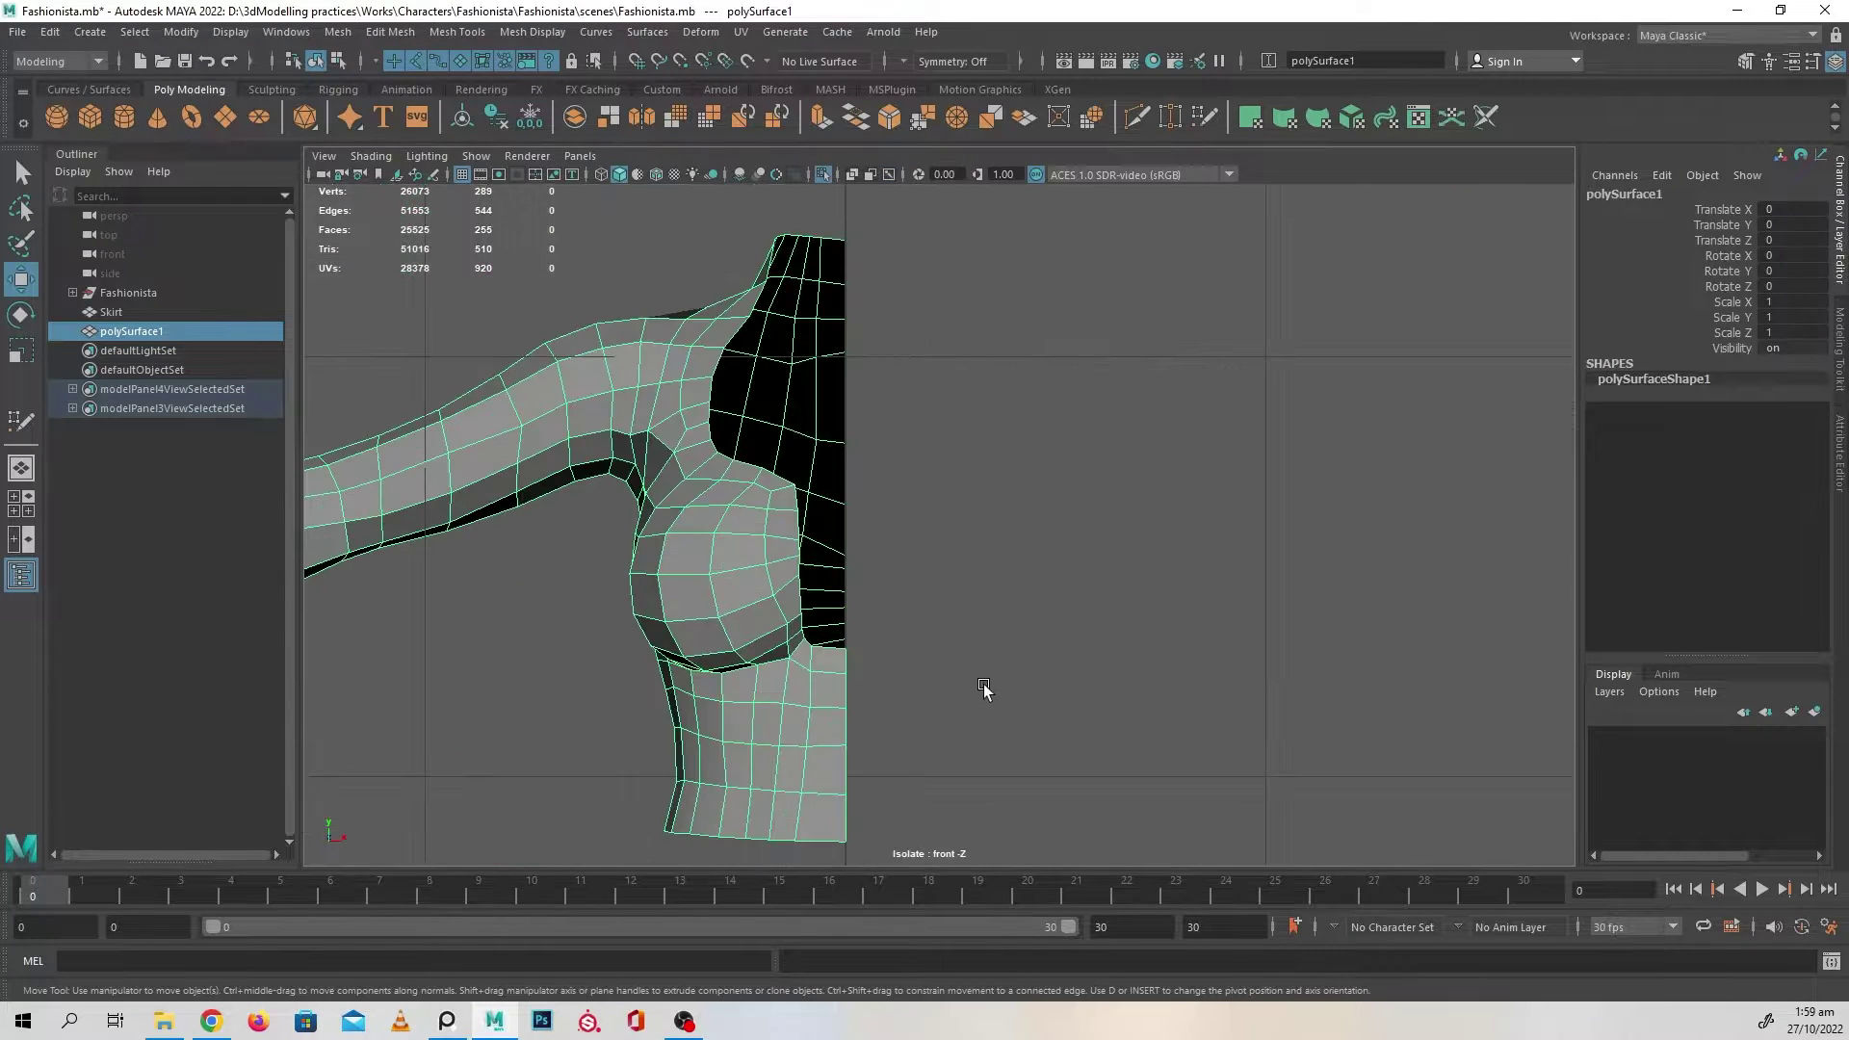
# - Duplicate the half top, mirror the copy with Scale X at -1 and freeze its transformations
pyautogui.keyDown('alt'); pyautogui.moveTo(896, 665); pyautogui.dragTo(950, 627, button='middle'); pyautogui.keyUp('alt')
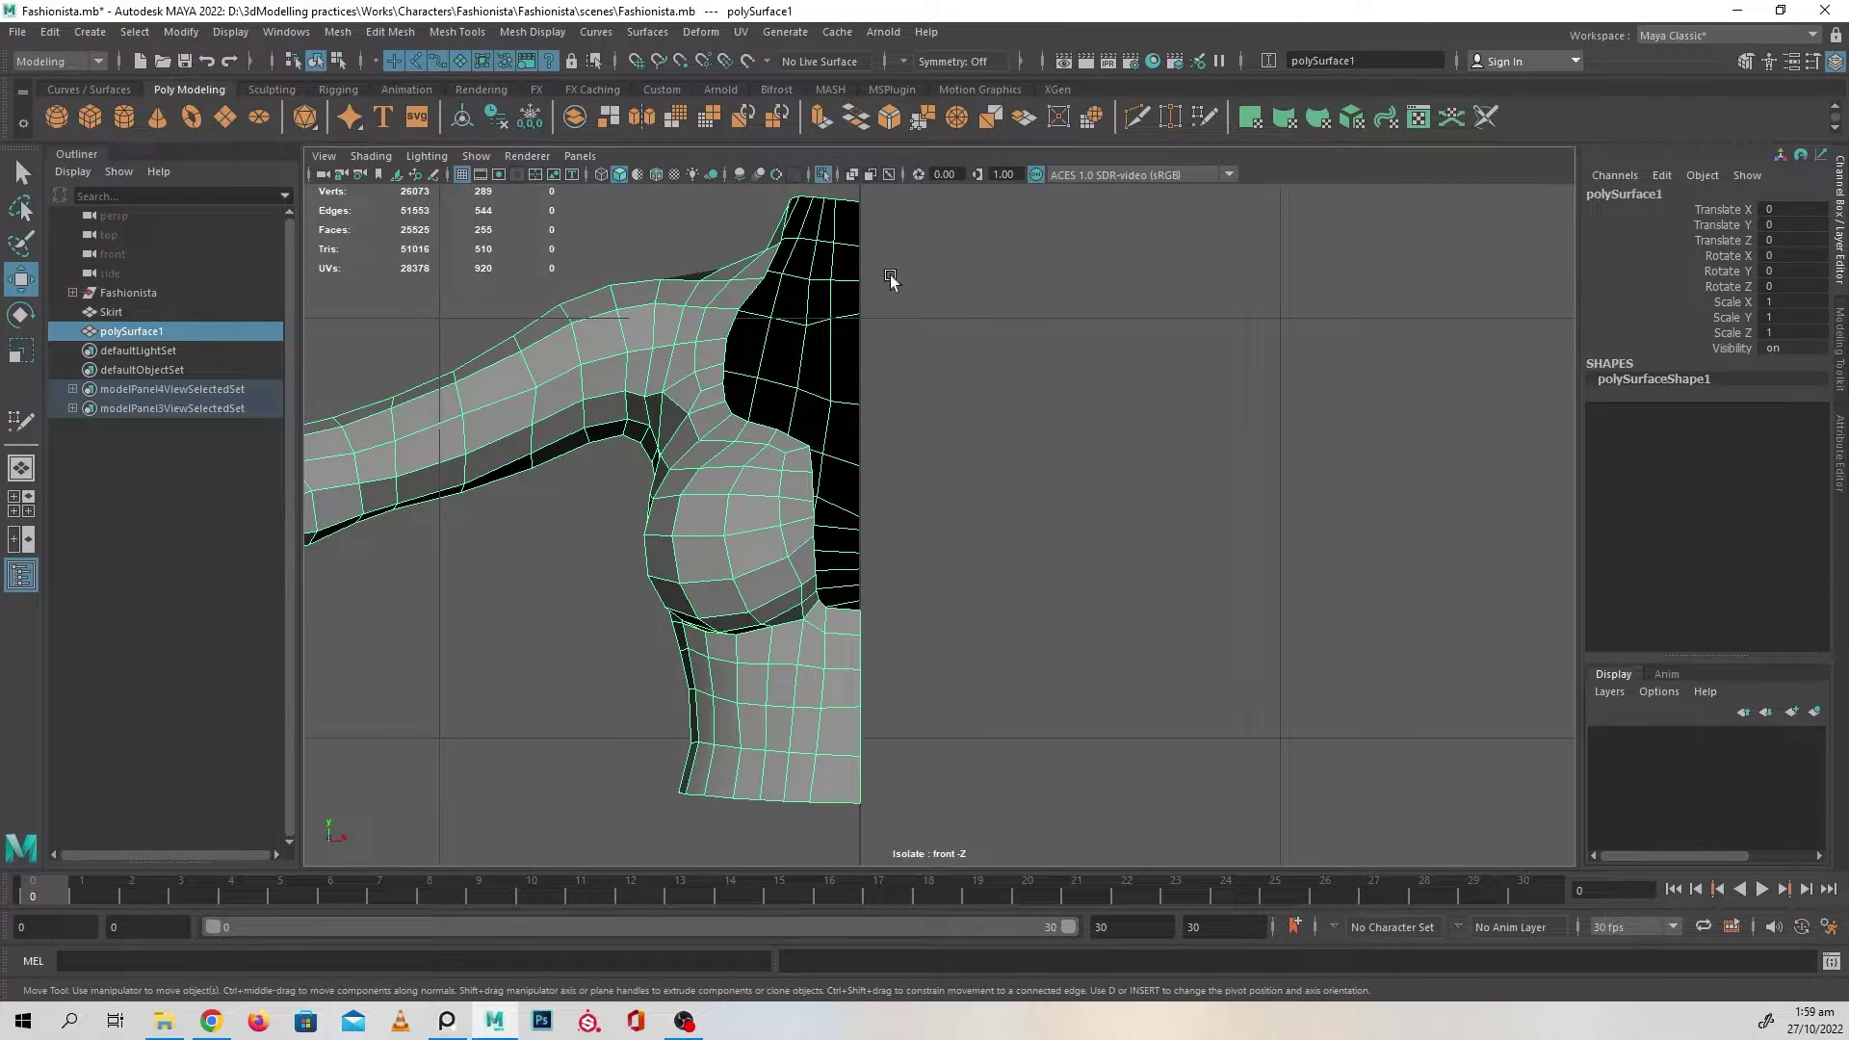
pyautogui.scroll(-2, 1060, 520)
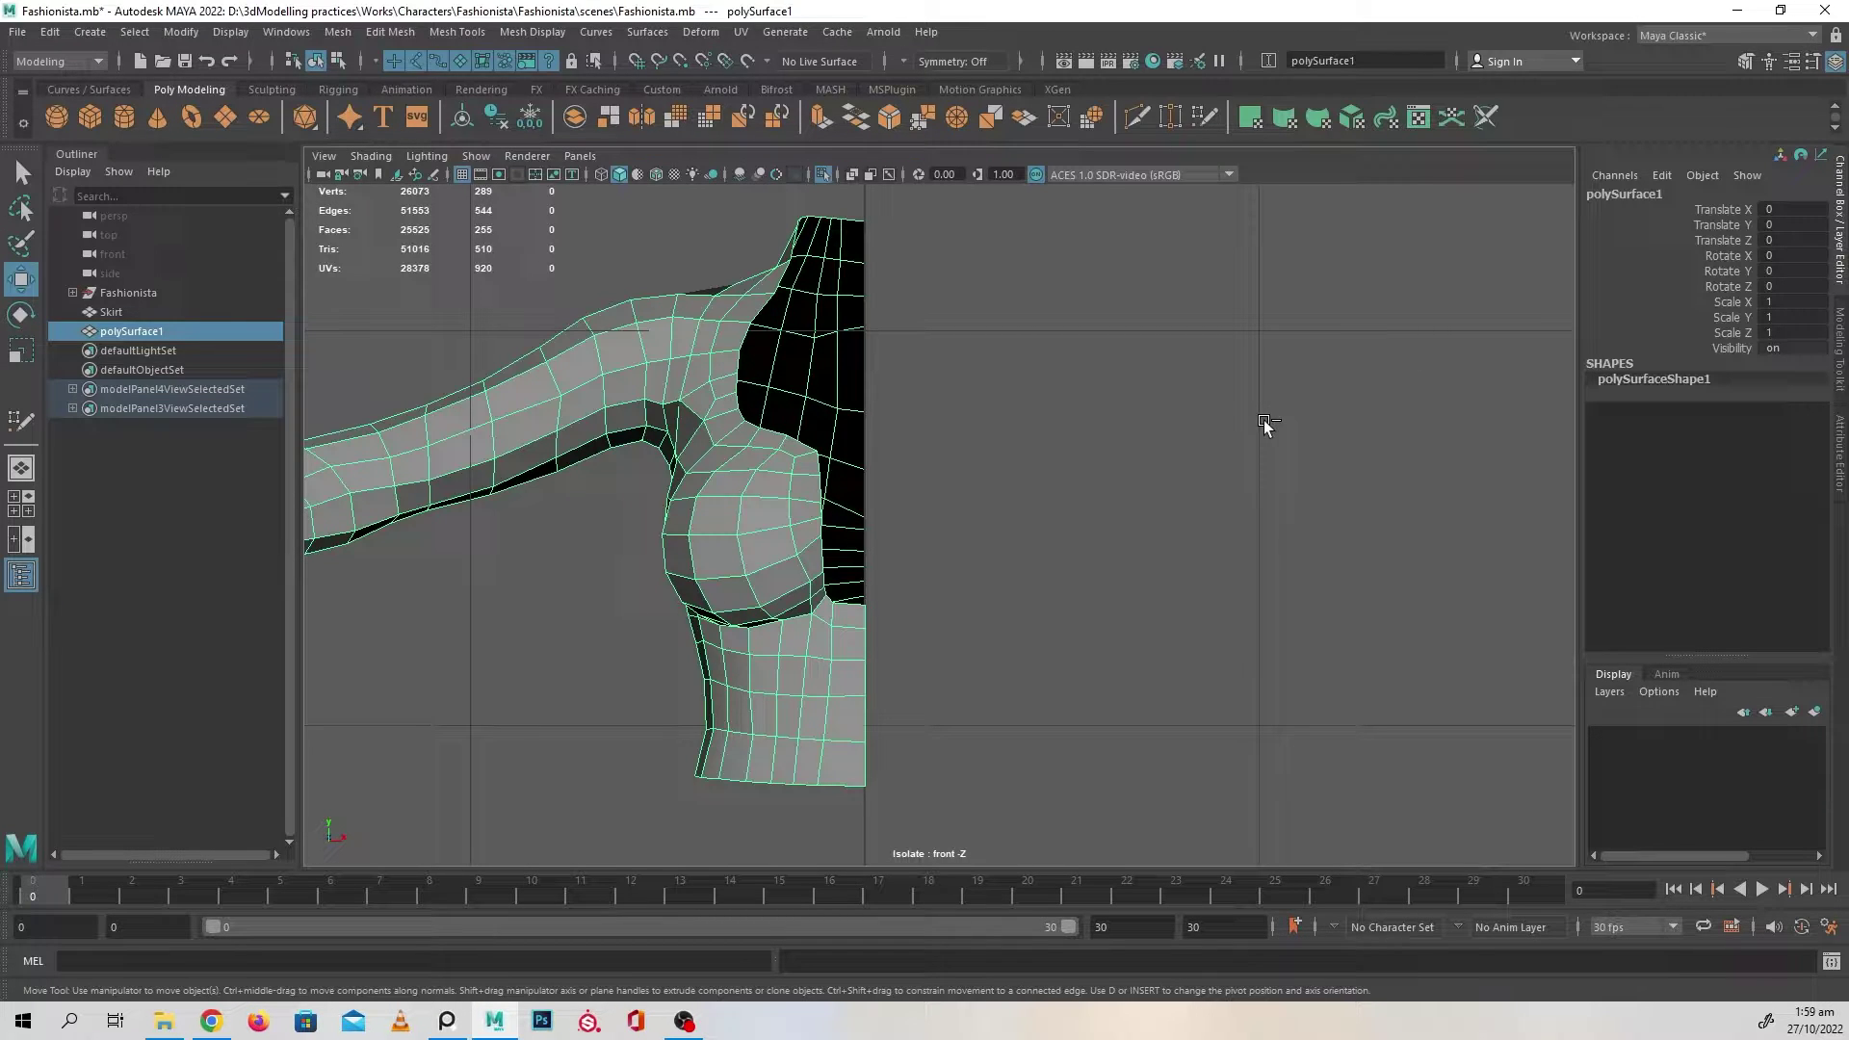
pyautogui.hotkey('ctrl', 'd')
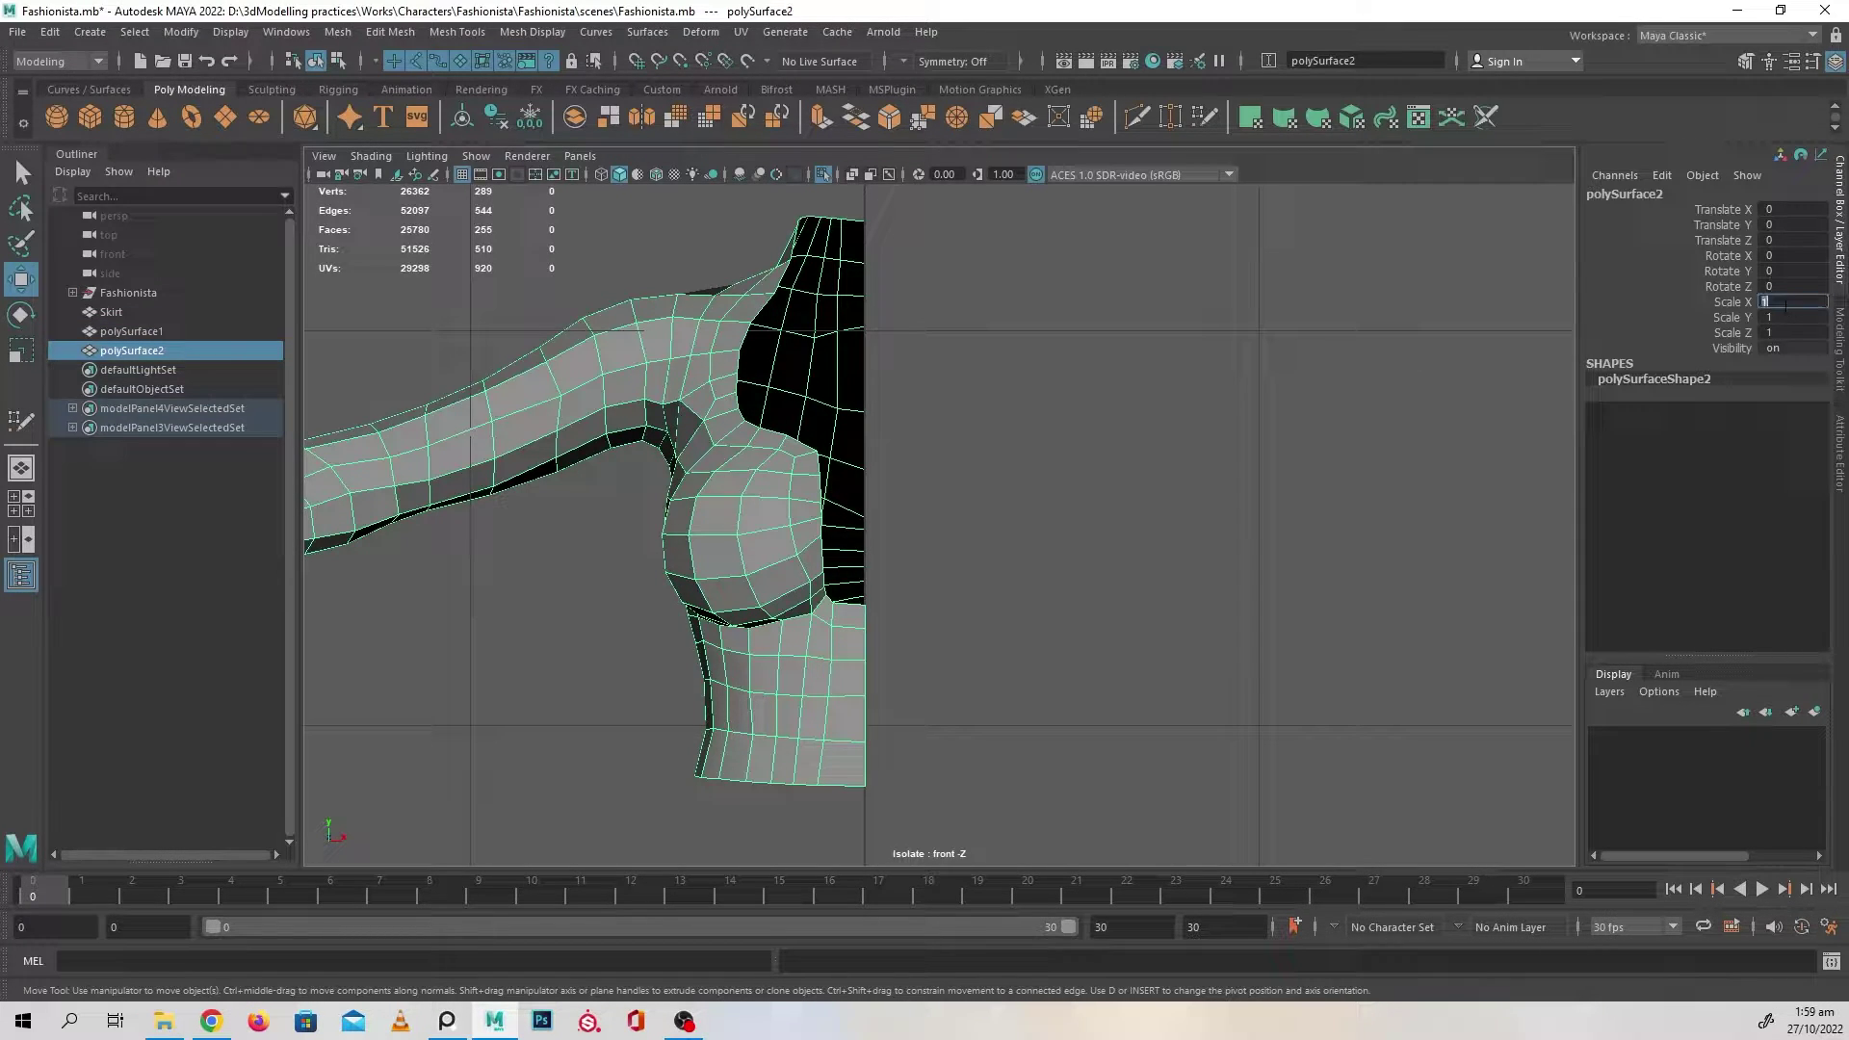
pyautogui.write('-1')
pyautogui.press('Return')
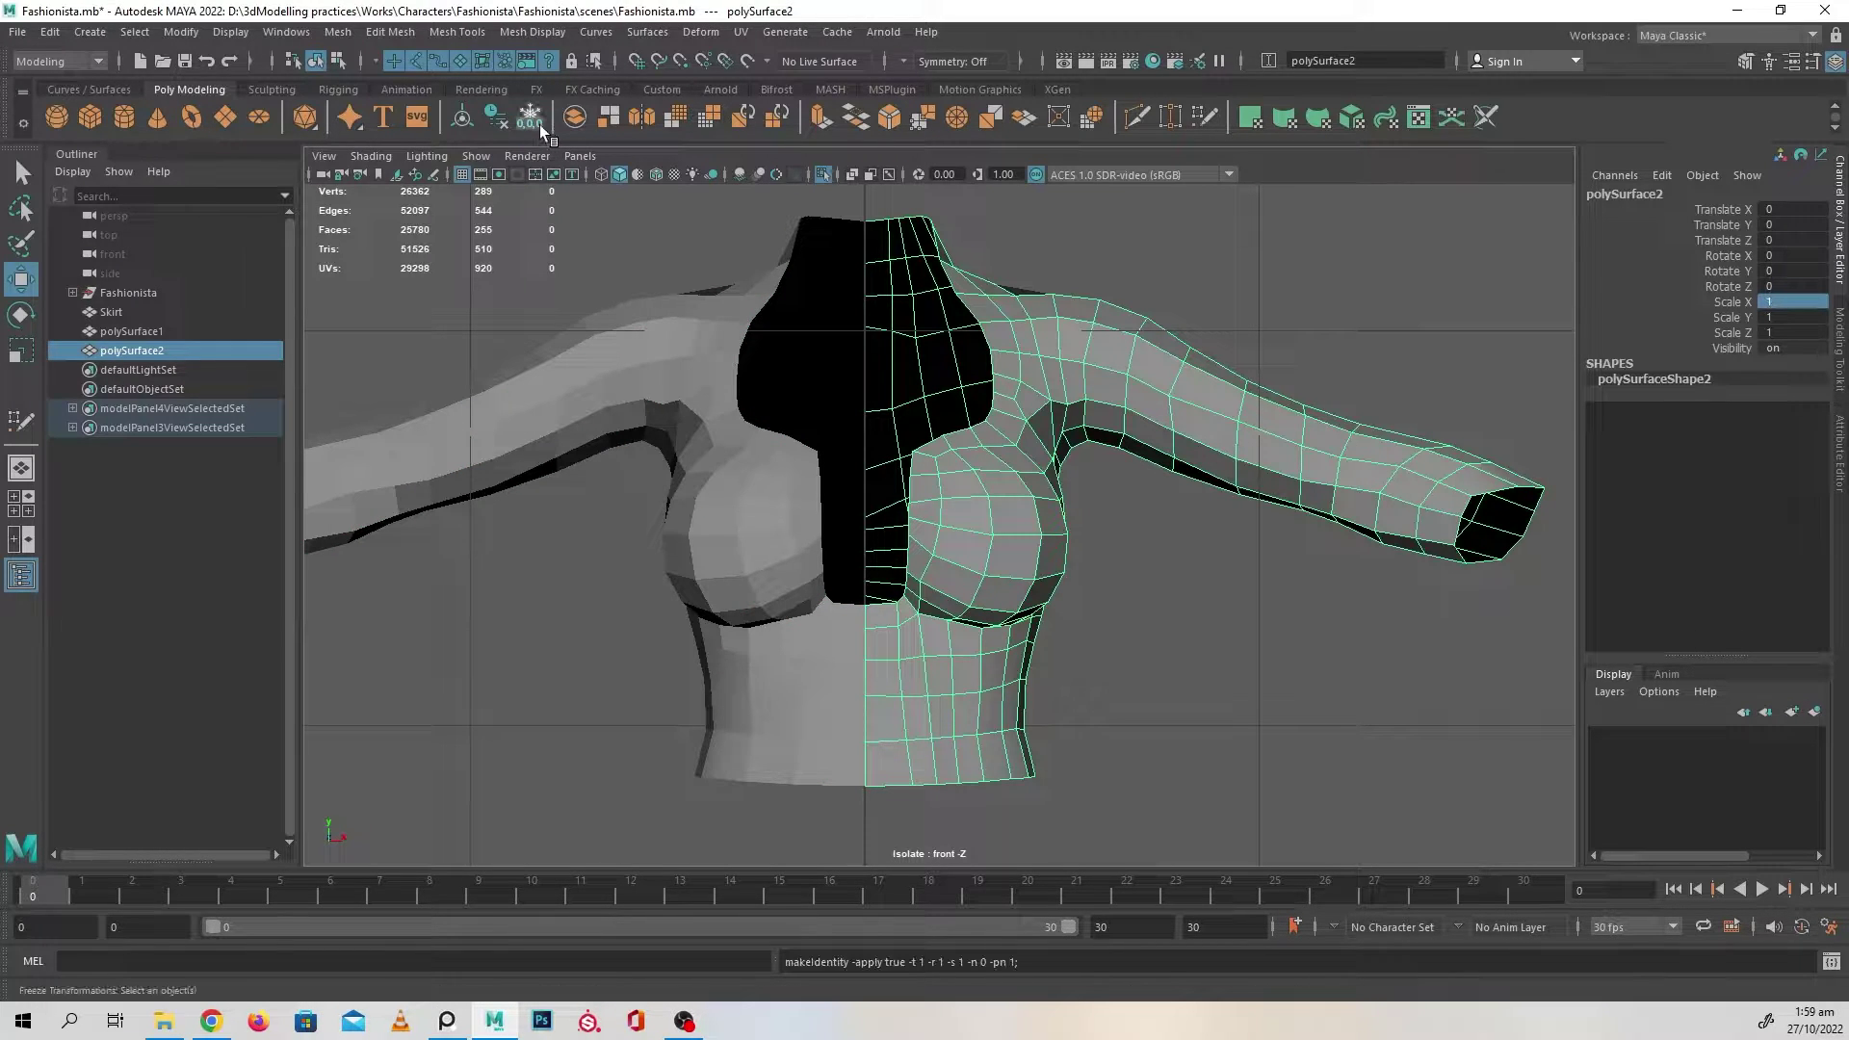
pyautogui.click(1204, 635)
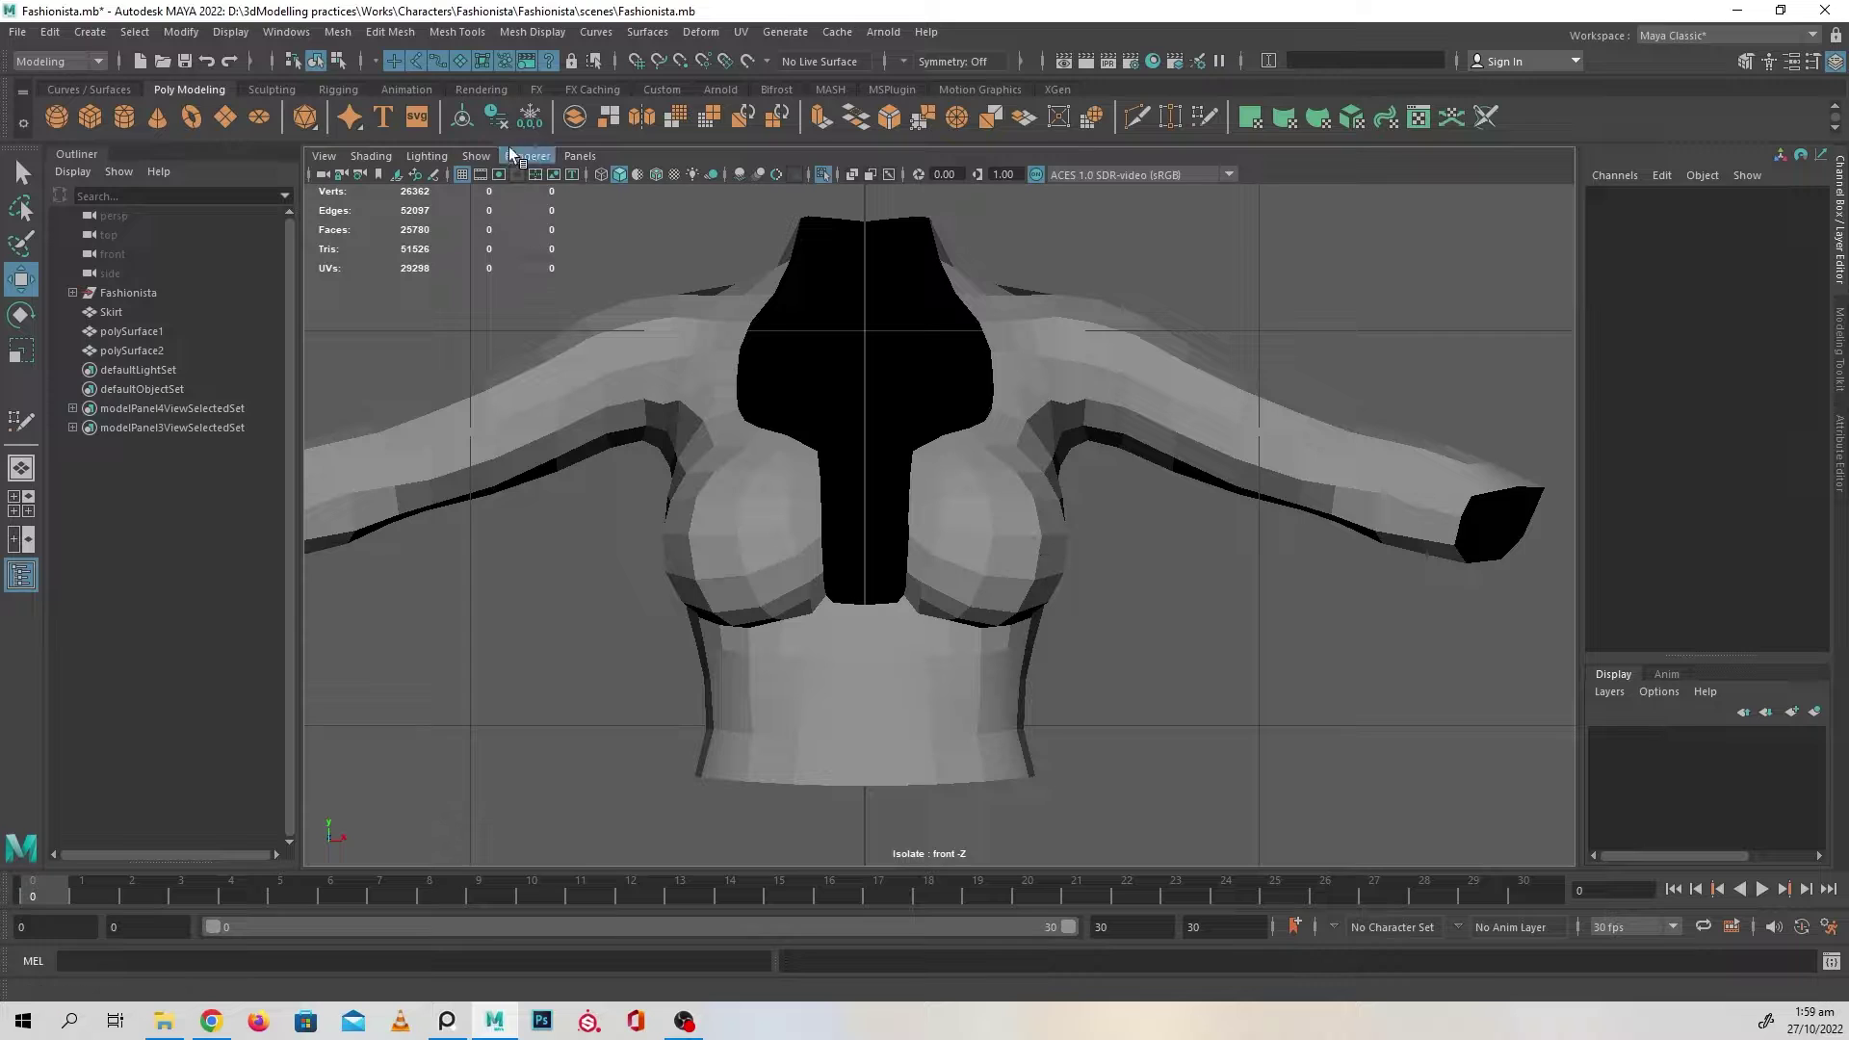
# - Combine the original and mirrored halves of the top into one mesh and delete its construction history
pyautogui.click(767, 376)
pyautogui.keyDown('shift'); pyautogui.click(782, 431); pyautogui.keyUp('shift')
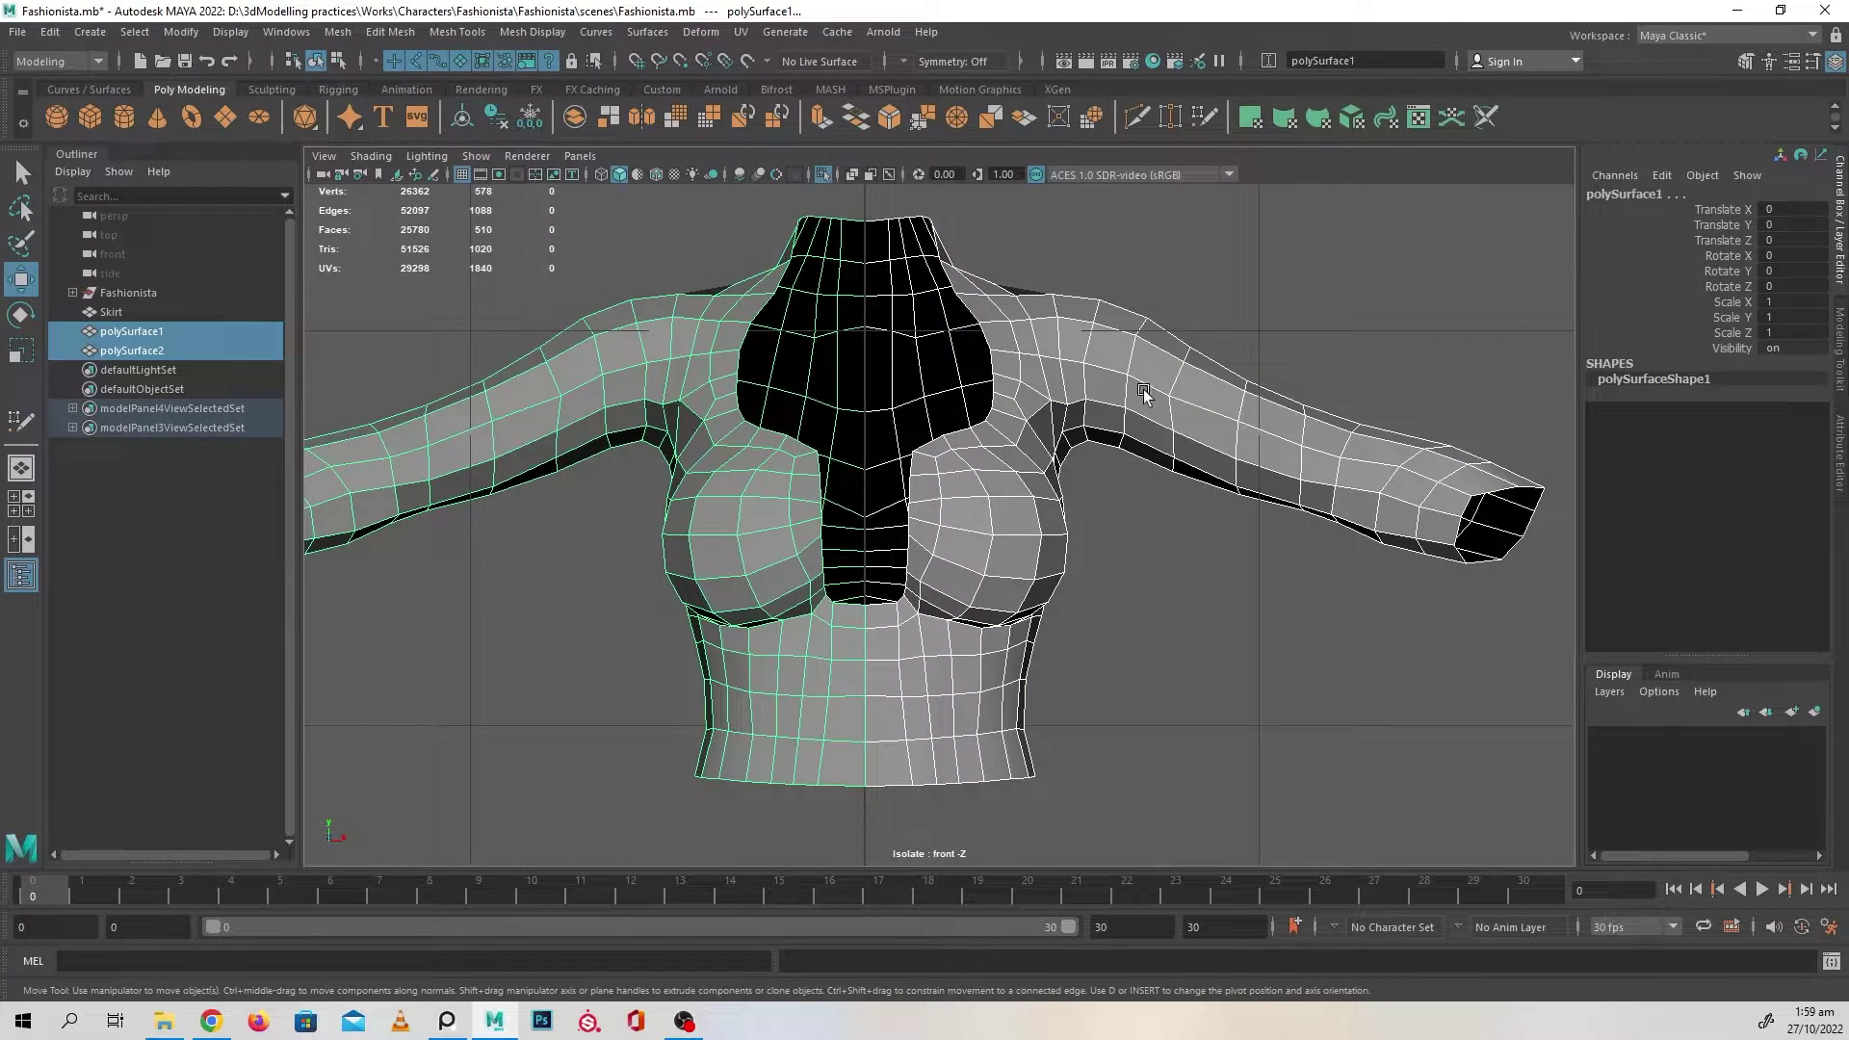
pyautogui.click(576, 117)
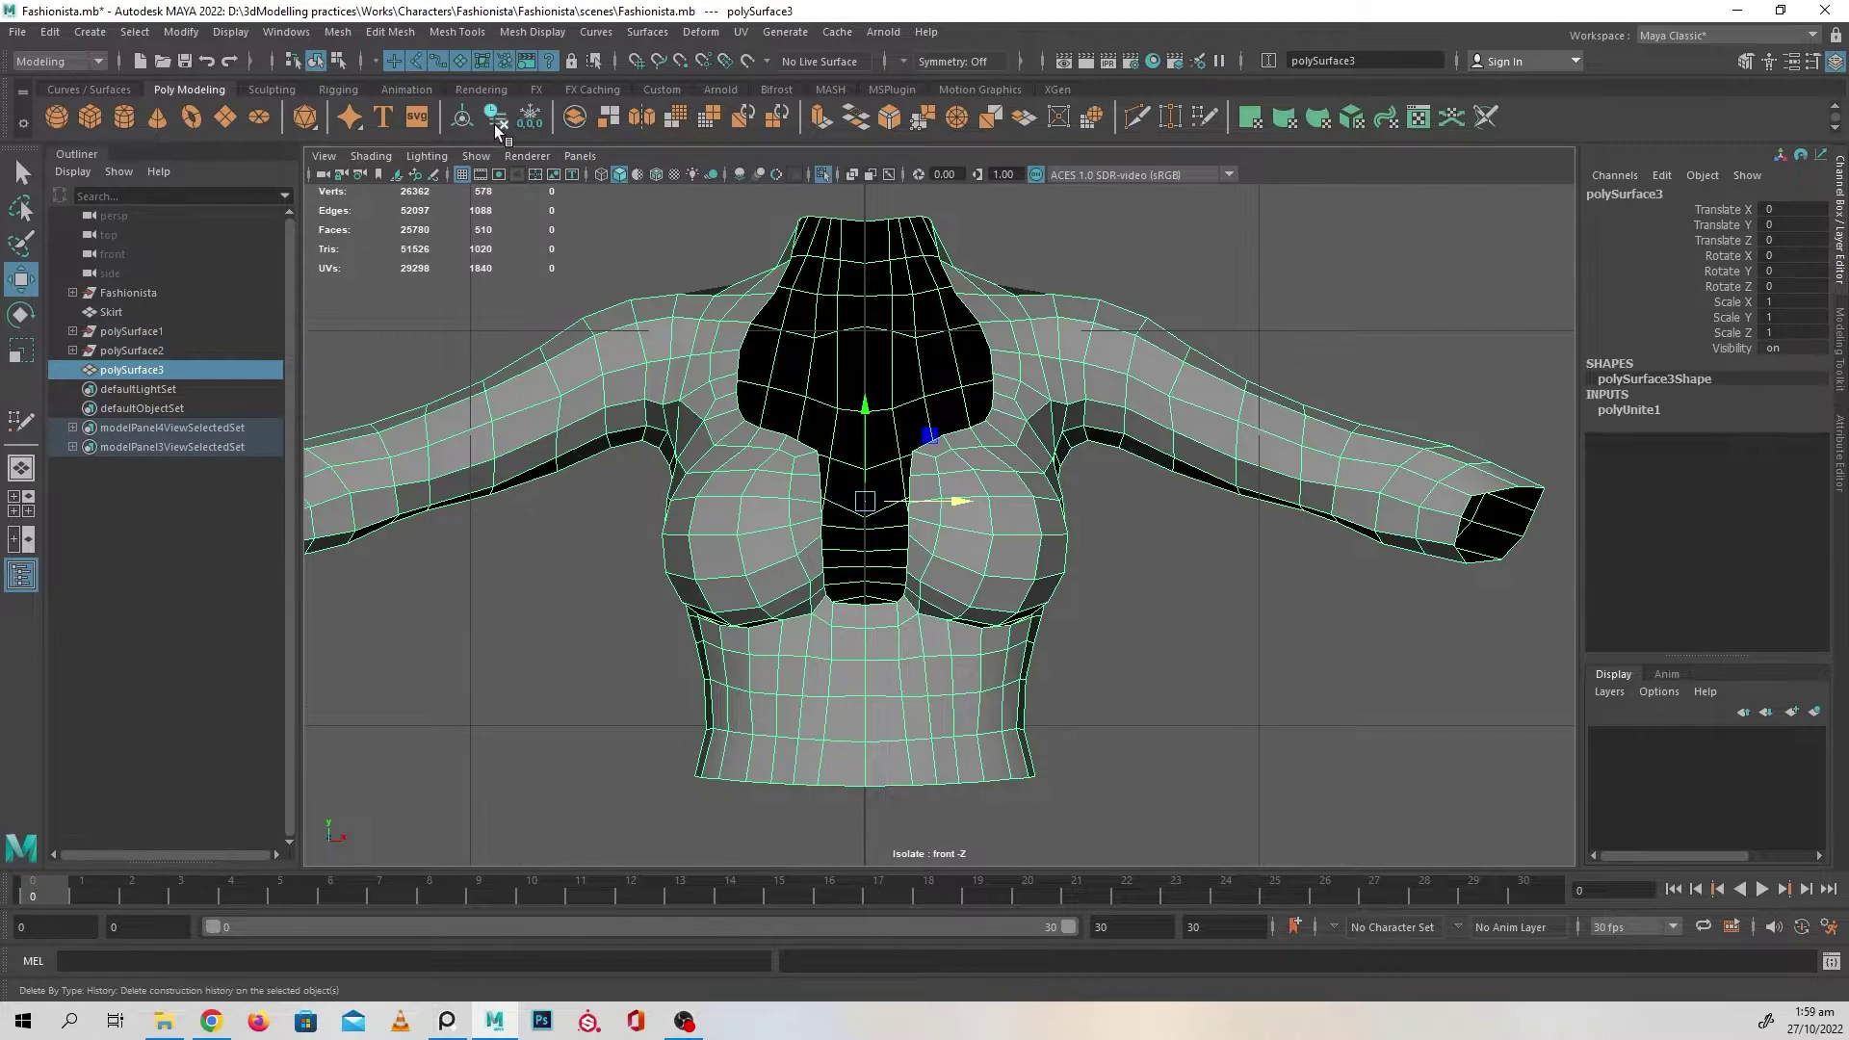
pyautogui.scroll(3, 1153, 616)
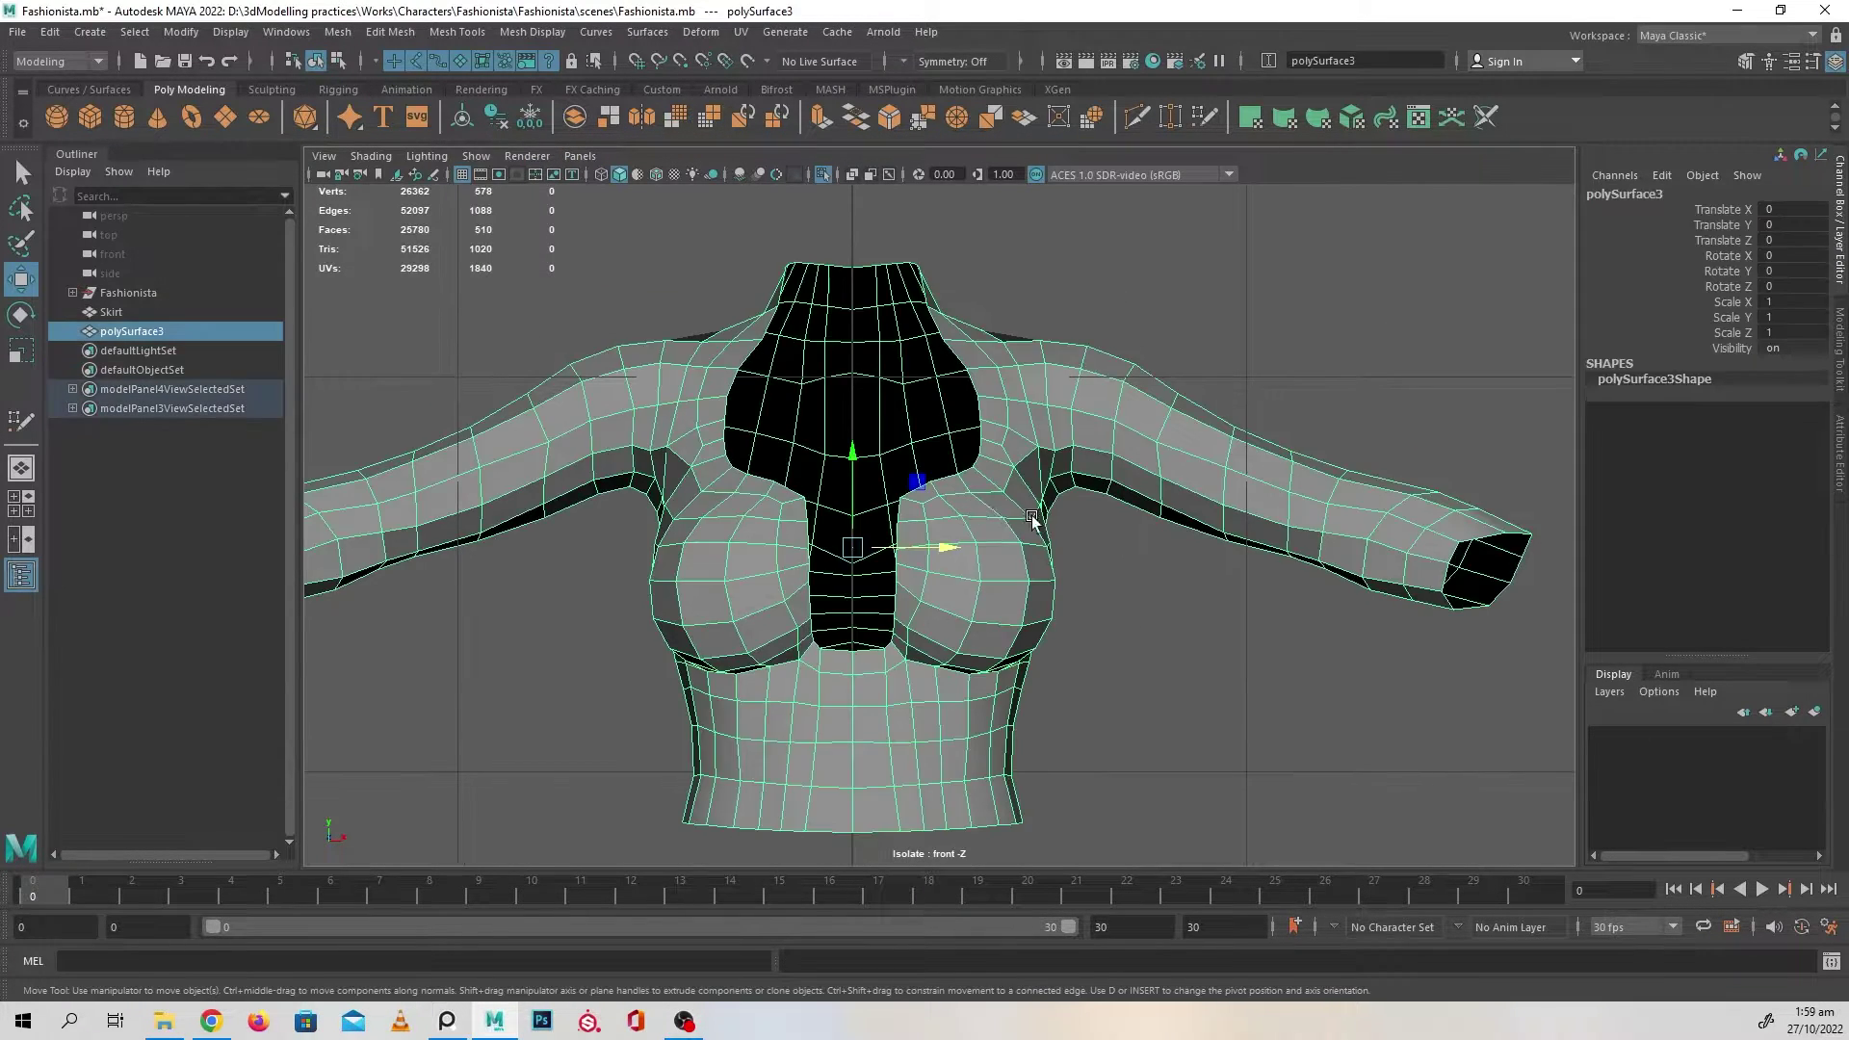
# - Merge the overlapping vertices along the top's centre line with a distance threshold of 0.01, and return to object mode
pyautogui.moveTo(1084, 264); pyautogui.dragTo(1009, 264, button='right')
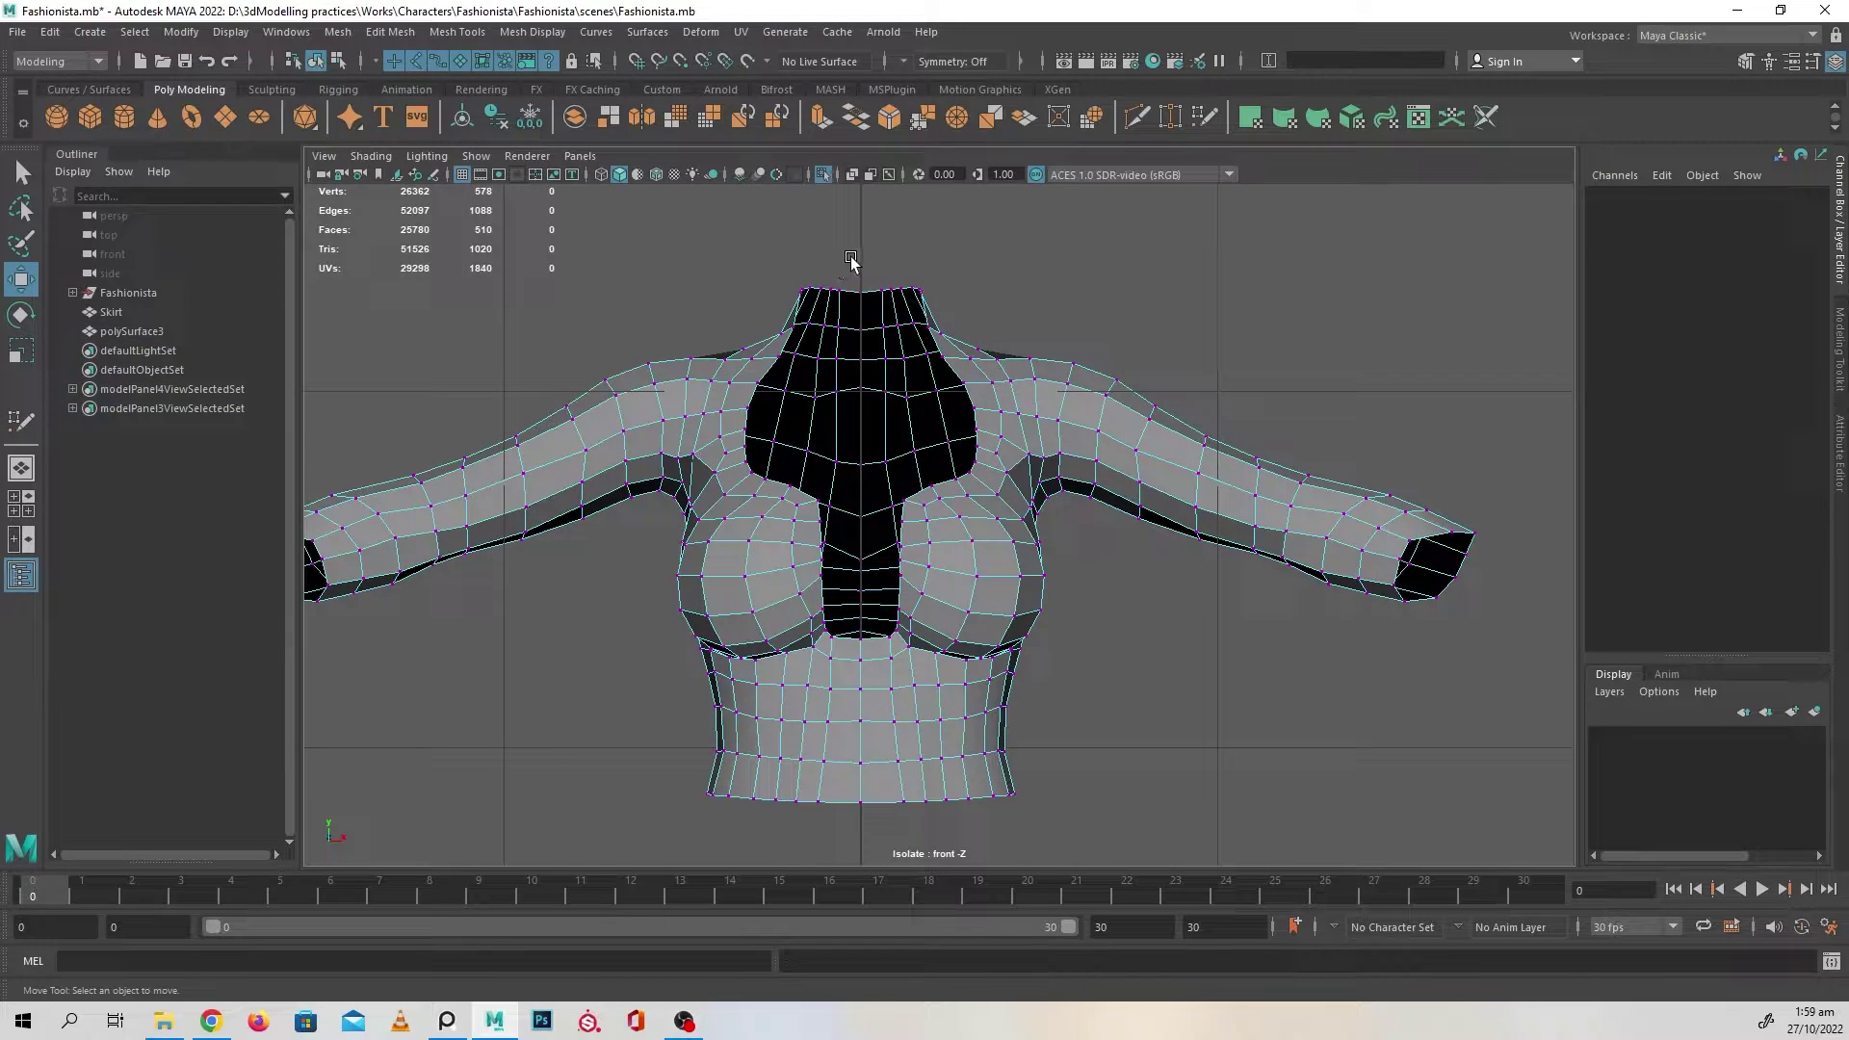
pyautogui.moveTo(857, 578); pyautogui.dragTo(869, 846)
pyautogui.moveTo(1165, 639)
pyautogui.keyDown('shift'); pyautogui.mouseDown(button='right')
pyautogui.moveTo(1165, 583)
pyautogui.moveTo(1269, 556)
pyautogui.mouseUp(button='right'); pyautogui.keyUp('shift')
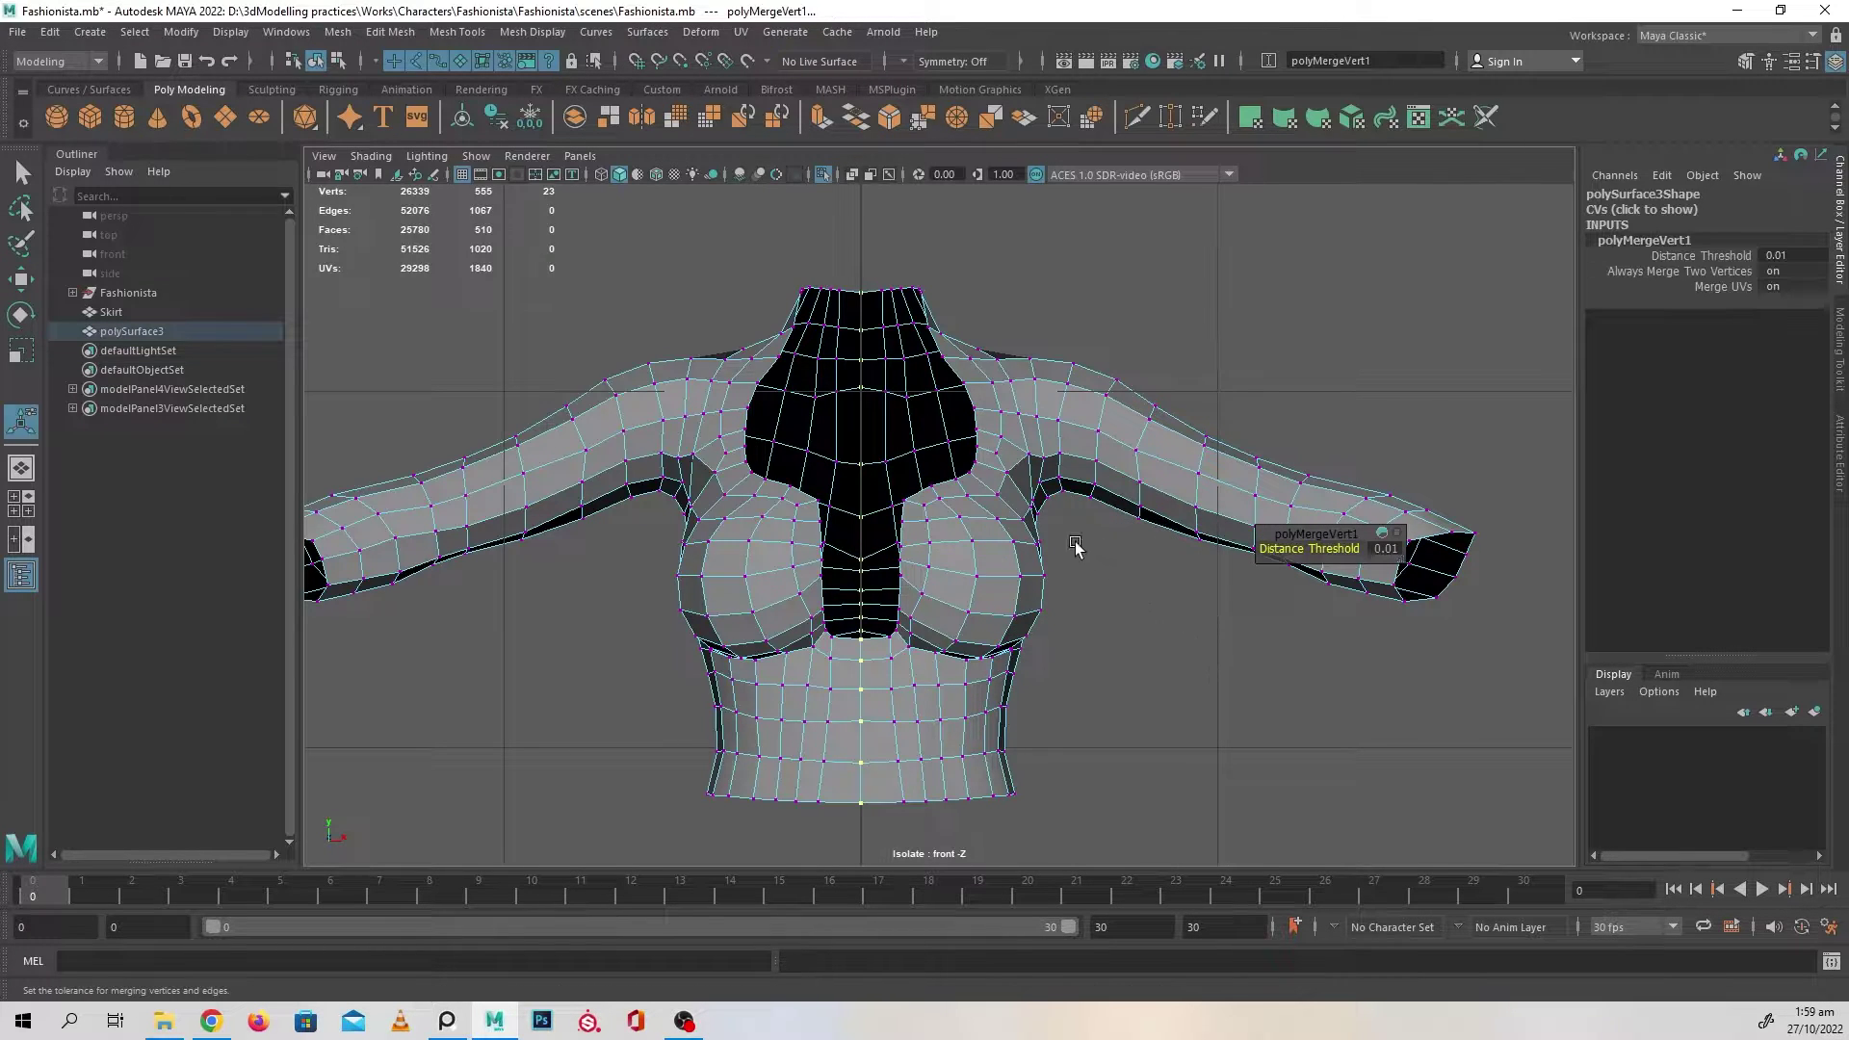
pyautogui.press('w')
pyautogui.moveTo(1034, 434); pyautogui.dragTo(1199, 297, button='right')
pyautogui.click(1199, 297)
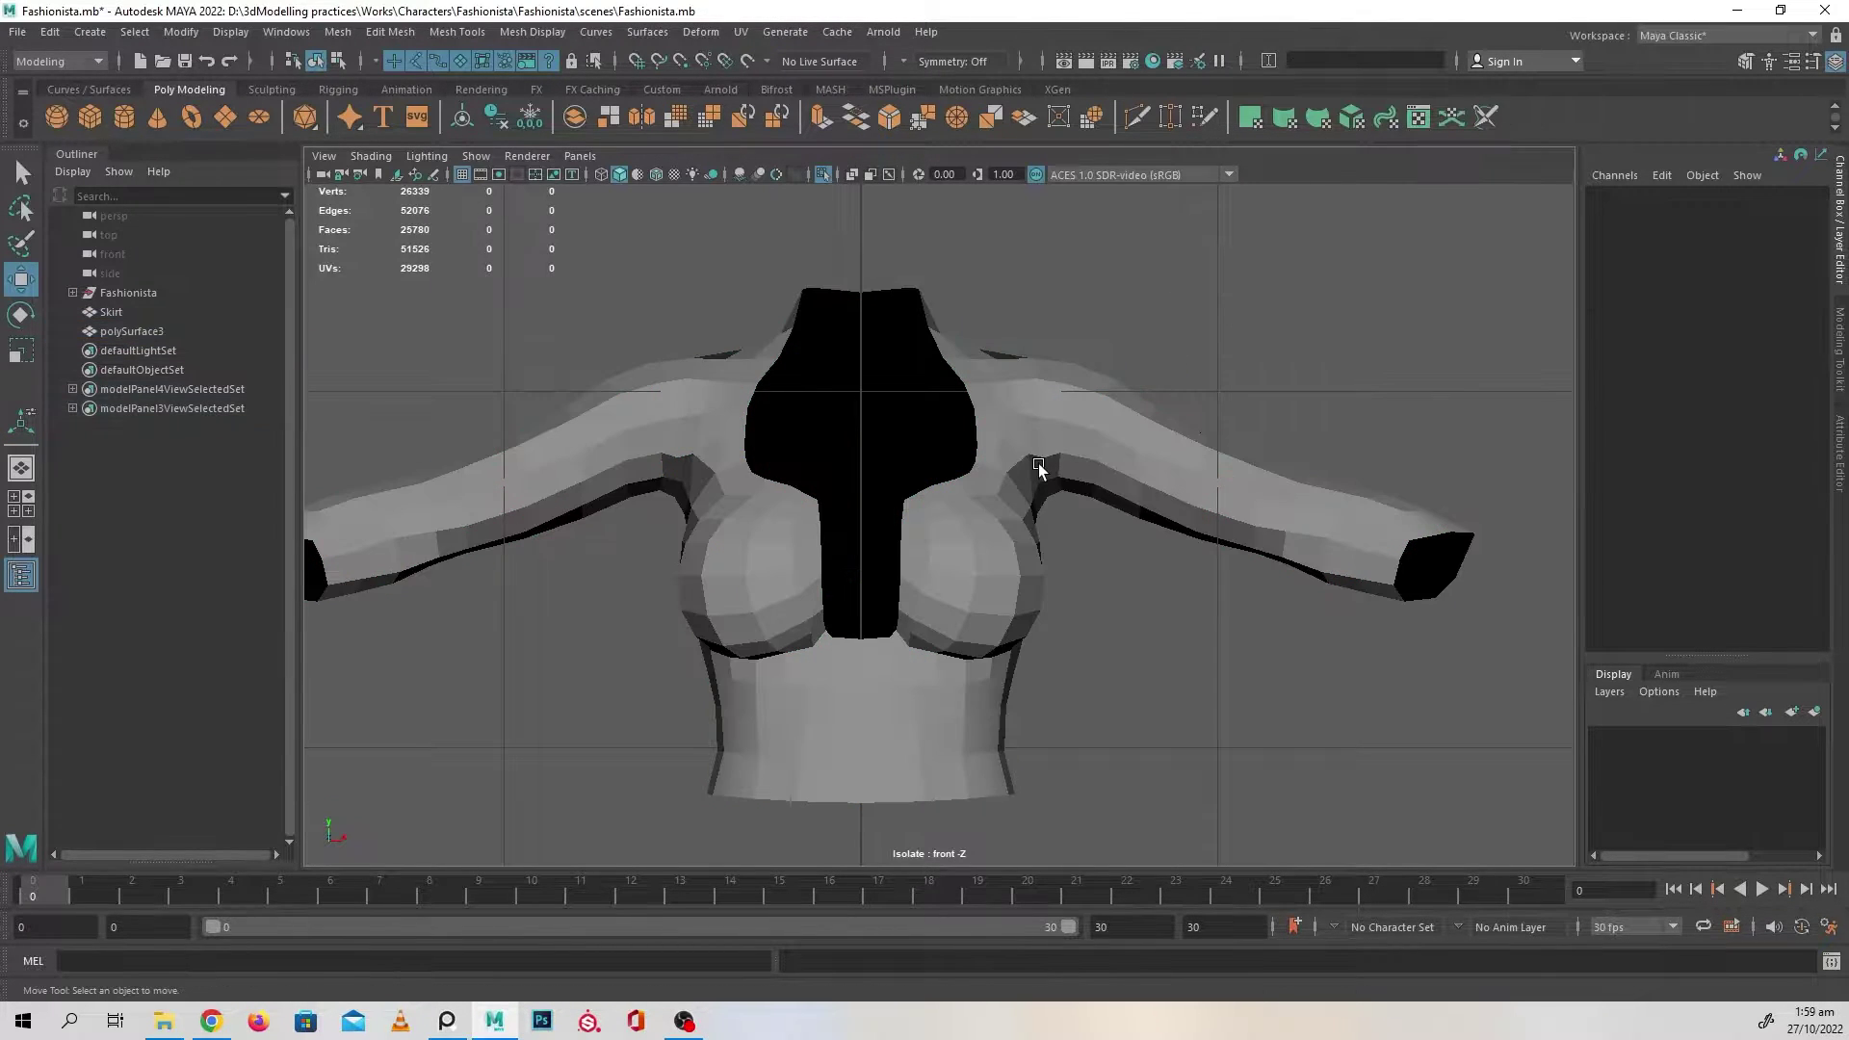
# - Show the combined top in smooth mesh preview in the perspective view
pyautogui.click(1037, 468)
pyautogui.press('space')
pyautogui.press('space')
pyautogui.click(1218, 578)
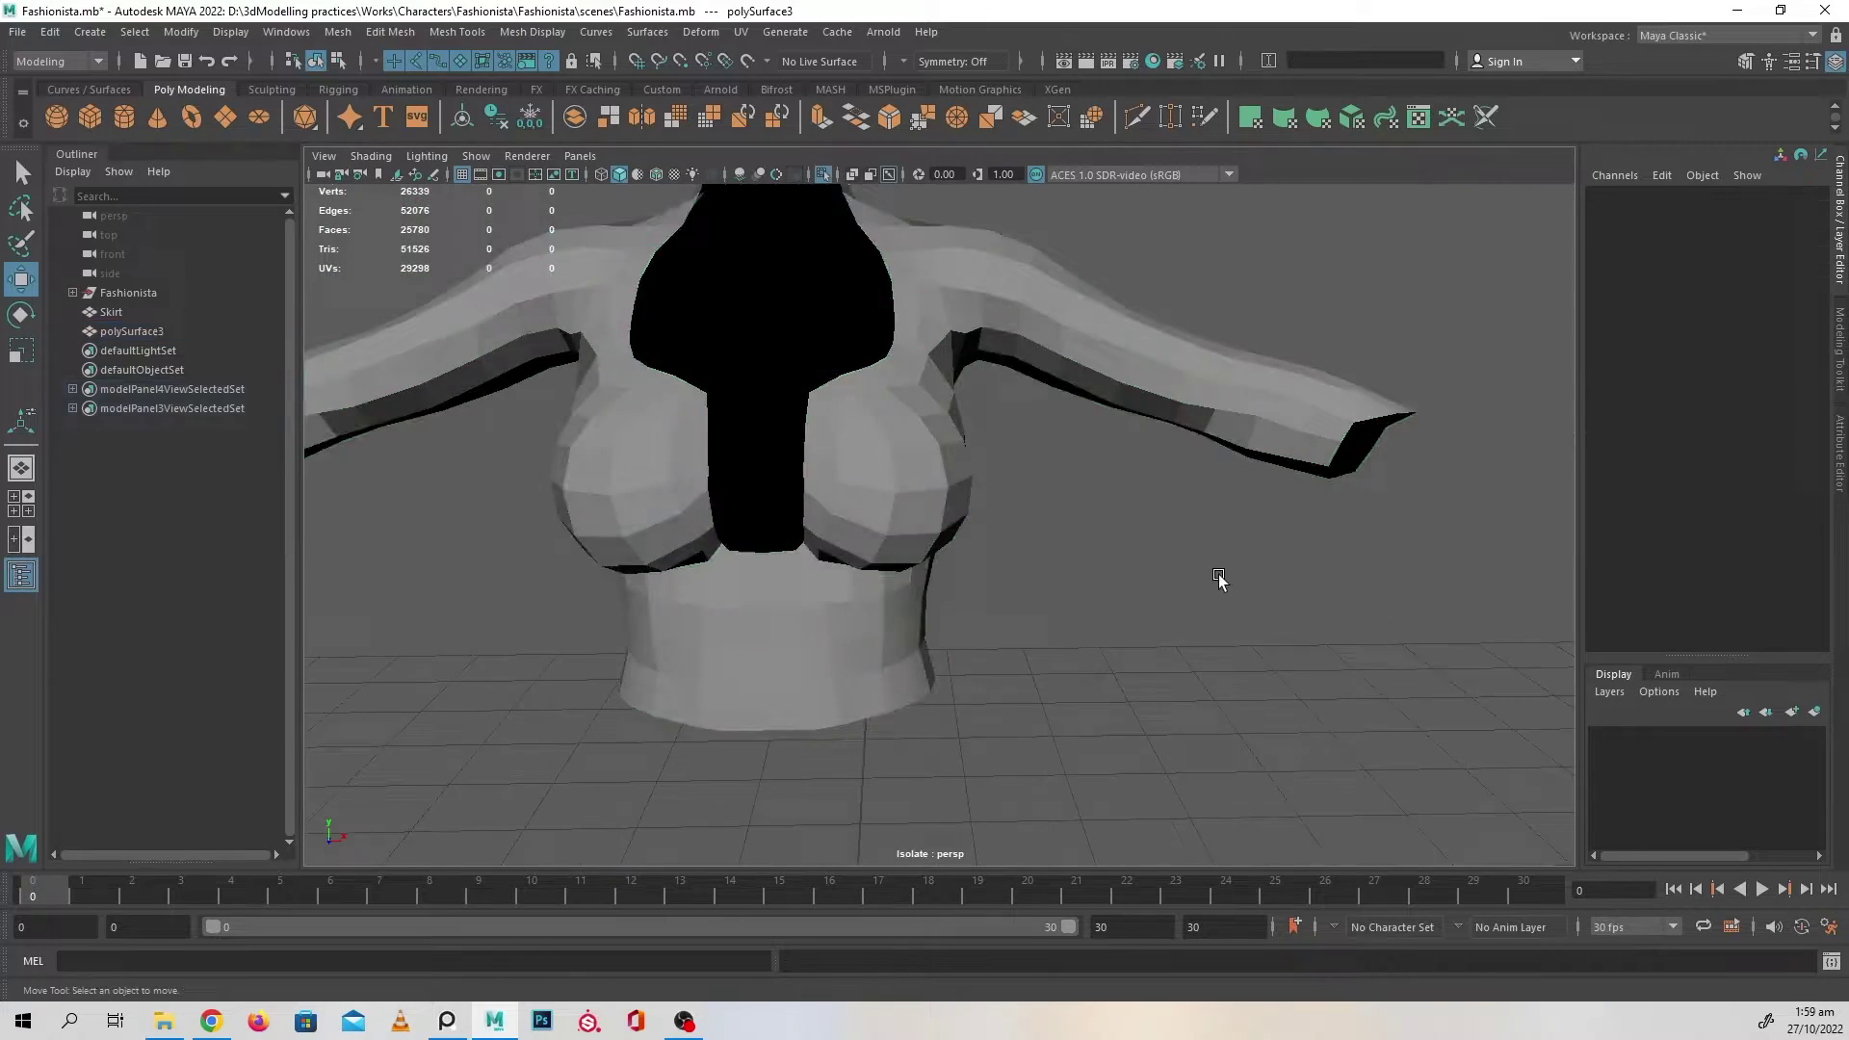
pyautogui.click(900, 627)
pyautogui.press('3')
pyautogui.click(1073, 651)
# - Examine the smoothed top from the front and the back, including its centre seam
pyautogui.scroll(3, 1029, 683)
pyautogui.keyDown('alt'); pyautogui.moveTo(1029, 684); pyautogui.dragTo(1073, 664); pyautogui.keyUp('alt')
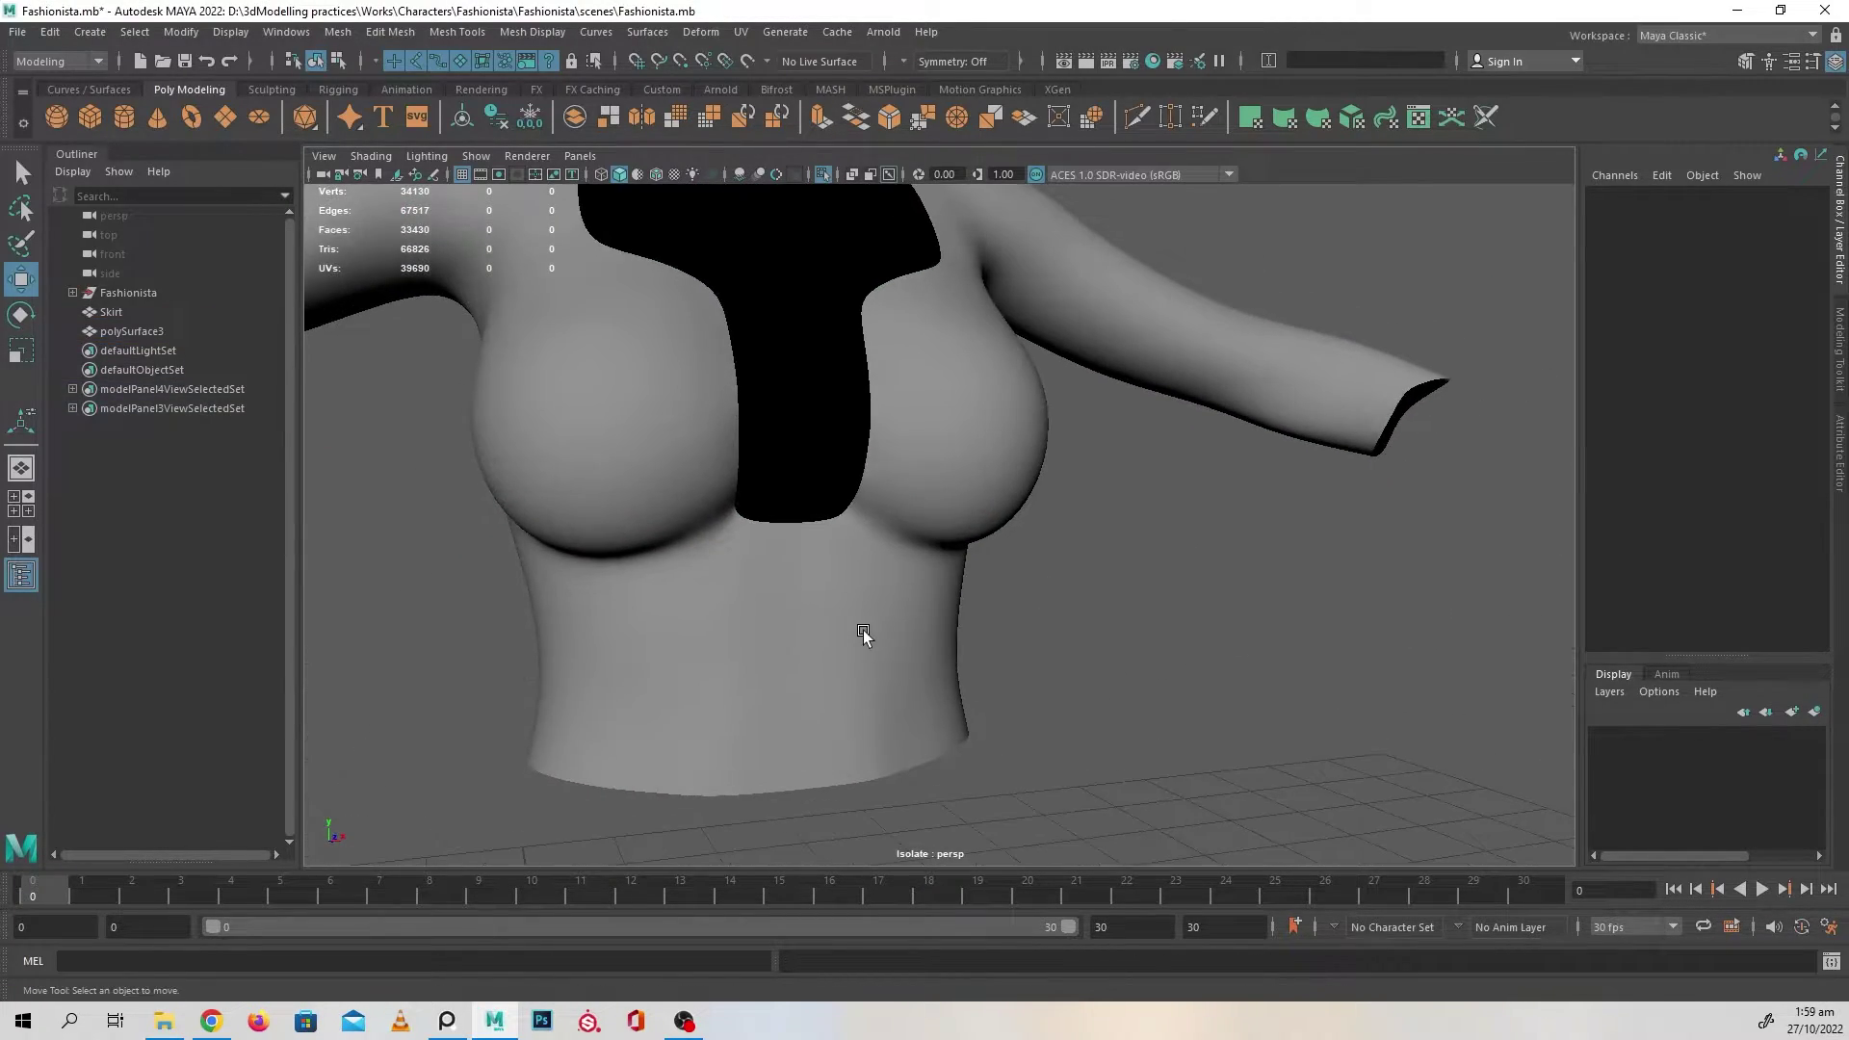
pyautogui.click(863, 631)
pyautogui.keyDown('alt'); pyautogui.moveTo(846, 668); pyautogui.dragTo(1252, 674); pyautogui.keyUp('alt')
pyautogui.click(1394, 664)
pyautogui.keyDown('alt'); pyautogui.moveTo(1378, 638); pyautogui.dragTo(1270, 755, button='middle'); pyautogui.keyUp('alt')
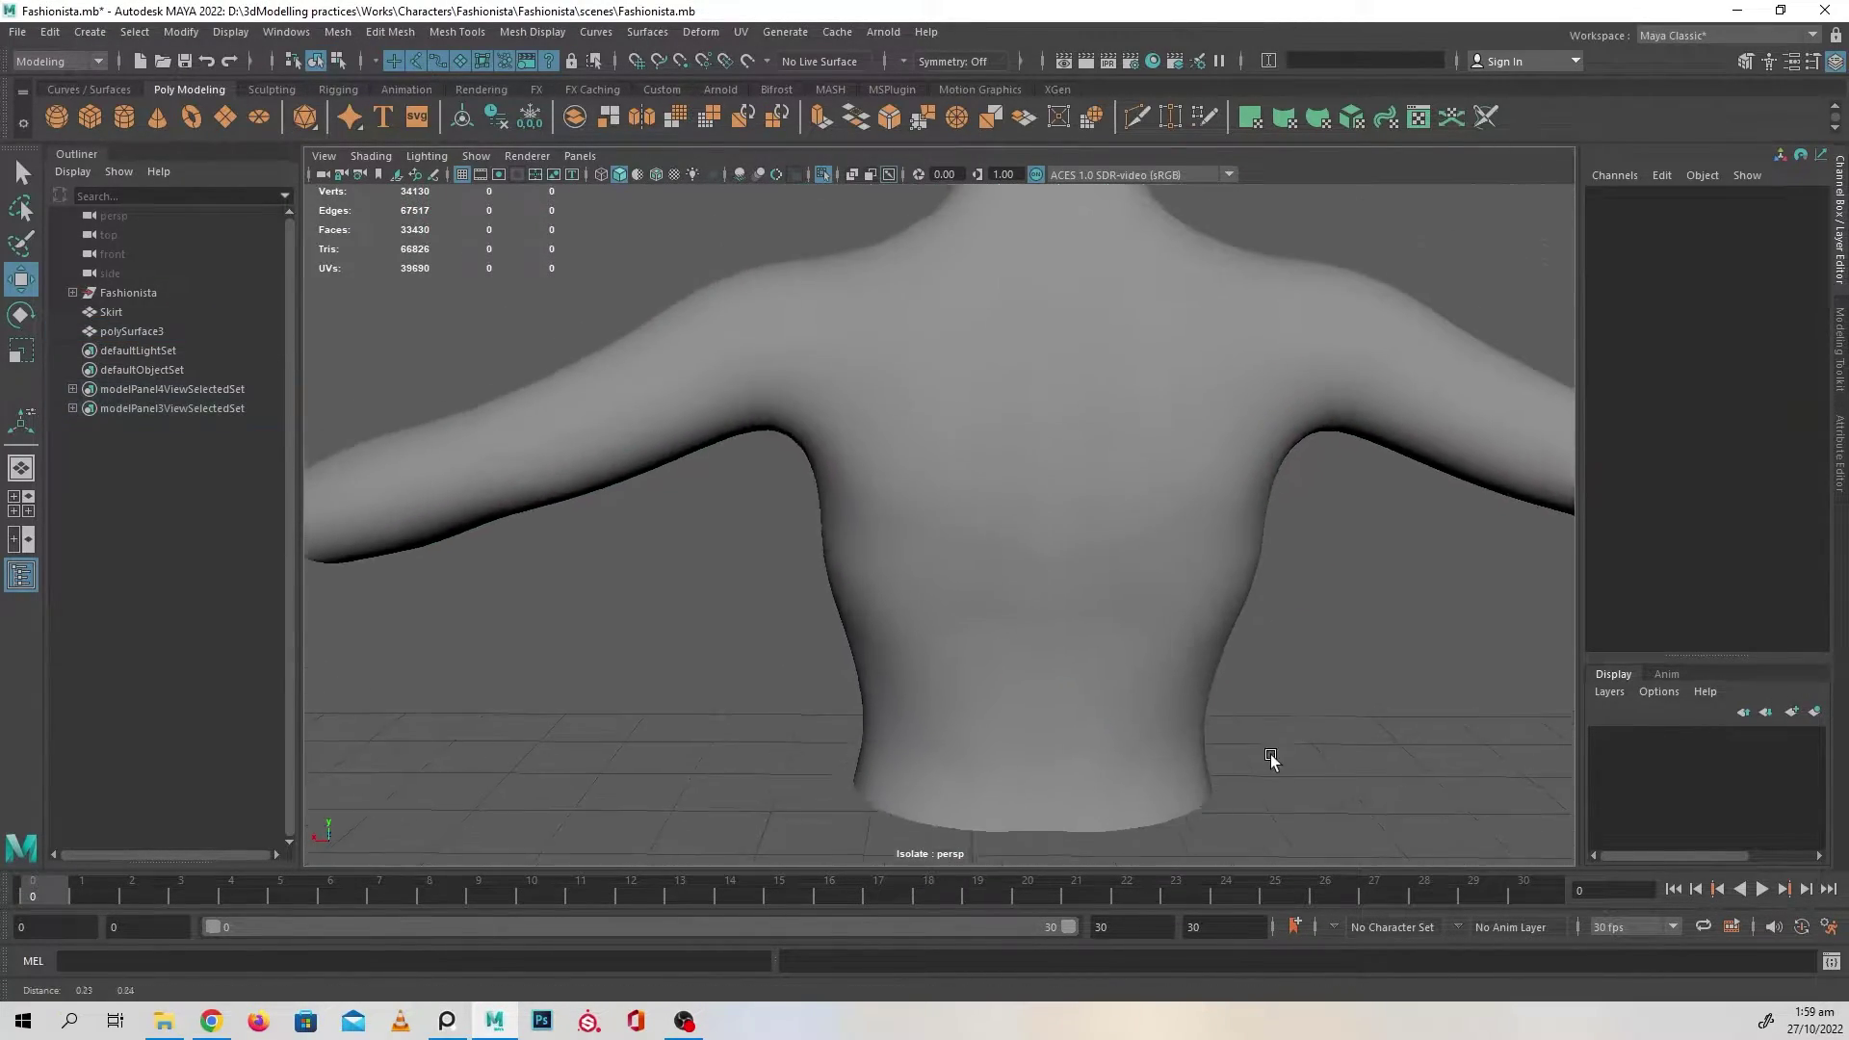
pyautogui.keyDown('alt'); pyautogui.moveTo(1270, 755); pyautogui.dragTo(1004, 393); pyautogui.keyUp('alt')
pyautogui.keyDown('alt'); pyautogui.moveTo(985, 668); pyautogui.dragTo(756, 643); pyautogui.keyUp('alt')
pyautogui.click(1182, 603)
pyautogui.scroll(-4, 756, 647)
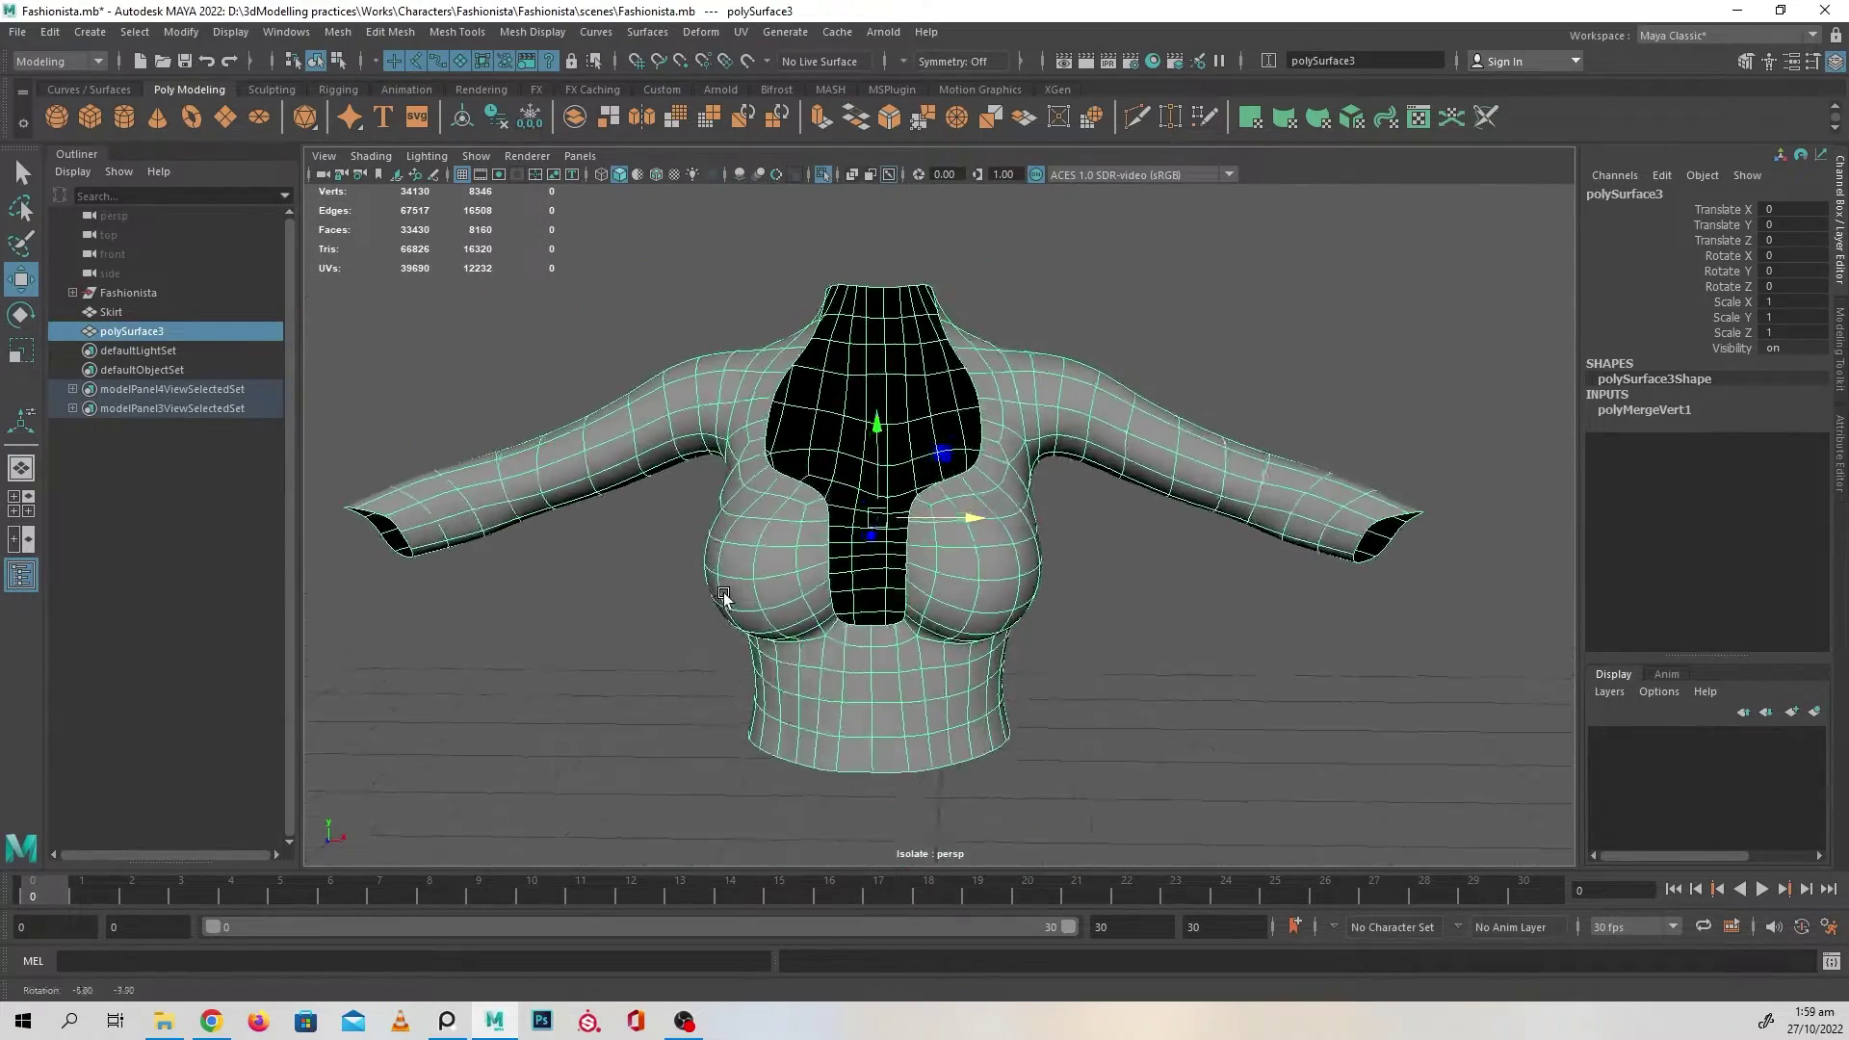
pyautogui.click(1129, 680)
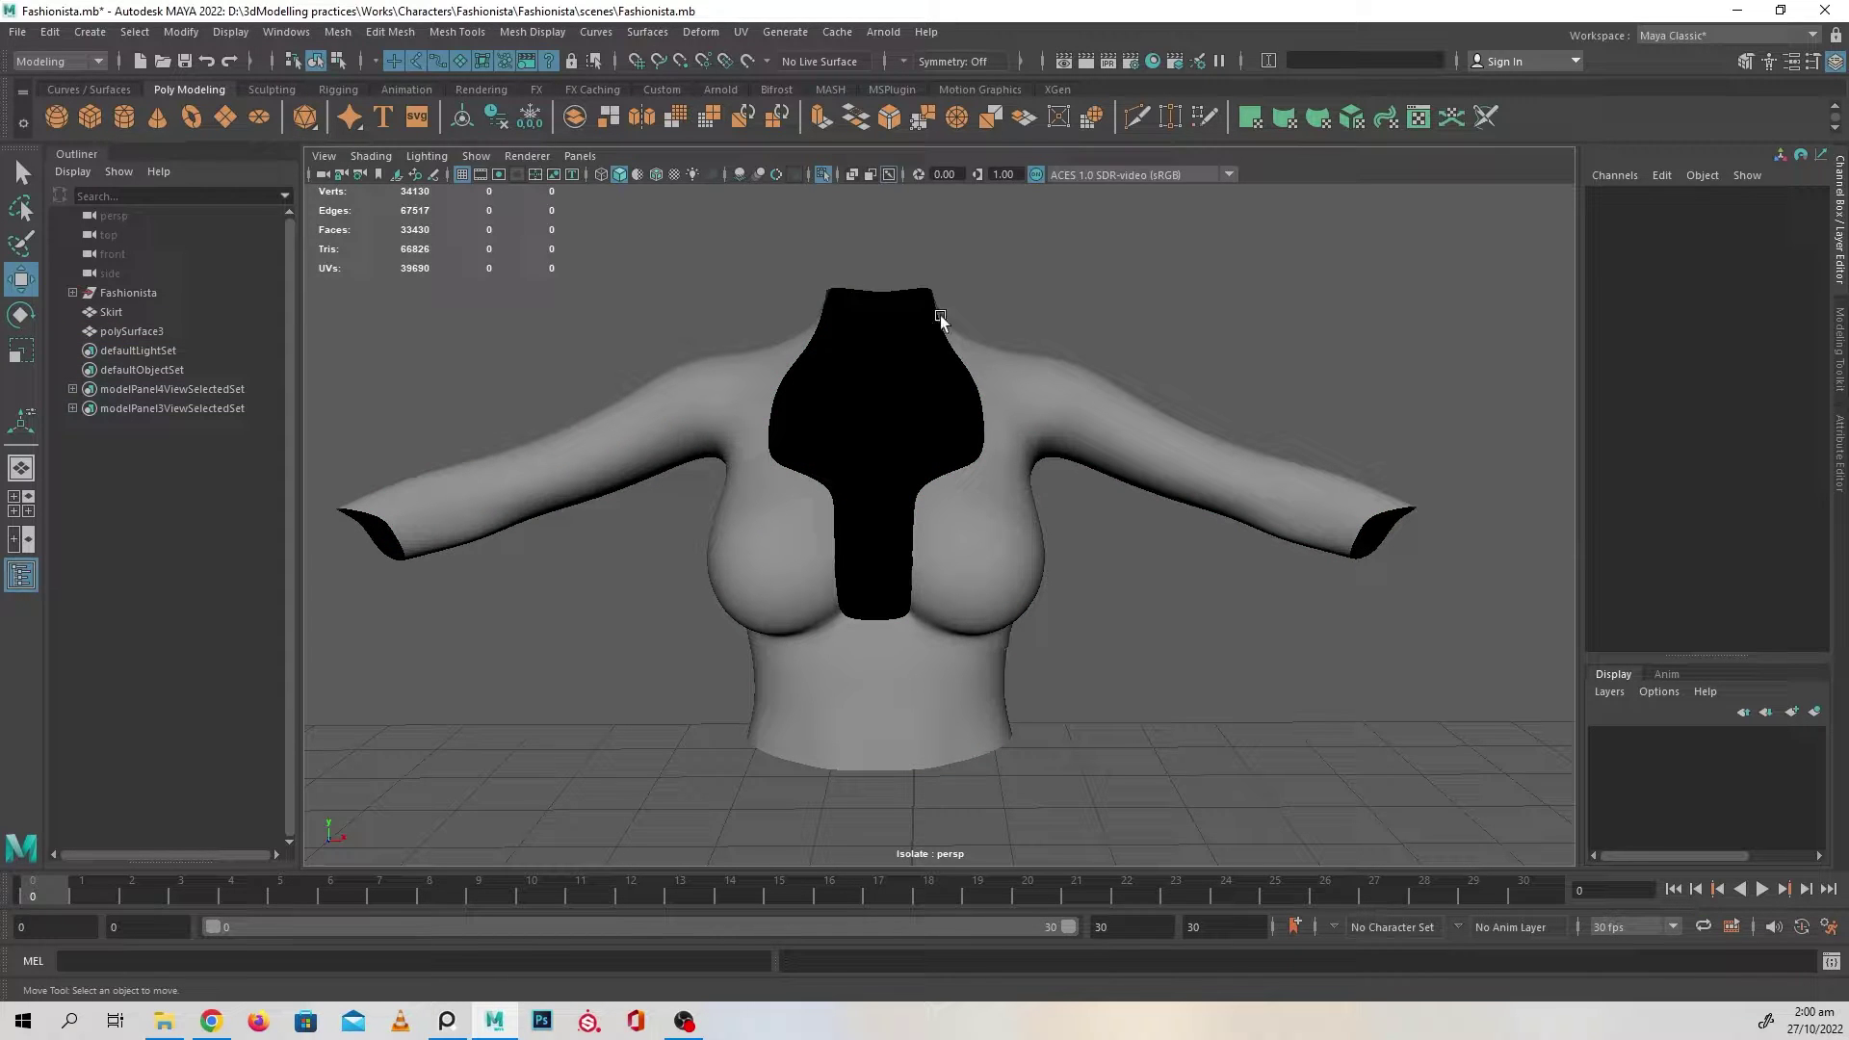
# - Turn off isolation to show the whole character again and select the combined top
pyautogui.click(826, 174)
pyautogui.scroll(-3, 872, 472)
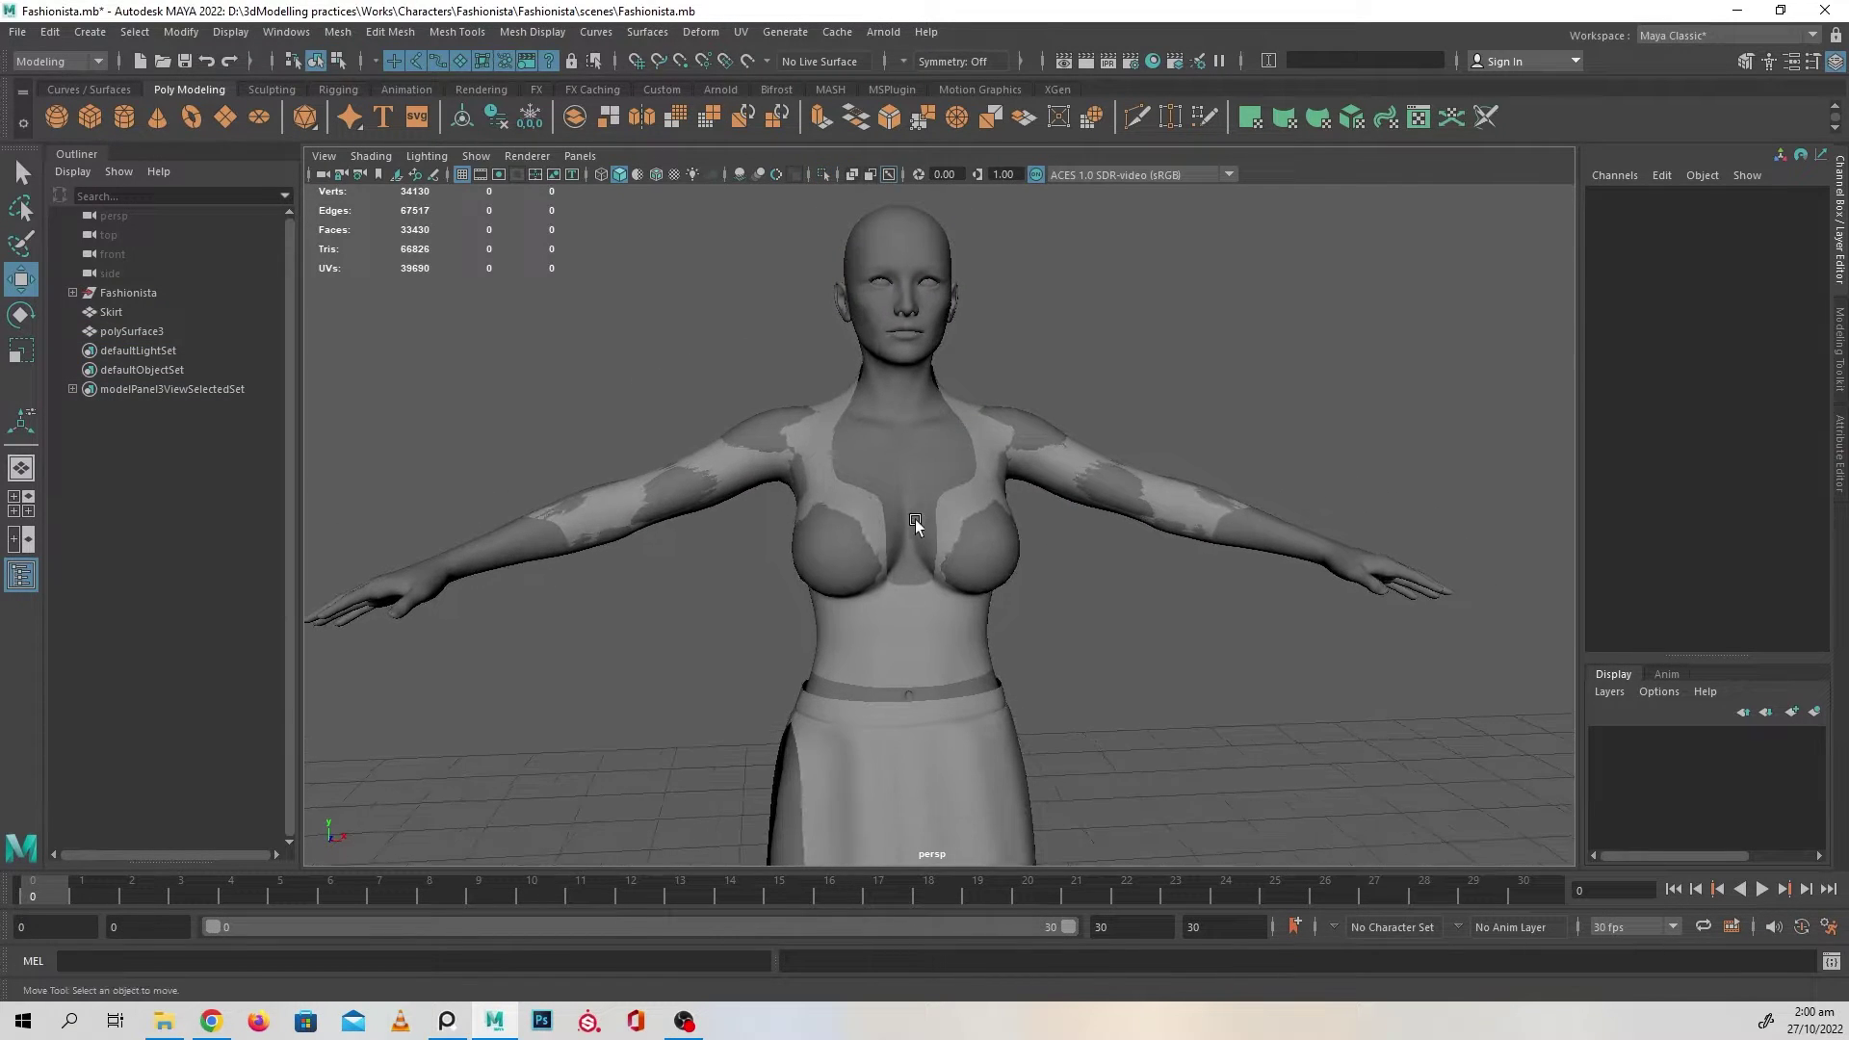
pyautogui.scroll(4, 915, 518)
pyautogui.scroll(3, 1027, 613)
pyautogui.click(1008, 602)
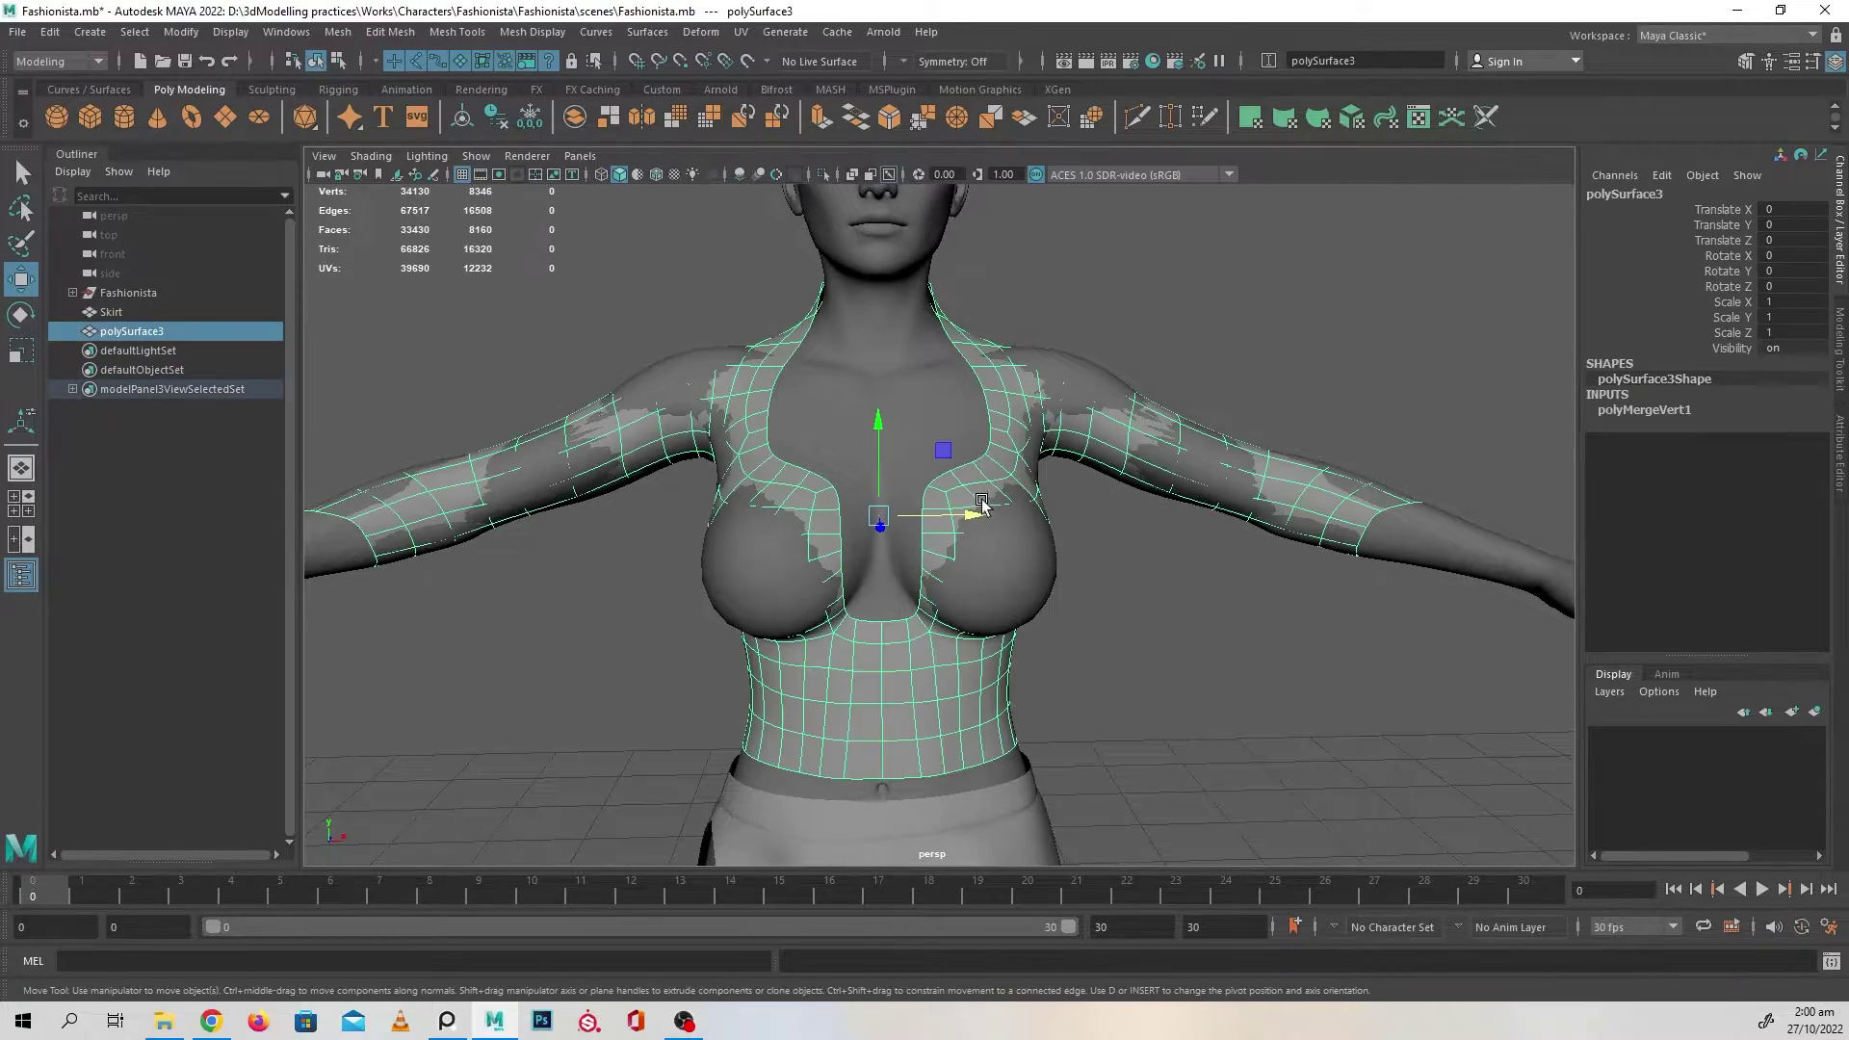
# - Examine how the top fits over the body at the chest and along the sleeves
pyautogui.scroll(2, 1029, 617)
pyautogui.scroll(-2, 1021, 655)
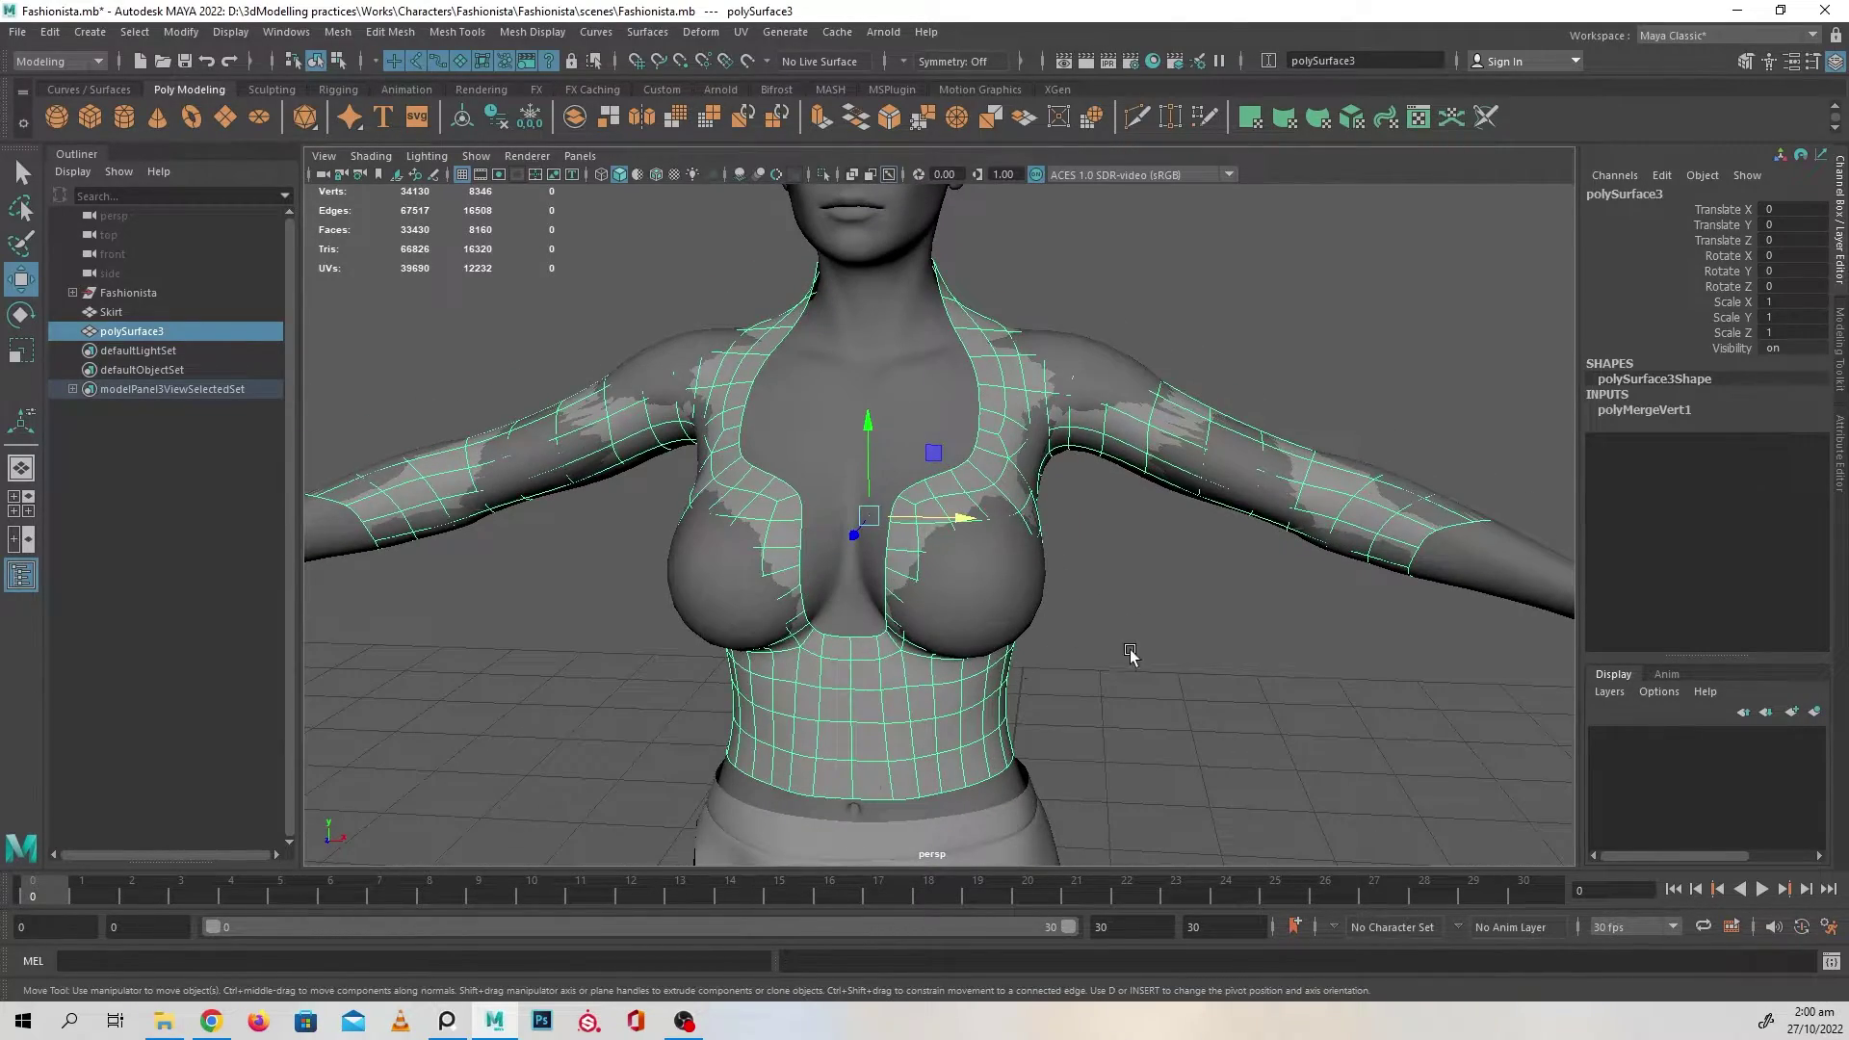
pyautogui.moveTo(1130, 650)
pyautogui.keyDown('alt'); pyautogui.mouseDown()
pyautogui.moveTo(1257, 653)
pyautogui.moveTo(1146, 643)
pyautogui.mouseUp(); pyautogui.keyUp('alt')
pyautogui.keyDown('alt'); pyautogui.moveTo(1146, 642); pyautogui.dragTo(1203, 683, button='middle'); pyautogui.keyUp('alt')
pyautogui.scroll(1, 1155, 657)
pyautogui.keyDown('alt'); pyautogui.moveTo(1155, 657); pyautogui.dragTo(1158, 638); pyautogui.keyUp('alt')
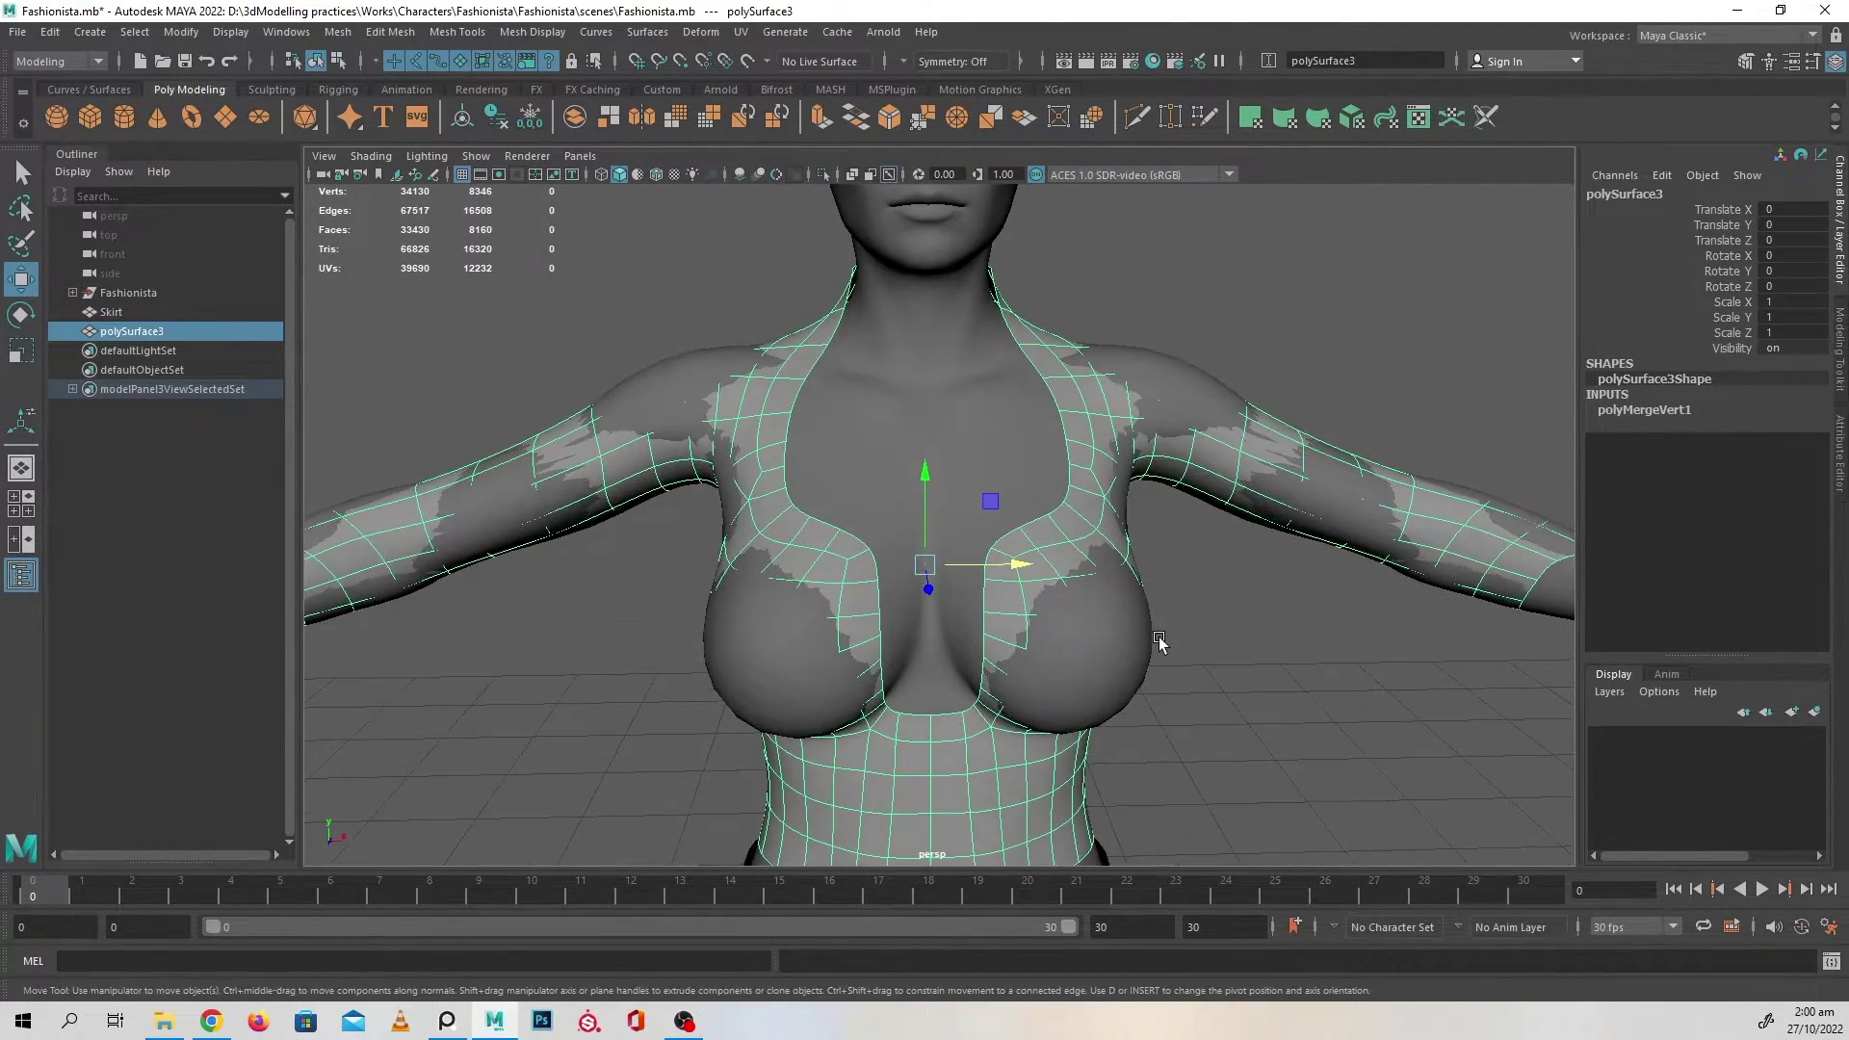
pyautogui.moveTo(1118, 549)
pyautogui.keyDown('alt'); pyautogui.mouseDown()
pyautogui.moveTo(784, 540)
pyautogui.moveTo(1120, 552)
pyautogui.mouseUp(); pyautogui.keyUp('alt')
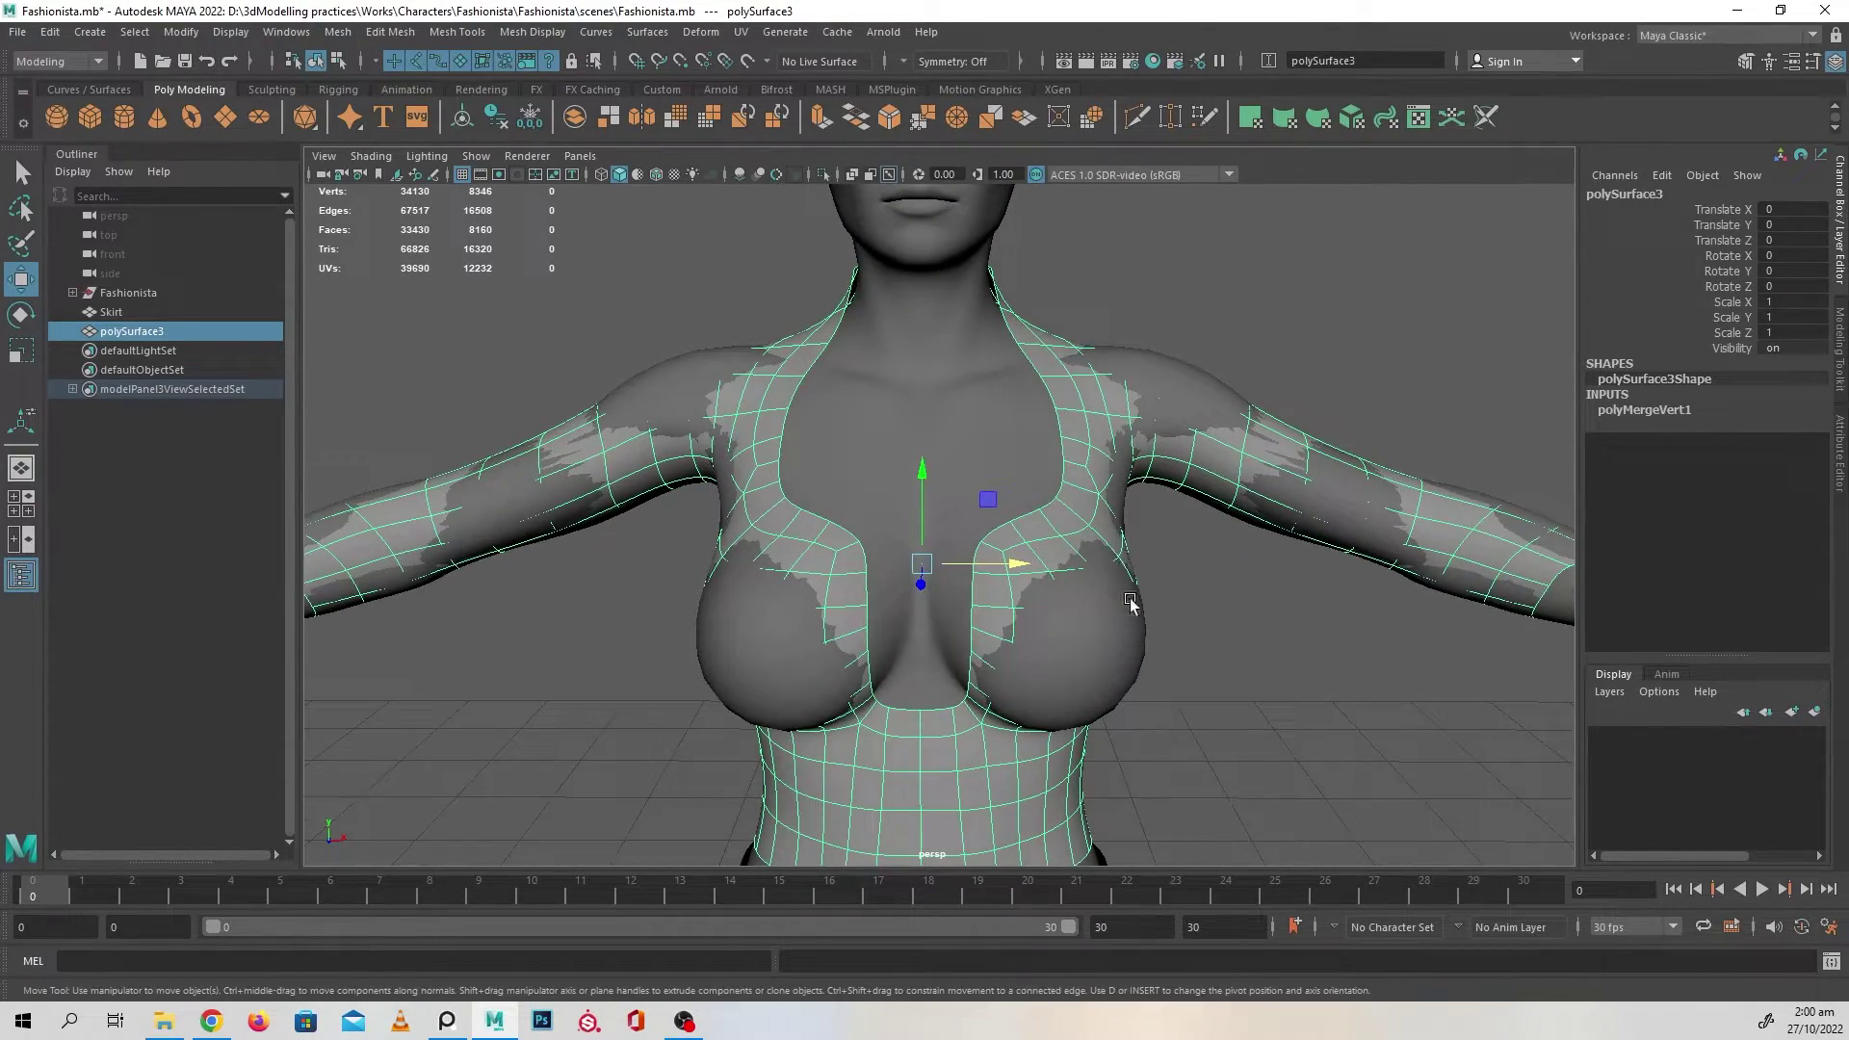
# - Set up the sculpting Grab tool with Object X symmetry on the top, displayed without smoothing
pyautogui.click(901, 61)
pyautogui.click(942, 96)
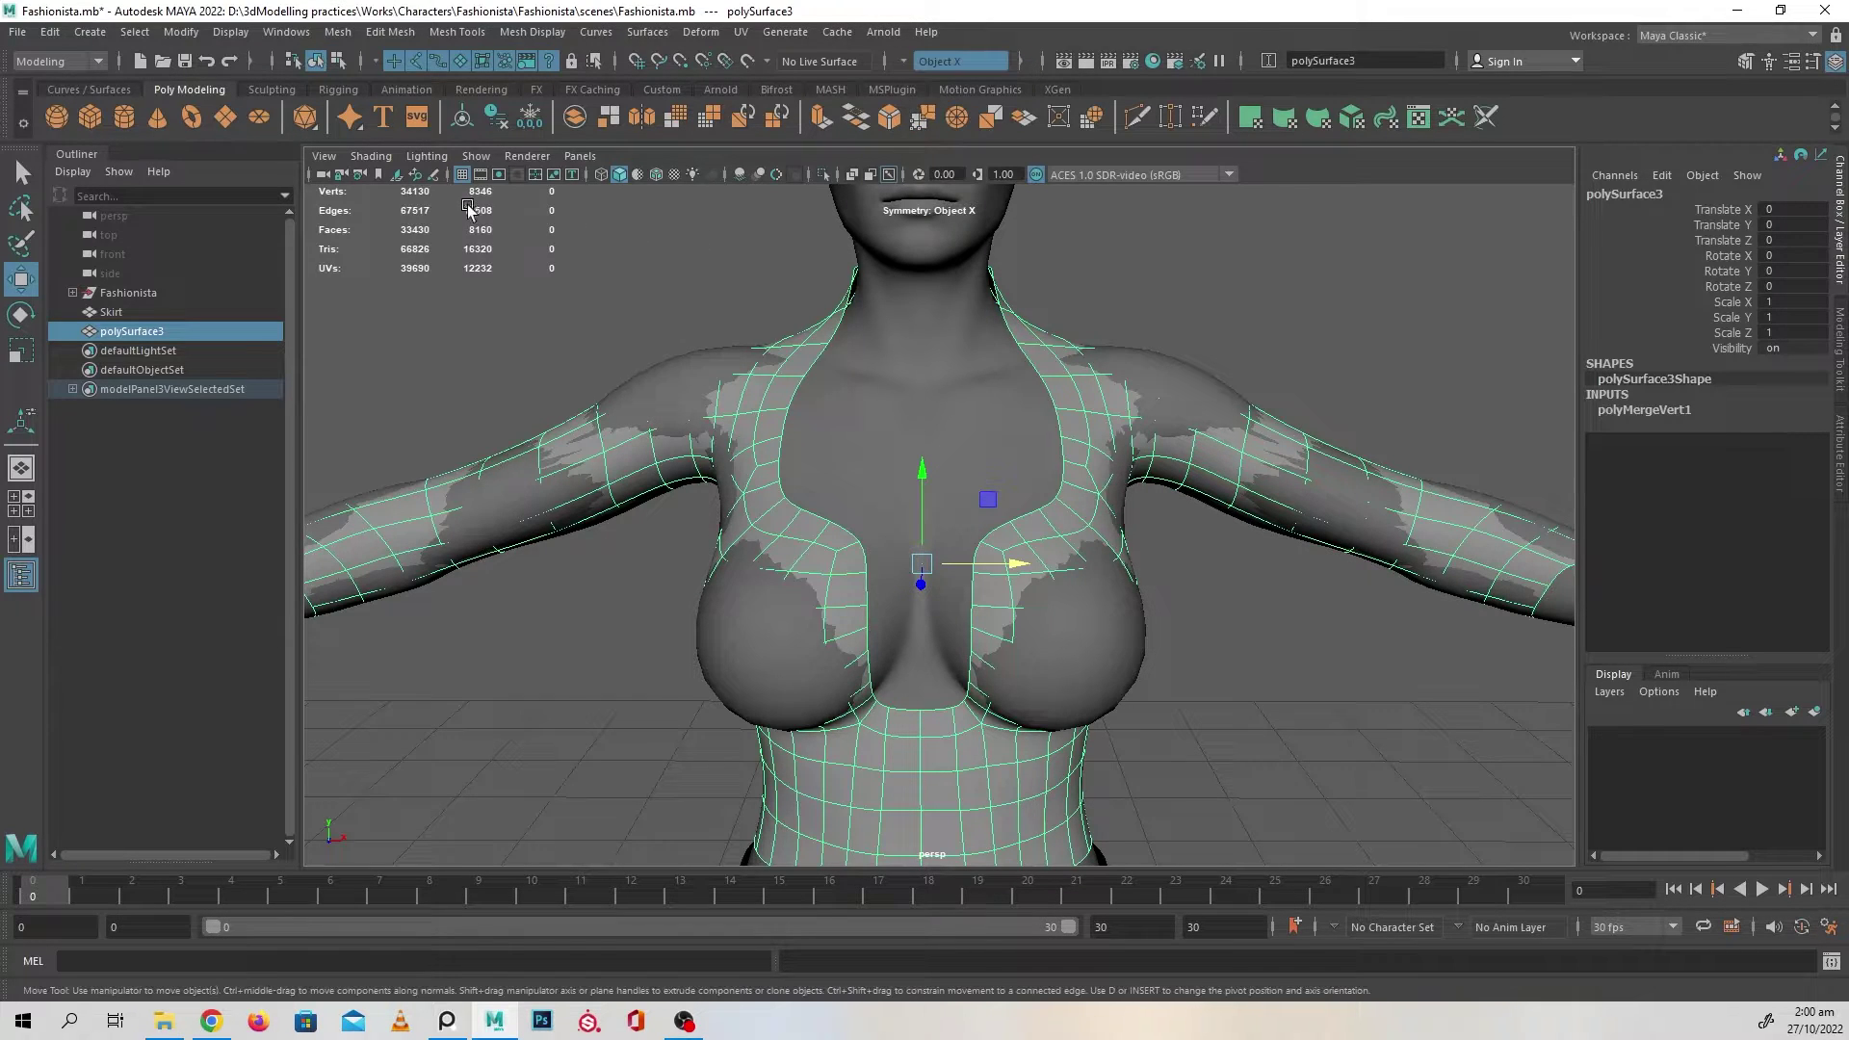
pyautogui.click(271, 90)
pyautogui.click(158, 116)
pyautogui.keyDown('alt'); pyautogui.moveTo(1055, 601); pyautogui.dragTo(968, 516, button='middle'); pyautogui.keyUp('alt')
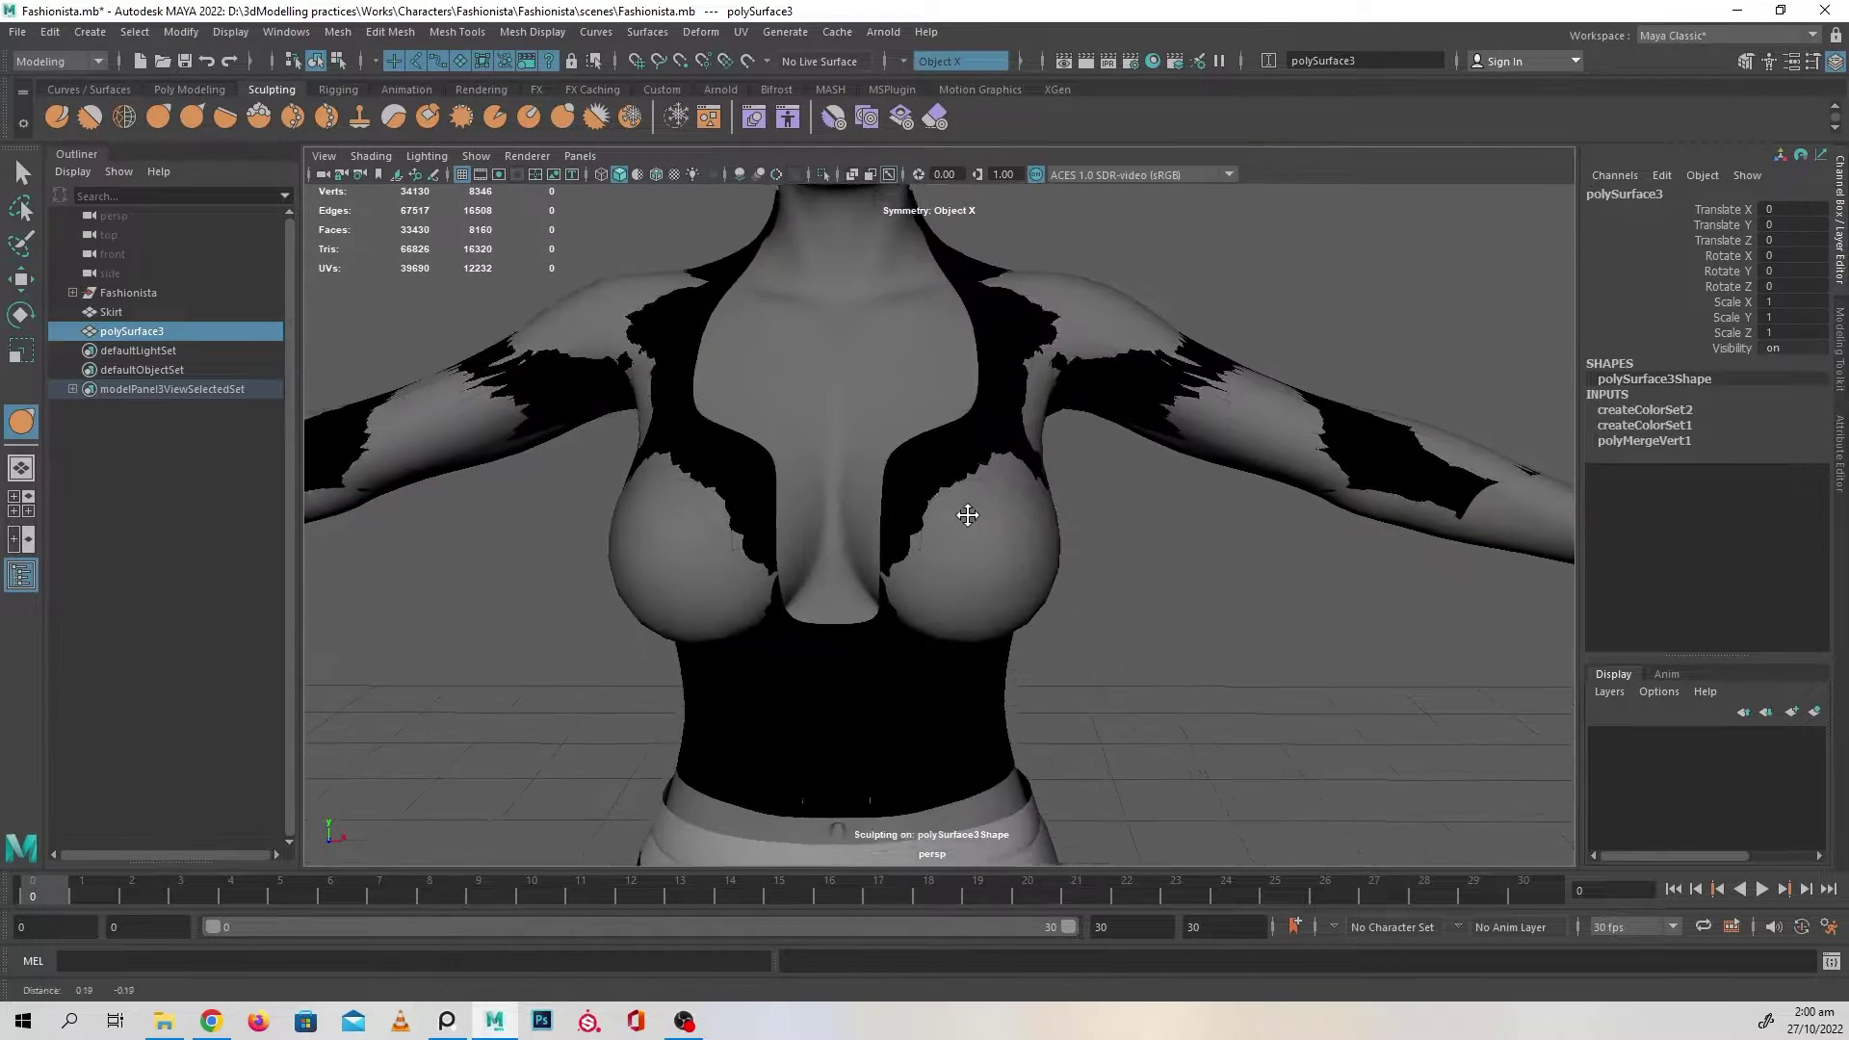
pyautogui.press('1')
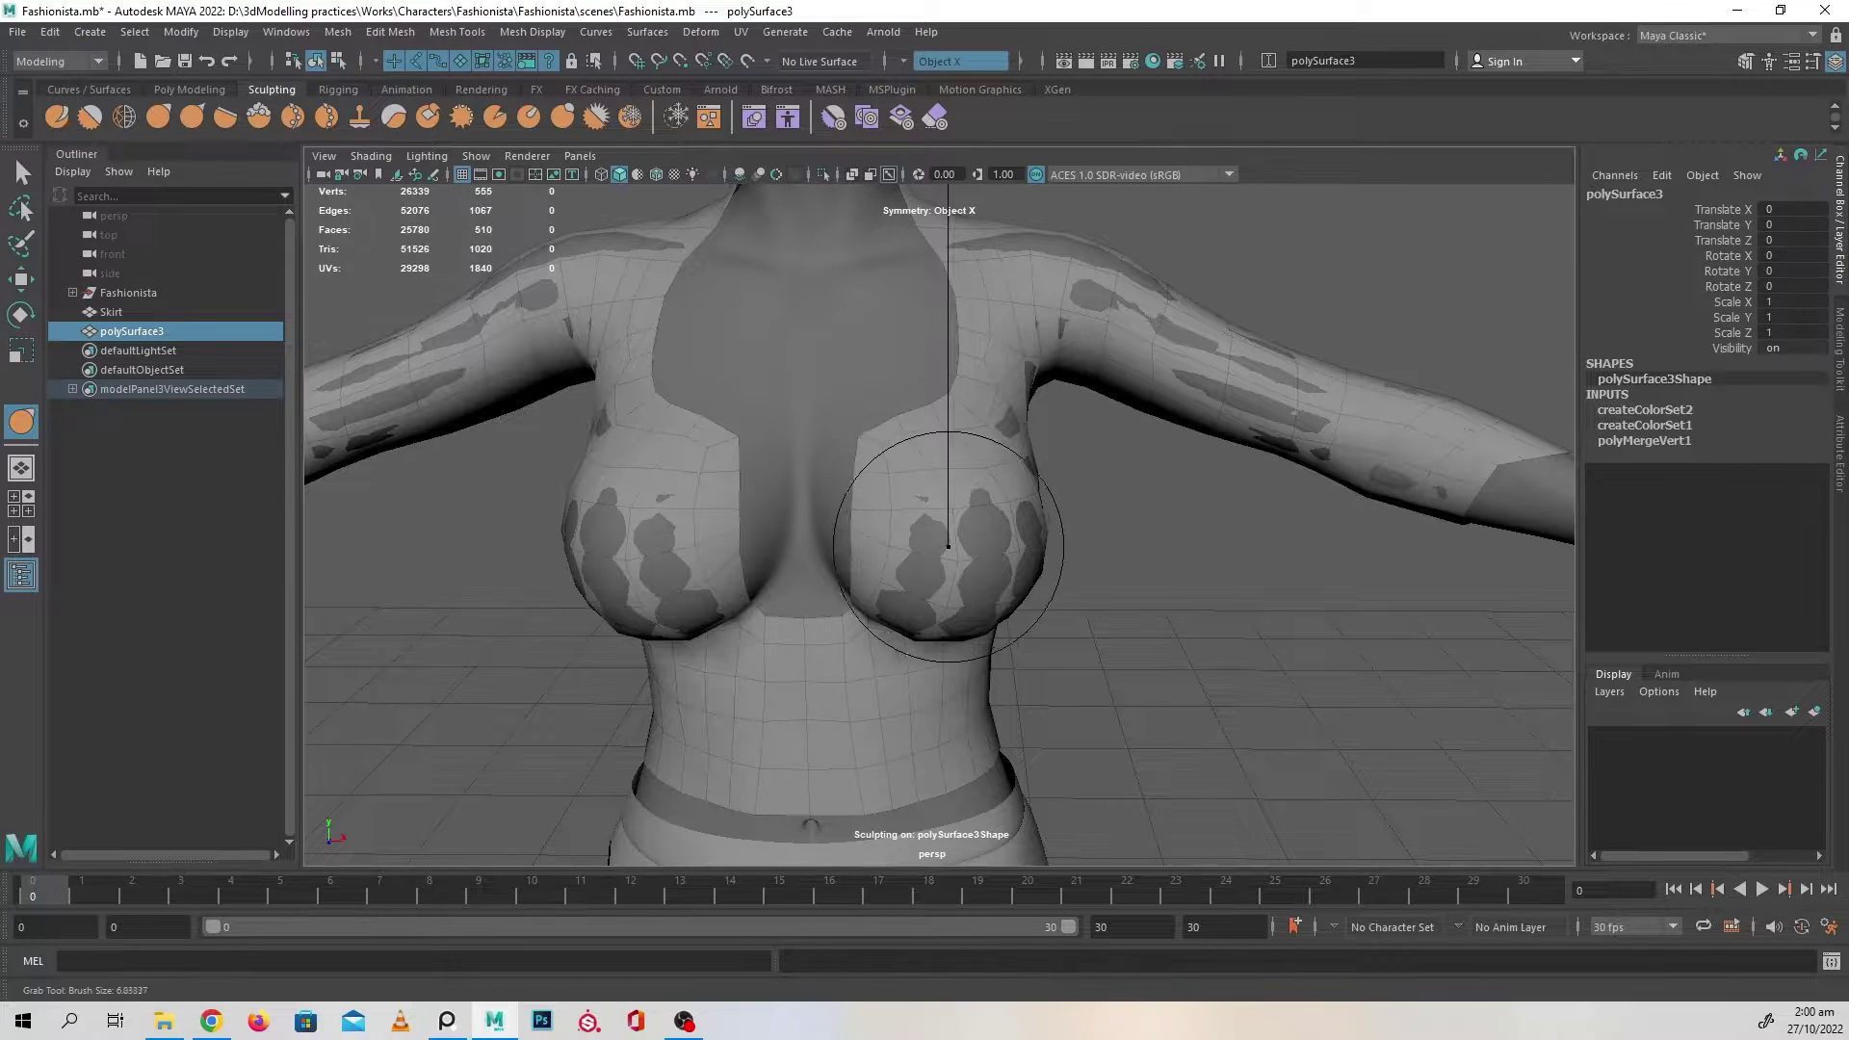
# - Grab the top's chest area symmetrically outward so it covers the body poking through at the bust
pyautogui.keyDown('alt'); pyautogui.moveTo(964, 578); pyautogui.dragTo(1060, 648, button='right'); pyautogui.keyUp('alt')
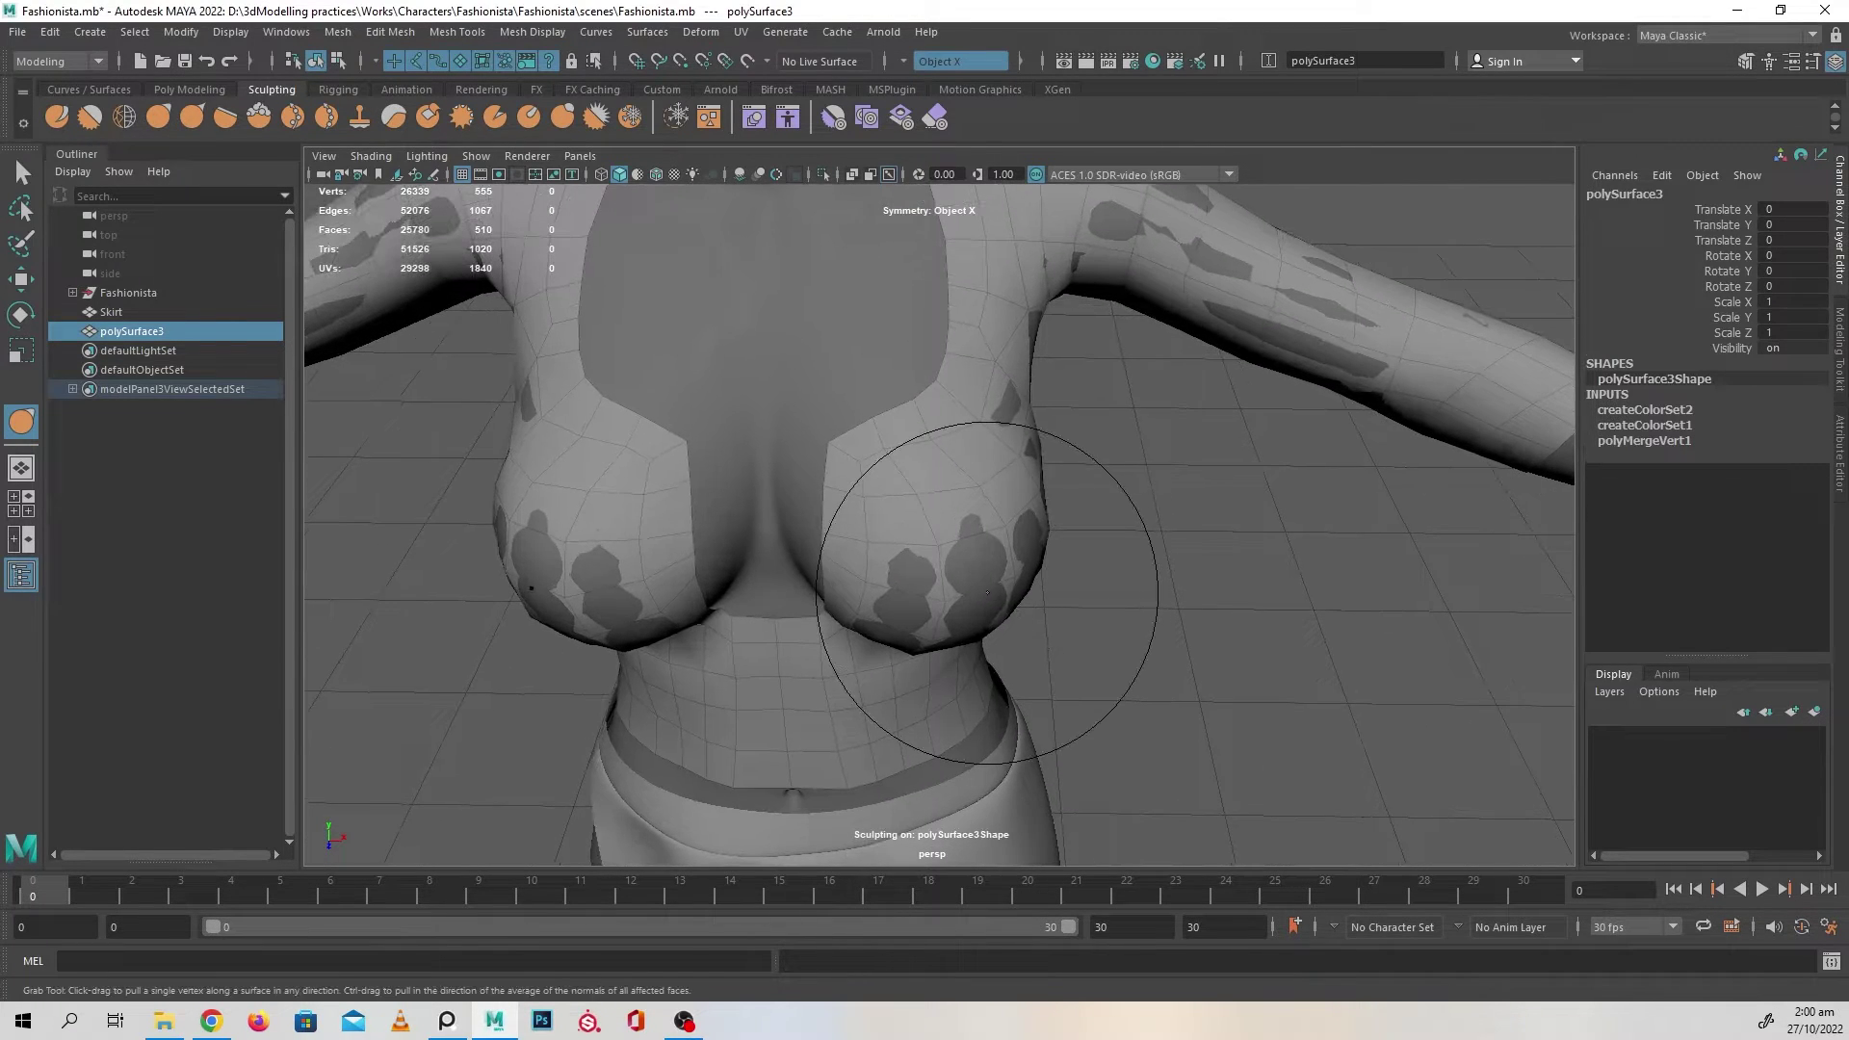
pyautogui.moveTo(989, 594); pyautogui.dragTo(784, 516)
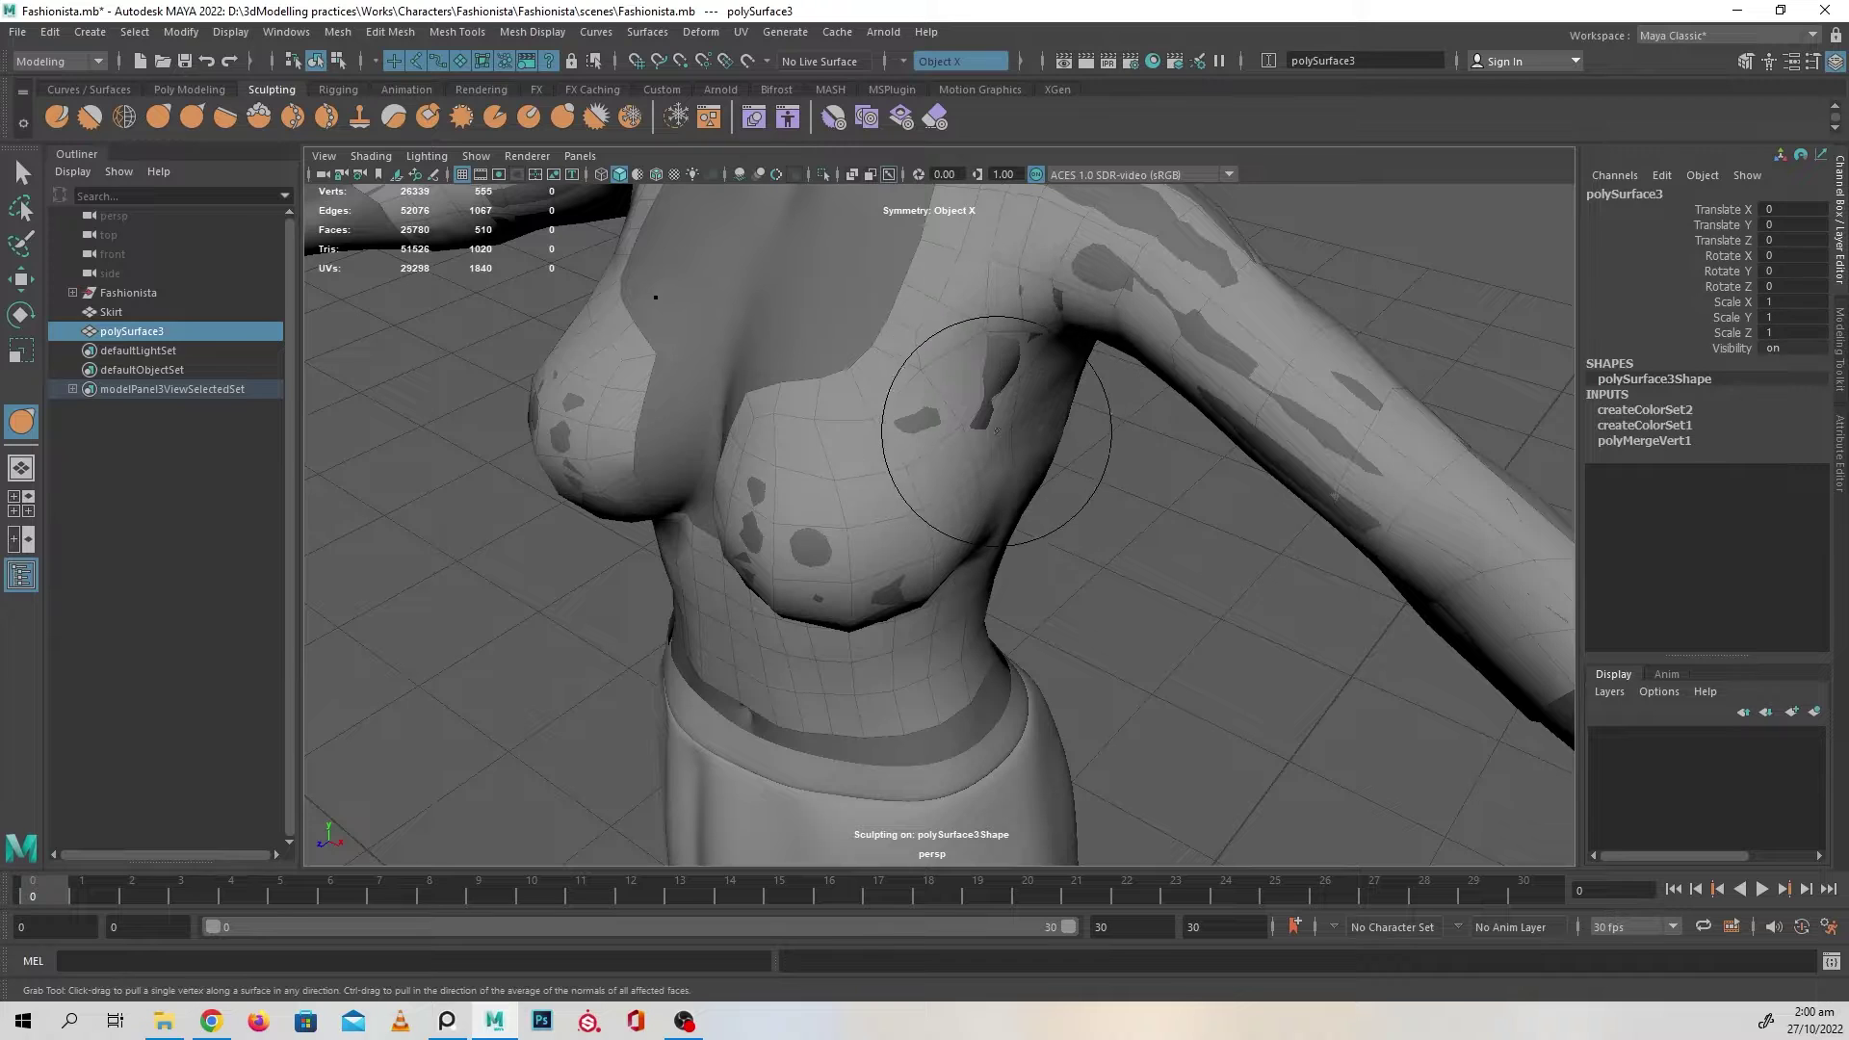
pyautogui.keyDown('alt'); pyautogui.moveTo(999, 417); pyautogui.dragTo(1098, 423, button='right'); pyautogui.keyUp('alt')
pyautogui.keyDown('alt'); pyautogui.moveTo(1098, 424); pyautogui.dragTo(1053, 606, button='middle'); pyautogui.keyUp('alt')
pyautogui.keyDown('alt'); pyautogui.moveTo(1053, 607); pyautogui.dragTo(1089, 483); pyautogui.keyUp('alt')
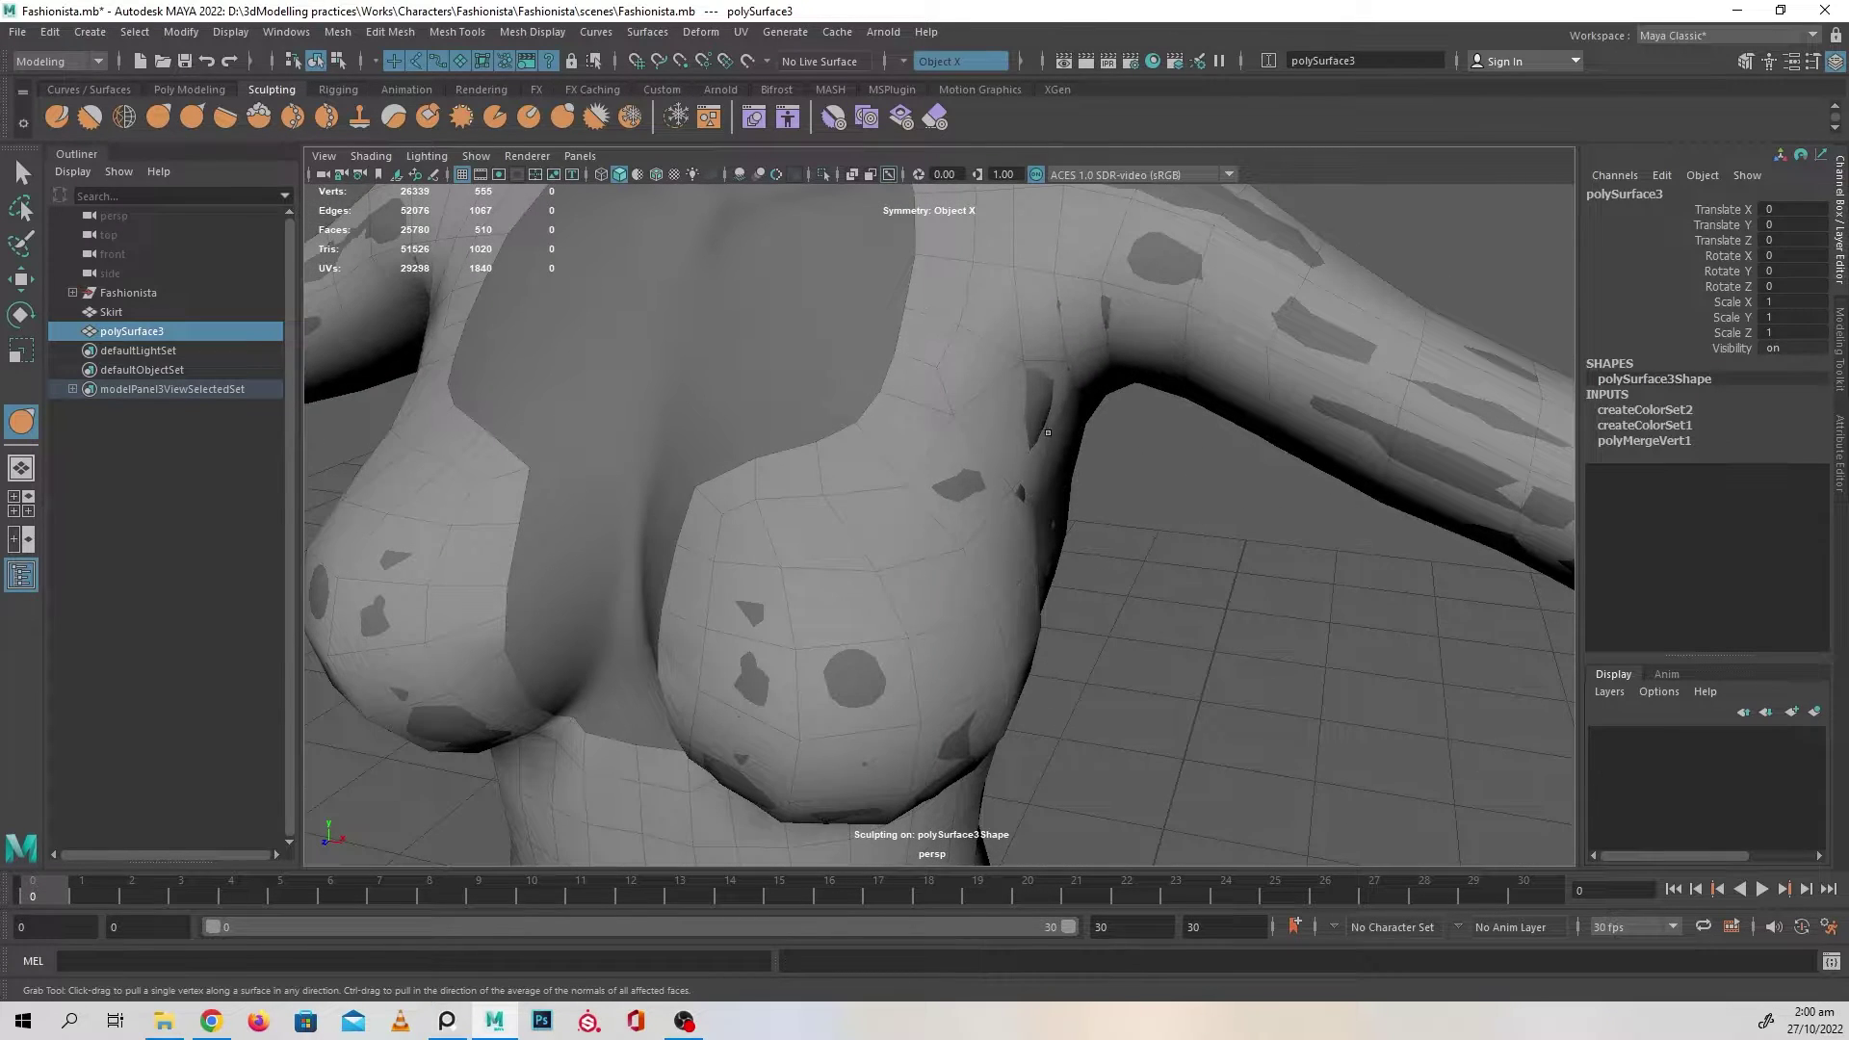
# - Grab the top outward around the shoulder, upper sleeve and back of the armpit to cover the body beneath
pyautogui.moveTo(1022, 401)
pyautogui.keyDown('alt'); pyautogui.mouseDown()
pyautogui.moveTo(995, 508)
pyautogui.moveTo(961, 431)
pyautogui.moveTo(1059, 462)
pyautogui.moveTo(1115, 529)
pyautogui.moveTo(981, 470)
pyautogui.moveTo(925, 472)
pyautogui.moveTo(941, 331)
pyautogui.moveTo(945, 483)
pyautogui.moveTo(962, 483)
pyautogui.moveTo(950, 363)
pyautogui.moveTo(706, 401)
pyautogui.moveTo(1003, 454)
pyautogui.moveTo(906, 457)
pyautogui.mouseUp(); pyautogui.keyUp('alt')
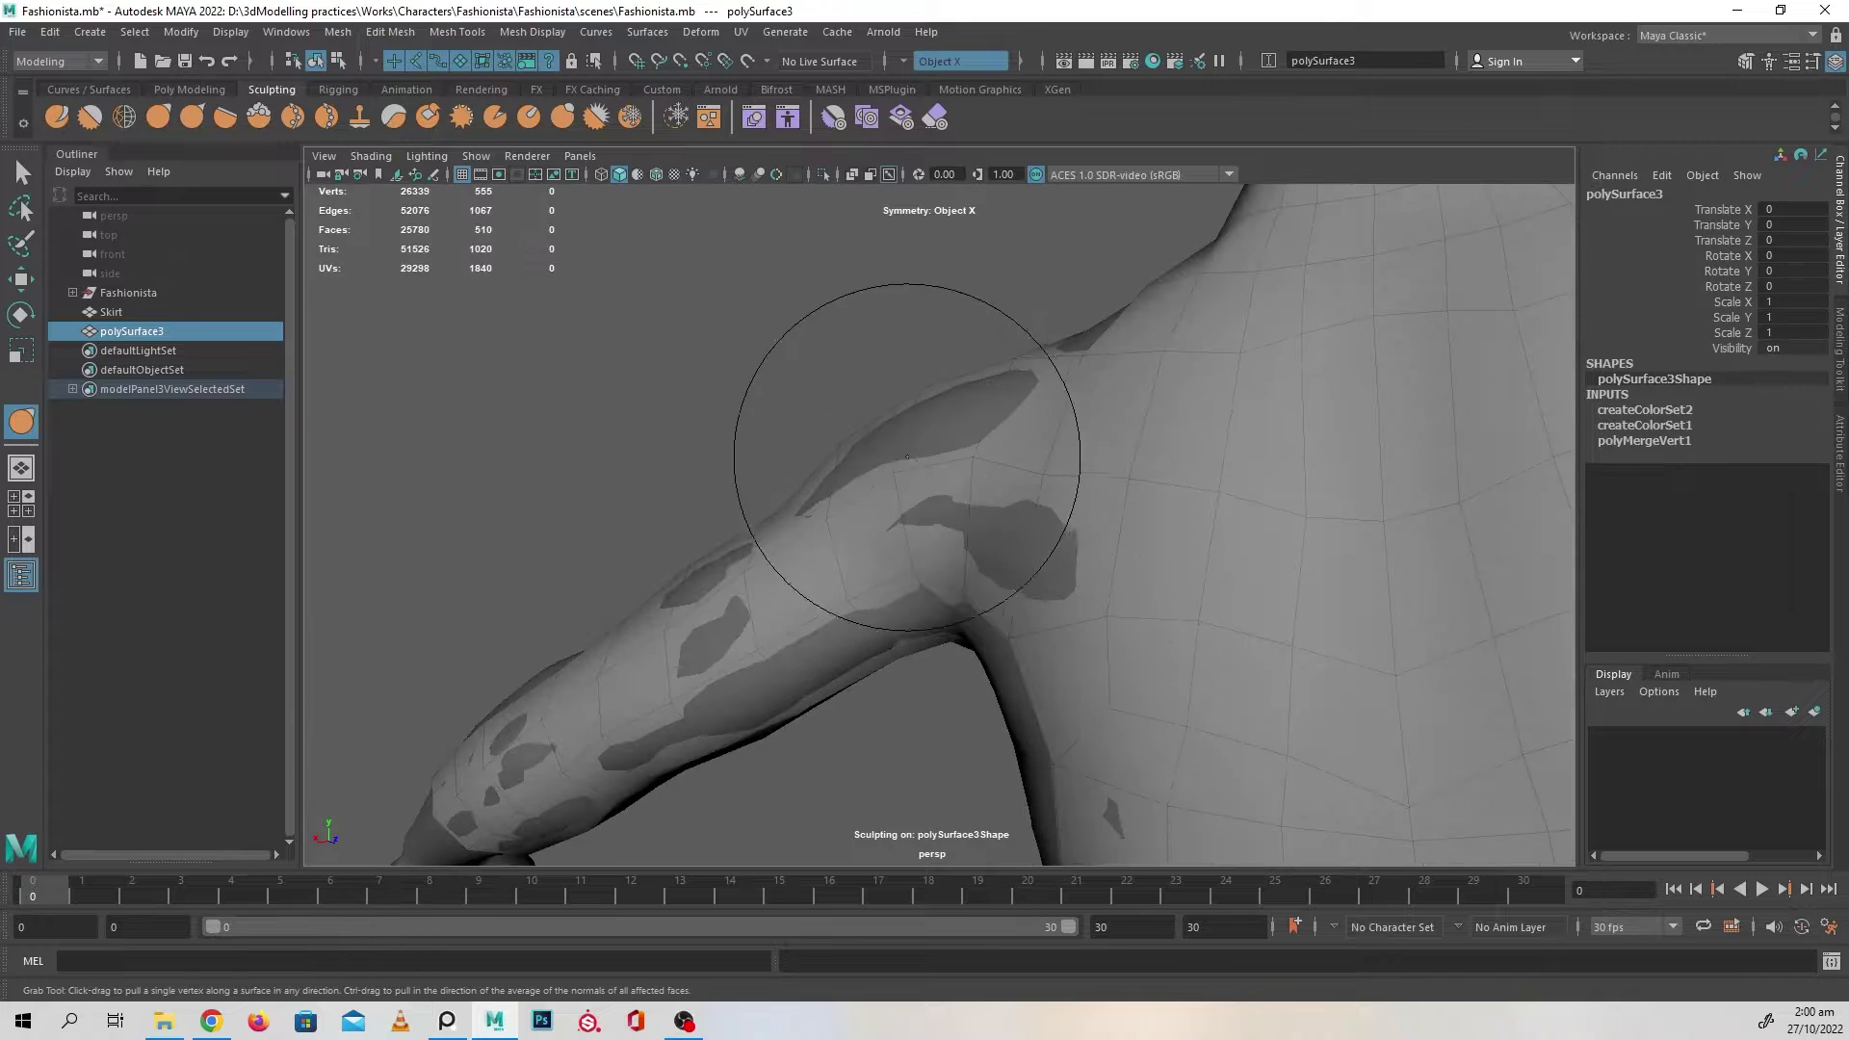
pyautogui.keyDown('alt'); pyautogui.moveTo(941, 341); pyautogui.dragTo(847, 330); pyautogui.keyUp('alt')
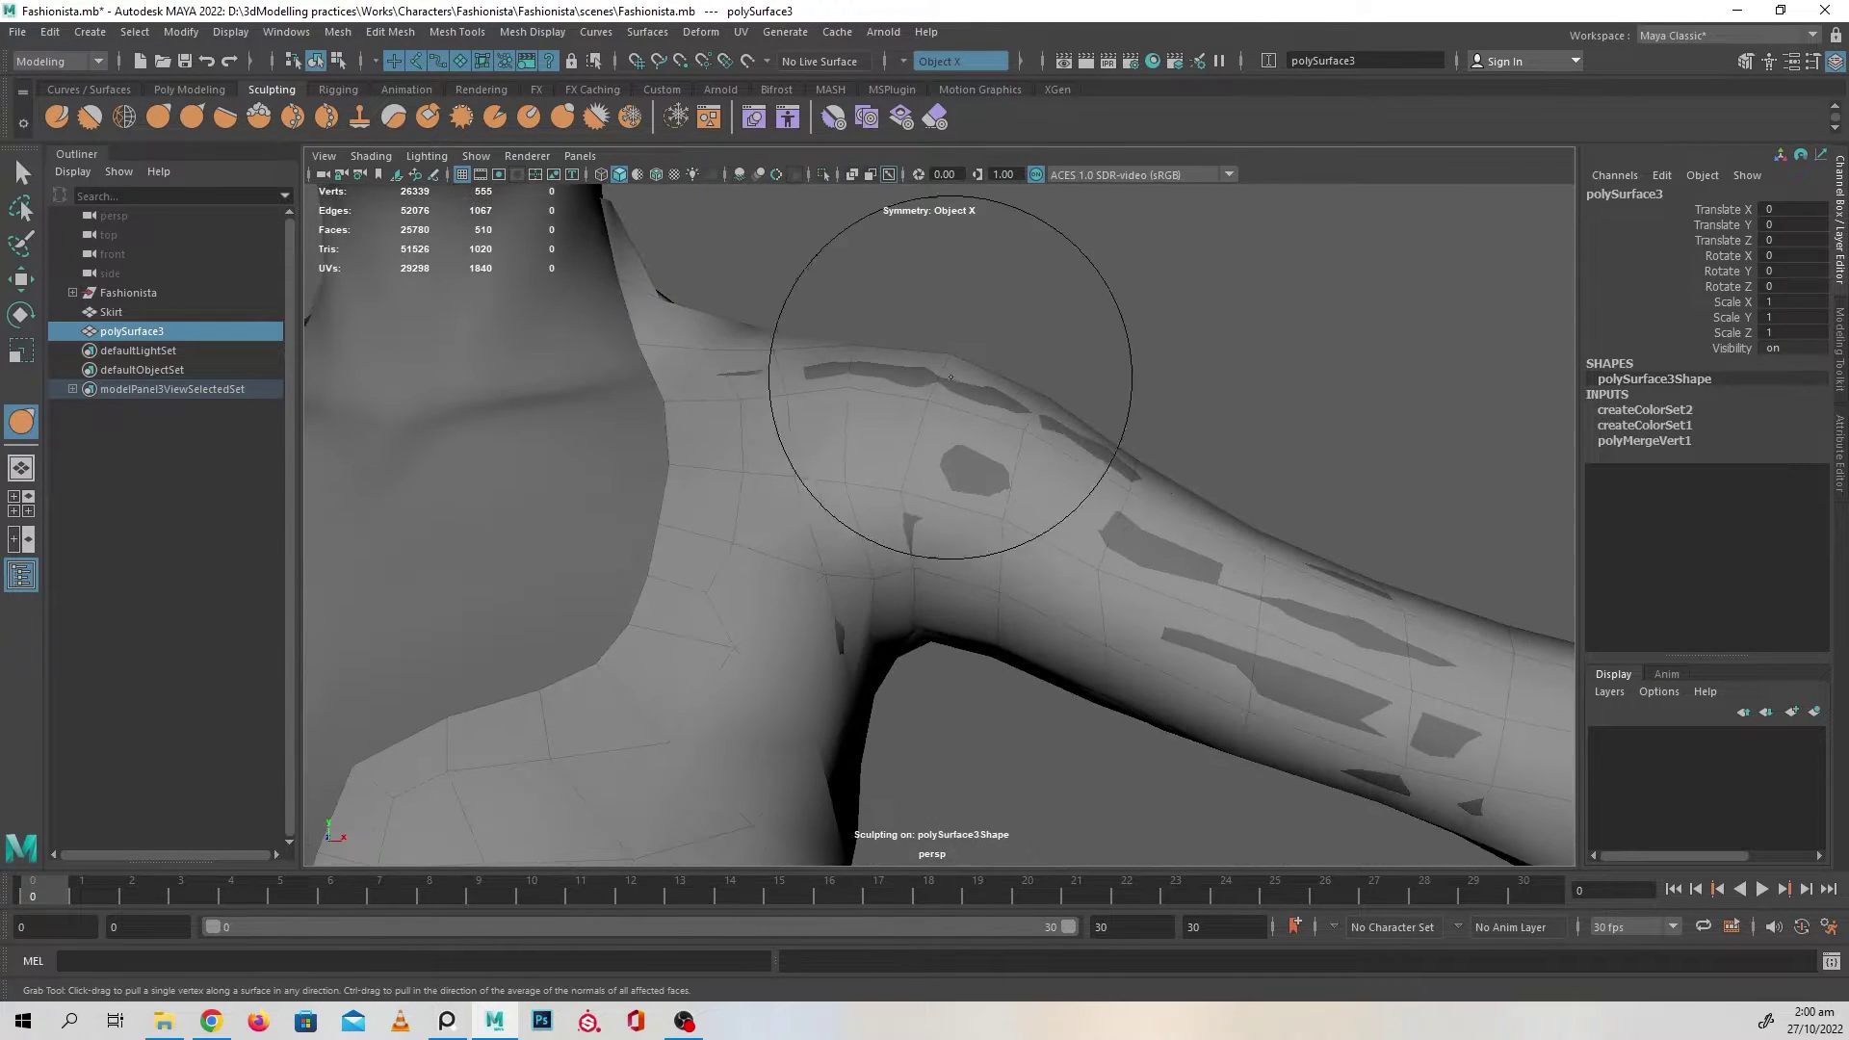
pyautogui.keyDown('alt'); pyautogui.moveTo(945, 369); pyautogui.dragTo(846, 401); pyautogui.keyUp('alt')
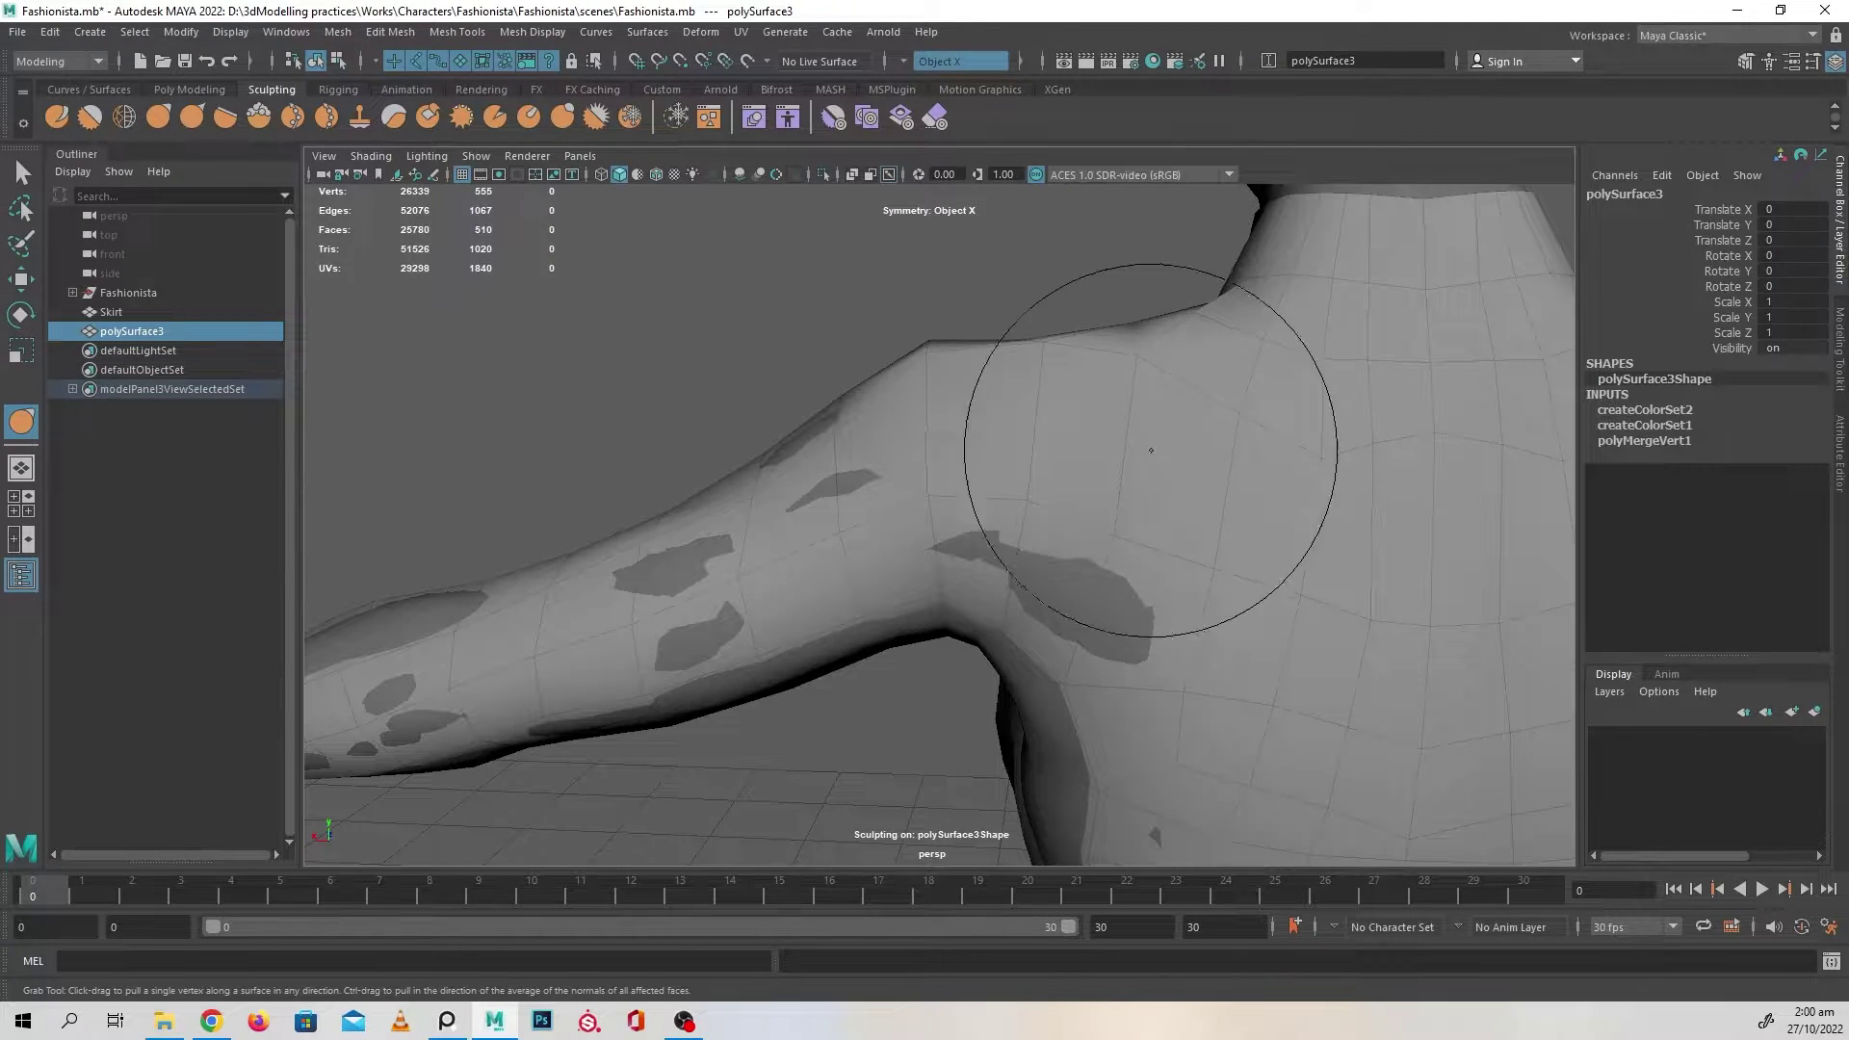
pyautogui.keyDown('alt'); pyautogui.moveTo(1094, 413); pyautogui.dragTo(1313, 413); pyautogui.keyUp('alt')
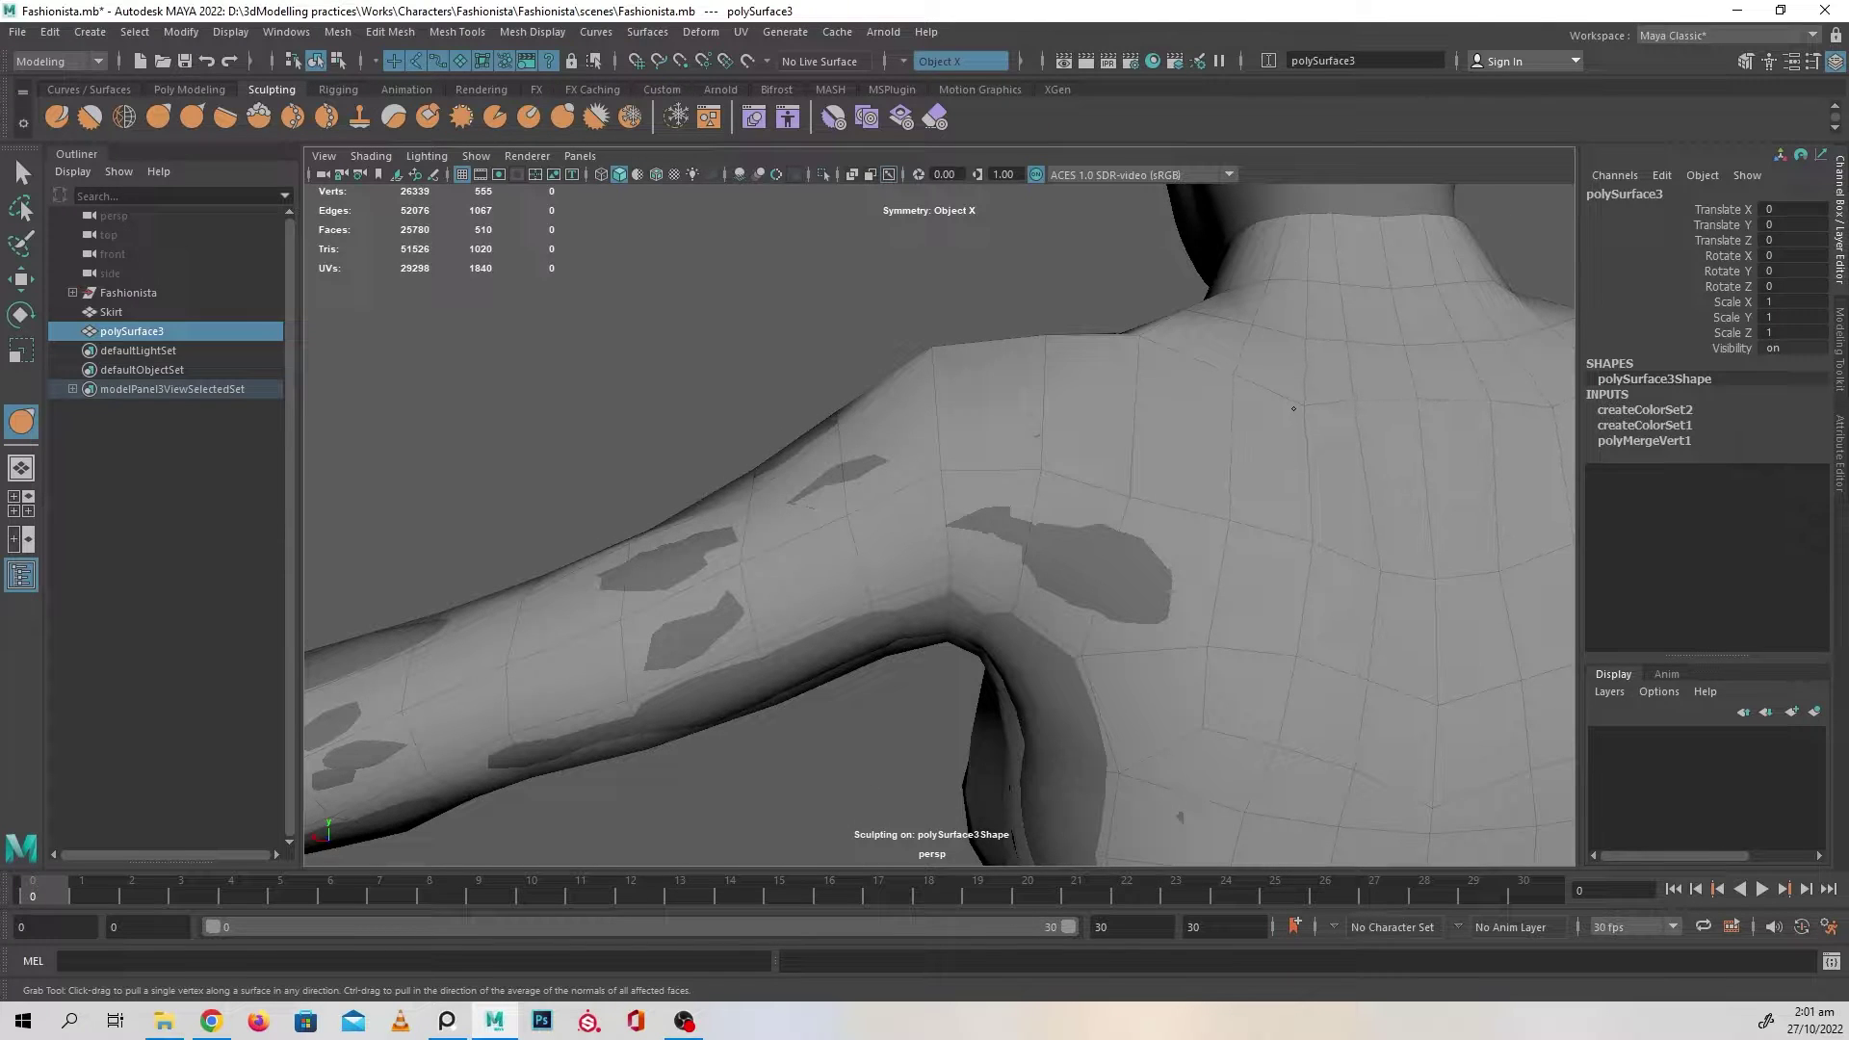
pyautogui.moveTo(1271, 564)
pyautogui.keyDown('alt'); pyautogui.mouseDown()
pyautogui.moveTo(1280, 549)
pyautogui.moveTo(1172, 644)
pyautogui.moveTo(1086, 552)
pyautogui.moveTo(1157, 592)
pyautogui.mouseUp(); pyautogui.keyUp('alt')
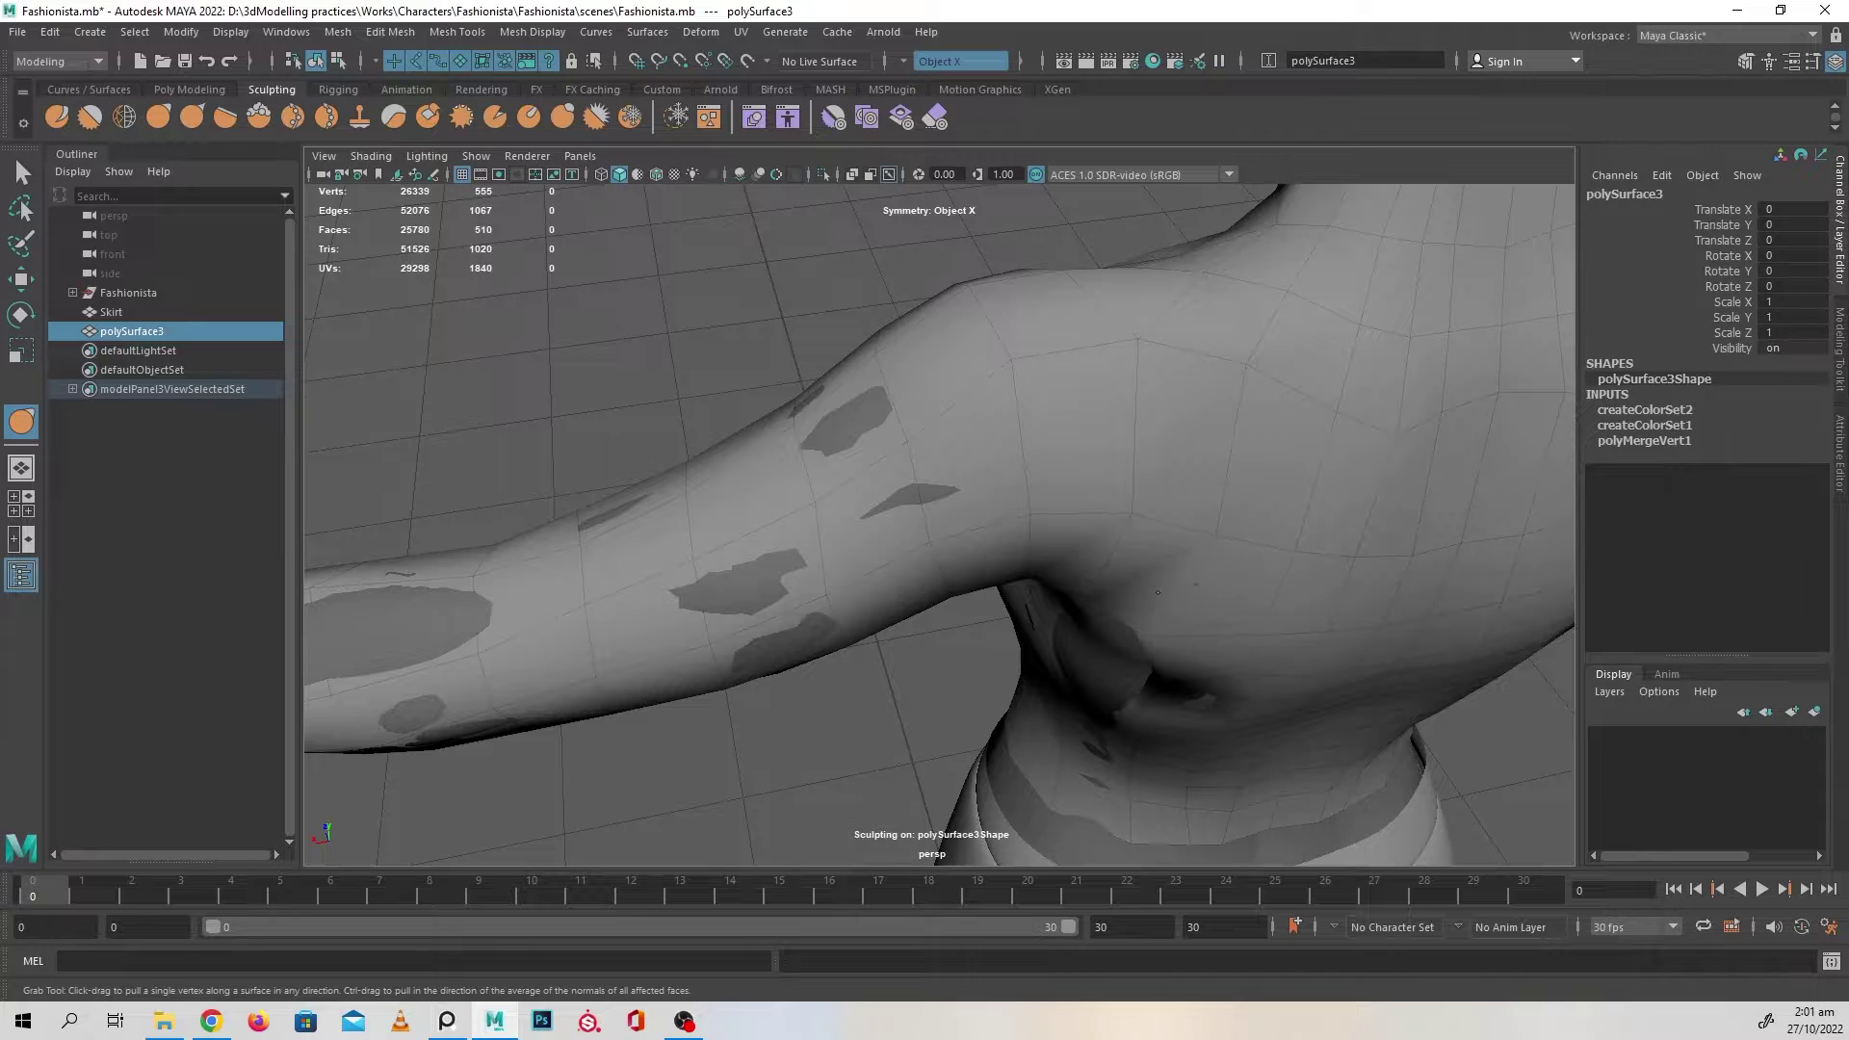
pyautogui.keyDown('alt'); pyautogui.moveTo(985, 540); pyautogui.dragTo(928, 487); pyautogui.keyUp('alt')
# - Grab the top outward along the side of the torso and back below the armpit to cover the body
pyautogui.keyDown('alt'); pyautogui.moveTo(1106, 760); pyautogui.dragTo(1106, 561, button='middle'); pyautogui.keyUp('alt')
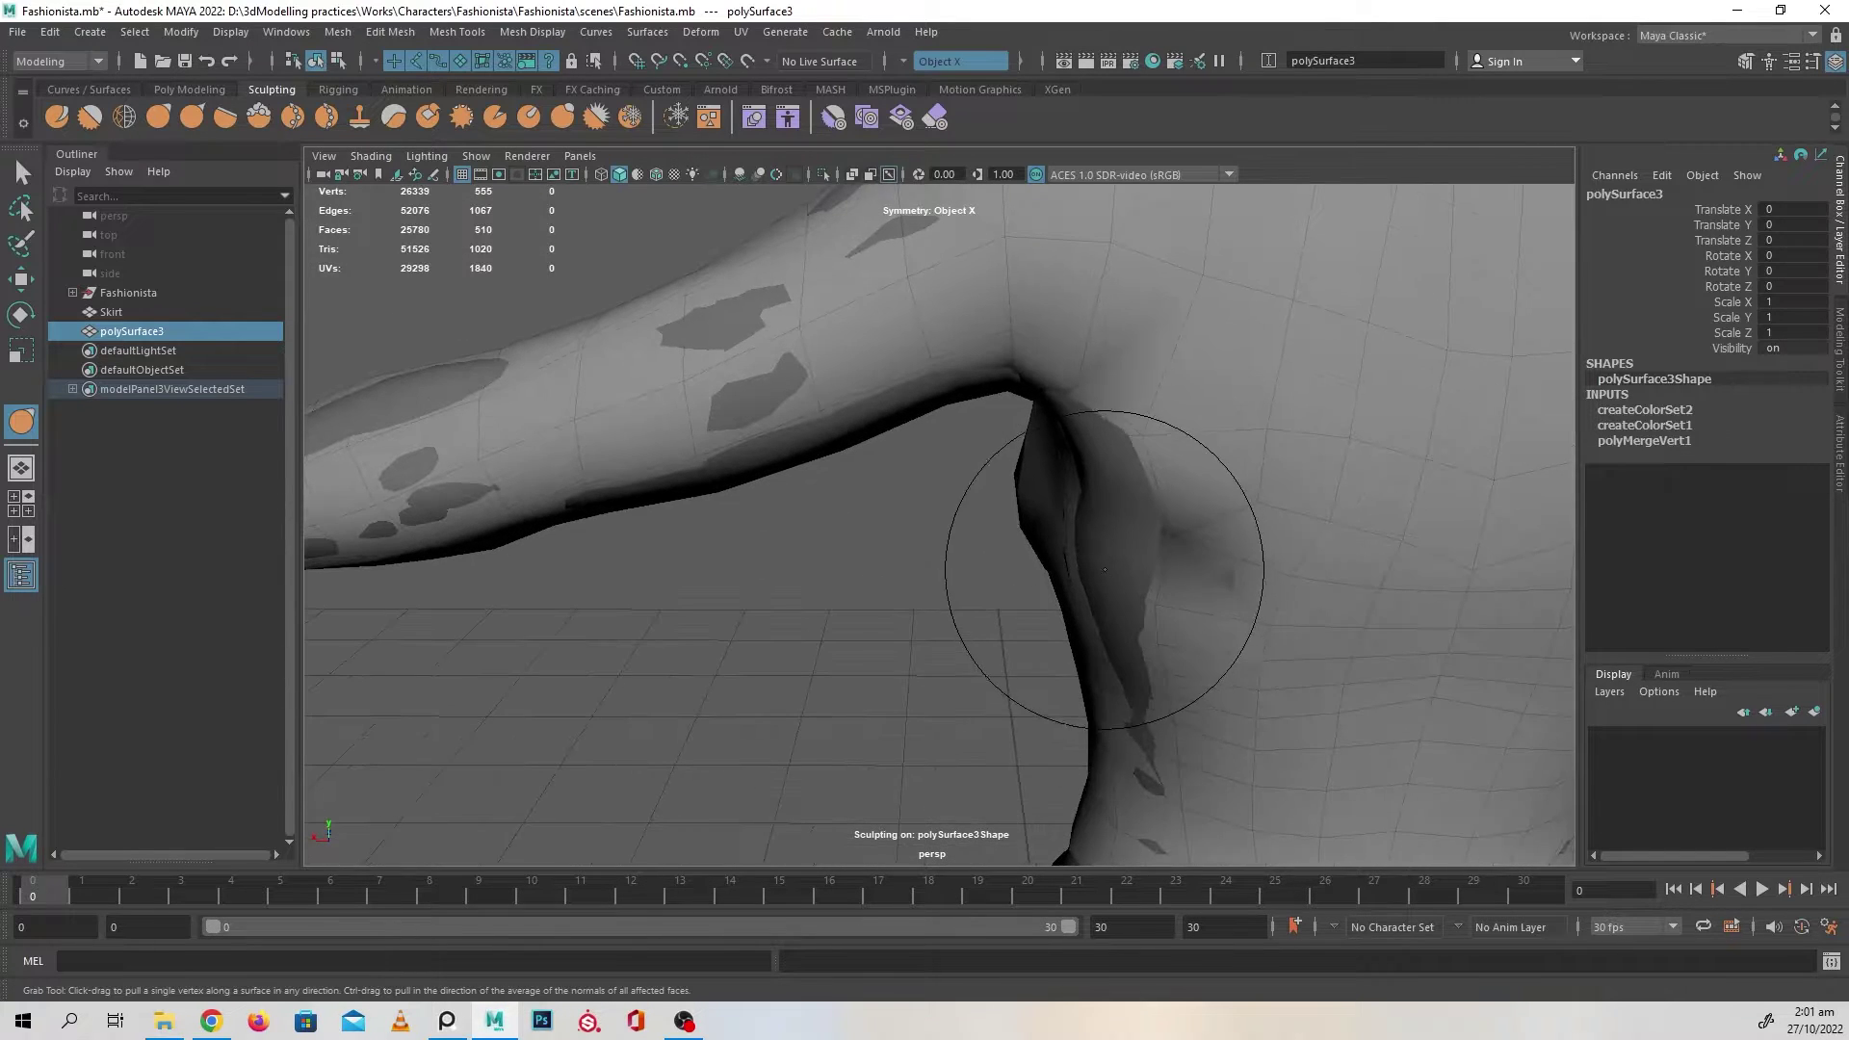
pyautogui.moveTo(1104, 569)
pyautogui.mouseDown()
pyautogui.moveTo(1238, 549)
pyautogui.moveTo(1052, 594)
pyautogui.moveTo(841, 461)
pyautogui.moveTo(867, 566)
pyautogui.moveTo(999, 673)
pyautogui.moveTo(1035, 564)
pyautogui.moveTo(1012, 578)
pyautogui.mouseUp()
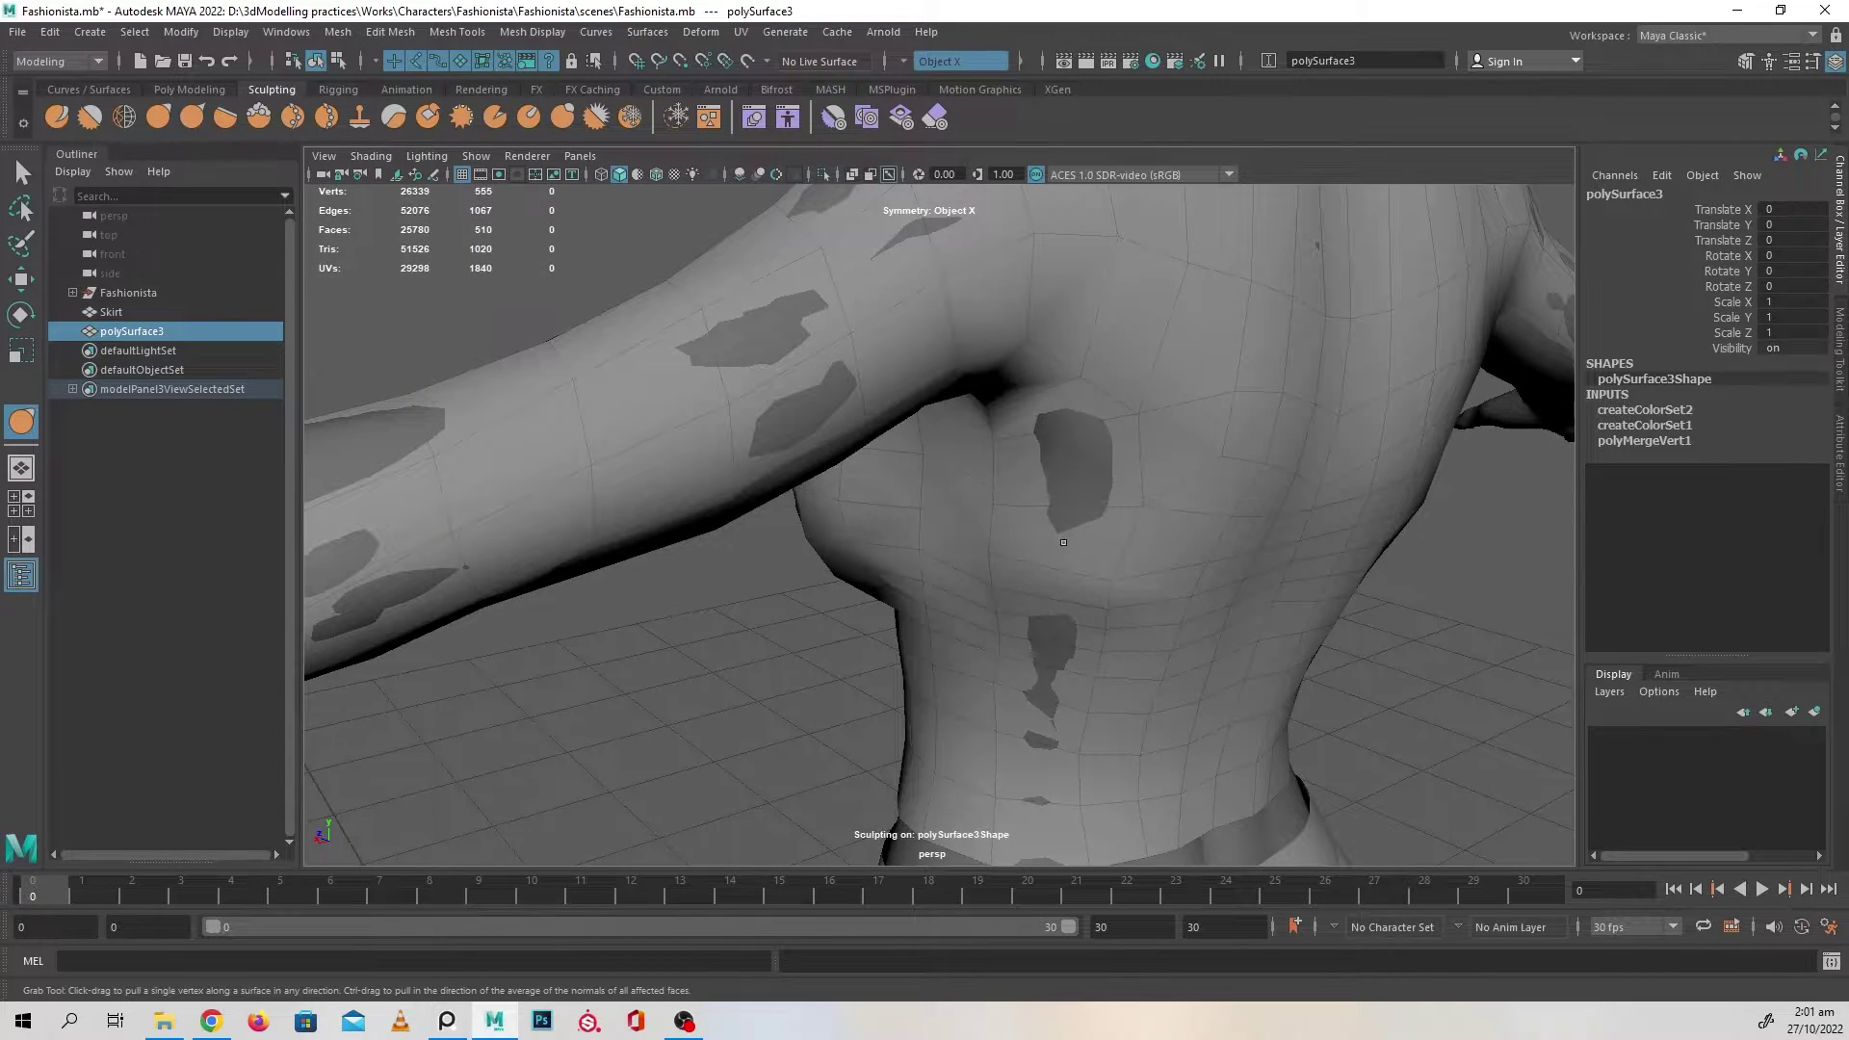
pyautogui.moveTo(1067, 476)
pyautogui.keyDown('alt'); pyautogui.mouseDown()
pyautogui.moveTo(1060, 569)
pyautogui.moveTo(1054, 541)
pyautogui.moveTo(1092, 538)
pyautogui.moveTo(1078, 561)
pyautogui.mouseUp(); pyautogui.keyUp('alt')
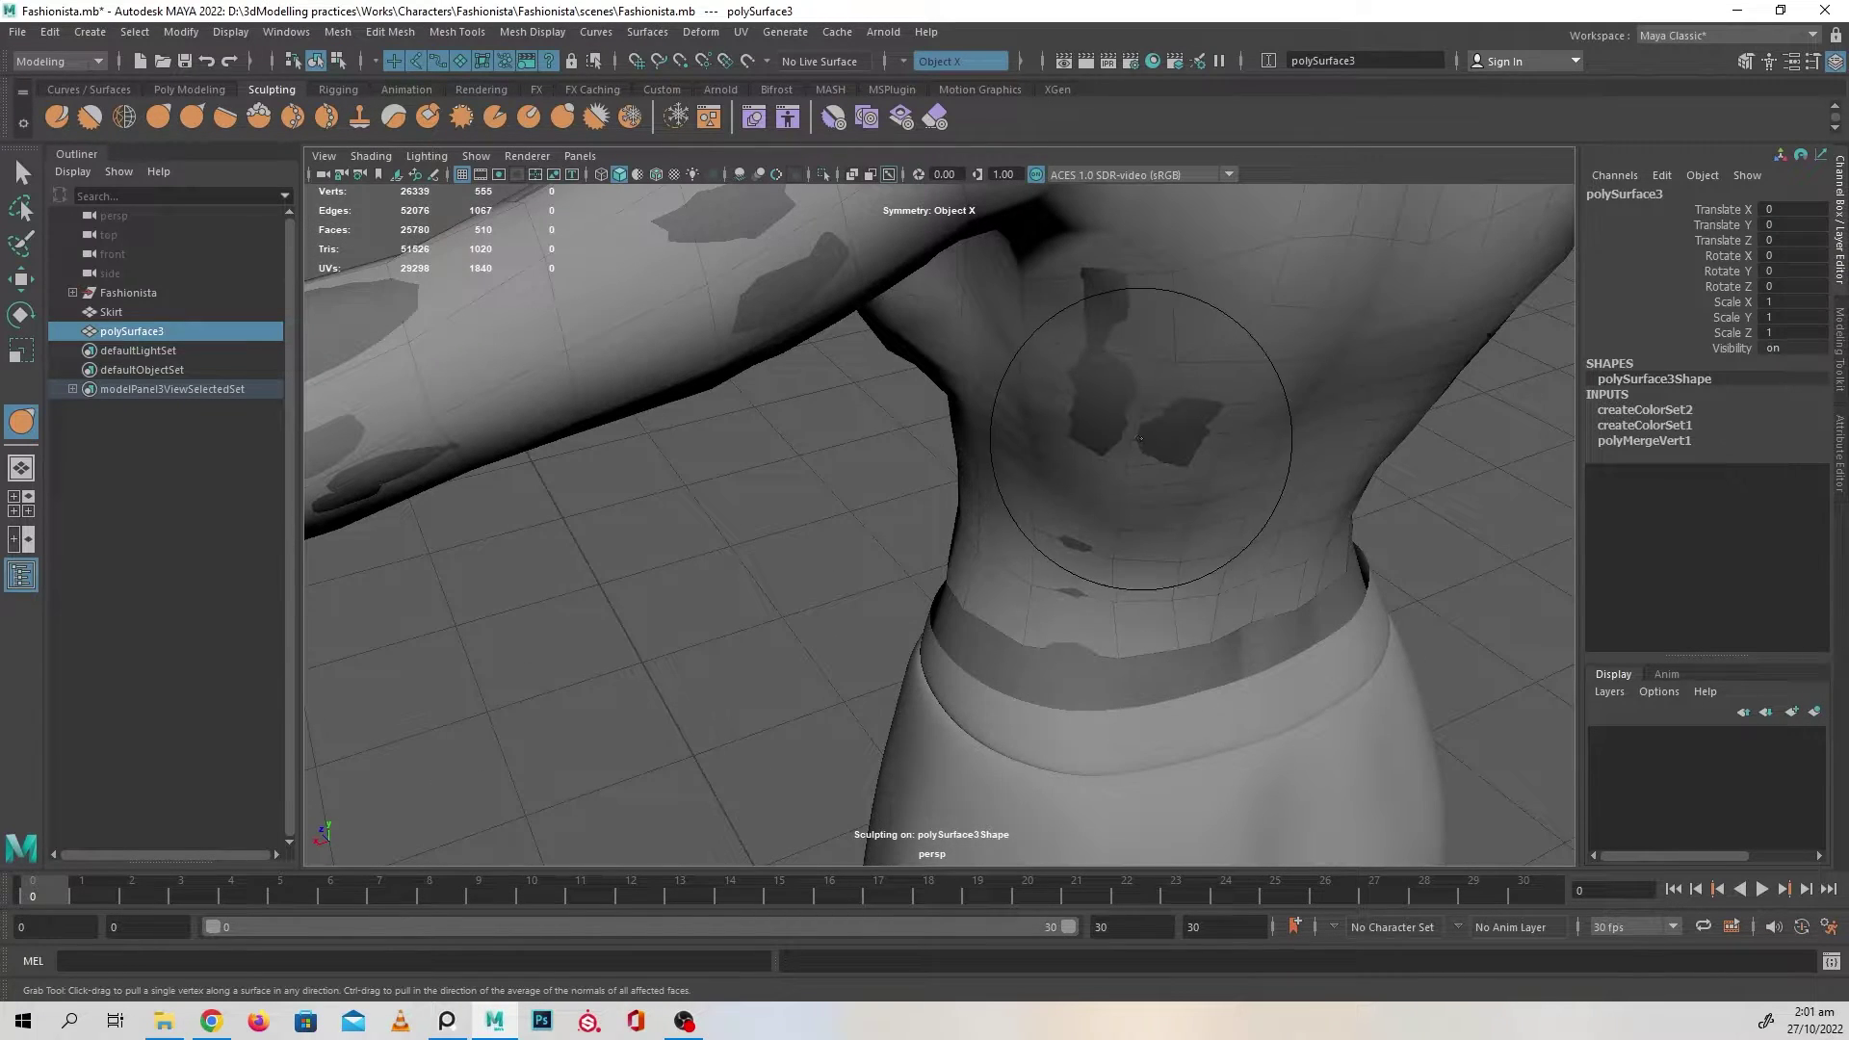
pyautogui.moveTo(1142, 440); pyautogui.dragTo(1117, 398)
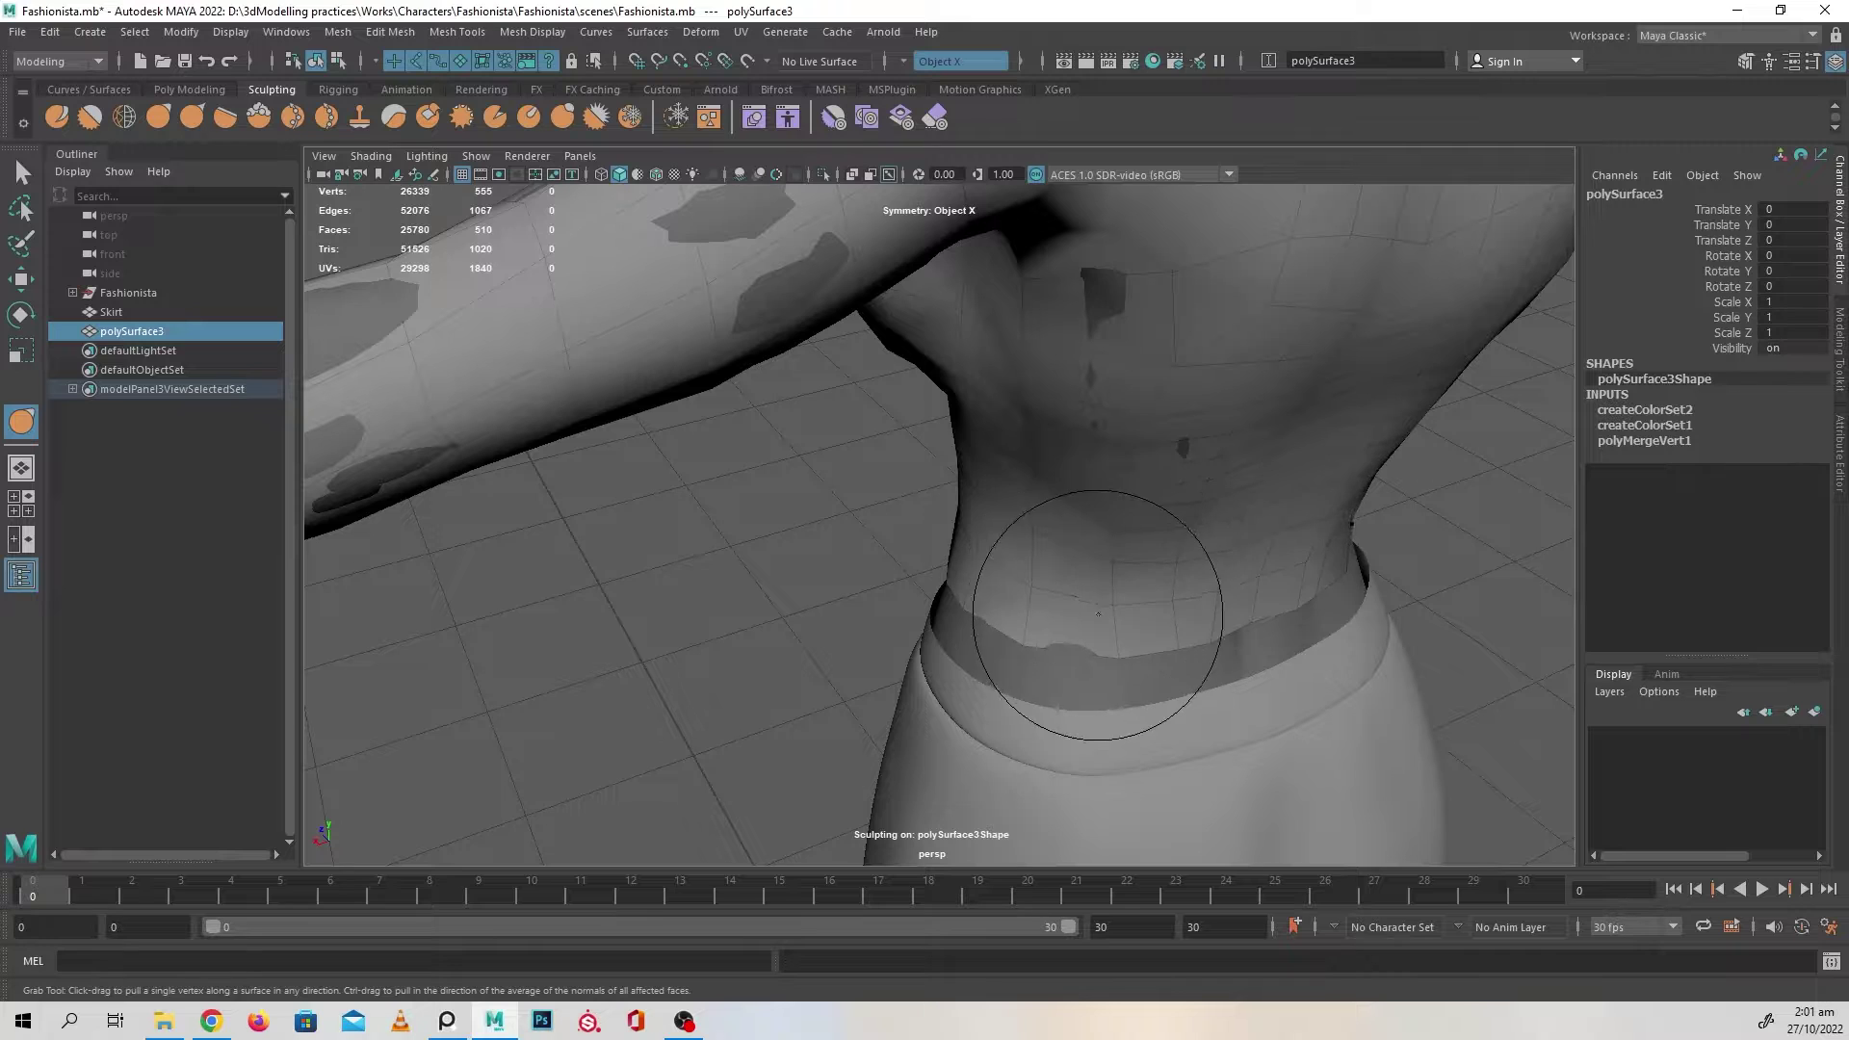
# - Grab the lower end of the sleeve outward so it widens over the forearm
pyautogui.moveTo(1039, 660)
pyautogui.keyDown('alt'); pyautogui.mouseDown()
pyautogui.moveTo(1094, 661)
pyautogui.moveTo(847, 537)
pyautogui.moveTo(1008, 578)
pyautogui.moveTo(1094, 558)
pyautogui.moveTo(1060, 681)
pyautogui.moveTo(1172, 706)
pyautogui.moveTo(1102, 587)
pyautogui.moveTo(1082, 590)
pyautogui.moveTo(1077, 491)
pyautogui.moveTo(1074, 596)
pyautogui.moveTo(1052, 598)
pyautogui.moveTo(1123, 648)
pyautogui.moveTo(1060, 651)
pyautogui.mouseUp(); pyautogui.keyUp('alt')
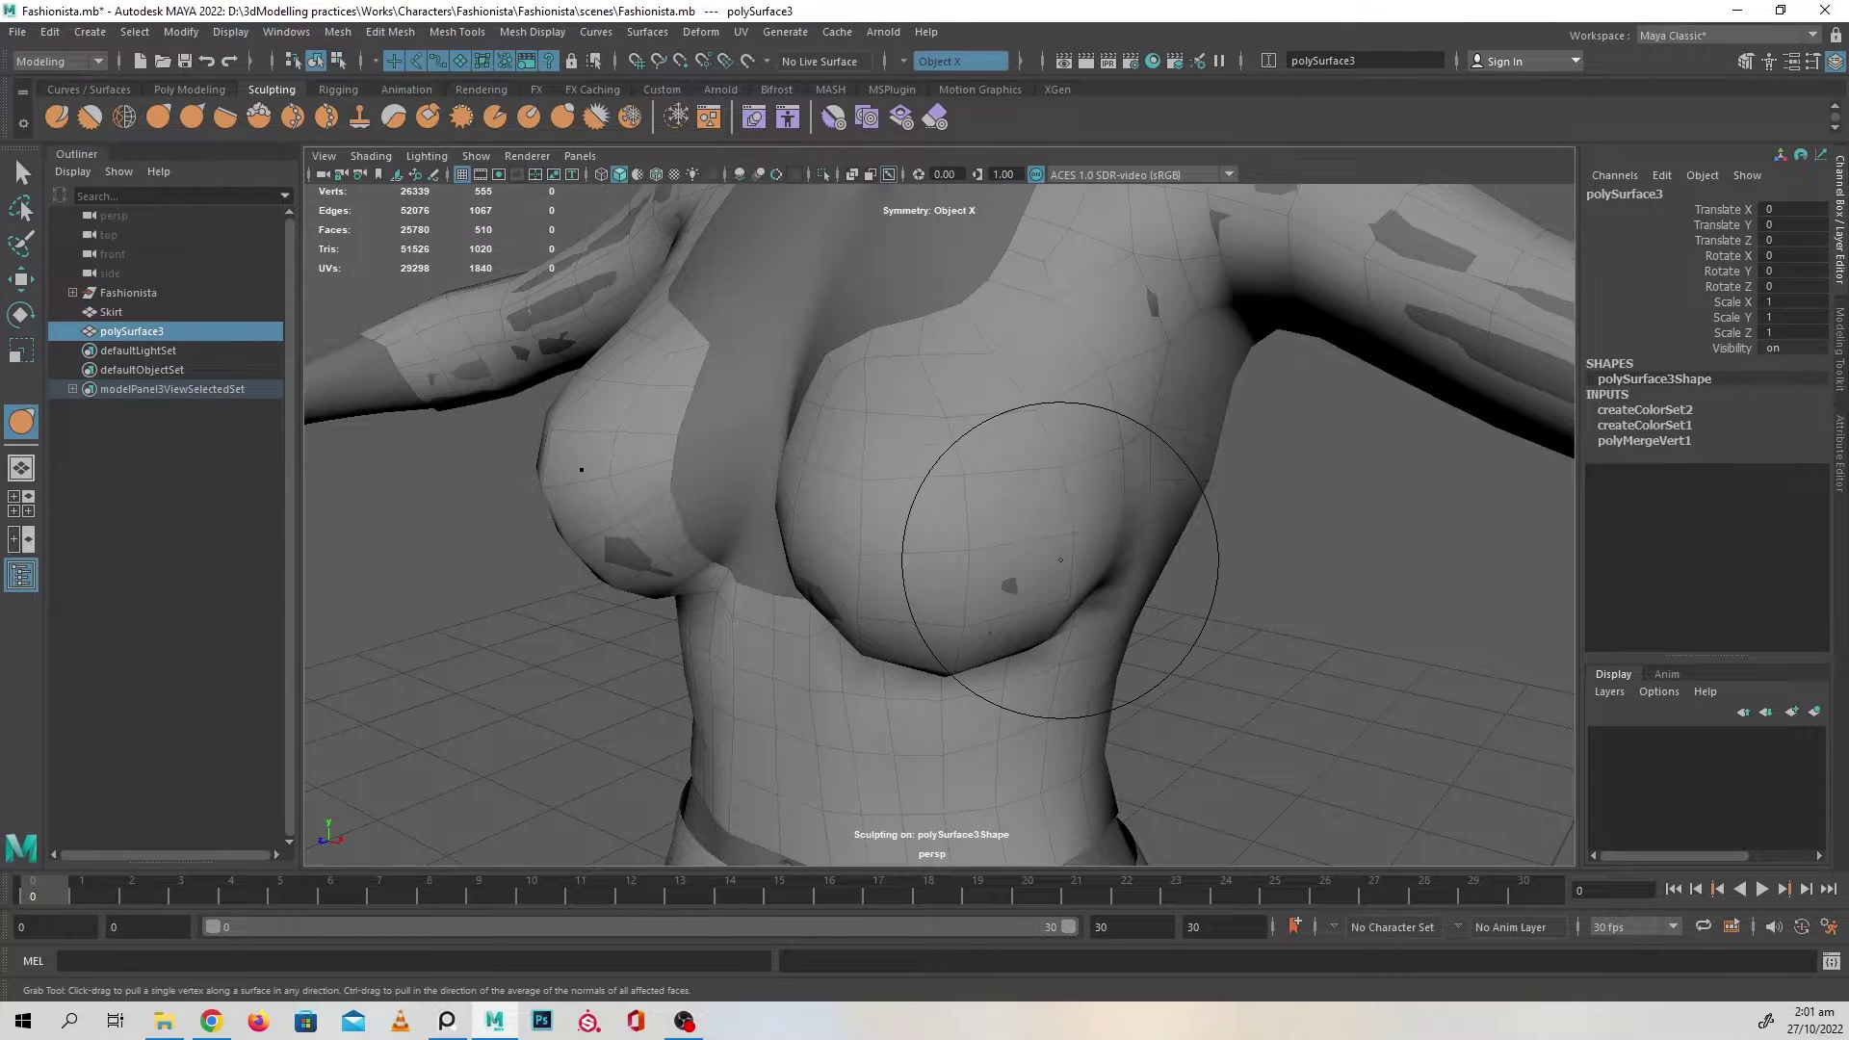
pyautogui.keyDown('alt'); pyautogui.moveTo(990, 570); pyautogui.dragTo(1053, 582); pyautogui.keyUp('alt')
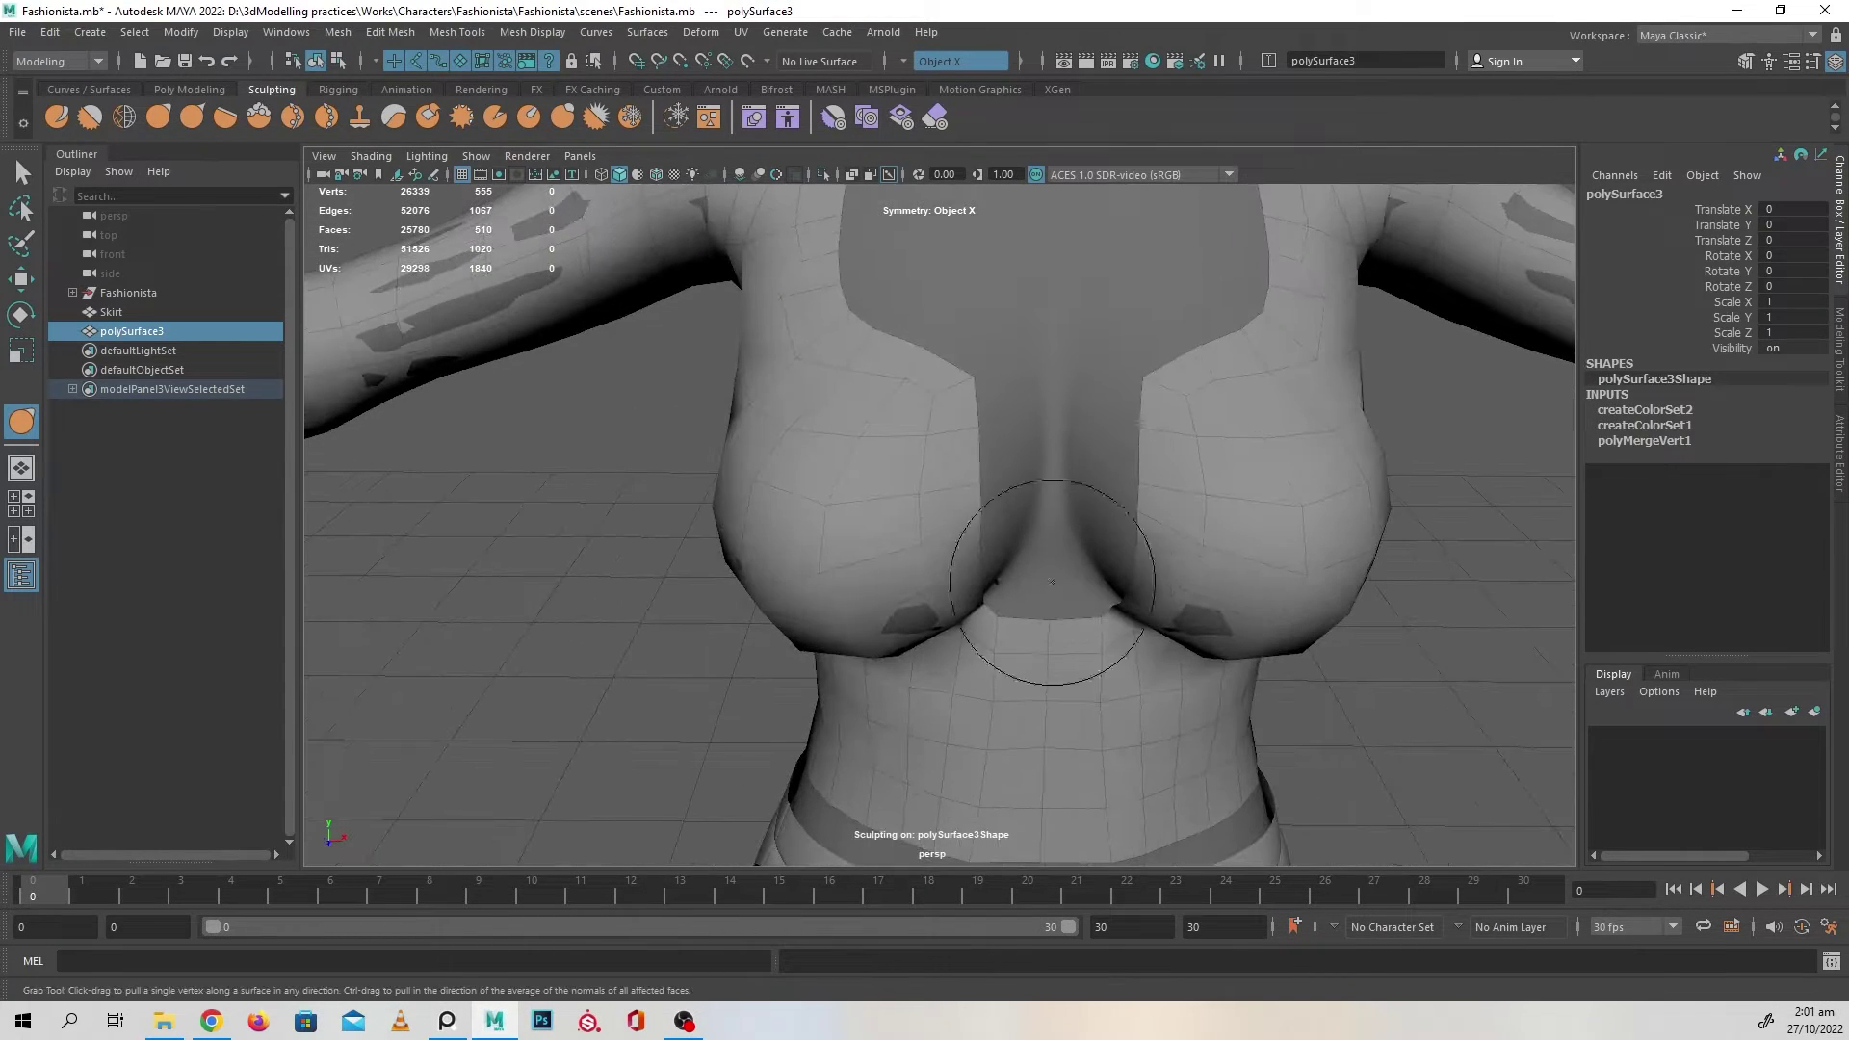
pyautogui.moveTo(916, 630)
pyautogui.keyDown('alt'); pyautogui.mouseDown()
pyautogui.moveTo(1019, 702)
pyautogui.moveTo(916, 587)
pyautogui.moveTo(974, 405)
pyautogui.moveTo(901, 495)
pyautogui.moveTo(934, 396)
pyautogui.moveTo(882, 458)
pyautogui.moveTo(958, 549)
pyautogui.moveTo(963, 516)
pyautogui.moveTo(966, 541)
pyautogui.mouseUp(); pyautogui.keyUp('alt')
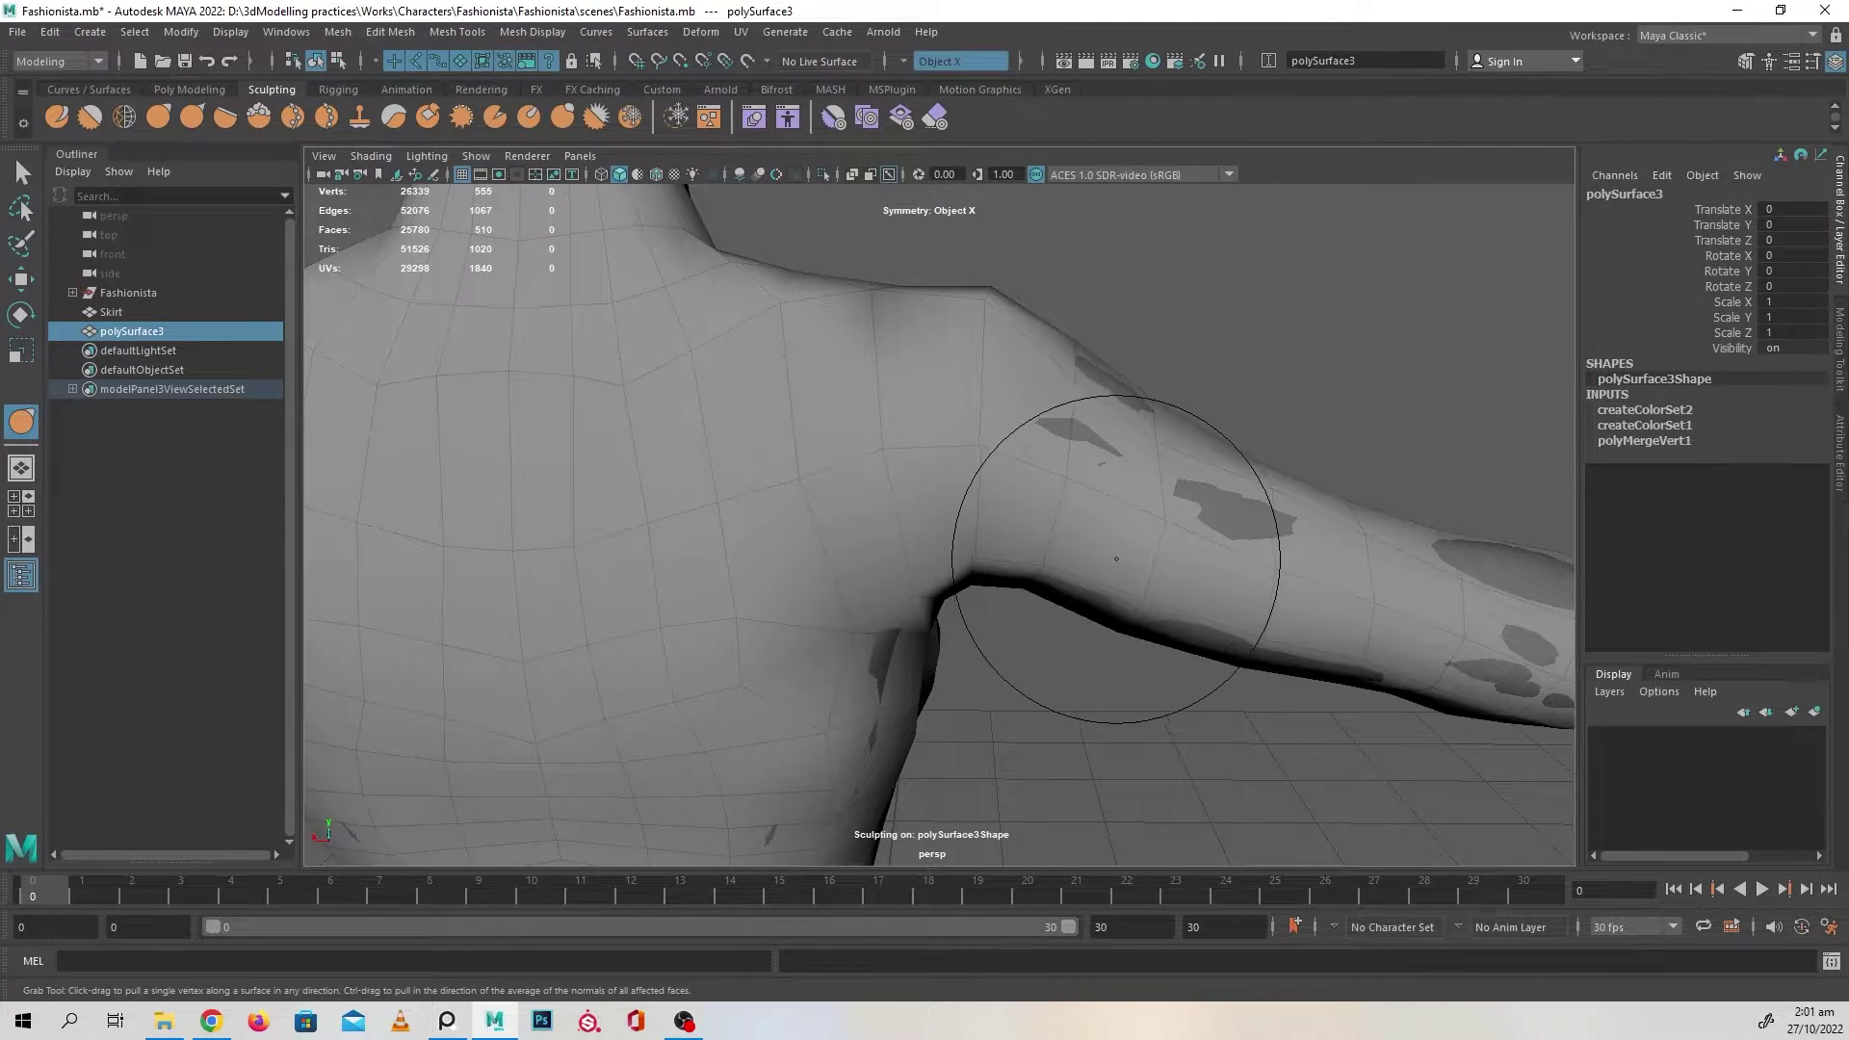
pyautogui.keyDown('alt'); pyautogui.moveTo(1123, 606); pyautogui.dragTo(1003, 549); pyautogui.keyUp('alt')
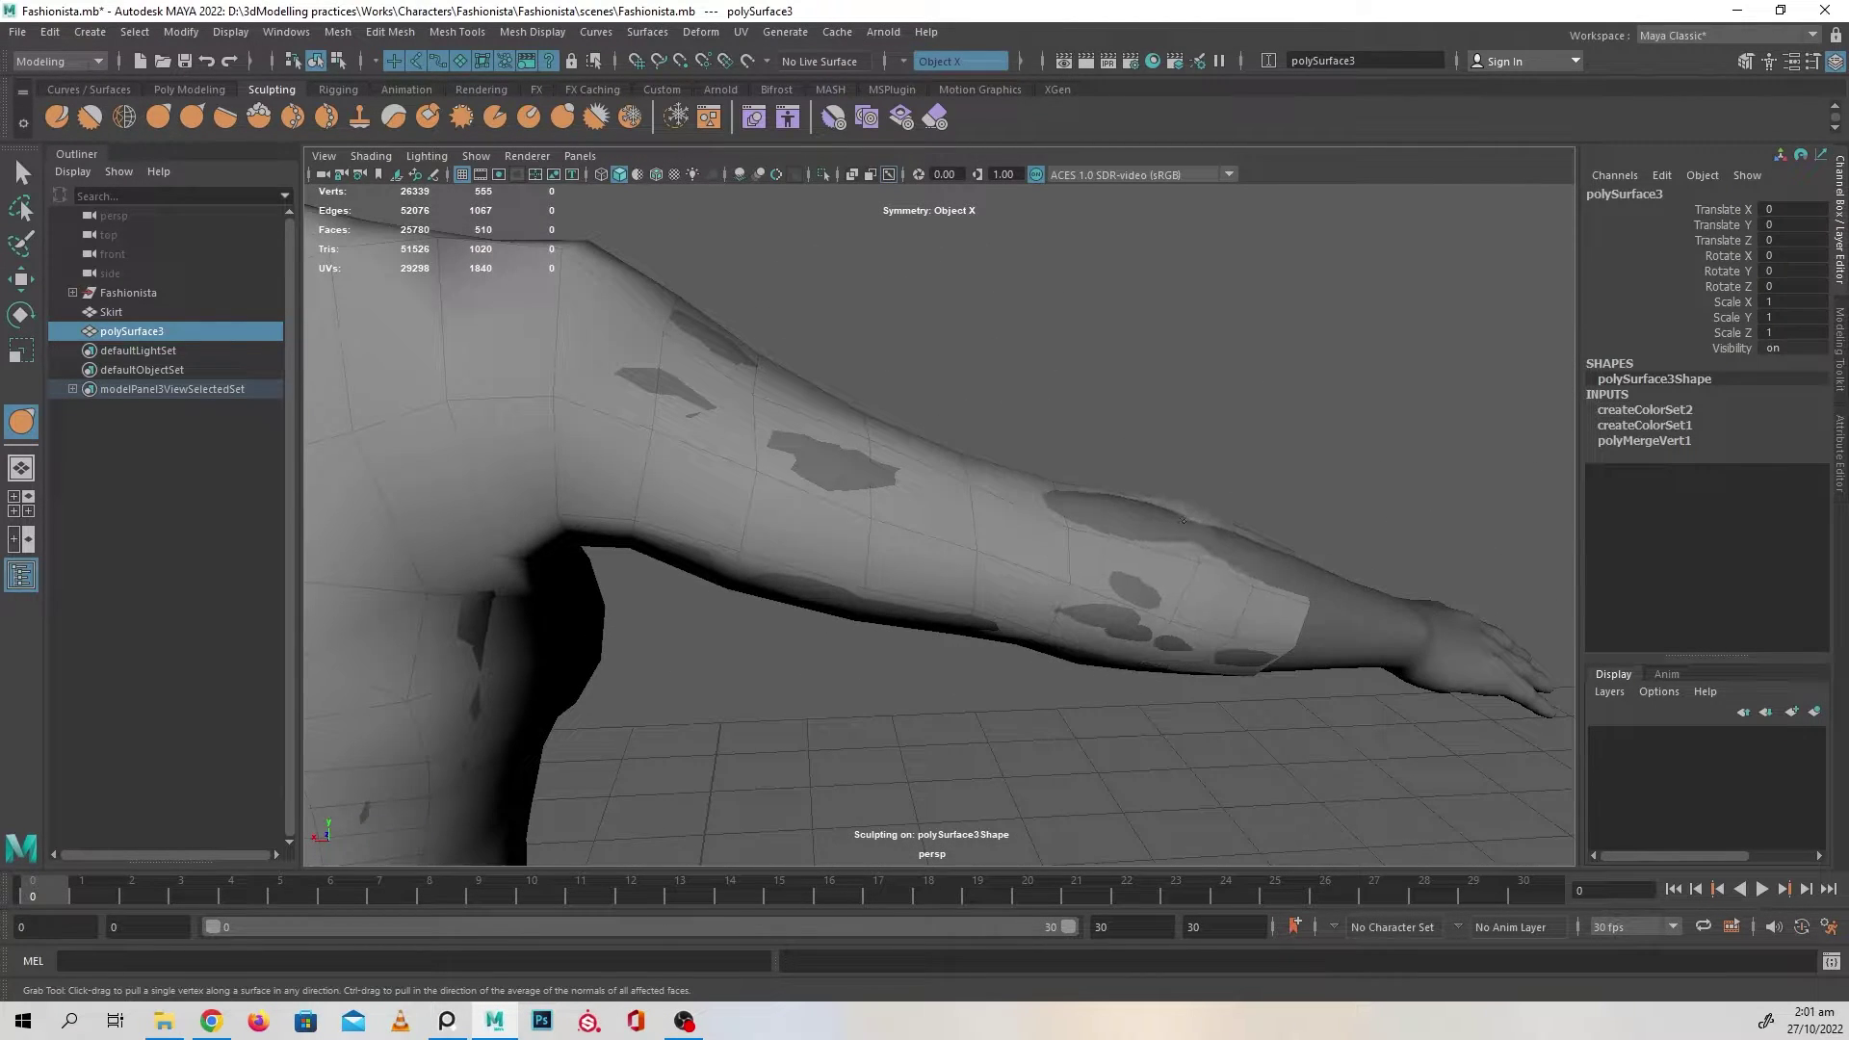
pyautogui.moveTo(1183, 521); pyautogui.dragTo(1103, 503)
pyautogui.moveTo(1194, 555)
pyautogui.keyDown('alt'); pyautogui.mouseDown()
pyautogui.moveTo(1113, 545)
pyautogui.moveTo(1138, 530)
pyautogui.moveTo(1194, 569)
pyautogui.moveTo(1197, 551)
pyautogui.moveTo(1165, 569)
pyautogui.moveTo(1139, 645)
pyautogui.moveTo(1050, 679)
pyautogui.mouseUp(); pyautogui.keyUp('alt')
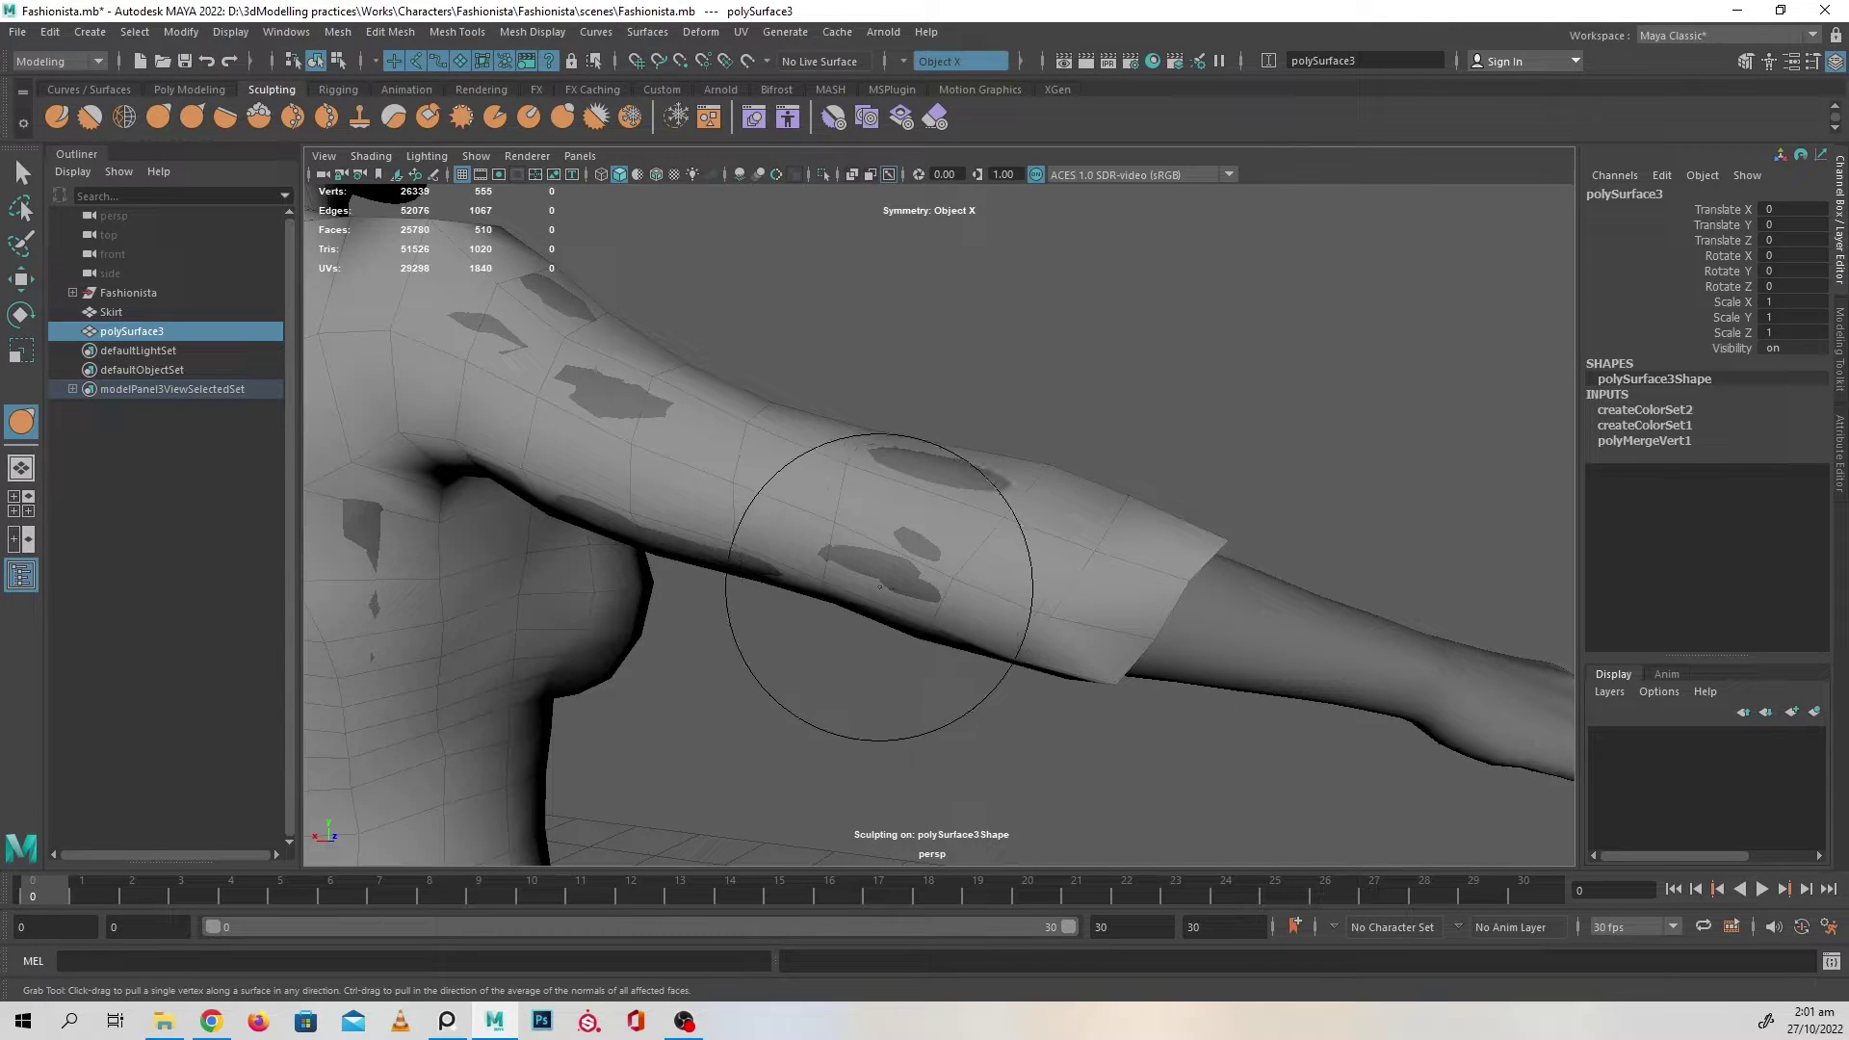
# - Grab the underside and back of the sleeve outward between the armpit and forearm to cover the skin
pyautogui.moveTo(879, 587); pyautogui.dragTo(862, 609)
pyautogui.moveTo(743, 553); pyautogui.dragTo(726, 569)
pyautogui.moveTo(622, 517); pyautogui.dragTo(627, 363)
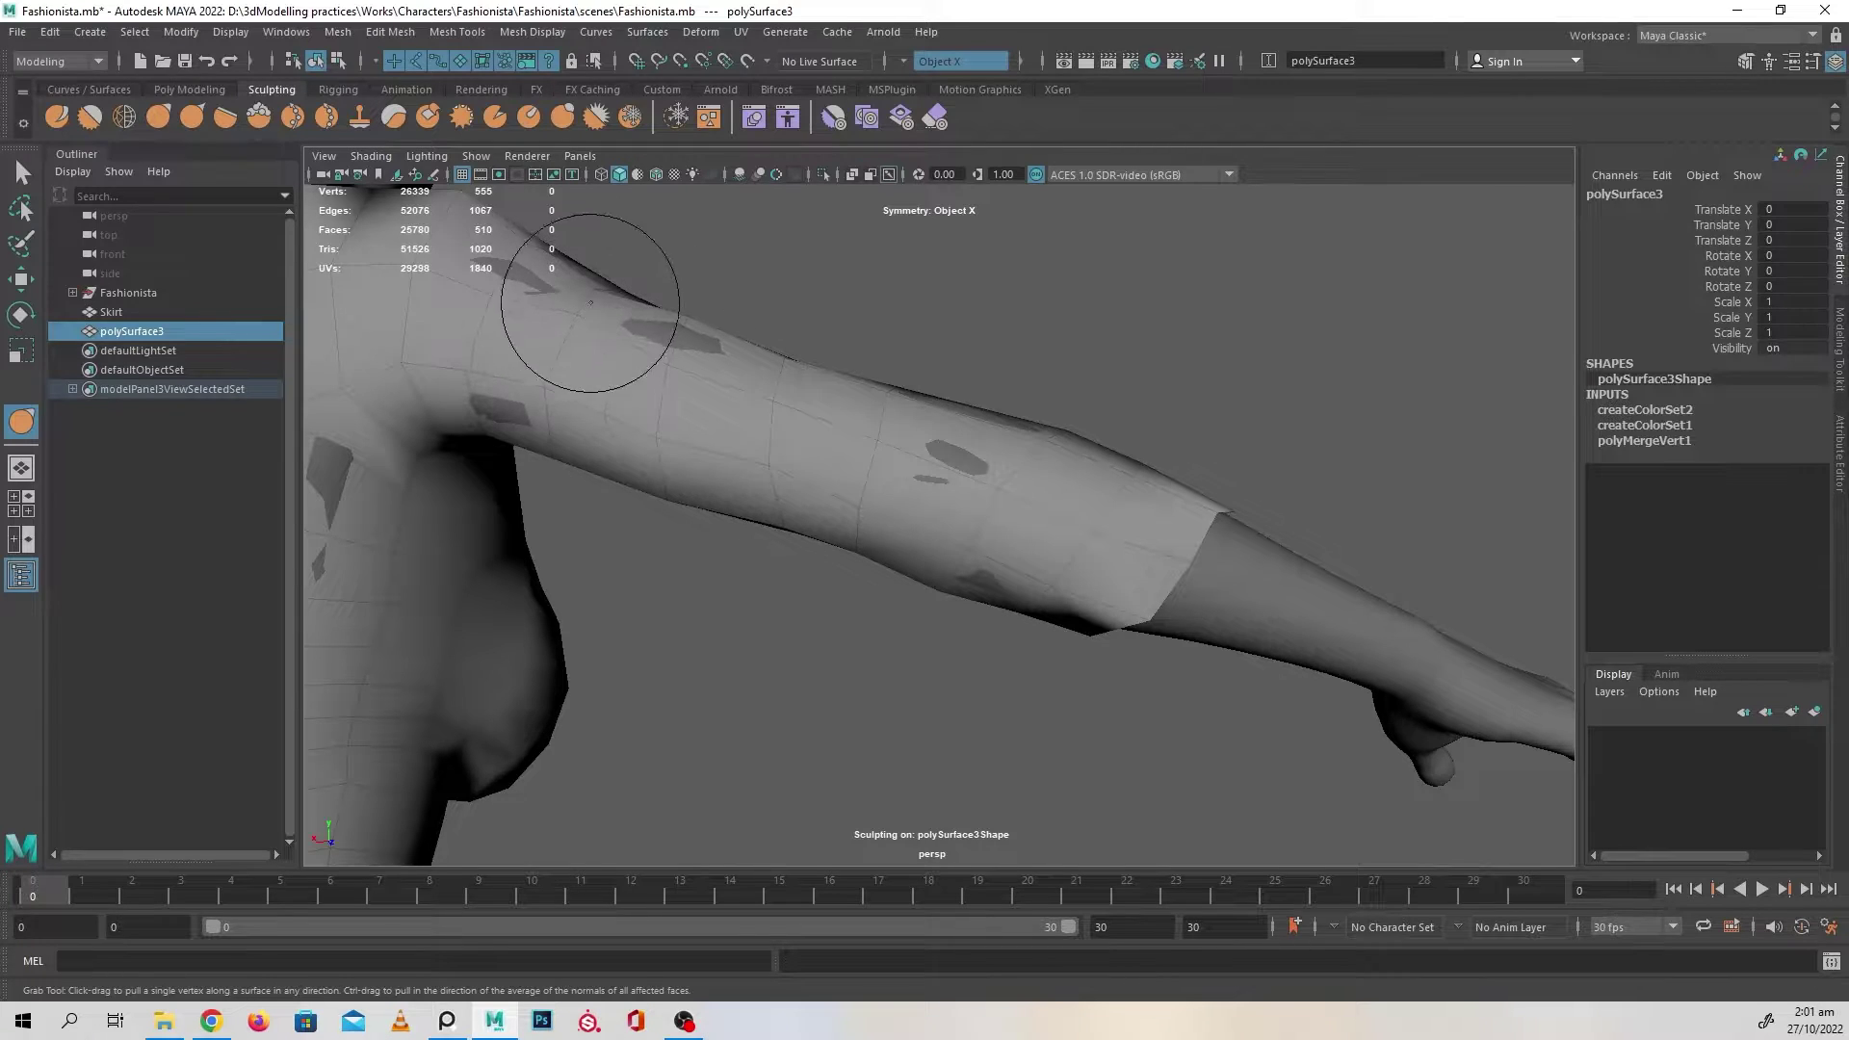
pyautogui.keyDown('alt'); pyautogui.moveTo(536, 271); pyautogui.dragTo(743, 467); pyautogui.keyUp('alt')
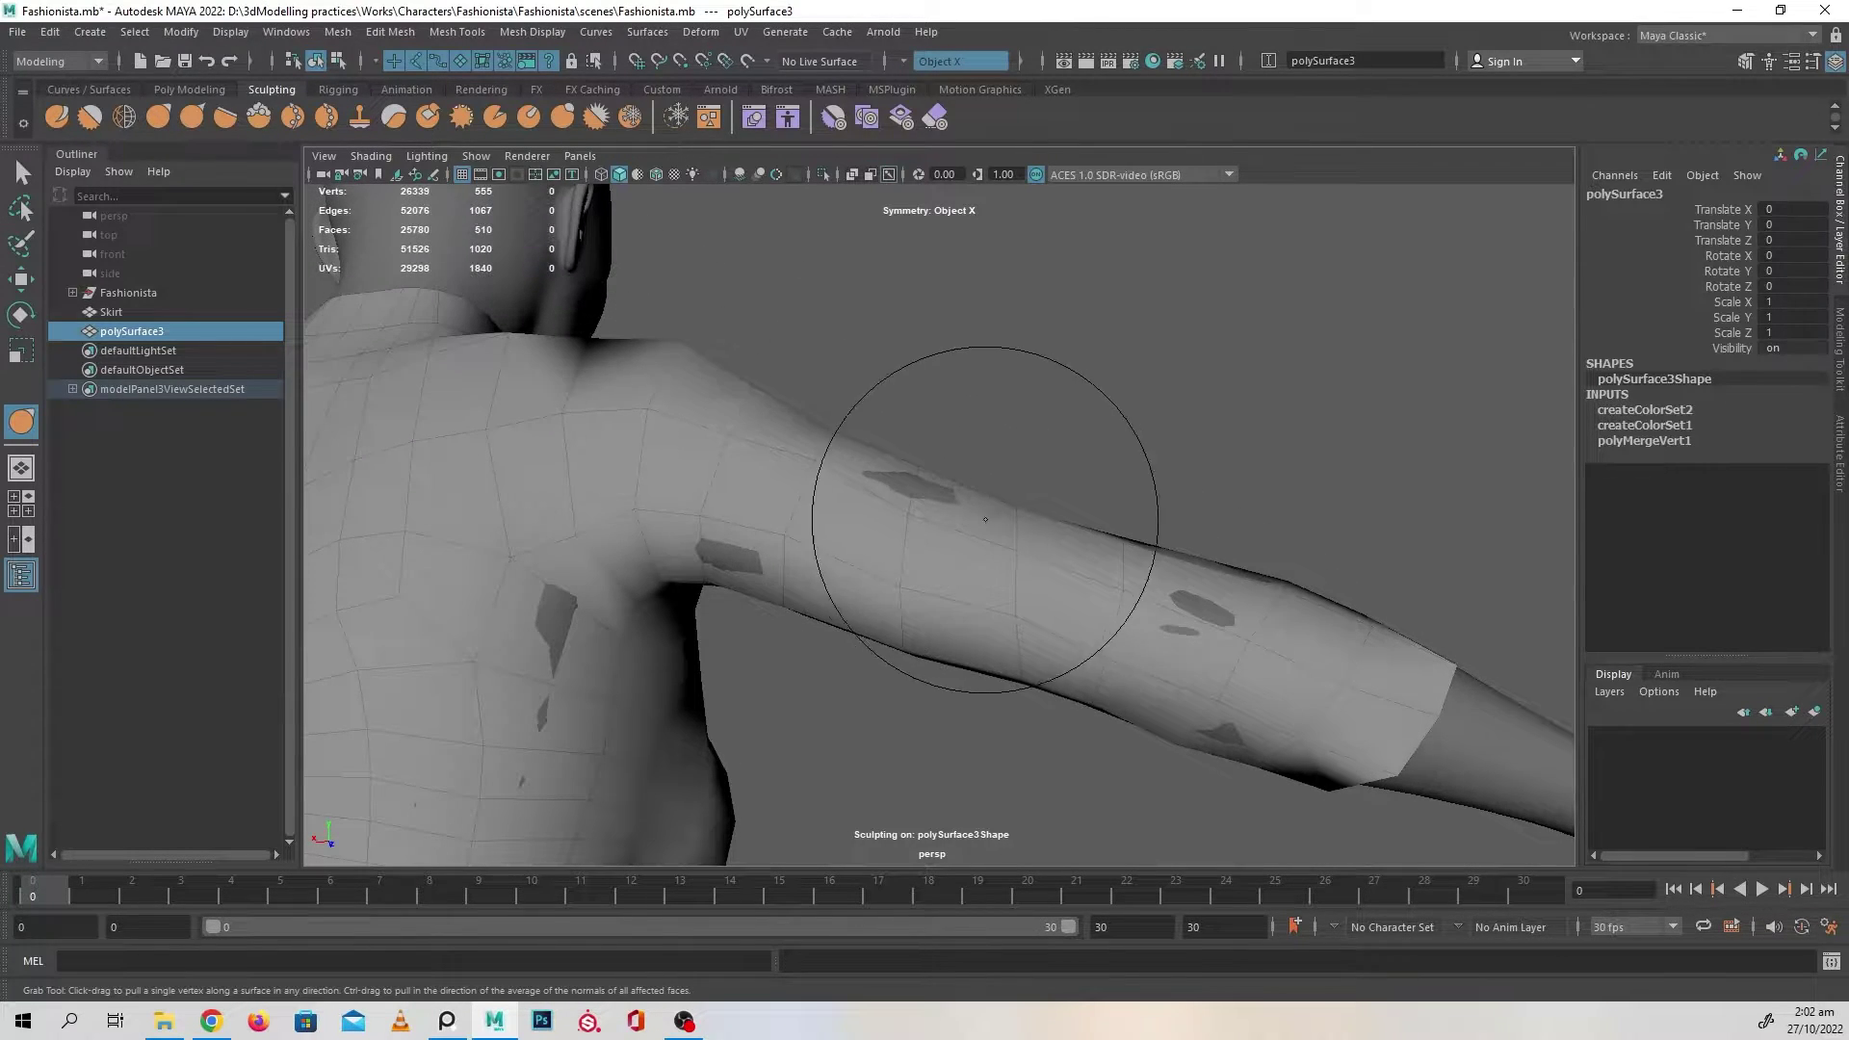
# - Grab the side of the back below the armpit outward so the top covers the torso there
pyautogui.moveTo(1197, 620)
pyautogui.keyDown('alt'); pyautogui.mouseDown()
pyautogui.moveTo(1218, 699)
pyautogui.moveTo(1169, 576)
pyautogui.moveTo(1135, 578)
pyautogui.moveTo(1066, 400)
pyautogui.moveTo(805, 578)
pyautogui.moveTo(920, 596)
pyautogui.moveTo(897, 573)
pyautogui.moveTo(880, 690)
pyautogui.mouseUp(); pyautogui.keyUp('alt')
pyautogui.keyDown('alt'); pyautogui.moveTo(879, 690); pyautogui.dragTo(969, 584, button='middle'); pyautogui.keyUp('alt')
pyautogui.moveTo(863, 603)
pyautogui.mouseDown()
pyautogui.moveTo(834, 626)
pyautogui.moveTo(909, 723)
pyautogui.mouseUp()
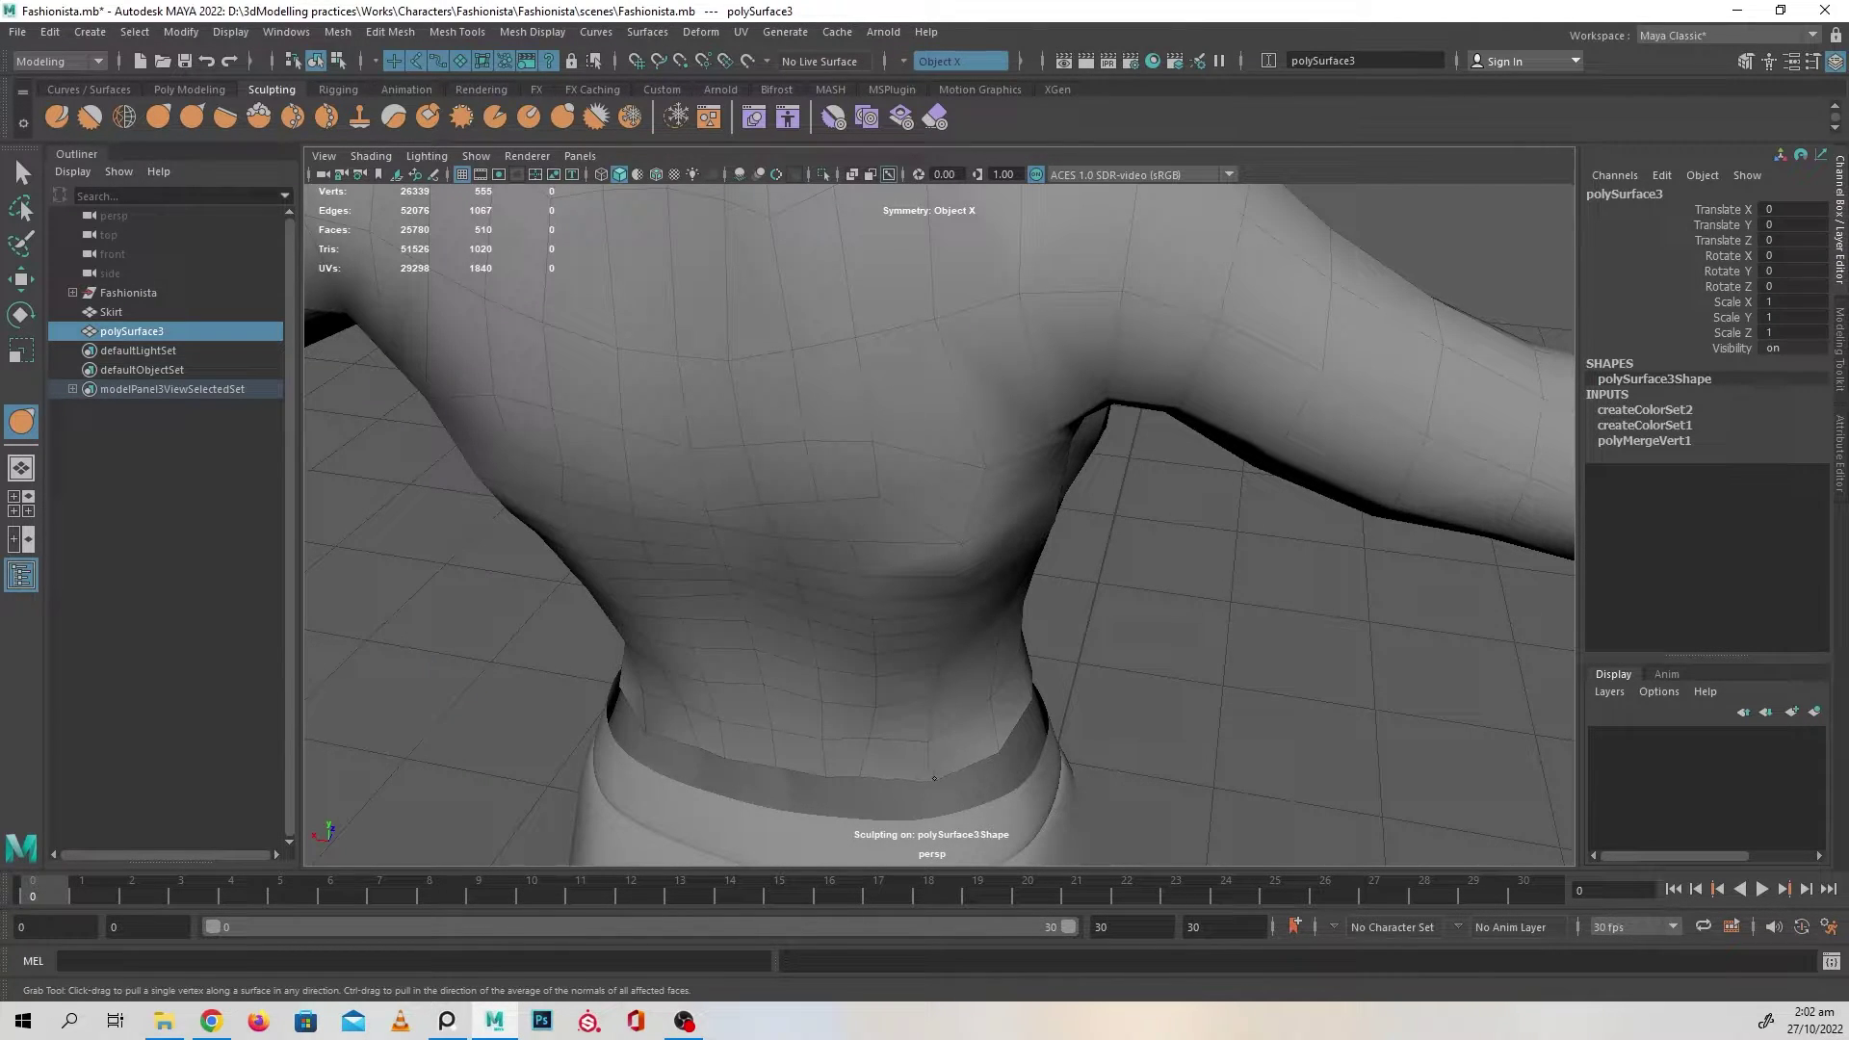
# - Examine the bust, underarm, sleeve and shoulder for places where the body pokes through the top
pyautogui.keyDown('alt'); pyautogui.moveTo(1017, 723); pyautogui.dragTo(809, 674); pyautogui.keyUp('alt')
pyautogui.moveTo(1024, 665)
pyautogui.keyDown('alt'); pyautogui.mouseDown()
pyautogui.moveTo(896, 620)
pyautogui.moveTo(900, 591)
pyautogui.moveTo(902, 643)
pyautogui.mouseUp(); pyautogui.keyUp('alt')
pyautogui.moveTo(805, 578)
pyautogui.keyDown('alt'); pyautogui.mouseDown()
pyautogui.moveTo(964, 425)
pyautogui.moveTo(896, 569)
pyautogui.moveTo(1066, 611)
pyautogui.moveTo(1037, 638)
pyautogui.moveTo(939, 627)
pyautogui.mouseUp(); pyautogui.keyUp('alt')
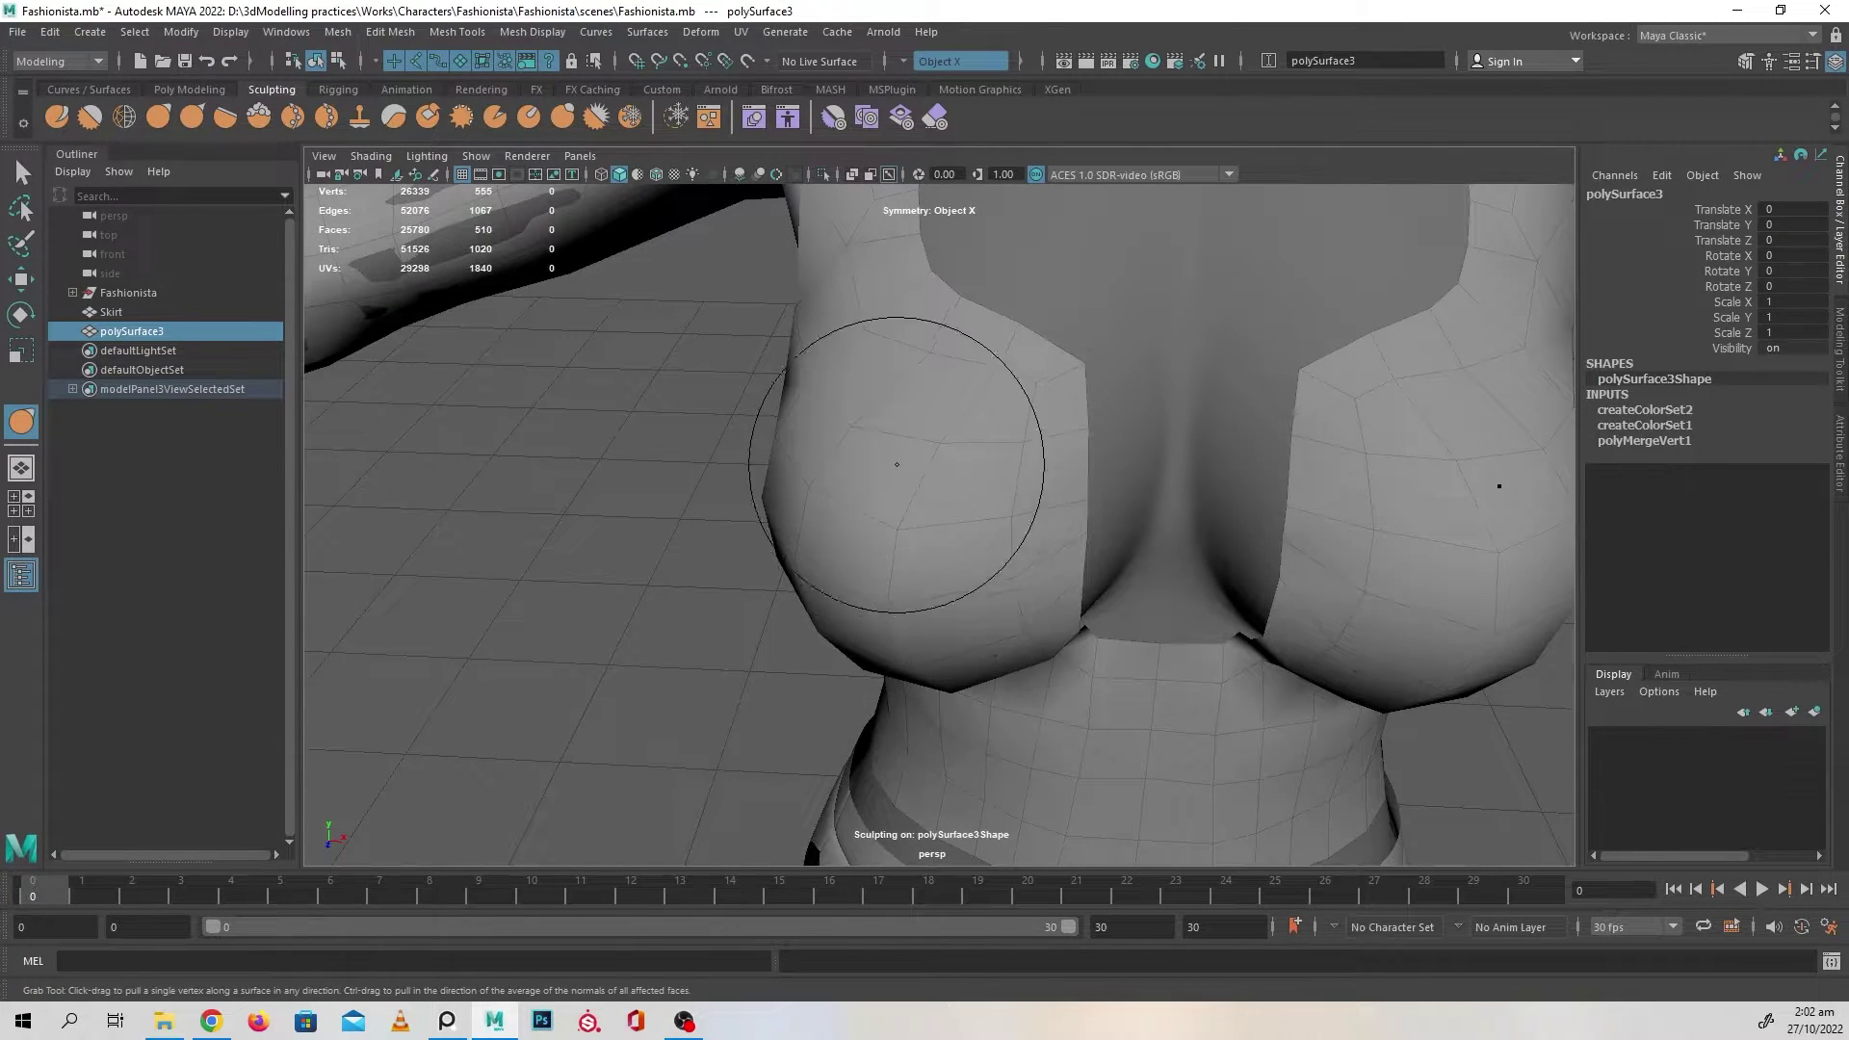
pyautogui.moveTo(897, 464)
pyautogui.keyDown('alt'); pyautogui.mouseDown()
pyautogui.moveTo(1002, 582)
pyautogui.moveTo(1114, 558)
pyautogui.moveTo(848, 487)
pyautogui.mouseUp(); pyautogui.keyUp('alt')
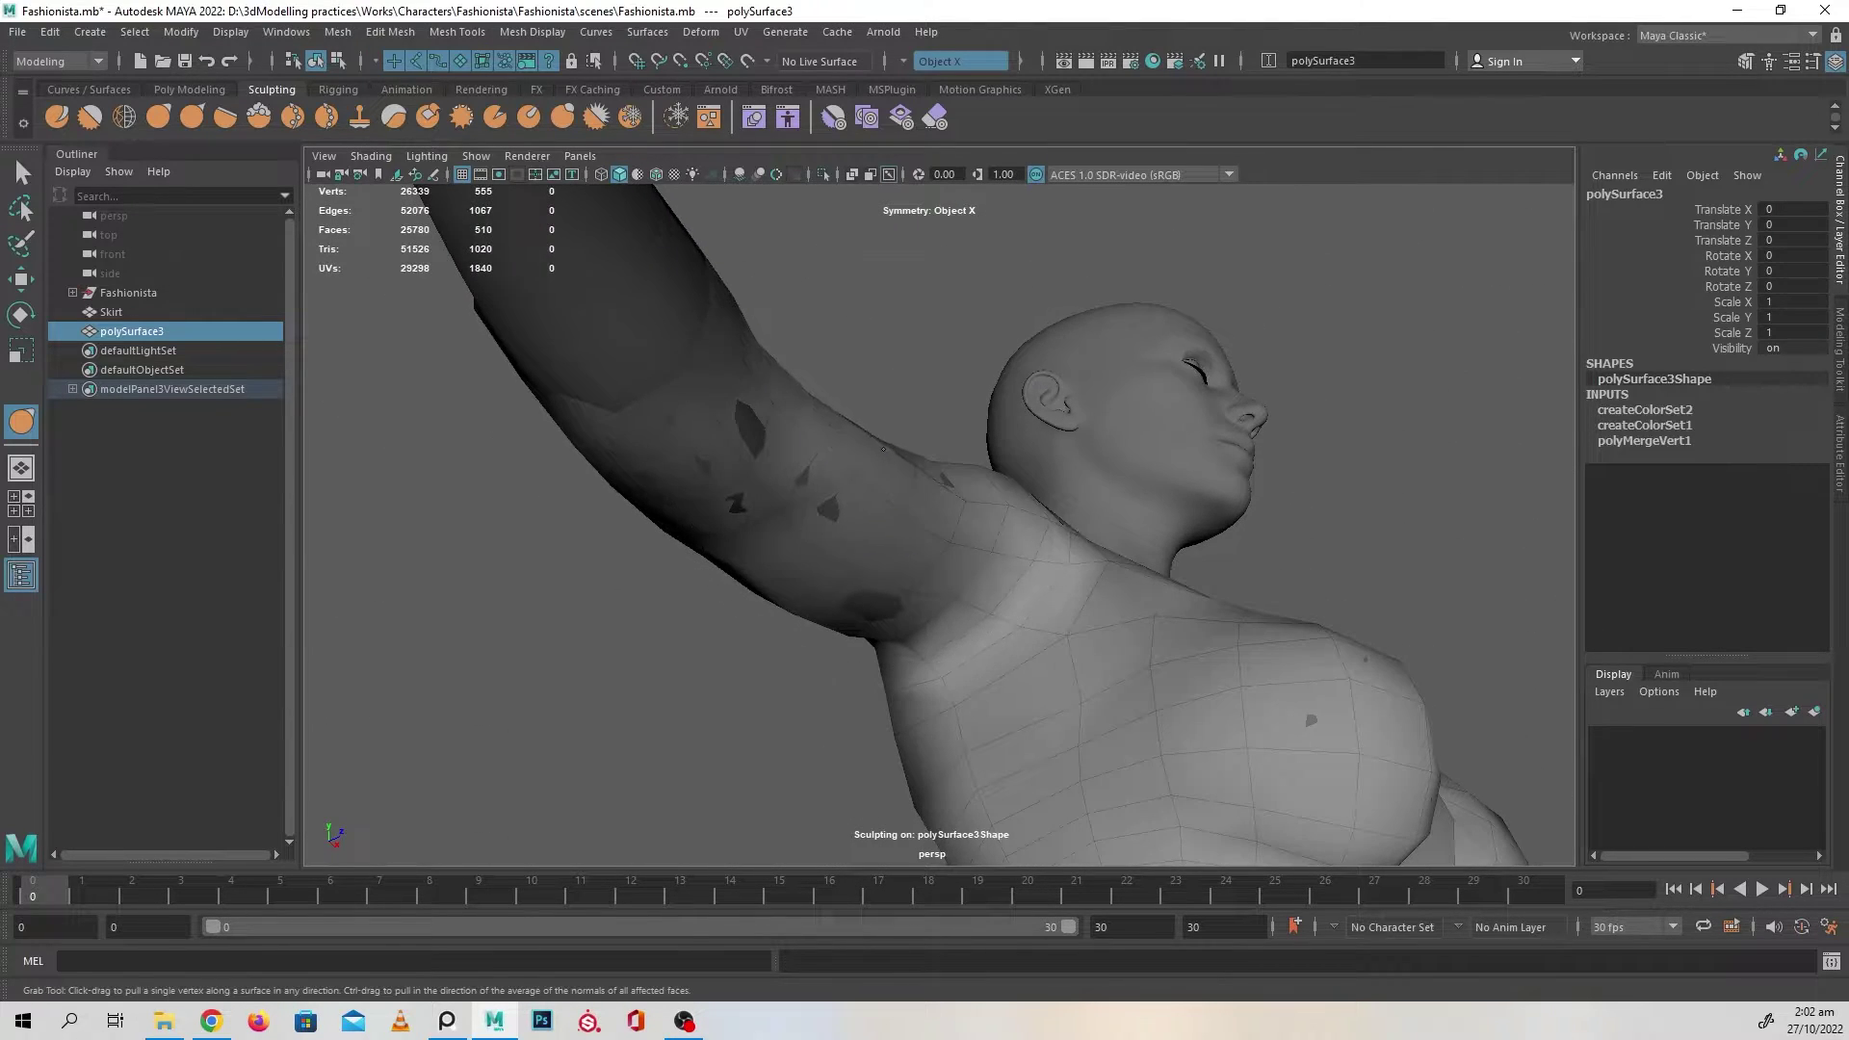
pyautogui.keyDown('alt'); pyautogui.moveTo(886, 447); pyautogui.dragTo(939, 511); pyautogui.keyUp('alt')
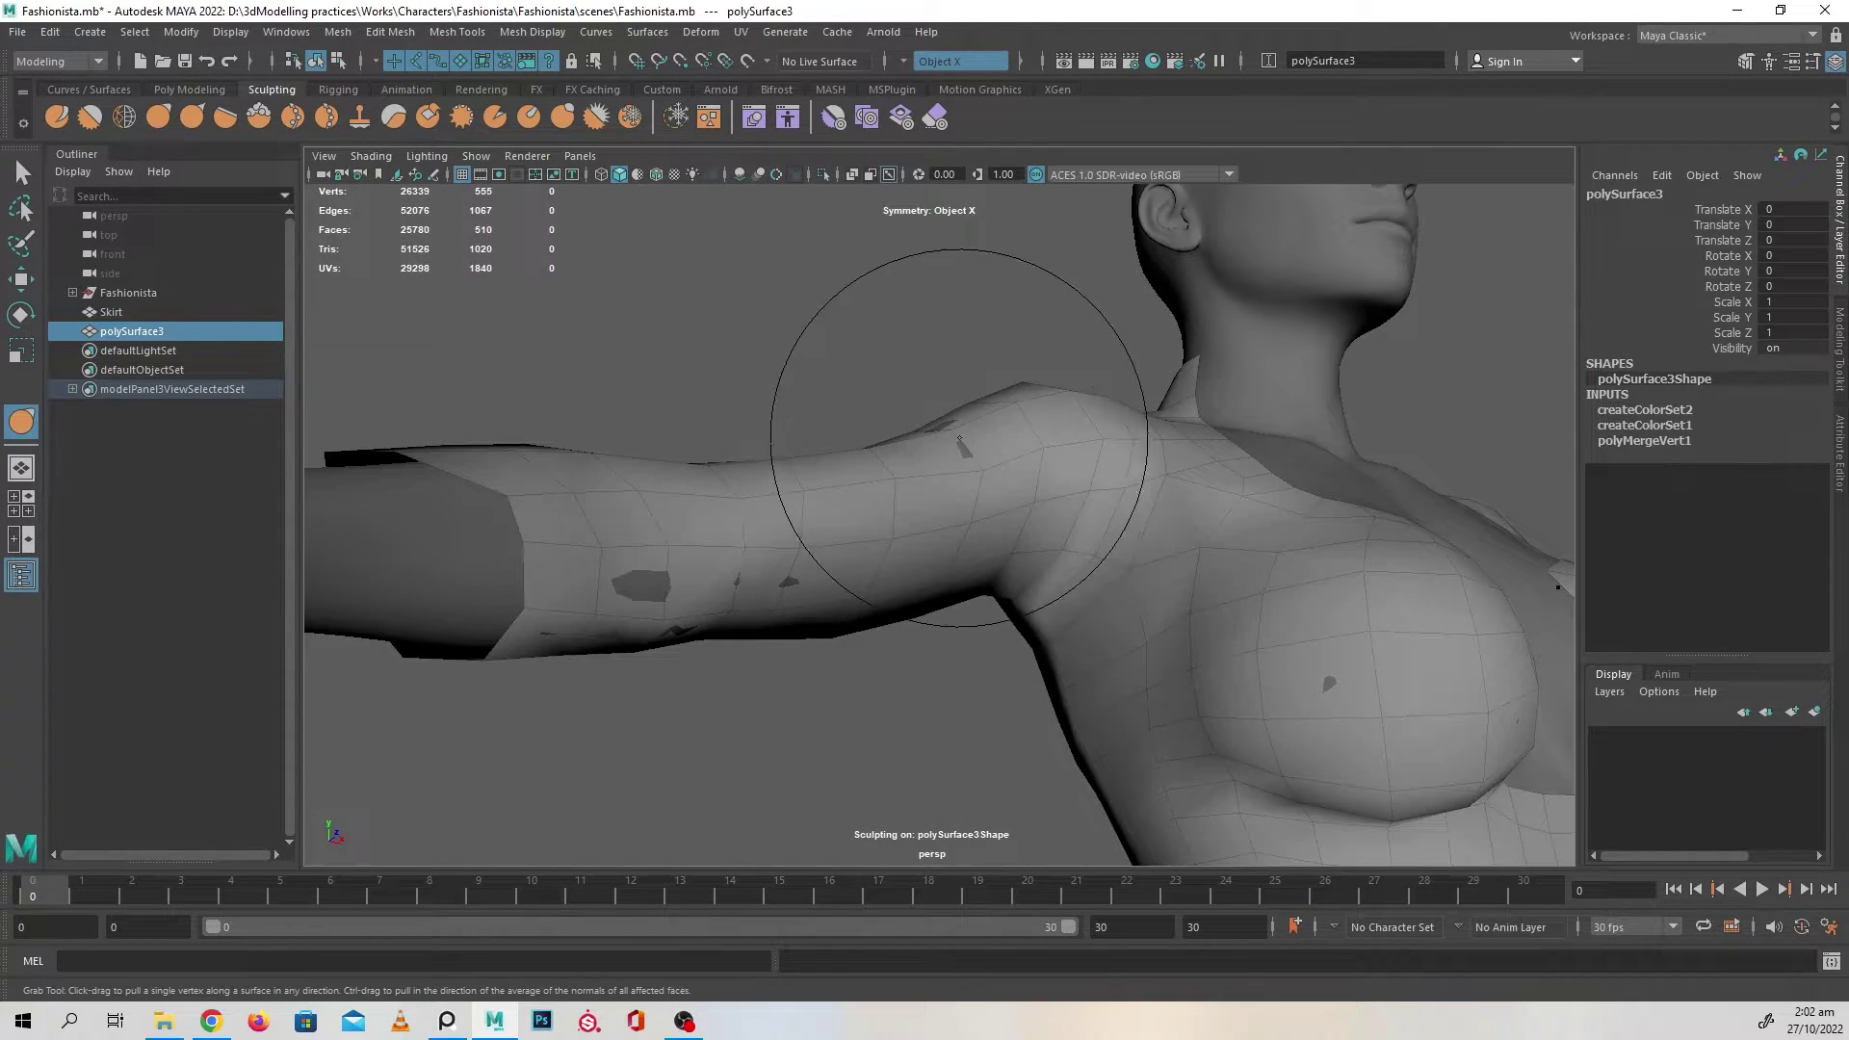
pyautogui.moveTo(959, 434)
pyautogui.keyDown('alt'); pyautogui.mouseDown()
pyautogui.moveTo(813, 475)
pyautogui.moveTo(667, 670)
pyautogui.moveTo(743, 566)
pyautogui.moveTo(991, 565)
pyautogui.moveTo(887, 594)
pyautogui.mouseUp(); pyautogui.keyUp('alt')
pyautogui.keyDown('alt'); pyautogui.moveTo(887, 594); pyautogui.dragTo(982, 607, button='right'); pyautogui.keyUp('alt')
pyautogui.keyDown('alt'); pyautogui.moveTo(982, 607); pyautogui.dragTo(872, 636, button='middle'); pyautogui.keyUp('alt')
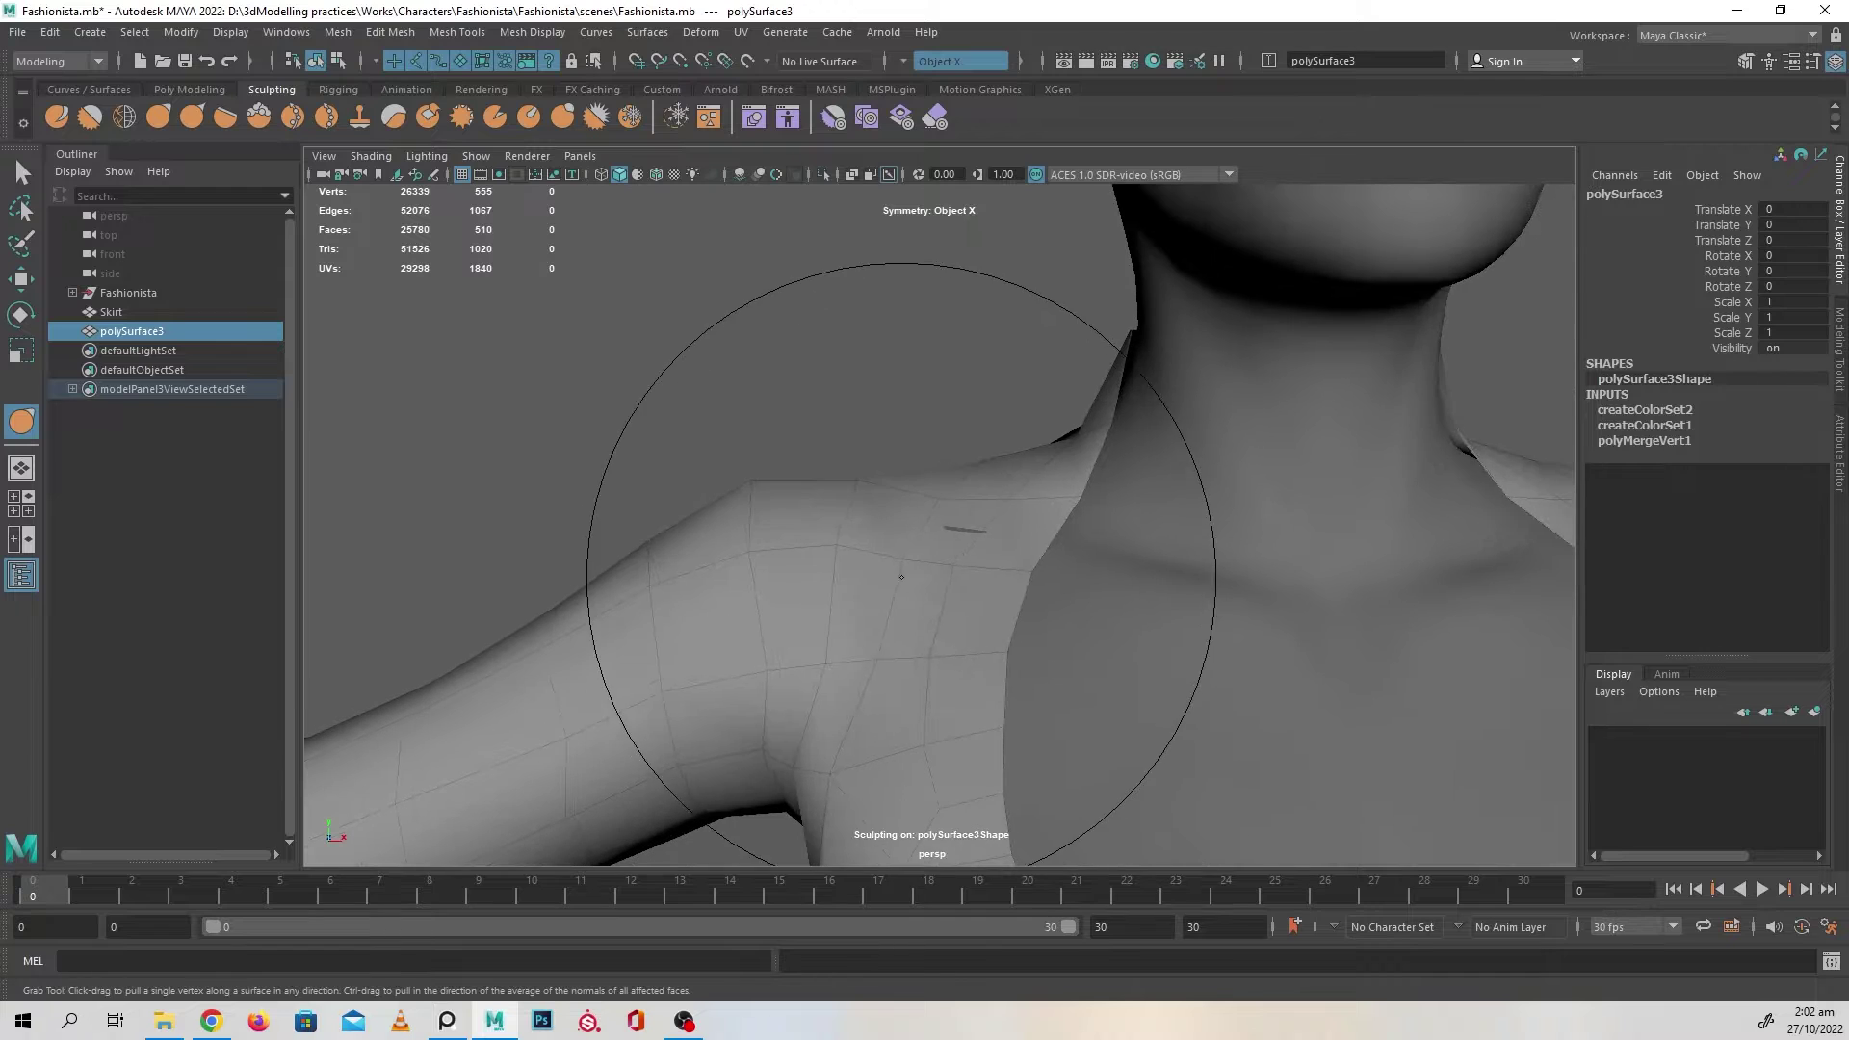
# - Grab the neckline at the side of the neck and shoulder slightly forward
pyautogui.moveTo(876, 540)
pyautogui.keyDown('alt'); pyautogui.mouseDown()
pyautogui.moveTo(954, 541)
pyautogui.moveTo(934, 509)
pyautogui.moveTo(960, 462)
pyautogui.mouseUp(); pyautogui.keyUp('alt')
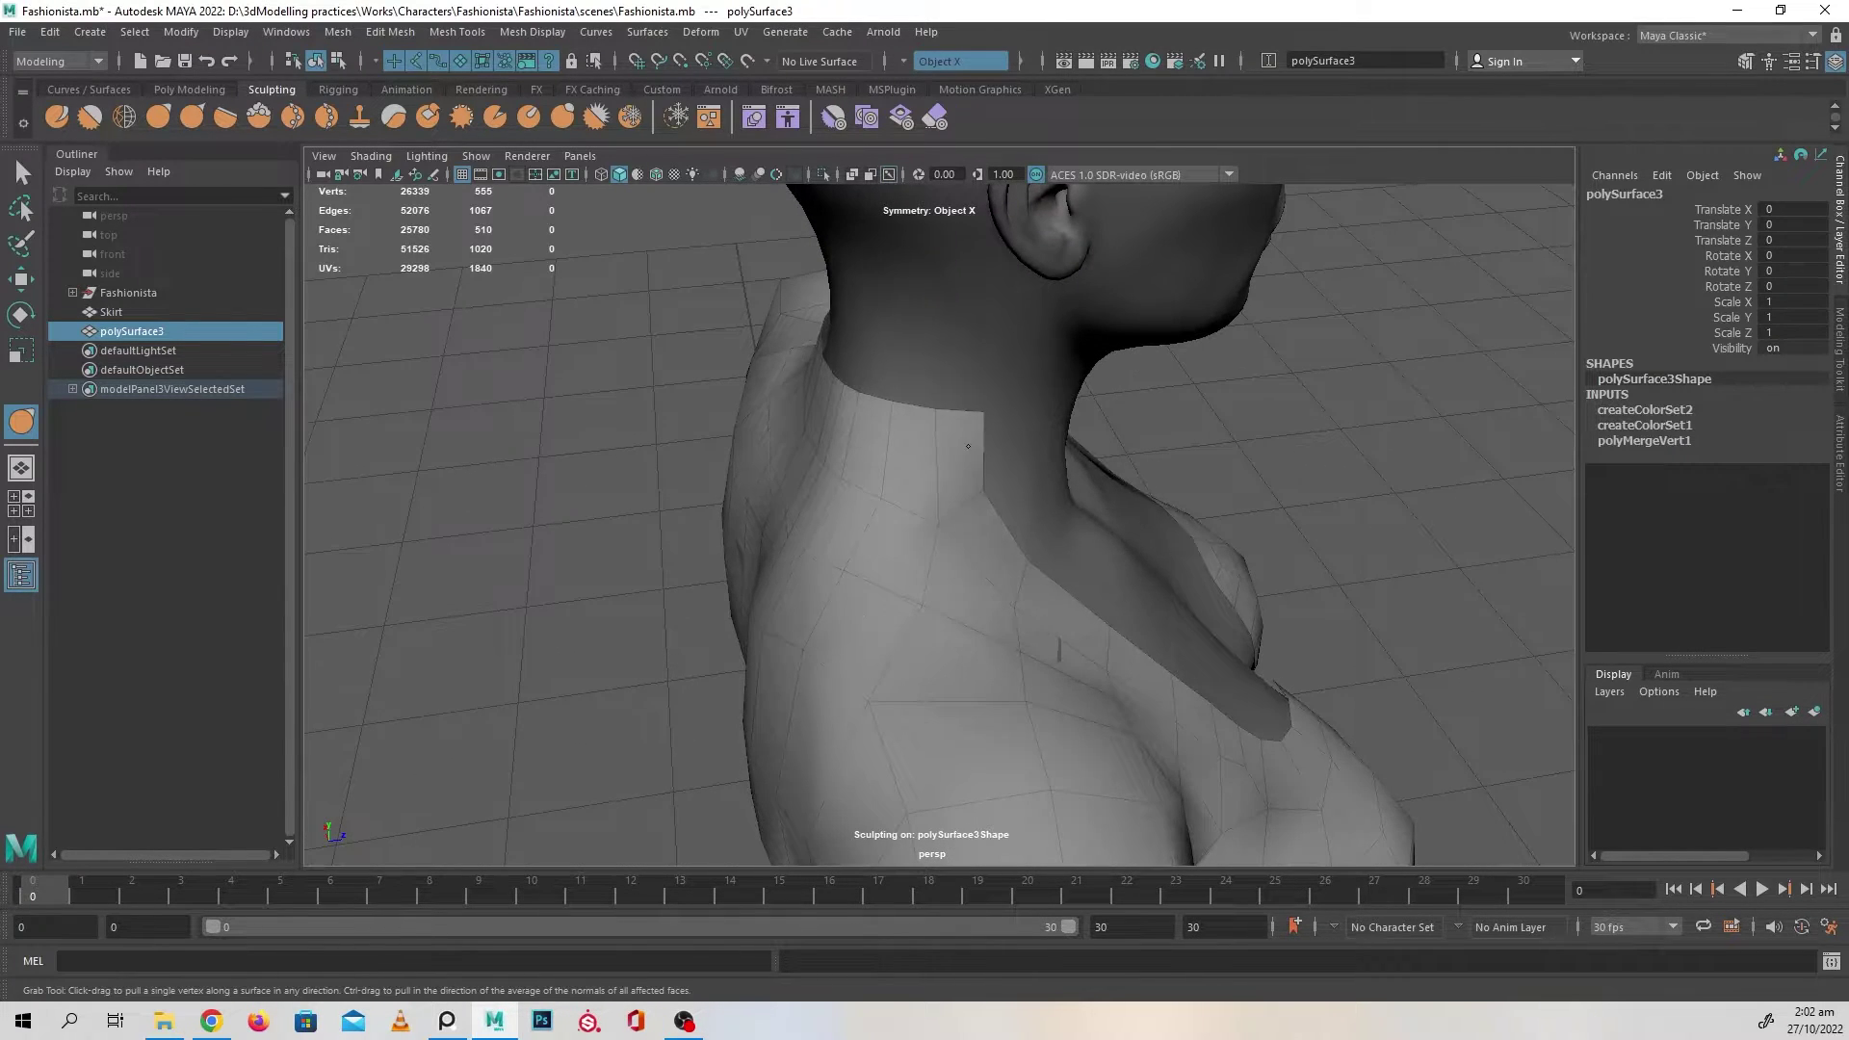
pyautogui.moveTo(1010, 589); pyautogui.dragTo(1025, 593)
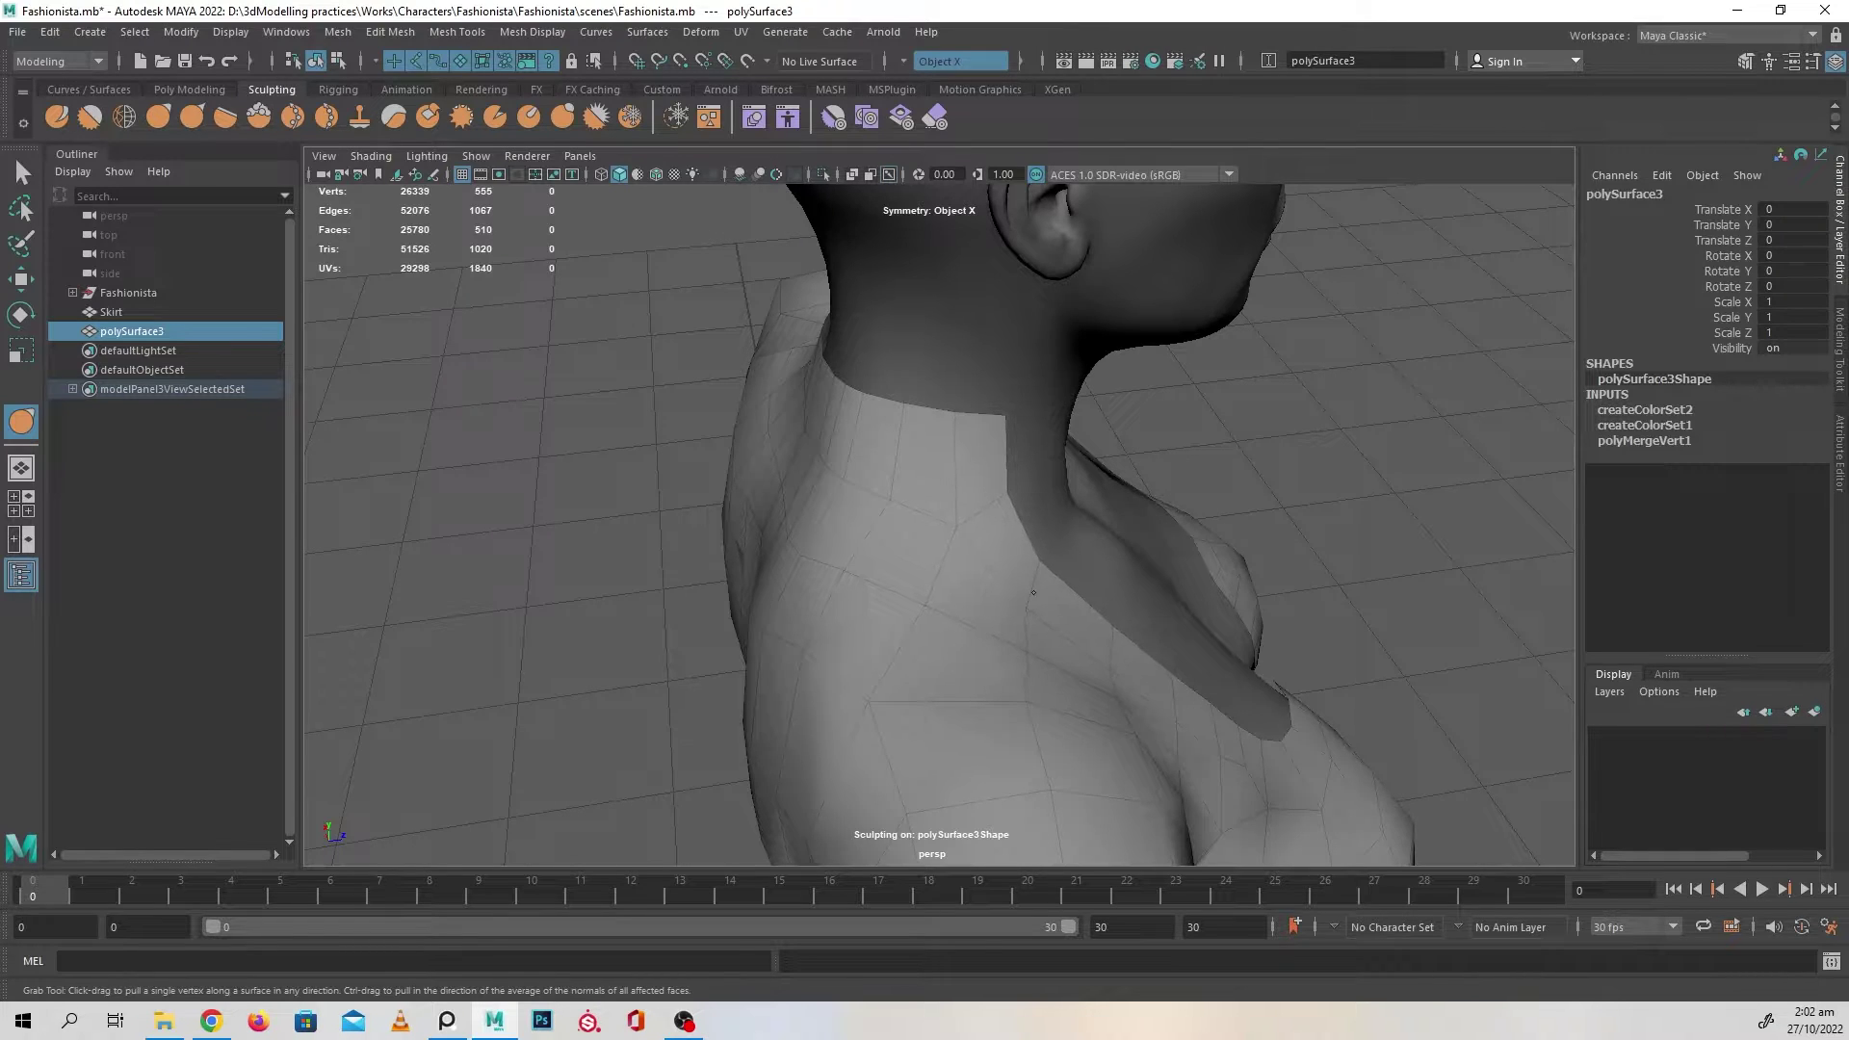
pyautogui.moveTo(1110, 633)
pyautogui.keyDown('alt'); pyautogui.mouseDown()
pyautogui.moveTo(1071, 630)
pyautogui.moveTo(1082, 578)
pyautogui.moveTo(1045, 595)
pyautogui.moveTo(1122, 645)
pyautogui.mouseUp(); pyautogui.keyUp('alt')
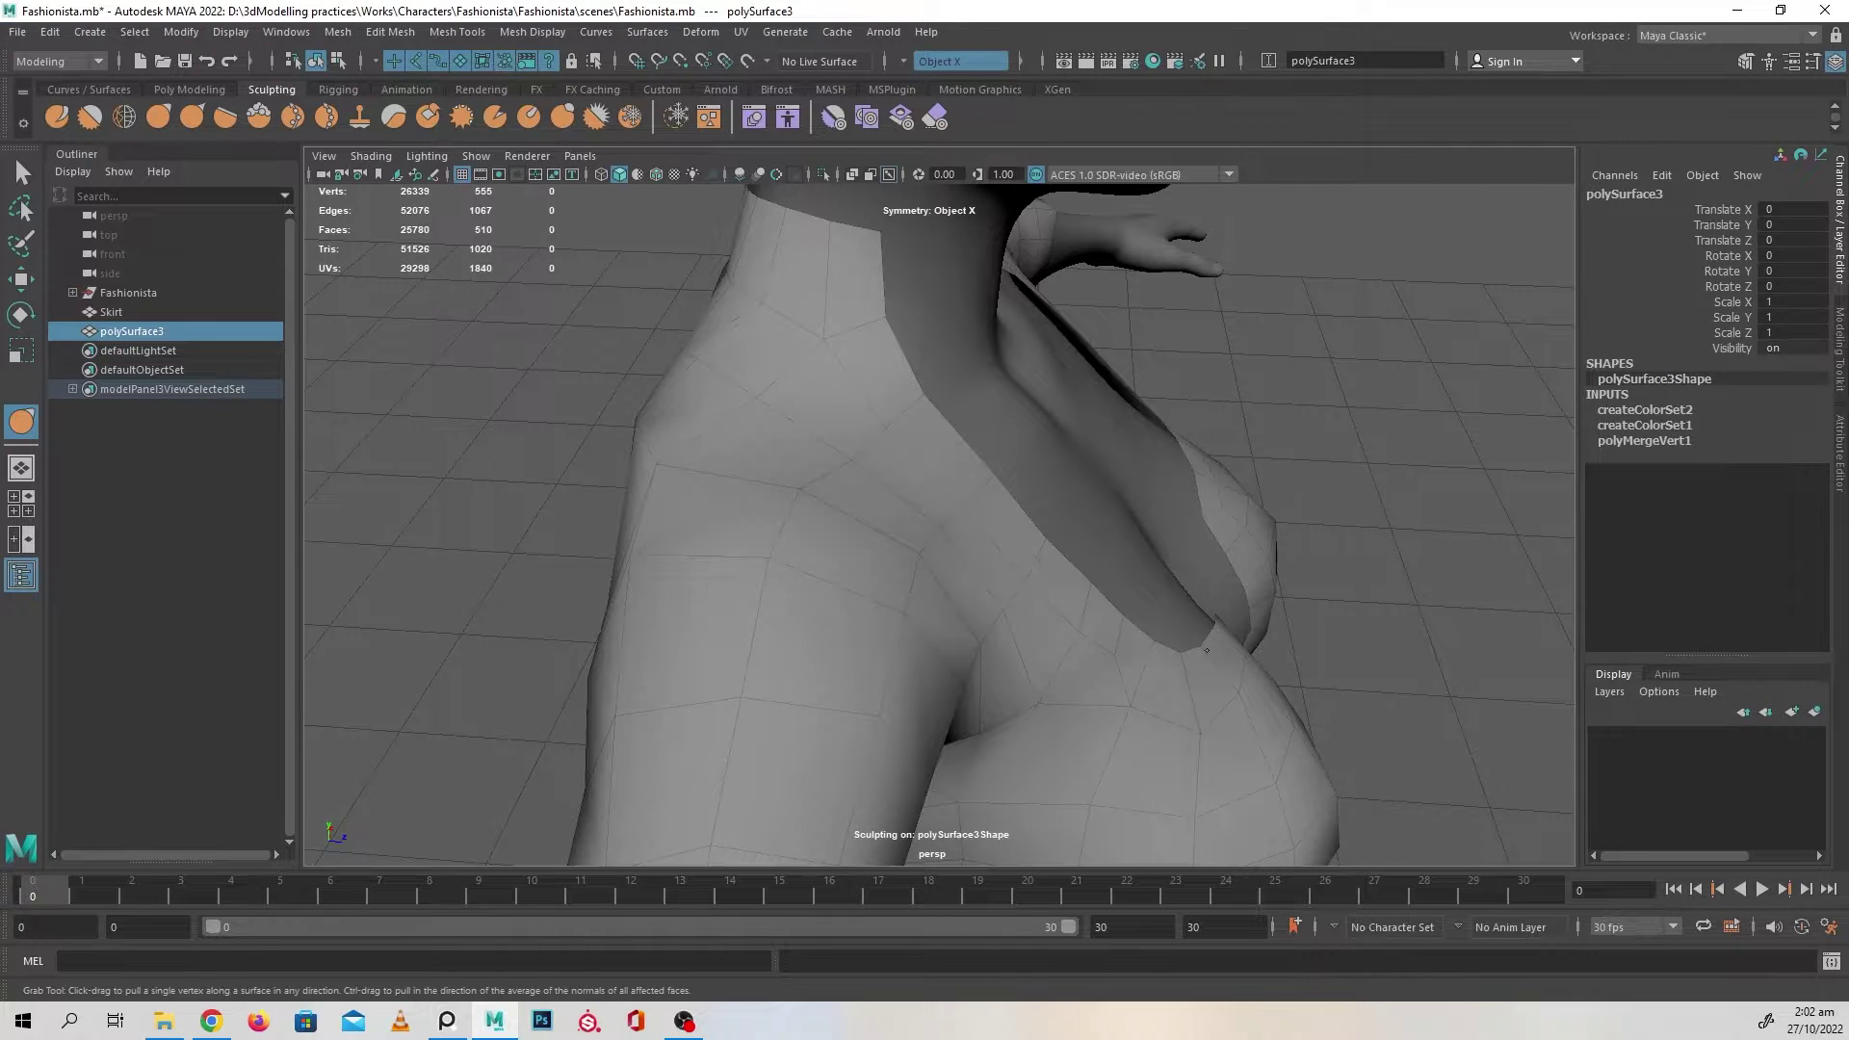
# - Examine the top's fit around the neckline, bust, waist and upper sleeve from the front and sides
pyautogui.moveTo(1238, 643)
pyautogui.keyDown('alt'); pyautogui.mouseDown()
pyautogui.moveTo(1228, 628)
pyautogui.moveTo(1131, 656)
pyautogui.moveTo(1188, 590)
pyautogui.mouseUp(); pyautogui.keyUp('alt')
pyautogui.keyDown('alt'); pyautogui.moveTo(1189, 590); pyautogui.dragTo(1060, 414, button='middle'); pyautogui.keyUp('alt')
pyautogui.keyDown('alt'); pyautogui.moveTo(1060, 414); pyautogui.dragTo(906, 600); pyautogui.keyUp('alt')
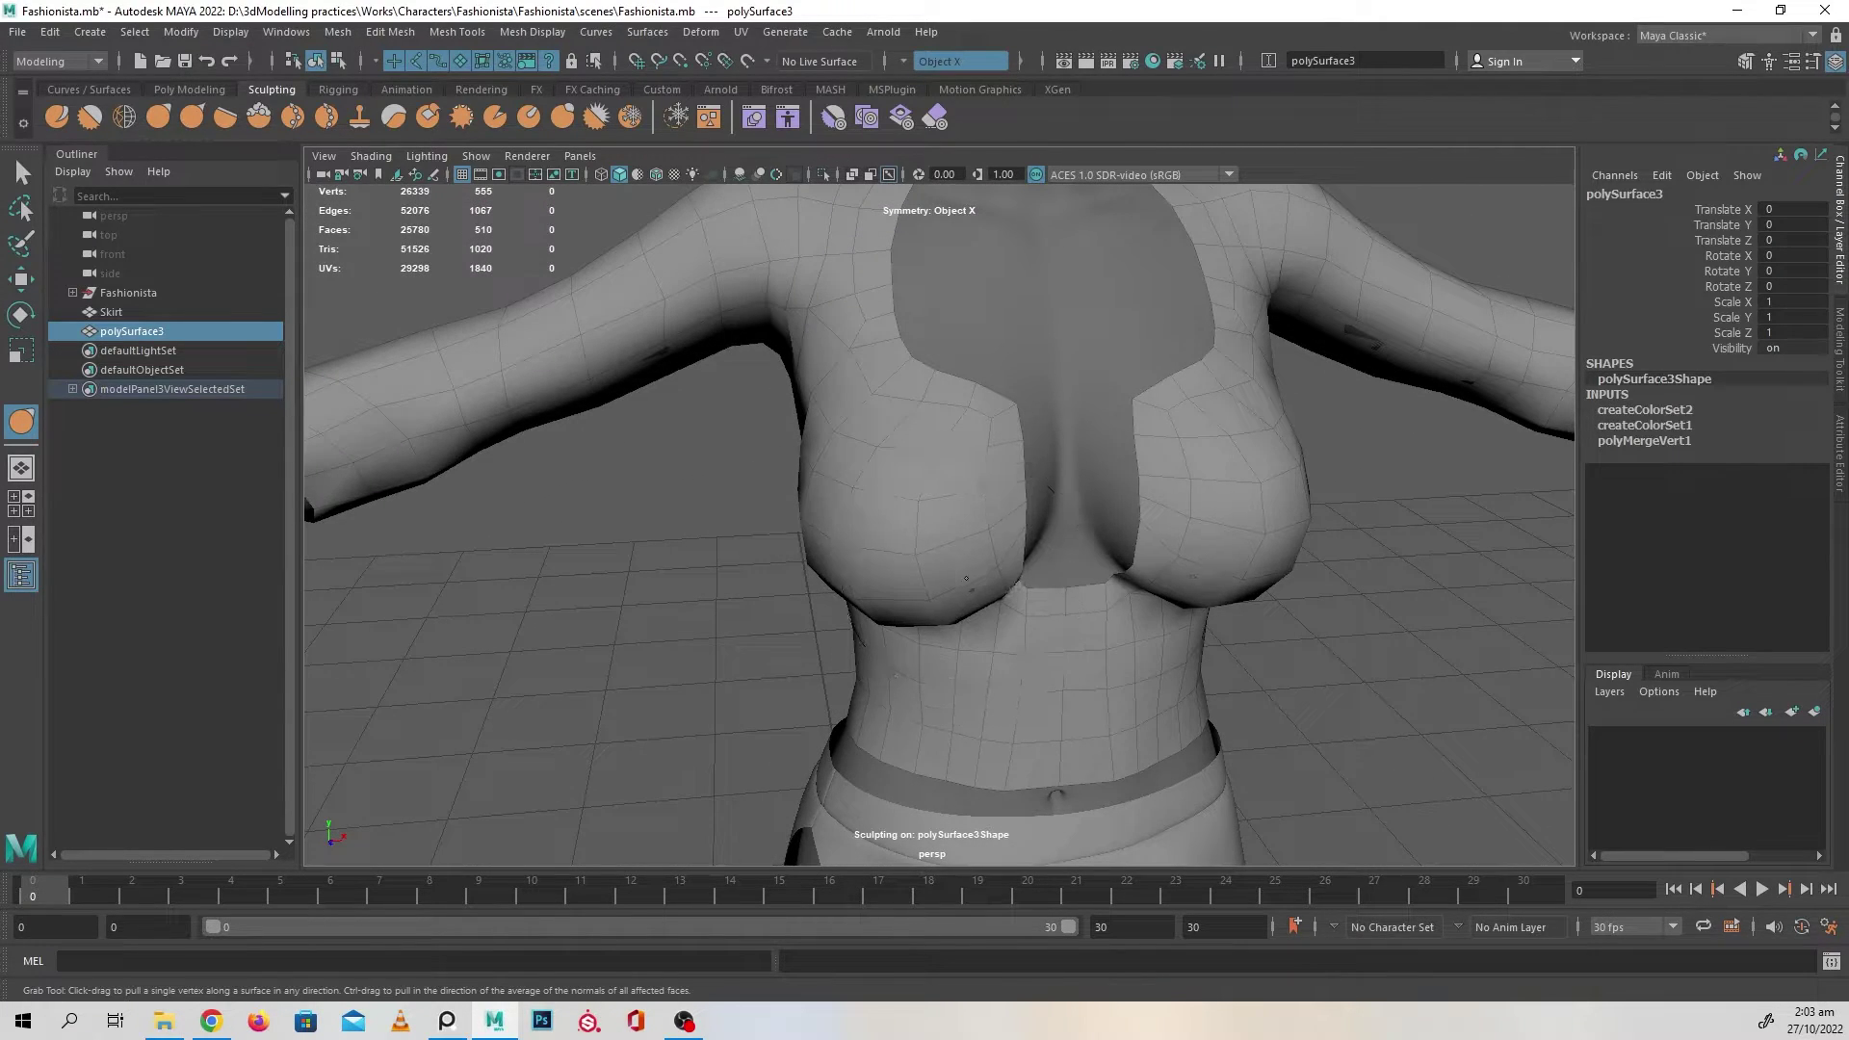
pyautogui.keyDown('alt'); pyautogui.moveTo(900, 510); pyautogui.dragTo(826, 661); pyautogui.keyUp('alt')
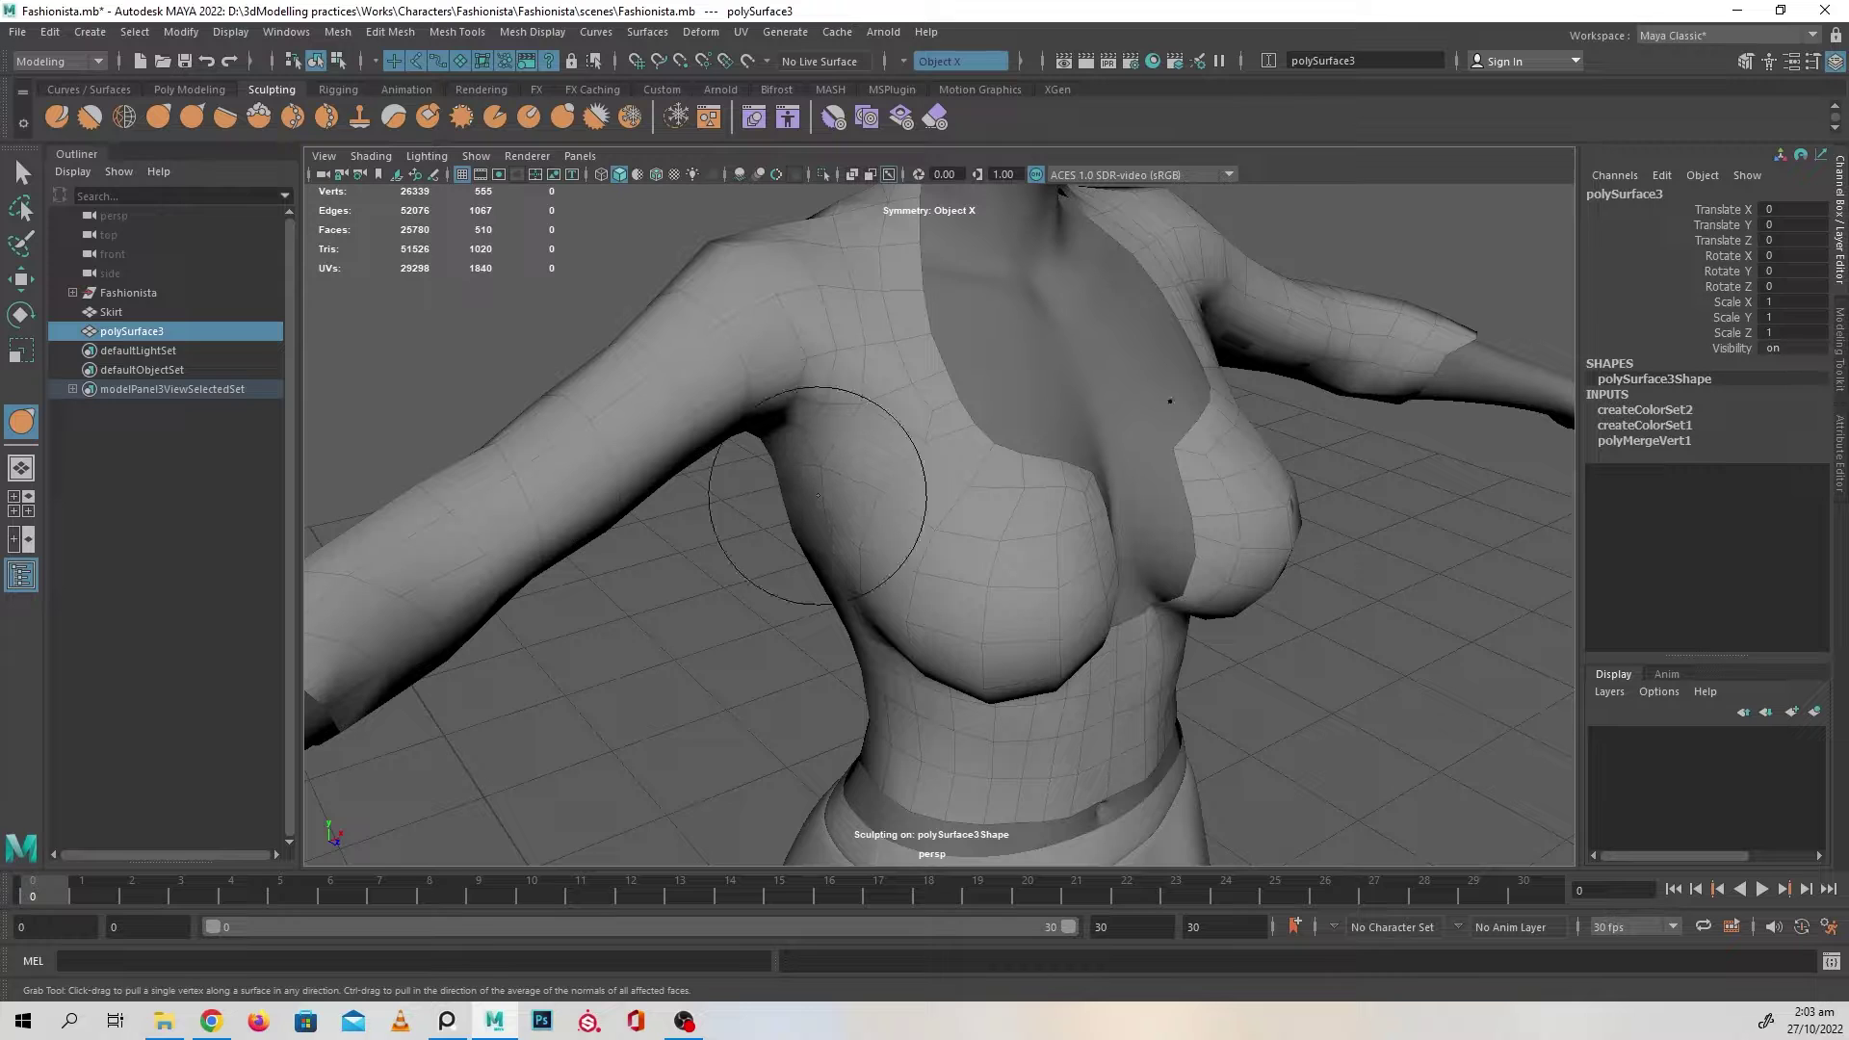
pyautogui.keyDown('alt'); pyautogui.moveTo(822, 534); pyautogui.dragTo(1051, 588); pyautogui.keyUp('alt')
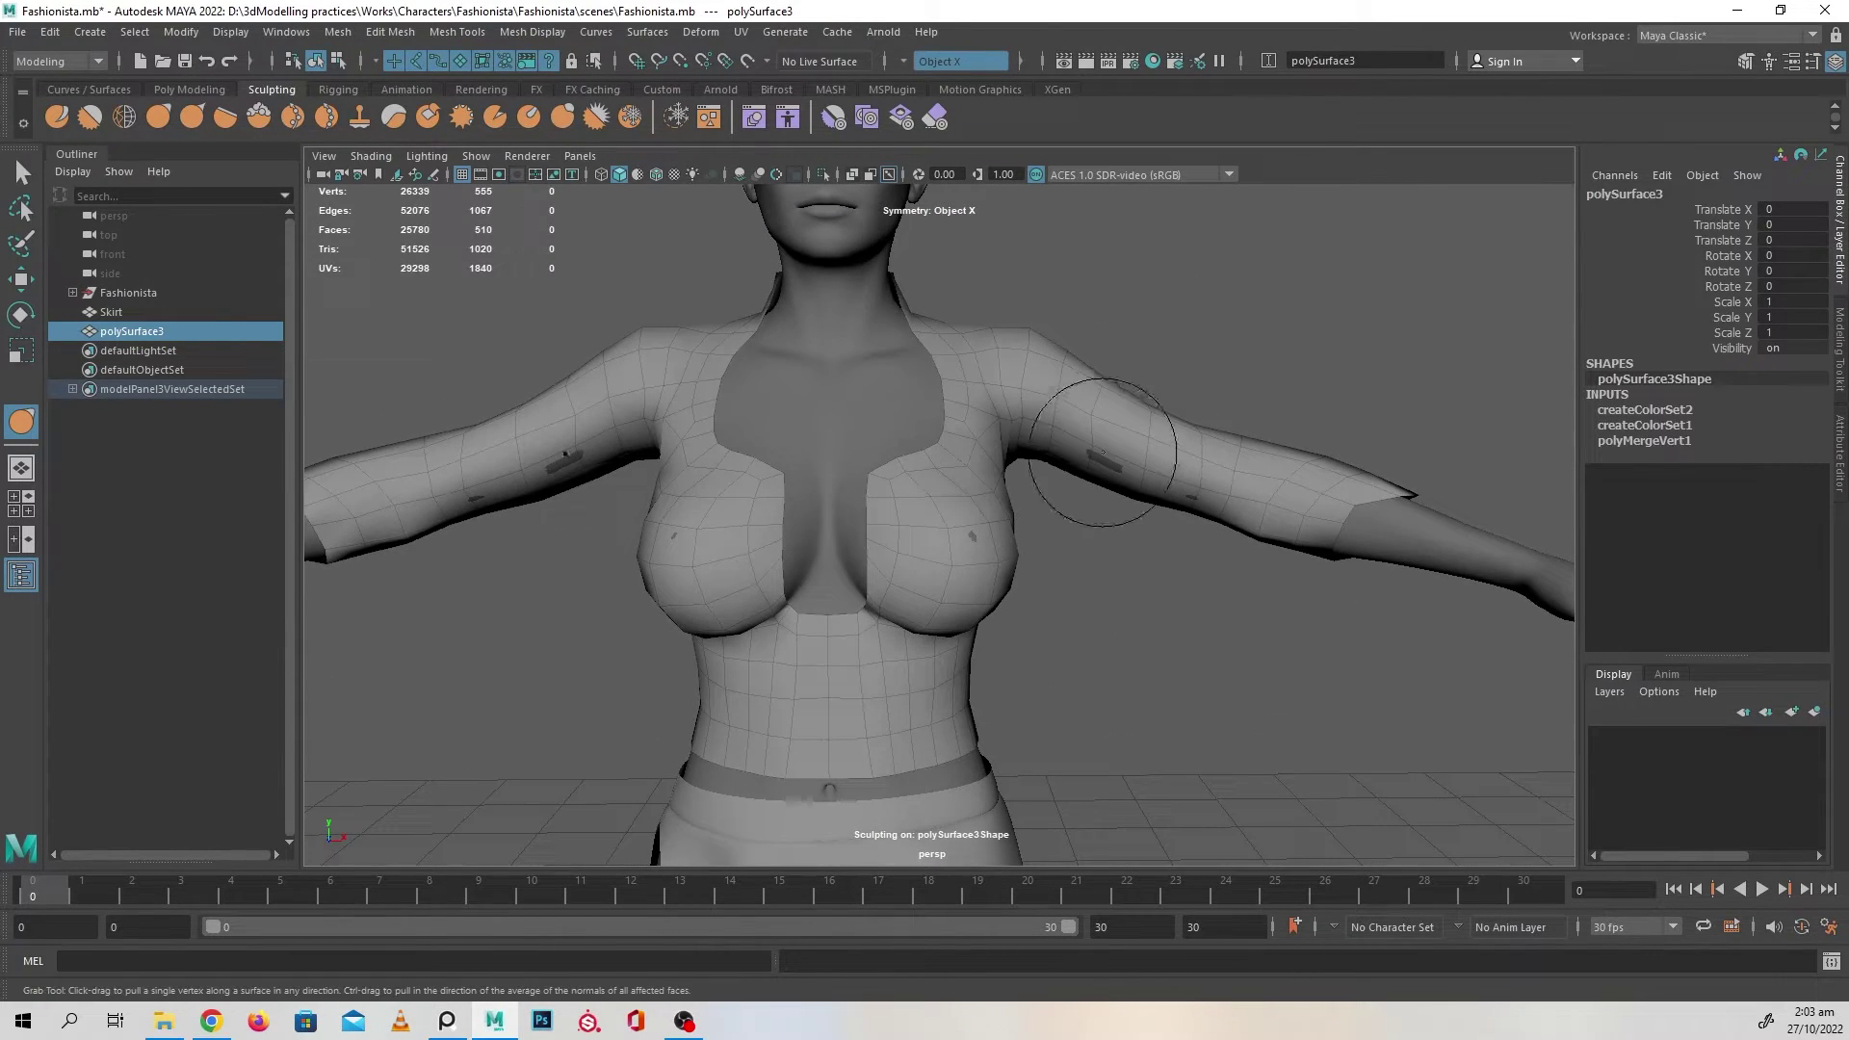
pyautogui.keyDown('alt'); pyautogui.moveTo(1103, 452); pyautogui.dragTo(1031, 482); pyautogui.keyUp('alt')
pyautogui.keyDown('alt'); pyautogui.moveTo(1031, 482); pyautogui.dragTo(848, 568, button='middle'); pyautogui.keyUp('alt')
pyautogui.keyDown('alt'); pyautogui.moveTo(848, 569); pyautogui.dragTo(1041, 611, button='right'); pyautogui.keyUp('alt')
pyautogui.keyDown('alt'); pyautogui.moveTo(1041, 610); pyautogui.dragTo(1107, 588); pyautogui.keyUp('alt')
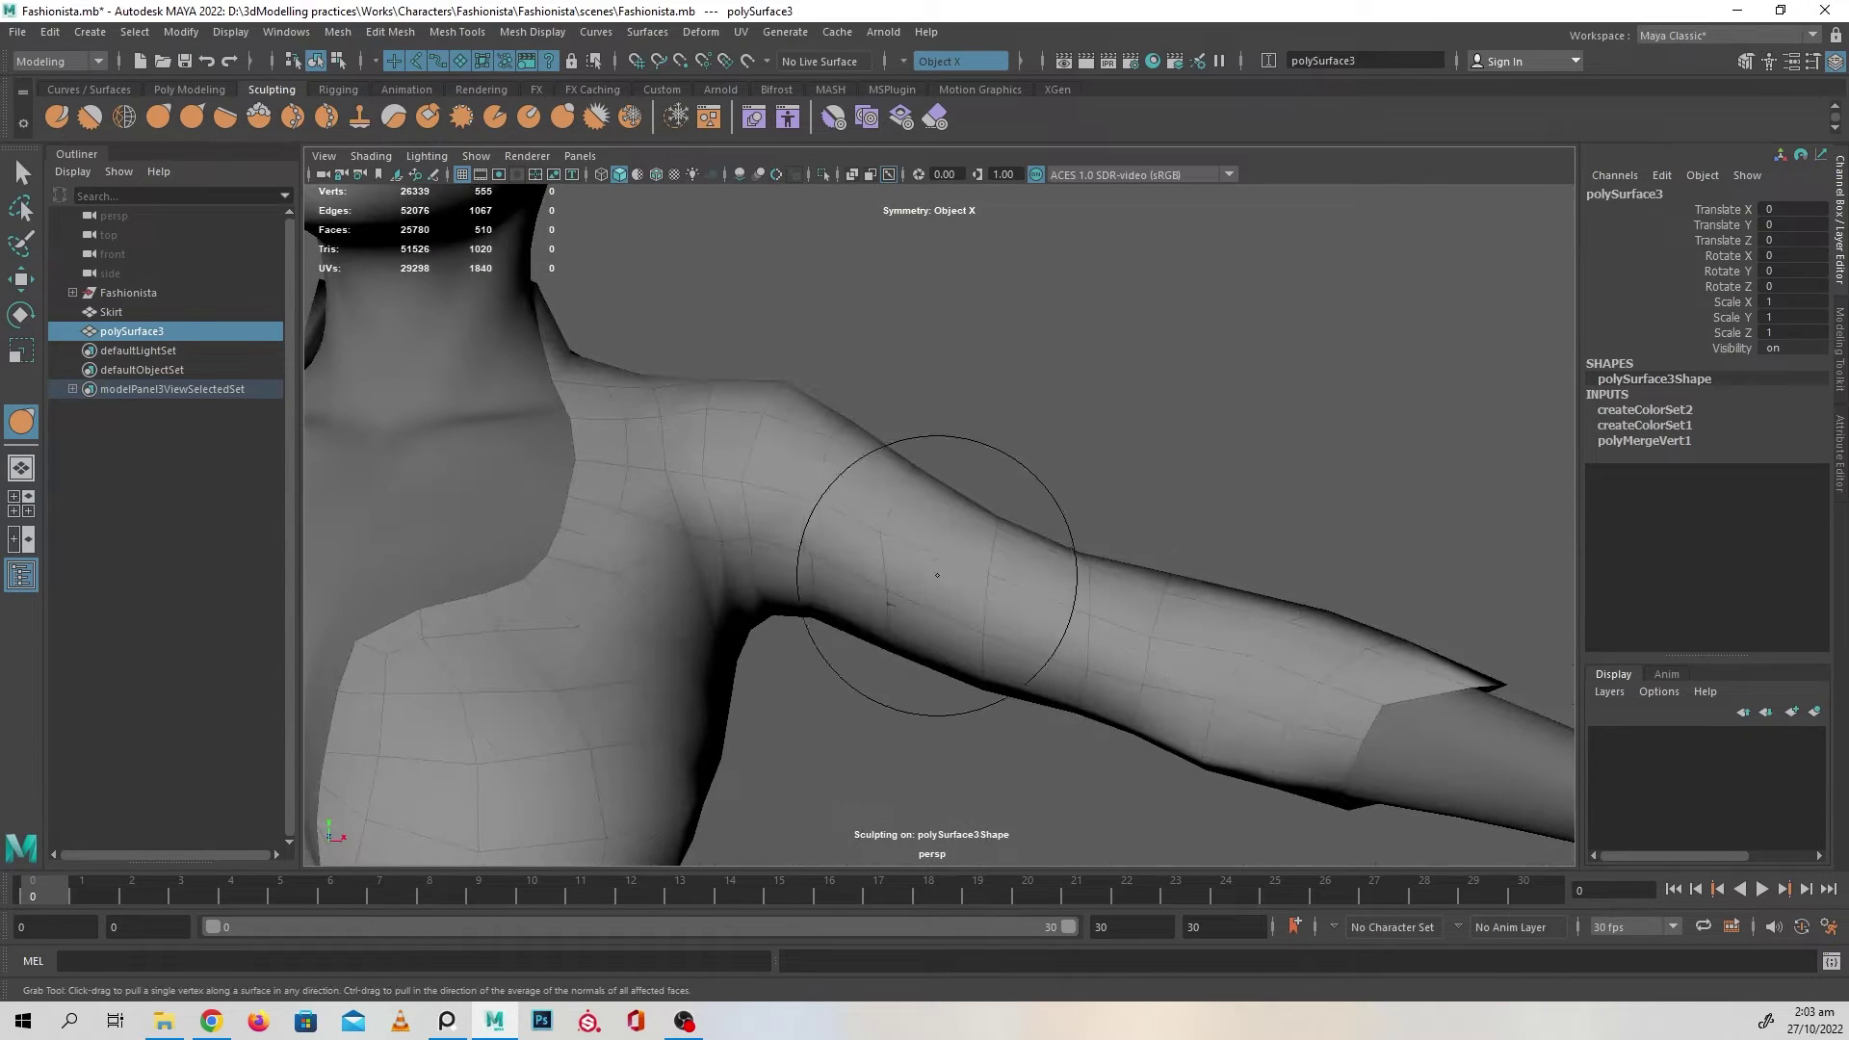
pyautogui.keyDown('alt'); pyautogui.moveTo(869, 566); pyautogui.dragTo(947, 647, button='middle'); pyautogui.keyUp('alt')
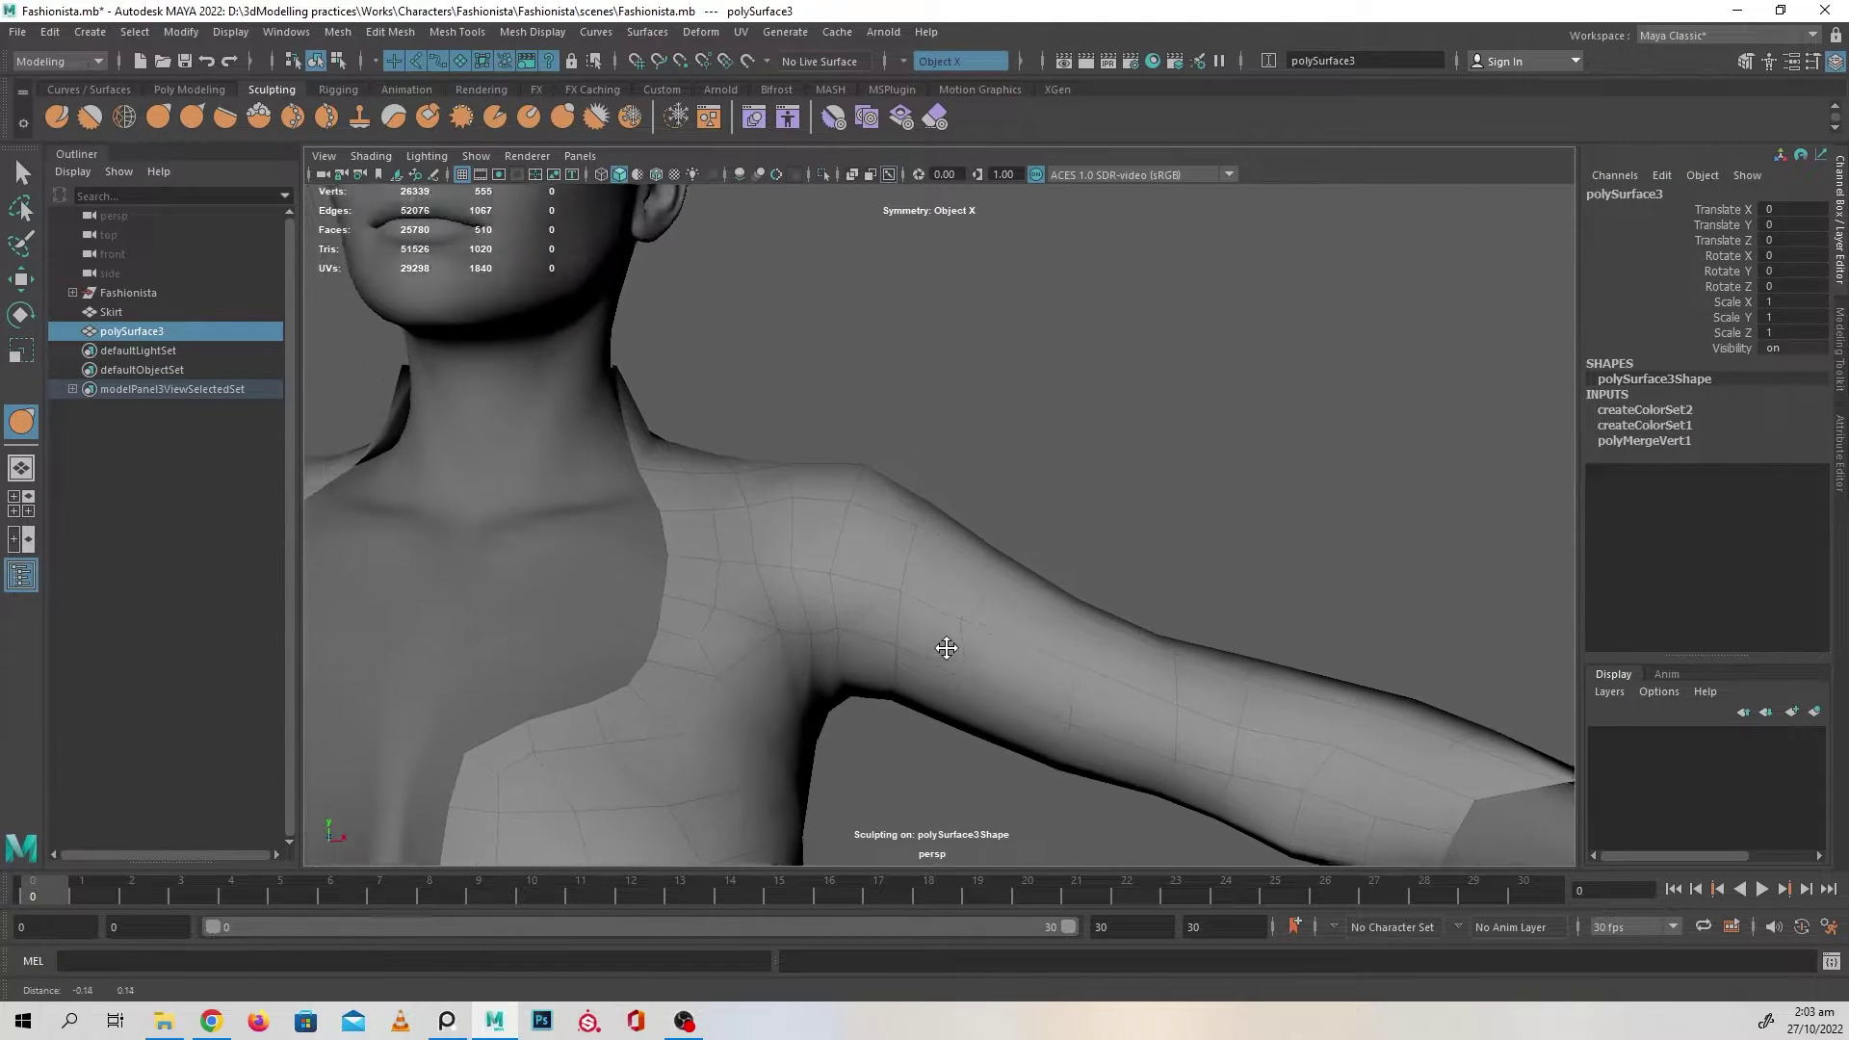
pyautogui.moveTo(947, 648)
pyautogui.keyDown('alt'); pyautogui.mouseDown()
pyautogui.moveTo(921, 566)
pyautogui.moveTo(948, 523)
pyautogui.moveTo(927, 523)
pyautogui.mouseUp(); pyautogui.keyUp('alt')
# - Resize the brush and grab the upper sleeve to adjust its shape over the arm
pyautogui.press('b')
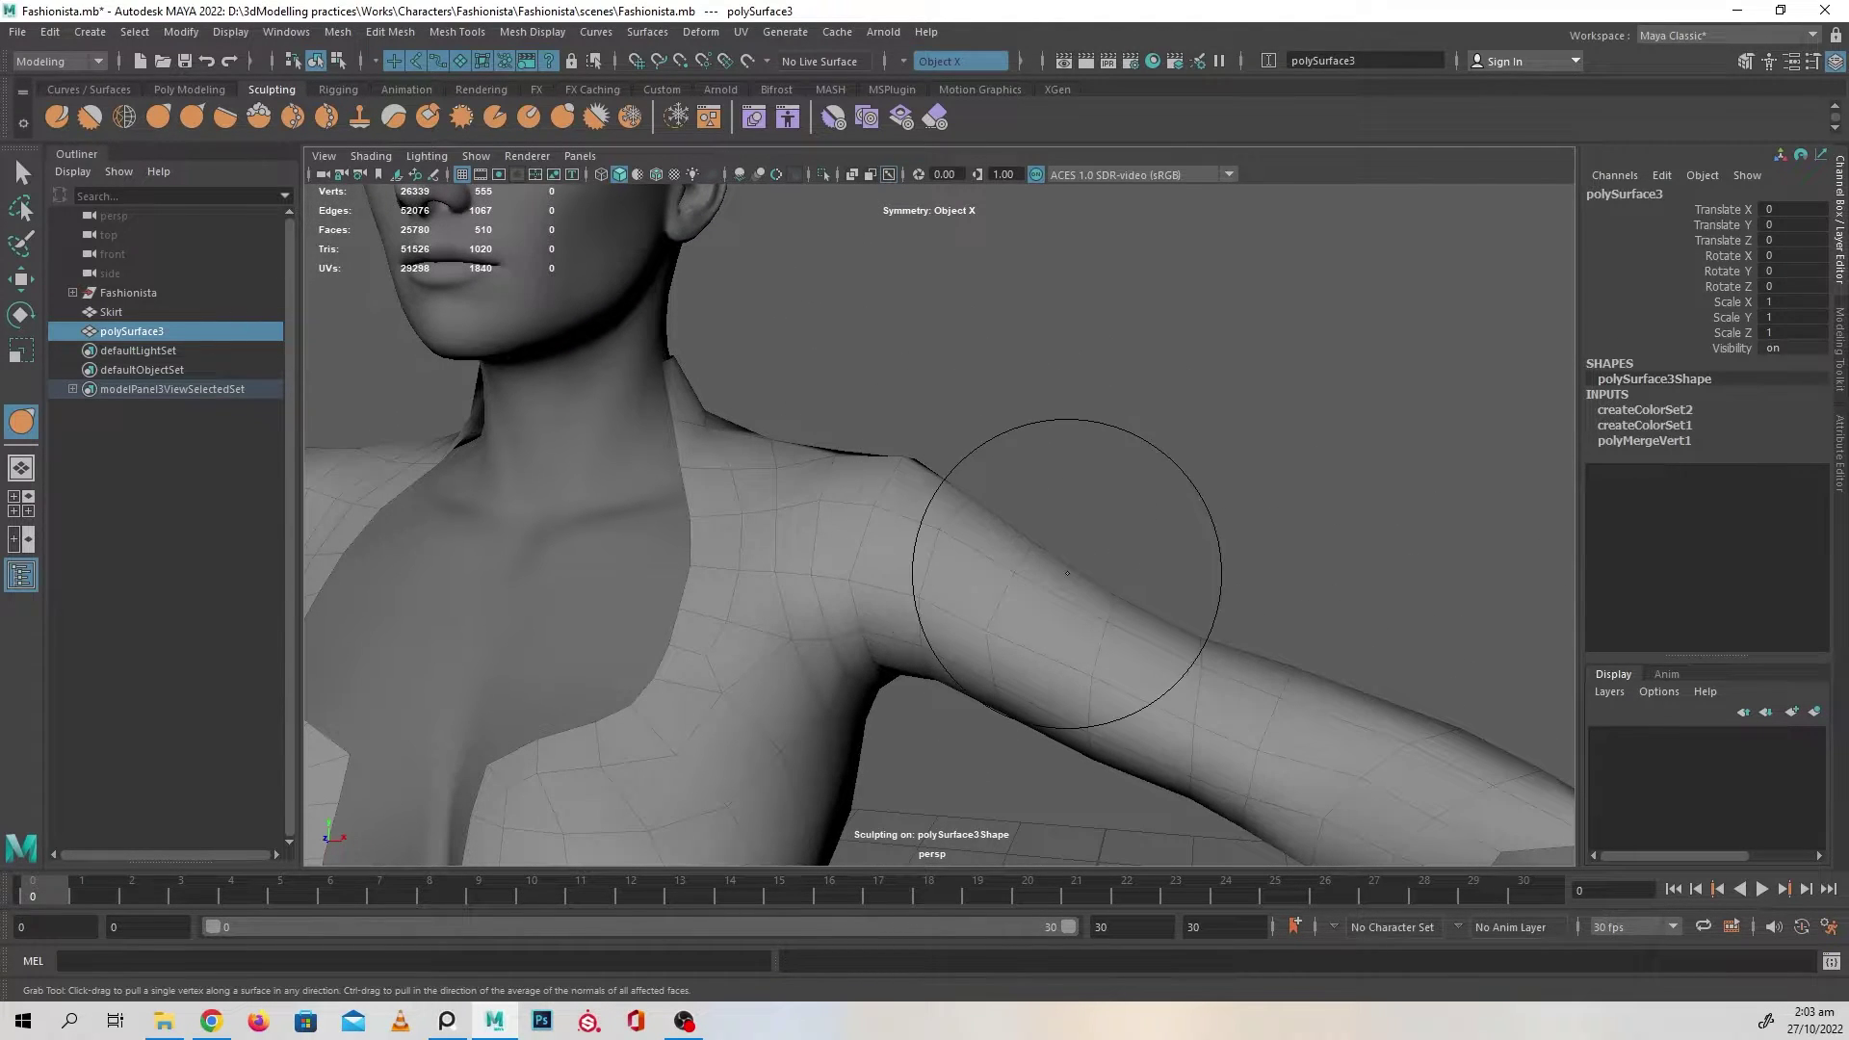
pyautogui.moveTo(1067, 573)
pyautogui.mouseDown()
pyautogui.moveTo(1057, 561)
pyautogui.moveTo(1124, 593)
pyautogui.mouseUp()
pyautogui.moveTo(1205, 641); pyautogui.dragTo(1206, 641)
# - Grab the upper back below the collar symmetrically to even out its mesh, undoing the last unwanted change
pyautogui.moveTo(1035, 548)
pyautogui.keyDown('alt'); pyautogui.mouseDown()
pyautogui.moveTo(925, 479)
pyautogui.moveTo(849, 469)
pyautogui.moveTo(800, 504)
pyautogui.moveTo(866, 558)
pyautogui.moveTo(963, 539)
pyautogui.mouseUp(); pyautogui.keyUp('alt')
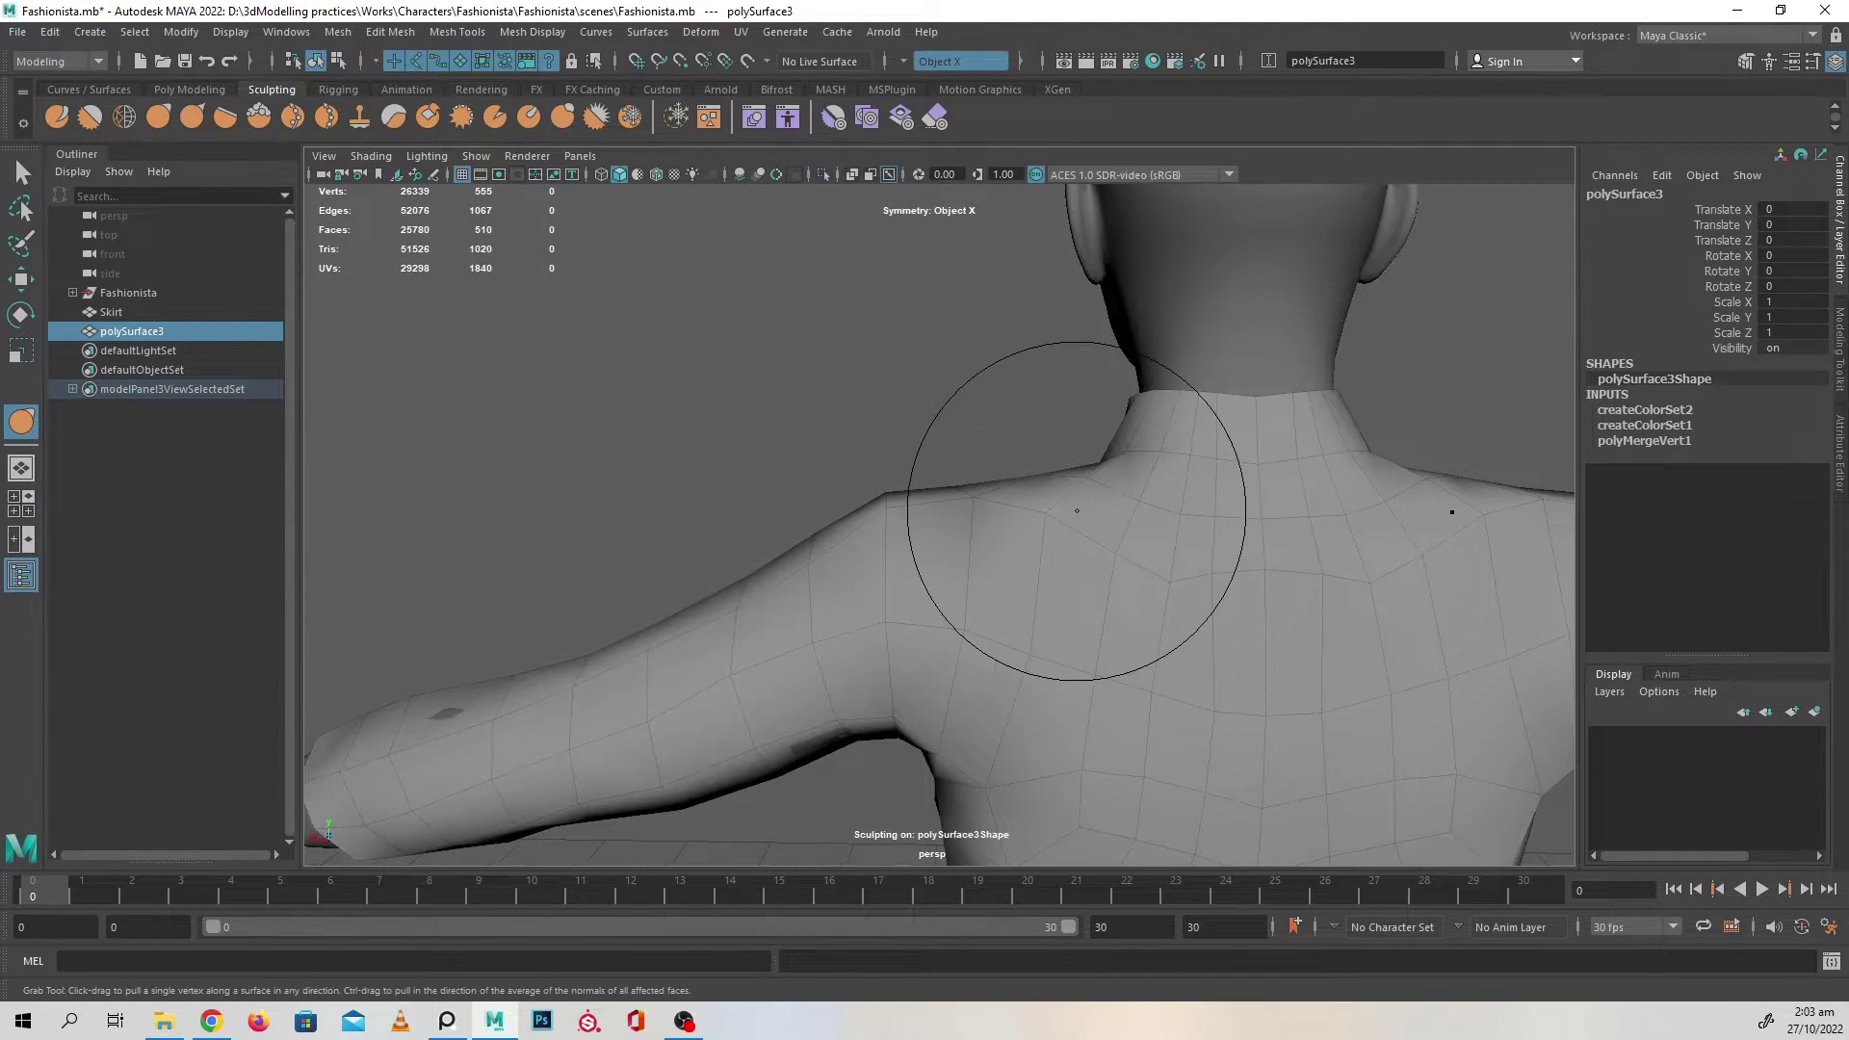
pyautogui.moveTo(1124, 545); pyautogui.dragTo(1145, 568)
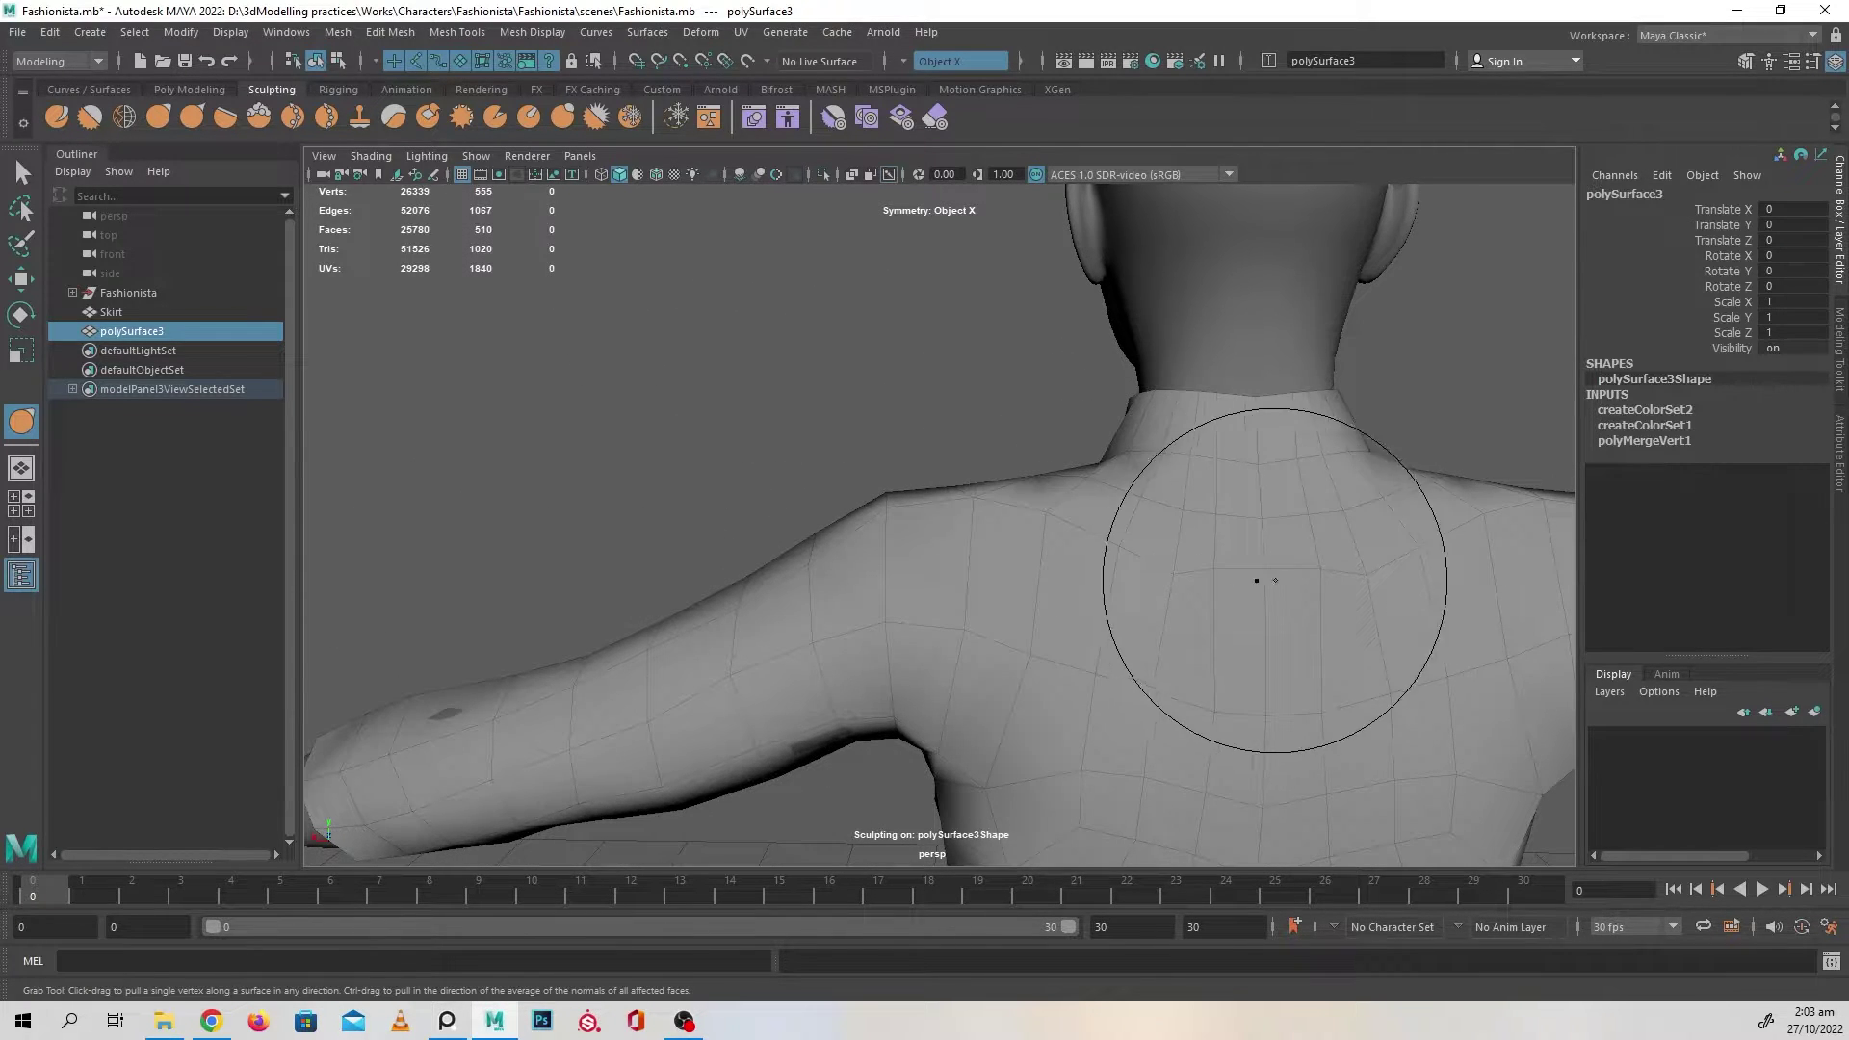
pyautogui.press('b')
pyautogui.moveTo(1290, 582); pyautogui.dragTo(1251, 581)
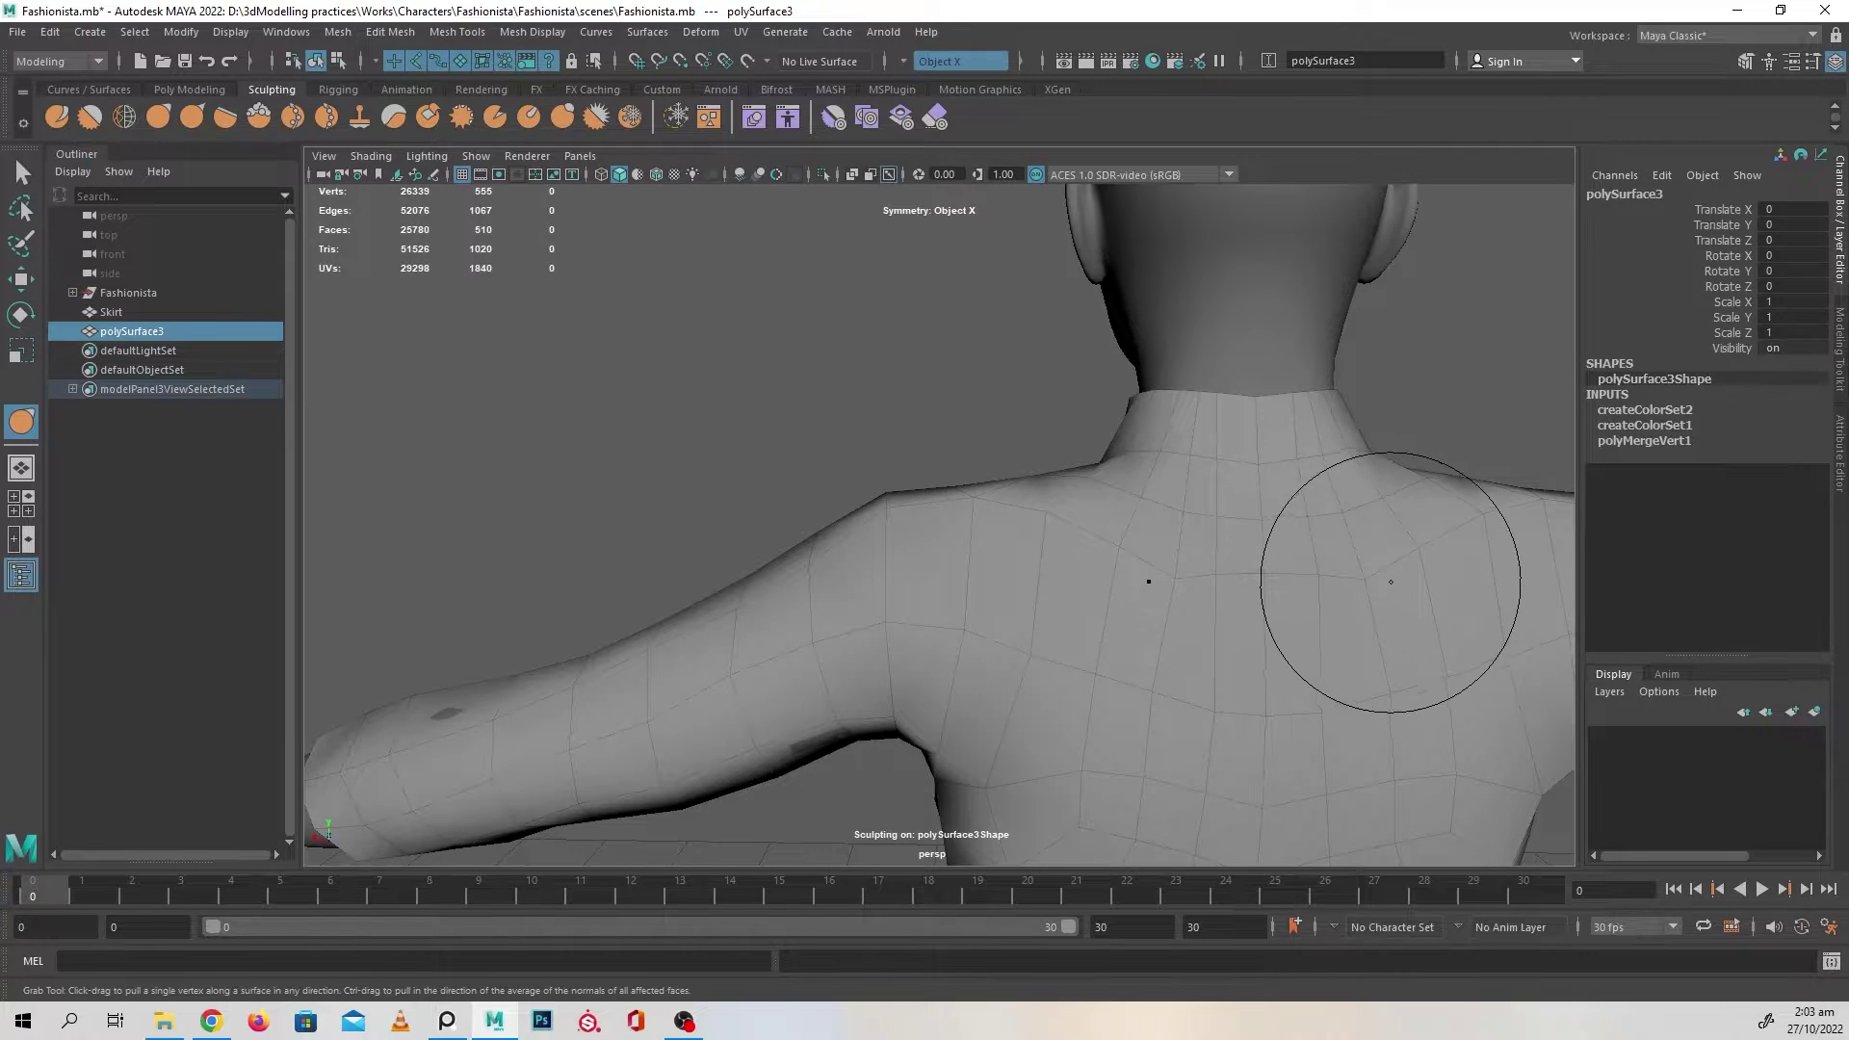
pyautogui.moveTo(1366, 544)
pyautogui.mouseDown()
pyautogui.moveTo(1374, 580)
pyautogui.moveTo(1304, 669)
pyautogui.moveTo(1375, 681)
pyautogui.moveTo(1312, 697)
pyautogui.moveTo(1281, 598)
pyautogui.moveTo(1253, 597)
pyautogui.mouseUp()
pyautogui.press('b')
pyautogui.press('b')
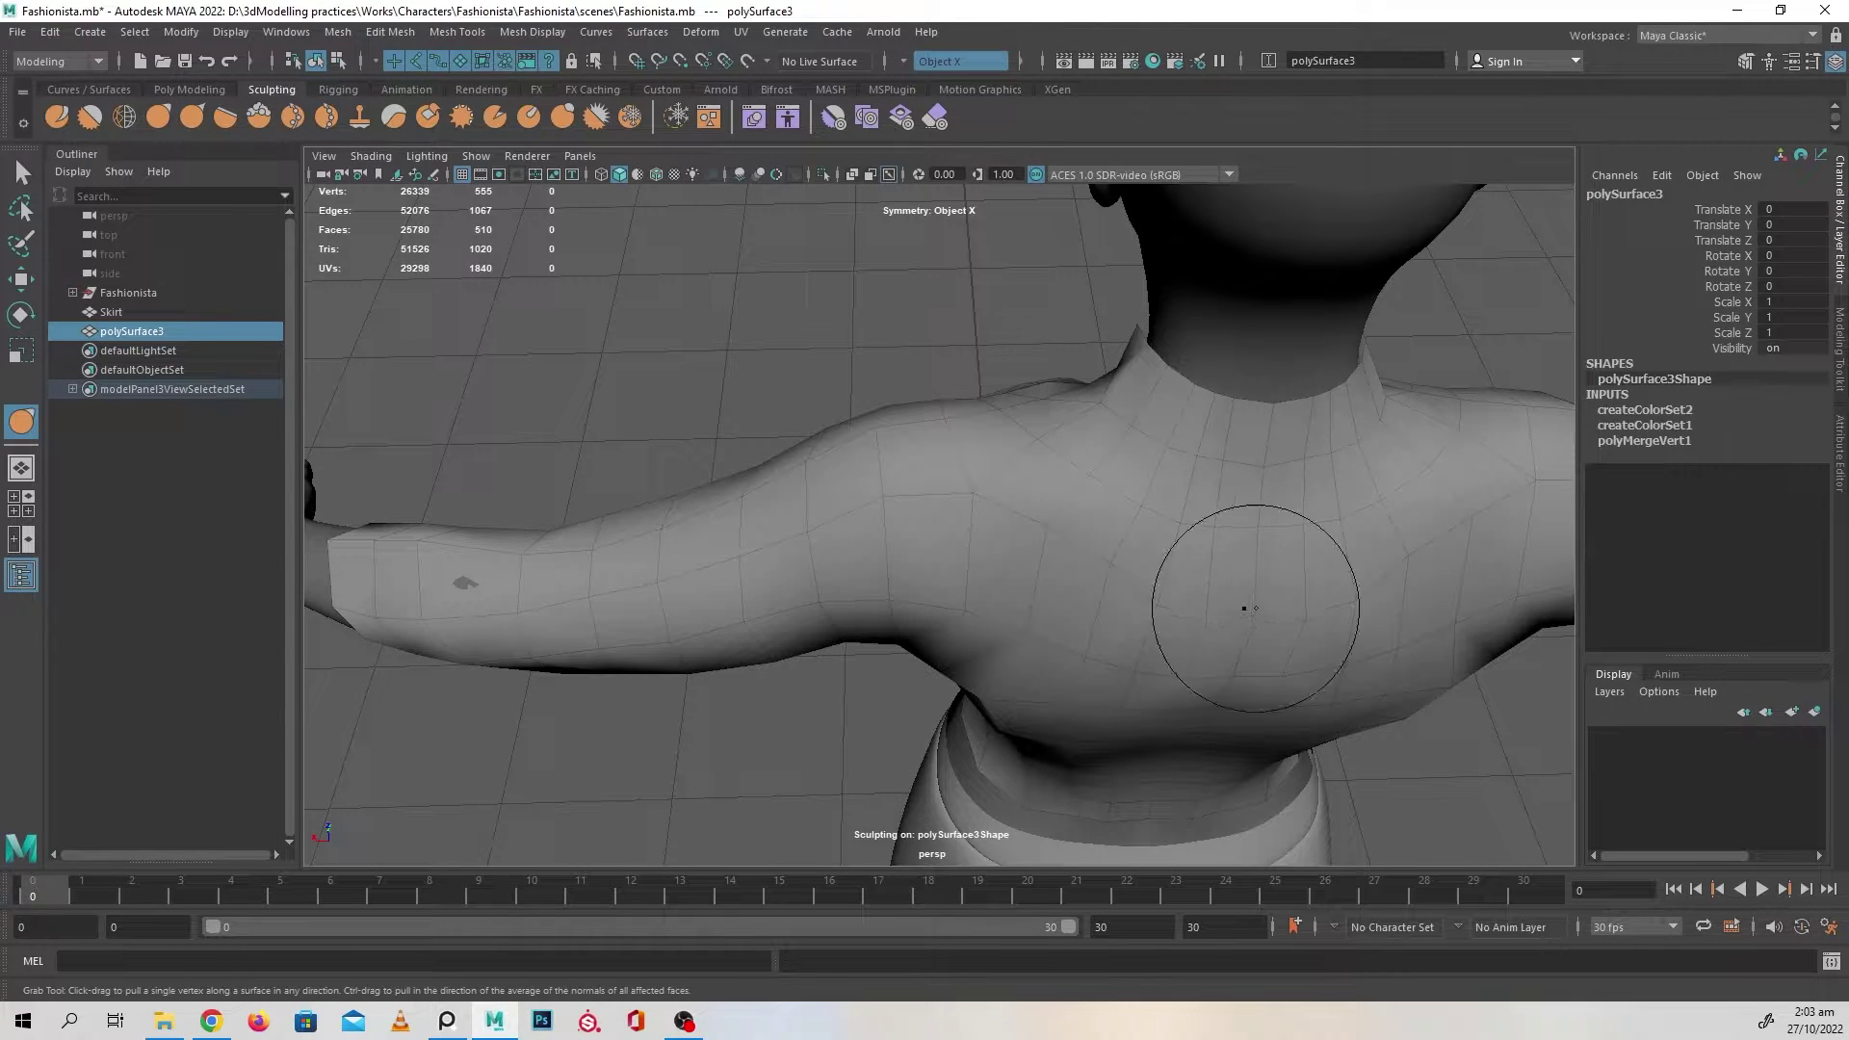
pyautogui.keyDown('alt'); pyautogui.moveTo(1257, 608); pyautogui.dragTo(1133, 565); pyautogui.keyUp('alt')
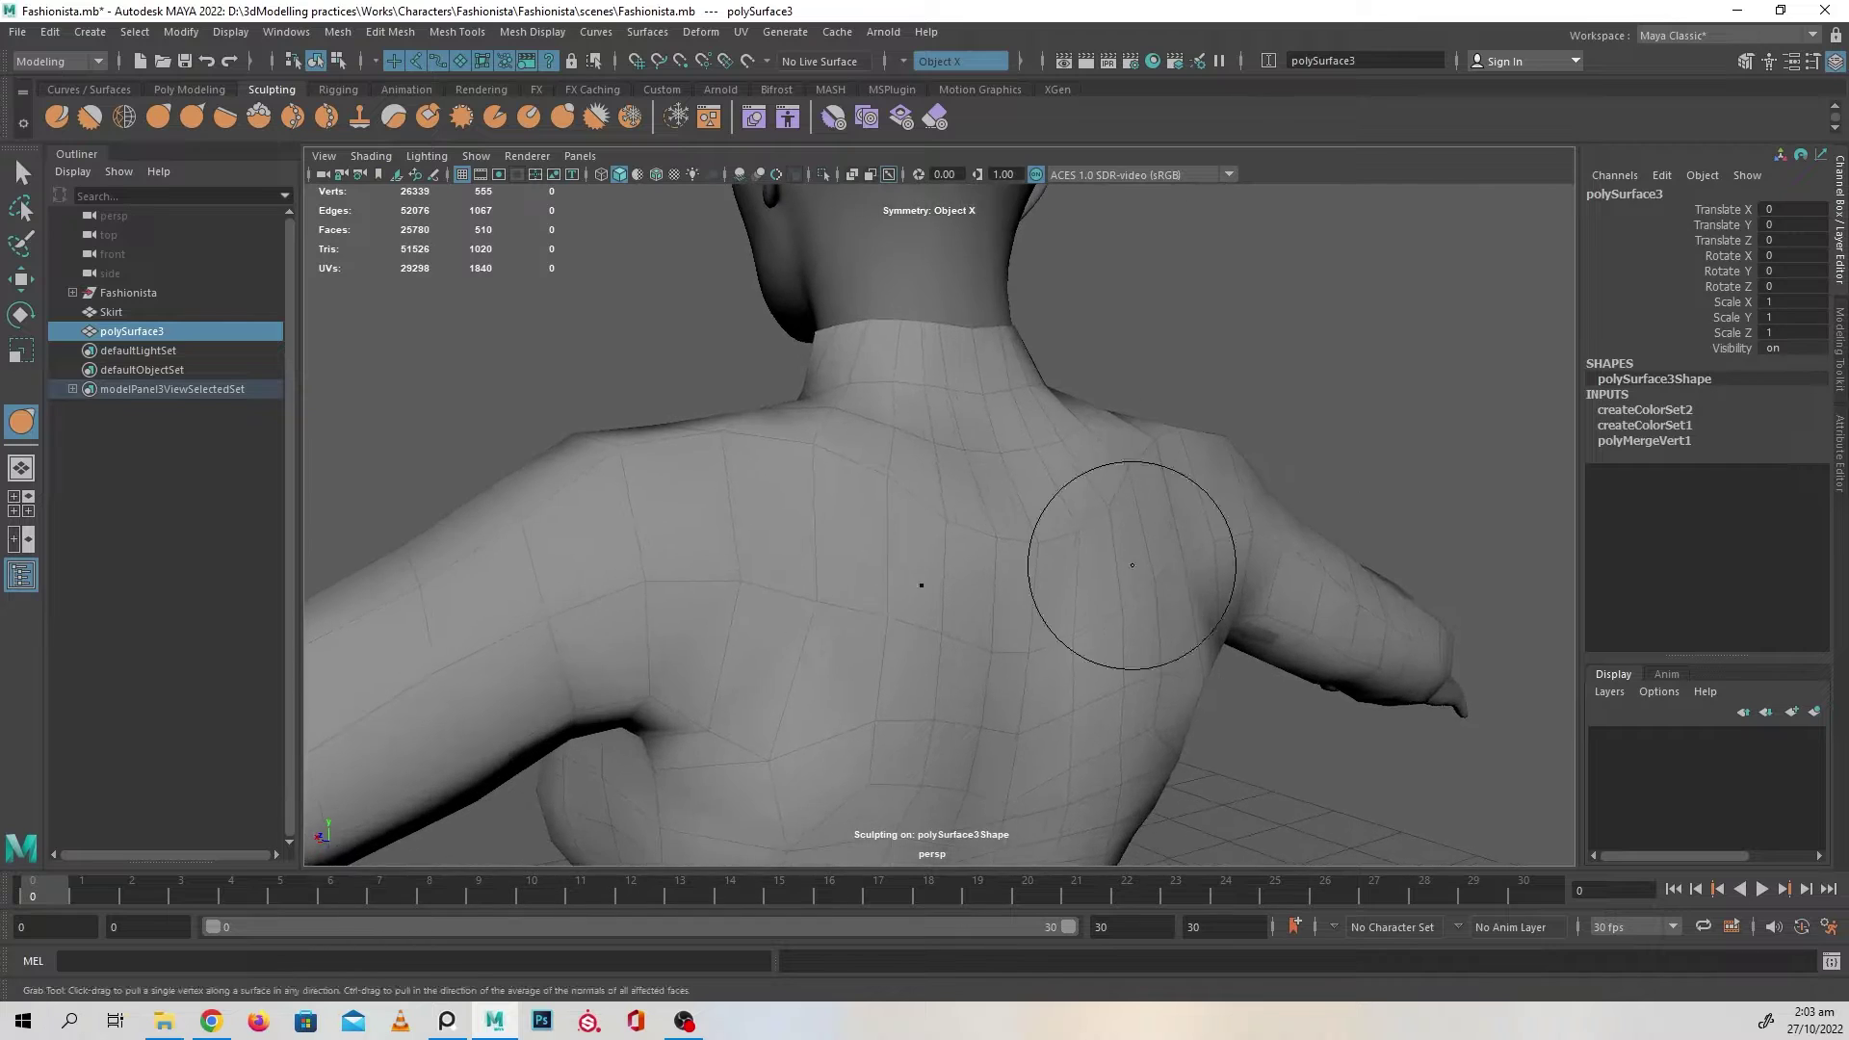
pyautogui.keyDown('alt'); pyautogui.moveTo(922, 585); pyautogui.dragTo(1063, 568); pyautogui.keyUp('alt')
pyautogui.moveTo(1166, 601)
pyautogui.keyDown('alt'); pyautogui.mouseDown()
pyautogui.moveTo(1281, 553)
pyautogui.moveTo(1239, 553)
pyautogui.moveTo(1326, 569)
pyautogui.moveTo(1185, 530)
pyautogui.moveTo(1143, 495)
pyautogui.mouseUp(); pyautogui.keyUp('alt')
pyautogui.hotkey('ctrl', 'z')
# - Resize the brush and grab the back of the lower sleeve outward to cover the exposed forearm patch
pyautogui.press('b')
pyautogui.keyDown('alt'); pyautogui.moveTo(1307, 563); pyautogui.dragTo(1127, 541); pyautogui.keyUp('alt')
pyautogui.keyDown('alt'); pyautogui.moveTo(1127, 541); pyautogui.dragTo(1512, 520, button='middle'); pyautogui.keyUp('alt')
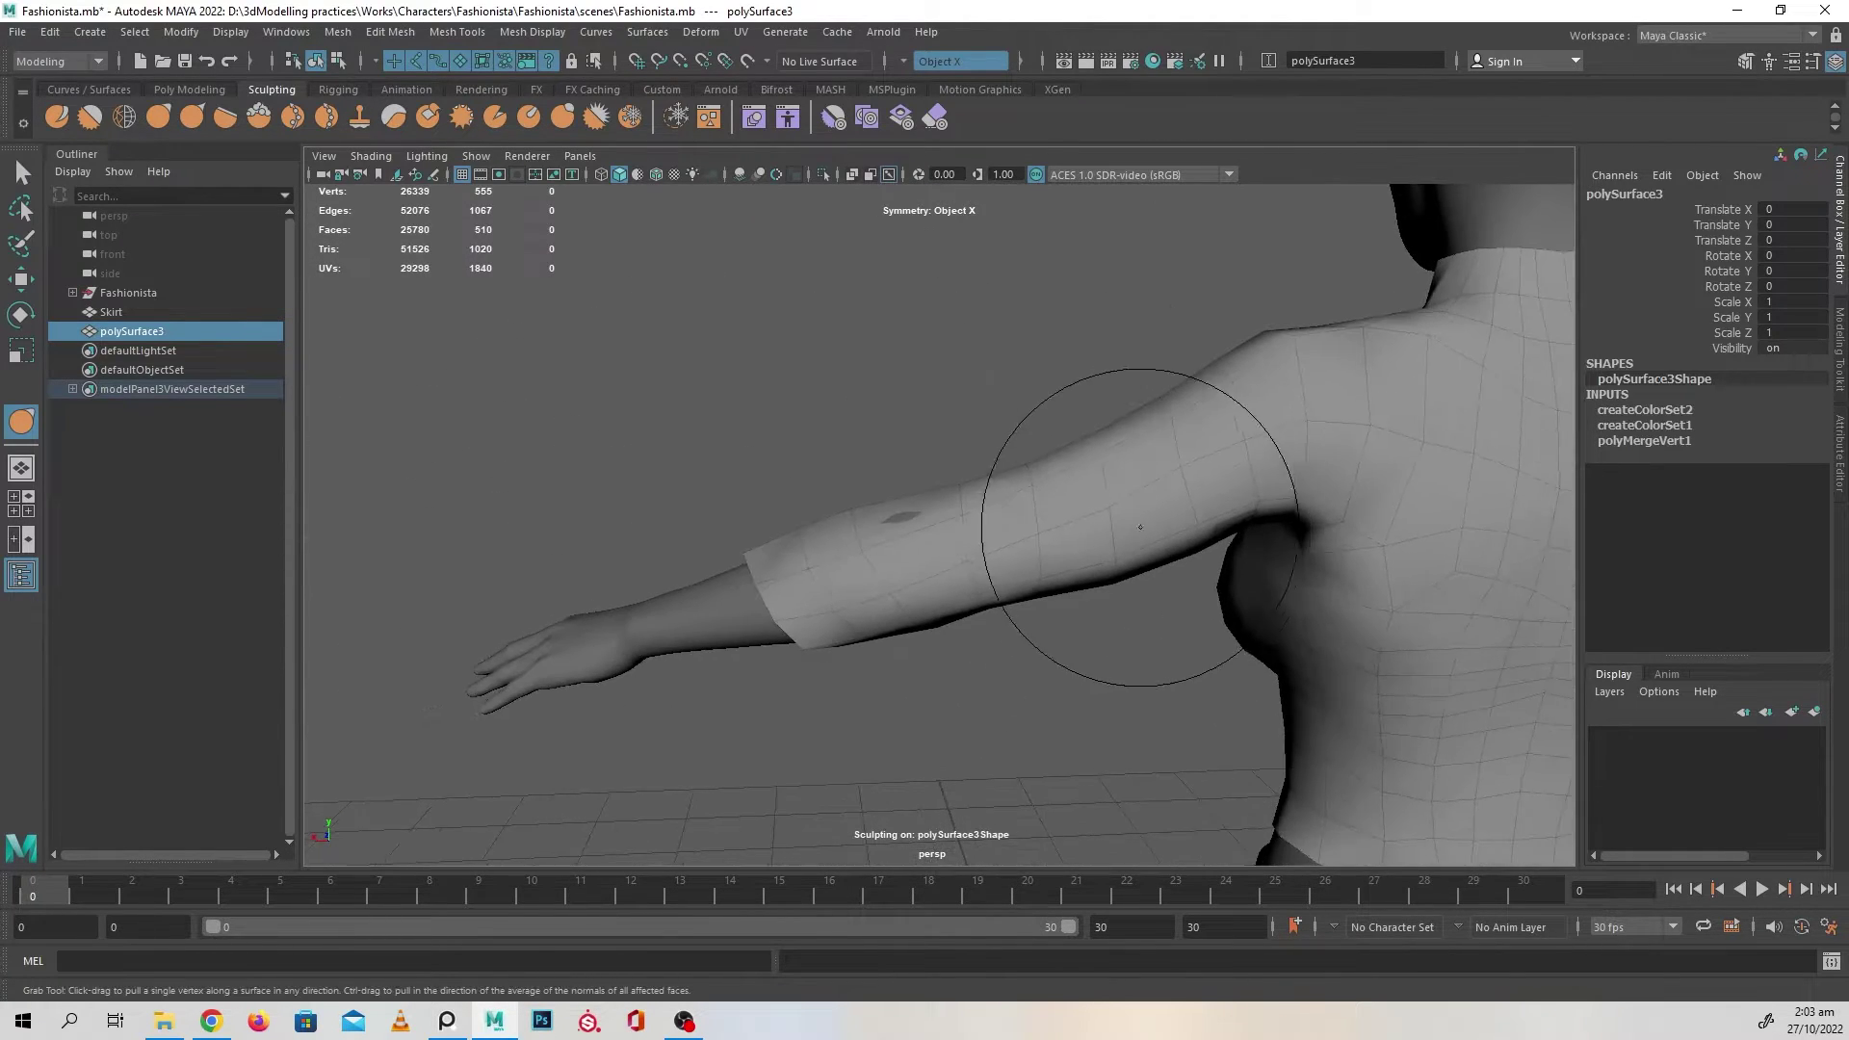
pyautogui.keyDown('alt'); pyautogui.moveTo(1138, 525); pyautogui.dragTo(1172, 601, button='right'); pyautogui.keyUp('alt')
pyautogui.press('b')
pyautogui.moveTo(912, 526)
pyautogui.mouseDown()
pyautogui.moveTo(815, 537)
pyautogui.moveTo(867, 496)
pyautogui.mouseUp()
pyautogui.keyDown('alt'); pyautogui.moveTo(838, 510); pyautogui.dragTo(875, 525, button='right'); pyautogui.keyUp('alt')
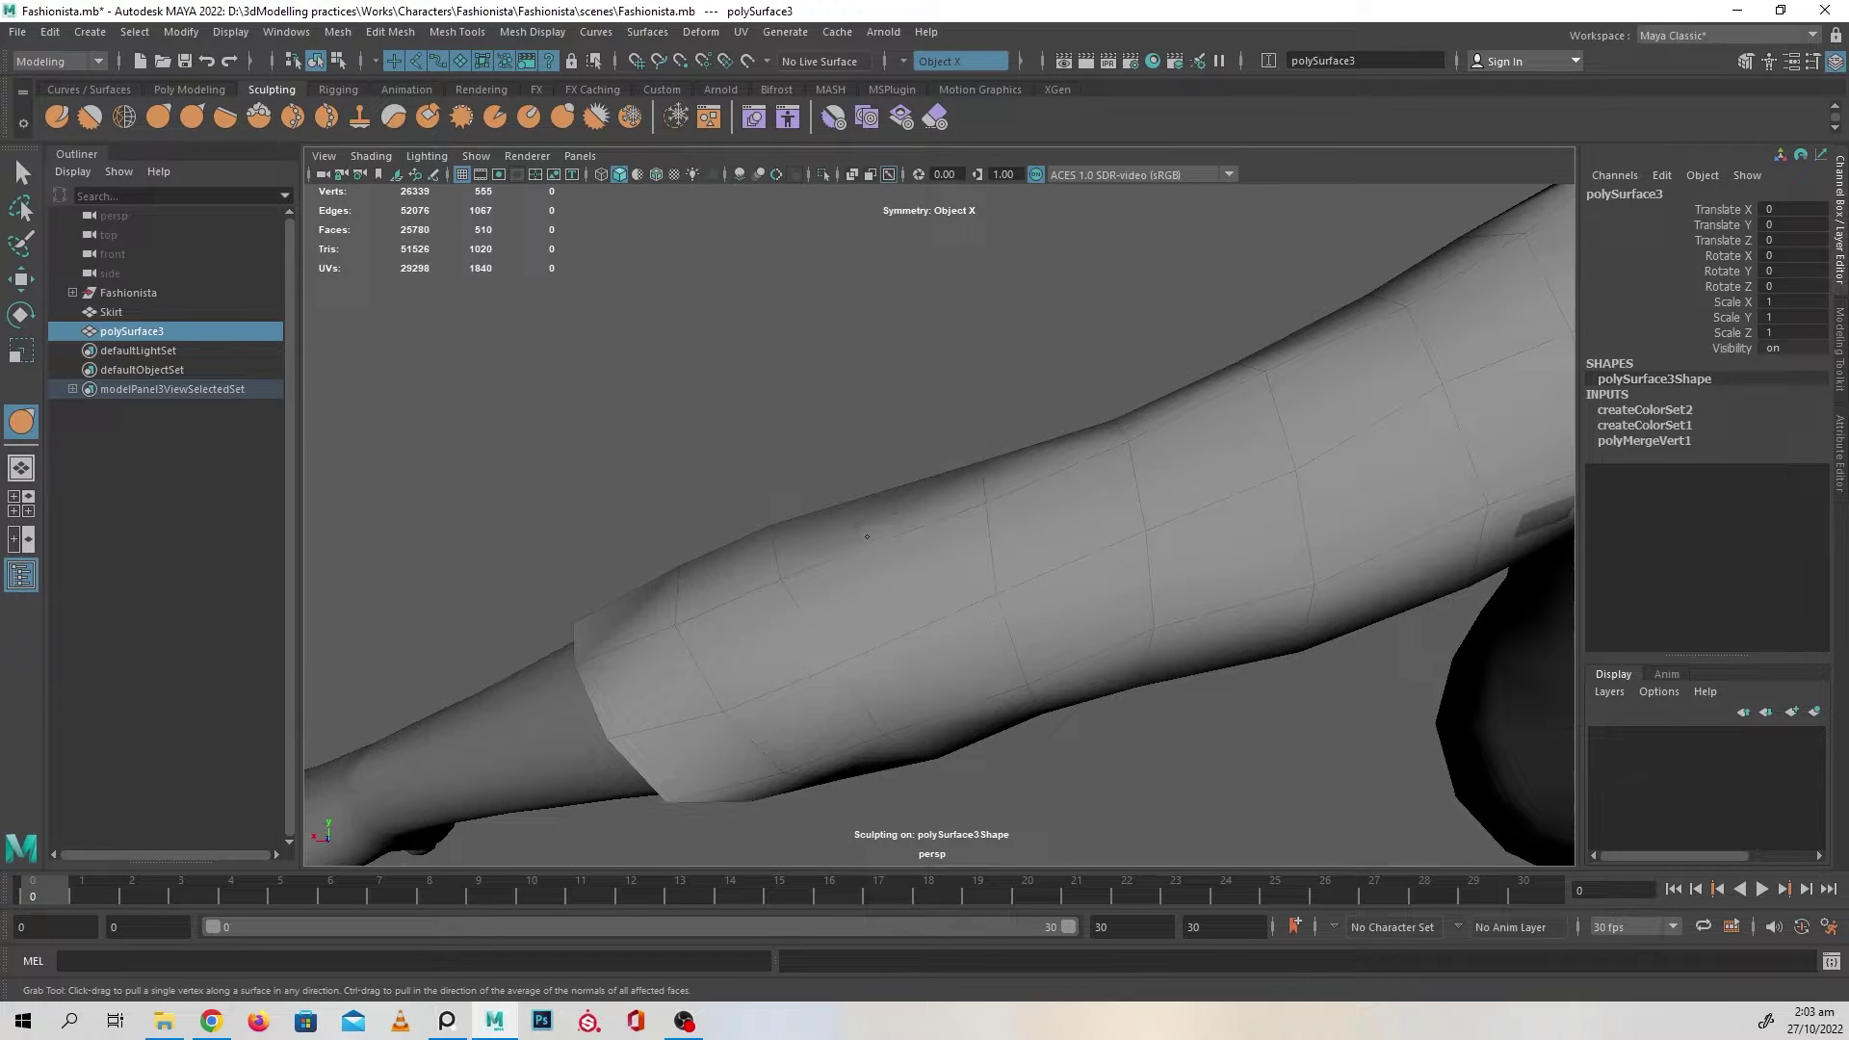
pyautogui.scroll(-5, 867, 537)
# - Insert a symmetric edge loop around both sleeves of the top at the lower forearm section
pyautogui.moveTo(825, 557)
pyautogui.keyDown('alt'); pyautogui.mouseDown()
pyautogui.moveTo(1226, 587)
pyautogui.moveTo(1152, 578)
pyautogui.moveTo(1234, 531)
pyautogui.moveTo(1081, 549)
pyautogui.mouseUp(); pyautogui.keyUp('alt')
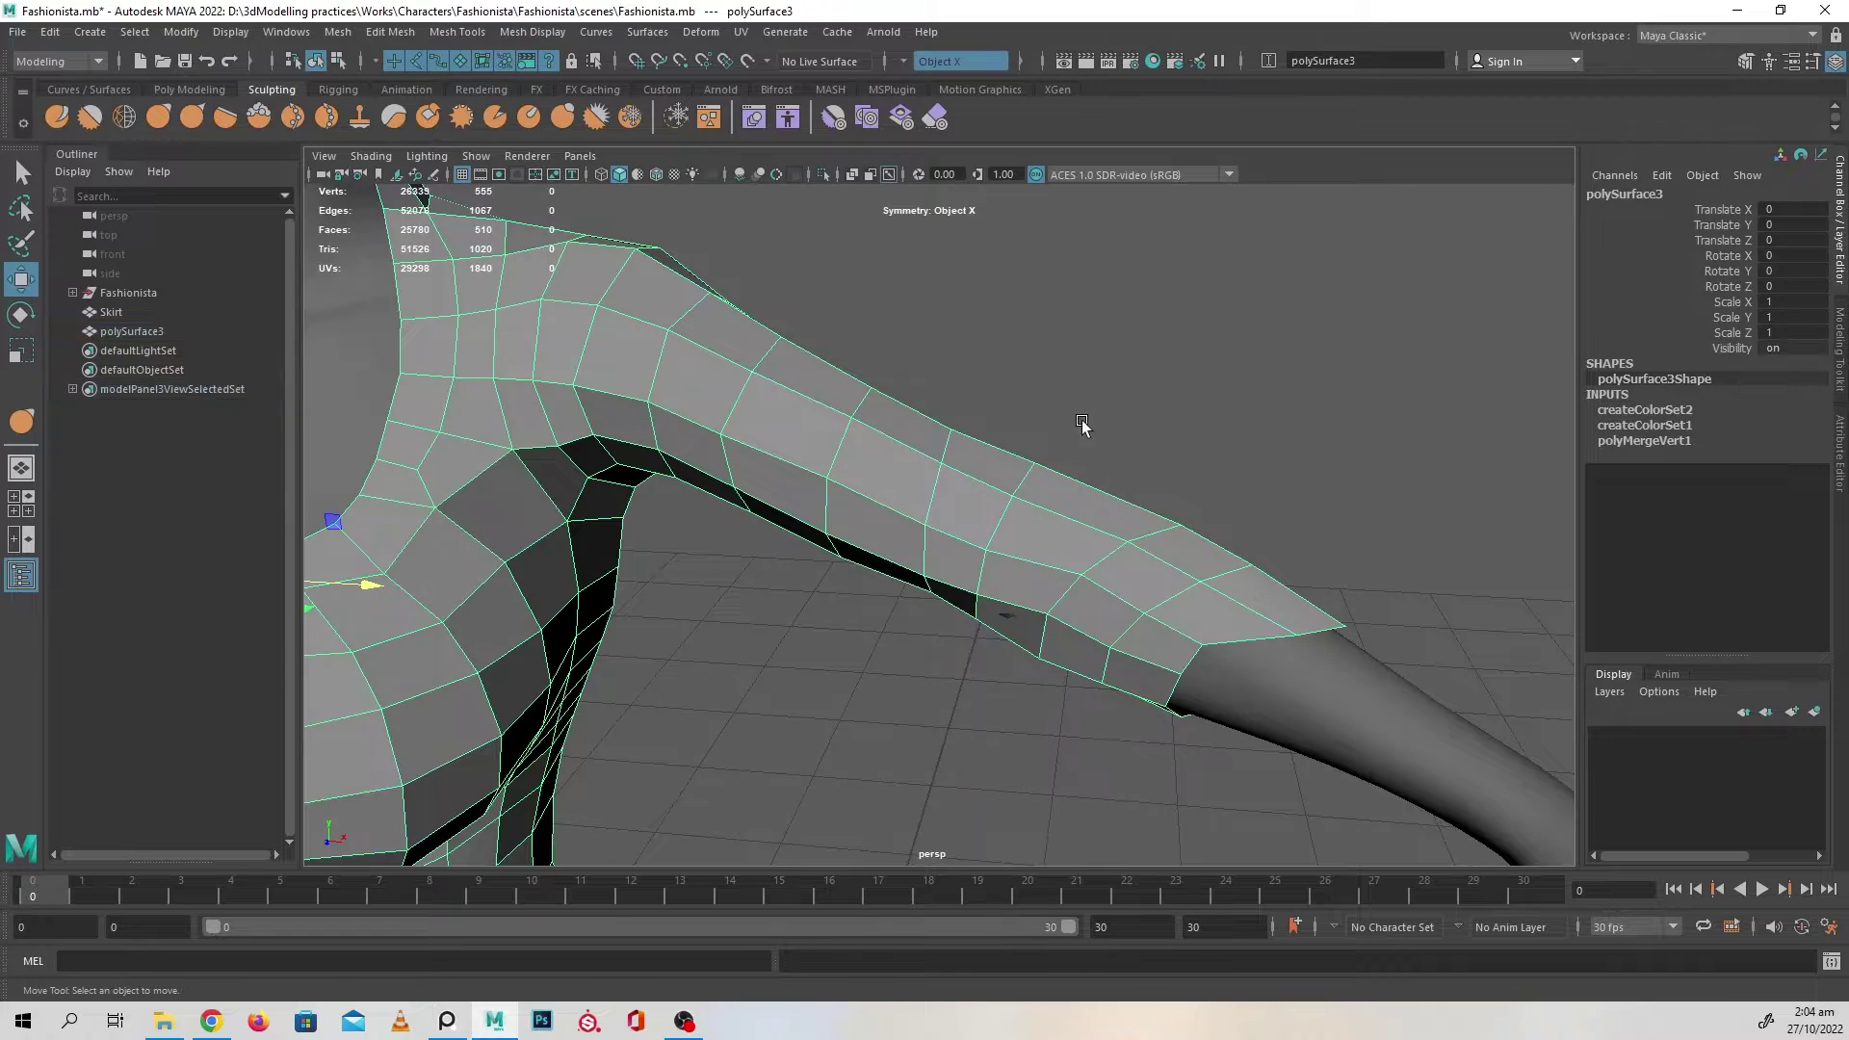
pyautogui.press('F10')
pyautogui.click(1073, 516)
pyautogui.keyDown('shift'); pyautogui.moveTo(1214, 400); pyautogui.dragTo(1216, 495, button='right'); pyautogui.keyUp('shift')
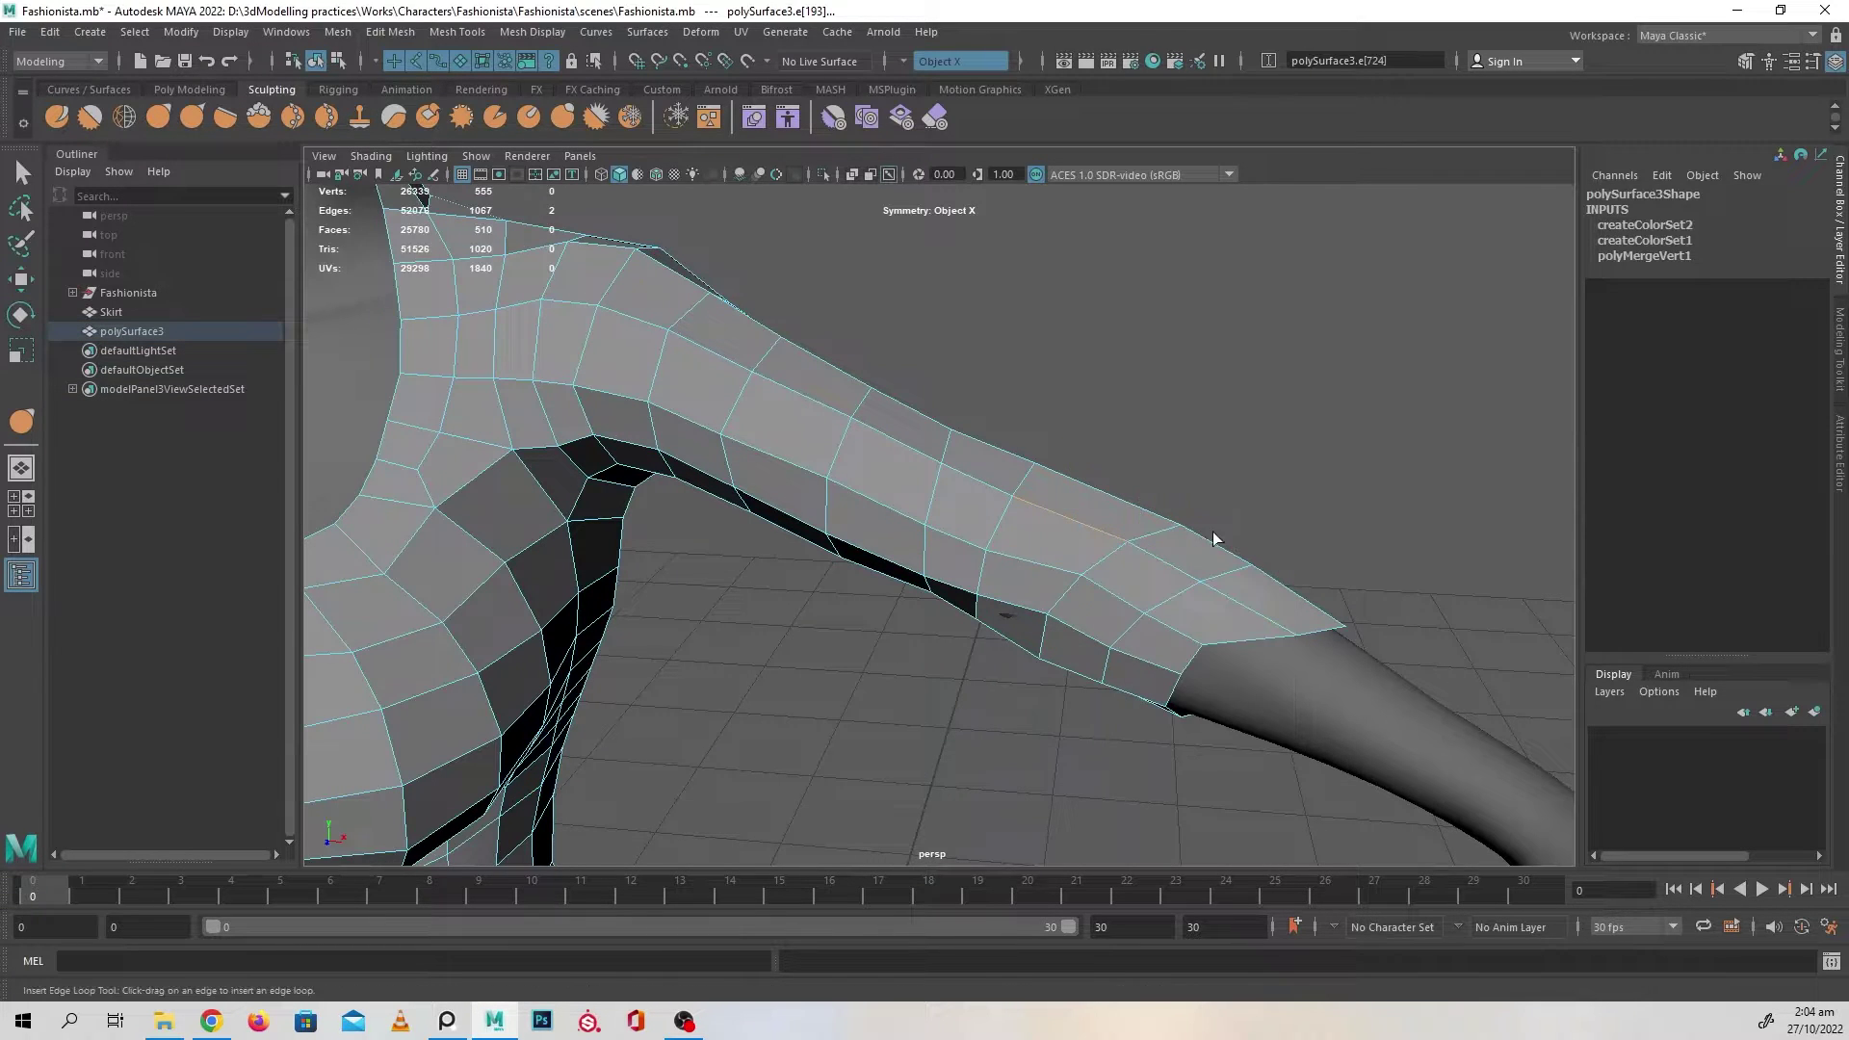
pyautogui.scroll(-5, 1212, 532)
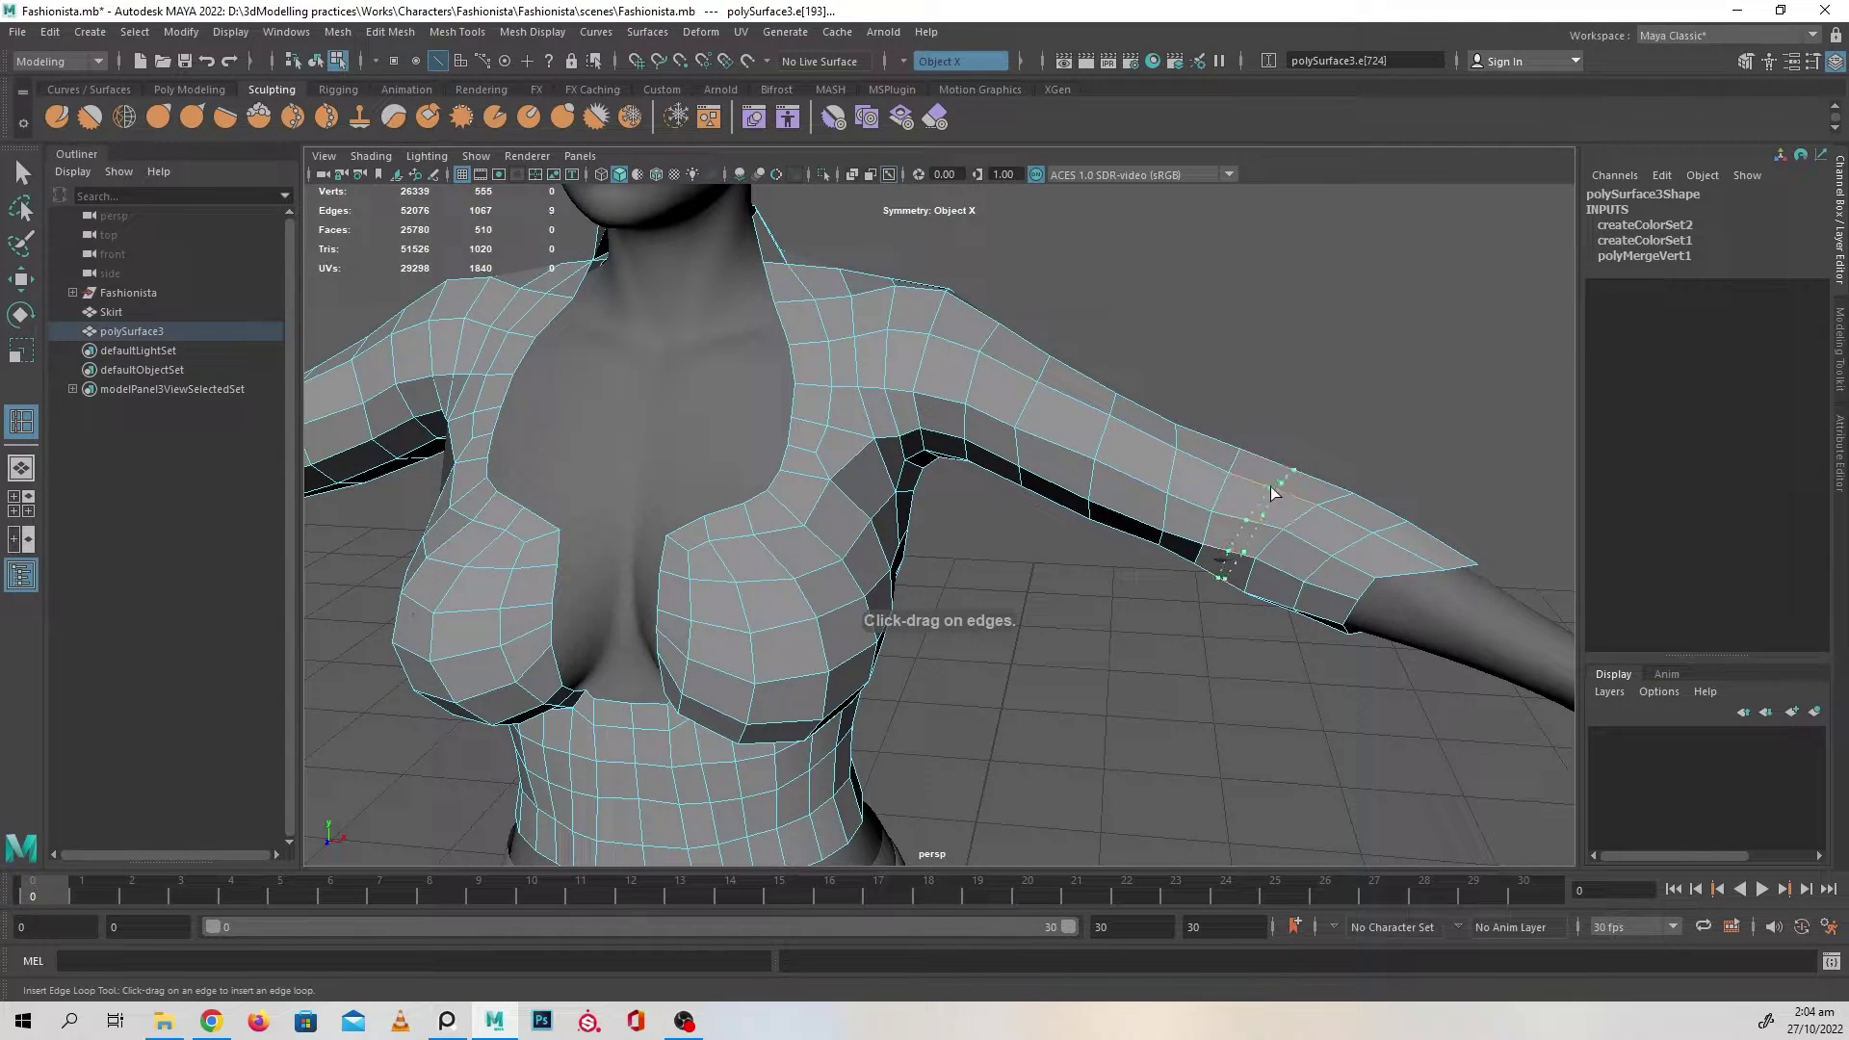
pyautogui.click(1268, 493)
pyautogui.scroll(-4, 1061, 529)
pyautogui.scroll(4, 1091, 631)
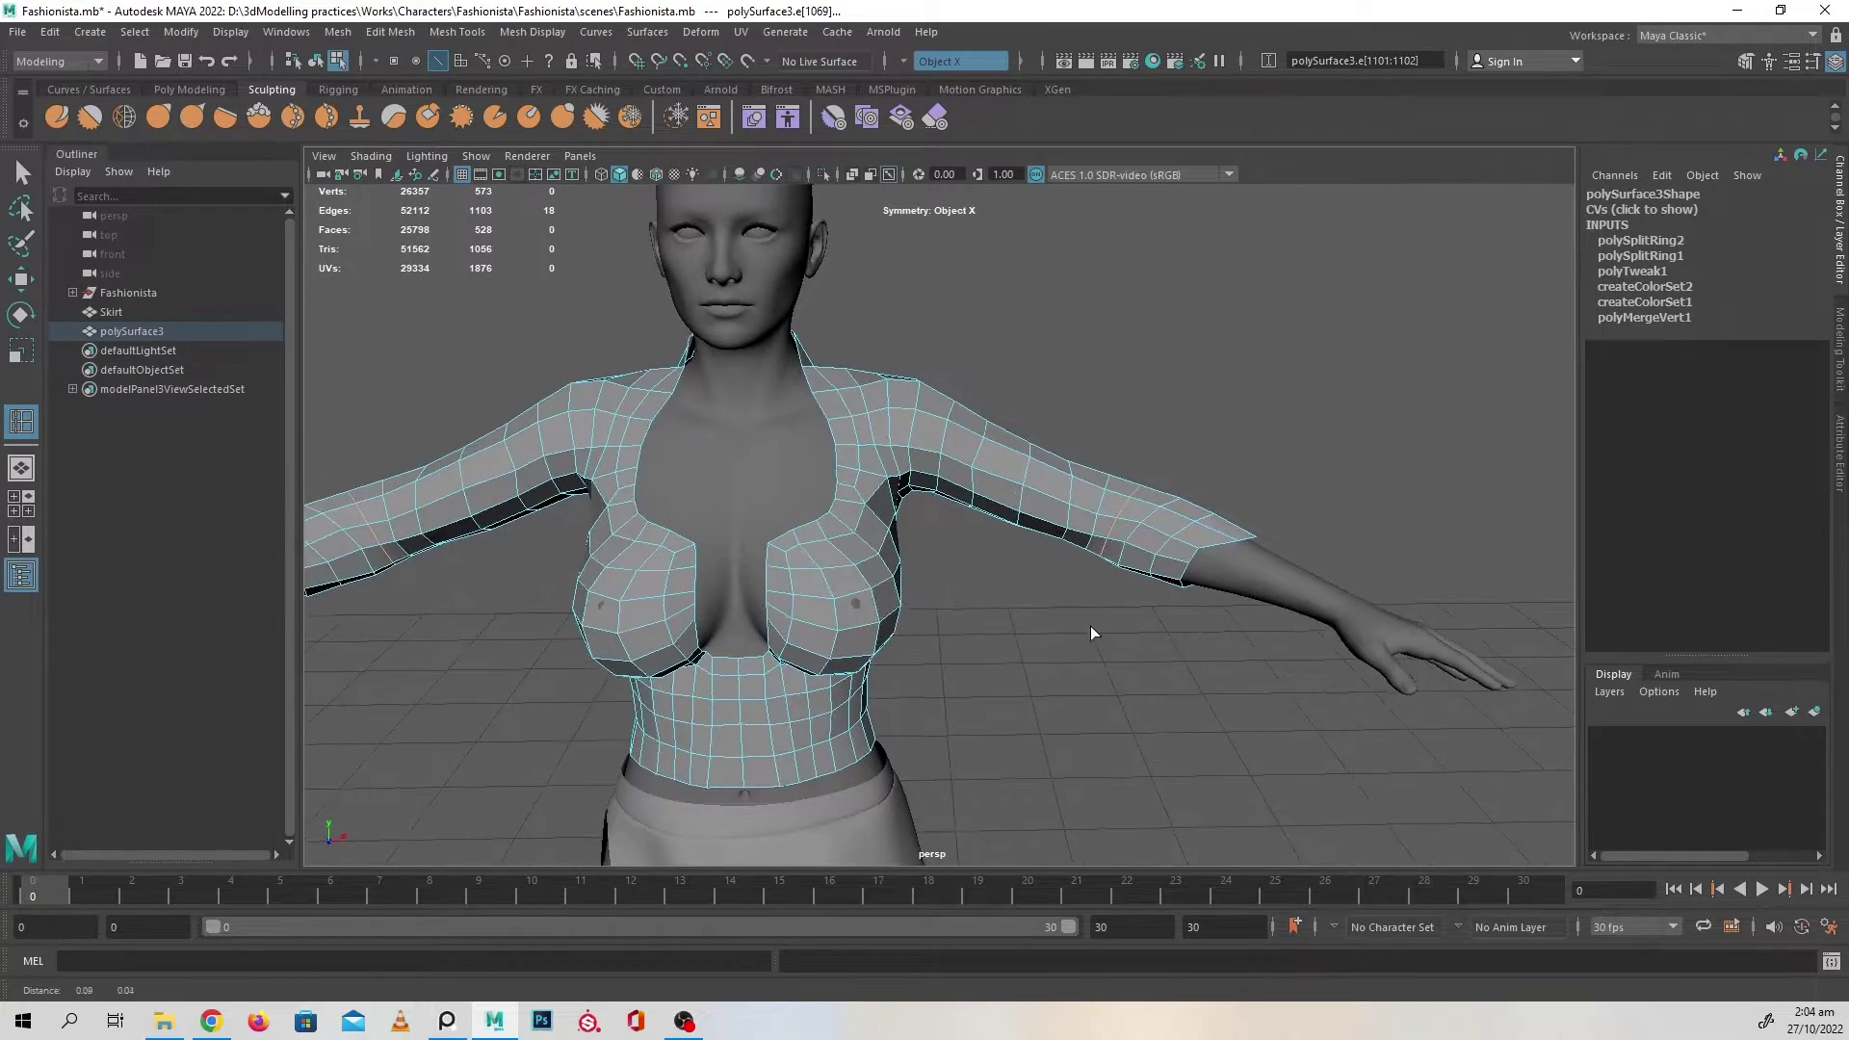
# - Insert another symmetric edge loop around the upper part of both sleeves and return to object mode
pyautogui.keyDown('alt'); pyautogui.moveTo(1186, 636); pyautogui.dragTo(1150, 632); pyautogui.keyUp('alt')
pyautogui.moveTo(1033, 417); pyautogui.dragTo(1112, 469)
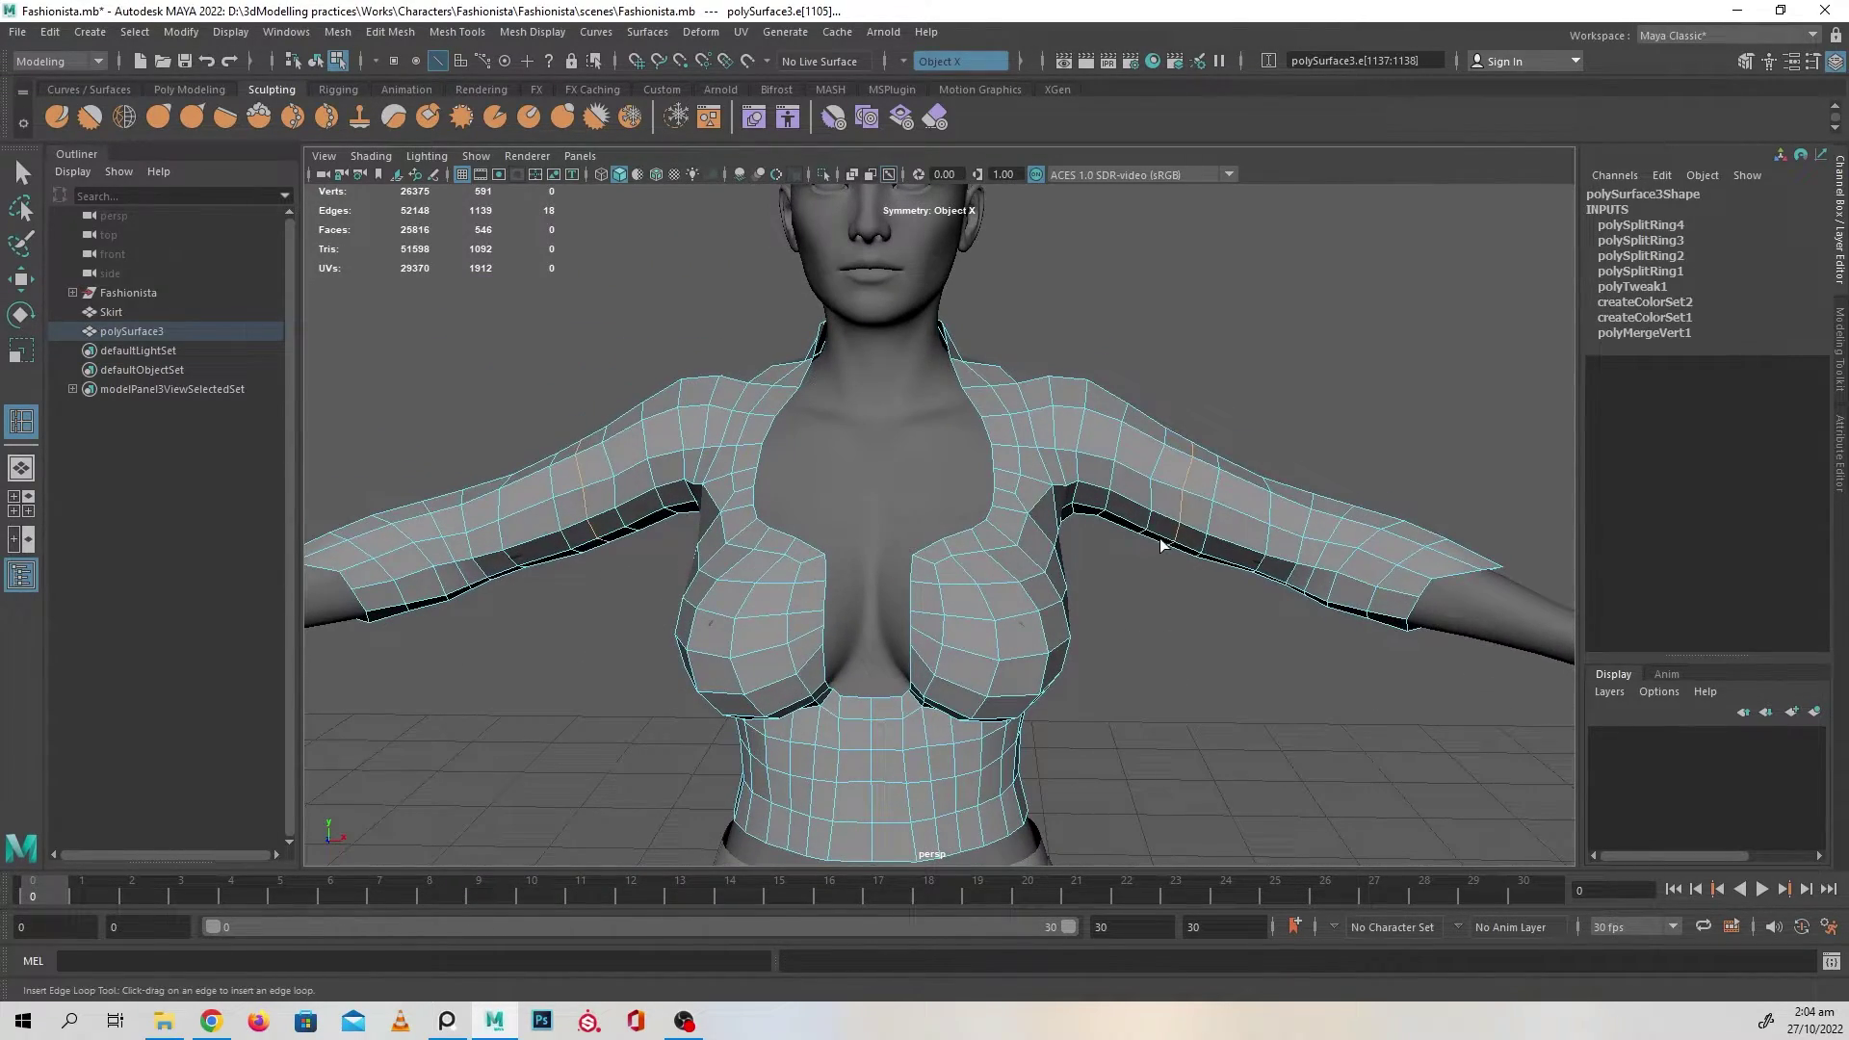
pyautogui.scroll(6, 1107, 528)
pyautogui.keyDown('alt'); pyautogui.moveTo(1165, 619); pyautogui.dragTo(1040, 506); pyautogui.keyUp('alt')
pyautogui.scroll(-2, 1102, 528)
pyautogui.press('w')
pyautogui.moveTo(1080, 422); pyautogui.dragTo(1217, 334, button='right')
pyautogui.click(1218, 334)
# - Select the top and grab the lower sleeve and its hem symmetrically to fit them around the forearm
pyautogui.scroll(2, 1235, 441)
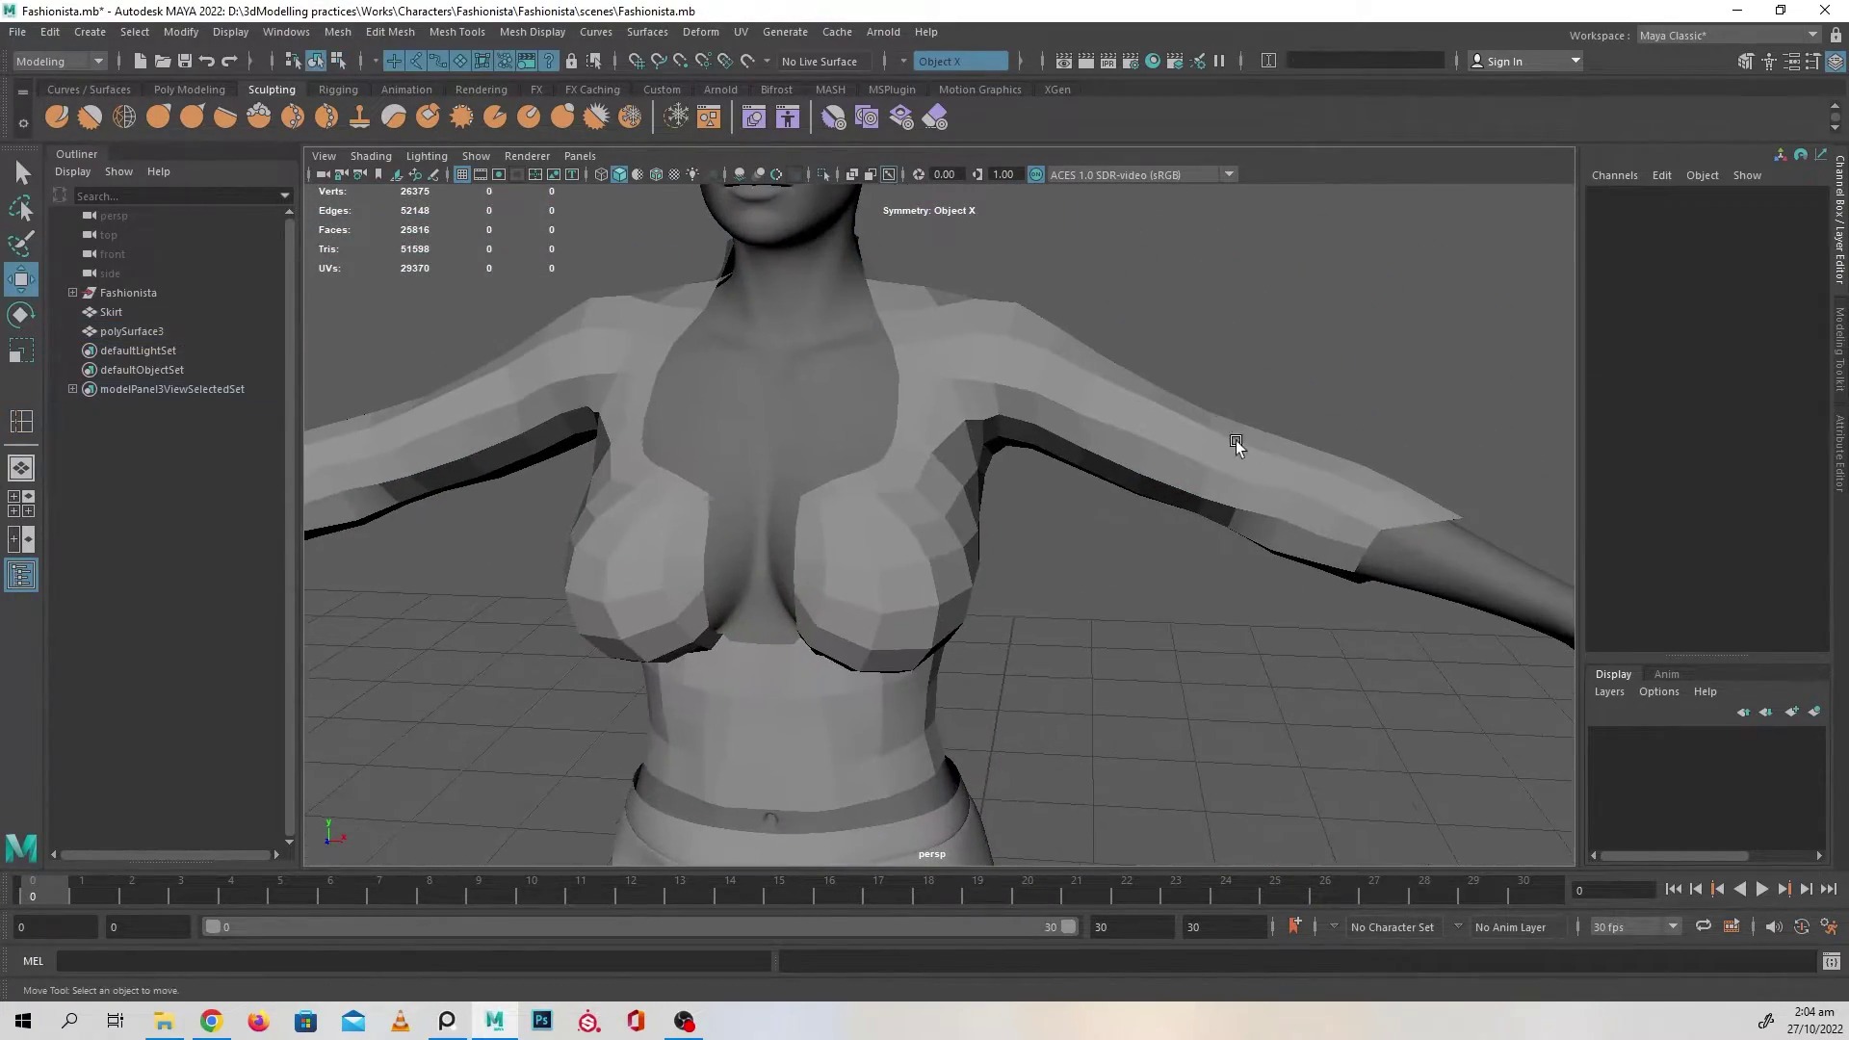
pyautogui.click(1169, 453)
pyautogui.keyDown('alt'); pyautogui.moveTo(1169, 452); pyautogui.dragTo(743, 511); pyautogui.keyUp('alt')
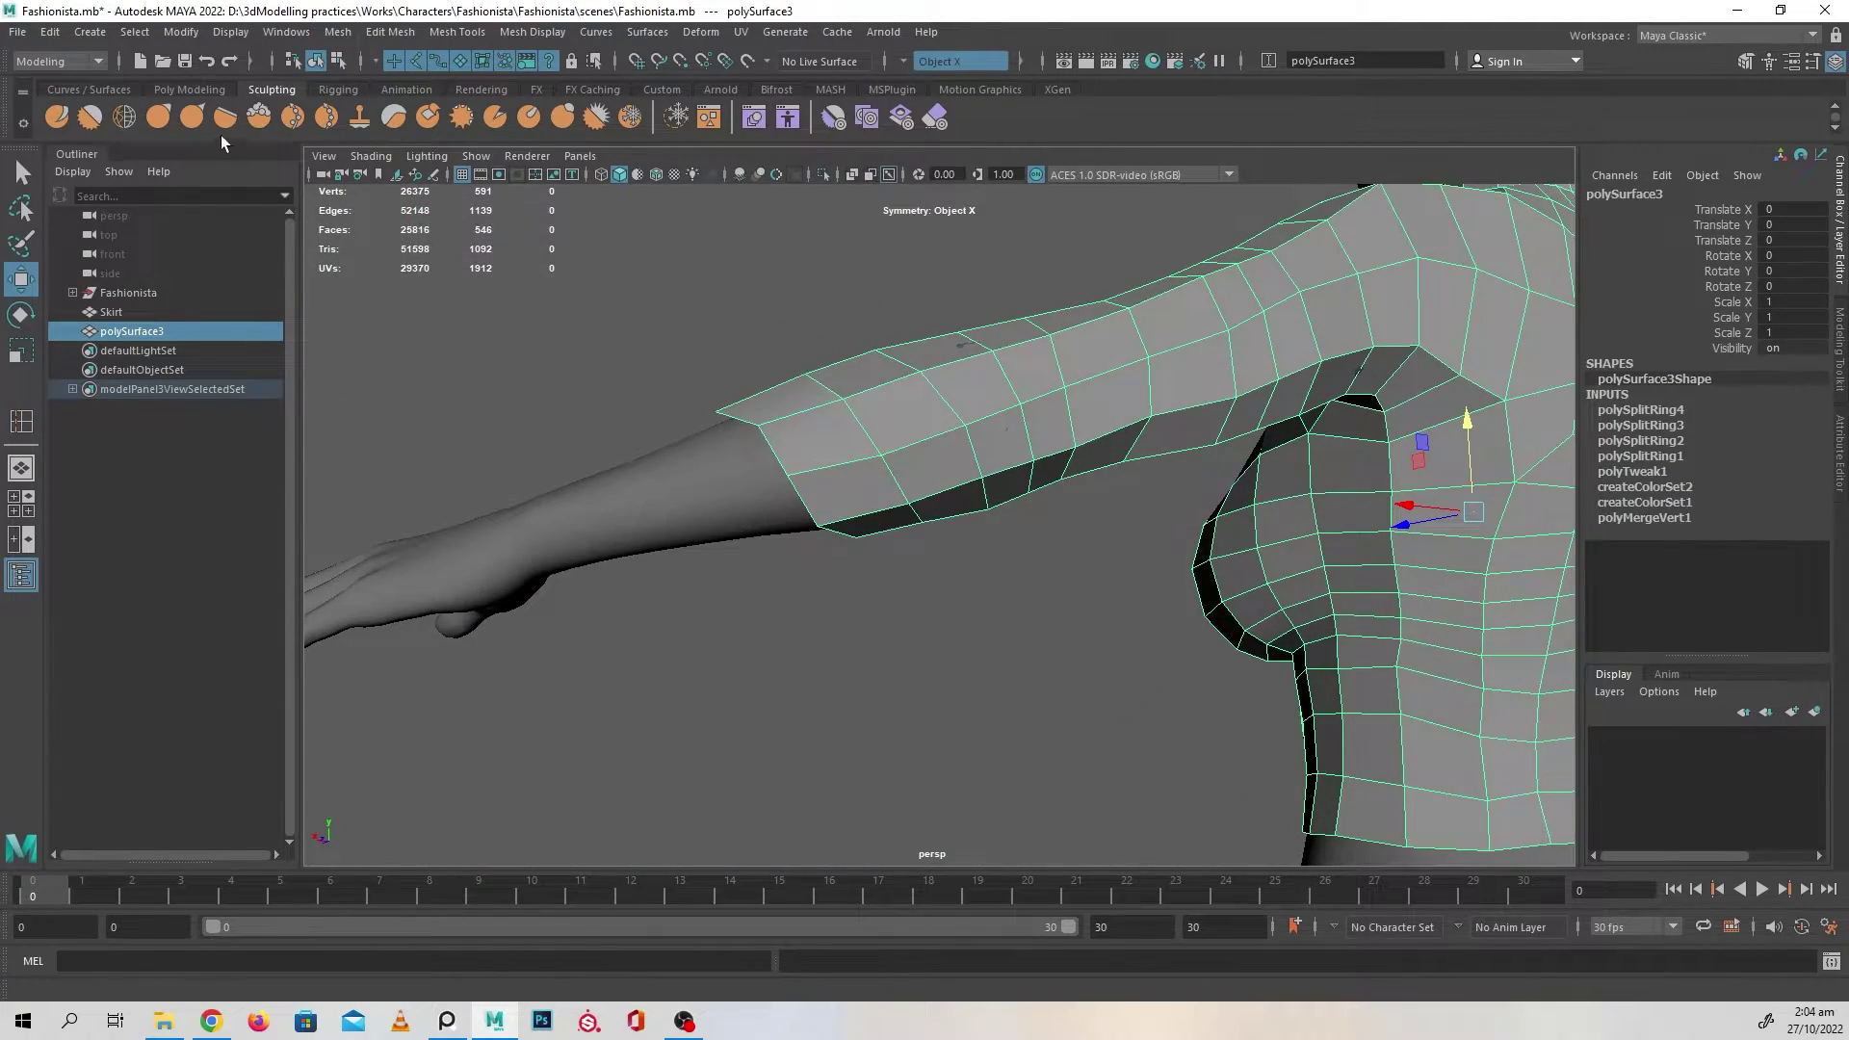
pyautogui.click(162, 119)
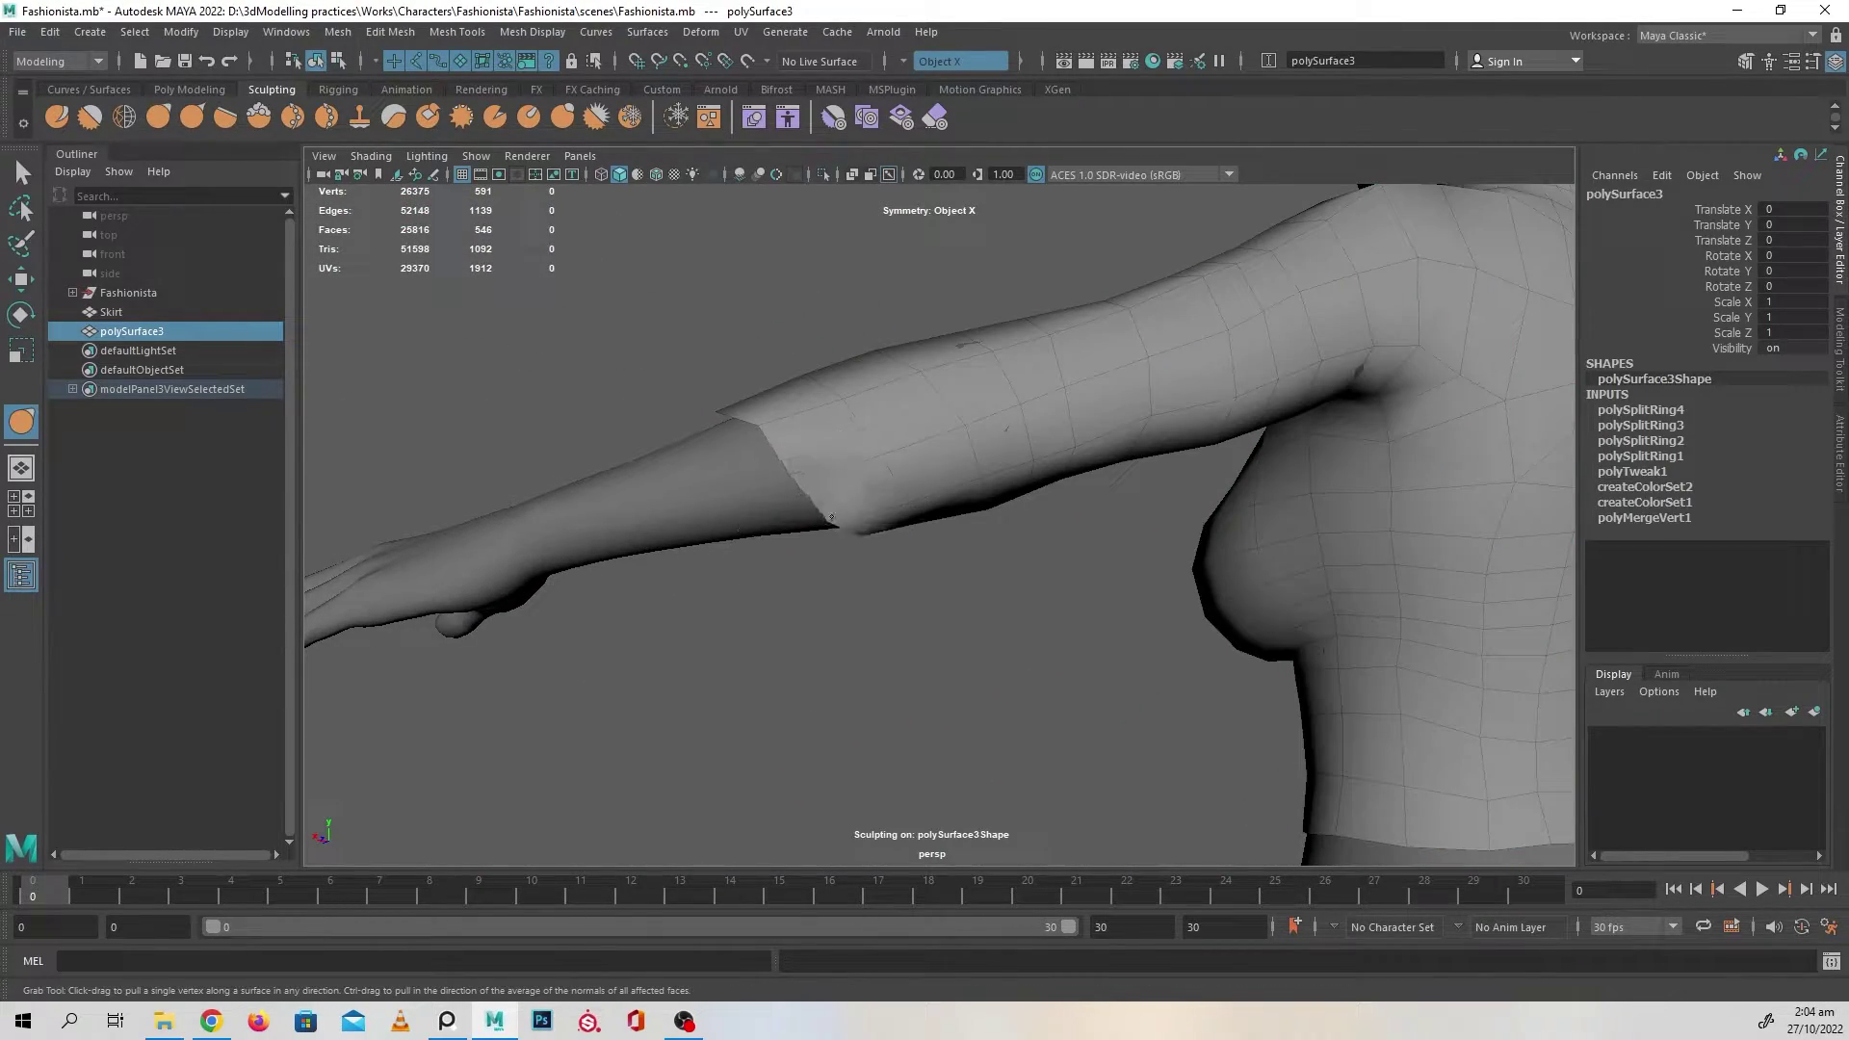
pyautogui.keyDown('alt'); pyautogui.moveTo(901, 552); pyautogui.dragTo(881, 517); pyautogui.keyUp('alt')
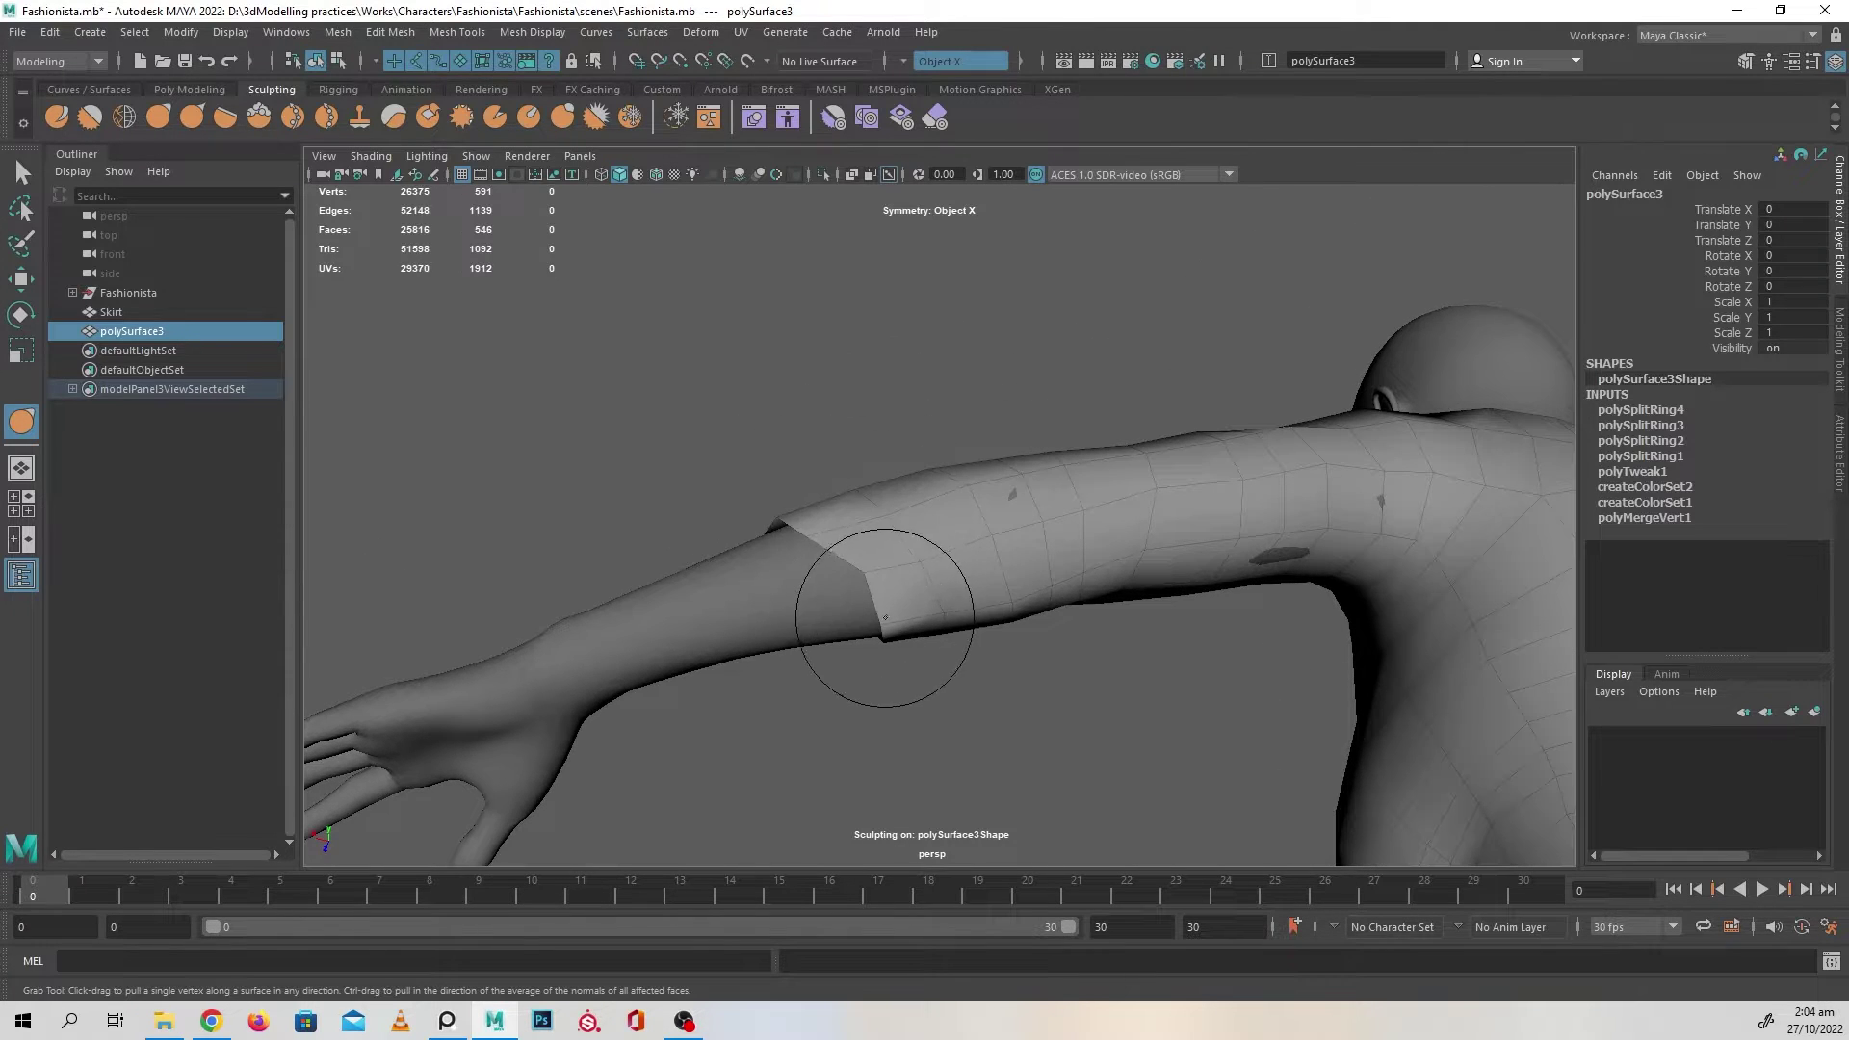
pyautogui.moveTo(899, 615)
pyautogui.keyDown('alt'); pyautogui.mouseDown()
pyautogui.moveTo(911, 702)
pyautogui.moveTo(958, 482)
pyautogui.moveTo(863, 524)
pyautogui.moveTo(910, 519)
pyautogui.mouseUp(); pyautogui.keyUp('alt')
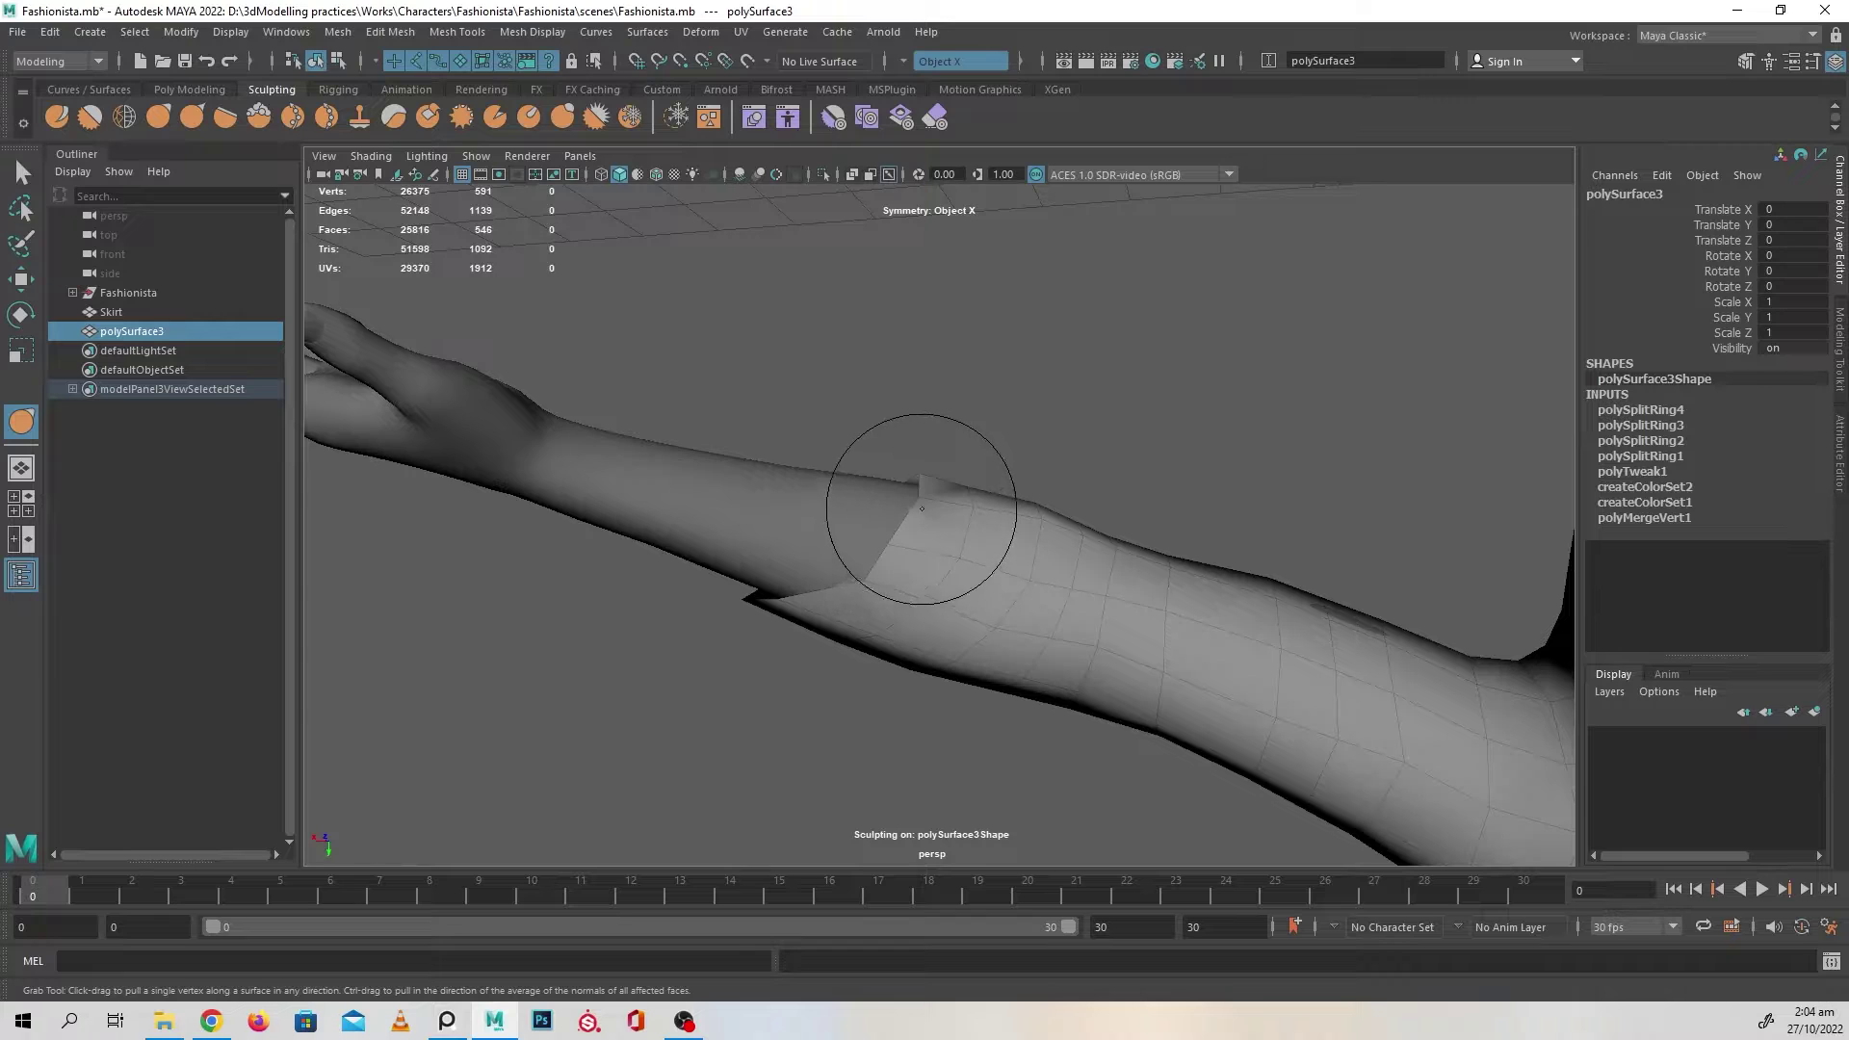
pyautogui.moveTo(1052, 551)
pyautogui.keyDown('alt'); pyautogui.mouseDown()
pyautogui.moveTo(995, 561)
pyautogui.moveTo(1083, 562)
pyautogui.moveTo(1008, 560)
pyautogui.moveTo(1048, 552)
pyautogui.mouseUp(); pyautogui.keyUp('alt')
# - Resize the brush and grab the sleeve around the elbow to even out its shape, then leave sculpting
pyautogui.press('b')
pyautogui.keyDown('alt'); pyautogui.moveTo(997, 483); pyautogui.dragTo(1019, 435); pyautogui.keyUp('alt')
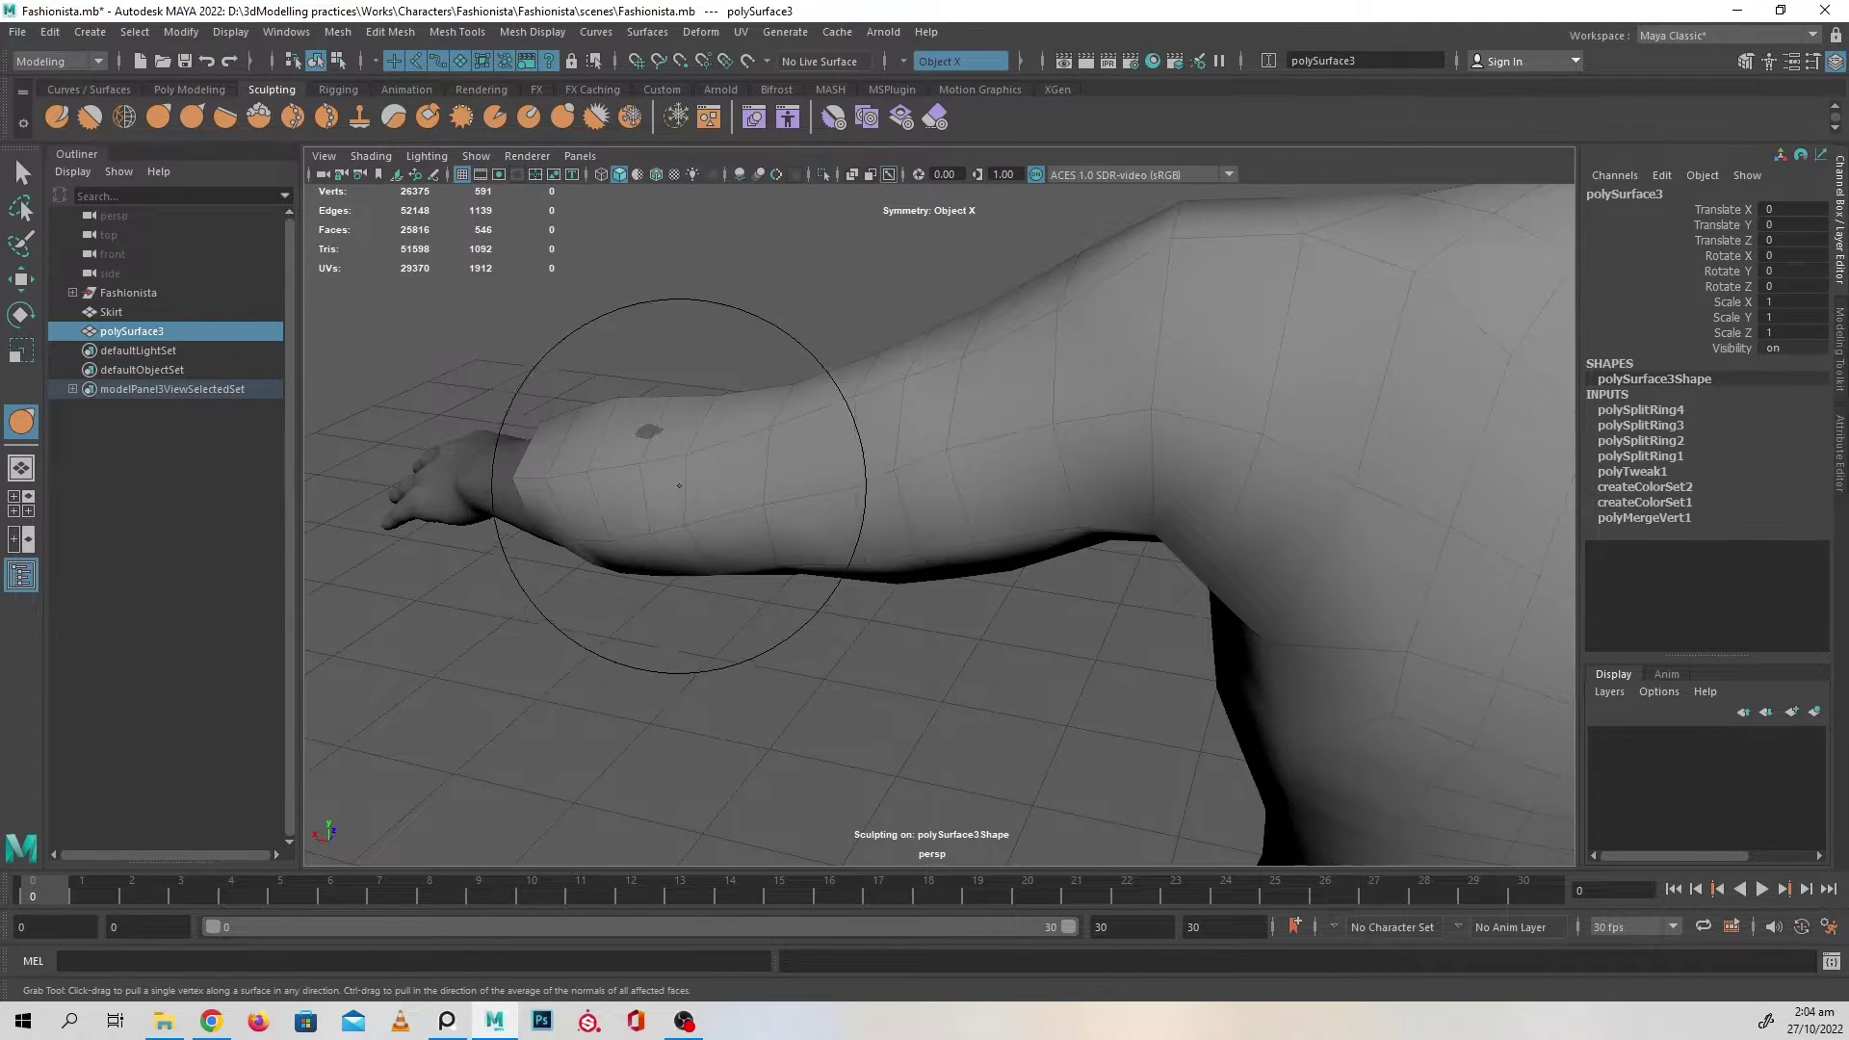
pyautogui.moveTo(703, 452)
pyautogui.keyDown('alt'); pyautogui.mouseDown()
pyautogui.moveTo(846, 483)
pyautogui.moveTo(838, 508)
pyautogui.moveTo(847, 488)
pyautogui.moveTo(1049, 524)
pyautogui.moveTo(1082, 506)
pyautogui.mouseUp(); pyautogui.keyUp('alt')
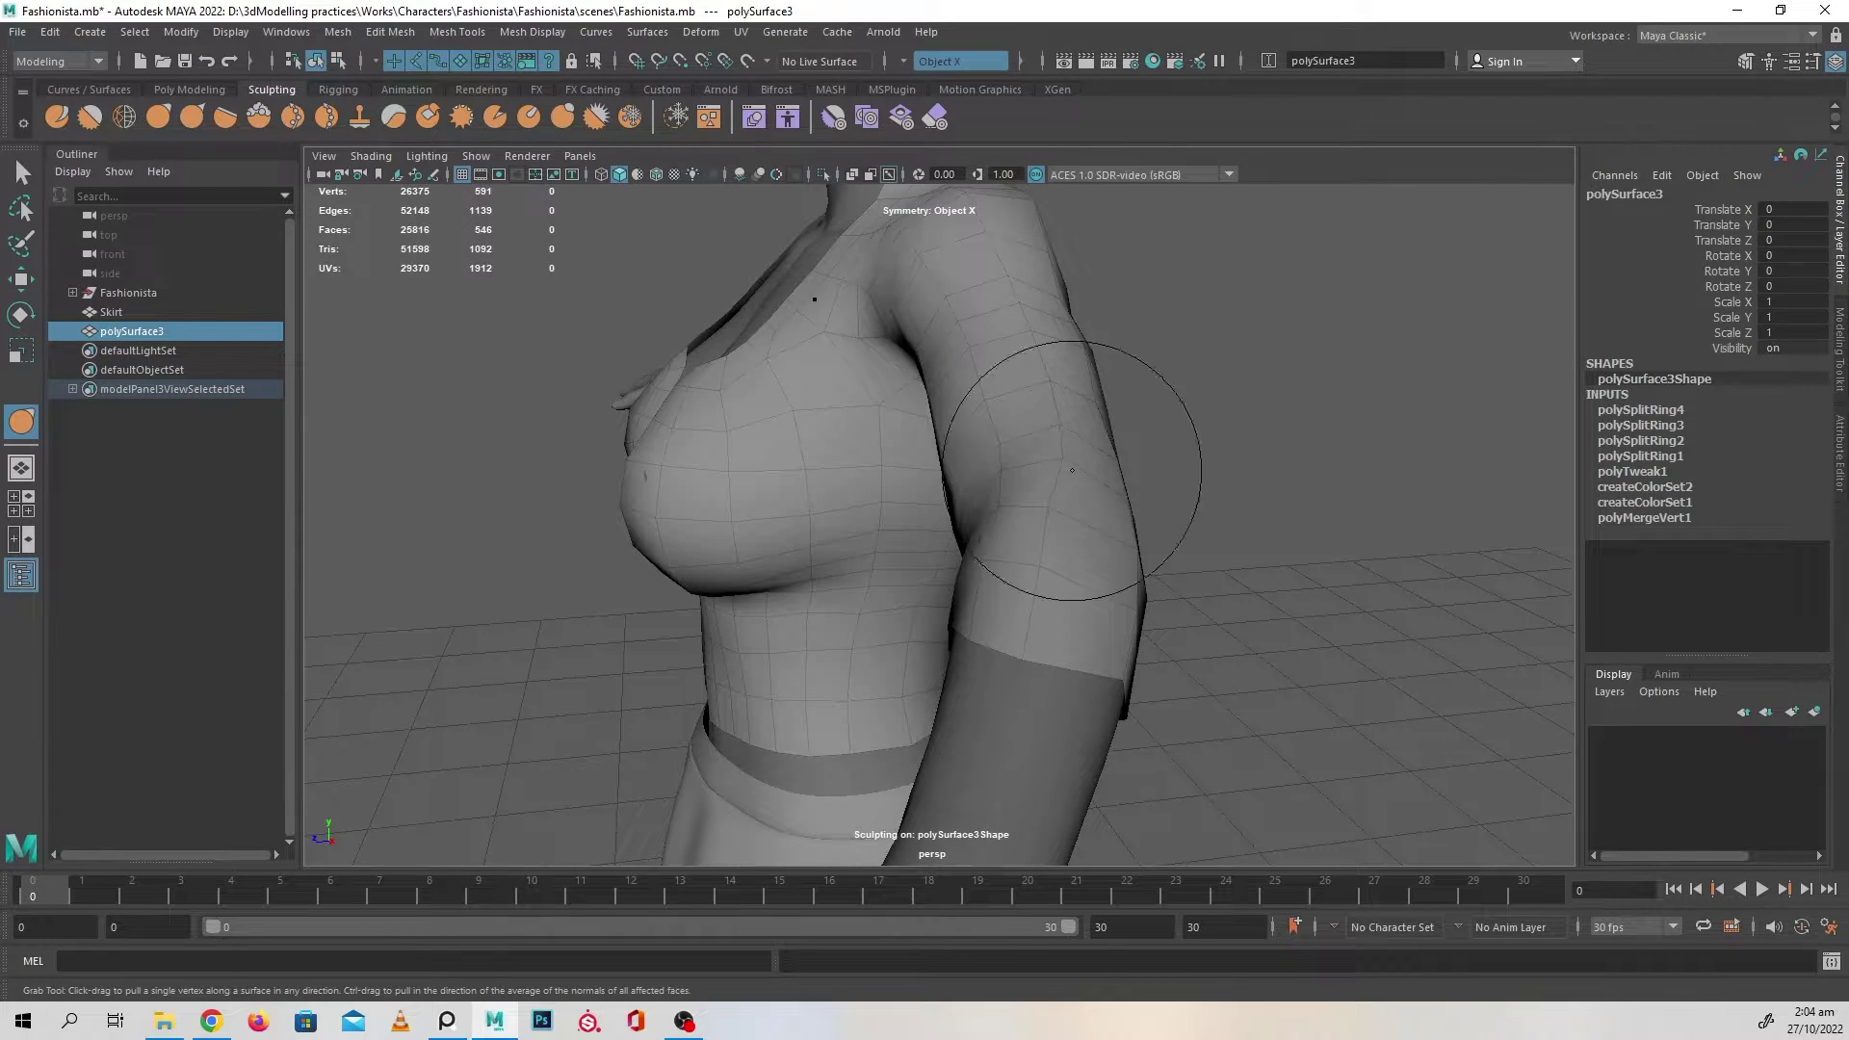
pyautogui.keyDown('alt'); pyautogui.moveTo(1040, 542); pyautogui.dragTo(994, 556); pyautogui.keyUp('alt')
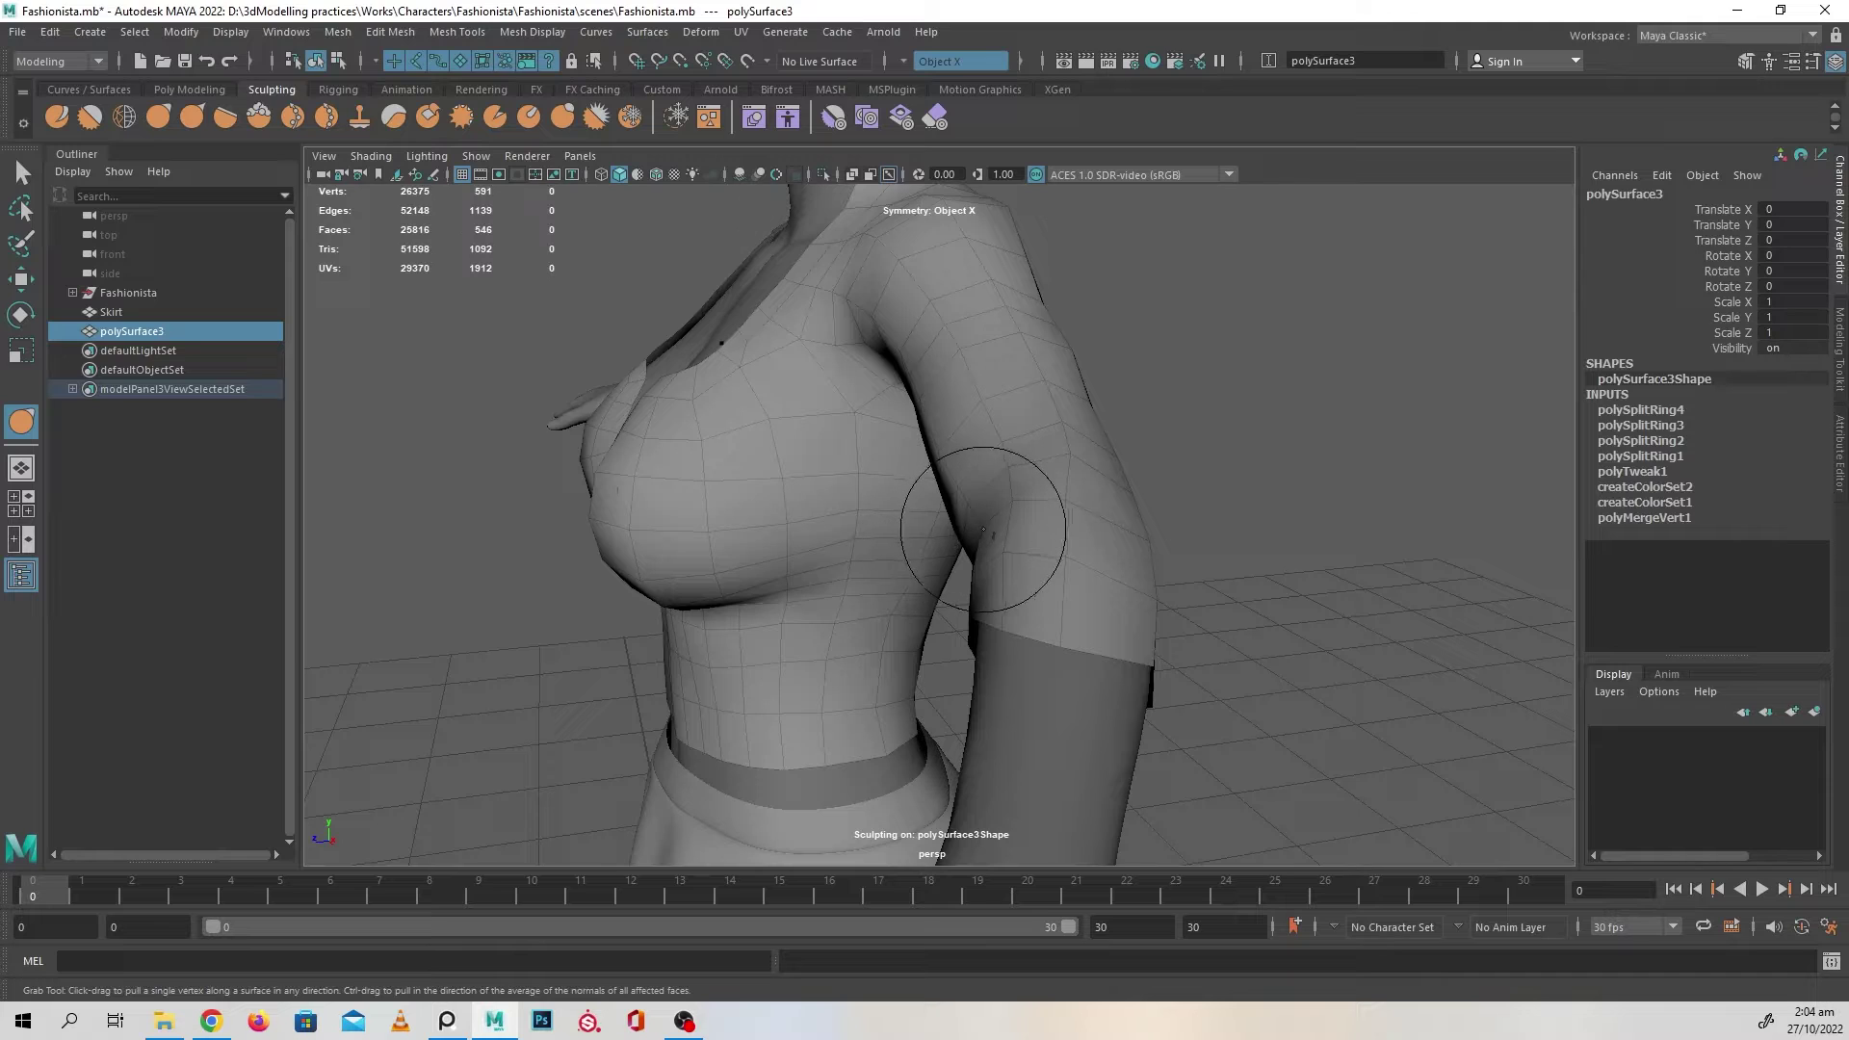
pyautogui.keyDown('alt'); pyautogui.moveTo(886, 504); pyautogui.dragTo(1028, 511); pyautogui.keyUp('alt')
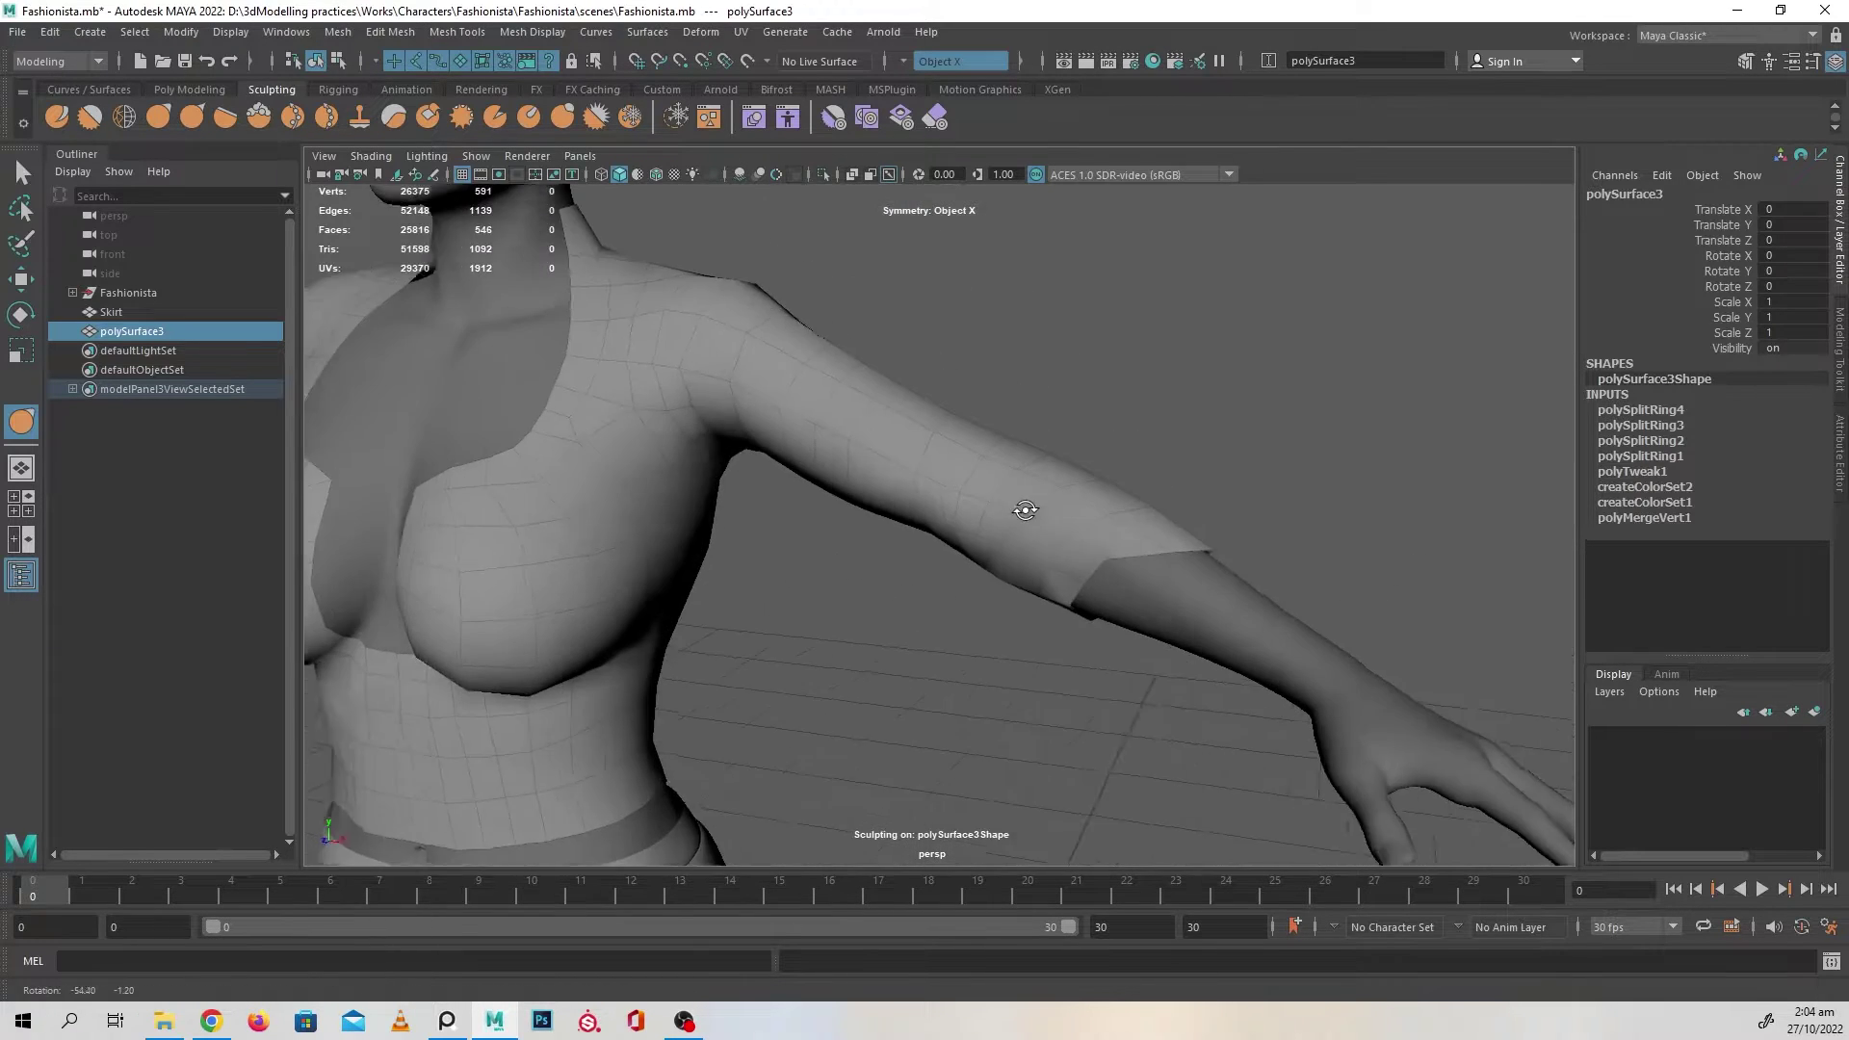
pyautogui.keyDown('alt'); pyautogui.moveTo(1028, 512); pyautogui.dragTo(1123, 471, button='middle'); pyautogui.keyUp('alt')
pyautogui.keyDown('alt'); pyautogui.moveTo(1123, 471); pyautogui.dragTo(863, 463, button='right'); pyautogui.keyUp('alt')
pyautogui.press('w')
# - Delete the construction history of the top
pyautogui.scroll(-6, 1122, 356)
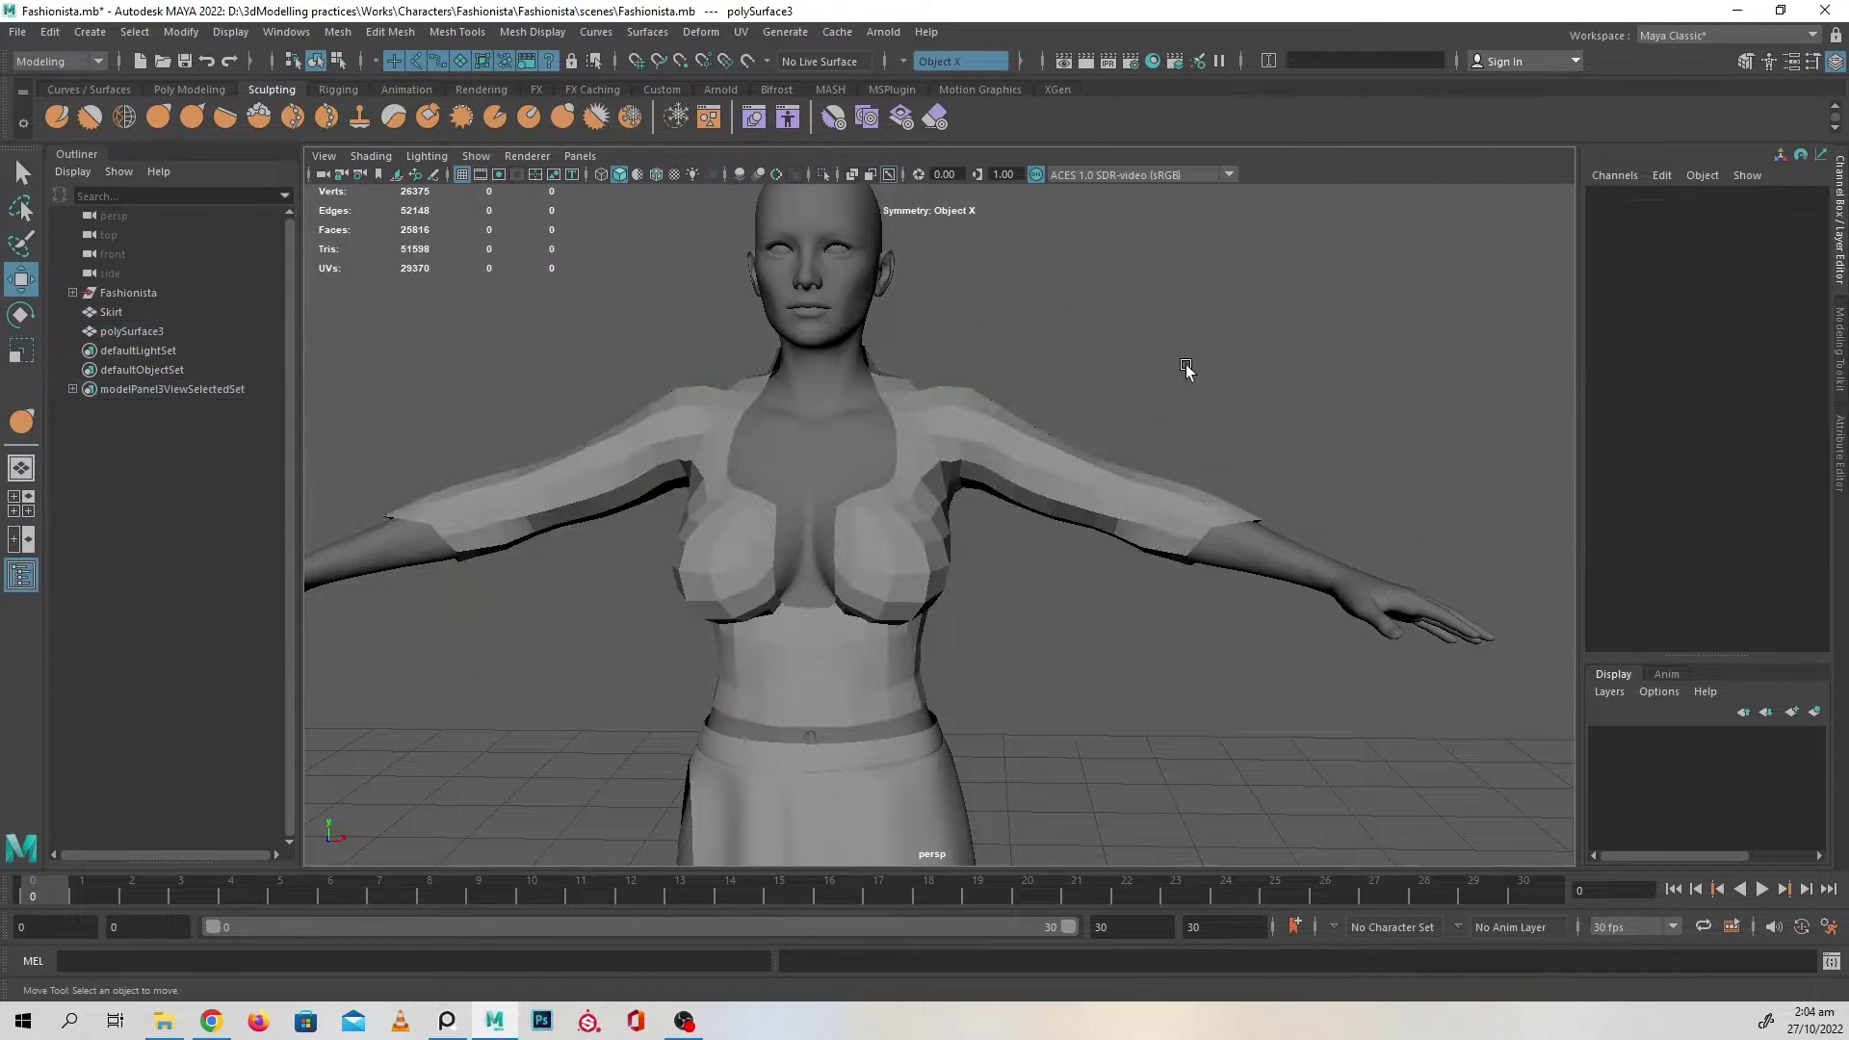
pyautogui.scroll(2, 1129, 379)
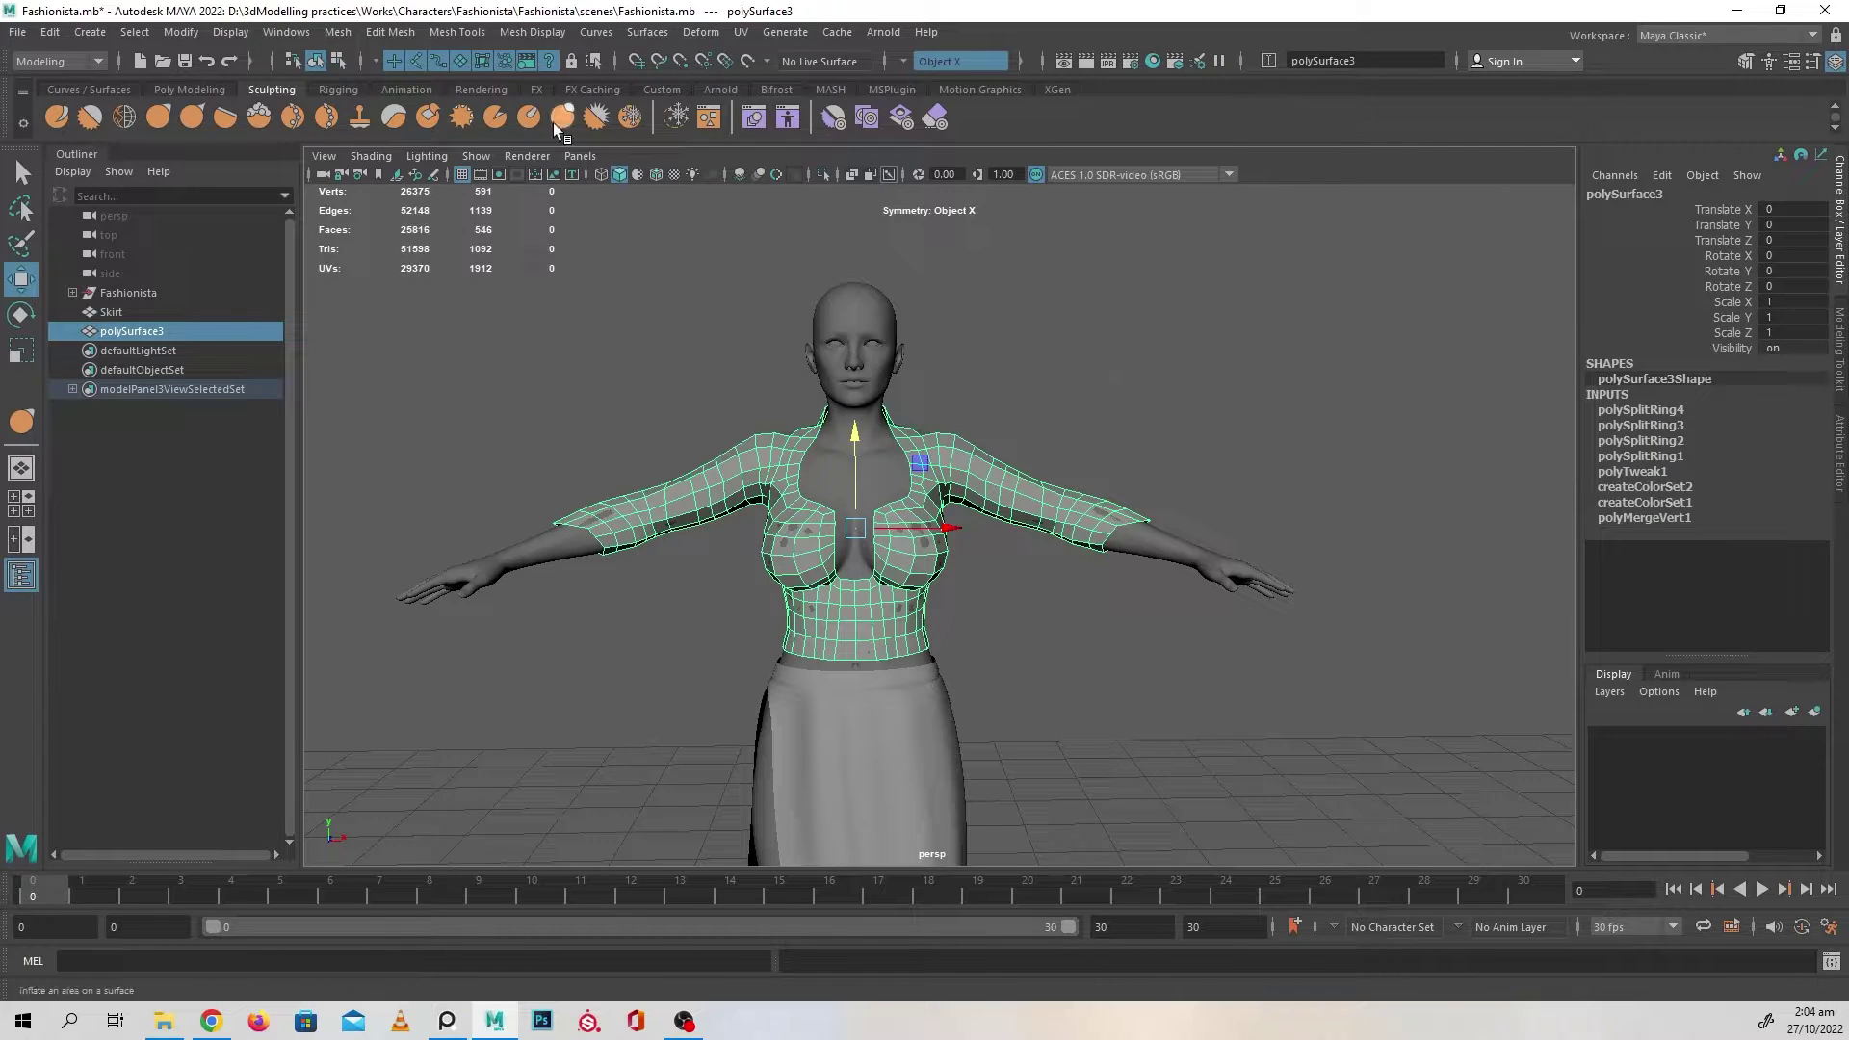
pyautogui.click(204, 89)
pyautogui.click(489, 127)
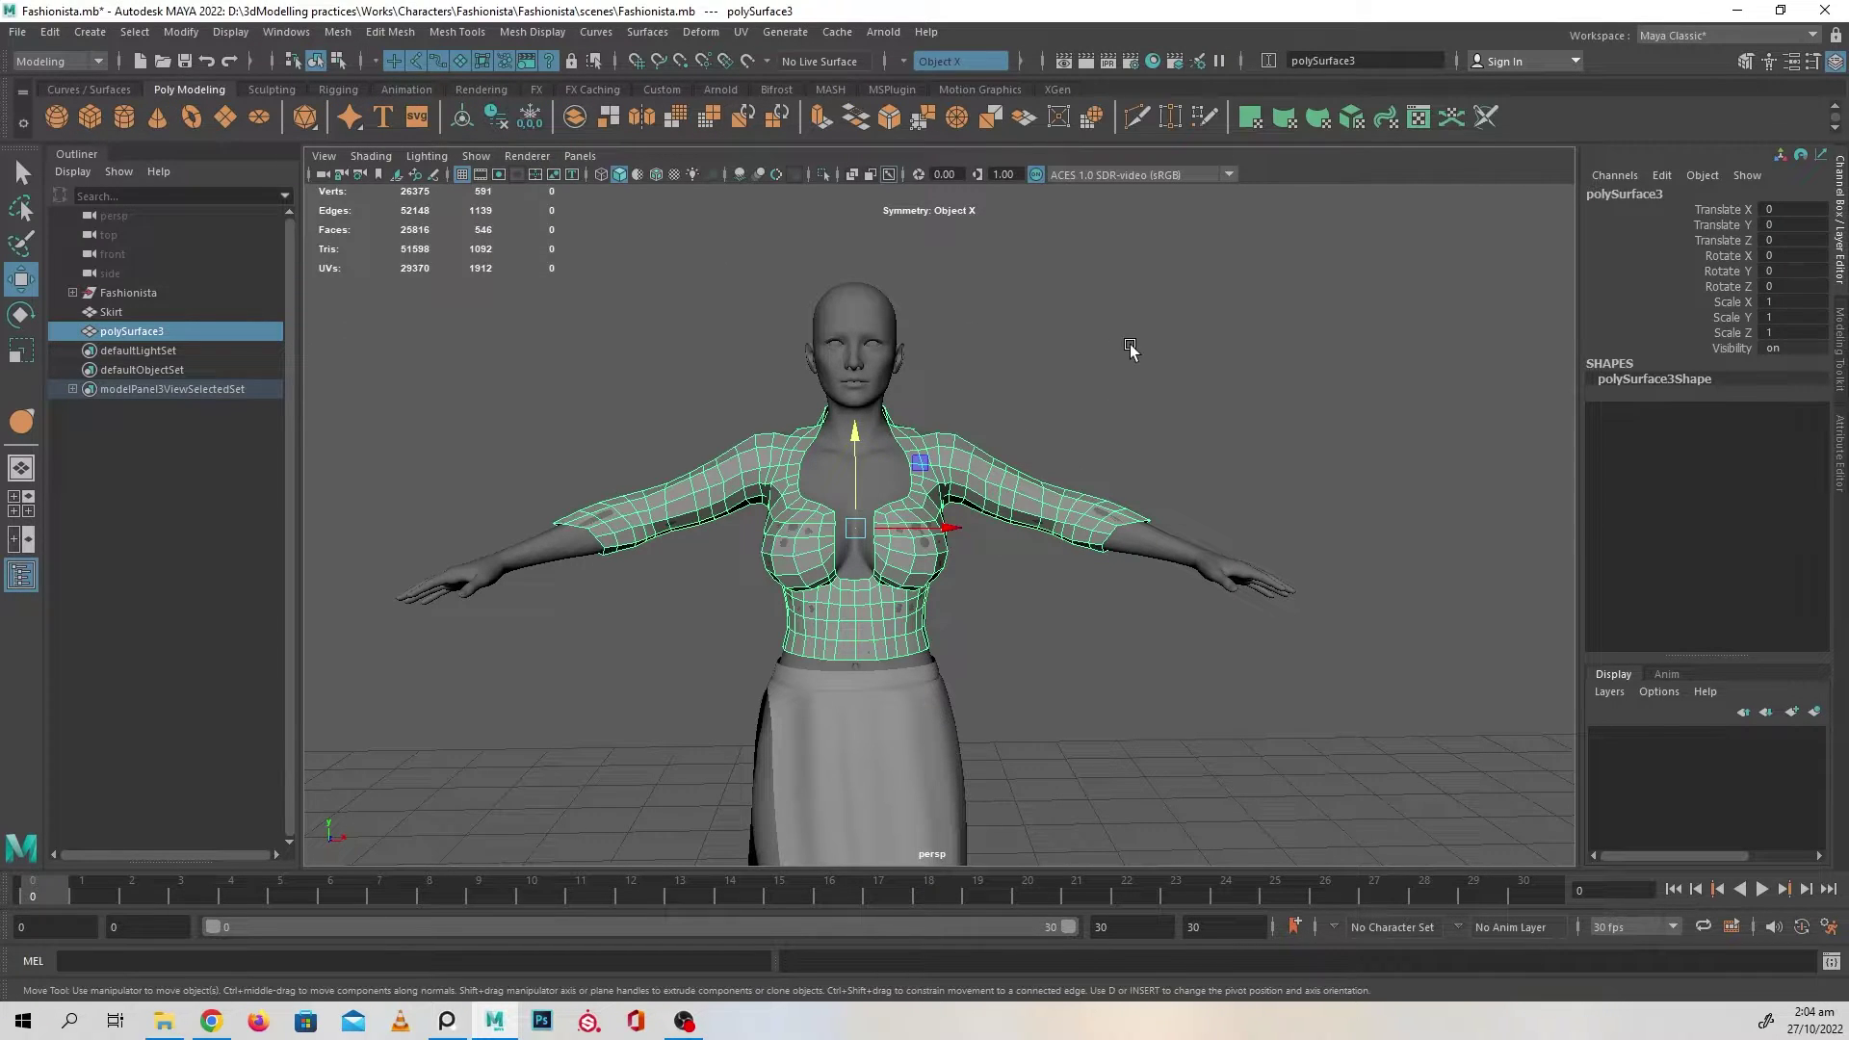
# - Try smoothing the top's mesh and examine how well it covers the bust and sleeves
pyautogui.click(1135, 353)
pyautogui.keyDown('alt'); pyautogui.moveTo(1230, 425); pyautogui.dragTo(1082, 491); pyautogui.keyUp('alt')
pyautogui.keyDown('alt'); pyautogui.moveTo(1083, 491); pyautogui.dragTo(1184, 462, button='middle'); pyautogui.keyUp('alt')
pyautogui.keyDown('alt'); pyautogui.moveTo(1137, 520); pyautogui.dragTo(1144, 598, button='right'); pyautogui.keyUp('alt')
pyautogui.moveTo(1143, 598)
pyautogui.keyDown('alt'); pyautogui.mouseDown()
pyautogui.moveTo(1238, 640)
pyautogui.moveTo(925, 627)
pyautogui.moveTo(1160, 616)
pyautogui.mouseUp(); pyautogui.keyUp('alt')
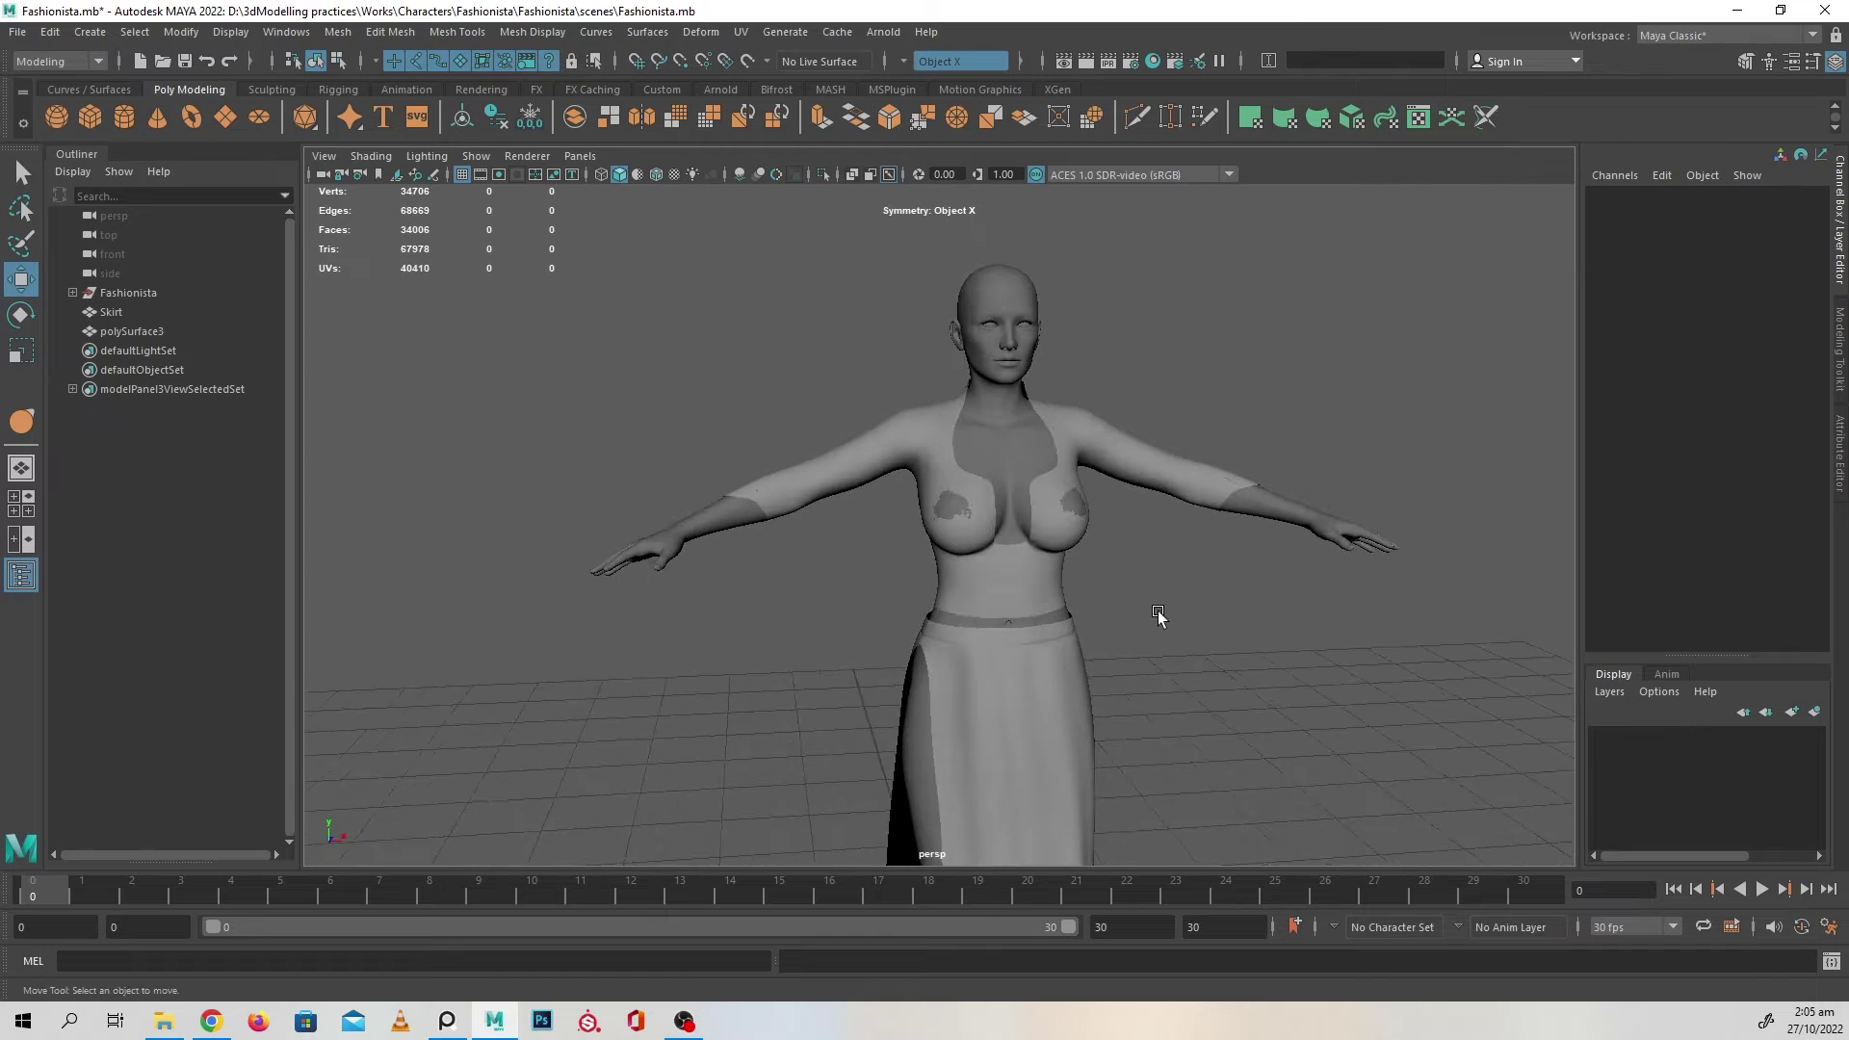
pyautogui.keyDown('alt'); pyautogui.moveTo(1159, 615); pyautogui.dragTo(1297, 710, button='right'); pyautogui.keyUp('alt')
pyautogui.keyDown('alt'); pyautogui.moveTo(1162, 614); pyautogui.dragTo(1061, 624, button='middle'); pyautogui.keyUp('alt')
pyautogui.keyDown('alt'); pyautogui.moveTo(1060, 627); pyautogui.dragTo(1001, 515); pyautogui.keyUp('alt')
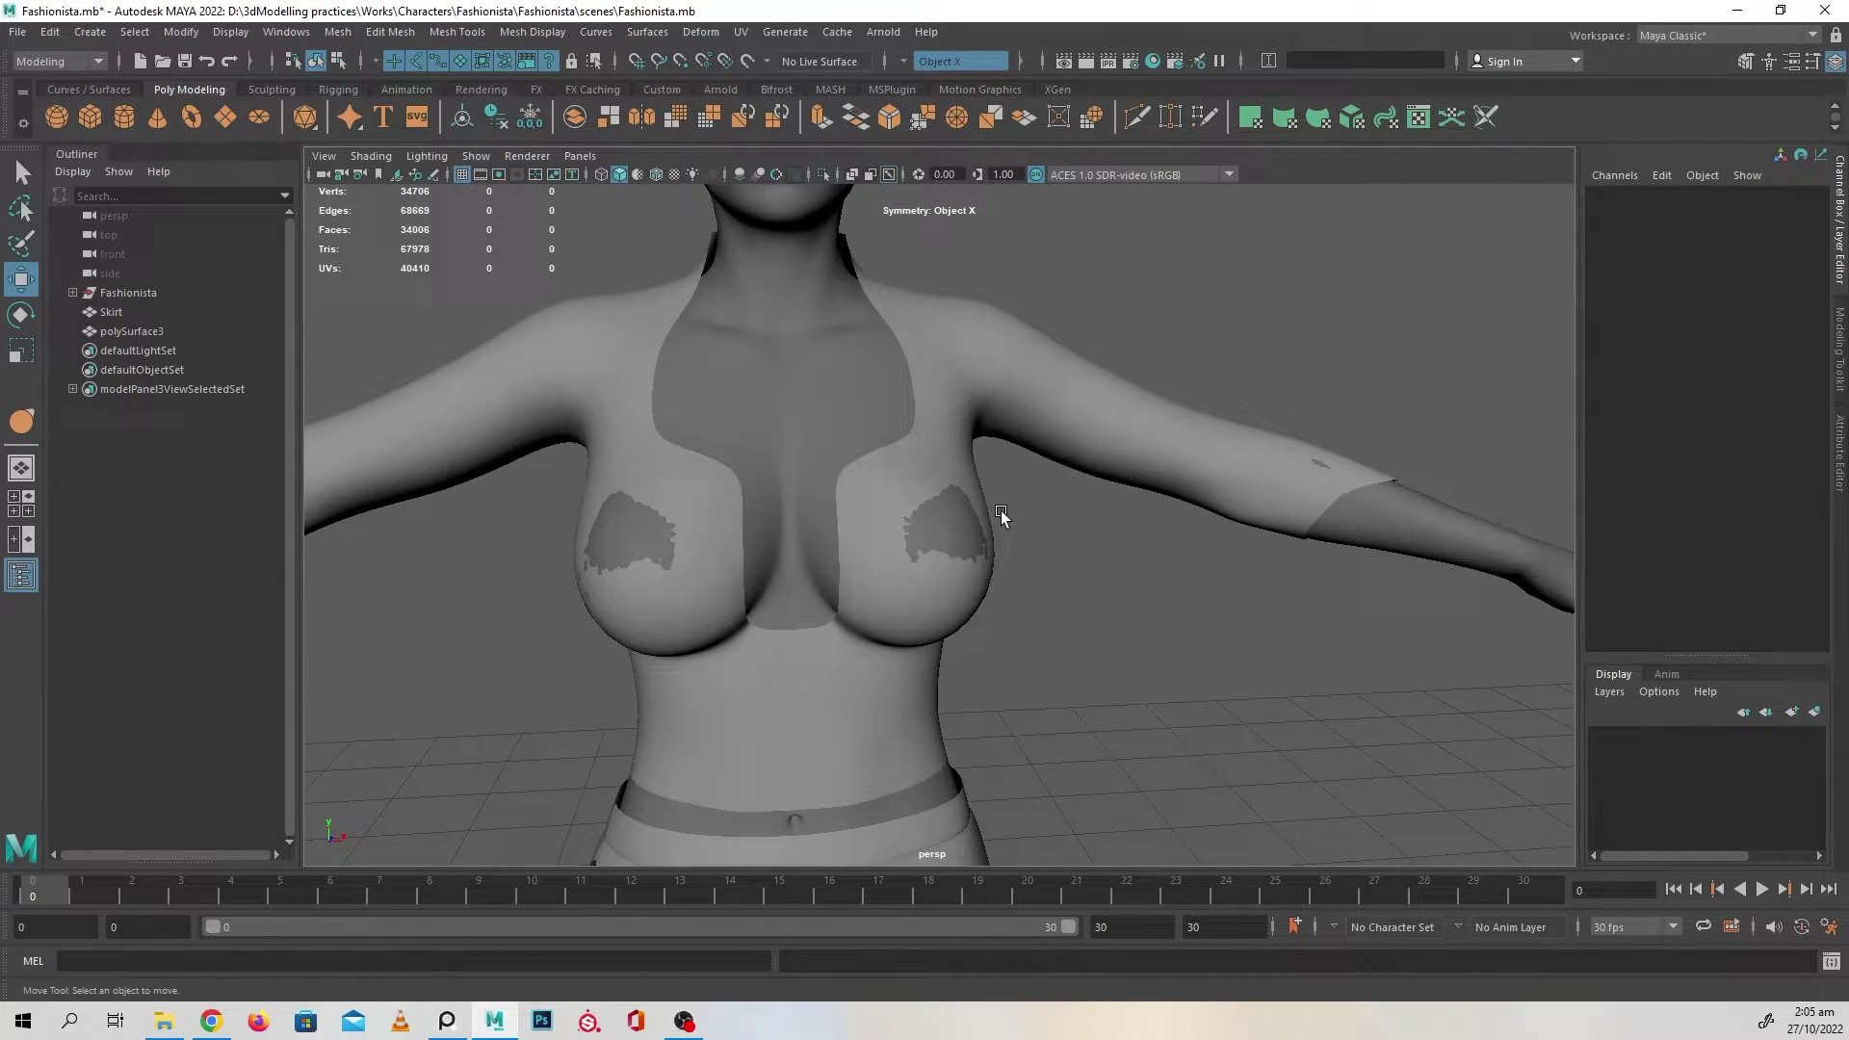
# - Undo the mesh smoothing, resize the grab brush and pull the bust of the top outward symmetrically to cover the exposed skin
pyautogui.click(943, 454)
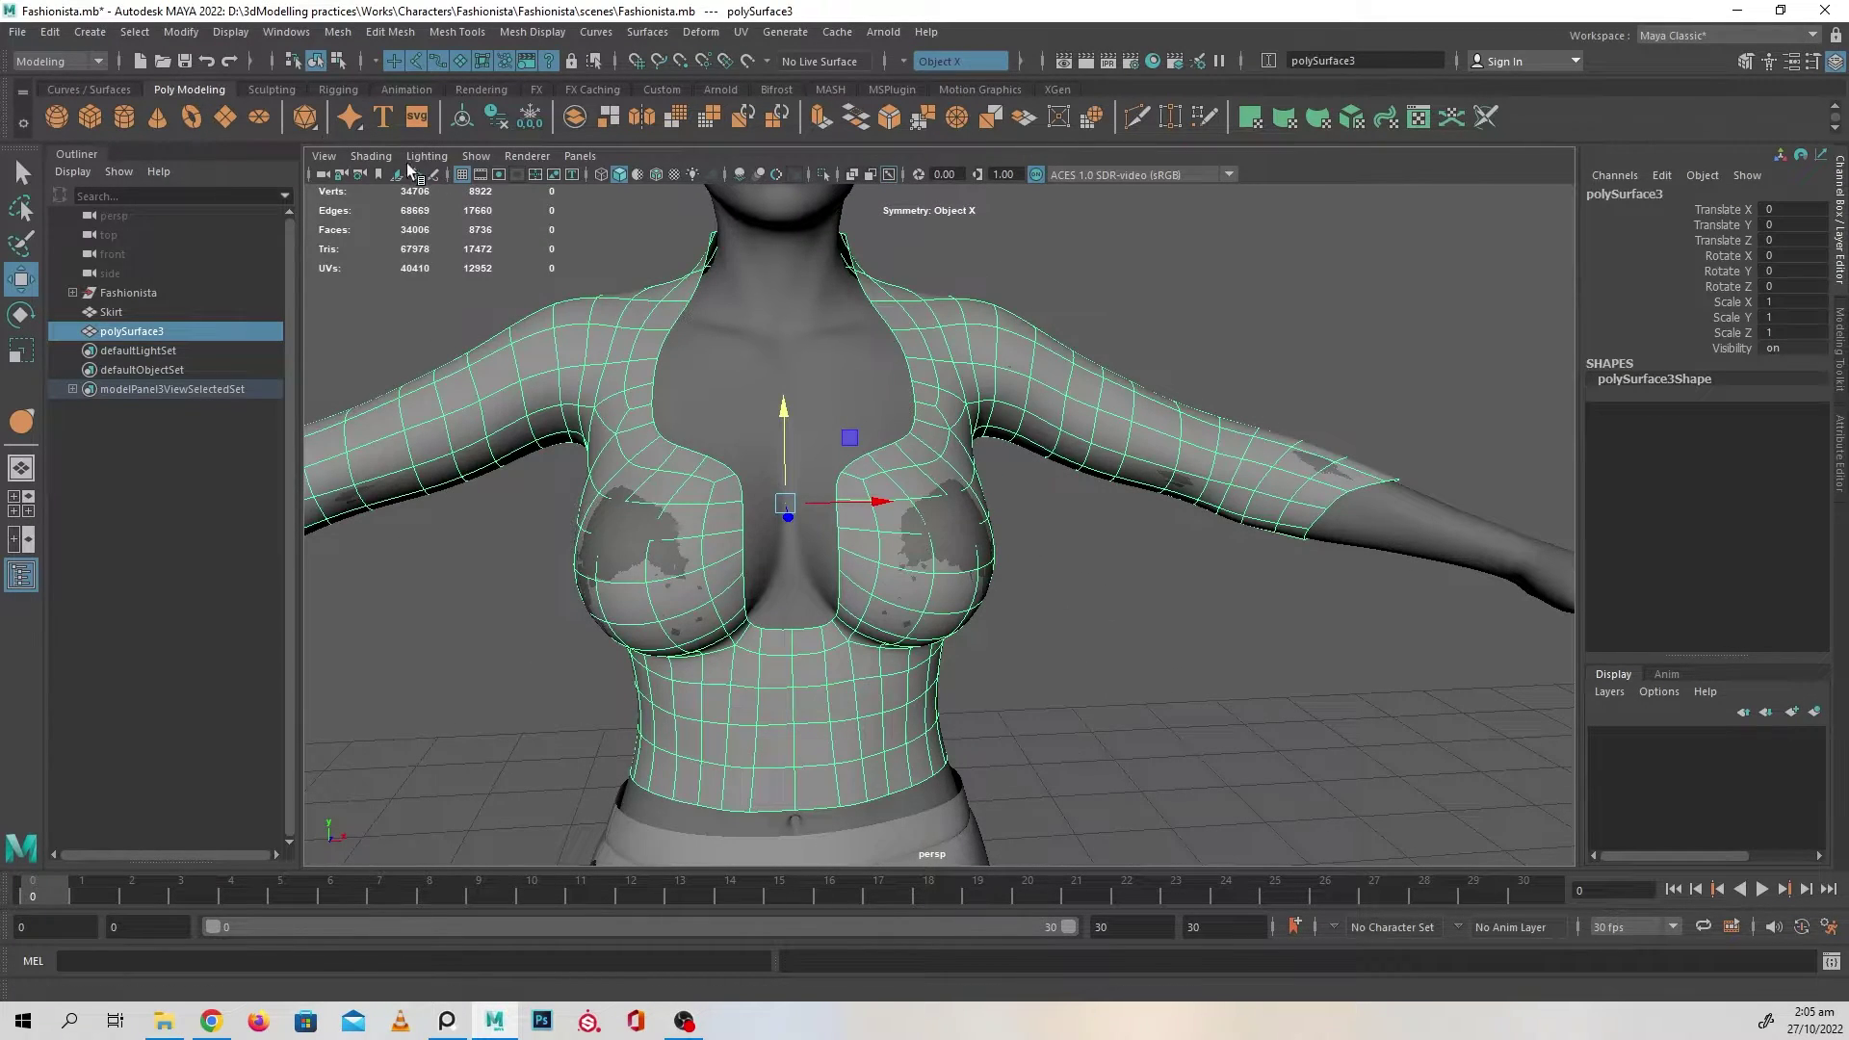
pyautogui.click(272, 89)
pyautogui.click(192, 116)
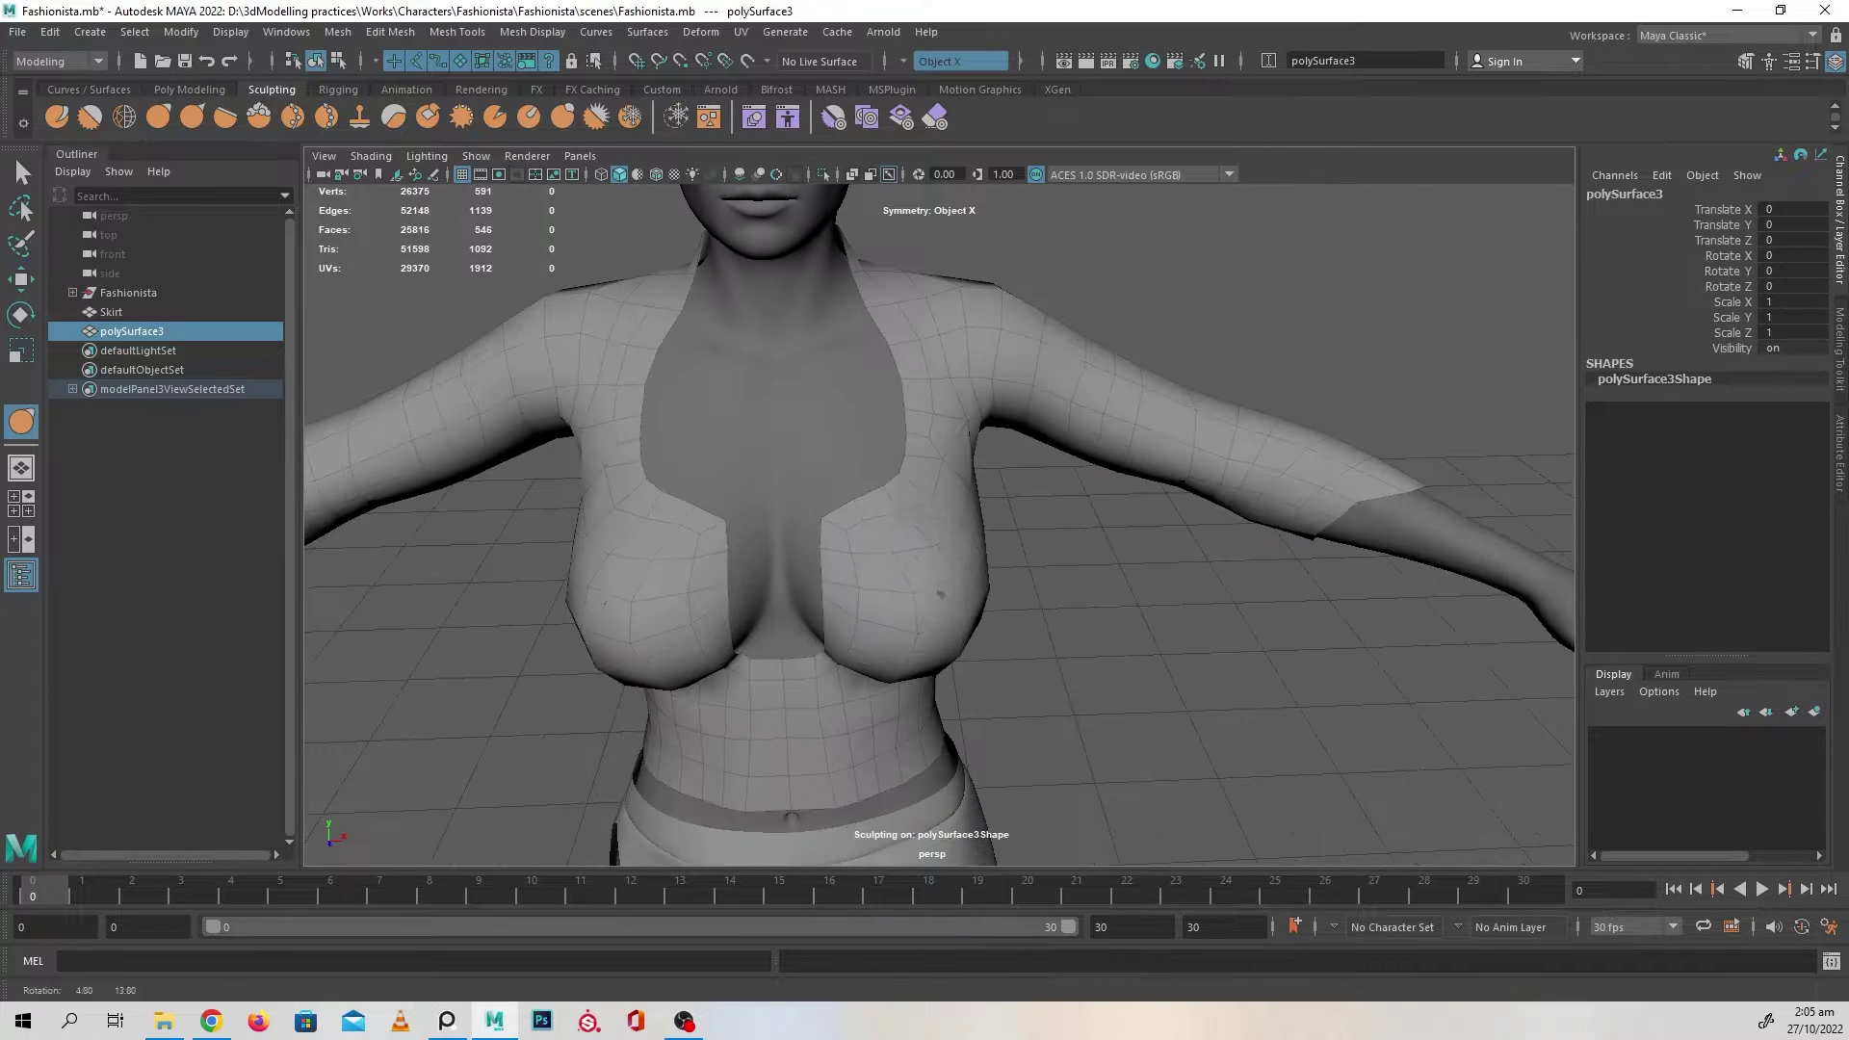
pyautogui.press('b')
pyautogui.moveTo(907, 595); pyautogui.dragTo(970, 594)
pyautogui.moveTo(971, 481)
pyautogui.keyDown('alt'); pyautogui.mouseDown()
pyautogui.moveTo(940, 640)
pyautogui.moveTo(966, 603)
pyautogui.moveTo(925, 548)
pyautogui.mouseUp(); pyautogui.keyUp('alt')
# - Resize the brush and grab the sleeves and their hems symmetrically to refine the fit from front, side and back
pyautogui.moveTo(966, 658)
pyautogui.keyDown('alt'); pyautogui.mouseDown()
pyautogui.moveTo(950, 578)
pyautogui.moveTo(932, 655)
pyautogui.moveTo(933, 628)
pyautogui.moveTo(968, 686)
pyautogui.moveTo(1079, 664)
pyautogui.moveTo(1208, 538)
pyautogui.mouseUp(); pyautogui.keyUp('alt')
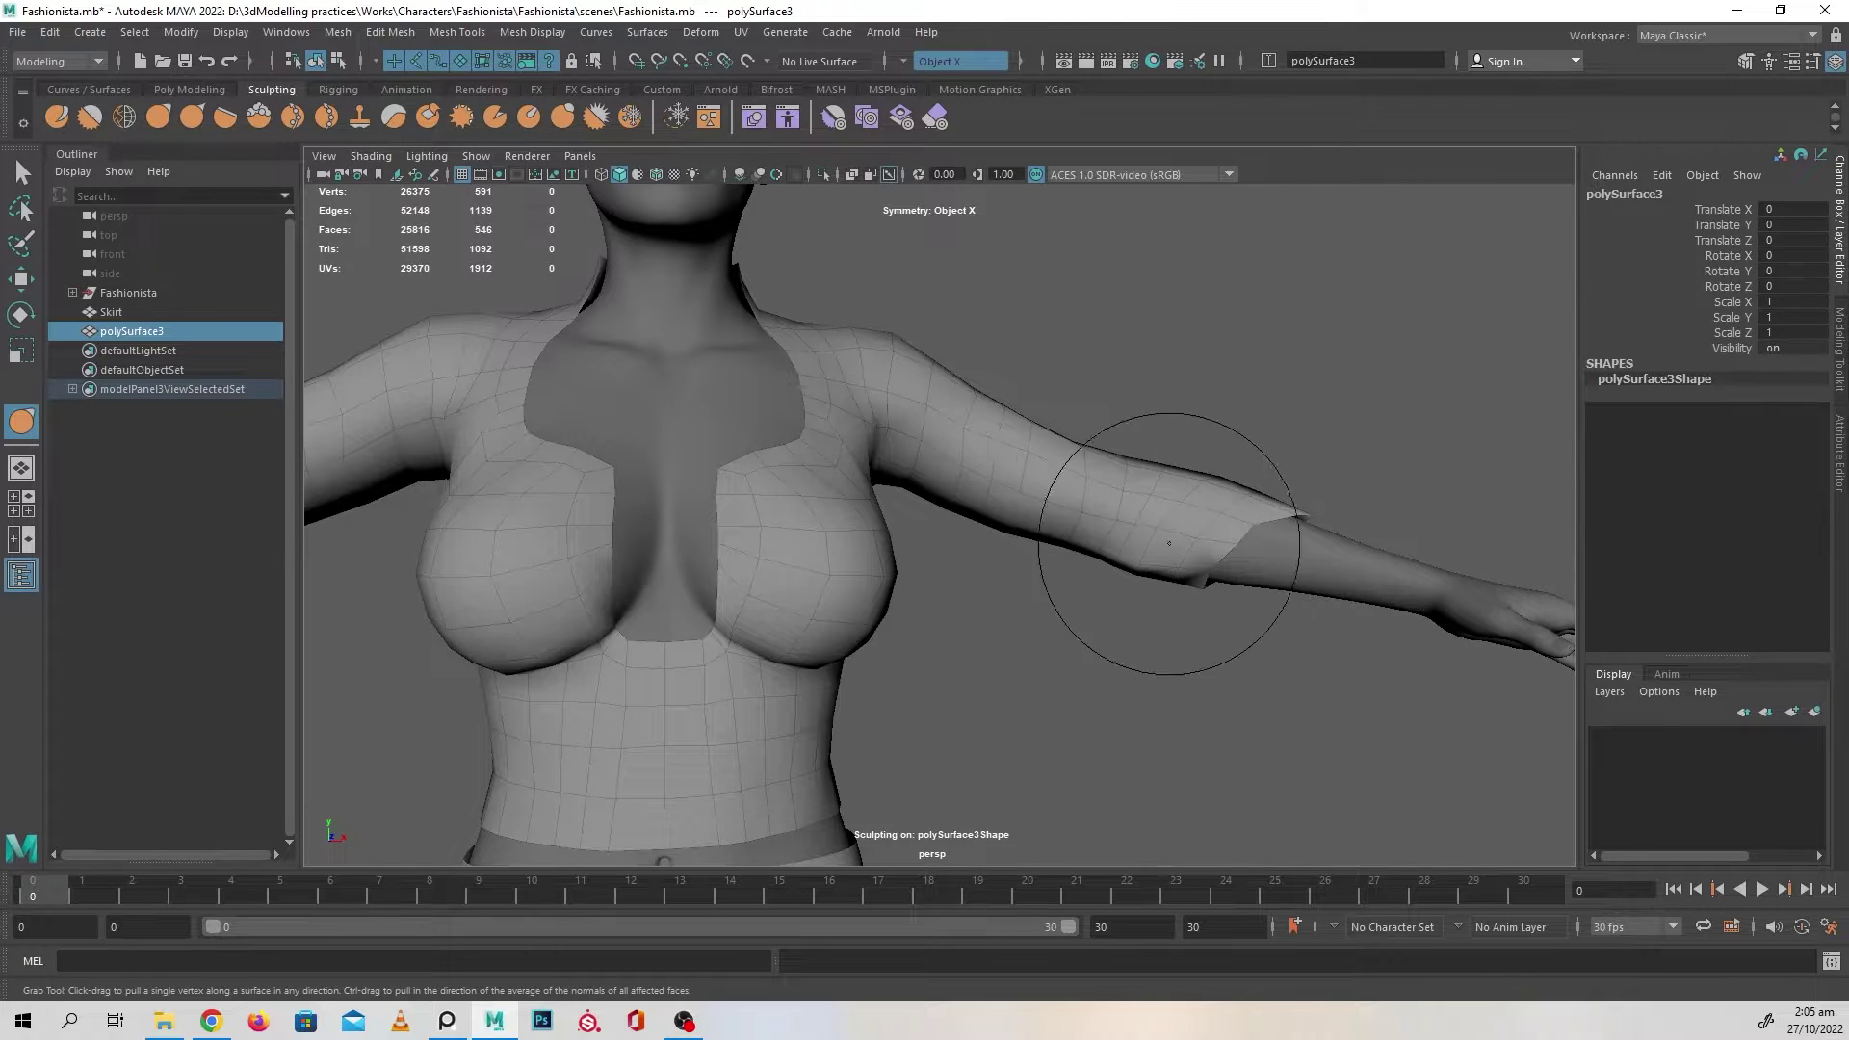
pyautogui.moveTo(1169, 543)
pyautogui.keyDown('alt'); pyautogui.mouseDown()
pyautogui.moveTo(1176, 557)
pyautogui.moveTo(1122, 575)
pyautogui.mouseUp(); pyautogui.keyUp('alt')
pyautogui.press('b')
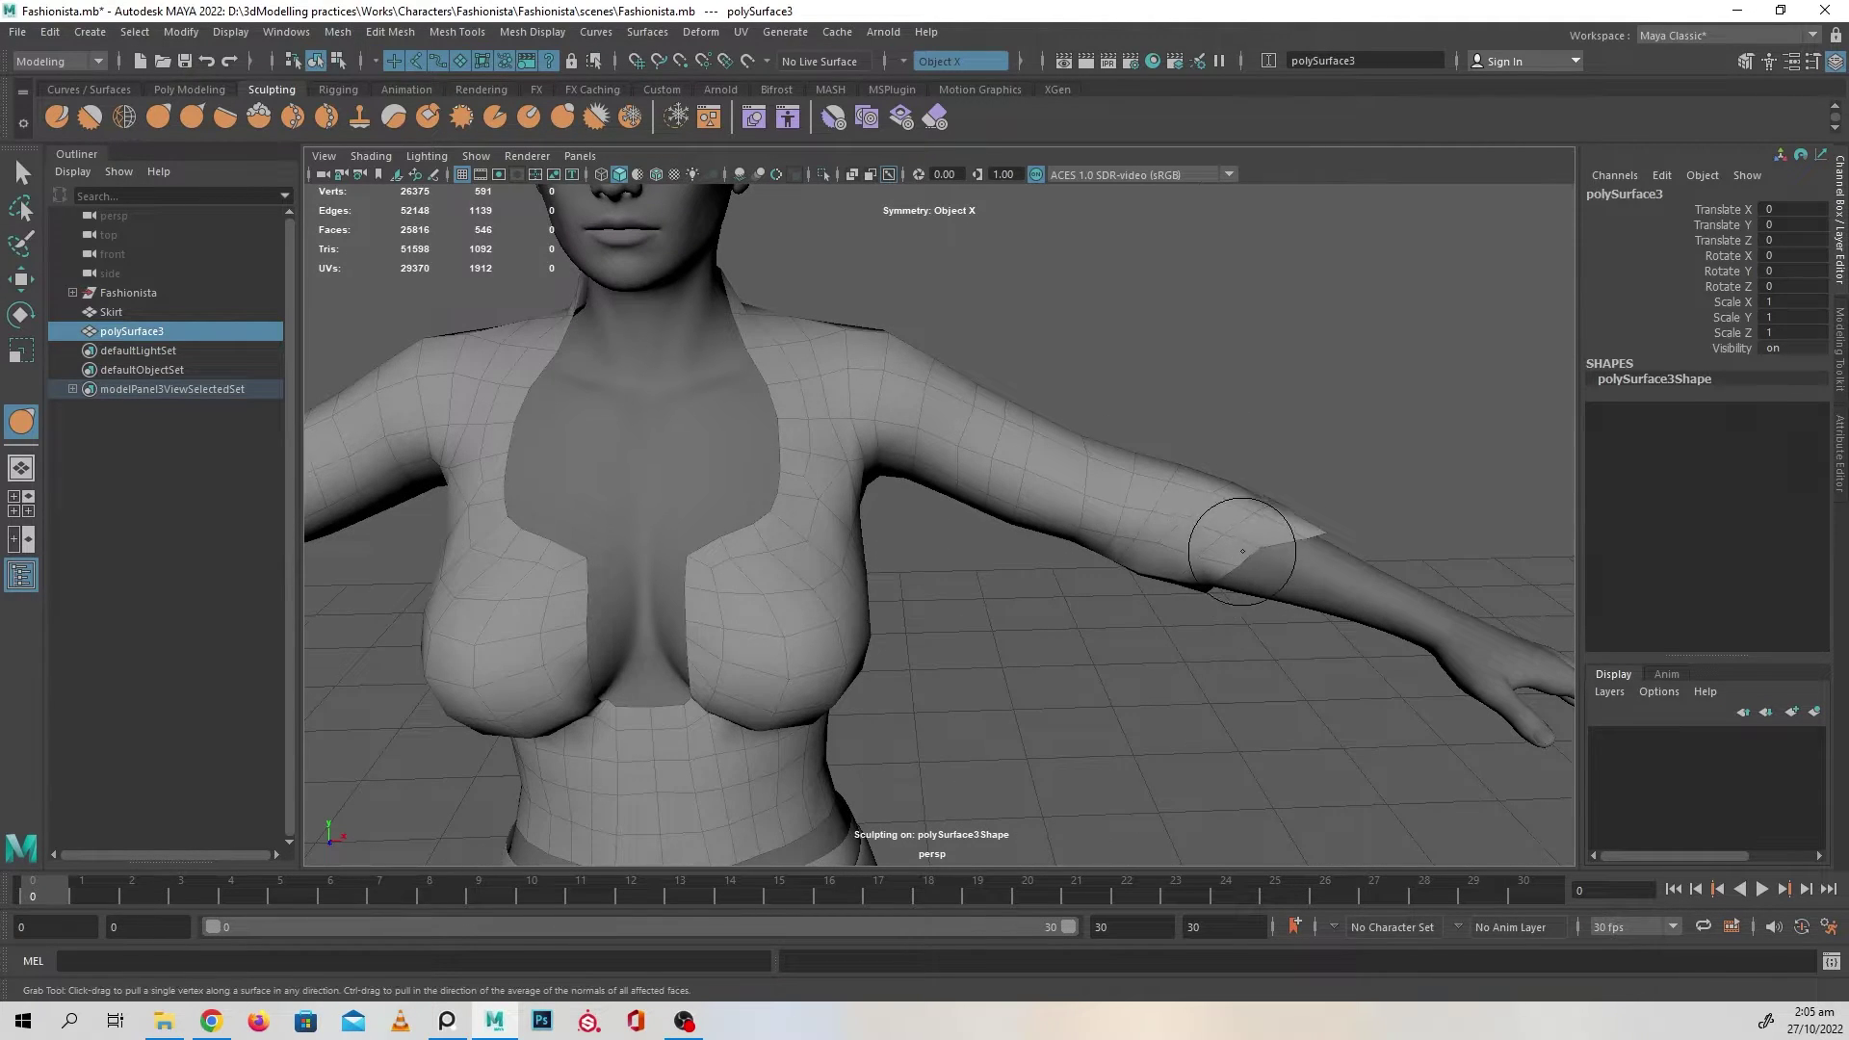
pyautogui.moveTo(1233, 600)
pyautogui.keyDown('alt'); pyautogui.mouseDown()
pyautogui.moveTo(1194, 569)
pyautogui.moveTo(1228, 499)
pyautogui.moveTo(1181, 566)
pyautogui.moveTo(1065, 541)
pyautogui.moveTo(1073, 507)
pyautogui.moveTo(979, 545)
pyautogui.mouseUp(); pyautogui.keyUp('alt')
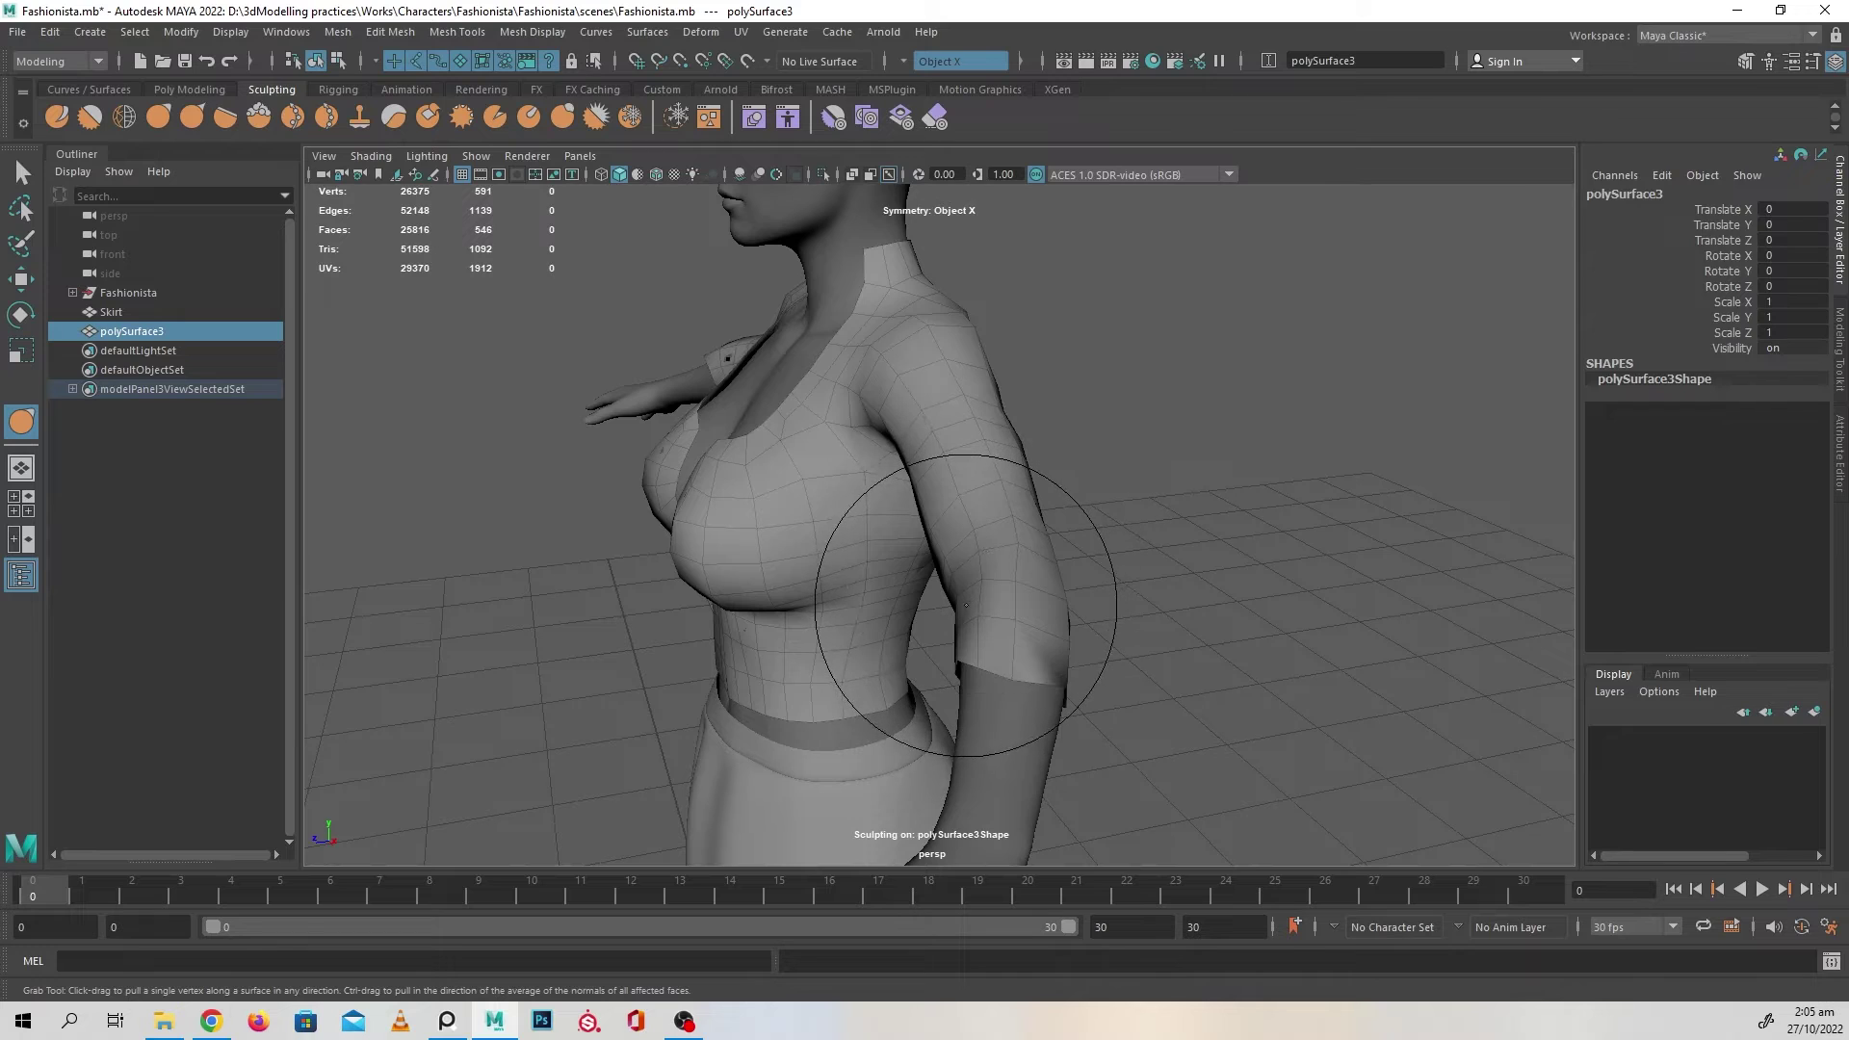
pyautogui.moveTo(960, 609)
pyautogui.keyDown('alt'); pyautogui.mouseDown()
pyautogui.moveTo(1021, 638)
pyautogui.moveTo(1027, 536)
pyautogui.moveTo(1058, 579)
pyautogui.moveTo(1045, 545)
pyautogui.mouseUp(); pyautogui.keyUp('alt')
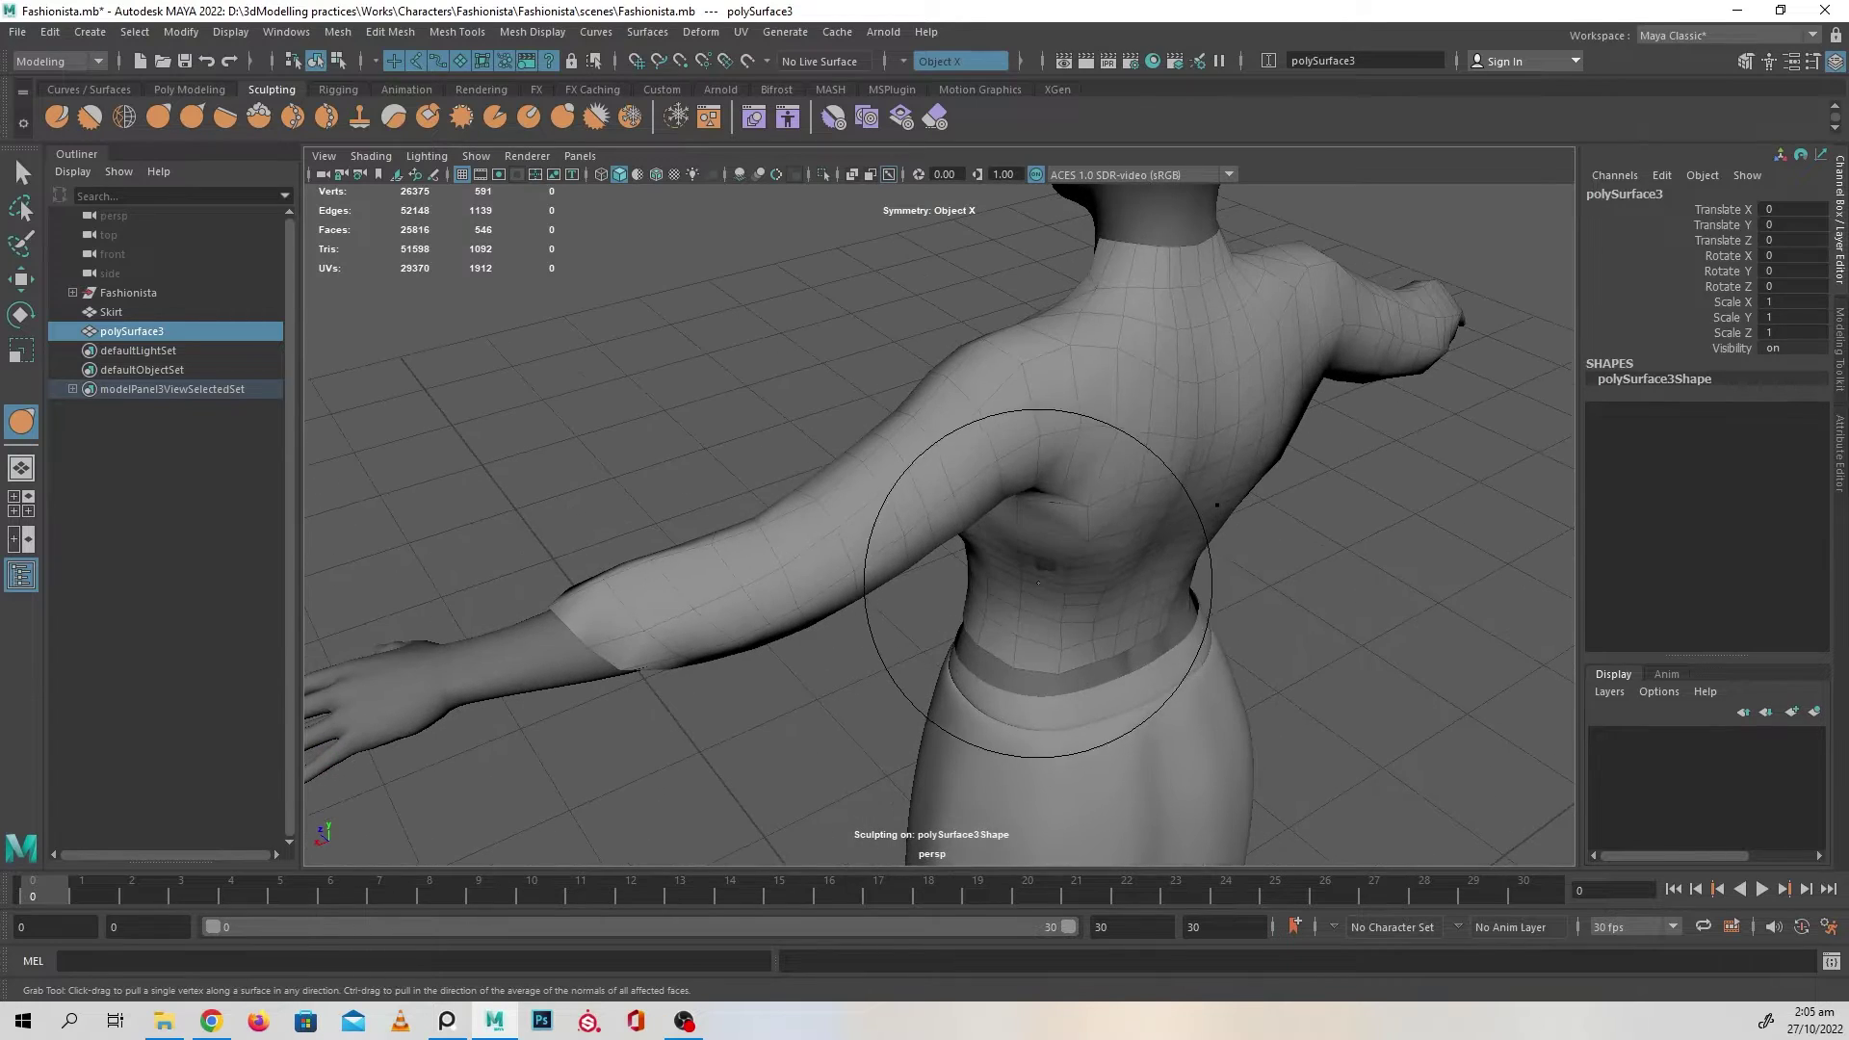
pyautogui.keyDown('alt'); pyautogui.moveTo(997, 646); pyautogui.dragTo(1027, 594); pyautogui.keyUp('alt')
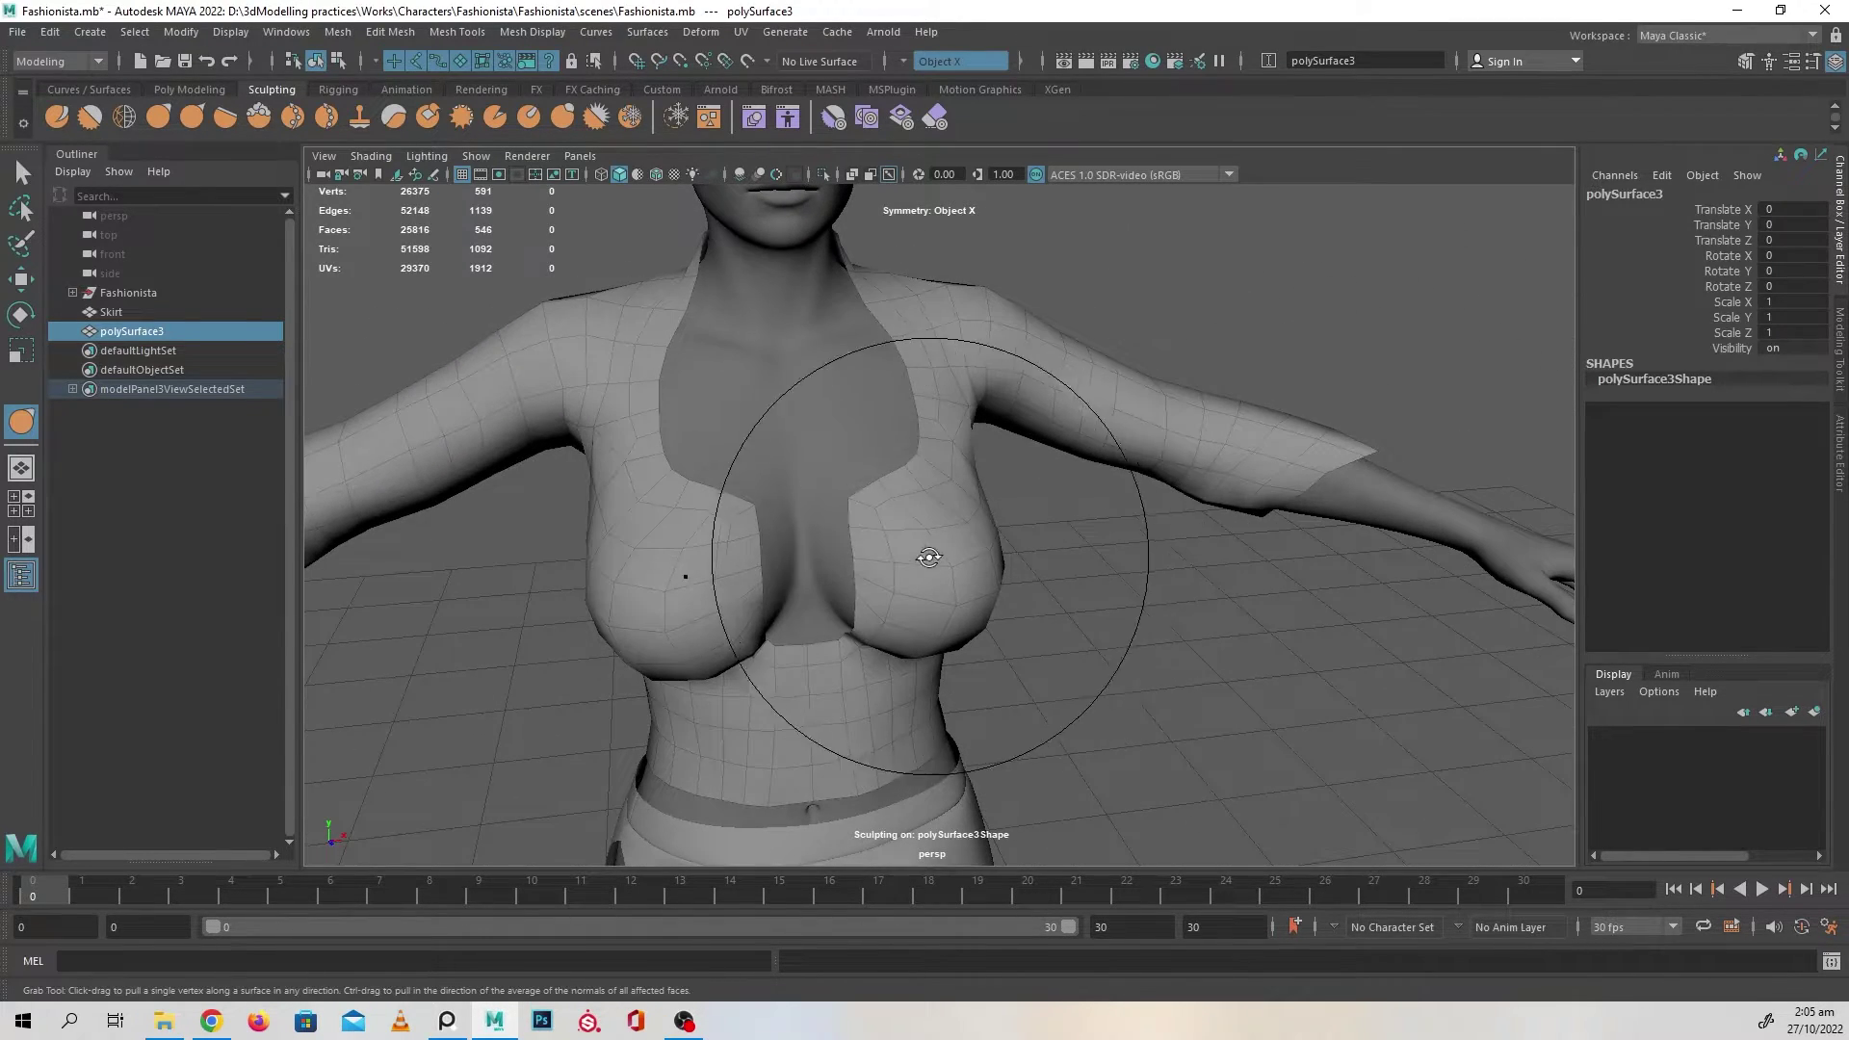
pyautogui.keyDown('alt'); pyautogui.moveTo(929, 556); pyautogui.dragTo(732, 578); pyautogui.keyUp('alt')
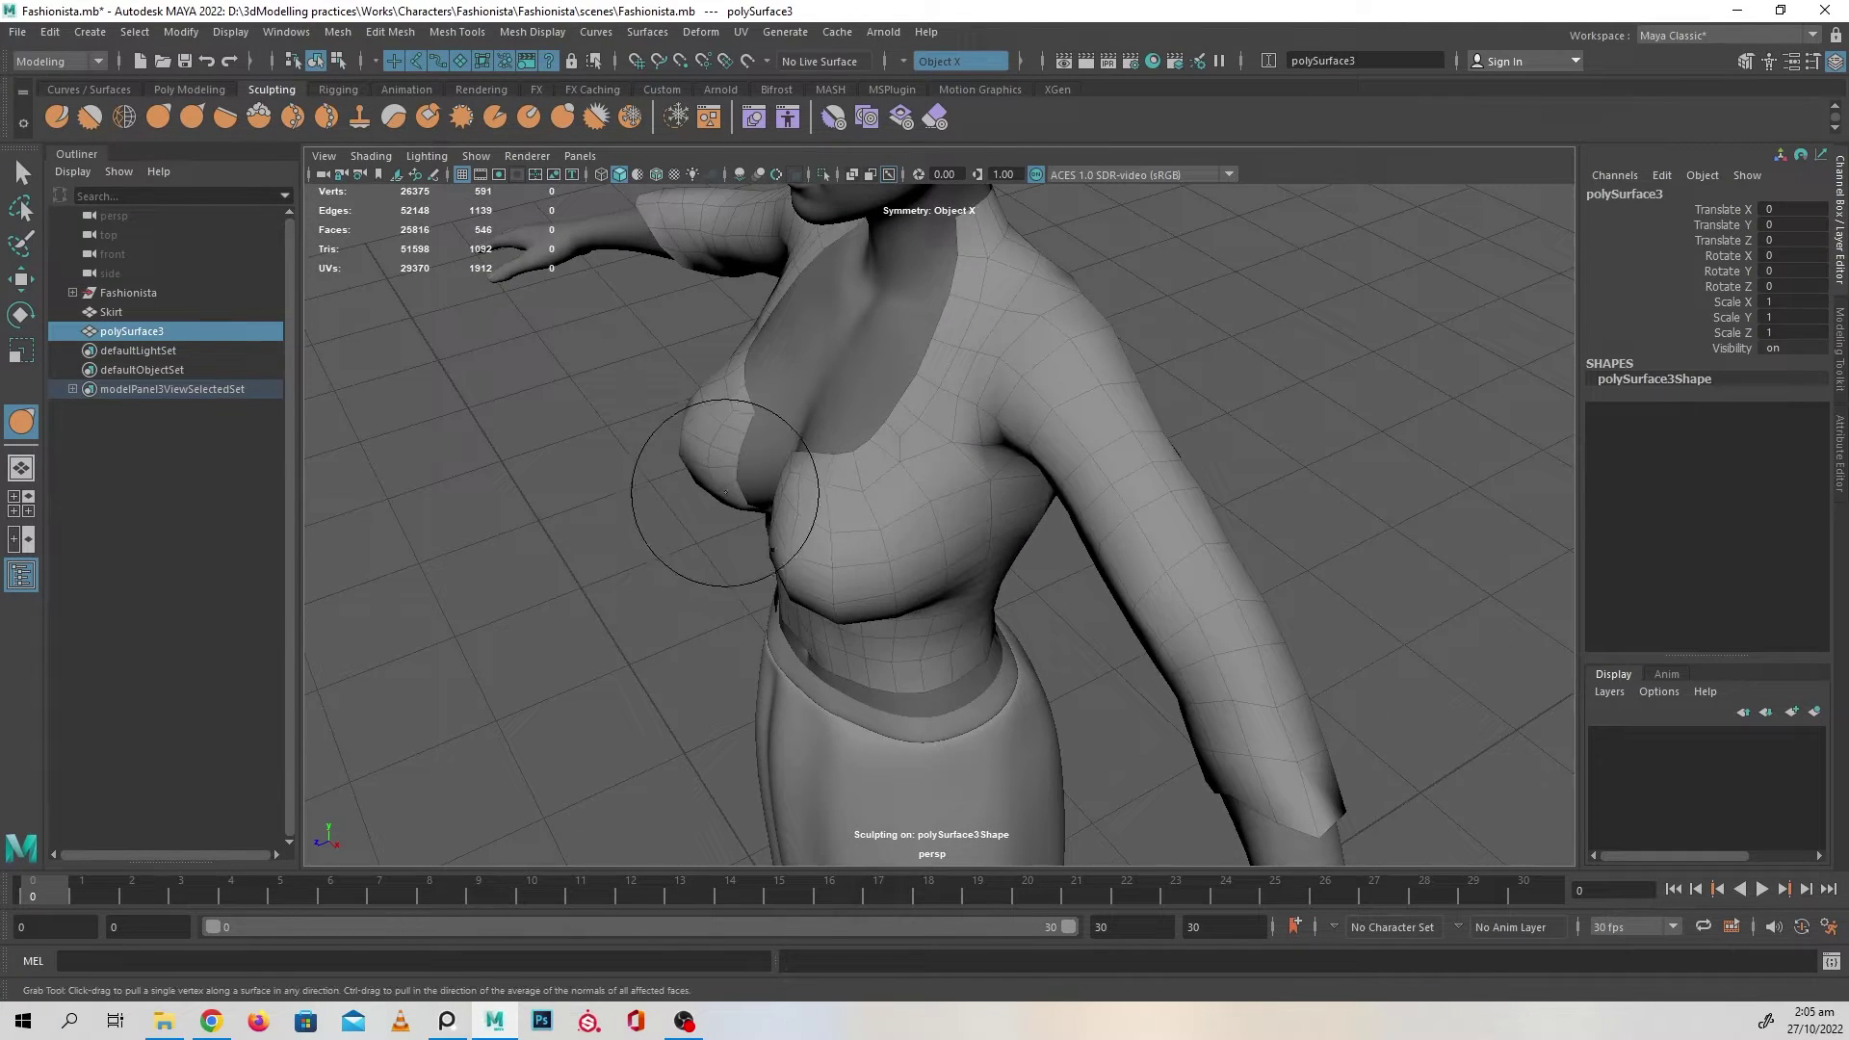
# - Grab the centre of the front opening's lower edge downward into a point, undoing the first attempt
pyautogui.keyDown('alt'); pyautogui.moveTo(820, 476); pyautogui.dragTo(983, 564); pyautogui.keyUp('alt')
pyautogui.keyDown('alt'); pyautogui.moveTo(982, 564); pyautogui.dragTo(1147, 648, button='right'); pyautogui.keyUp('alt')
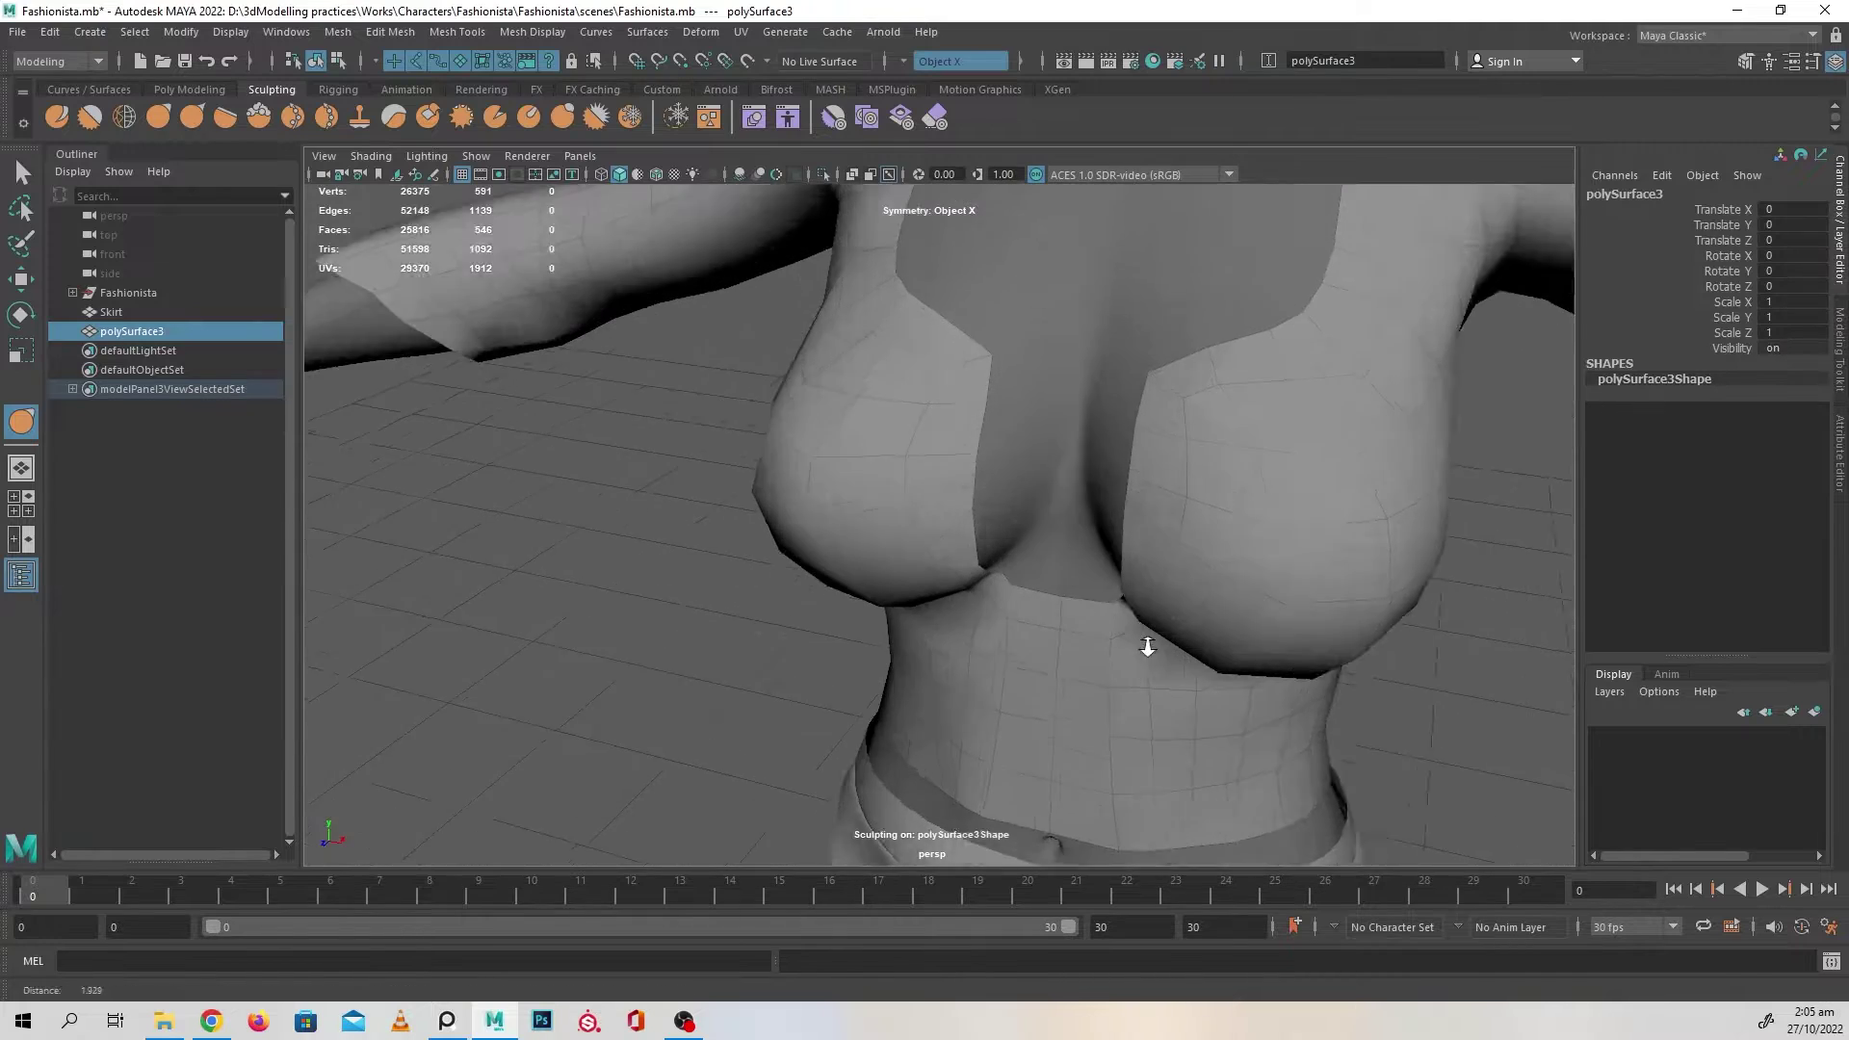
pyautogui.keyDown('alt'); pyautogui.moveTo(1147, 648); pyautogui.dragTo(1044, 507); pyautogui.keyUp('alt')
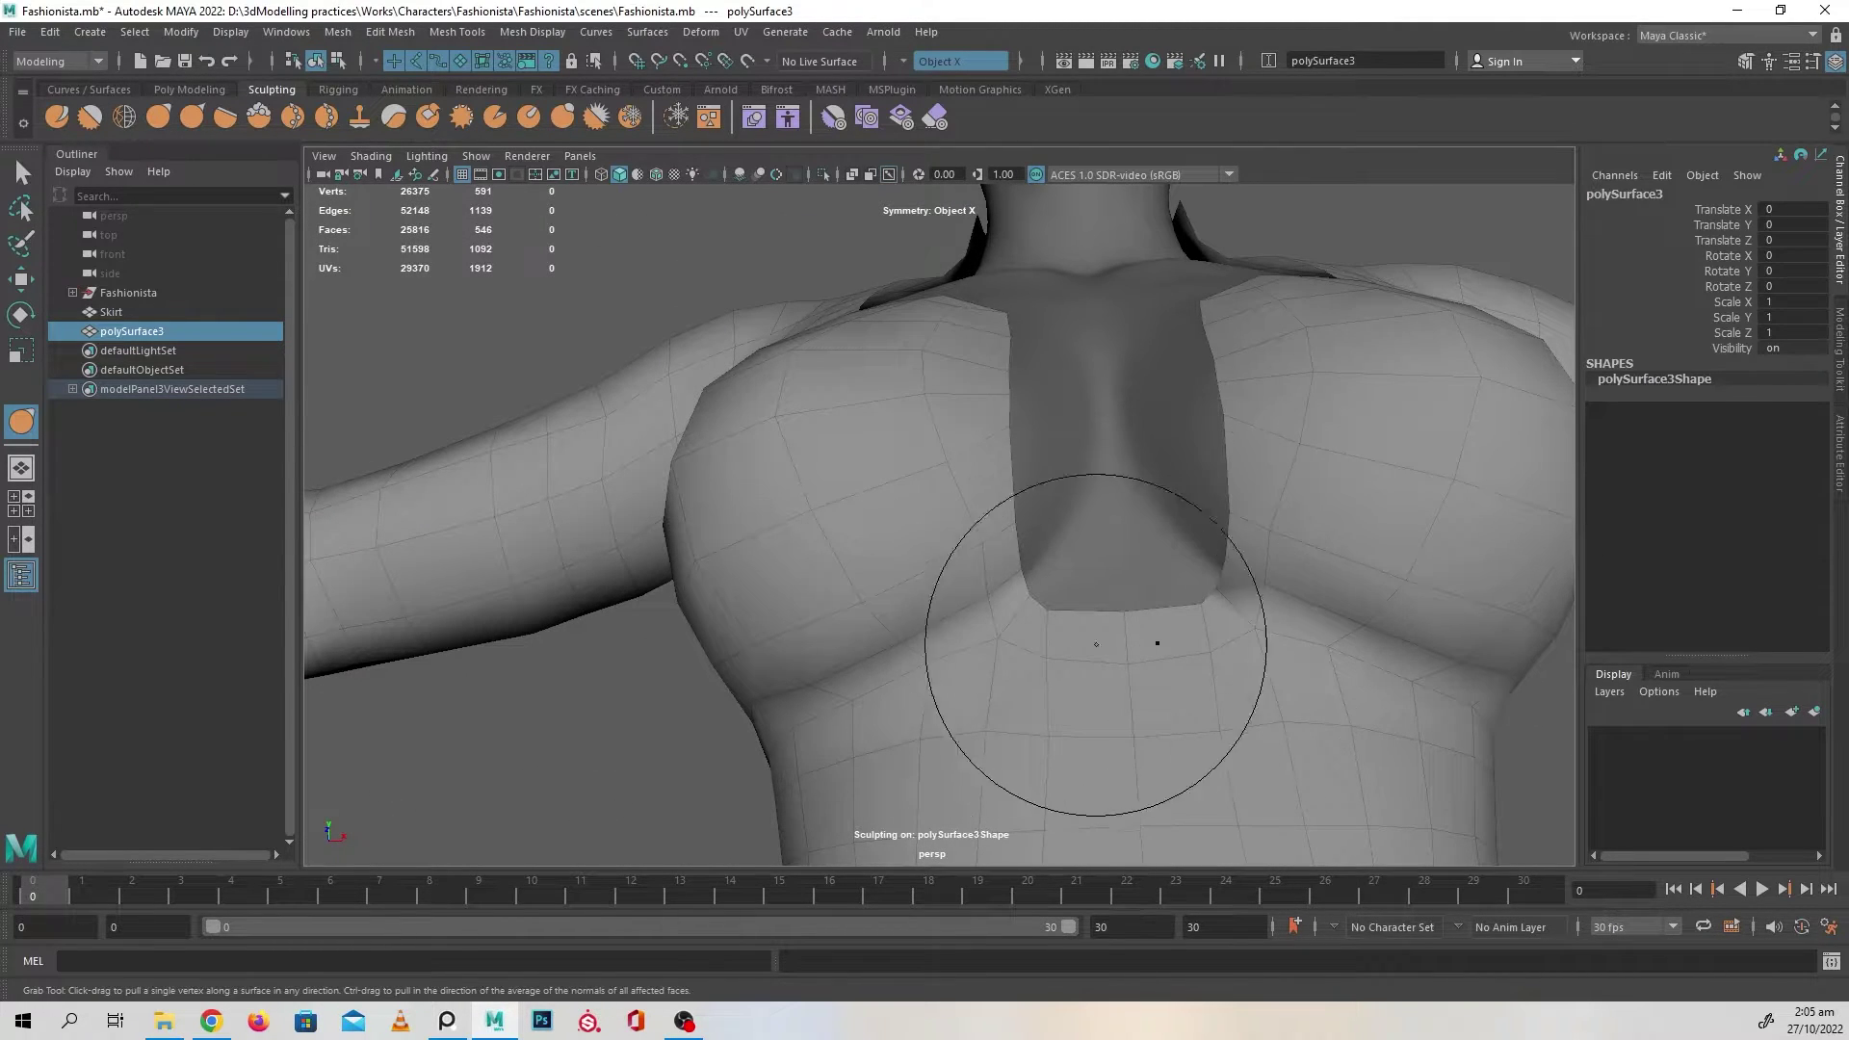
pyautogui.moveTo(1112, 621); pyautogui.dragTo(1148, 718)
pyautogui.hotkey('ctrl', 'z')
pyautogui.keyDown('alt'); pyautogui.moveTo(1118, 640); pyautogui.dragTo(1115, 660); pyautogui.keyUp('alt')
pyautogui.moveTo(1110, 585); pyautogui.dragTo(1108, 605)
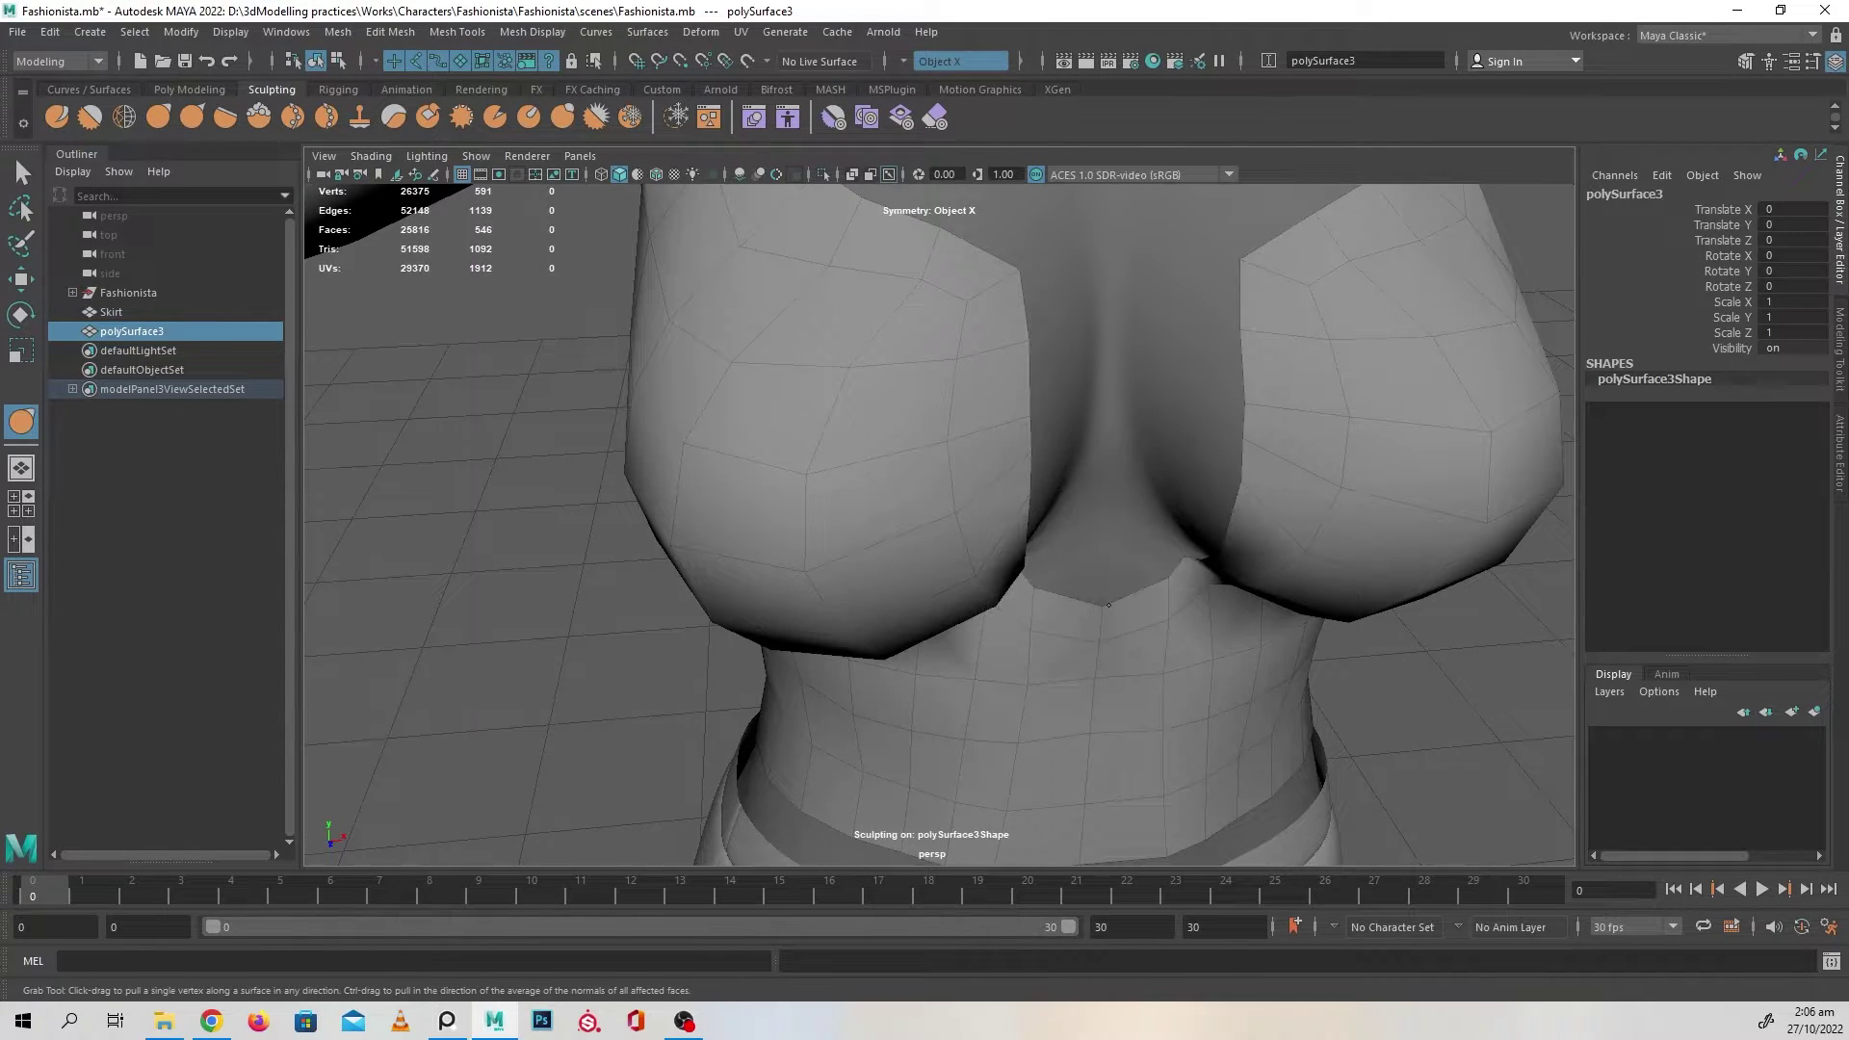
pyautogui.moveTo(1169, 659)
pyautogui.keyDown('alt'); pyautogui.mouseDown()
pyautogui.moveTo(1230, 594)
pyautogui.moveTo(1156, 624)
pyautogui.moveTo(1153, 686)
pyautogui.moveTo(999, 710)
pyautogui.moveTo(994, 638)
pyautogui.moveTo(1066, 561)
pyautogui.moveTo(1011, 694)
pyautogui.mouseUp(); pyautogui.keyUp('alt')
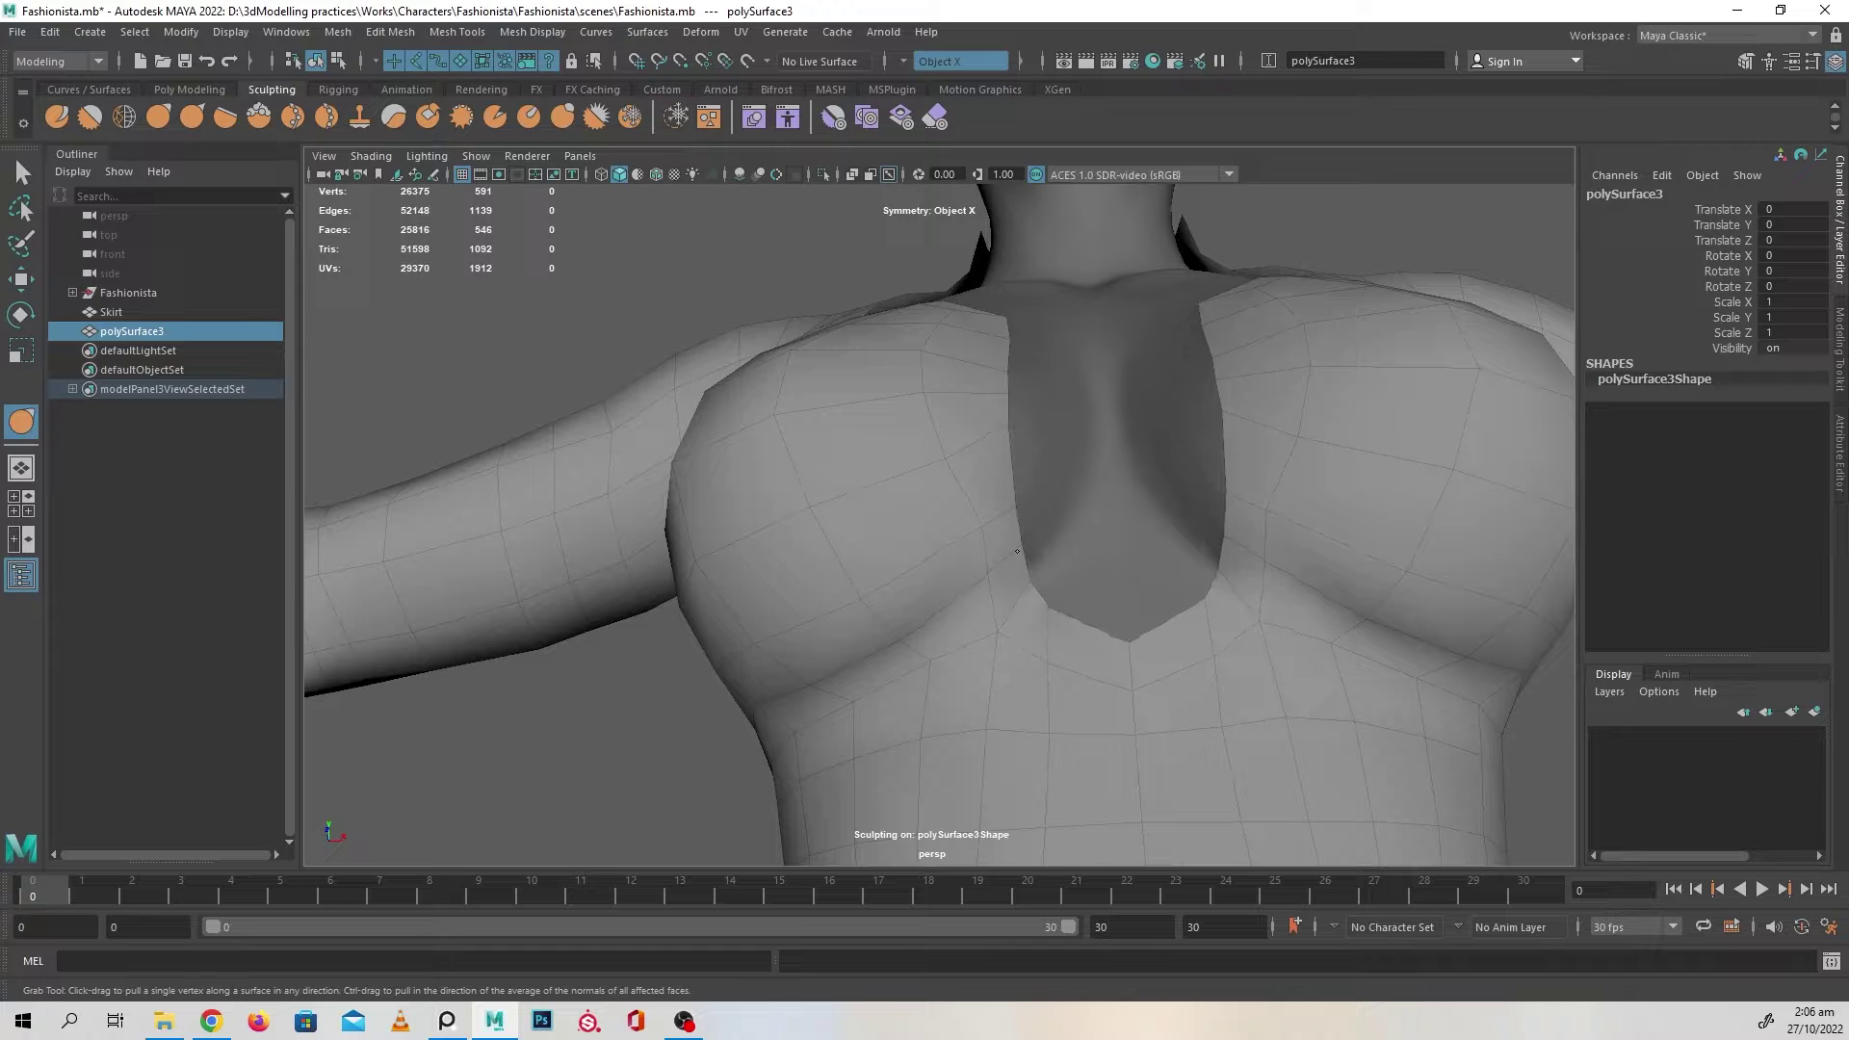
# - Adjust the lower corners of the front opening symmetrically with the grab brush and vertex moves, then return to object mode
pyautogui.moveTo(1034, 596)
pyautogui.mouseDown()
pyautogui.moveTo(1059, 665)
pyautogui.moveTo(1048, 608)
pyautogui.mouseUp()
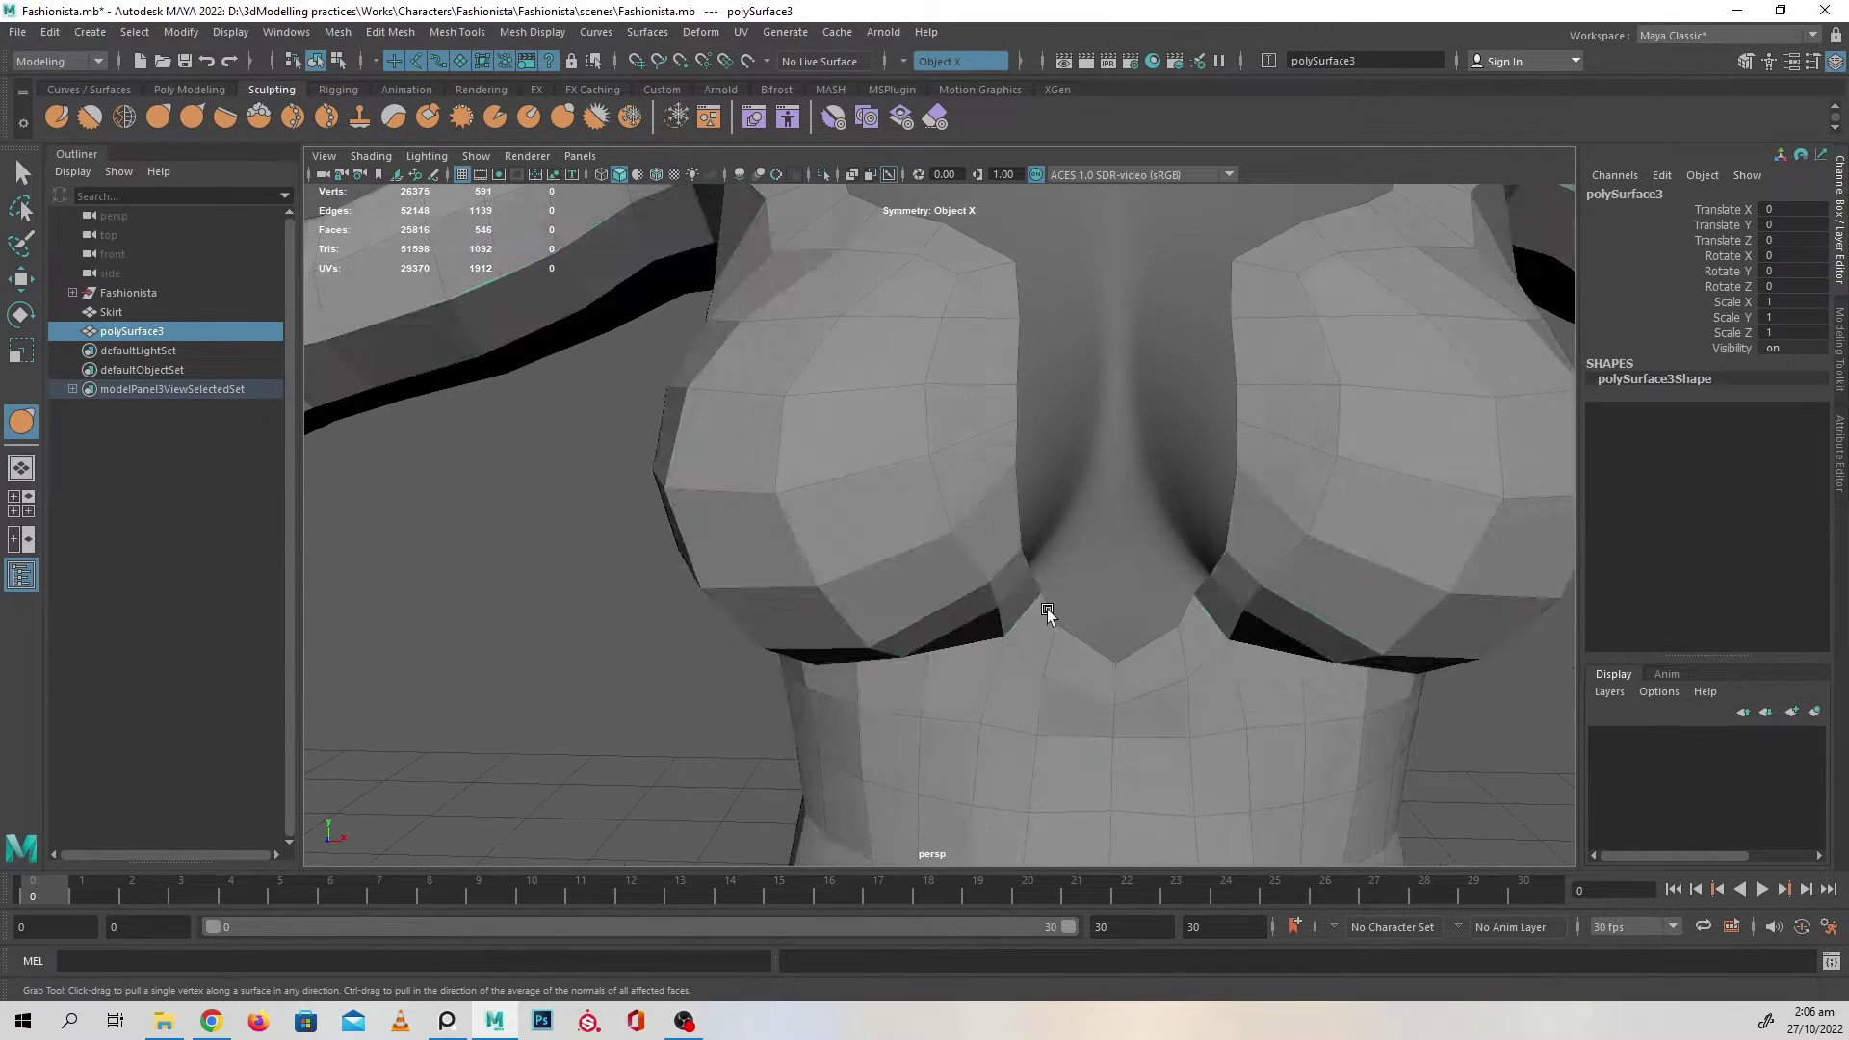
pyautogui.press('w')
pyautogui.moveTo(1038, 489); pyautogui.dragTo(963, 466, button='right')
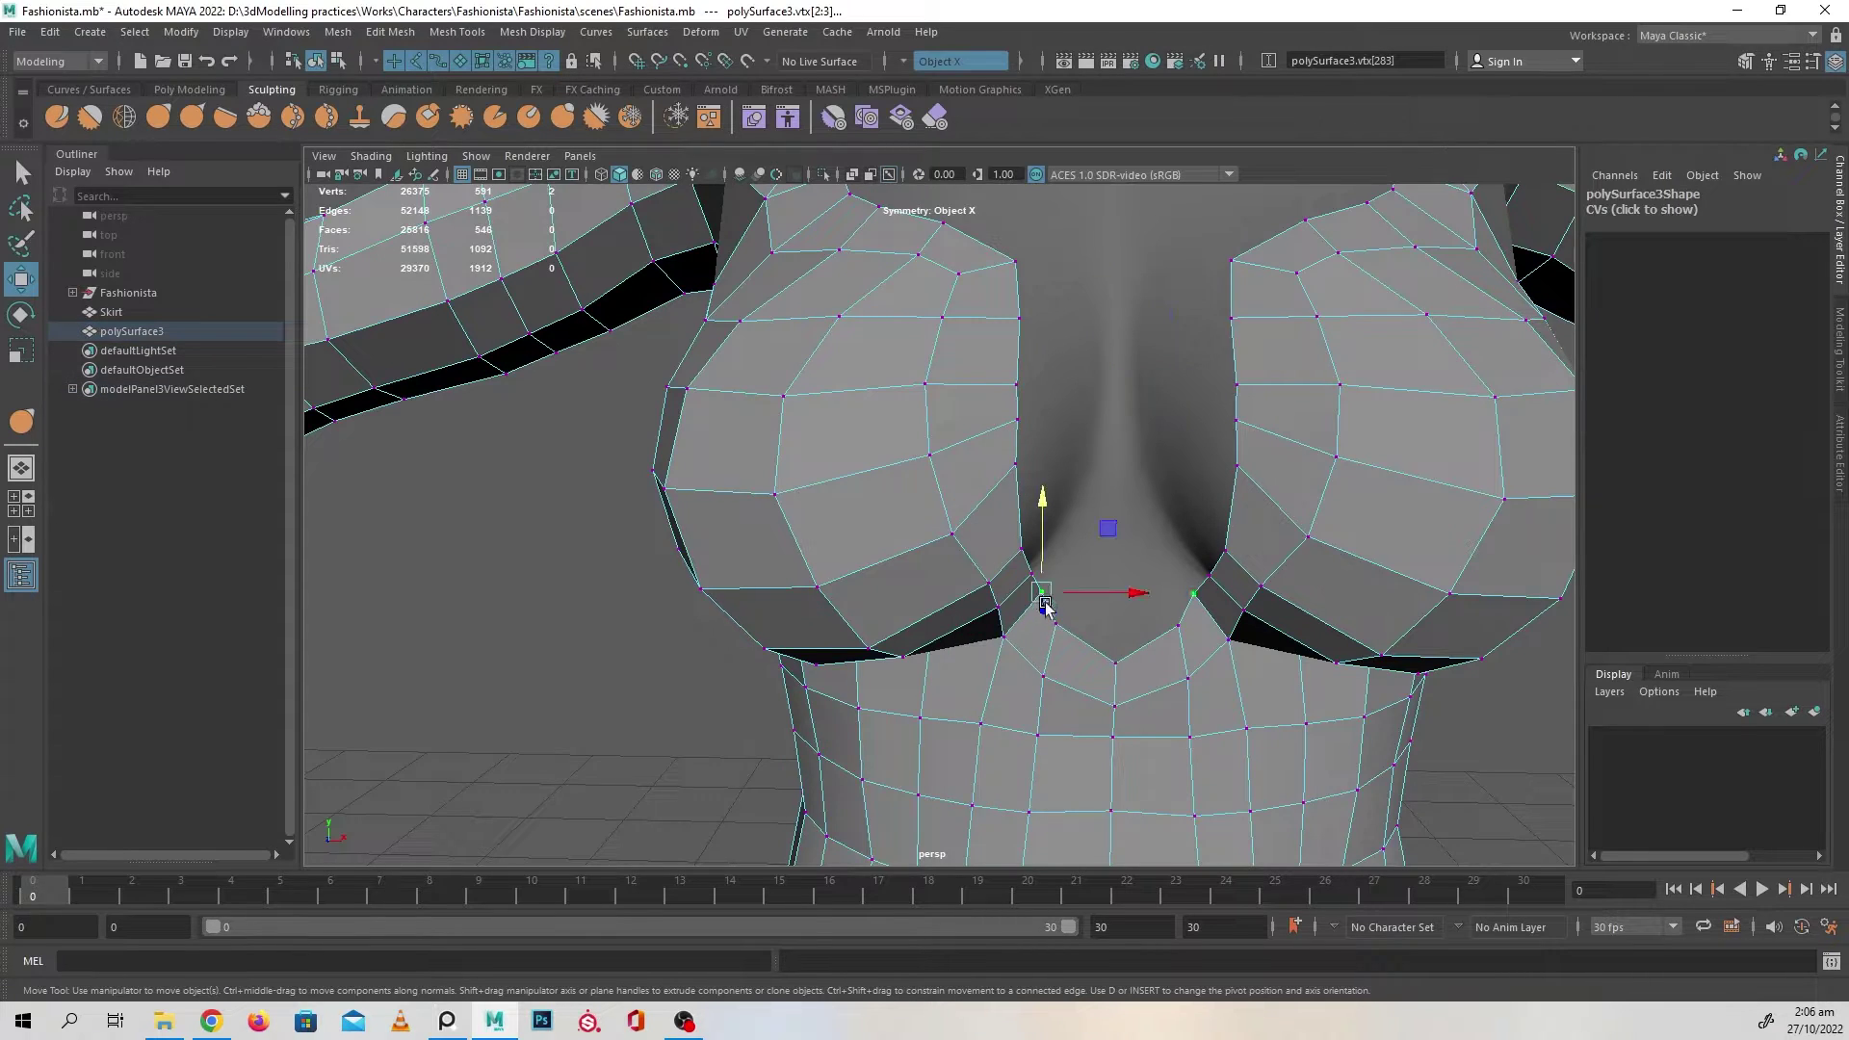
pyautogui.keyDown('alt'); pyautogui.moveTo(1046, 604); pyautogui.dragTo(1305, 487); pyautogui.keyUp('alt')
pyautogui.press('b')
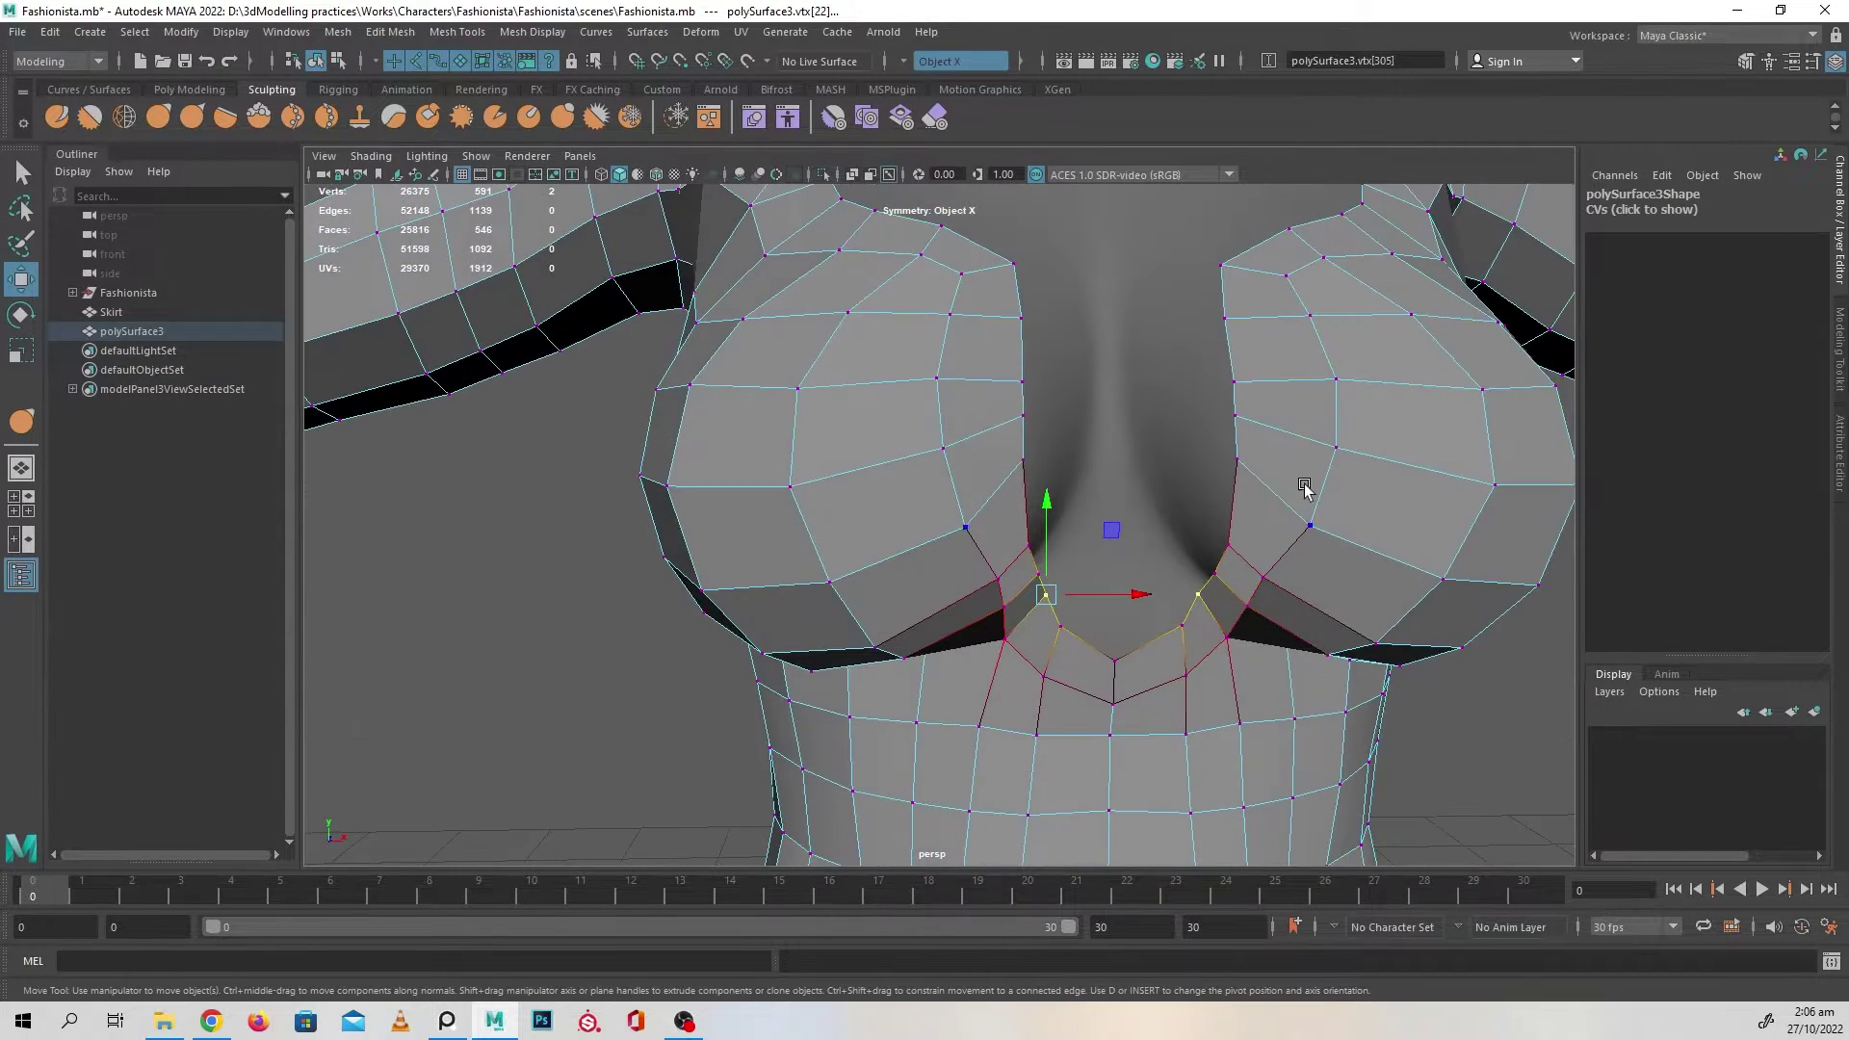
pyautogui.rightClick(1332, 413)
pyautogui.click(1424, 383)
pyautogui.keyDown('alt'); pyautogui.moveTo(1407, 404); pyautogui.dragTo(1219, 472); pyautogui.keyUp('alt')
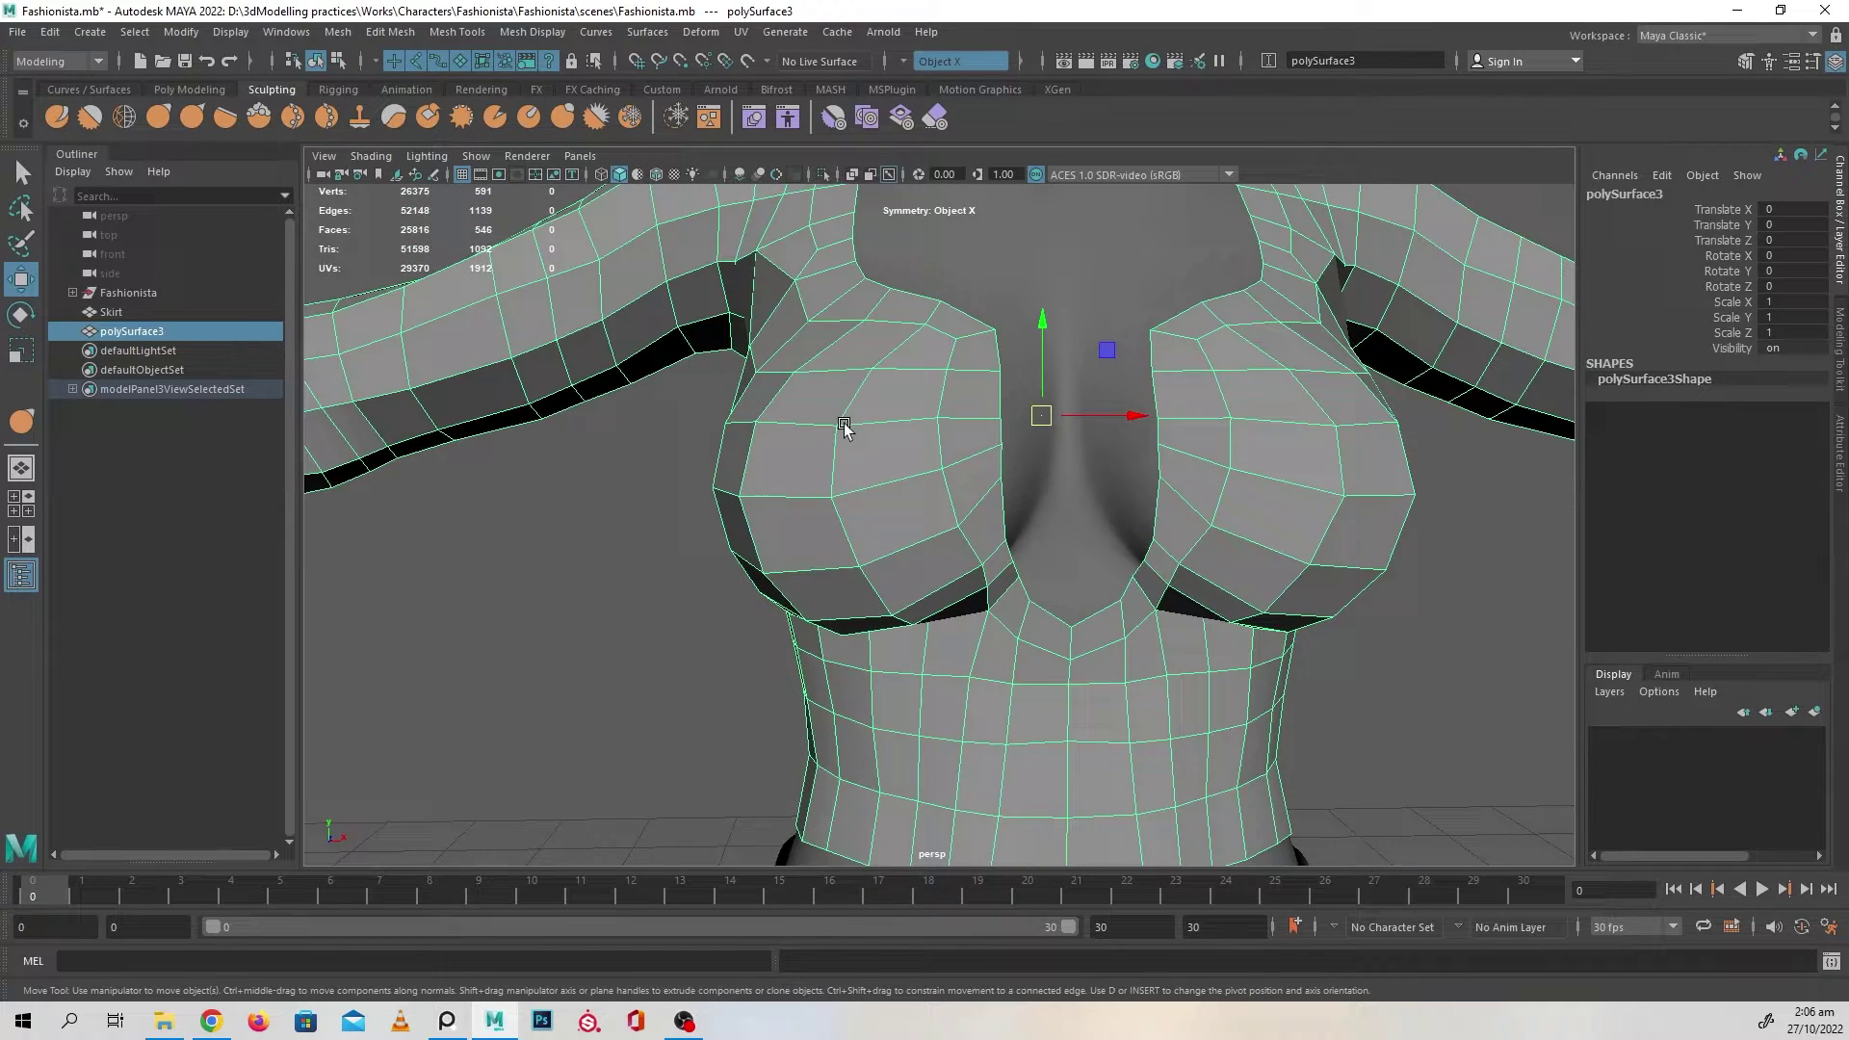
# - Select the top in object mode and apply Soften Edge to the whole mesh
pyautogui.click(1412, 731)
pyautogui.keyDown('alt'); pyautogui.moveTo(1412, 732); pyautogui.dragTo(1130, 657, button='right'); pyautogui.keyUp('alt')
pyautogui.moveTo(1130, 657)
pyautogui.keyDown('alt'); pyautogui.mouseDown()
pyautogui.moveTo(963, 645)
pyautogui.moveTo(1108, 655)
pyautogui.mouseUp(); pyautogui.keyUp('alt')
pyautogui.click(1080, 646)
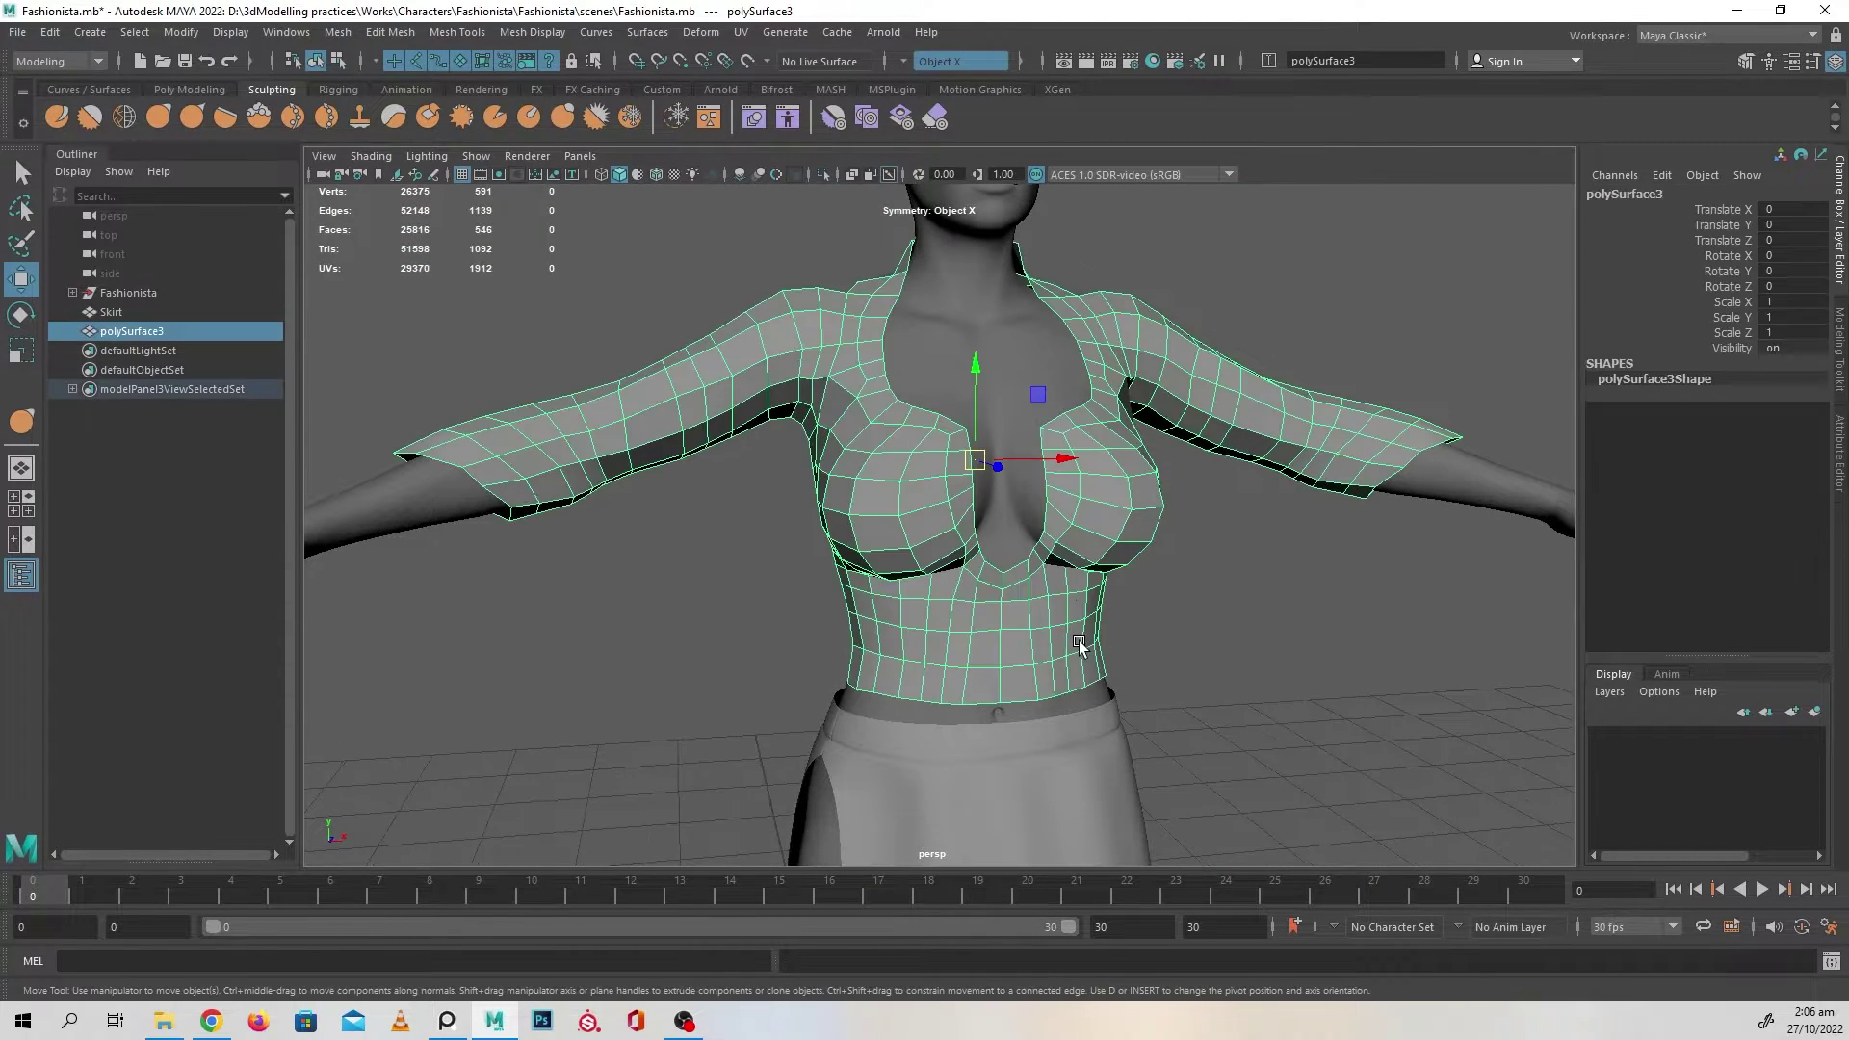
pyautogui.click(192, 91)
pyautogui.click(609, 309)
pyautogui.scroll(-4, 611, 330)
pyautogui.keyDown('alt'); pyautogui.moveTo(734, 424); pyautogui.dragTo(655, 429); pyautogui.keyUp('alt')
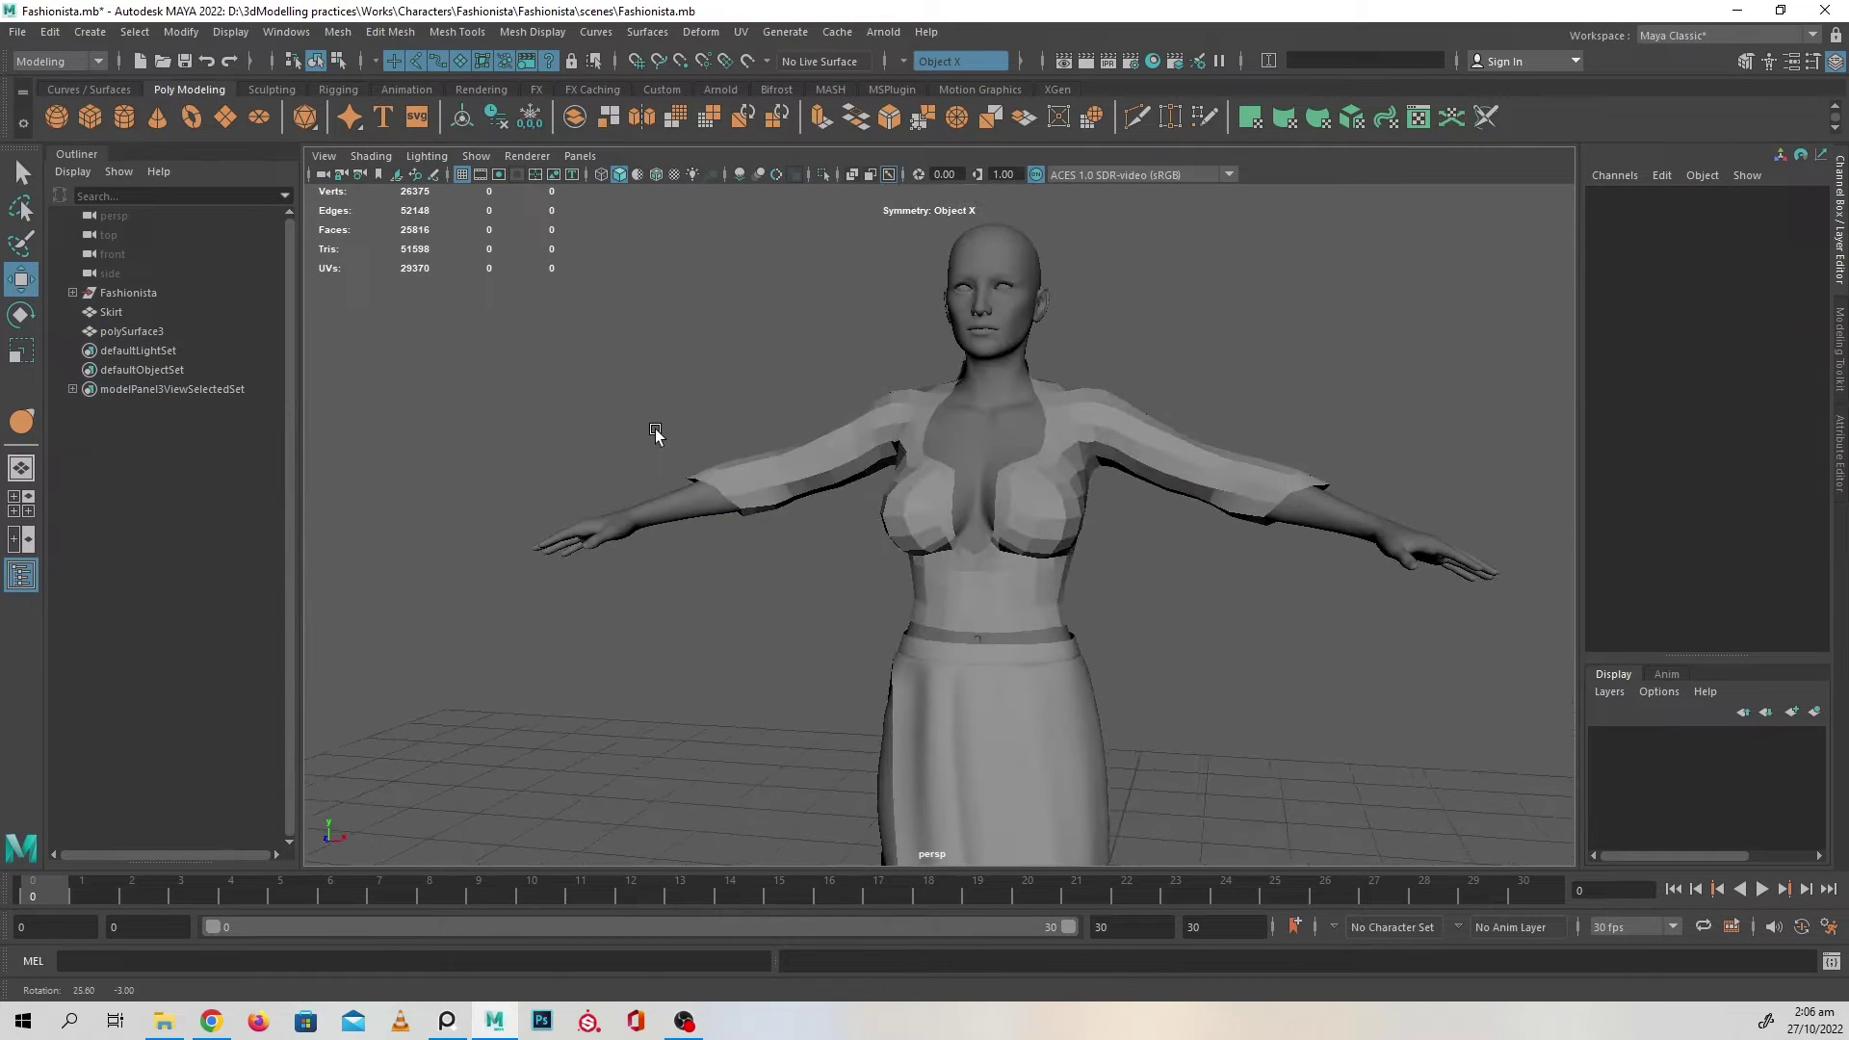
pyautogui.scroll(3, 874, 562)
pyautogui.click(945, 553)
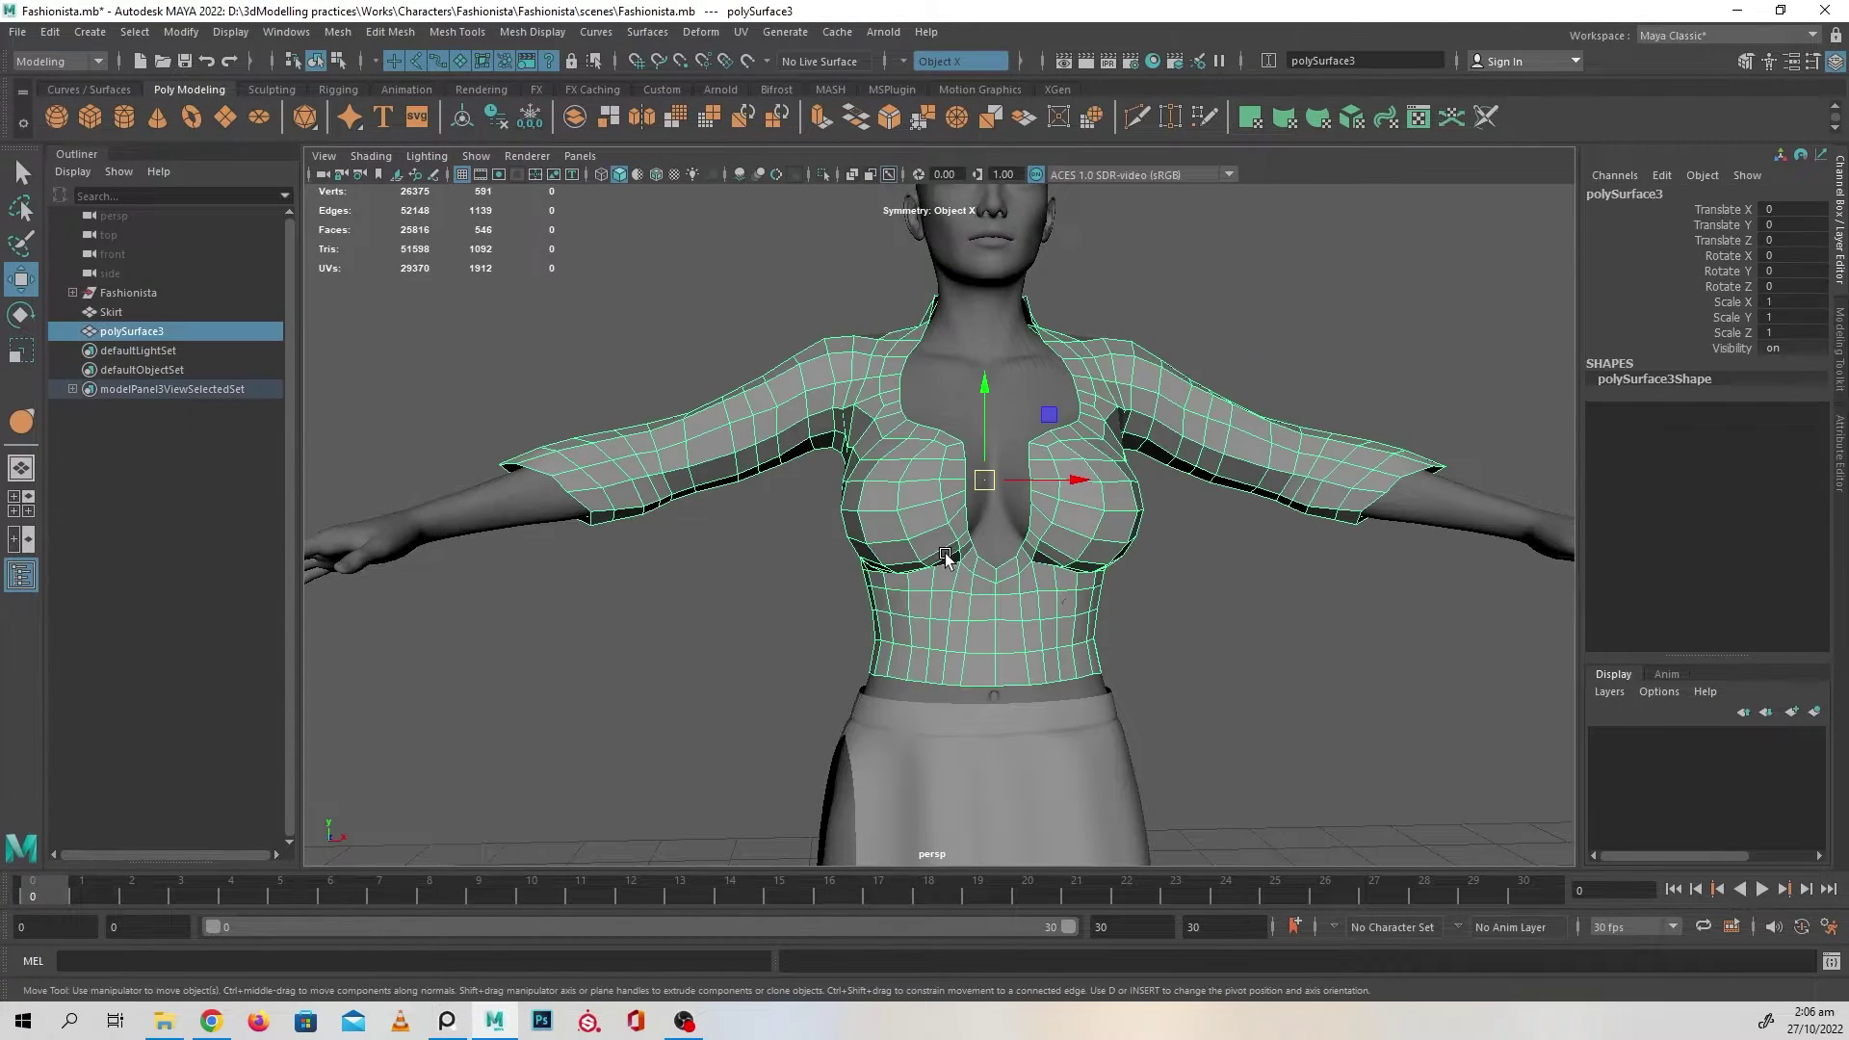
pyautogui.click(545, 33)
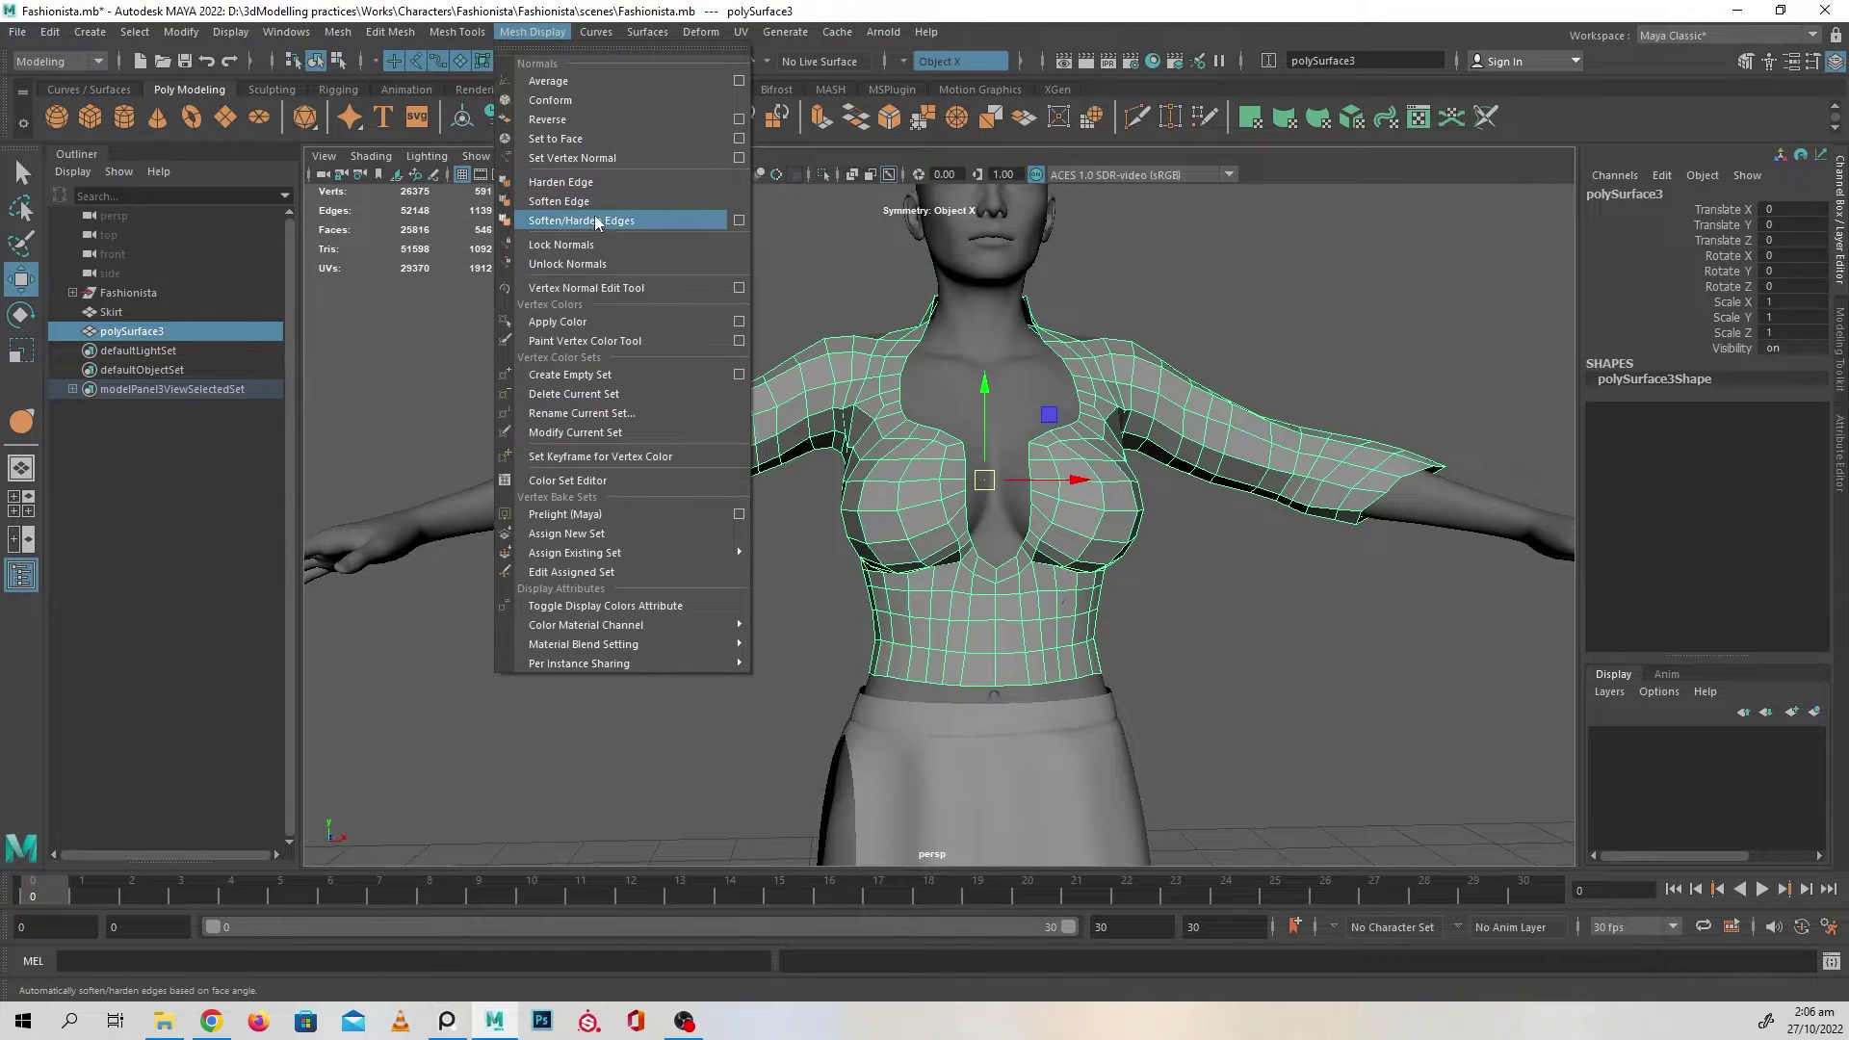
pyautogui.click(558, 201)
pyautogui.click(1333, 637)
# - Examine the smooth shading of the softened top around the bust, sleeves, front opening and waist
pyautogui.keyDown('alt'); pyautogui.moveTo(1333, 638); pyautogui.dragTo(1054, 651); pyautogui.keyUp('alt')
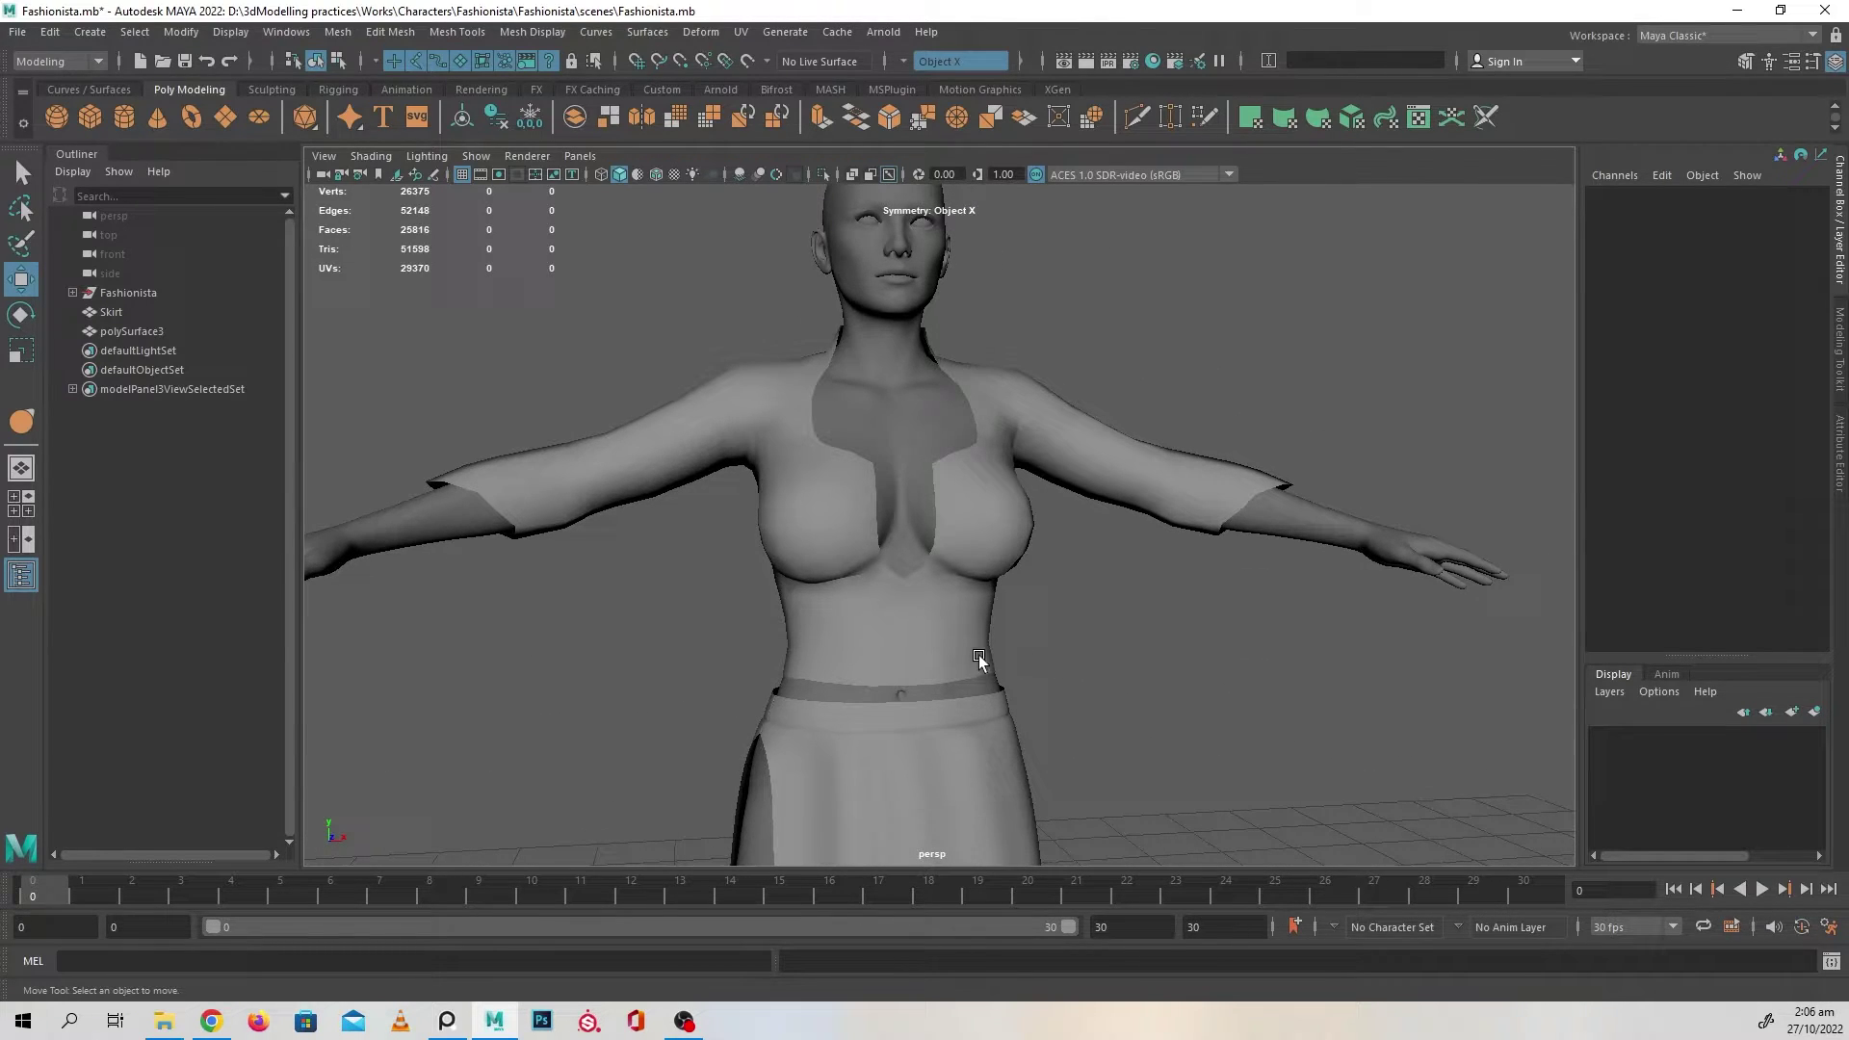
pyautogui.keyDown('alt'); pyautogui.moveTo(1009, 653); pyautogui.dragTo(1181, 711, button='right'); pyautogui.keyUp('alt')
pyautogui.keyDown('alt'); pyautogui.moveTo(1181, 711); pyautogui.dragTo(1126, 709); pyautogui.keyUp('alt')
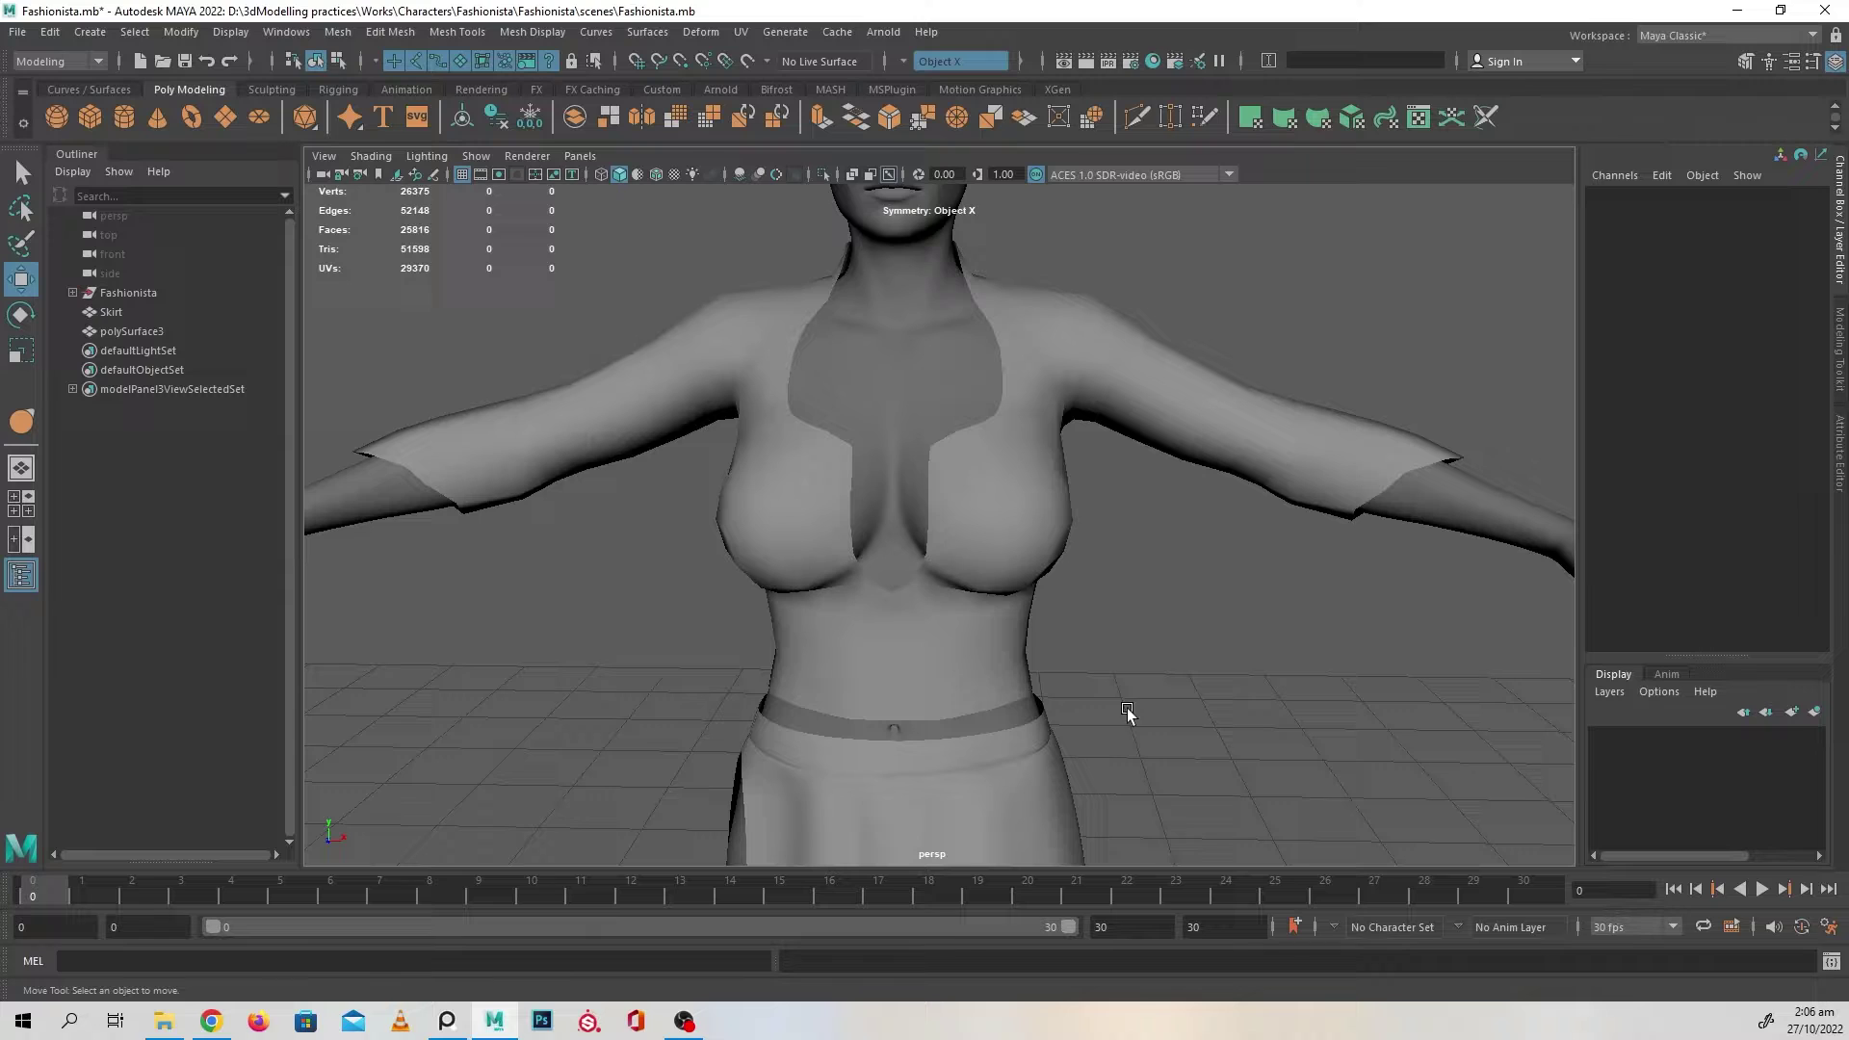
pyautogui.click(981, 661)
pyautogui.click(1202, 632)
pyautogui.keyDown('alt'); pyautogui.moveTo(1202, 634); pyautogui.dragTo(1227, 697); pyautogui.keyUp('alt')
pyautogui.keyDown('alt'); pyautogui.moveTo(1226, 698); pyautogui.dragTo(991, 635, button='right'); pyautogui.keyUp('alt')
pyautogui.moveTo(991, 633)
pyautogui.keyDown('alt'); pyautogui.mouseDown()
pyautogui.moveTo(952, 655)
pyautogui.moveTo(644, 661)
pyautogui.moveTo(1020, 636)
pyautogui.mouseUp(); pyautogui.keyUp('alt')
pyautogui.keyDown('alt'); pyautogui.moveTo(1019, 633); pyautogui.dragTo(1144, 686, button='right'); pyautogui.keyUp('alt')
pyautogui.moveTo(1144, 686)
pyautogui.keyDown('alt'); pyautogui.mouseDown()
pyautogui.moveTo(1204, 690)
pyautogui.moveTo(1147, 703)
pyautogui.mouseUp(); pyautogui.keyUp('alt')
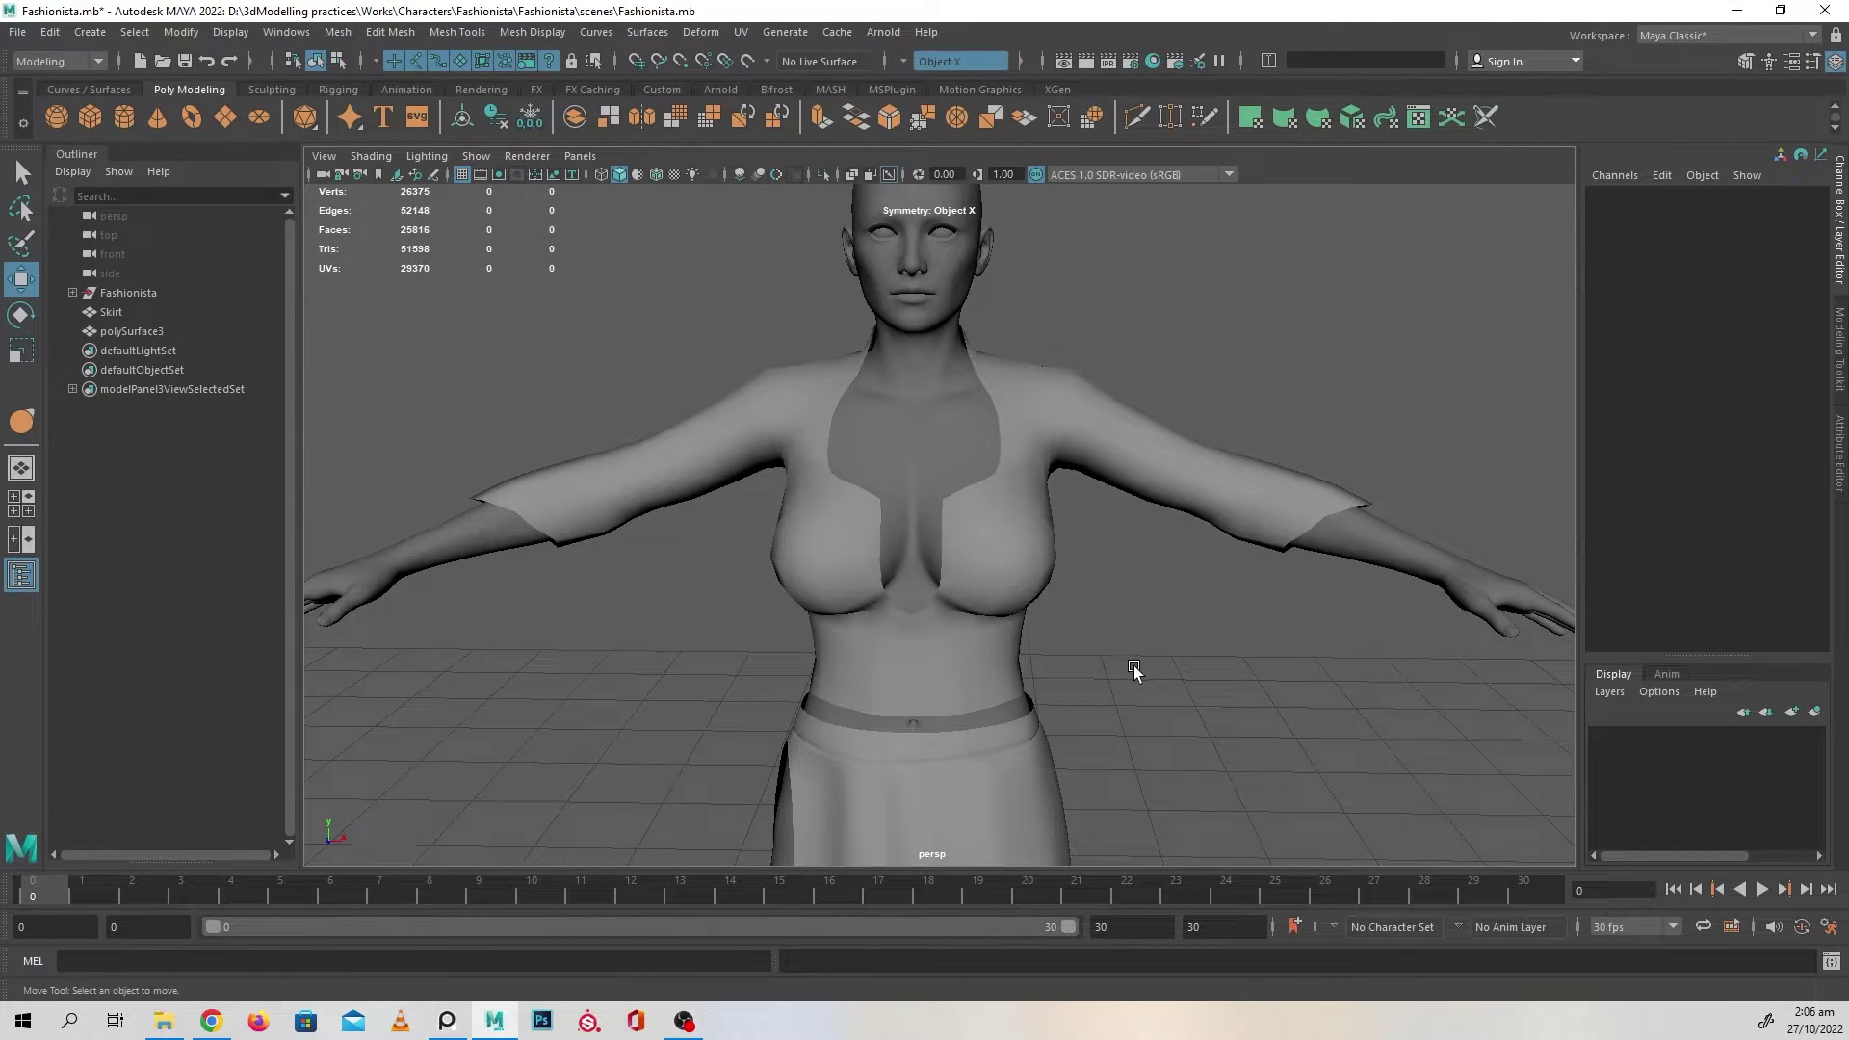
pyautogui.keyDown('alt'); pyautogui.moveTo(1058, 664); pyautogui.dragTo(932, 685, button='right'); pyautogui.keyUp('alt')
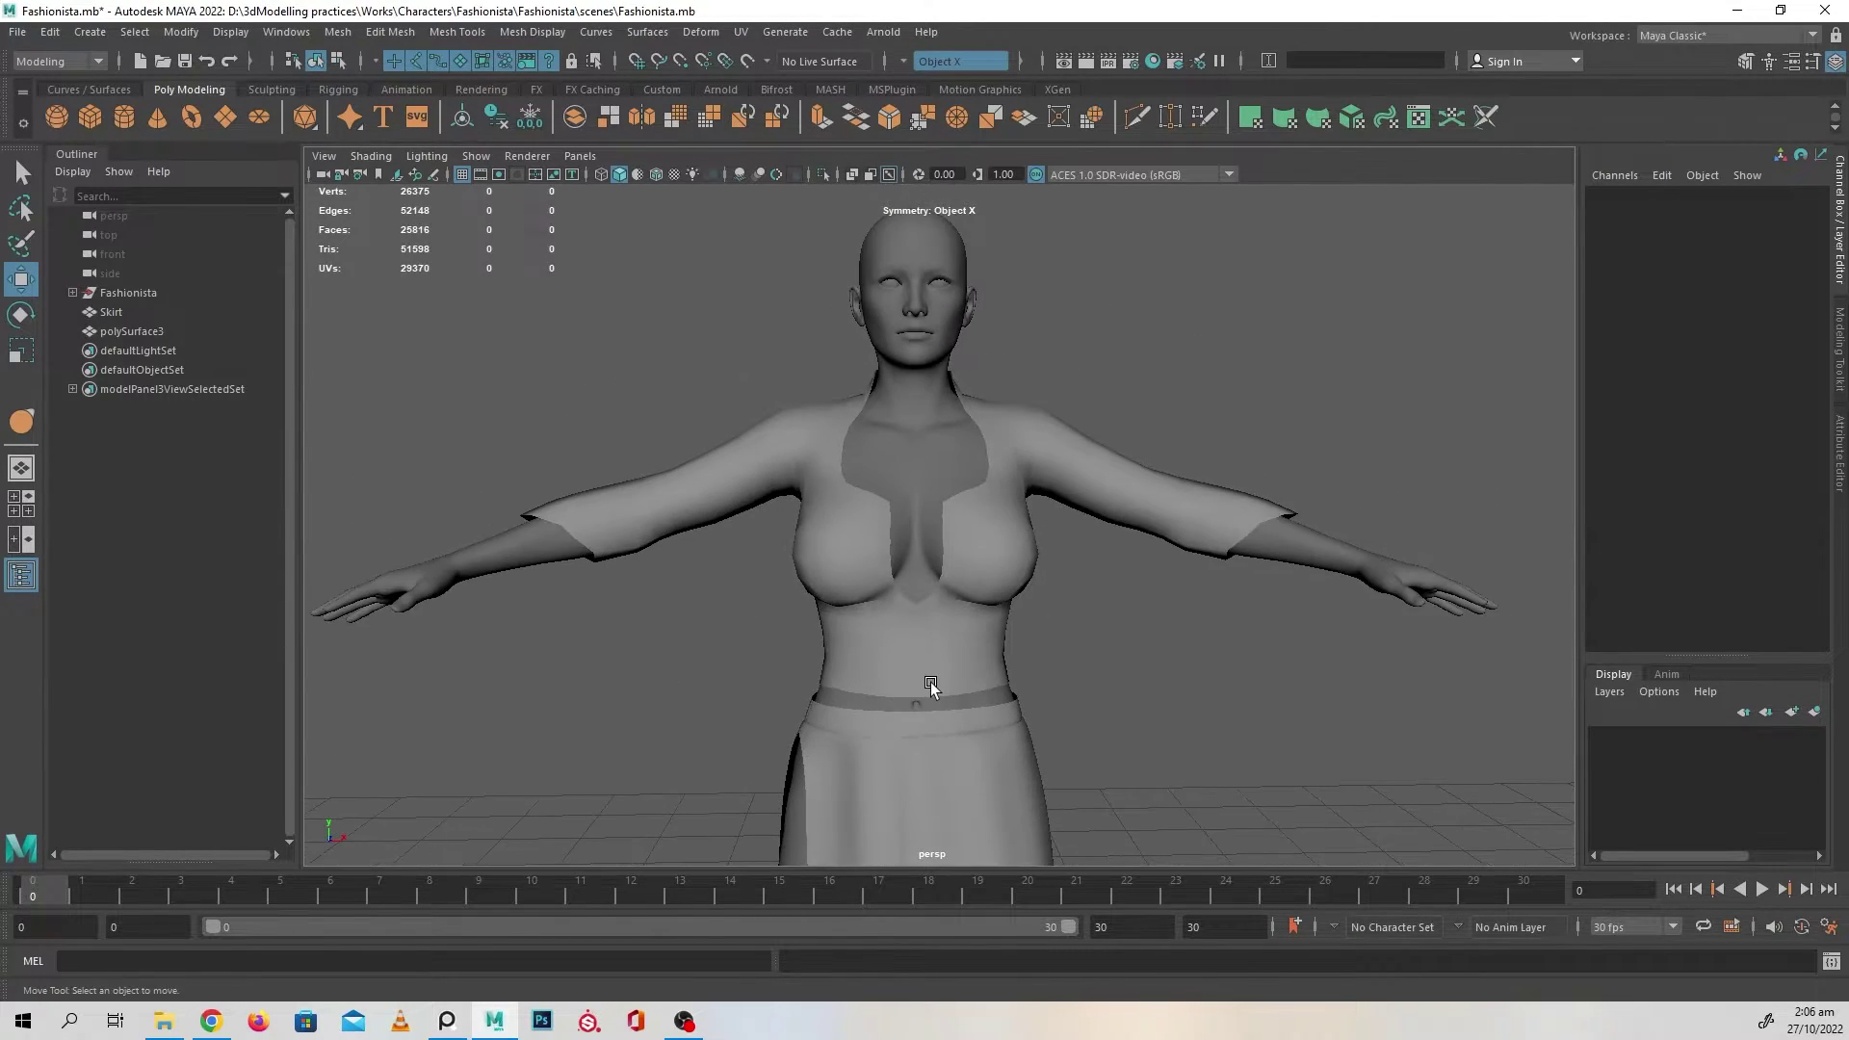
# - Select the top and switch it to edge component mode at its lower hem
pyautogui.click(939, 700)
pyautogui.keyDown('alt'); pyautogui.moveTo(939, 700); pyautogui.dragTo(985, 518, button='middle'); pyautogui.keyUp('alt')
pyautogui.keyDown('alt'); pyautogui.moveTo(984, 518); pyautogui.dragTo(1080, 469, button='right'); pyautogui.keyUp('alt')
pyautogui.click(1080, 469)
pyautogui.keyDown('alt'); pyautogui.moveTo(1080, 469); pyautogui.dragTo(1053, 561, button='middle'); pyautogui.keyUp('alt')
pyautogui.rightClick(1021, 465)
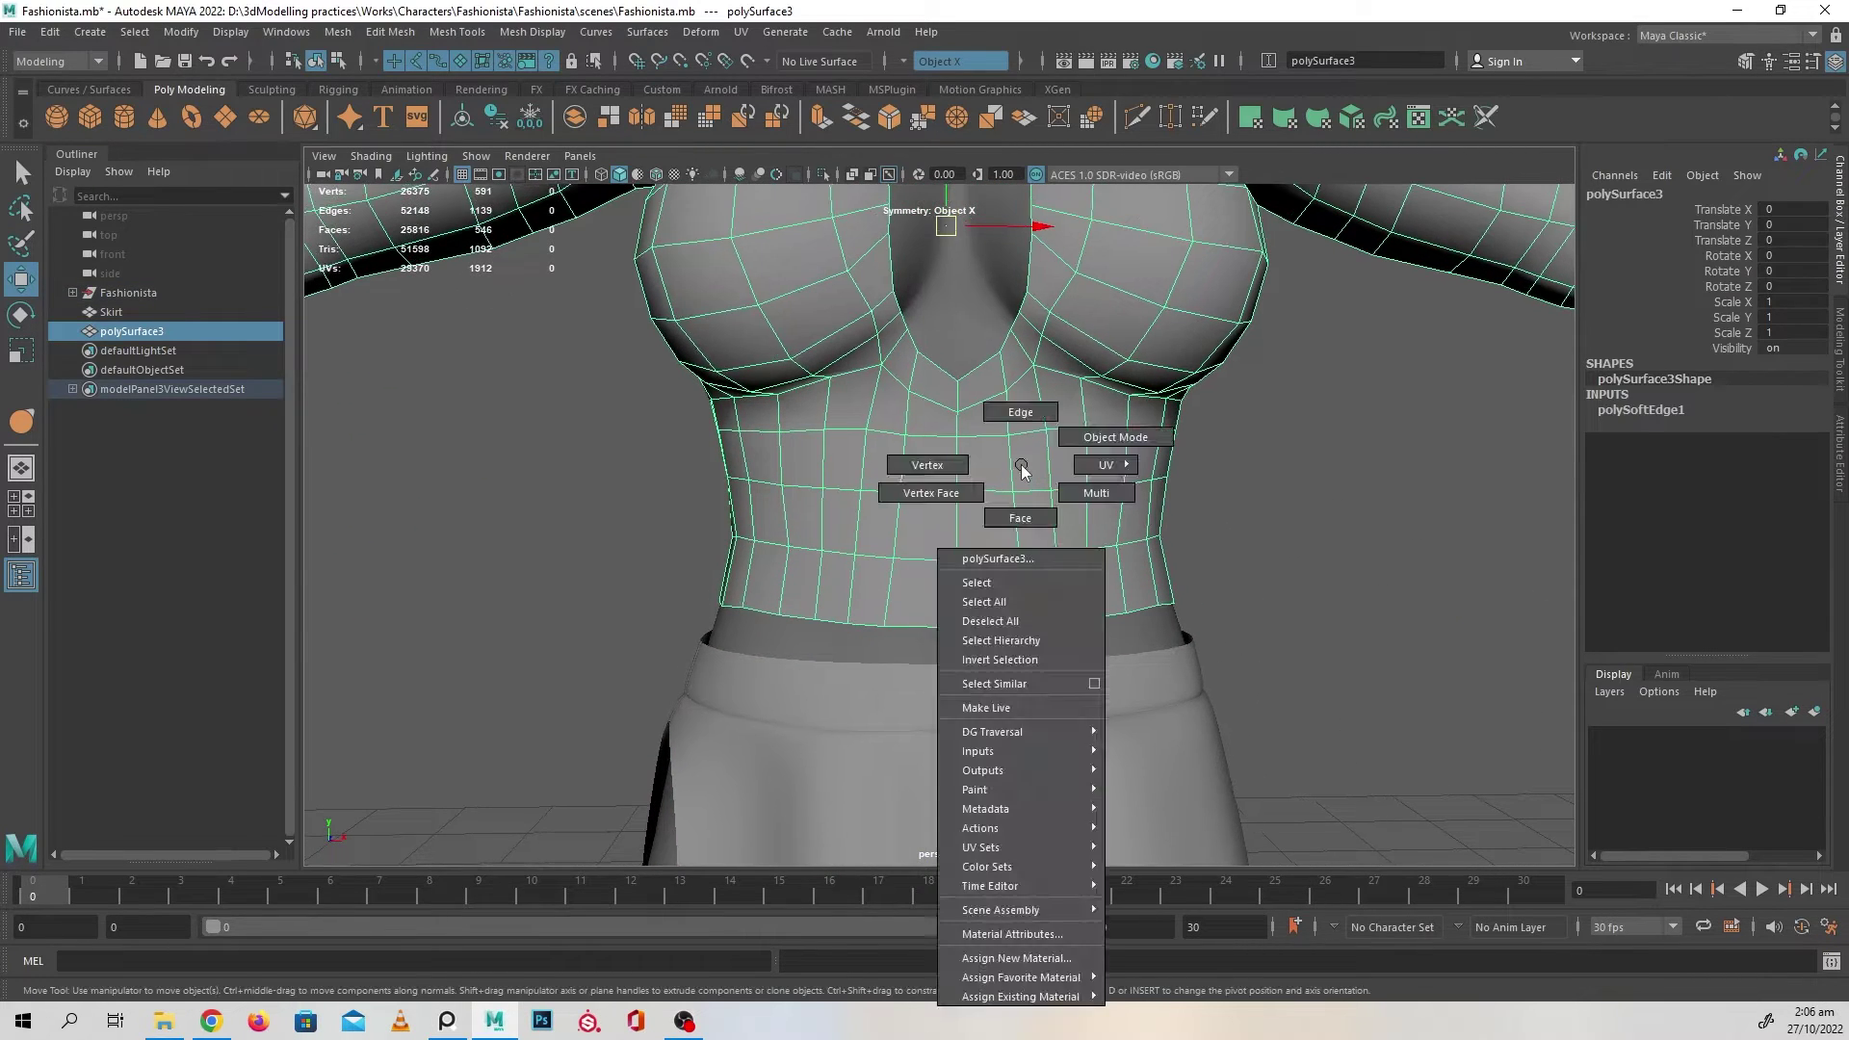
pyautogui.click(1021, 518)
pyautogui.rightClick(982, 479)
pyautogui.click(982, 425)
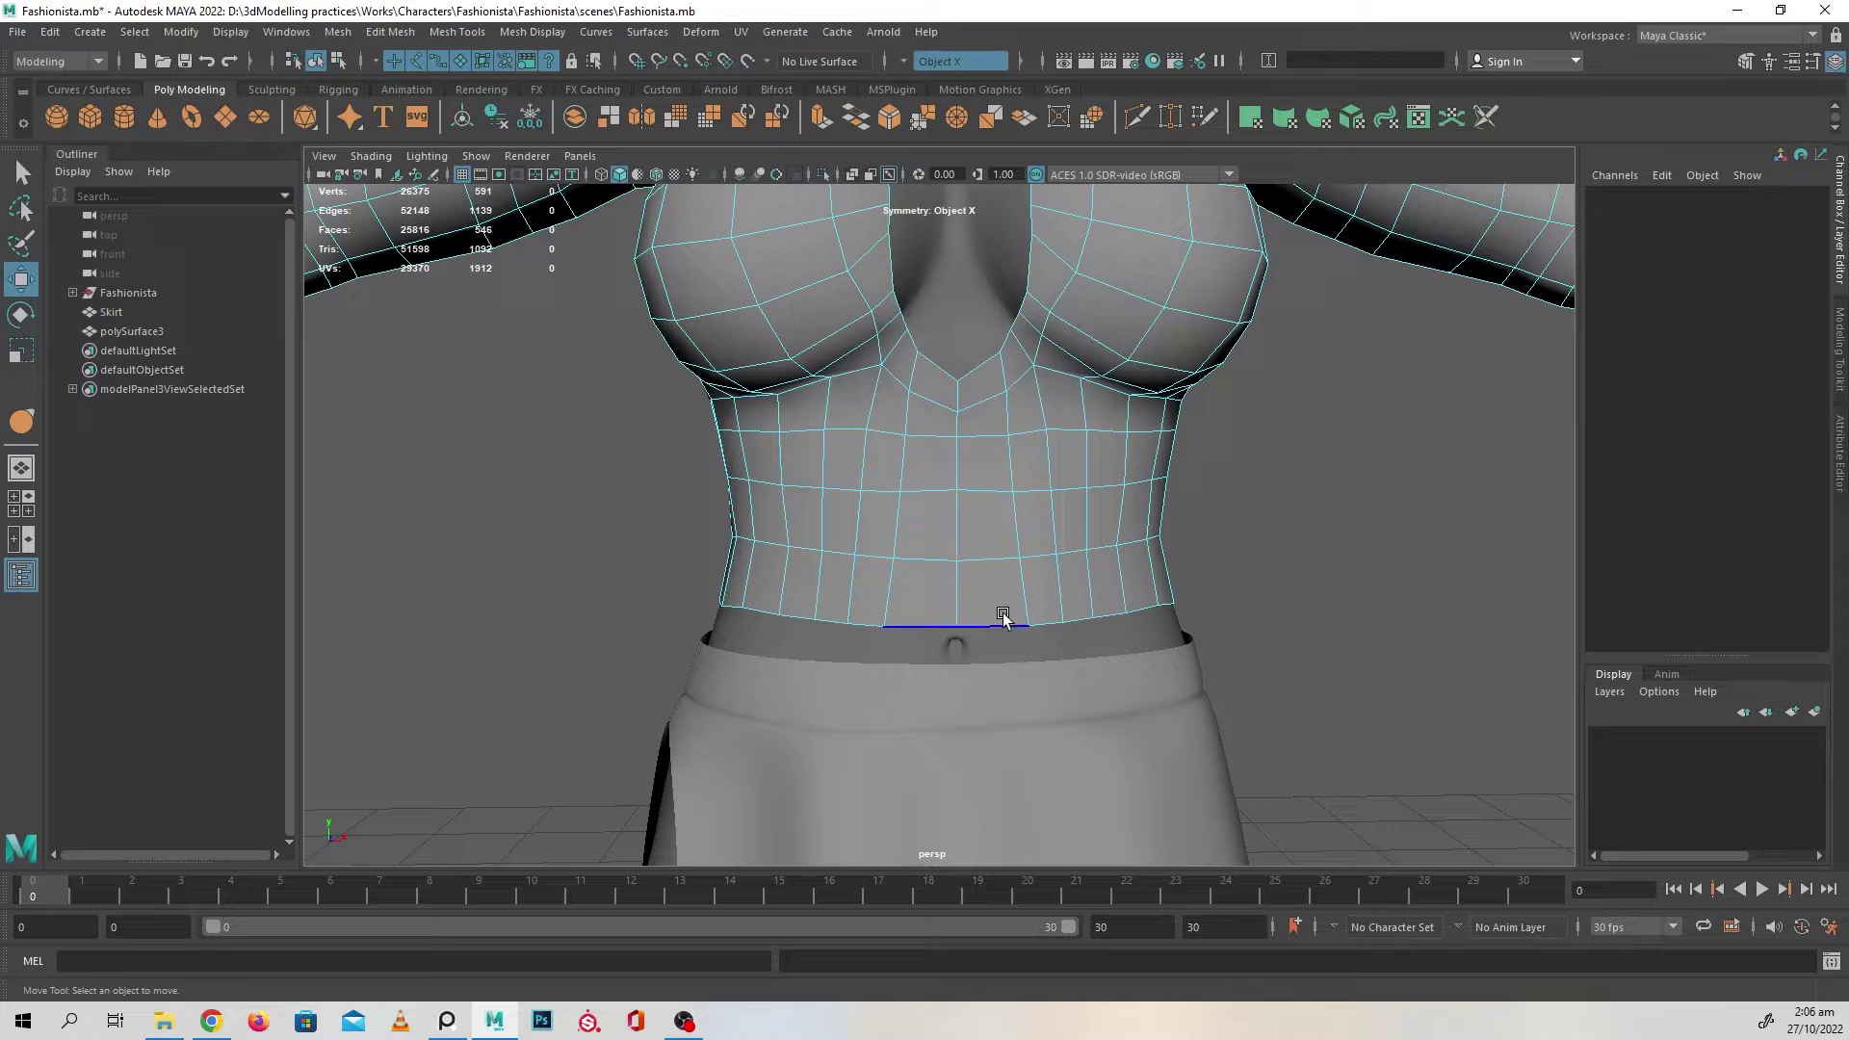
pyautogui.click(875, 615)
pyautogui.keyDown('alt'); pyautogui.moveTo(1100, 642); pyautogui.dragTo(899, 620, button='right'); pyautogui.keyUp('alt')
pyautogui.keyDown('alt'); pyautogui.moveTo(900, 619); pyautogui.dragTo(1083, 616); pyautogui.keyUp('alt')
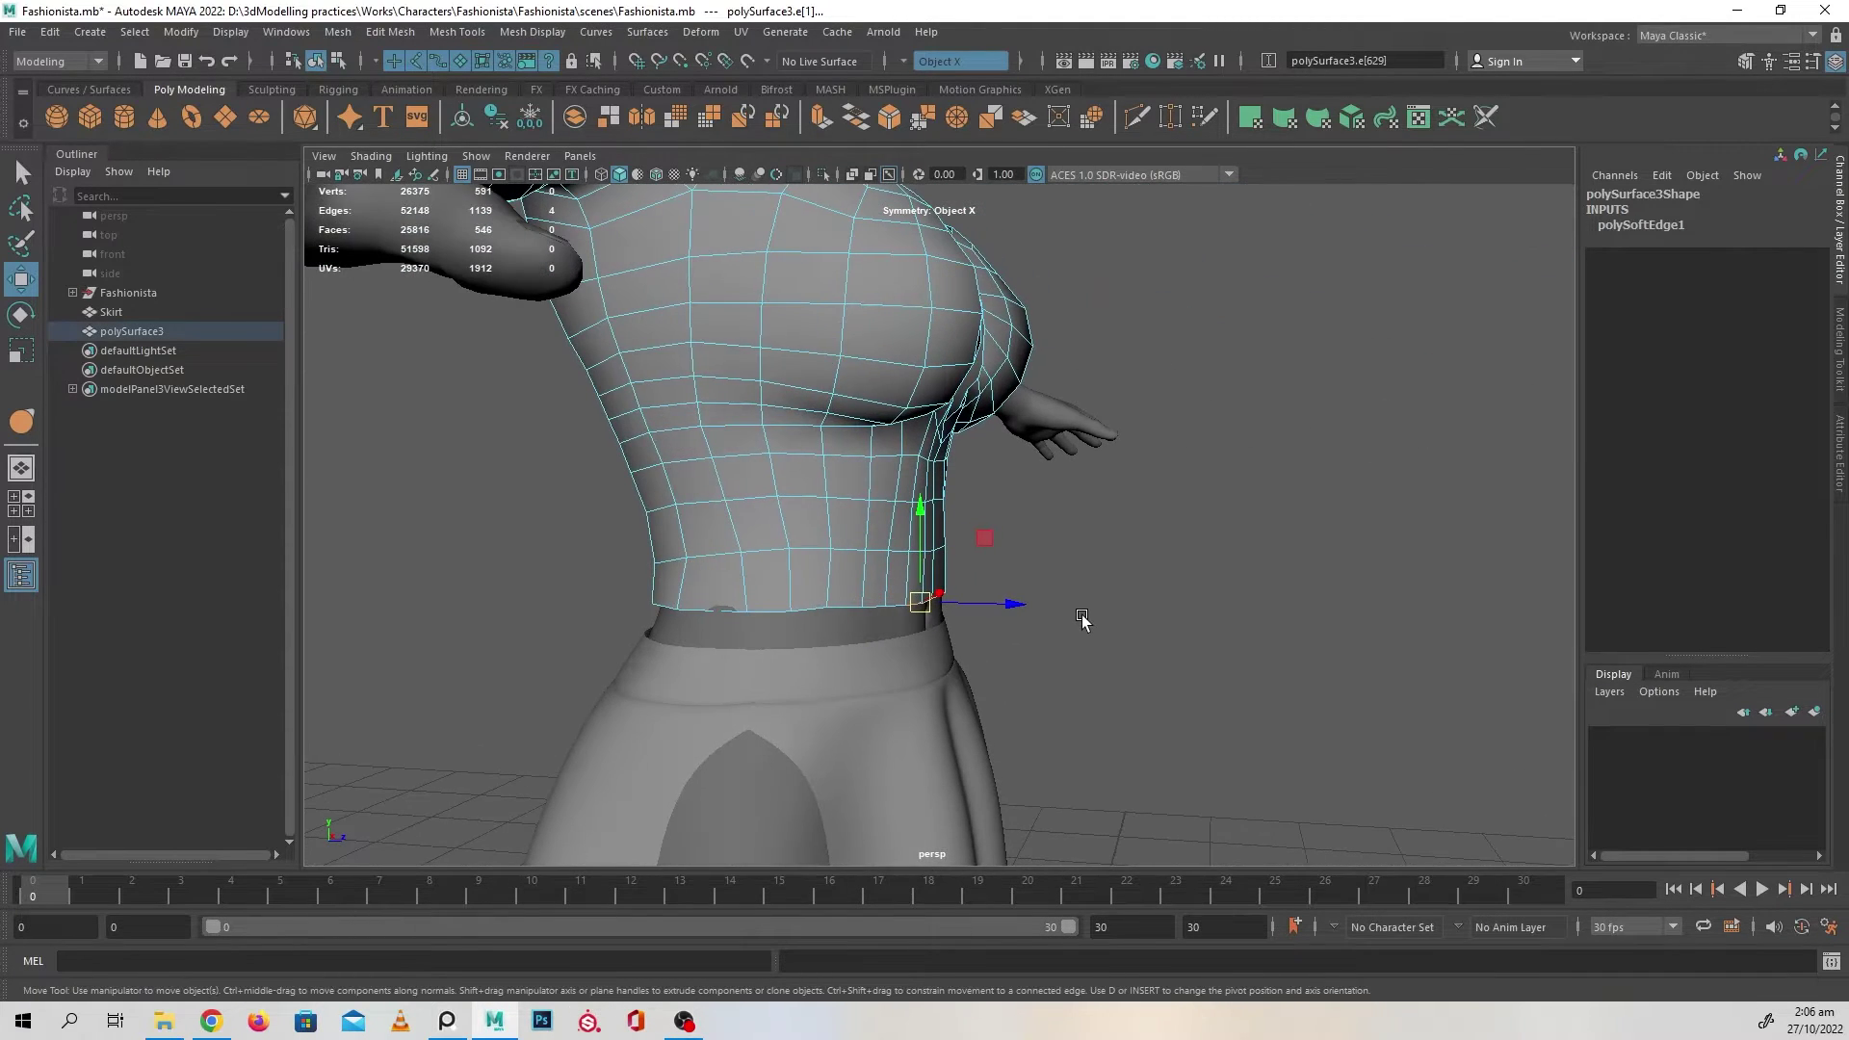
pyautogui.hotkey('ctrl', 'e')
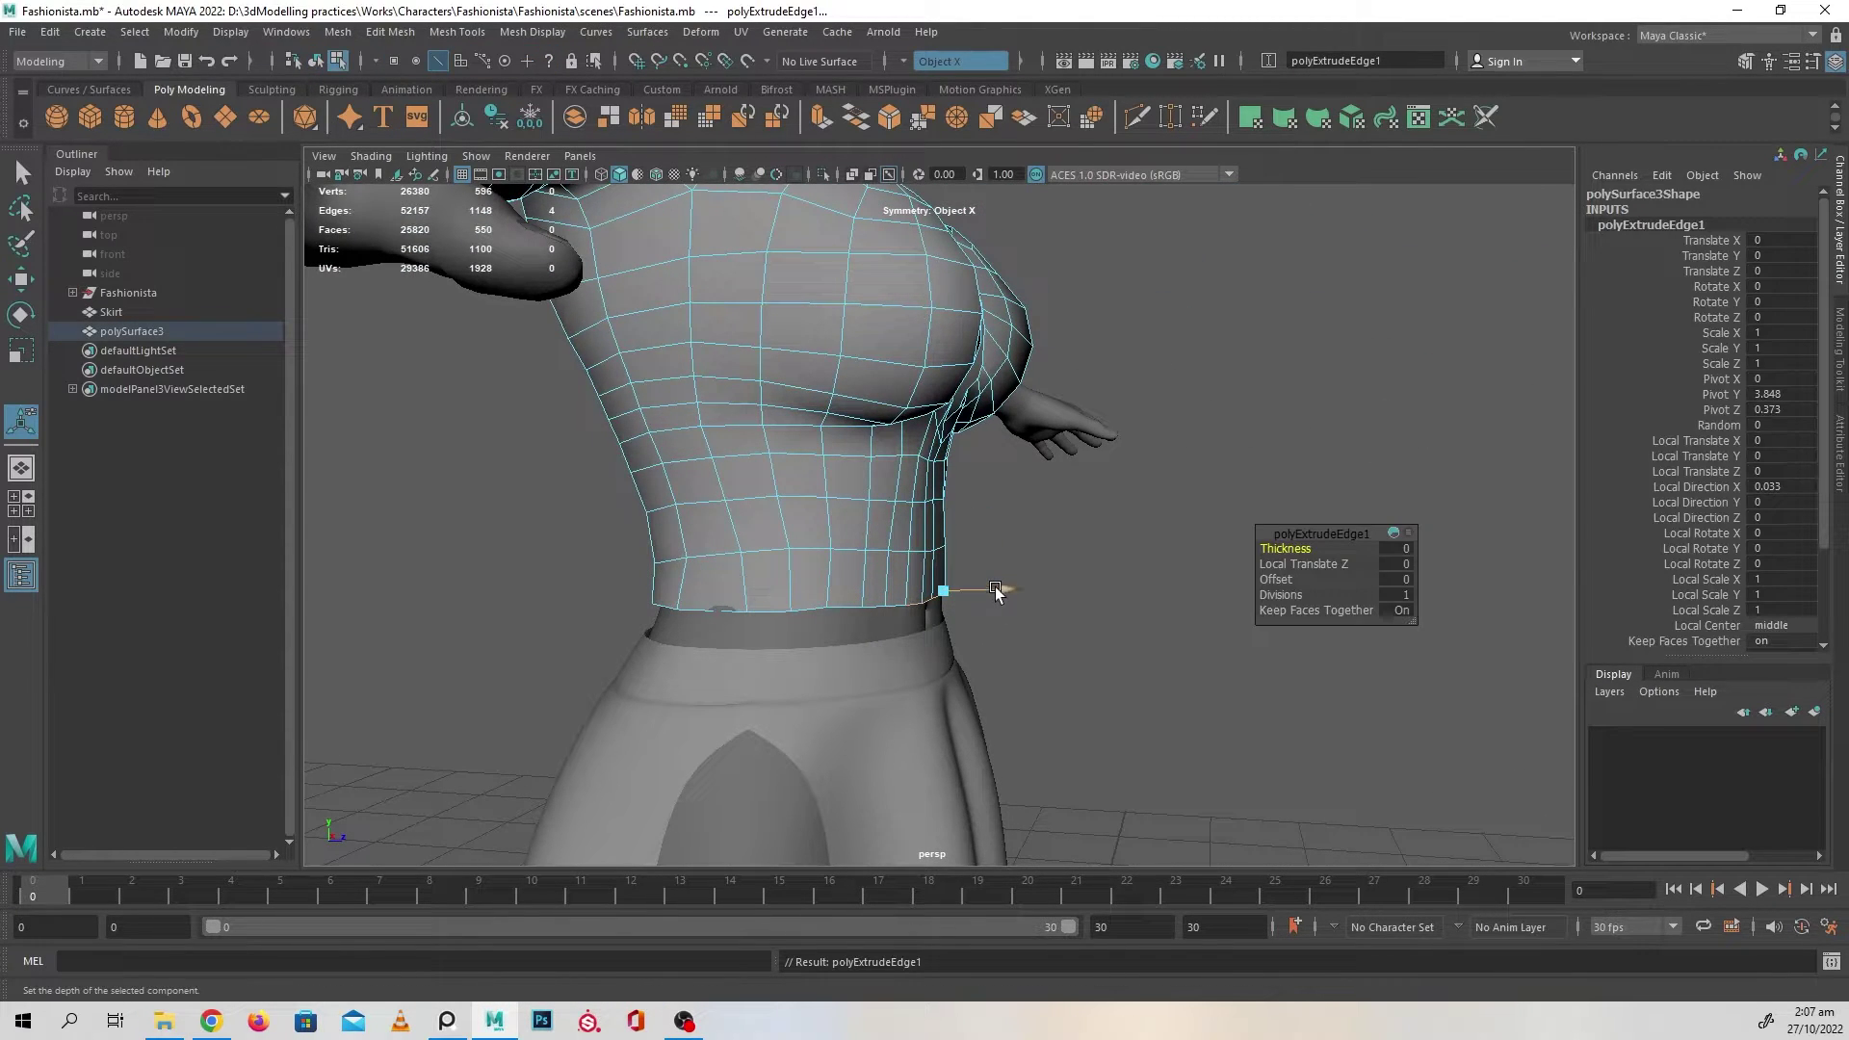
pyautogui.press('w')
pyautogui.keyDown('alt'); pyautogui.moveTo(1029, 630); pyautogui.dragTo(901, 605); pyautogui.keyUp('alt')
pyautogui.keyDown('alt'); pyautogui.moveTo(987, 616); pyautogui.dragTo(1272, 647, button='right'); pyautogui.keyUp('alt')
pyautogui.hotkey('ctrl', 'z')
pyautogui.hotkey('ctrl', 'z')
pyautogui.hotkey('ctrl', 'z')
pyautogui.hotkey('ctrl', 'z')
pyautogui.hotkey('ctrl', 'z')
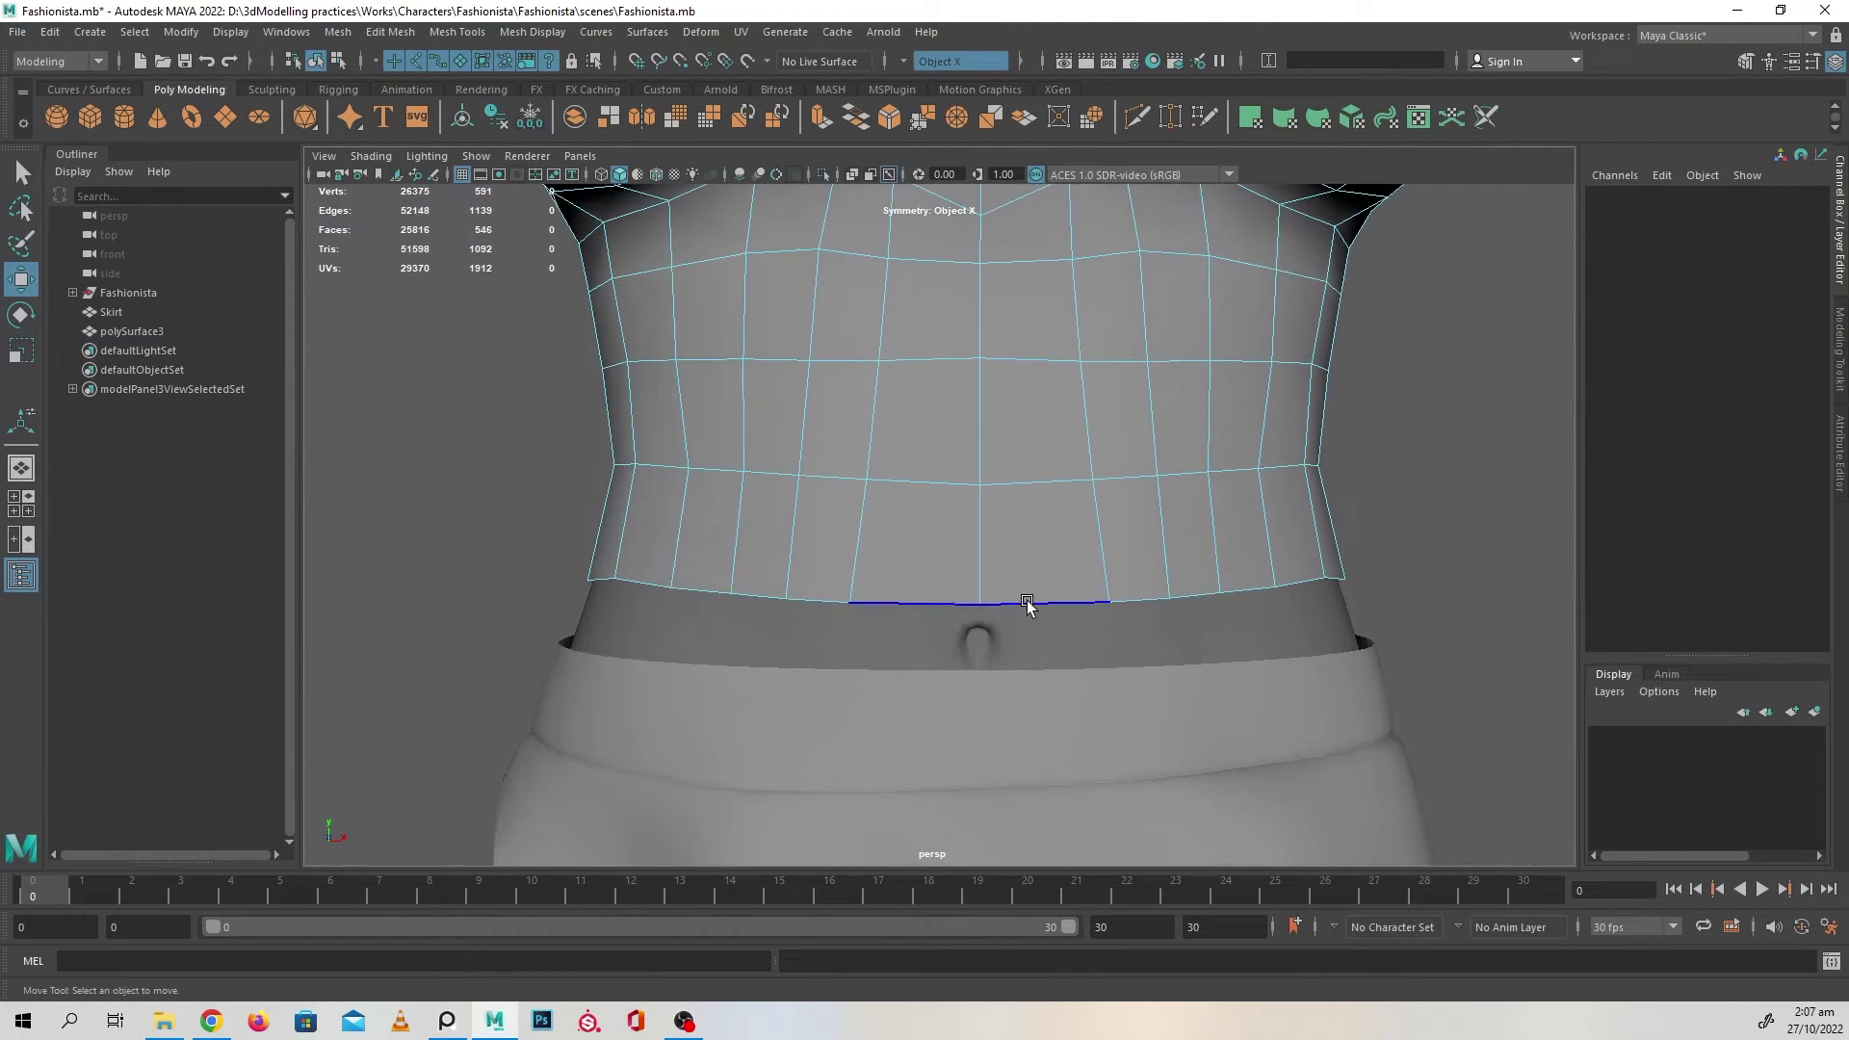
# - Extrude the top's entire lower edge loop with local translate Z 0.037 and move the new edges down toward the skirt's waistband
pyautogui.click(1028, 603)
pyautogui.keyDown('alt'); pyautogui.moveTo(1408, 642); pyautogui.dragTo(1072, 560); pyautogui.keyUp('alt')
pyautogui.hotkey('ctrl', 'e')
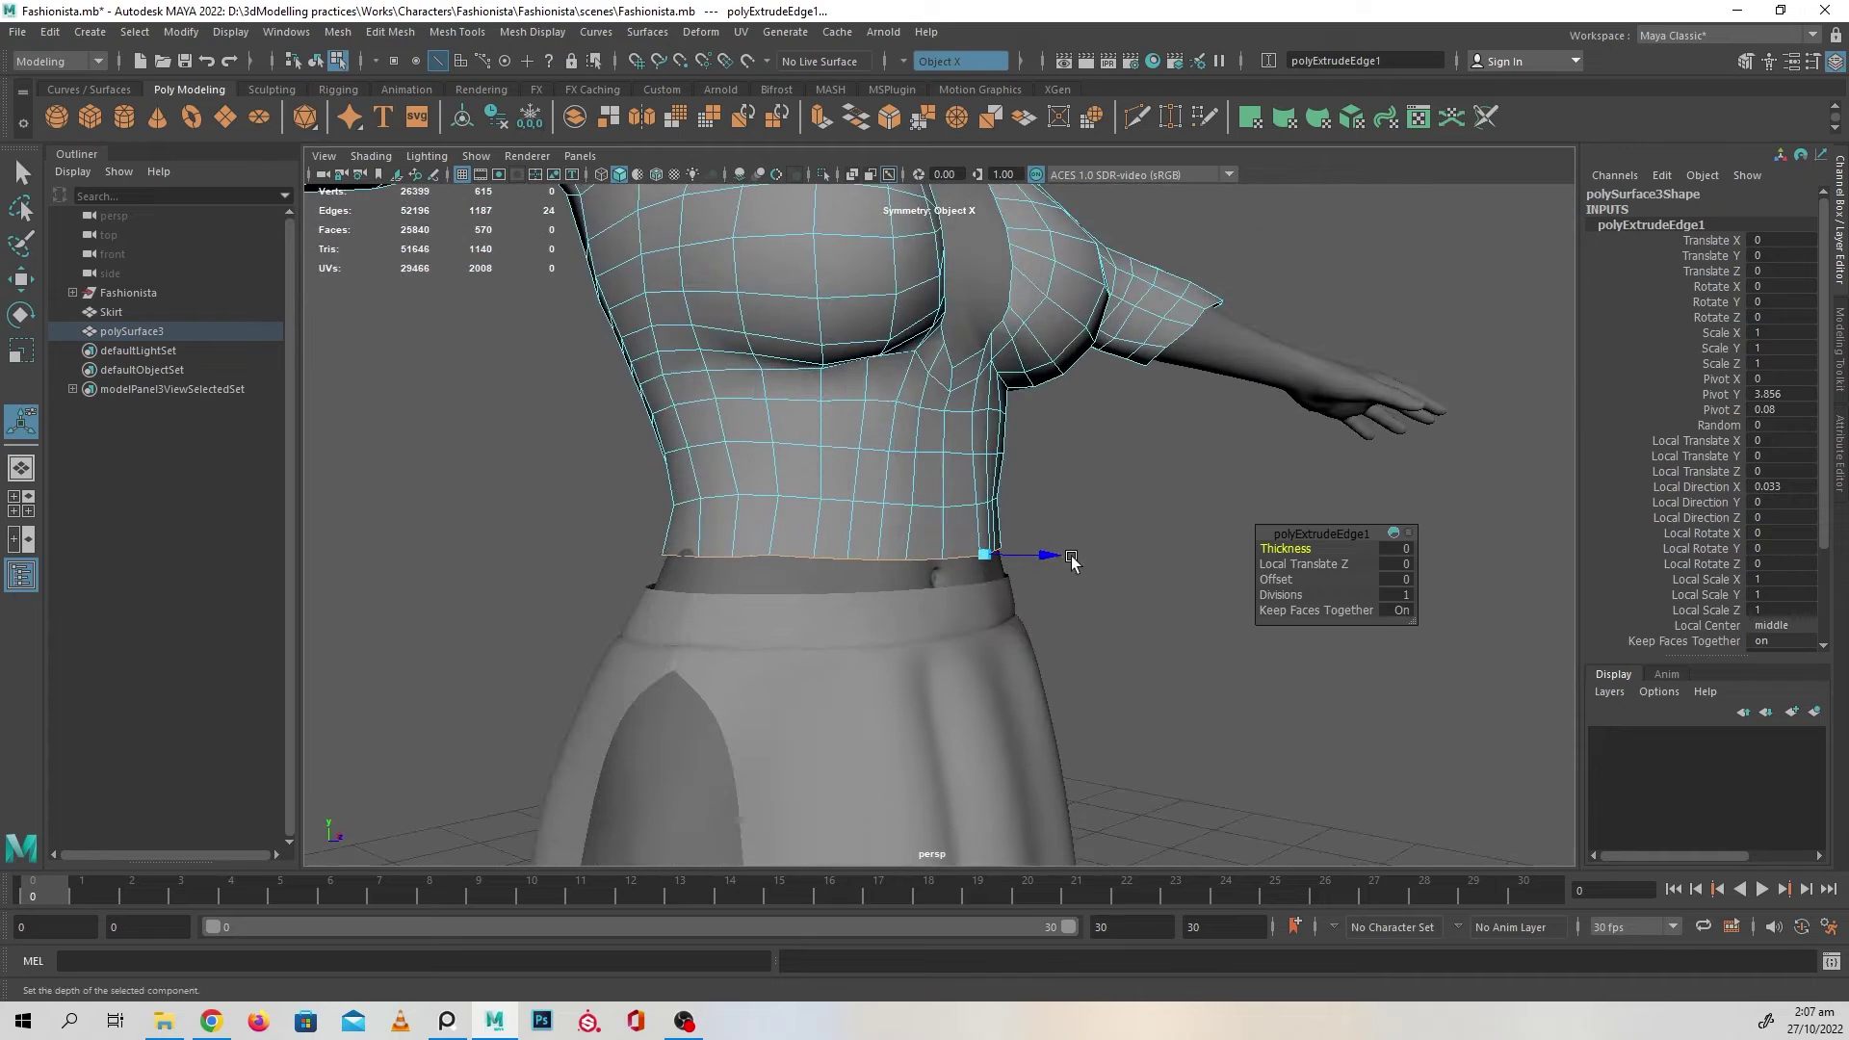
pyautogui.press('w')
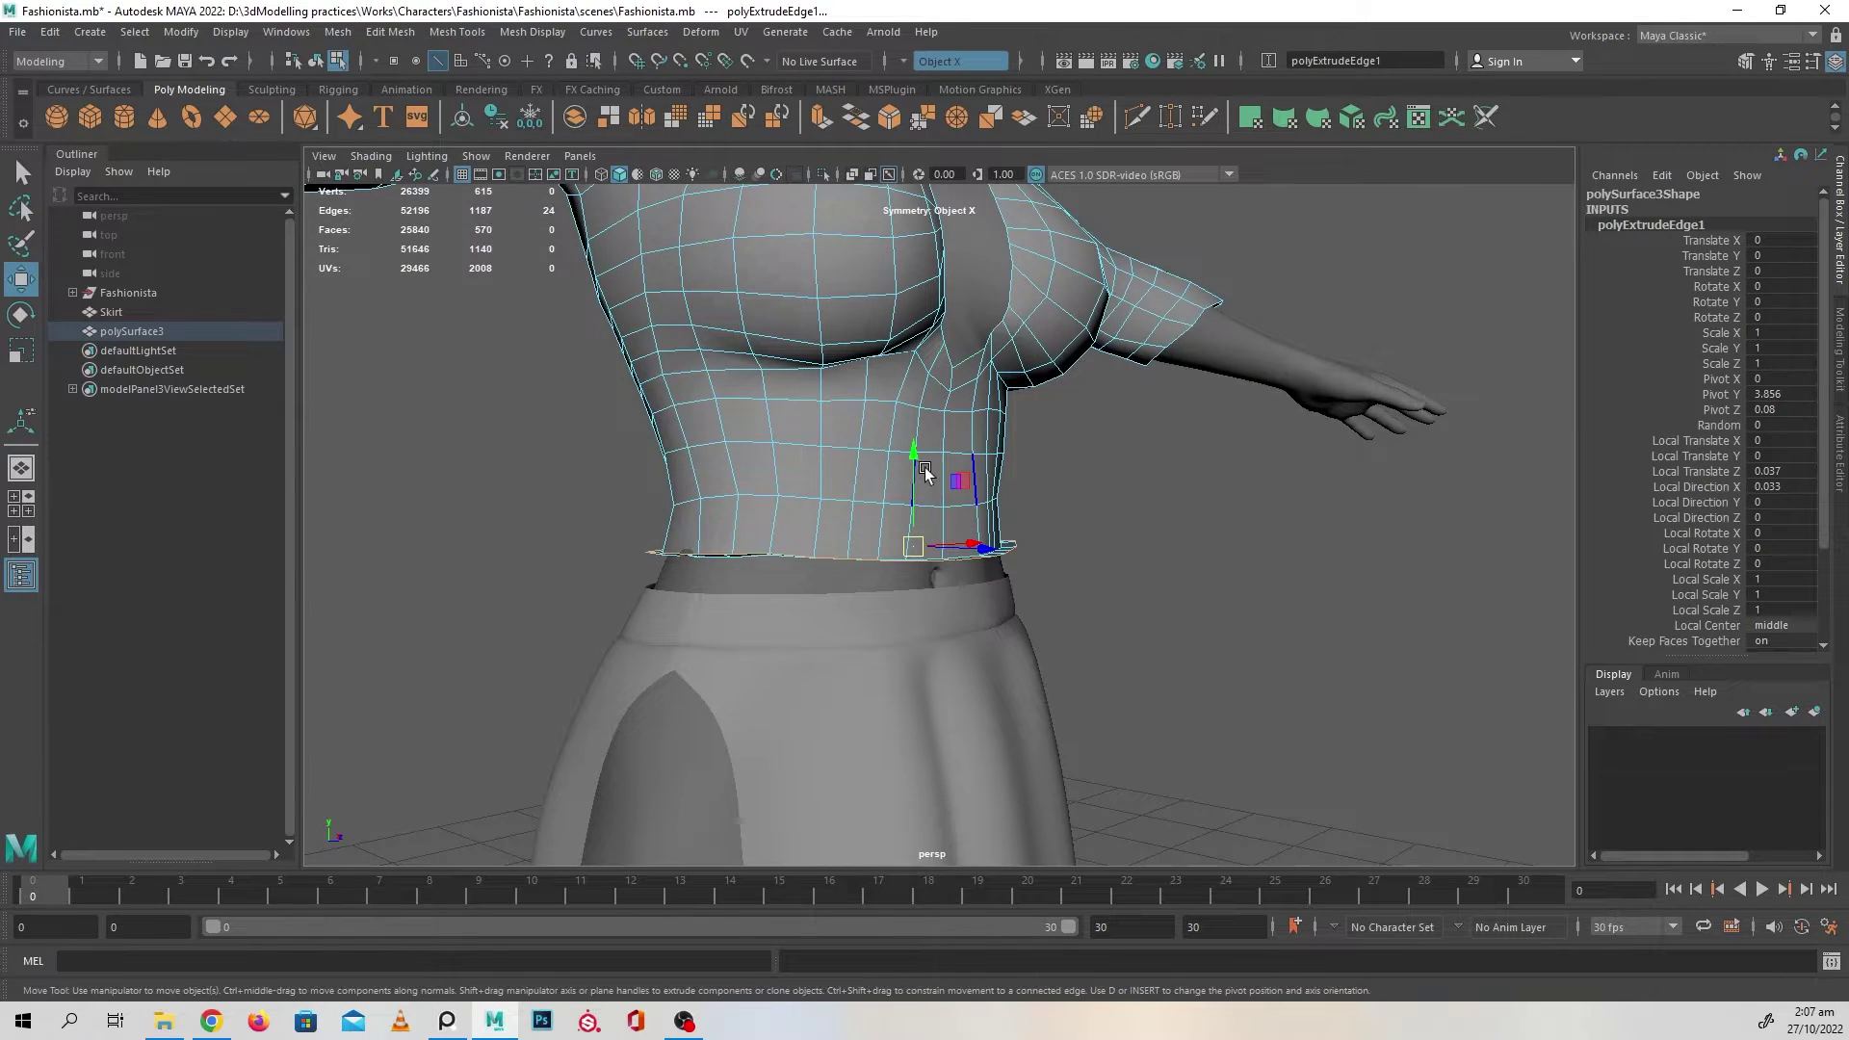
pyautogui.moveTo(921, 466); pyautogui.dragTo(966, 614)
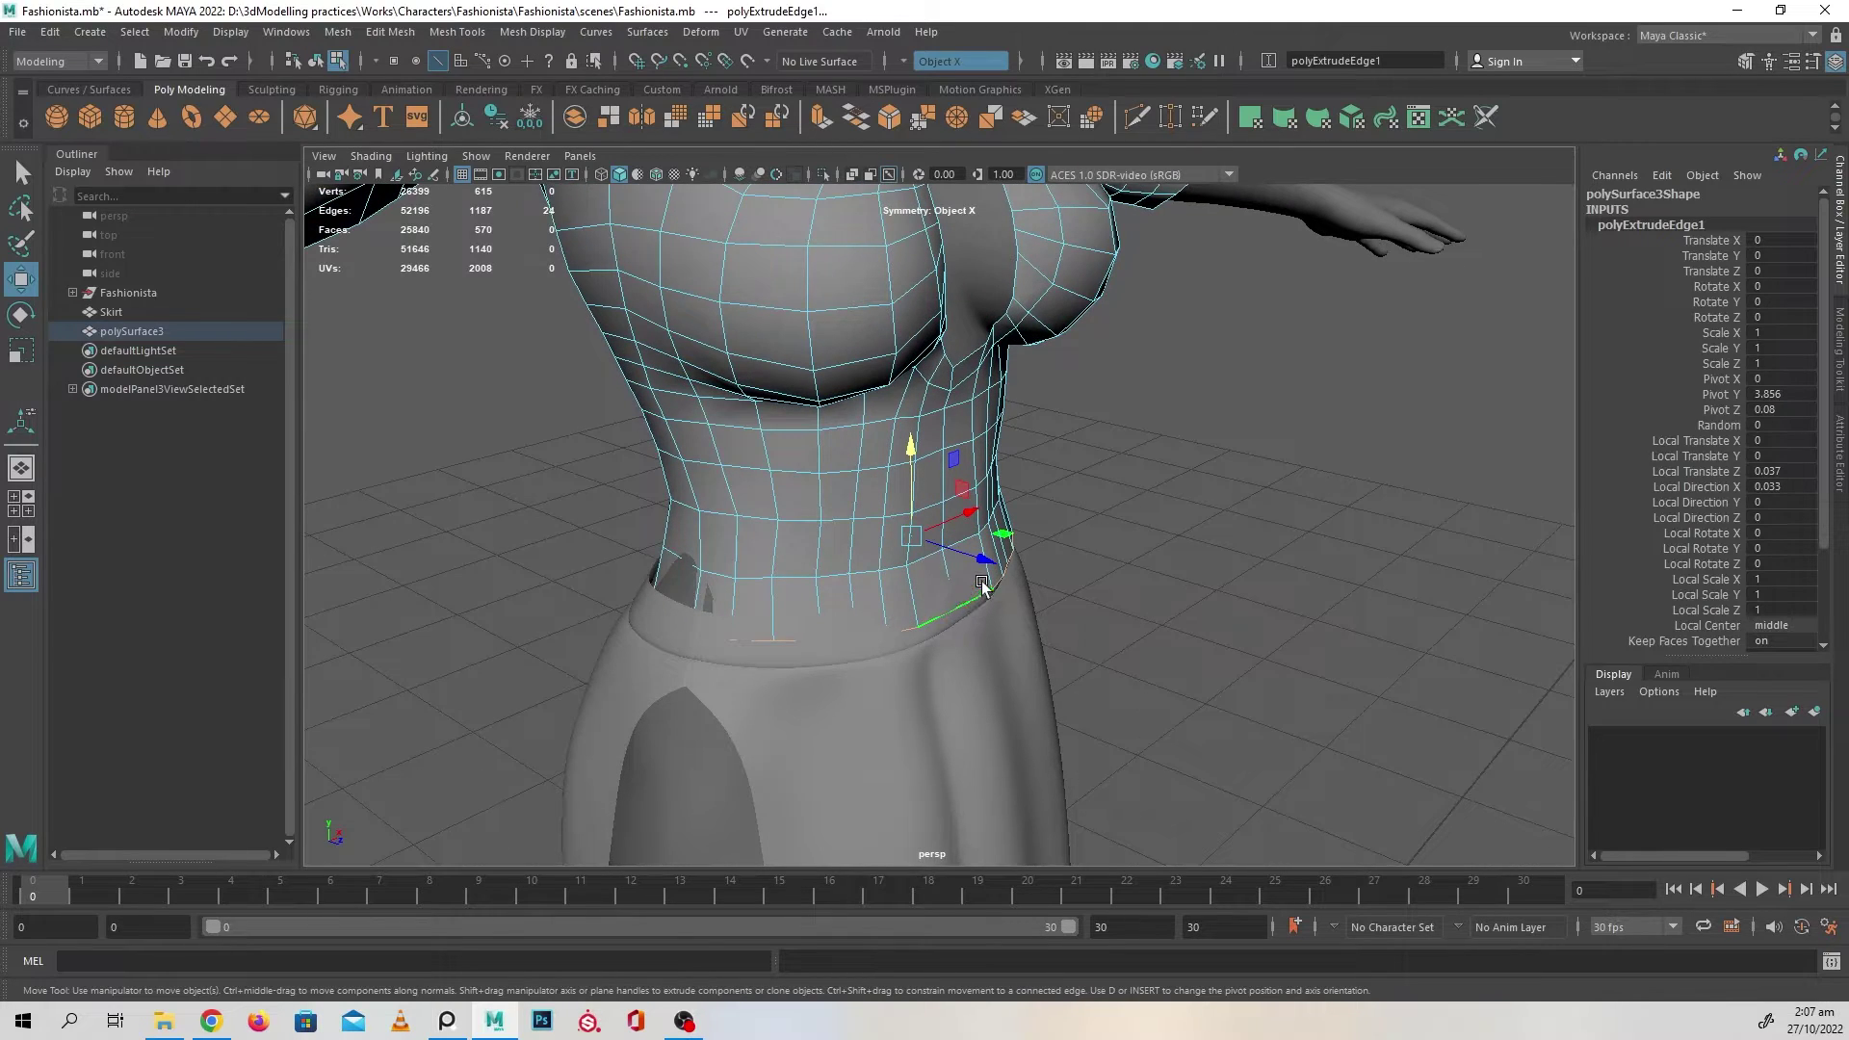
pyautogui.moveTo(924, 468); pyautogui.dragTo(915, 449)
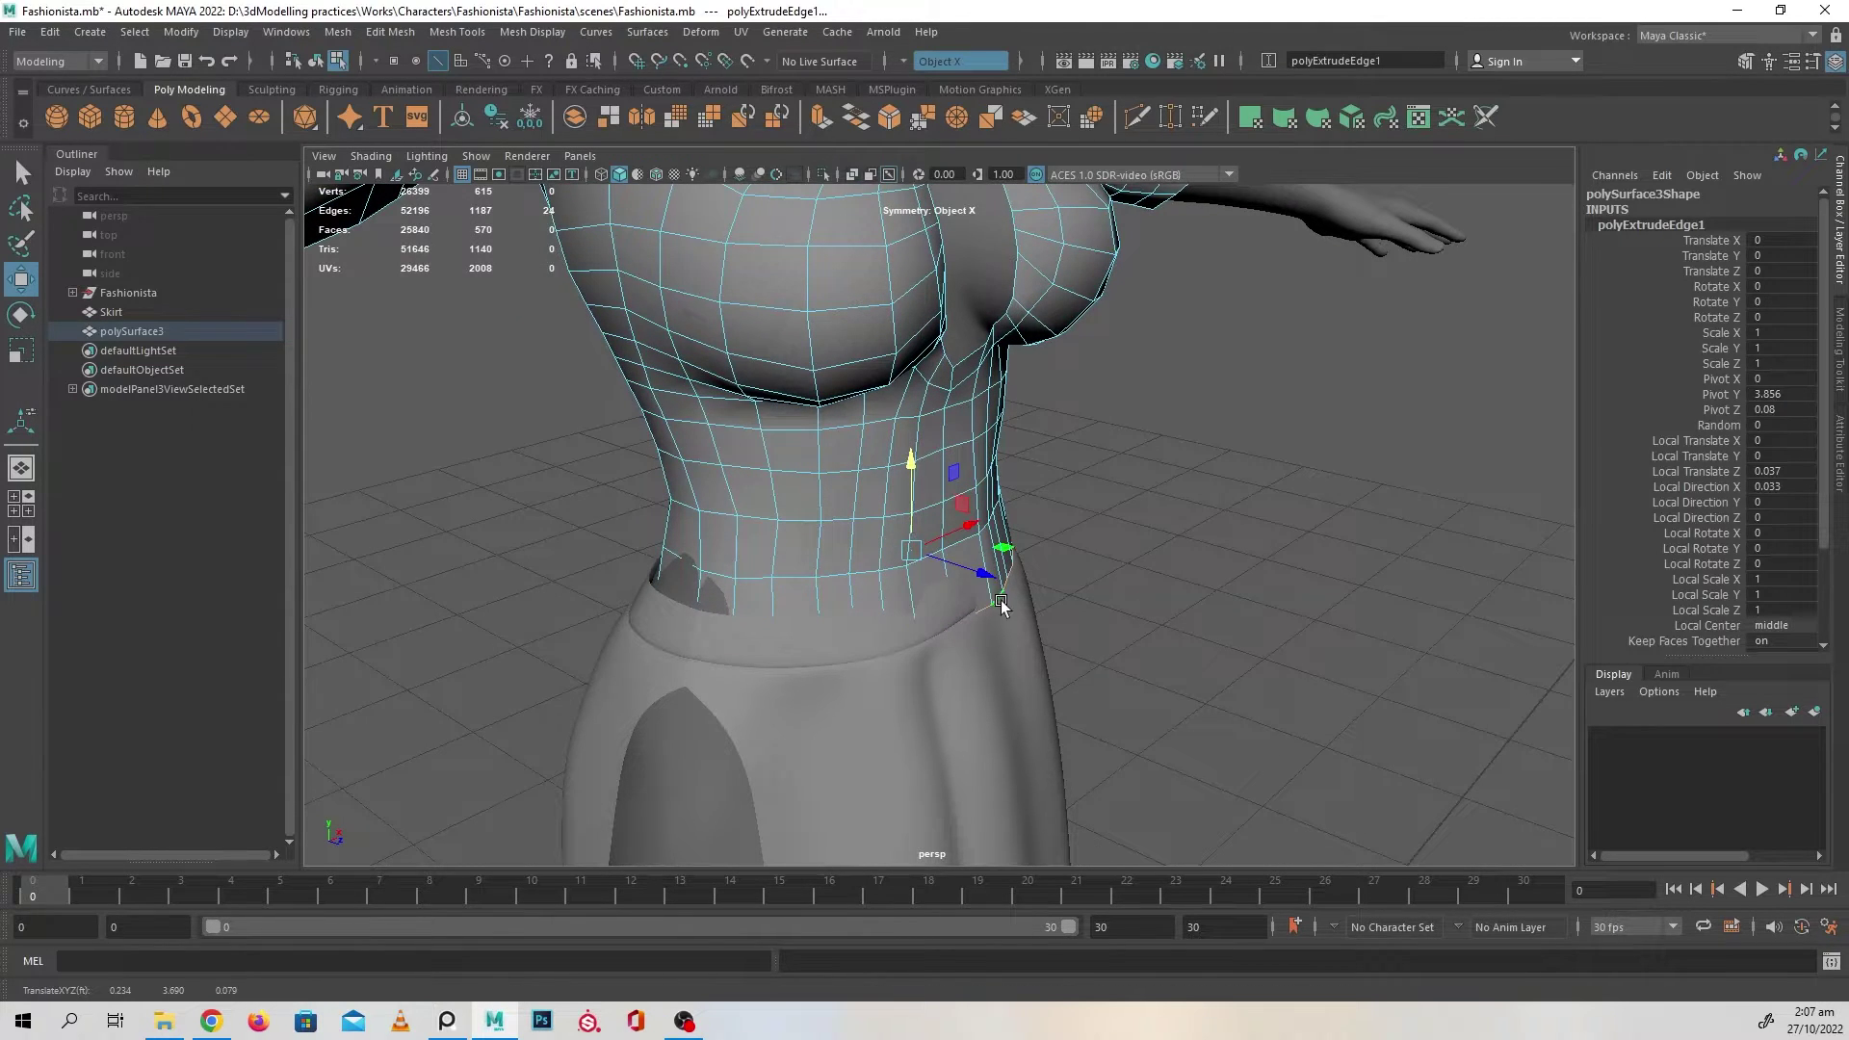
# - Scale the extruded hem loop outward horizontally so it flares over the skirt's waistband
pyautogui.press('r')
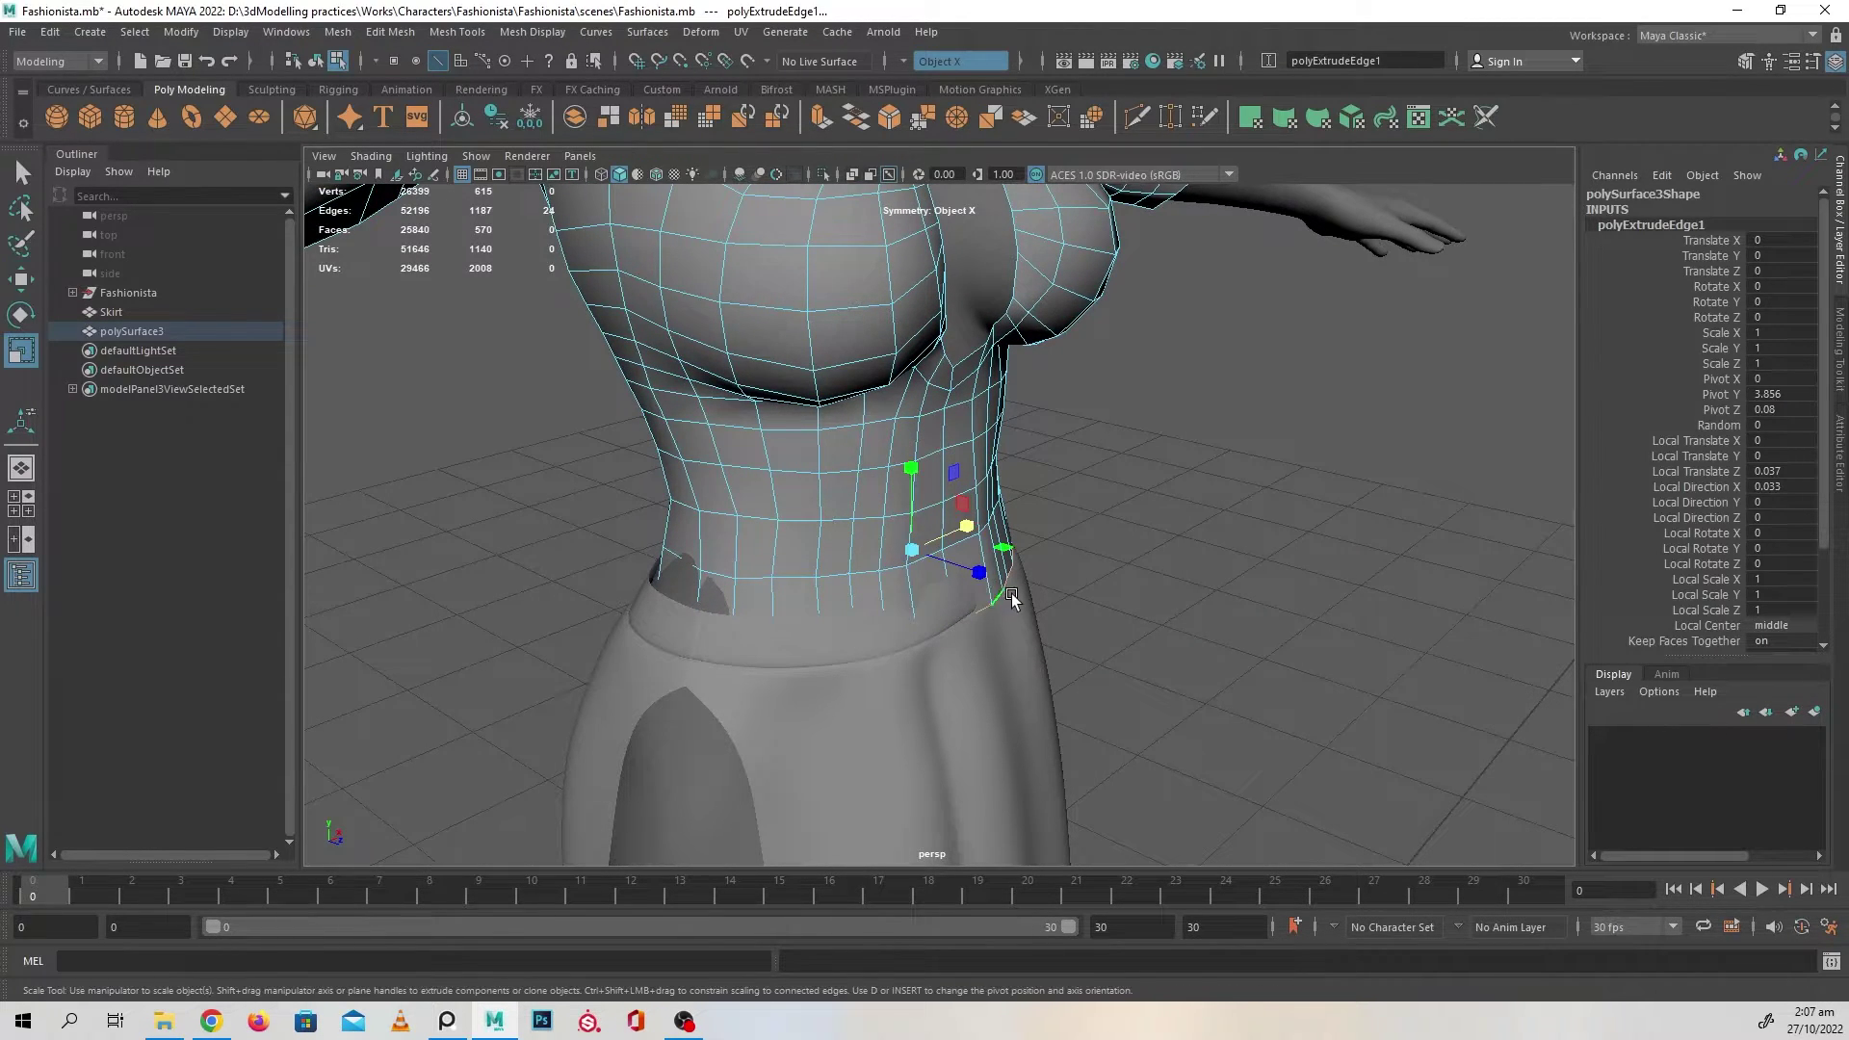
pyautogui.moveTo(1008, 556); pyautogui.dragTo(1014, 558)
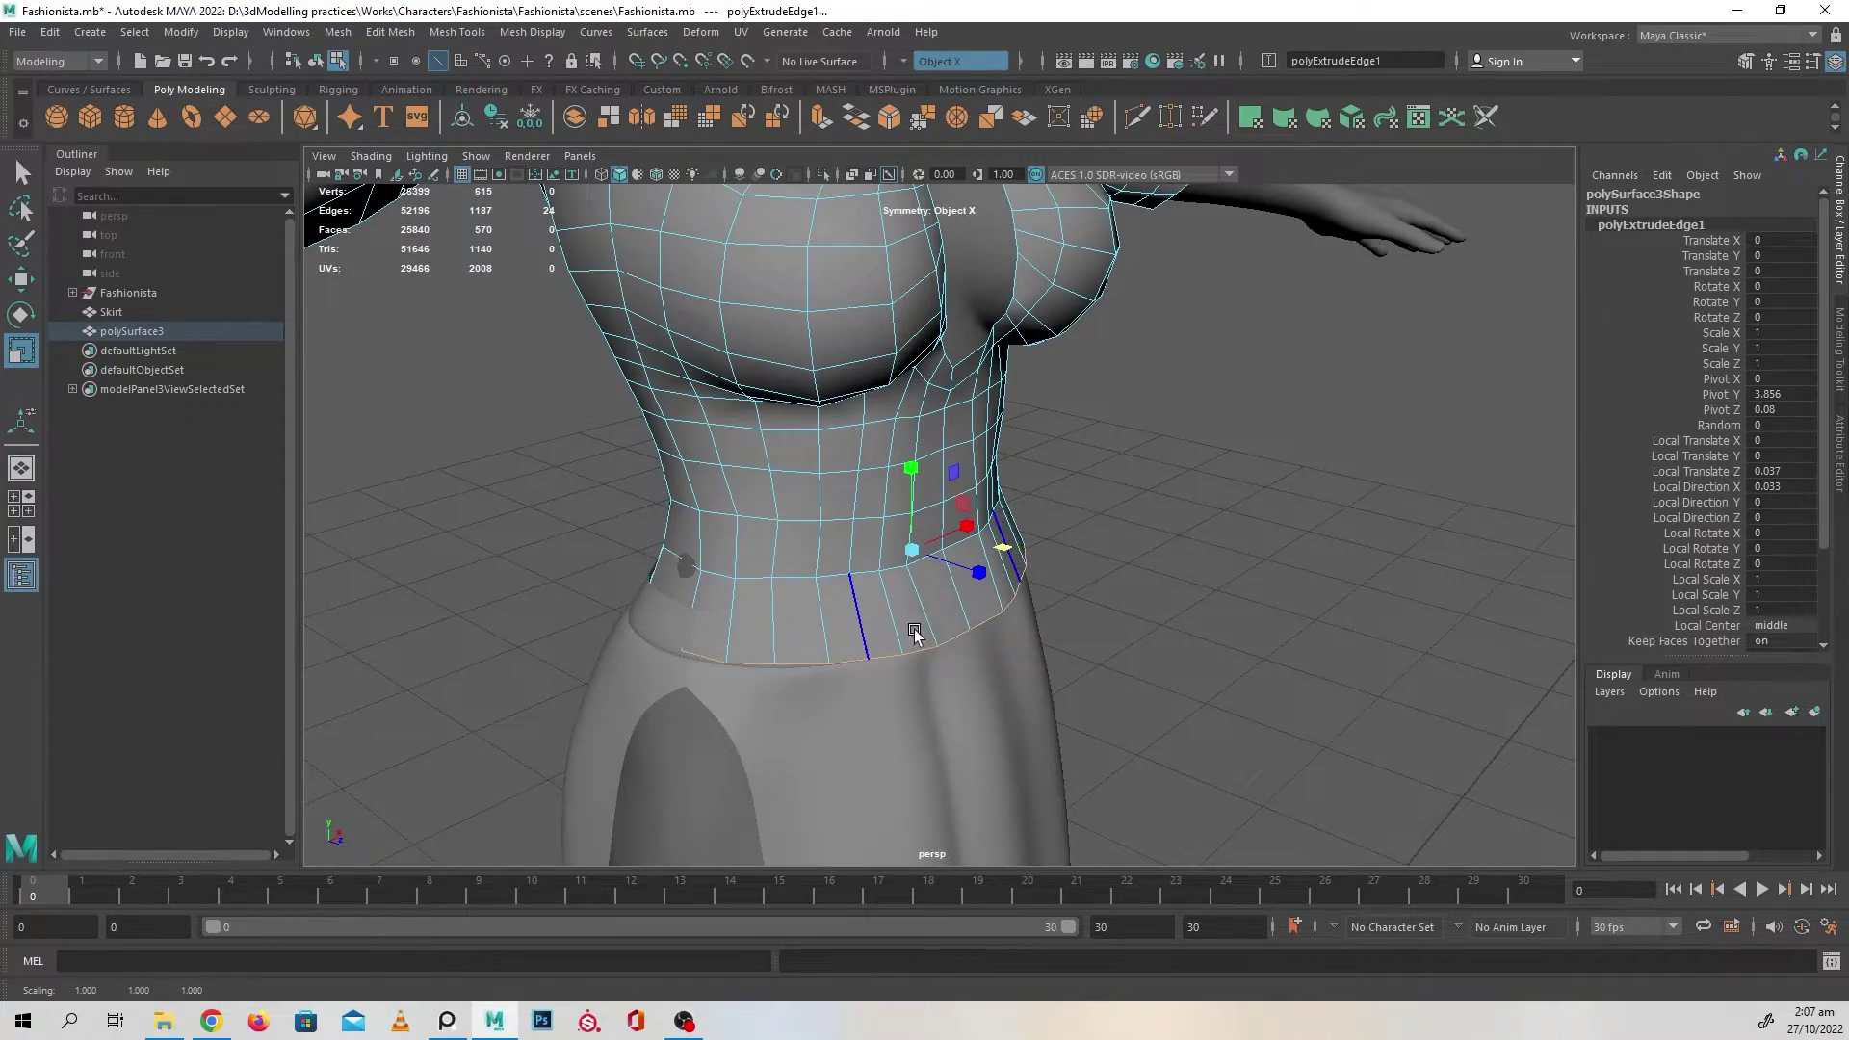
pyautogui.keyDown('alt'); pyautogui.moveTo(915, 628); pyautogui.dragTo(1136, 513); pyautogui.keyUp('alt')
# - Undo the symmetric rotation, turn symmetry off and rotate the hem loop into a slant across the front of the waist
pyautogui.press('e')
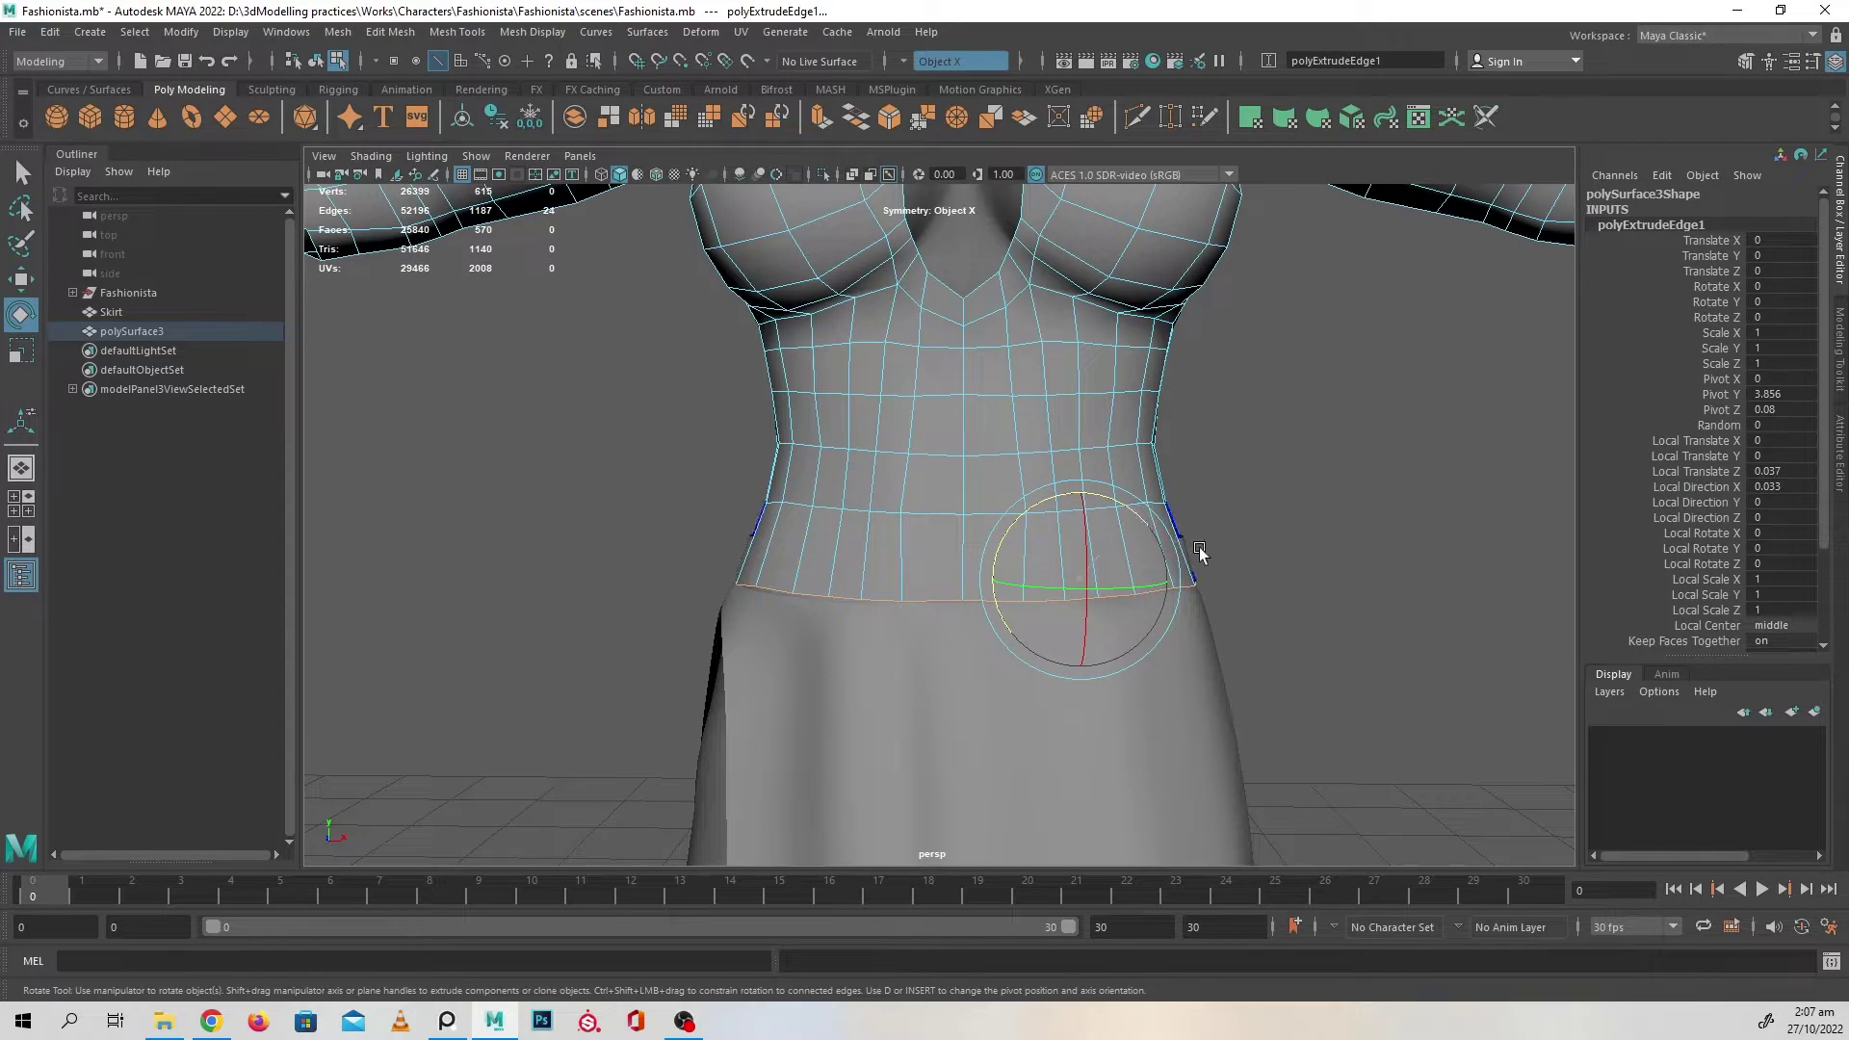
pyautogui.hotkey('ctrl', 'z')
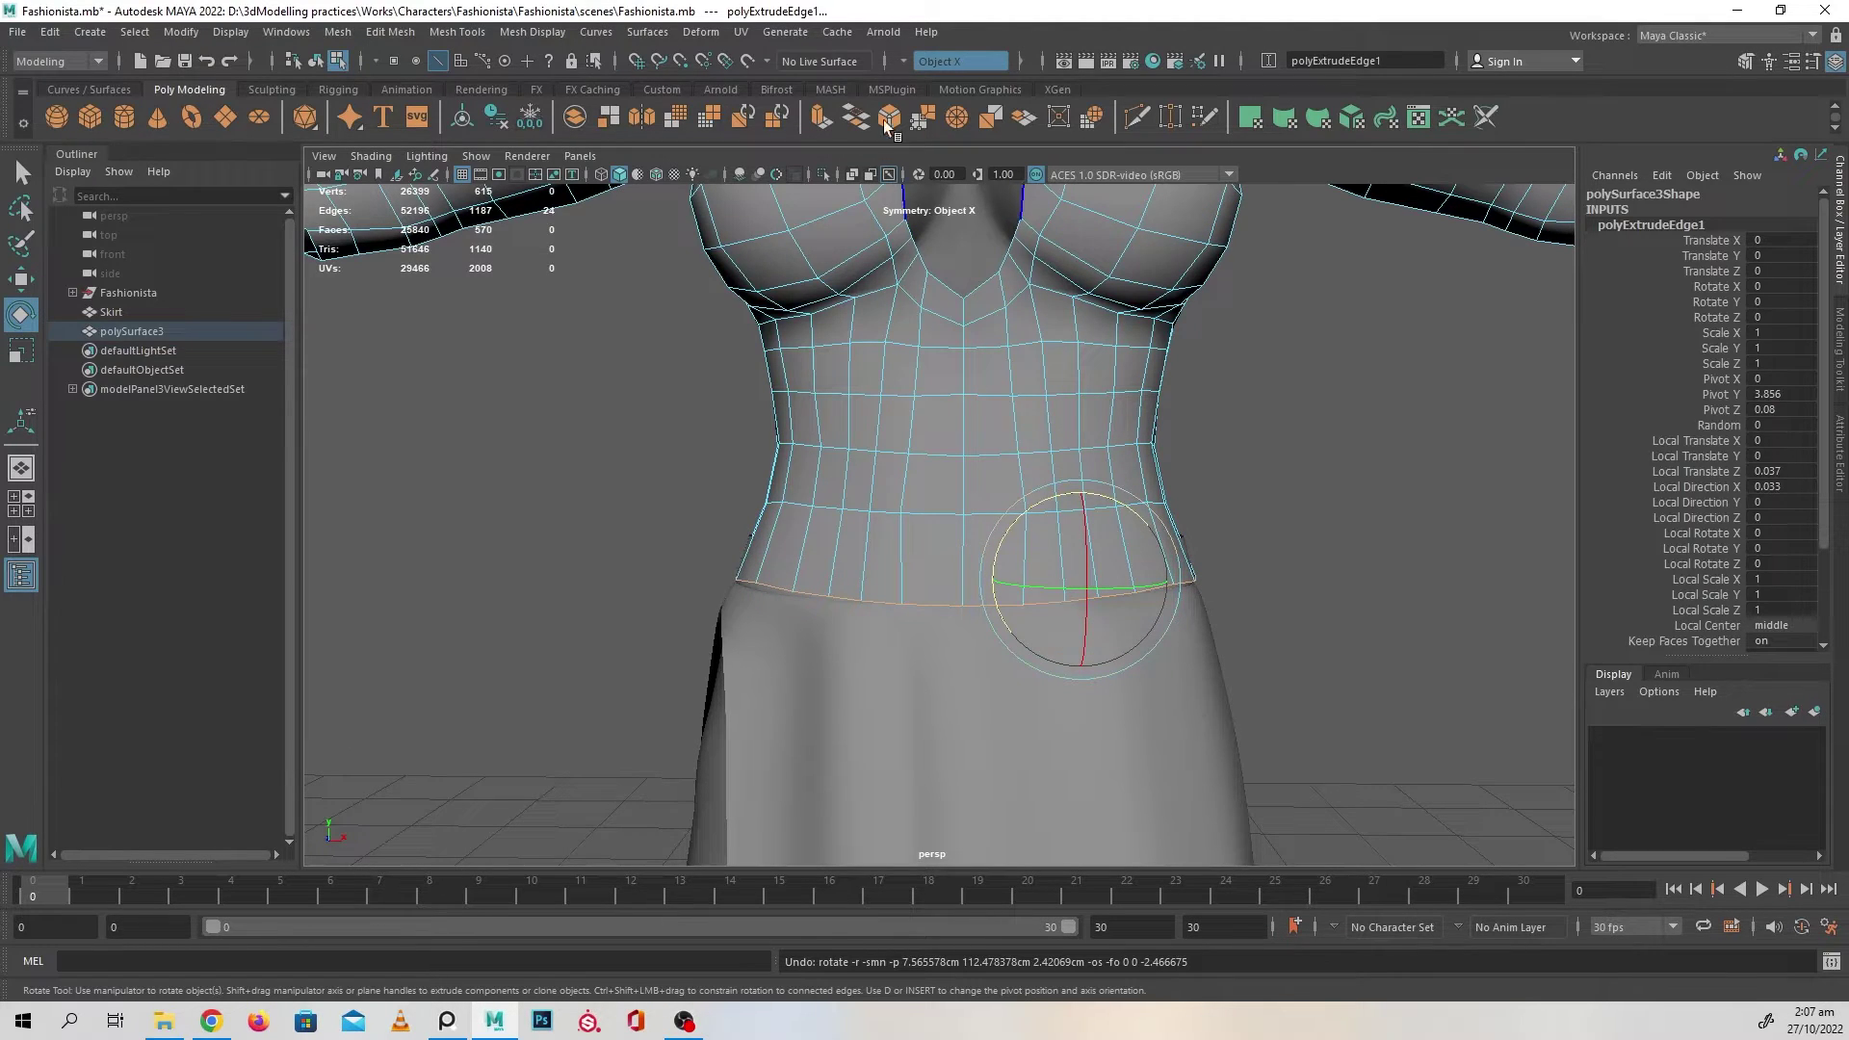
pyautogui.click(905, 61)
pyautogui.click(919, 73)
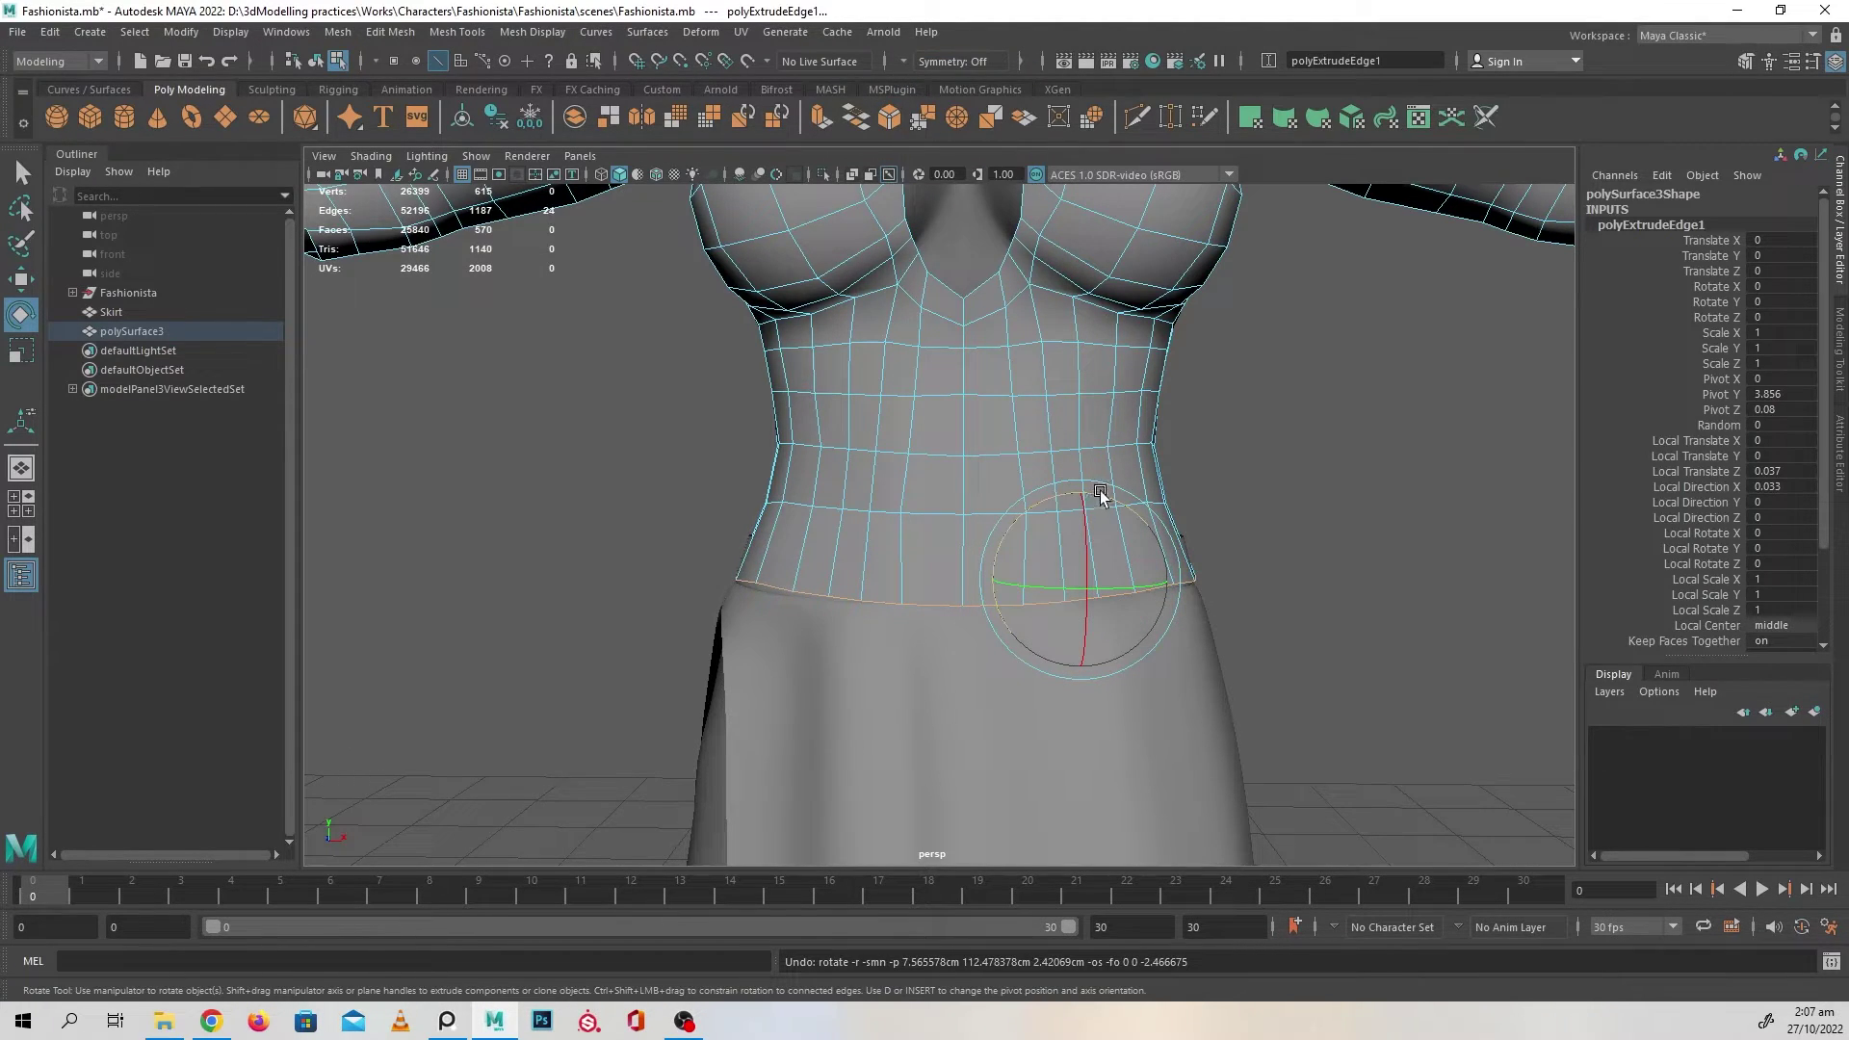
pyautogui.moveTo(1100, 494); pyautogui.dragTo(1106, 496)
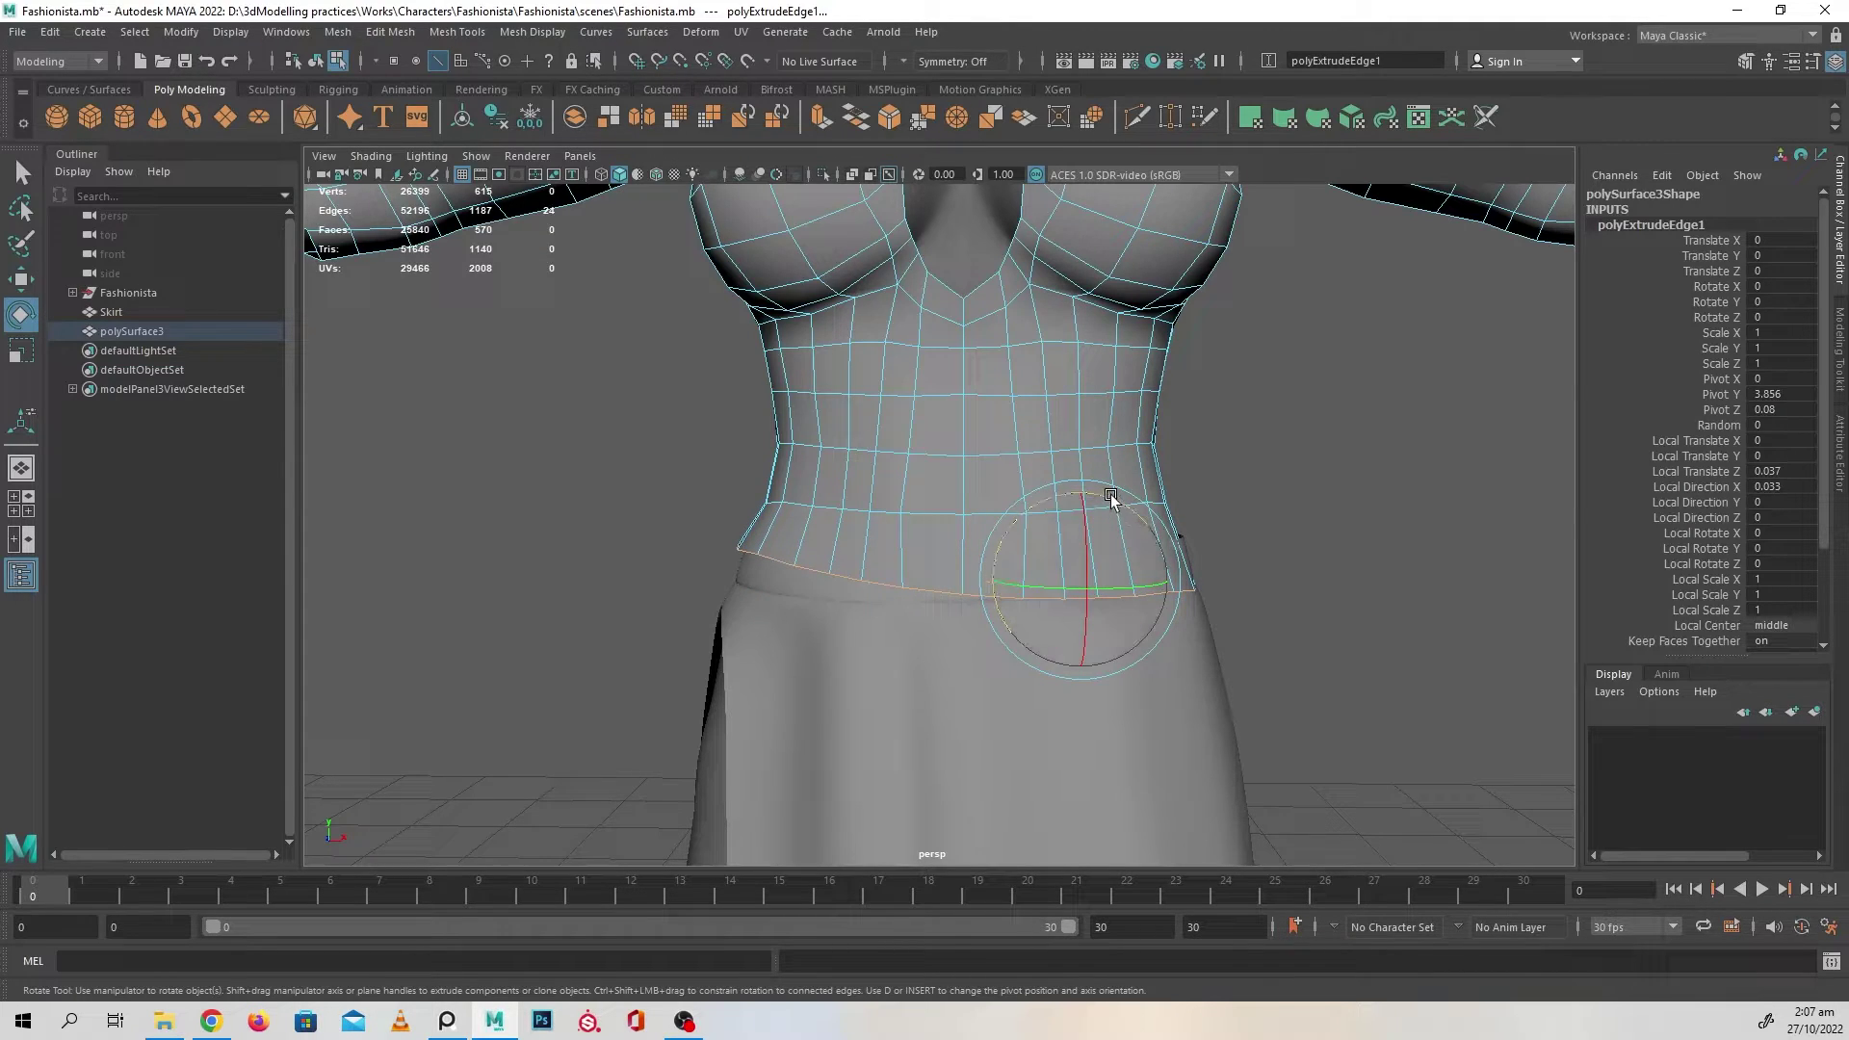
# - Widen the slanted hem loop along X and lower it slightly, comparing the waistline with the reference artwork
pyautogui.press('w')
pyautogui.press('r')
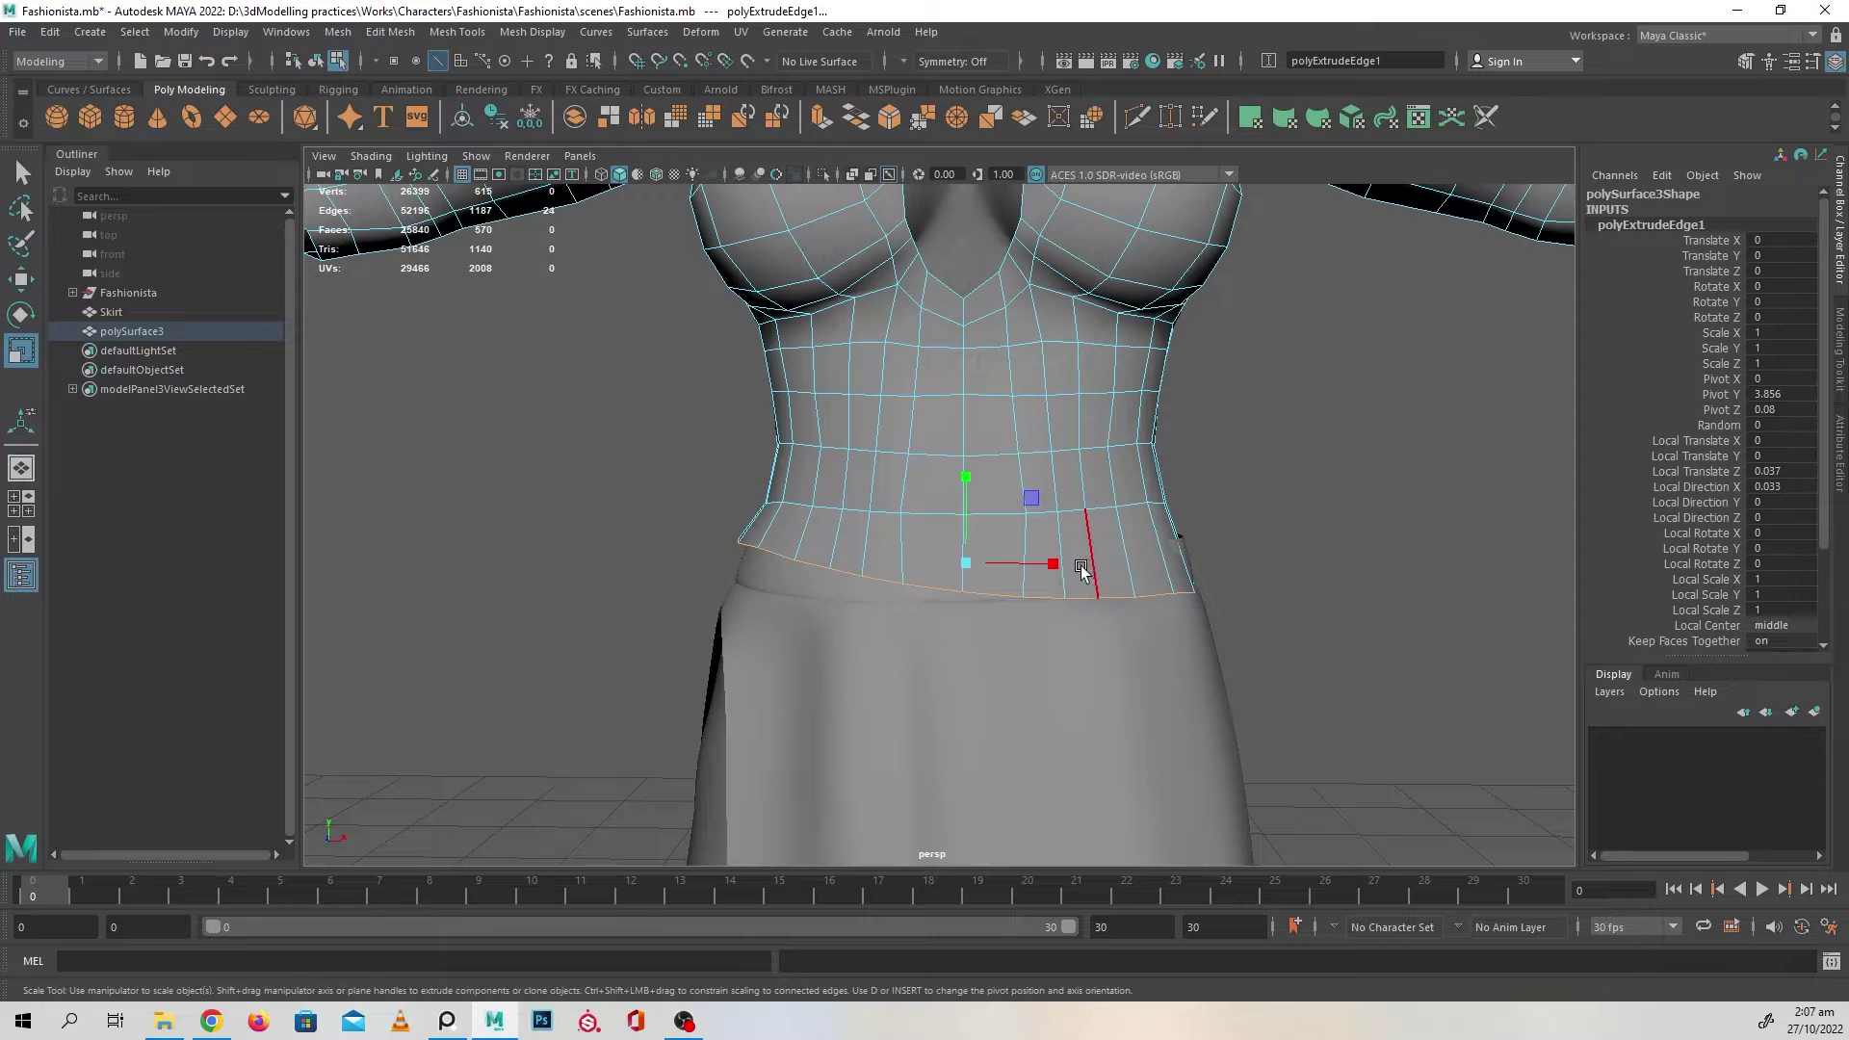
pyautogui.moveTo(1057, 565); pyautogui.dragTo(1078, 563)
pyautogui.press('w')
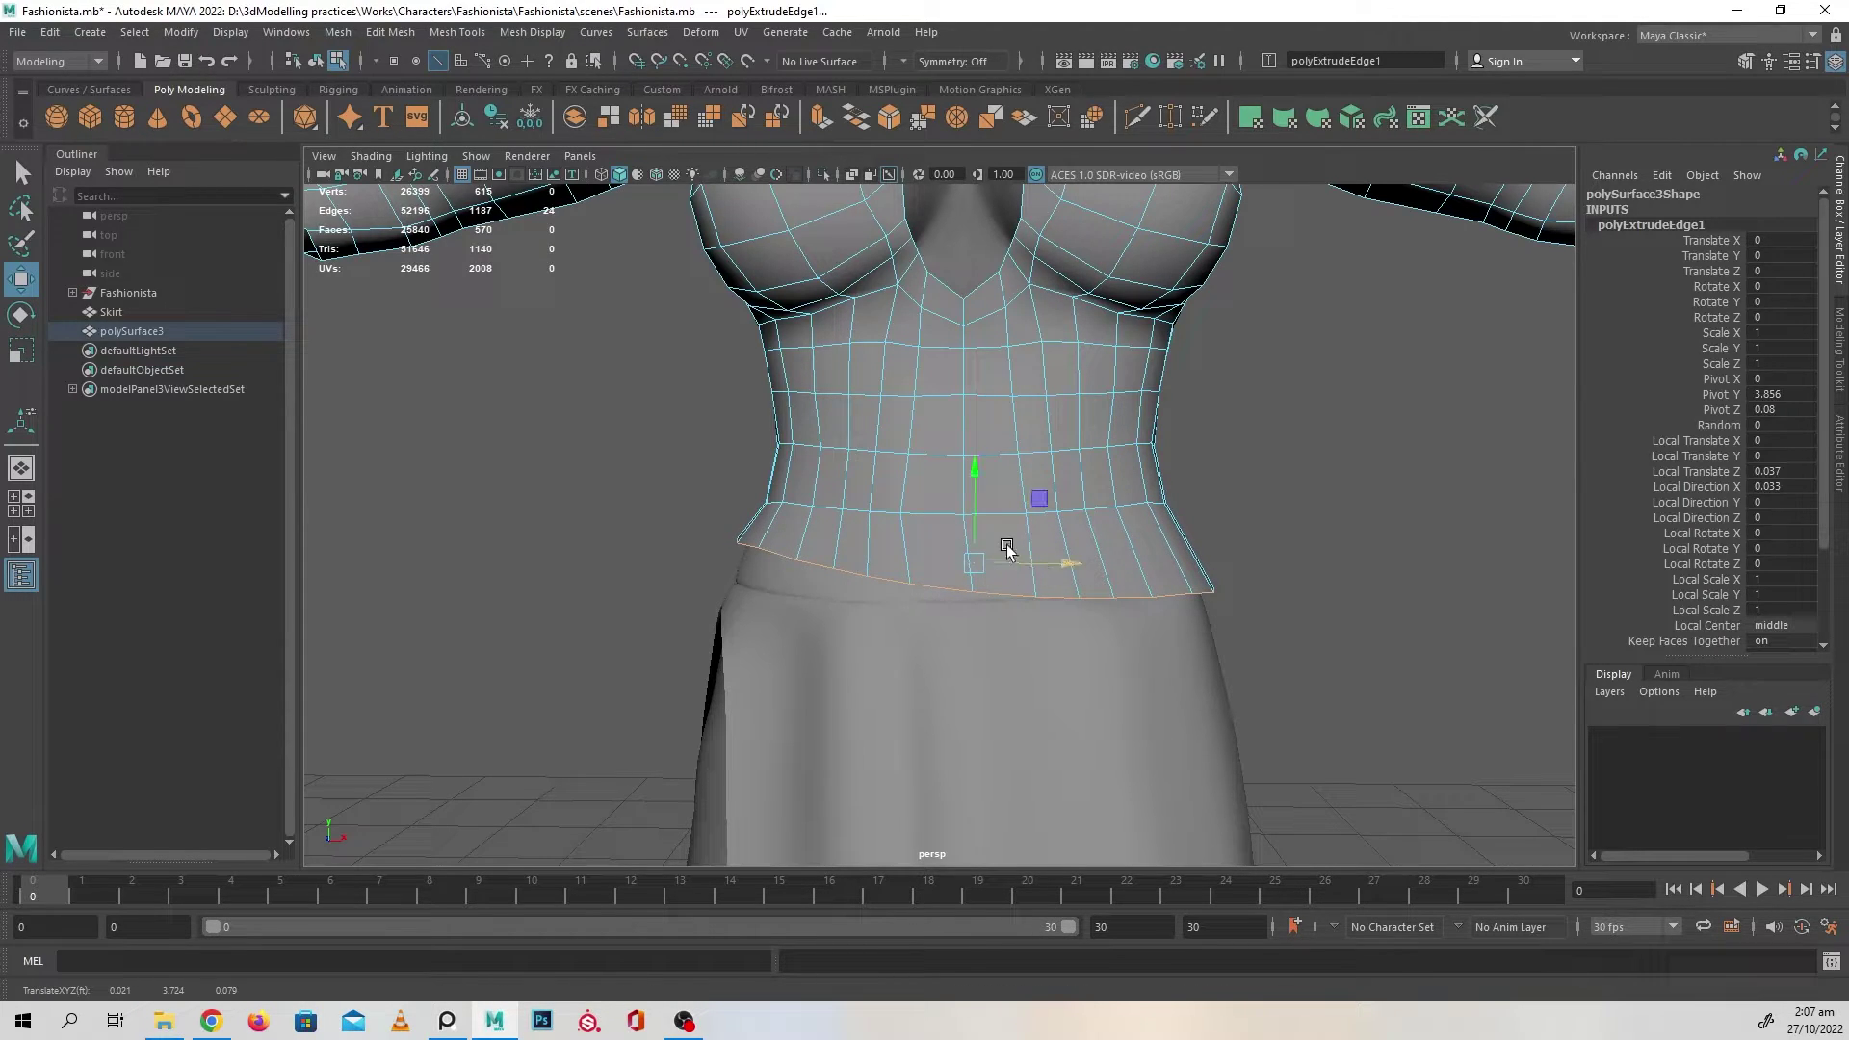
pyautogui.moveTo(979, 466); pyautogui.dragTo(978, 474)
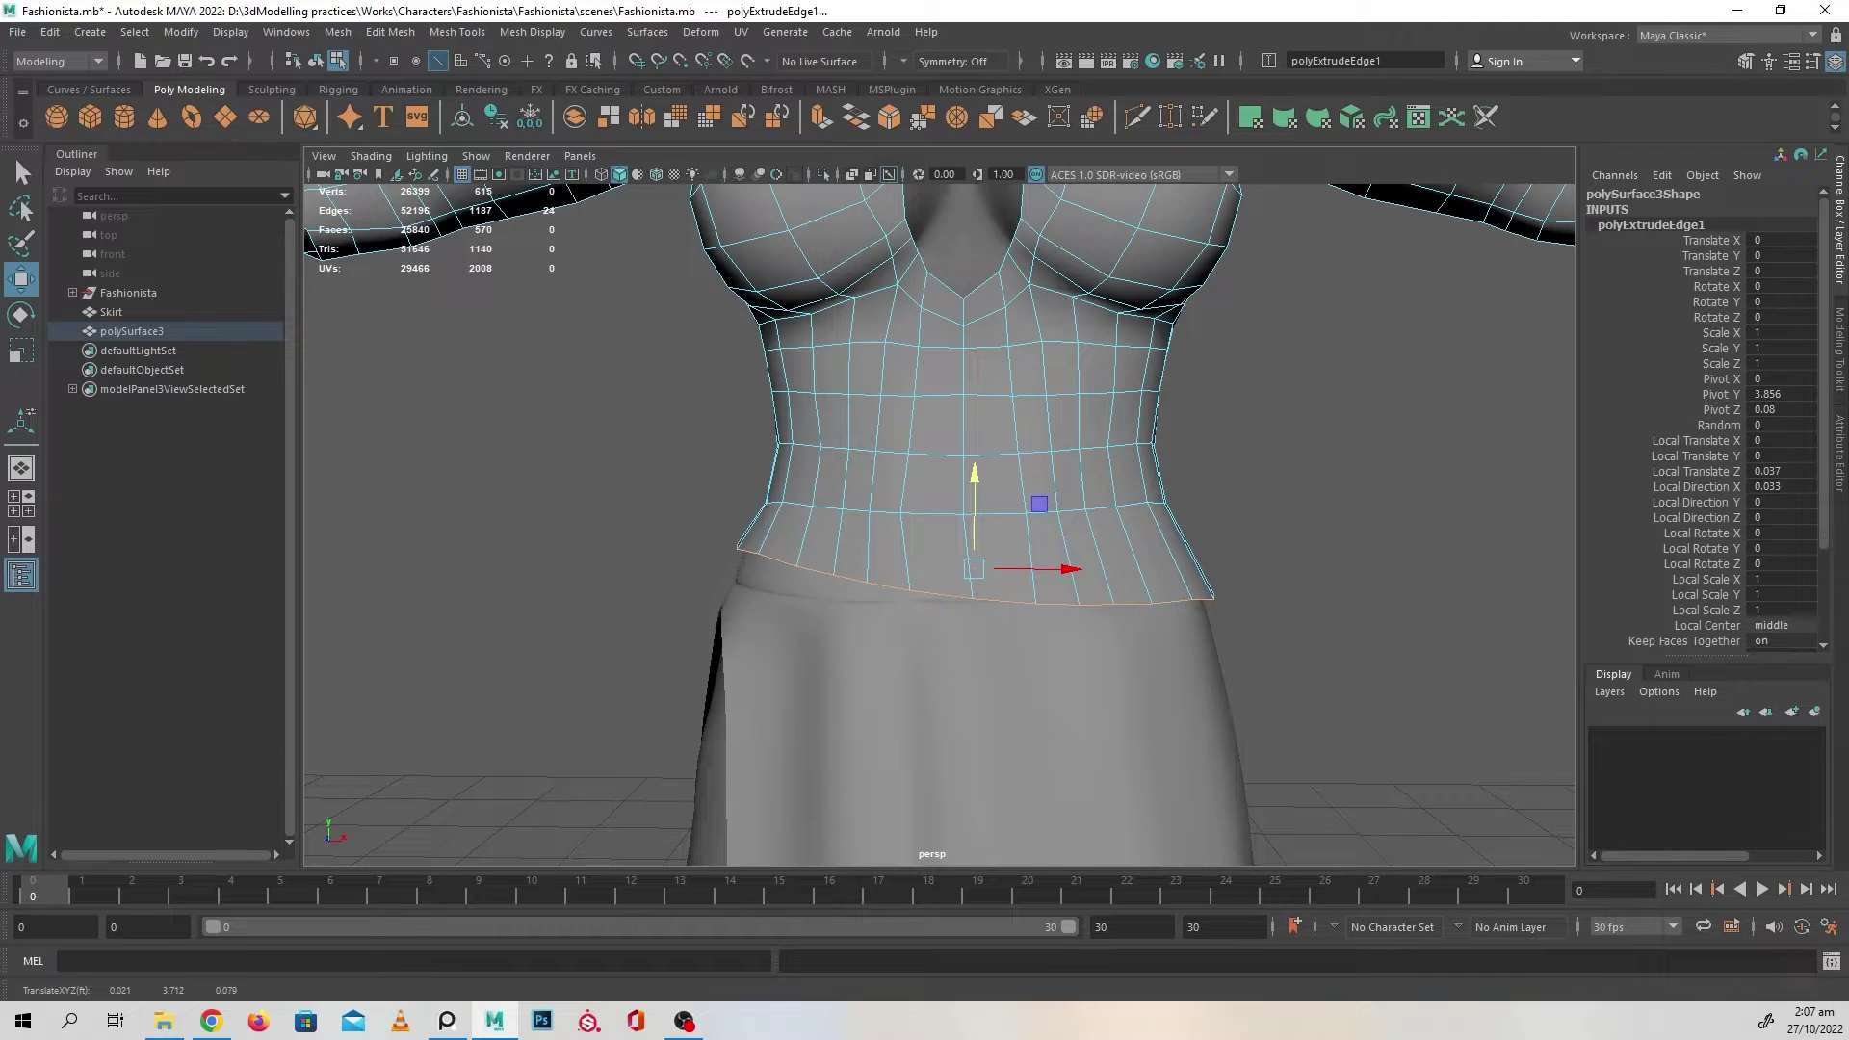
pyautogui.moveTo(0, 437); pyautogui.dragTo(575, 353, button='right')
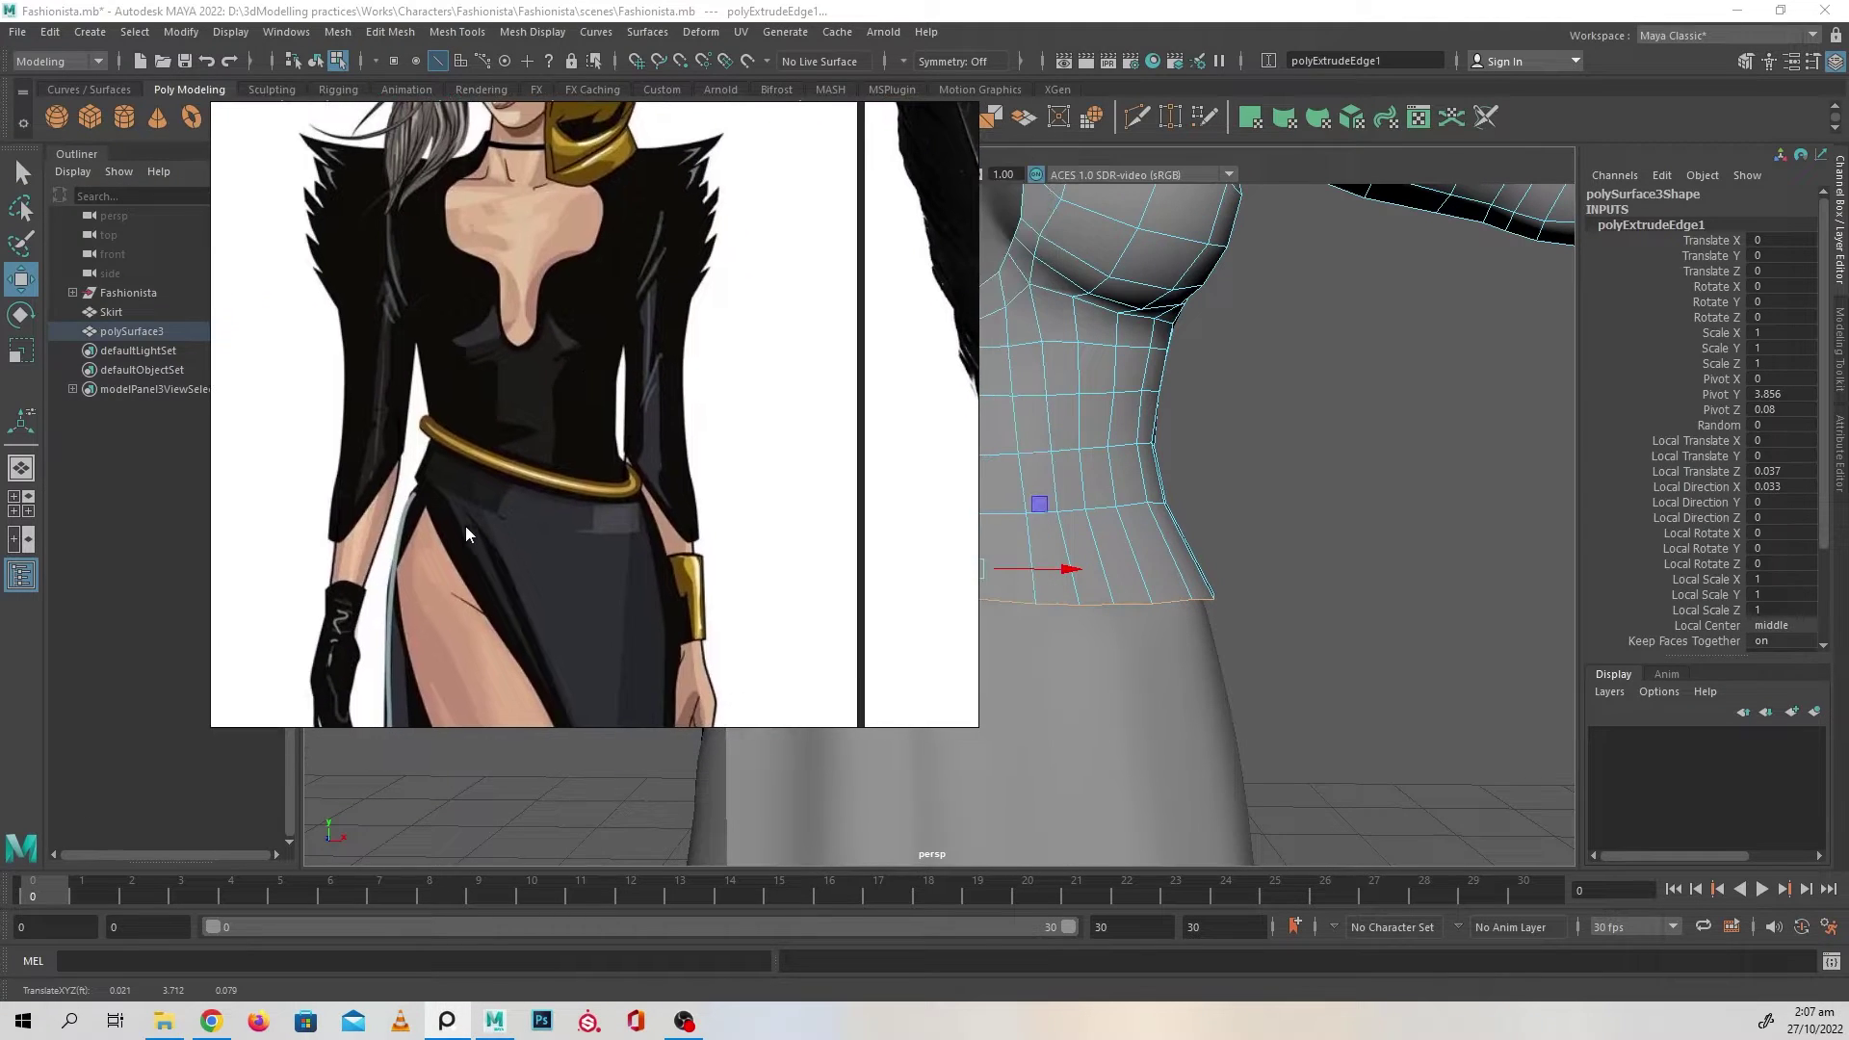
pyautogui.moveTo(626, 421); pyautogui.dragTo(0, 520, button='right')
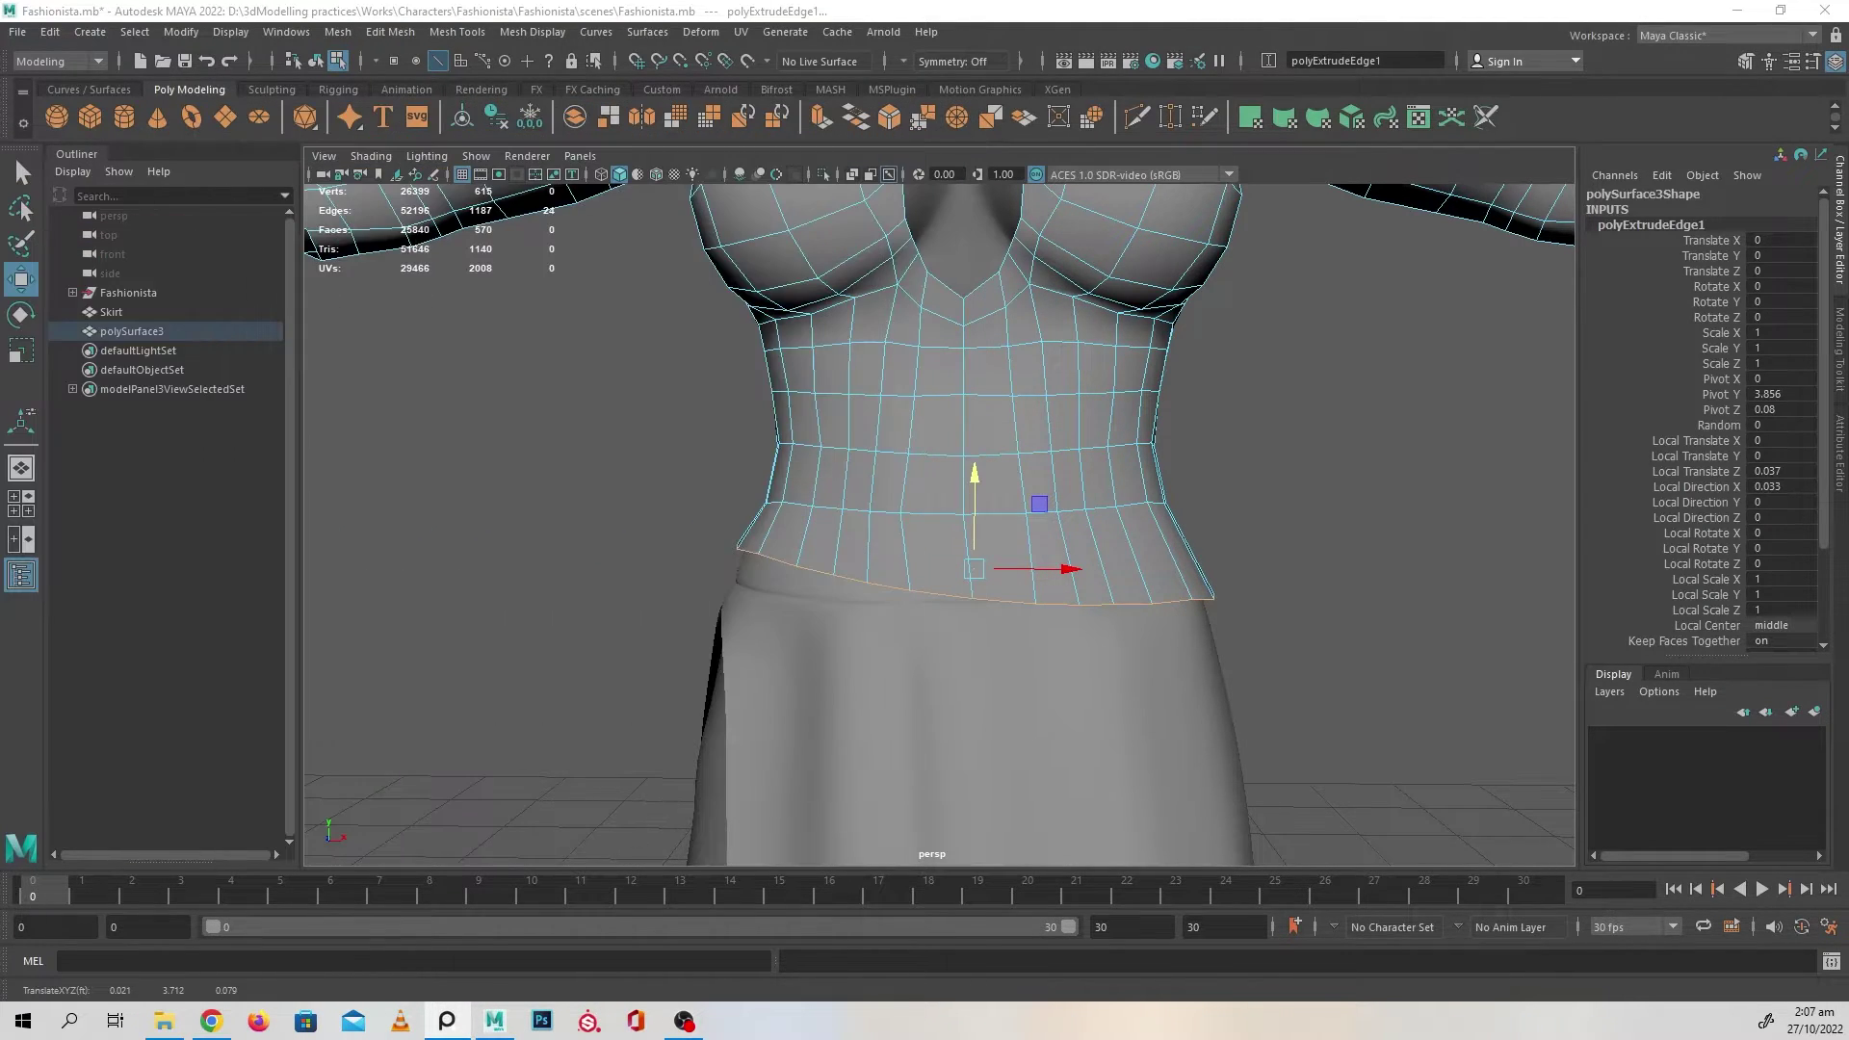
# - Set symmetry back to Object X and activate the sculpting Grab tool on the top
pyautogui.moveTo(1101, 604)
pyautogui.keyDown('alt'); pyautogui.mouseDown()
pyautogui.moveTo(1197, 640)
pyautogui.moveTo(884, 644)
pyautogui.moveTo(1198, 648)
pyautogui.moveTo(945, 524)
pyautogui.mouseUp(); pyautogui.keyUp('alt')
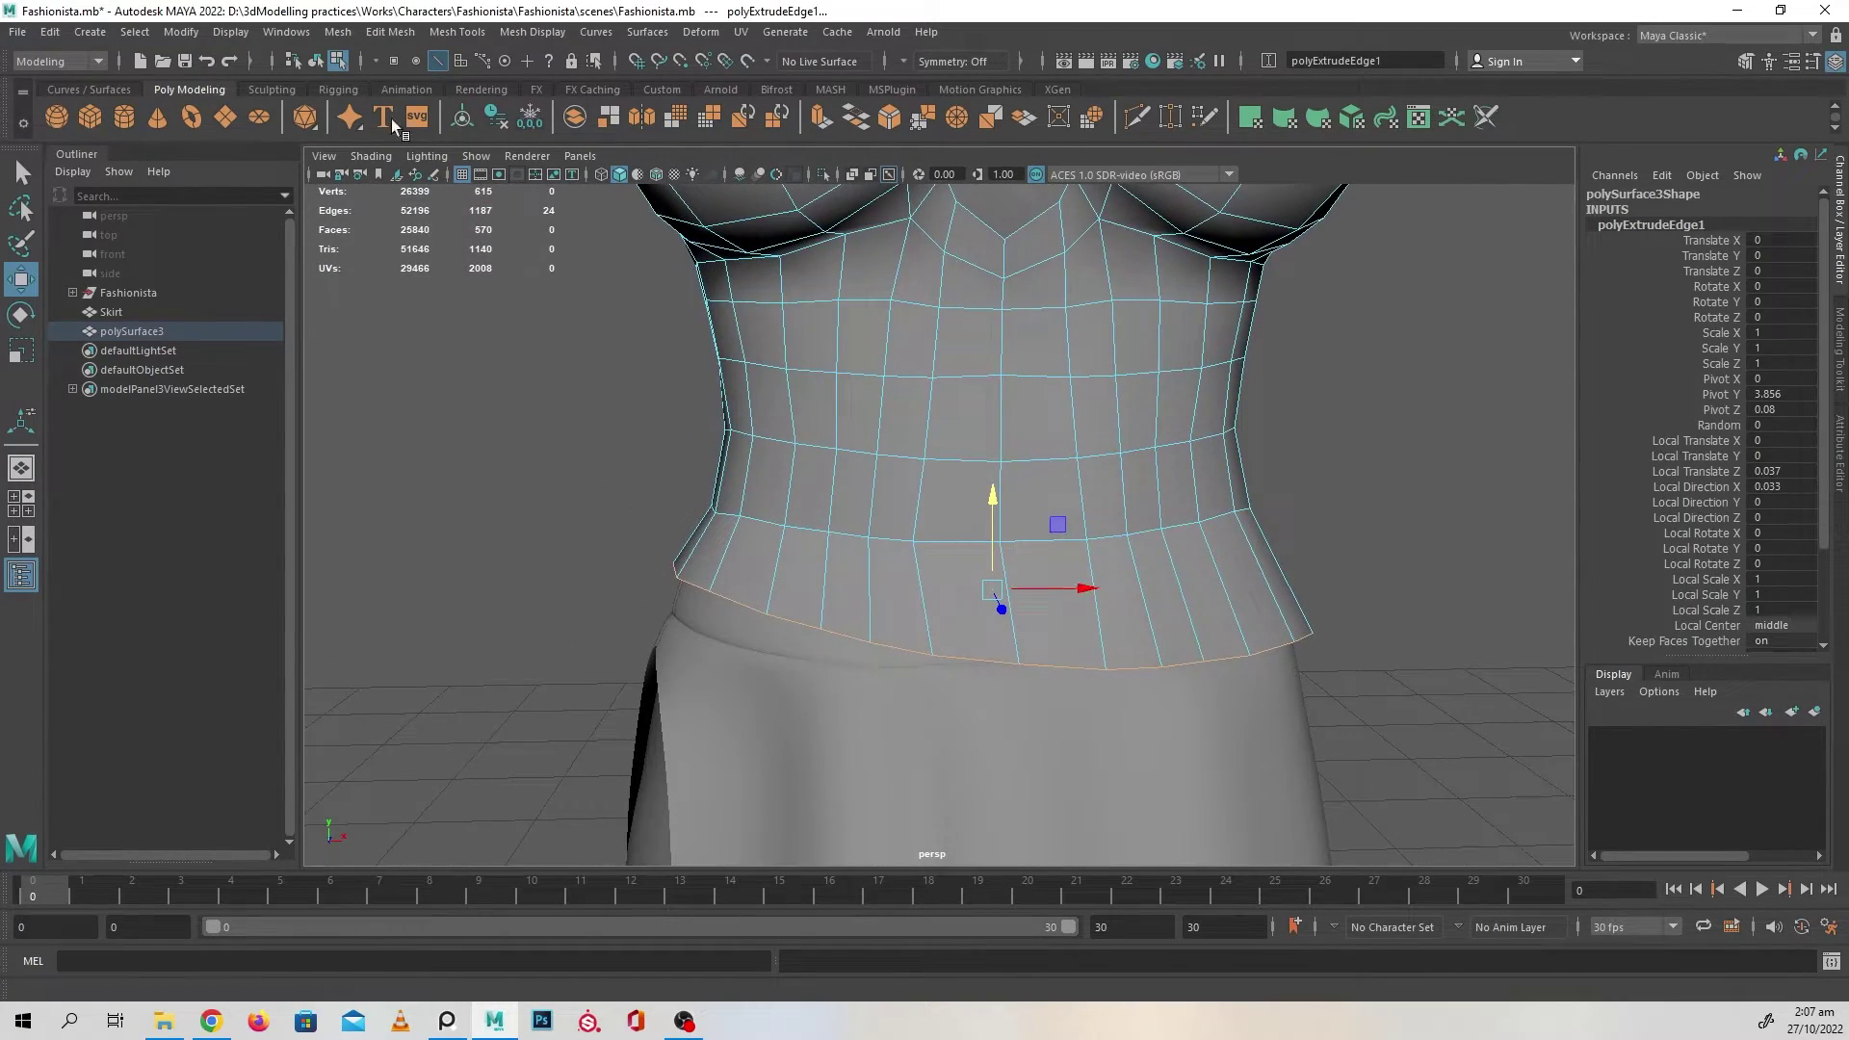
pyautogui.click(284, 88)
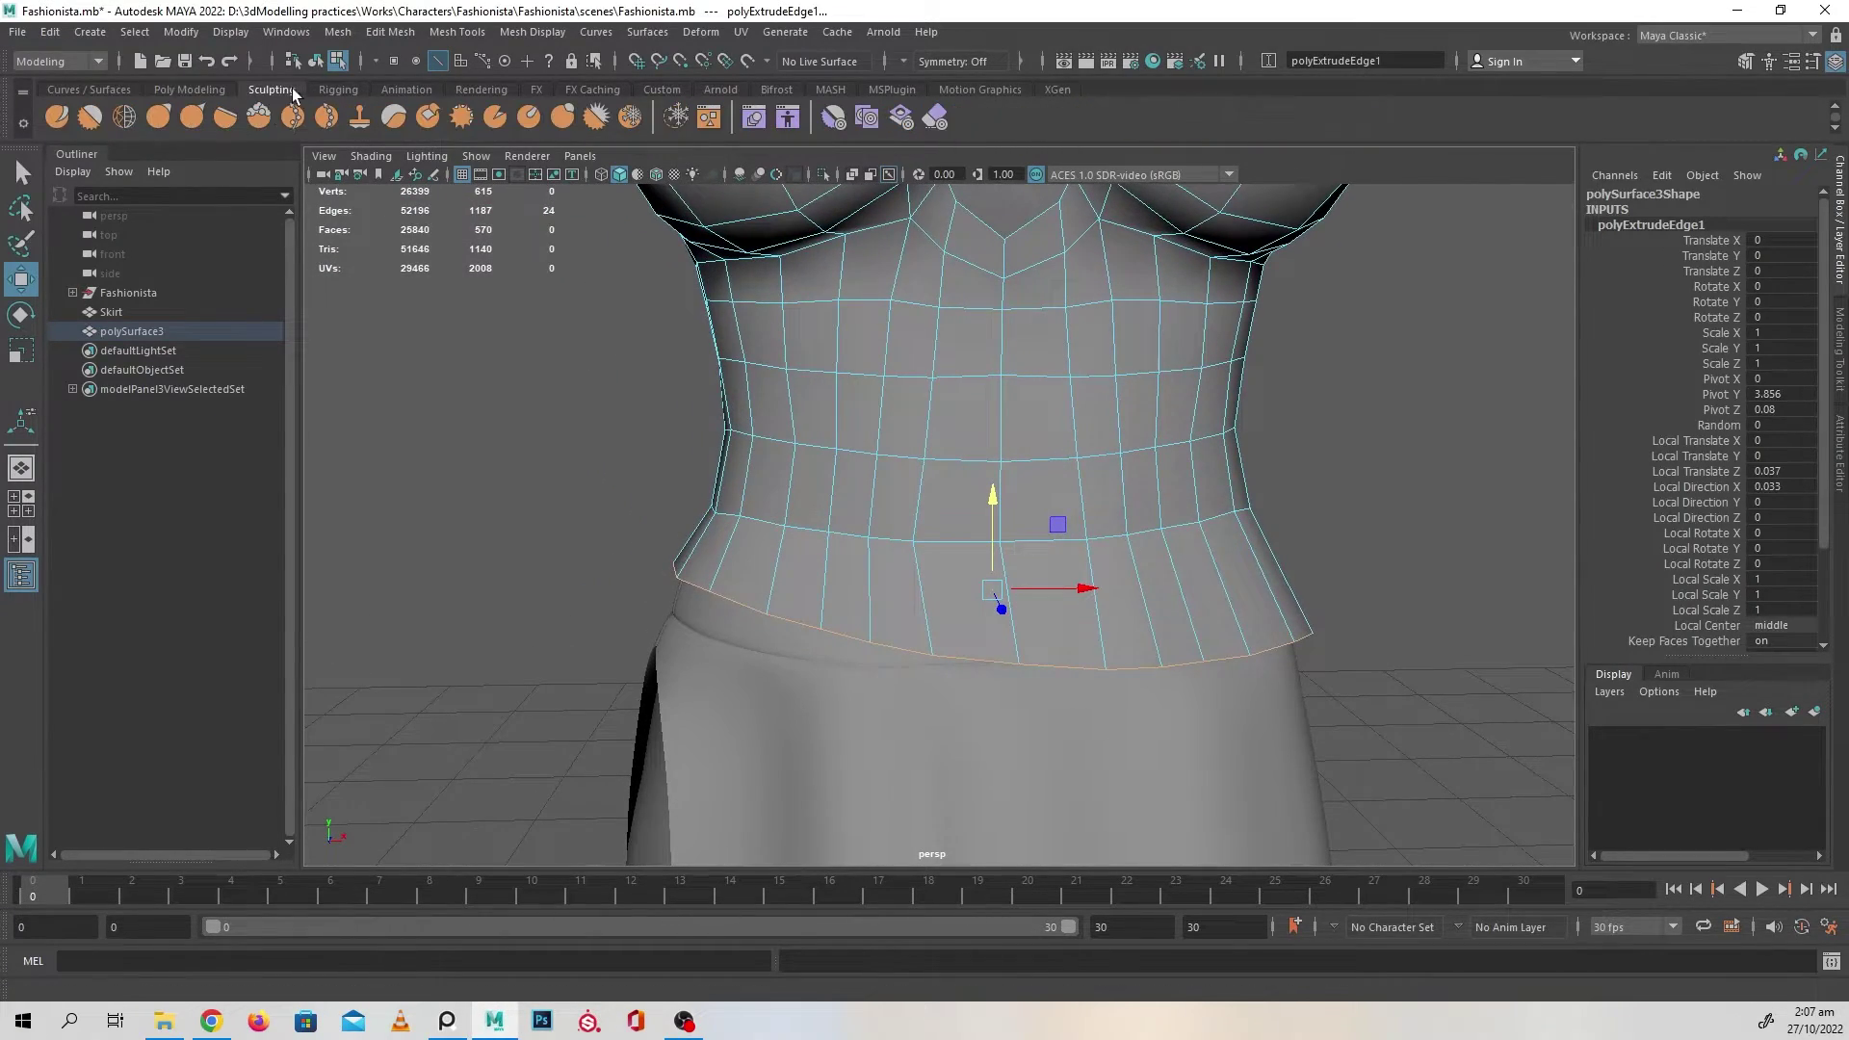
pyautogui.click(901, 63)
pyautogui.click(964, 92)
pyautogui.click(159, 117)
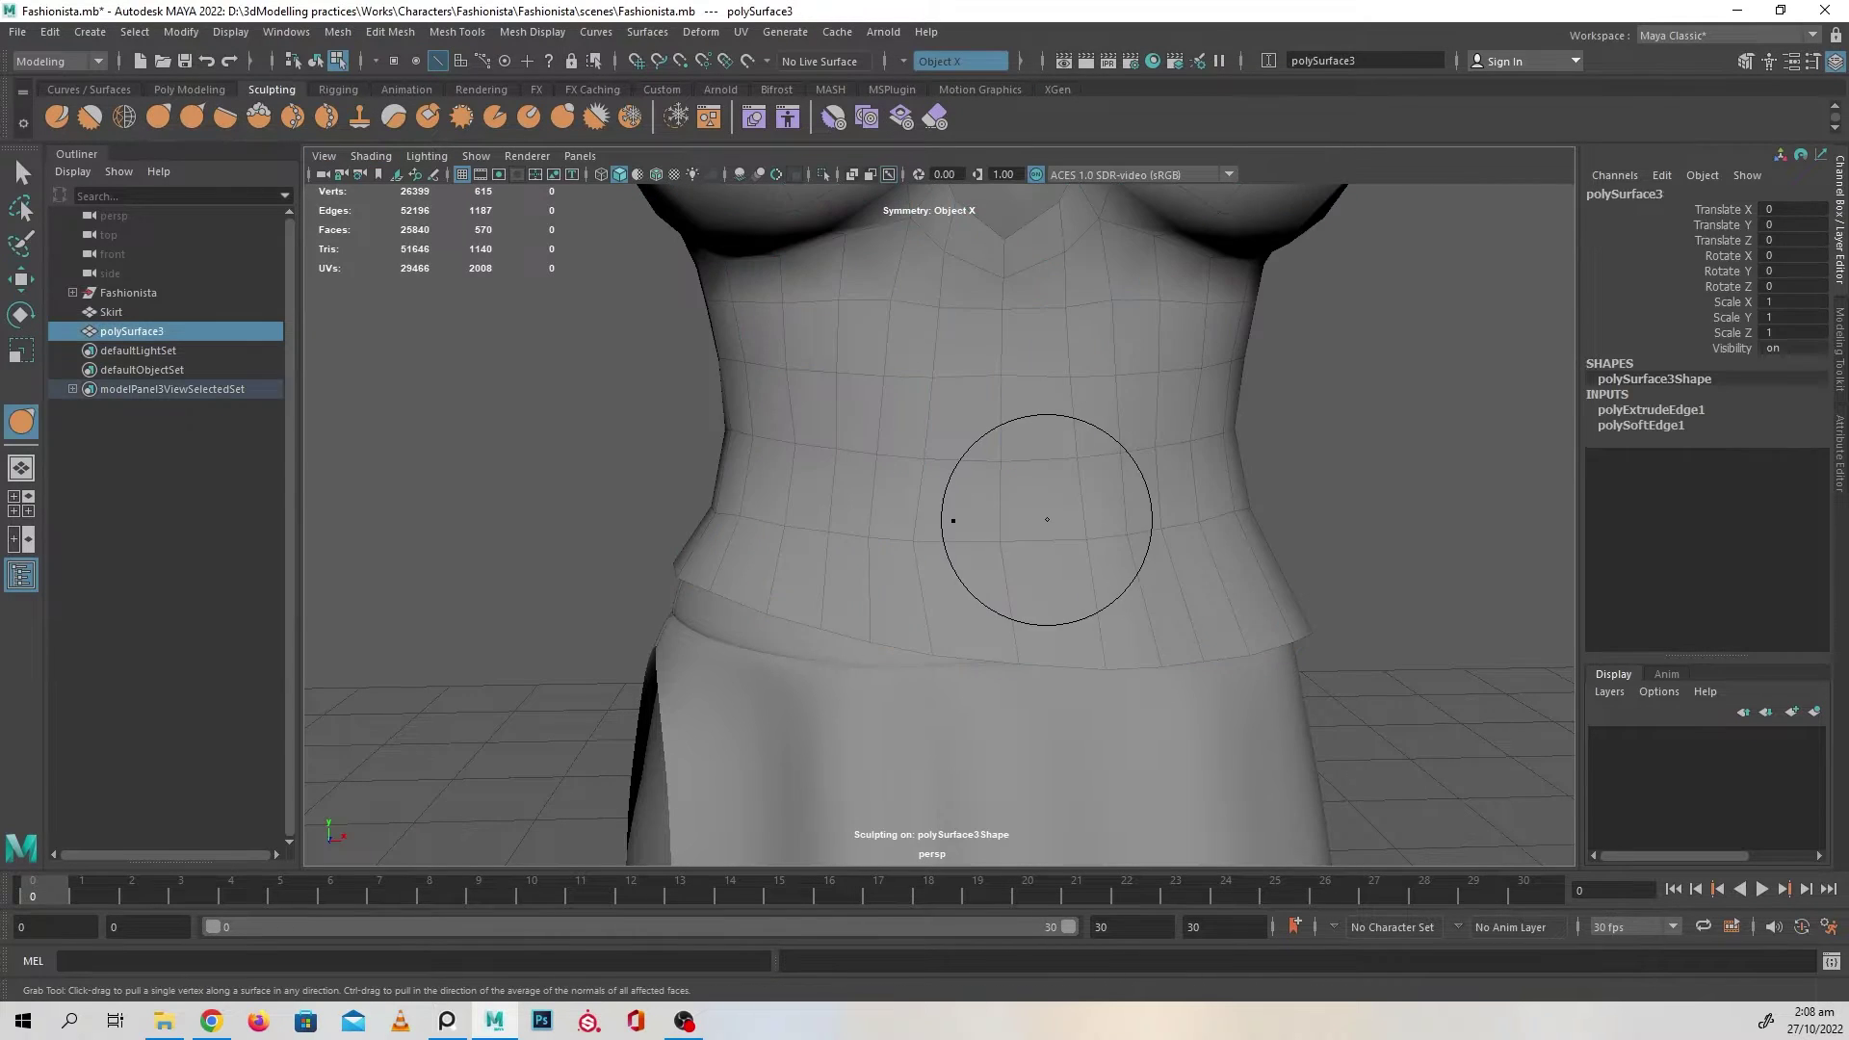
# - Enlarge the Grab brush and pull the top's hem outward at the back of the hip so it covers the skirt's waistband
pyautogui.moveTo(1020, 516)
pyautogui.keyDown('alt'); pyautogui.mouseDown()
pyautogui.moveTo(1083, 483)
pyautogui.moveTo(1033, 475)
pyautogui.moveTo(1050, 602)
pyautogui.moveTo(1020, 647)
pyautogui.mouseUp(); pyautogui.keyUp('alt')
pyautogui.press('b')
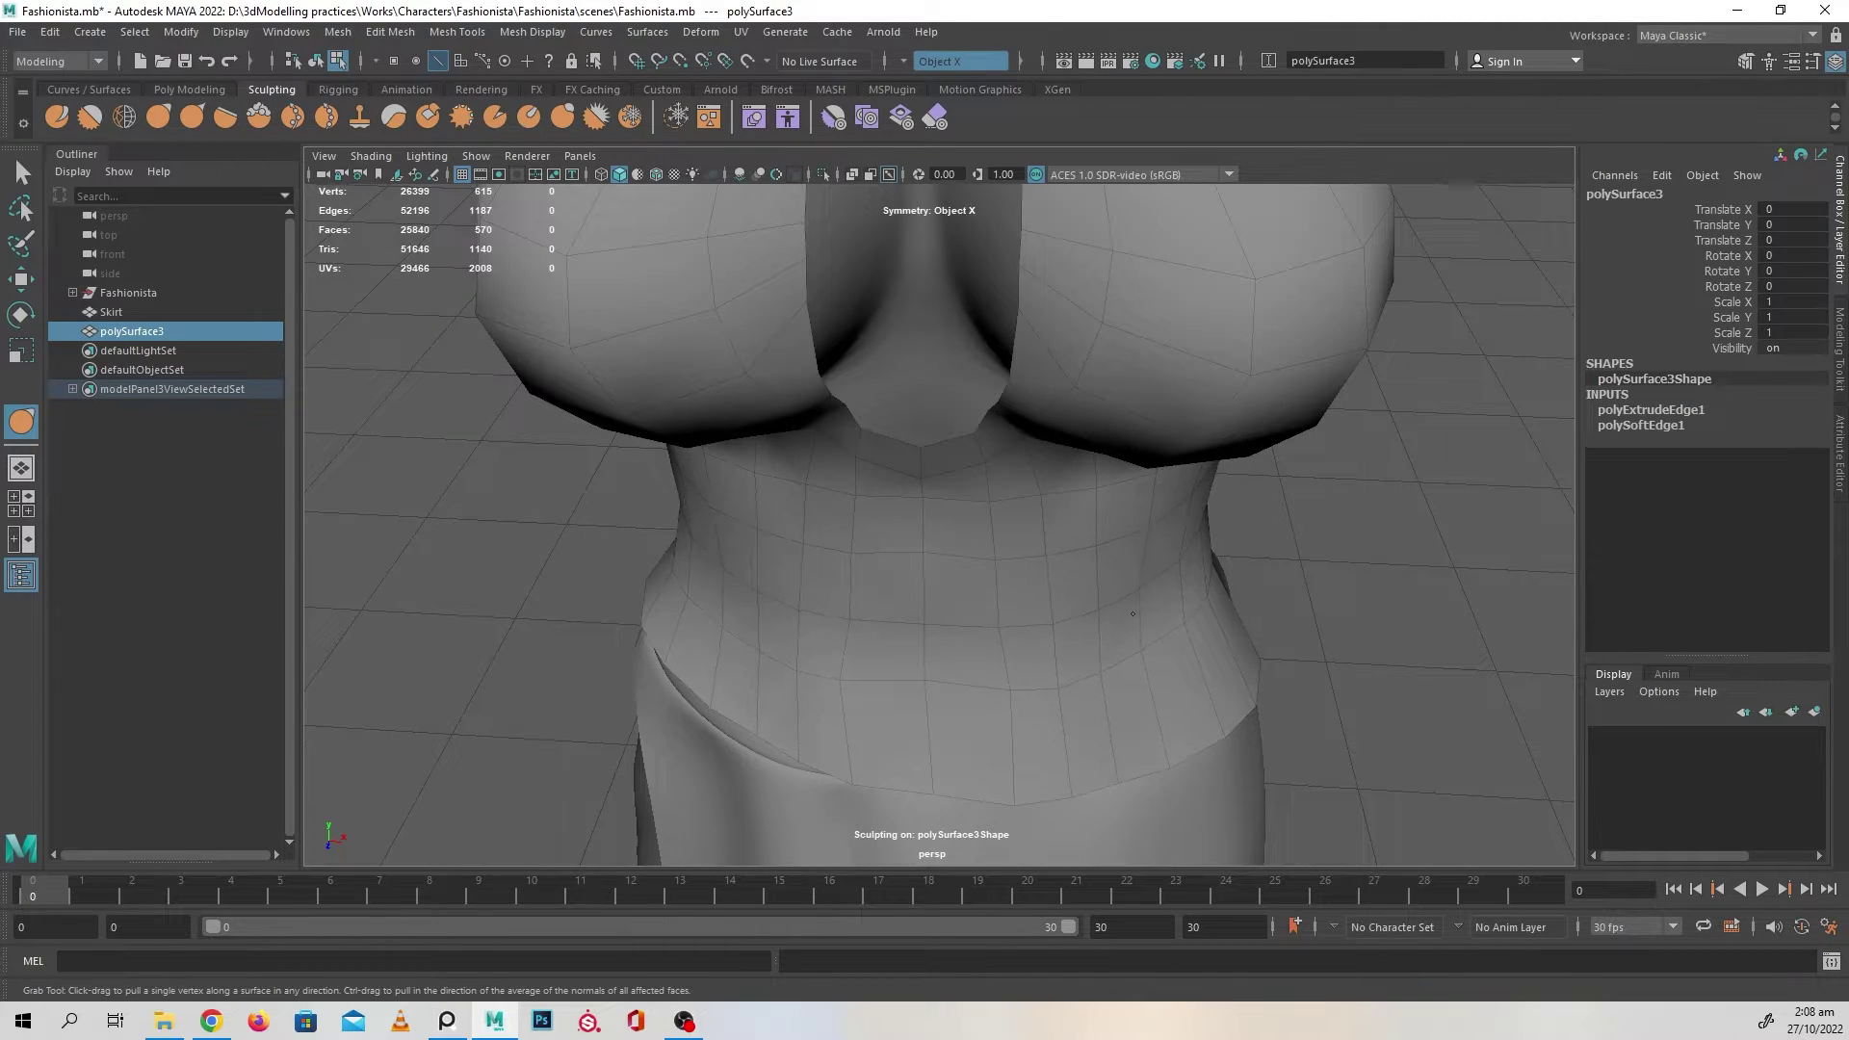
pyautogui.keyDown('alt'); pyautogui.moveTo(1310, 647); pyautogui.dragTo(1174, 599); pyautogui.keyUp('alt')
pyautogui.keyDown('alt'); pyautogui.moveTo(1177, 626); pyautogui.dragTo(1185, 590, button='middle'); pyautogui.keyUp('alt')
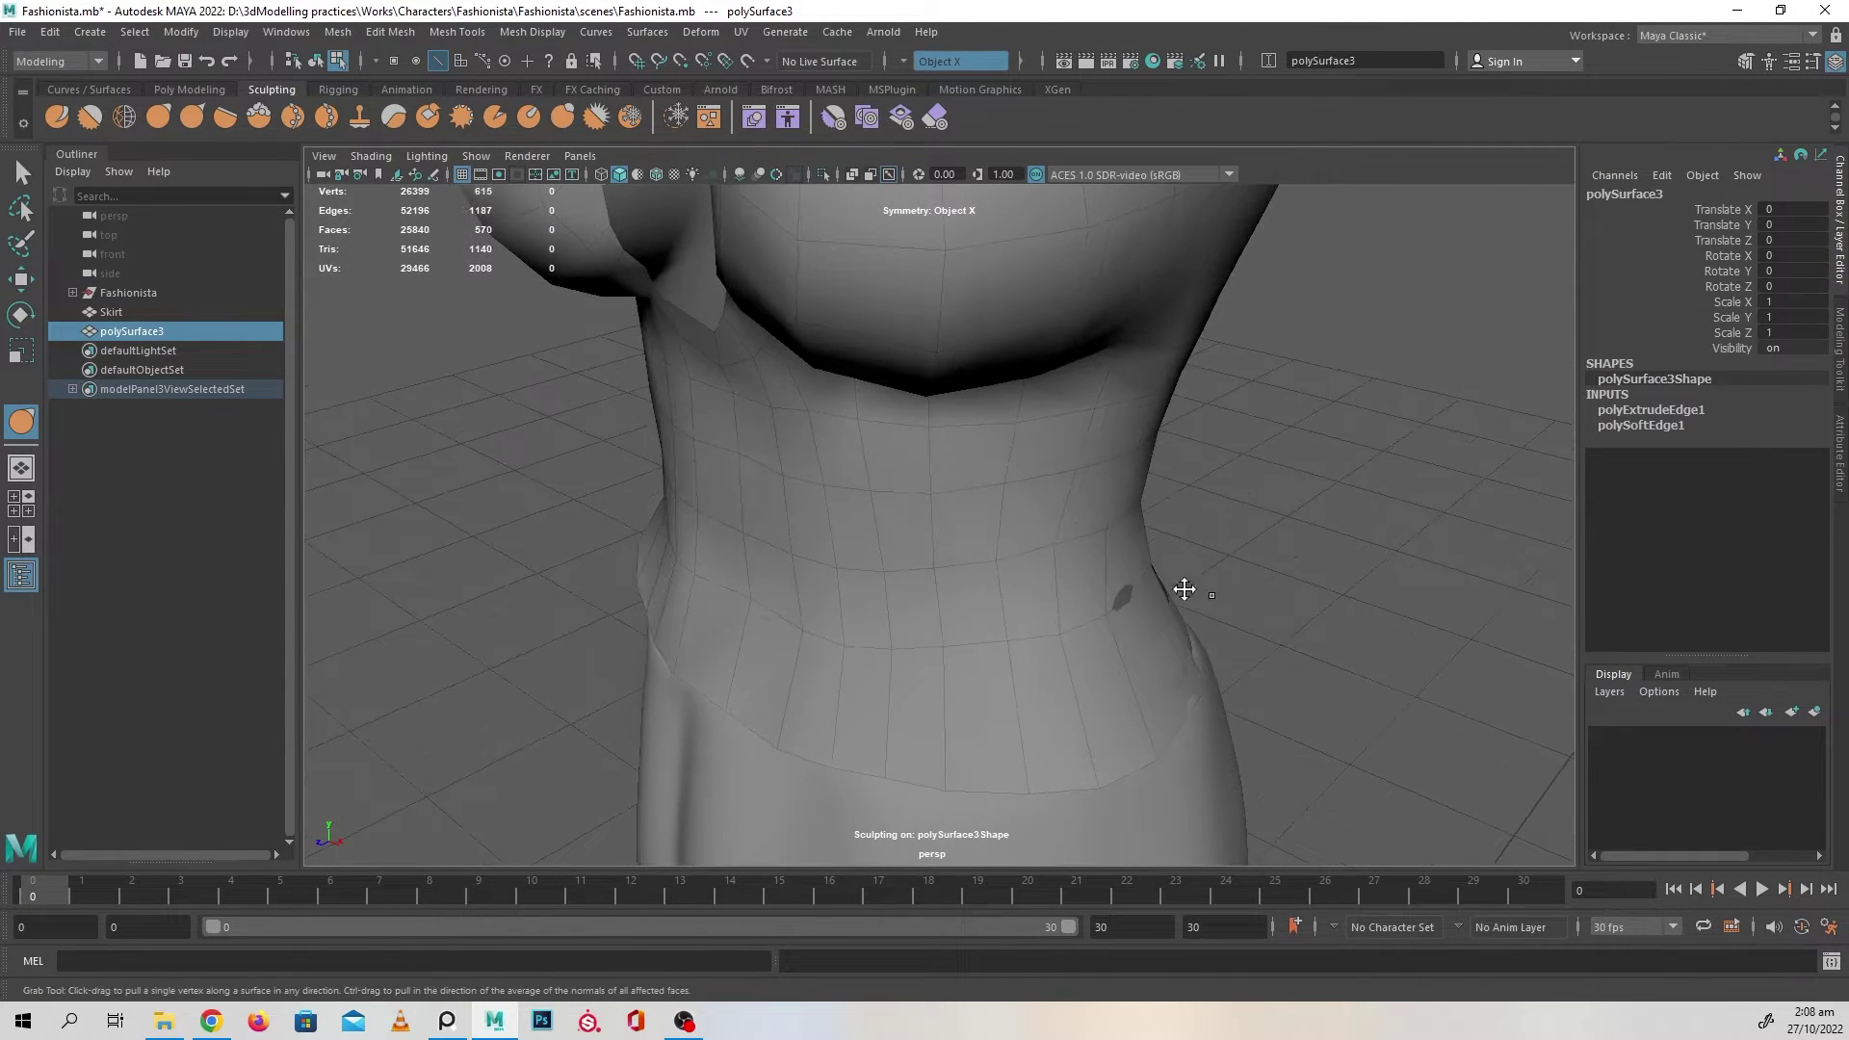
pyautogui.keyDown('alt'); pyautogui.moveTo(1185, 589); pyautogui.dragTo(814, 594); pyautogui.keyUp('alt')
pyautogui.moveTo(861, 520)
pyautogui.keyDown('alt'); pyautogui.mouseDown()
pyautogui.moveTo(867, 568)
pyautogui.moveTo(885, 533)
pyautogui.mouseUp(); pyautogui.keyUp('alt')
pyautogui.press('b')
pyautogui.moveTo(885, 532); pyautogui.dragTo(892, 547)
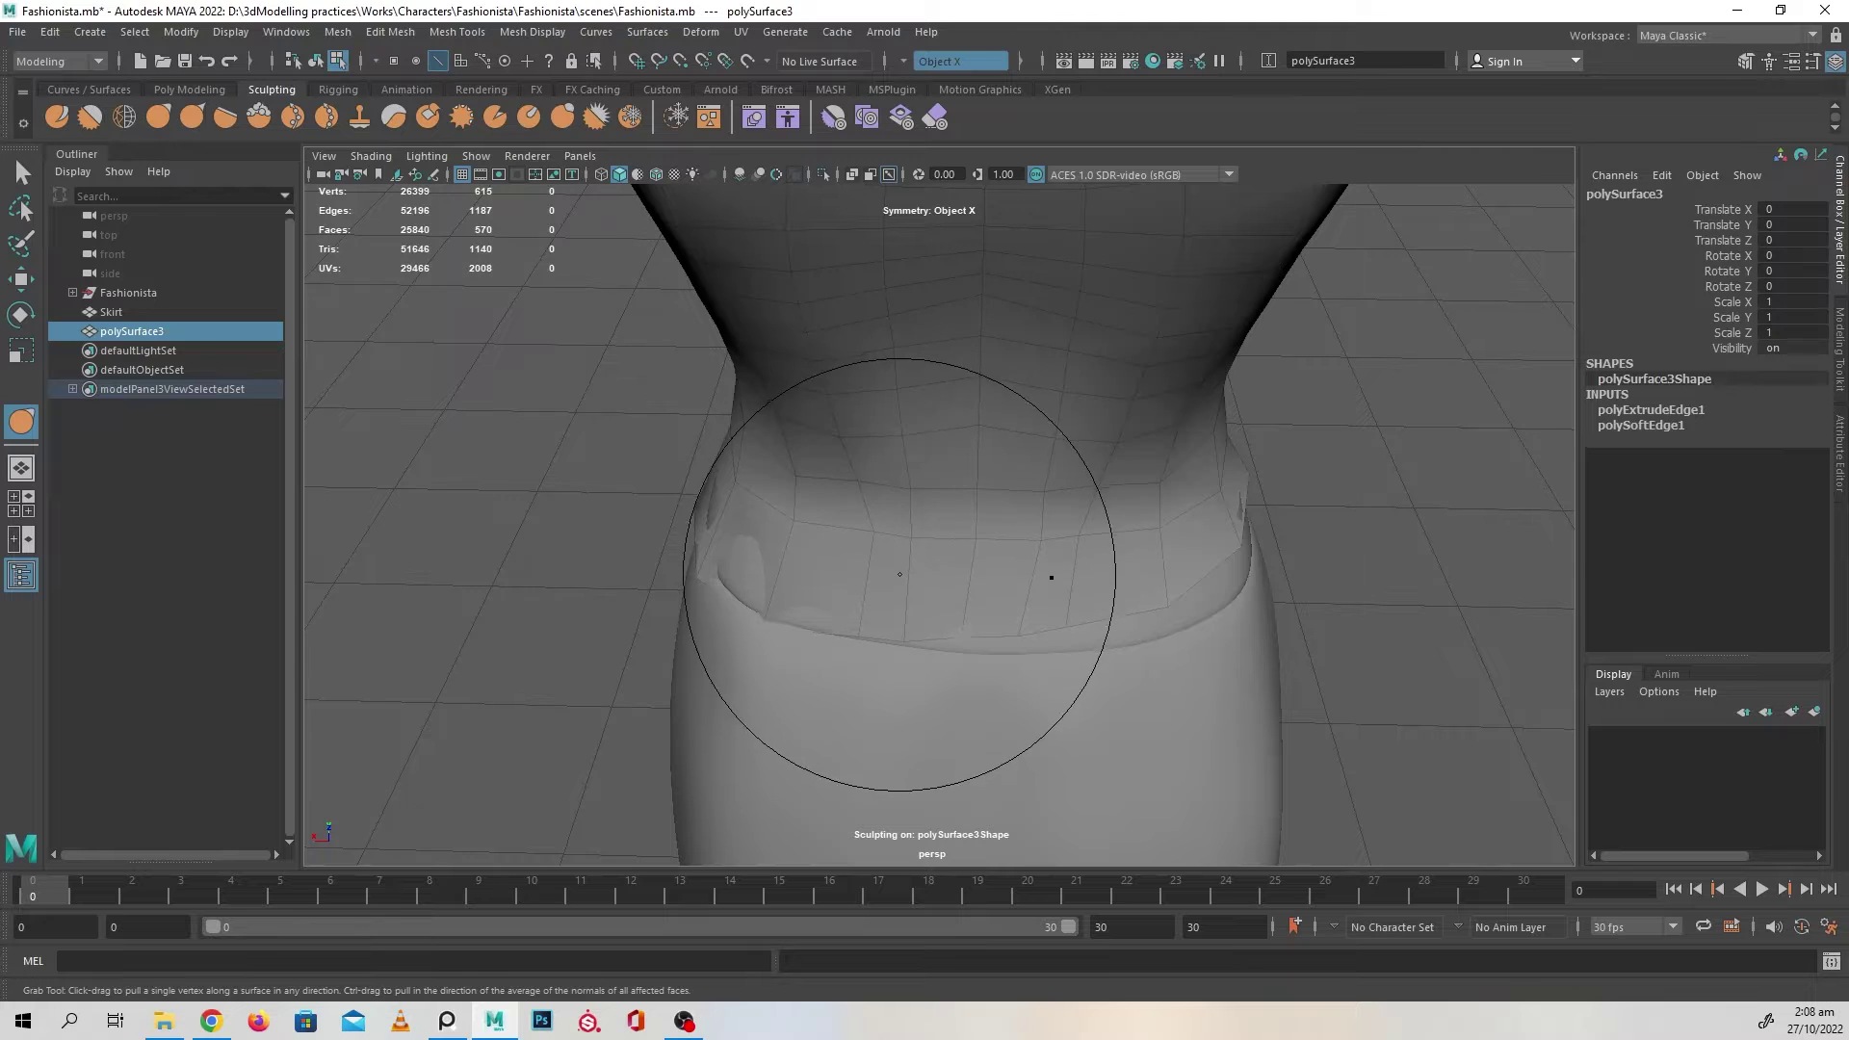
pyautogui.moveTo(766, 559)
pyautogui.mouseDown()
pyautogui.moveTo(1015, 541)
pyautogui.moveTo(1049, 587)
pyautogui.moveTo(1088, 586)
pyautogui.moveTo(1037, 590)
pyautogui.moveTo(855, 711)
pyautogui.mouseUp()
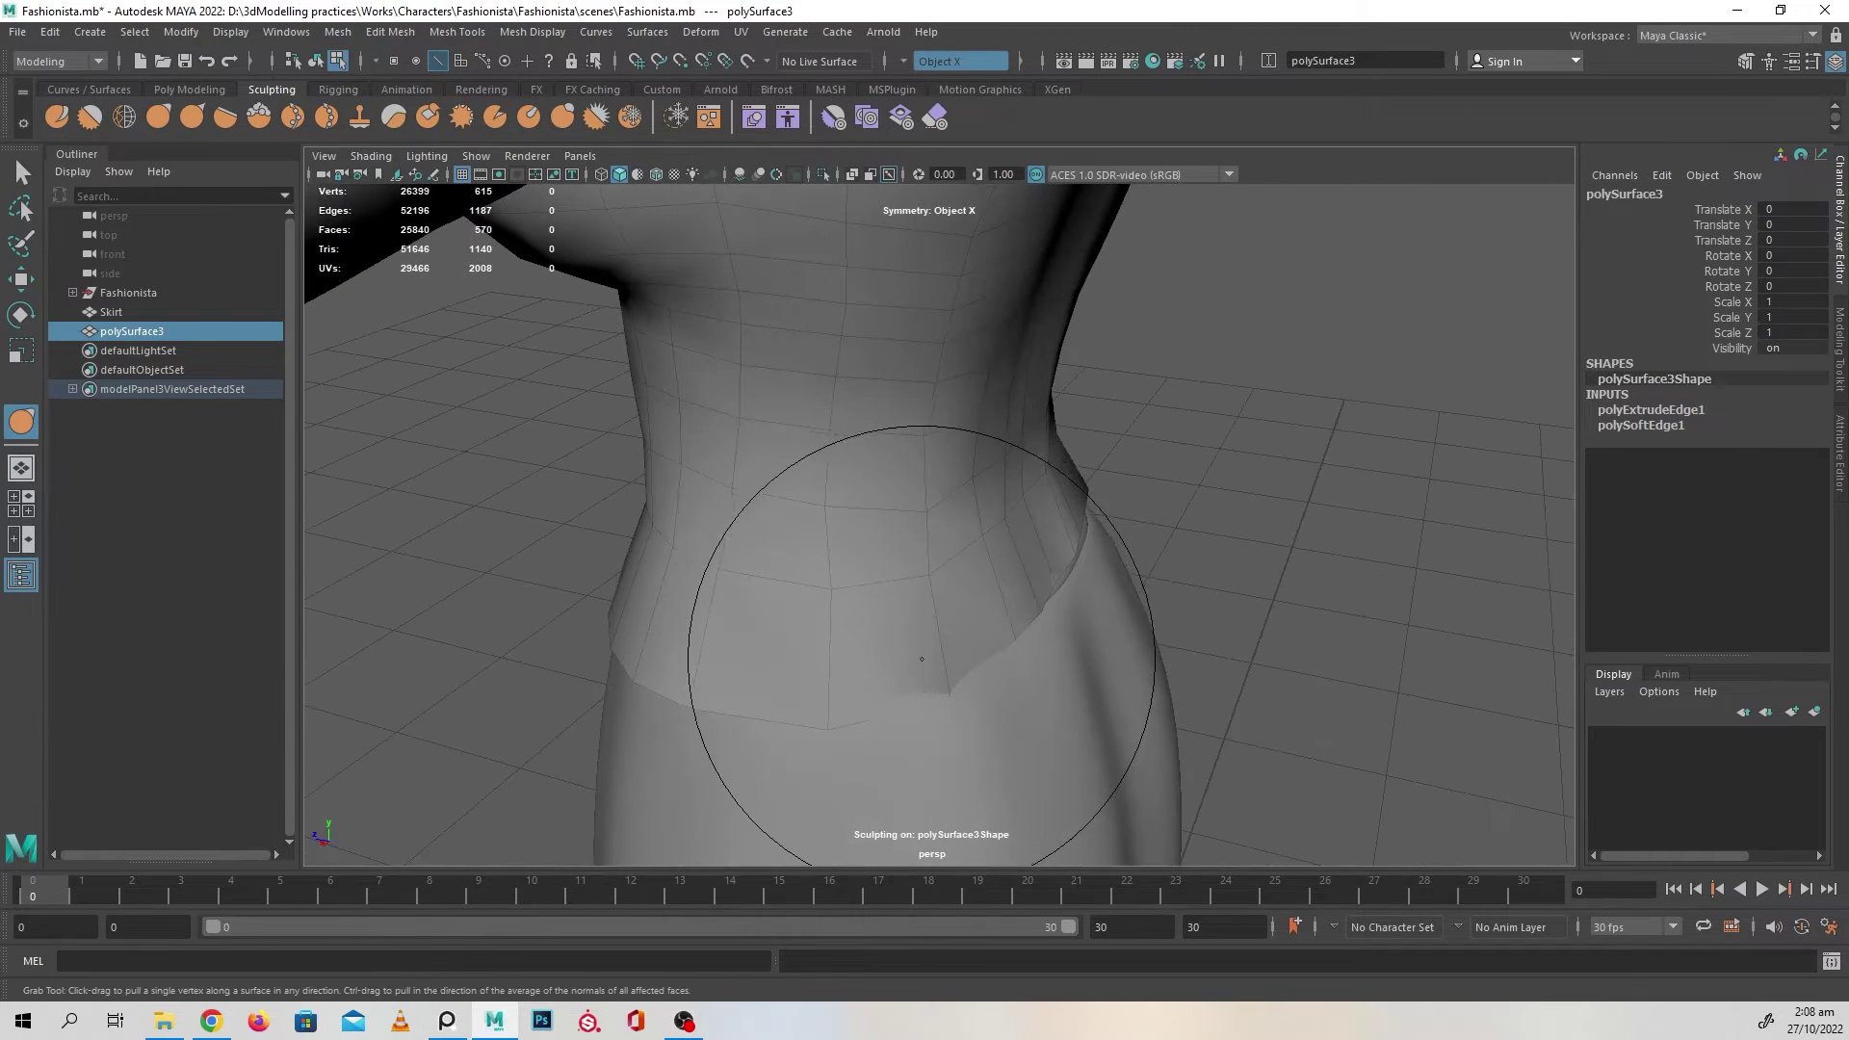
pyautogui.keyDown('alt'); pyautogui.moveTo(1044, 648); pyautogui.dragTo(1003, 648); pyautogui.keyUp('alt')
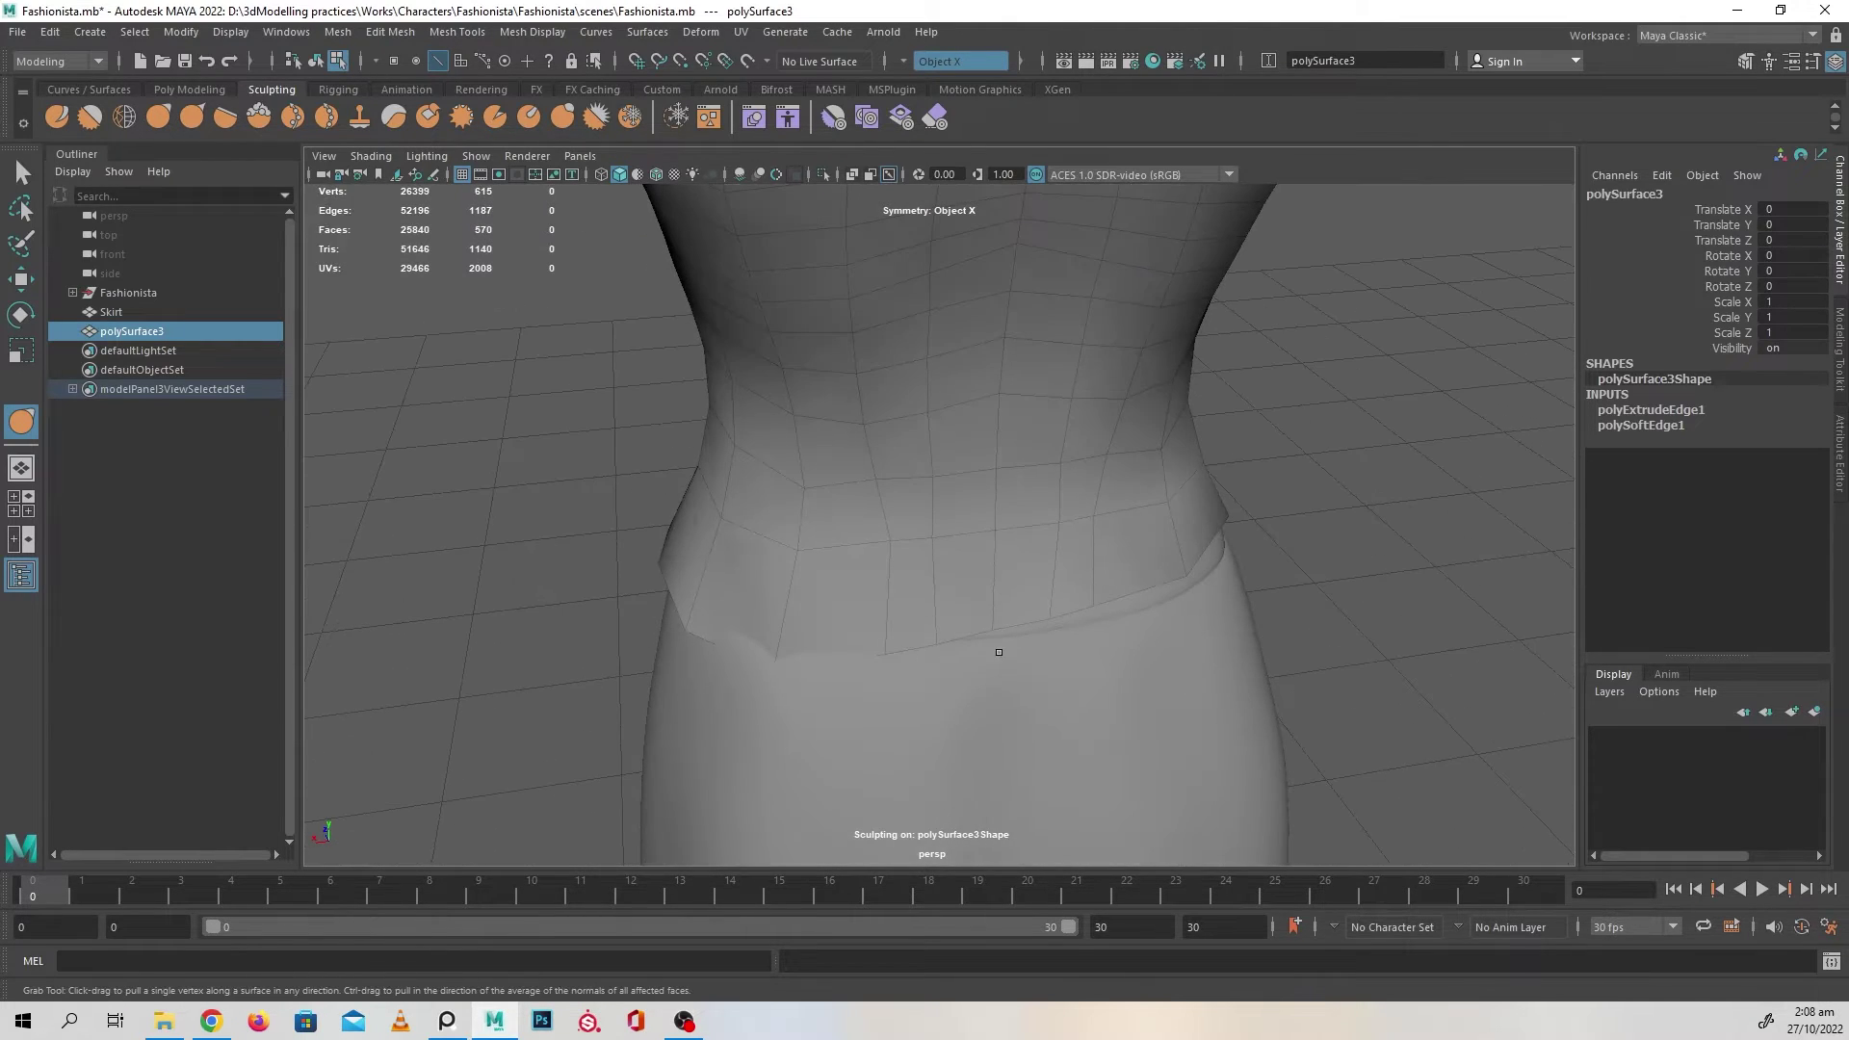
pyautogui.moveTo(896, 702)
pyautogui.keyDown('alt'); pyautogui.mouseDown()
pyautogui.moveTo(1003, 582)
pyautogui.moveTo(1015, 653)
pyautogui.moveTo(870, 619)
pyautogui.moveTo(764, 545)
pyautogui.moveTo(1041, 549)
pyautogui.mouseUp(); pyautogui.keyUp('alt')
# - Turn symmetry off, nudge the front of the waist above the slanted hem with a smaller Grab brush, and return to object mode
pyautogui.click(907, 60)
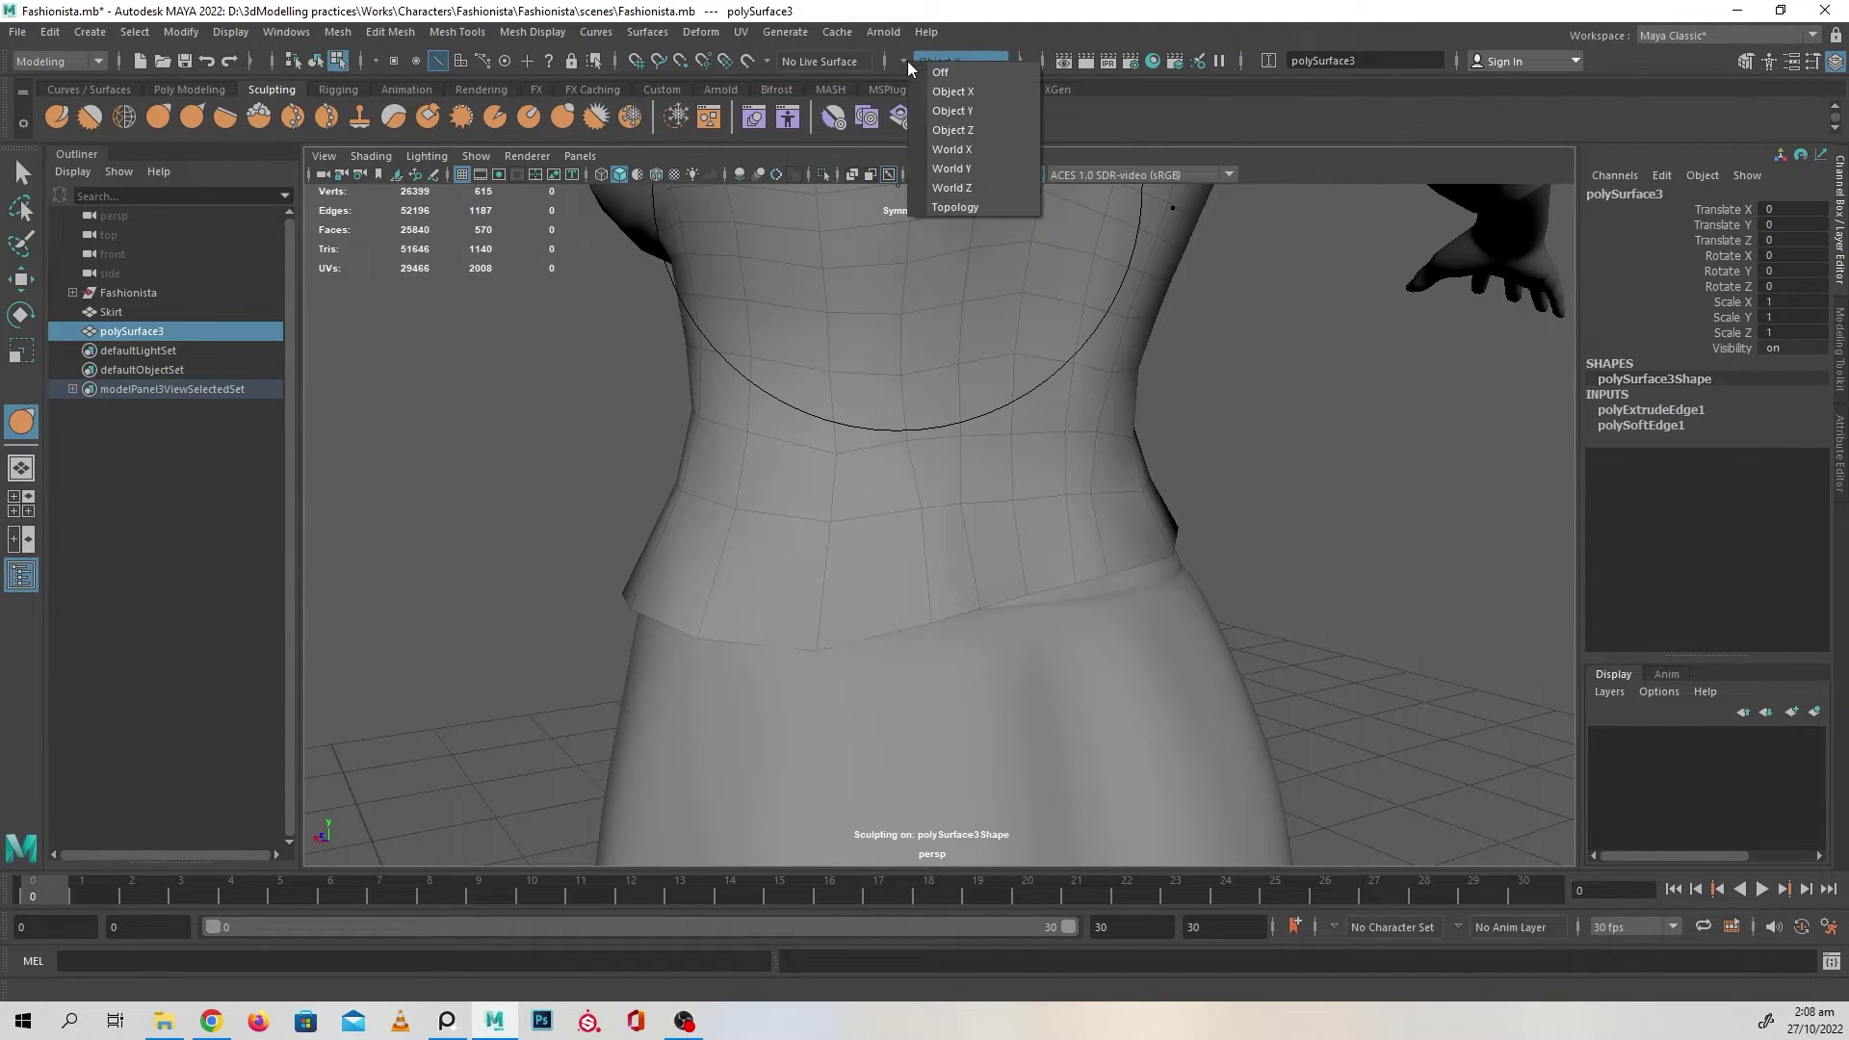
pyautogui.click(963, 72)
pyautogui.moveTo(1048, 317)
pyautogui.keyDown('alt'); pyautogui.mouseDown()
pyautogui.moveTo(742, 610)
pyautogui.moveTo(1233, 630)
pyautogui.moveTo(1197, 537)
pyautogui.moveTo(976, 579)
pyautogui.mouseUp(); pyautogui.keyUp('alt')
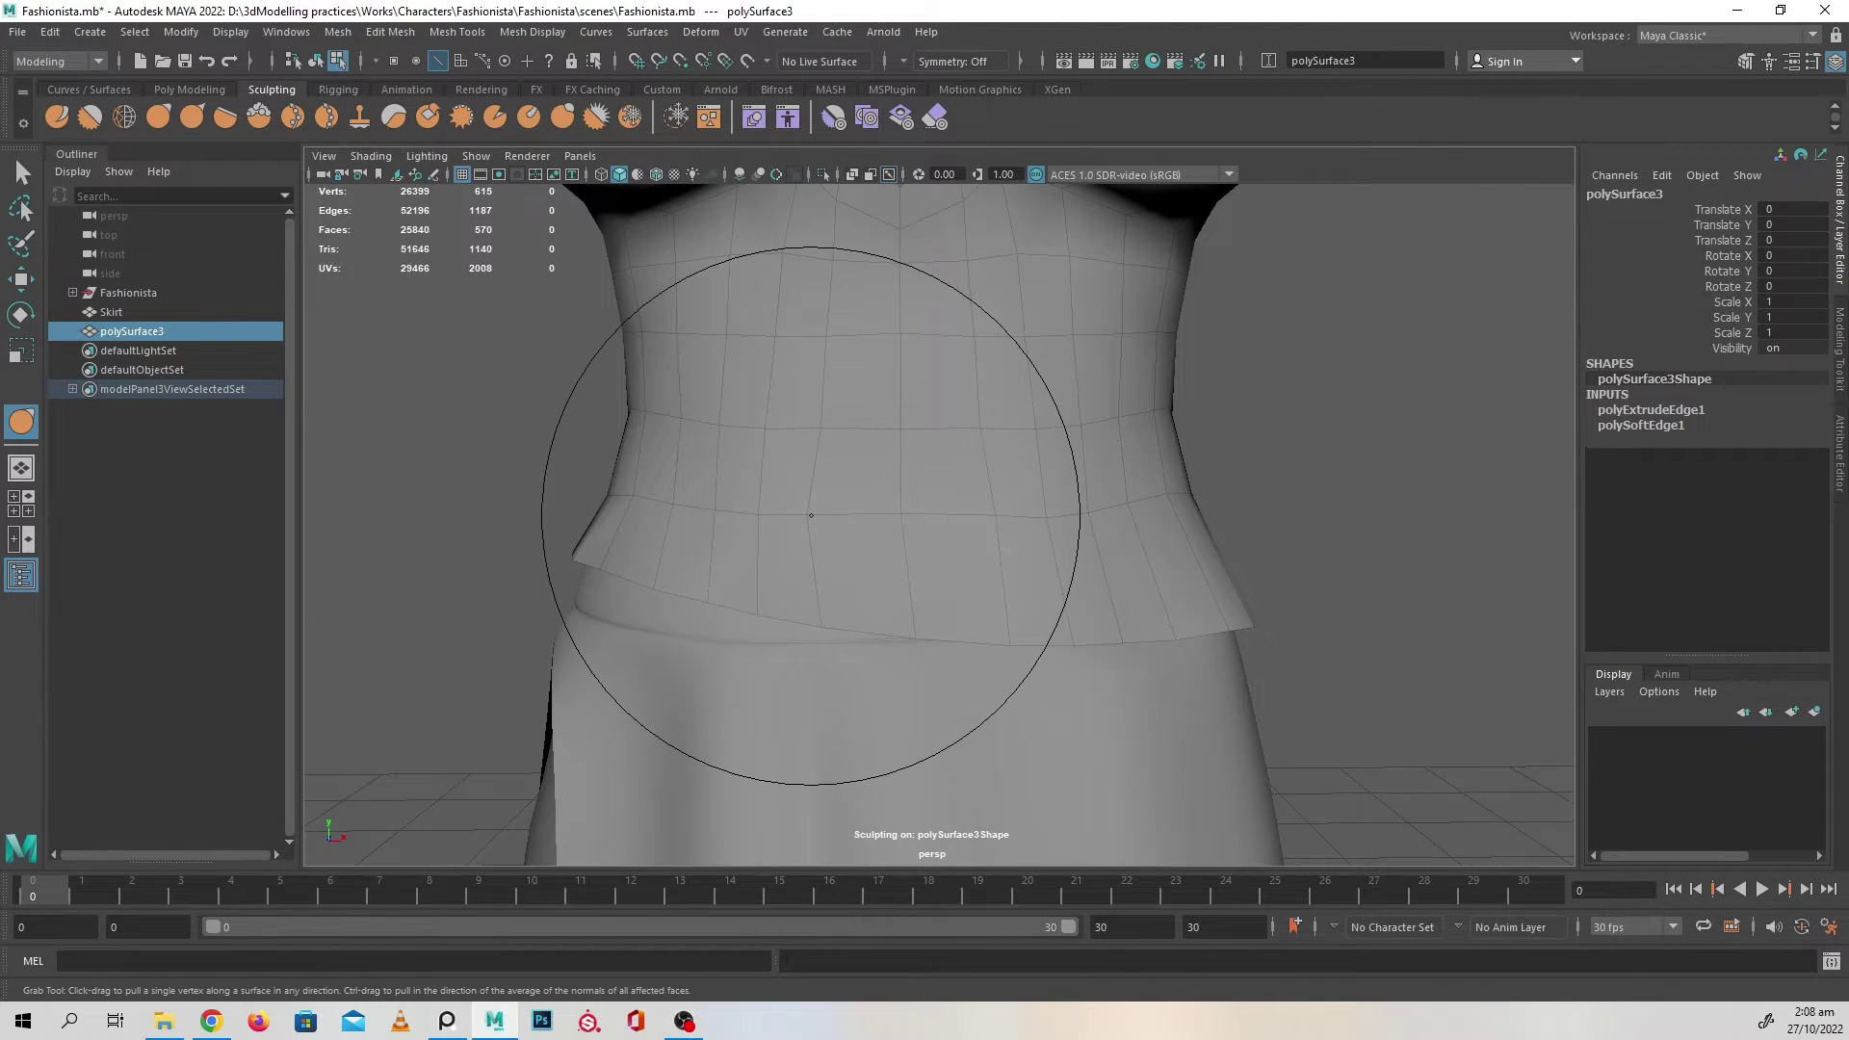
pyautogui.press('b')
pyautogui.moveTo(809, 515); pyautogui.dragTo(734, 535)
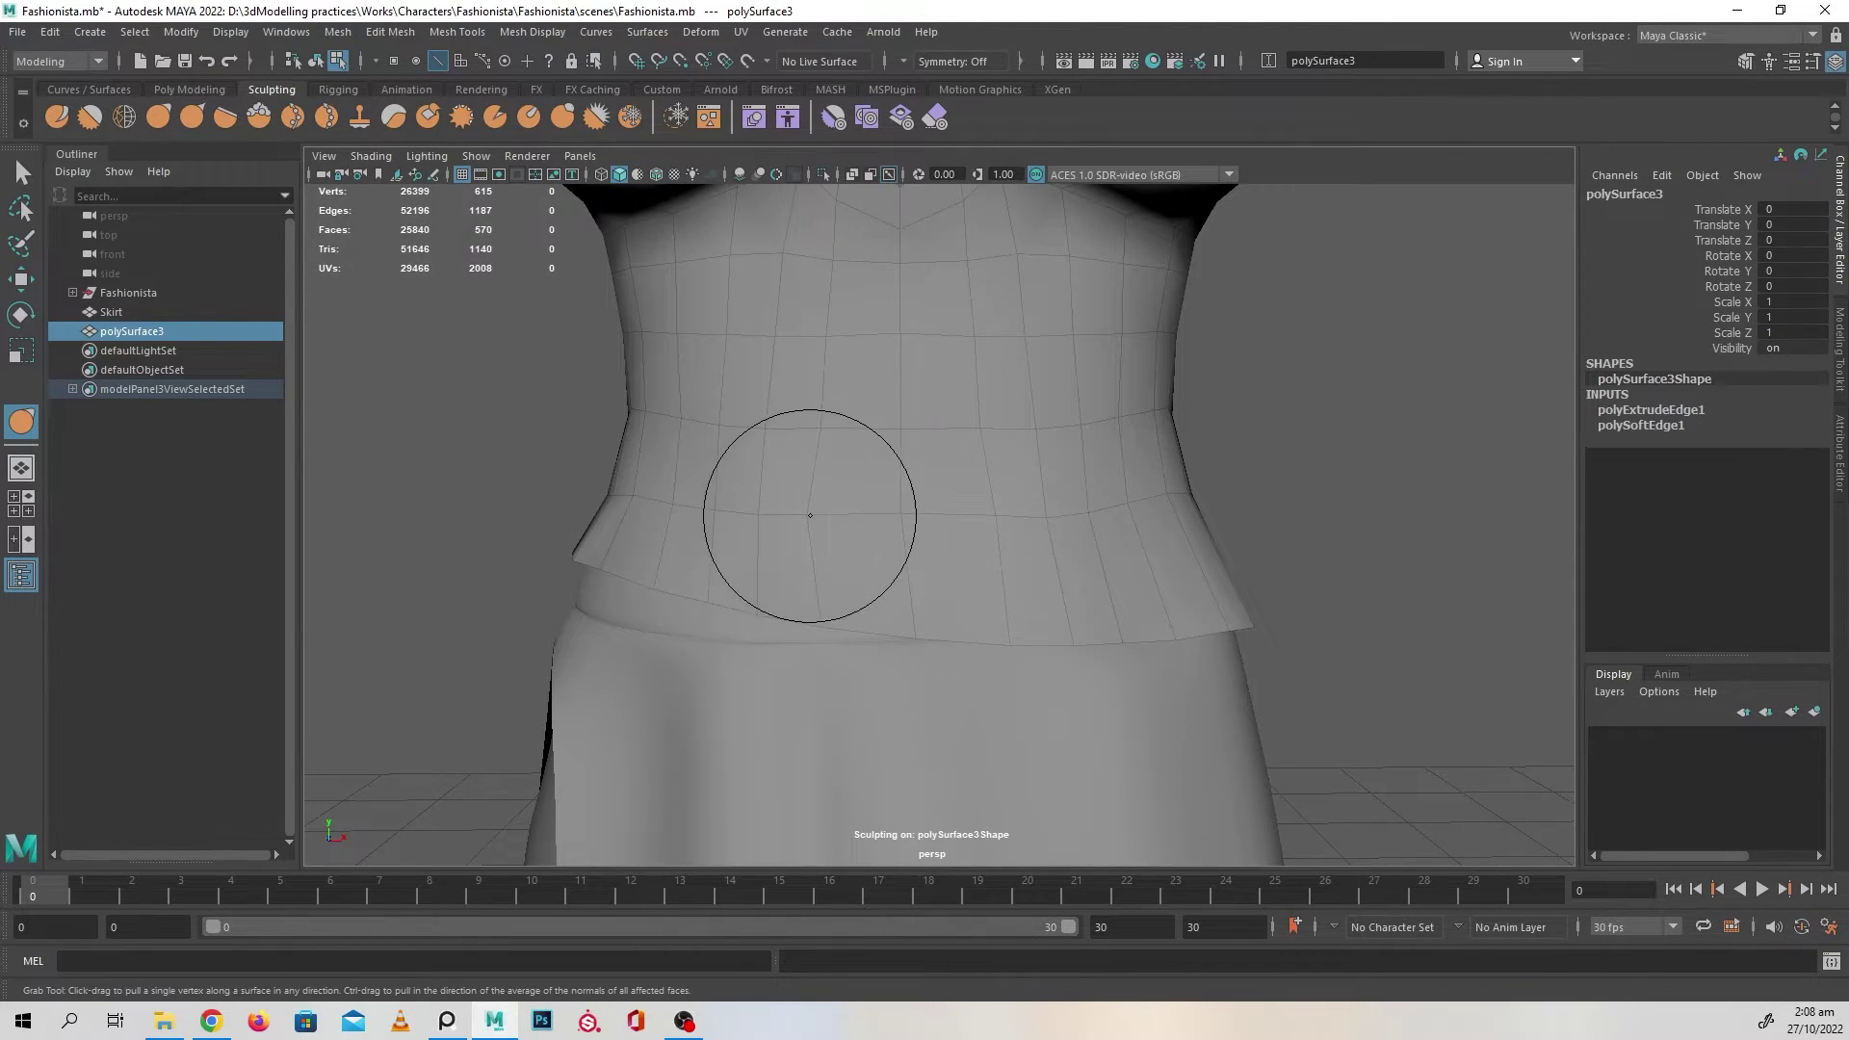
pyautogui.moveTo(805, 488); pyautogui.dragTo(794, 524)
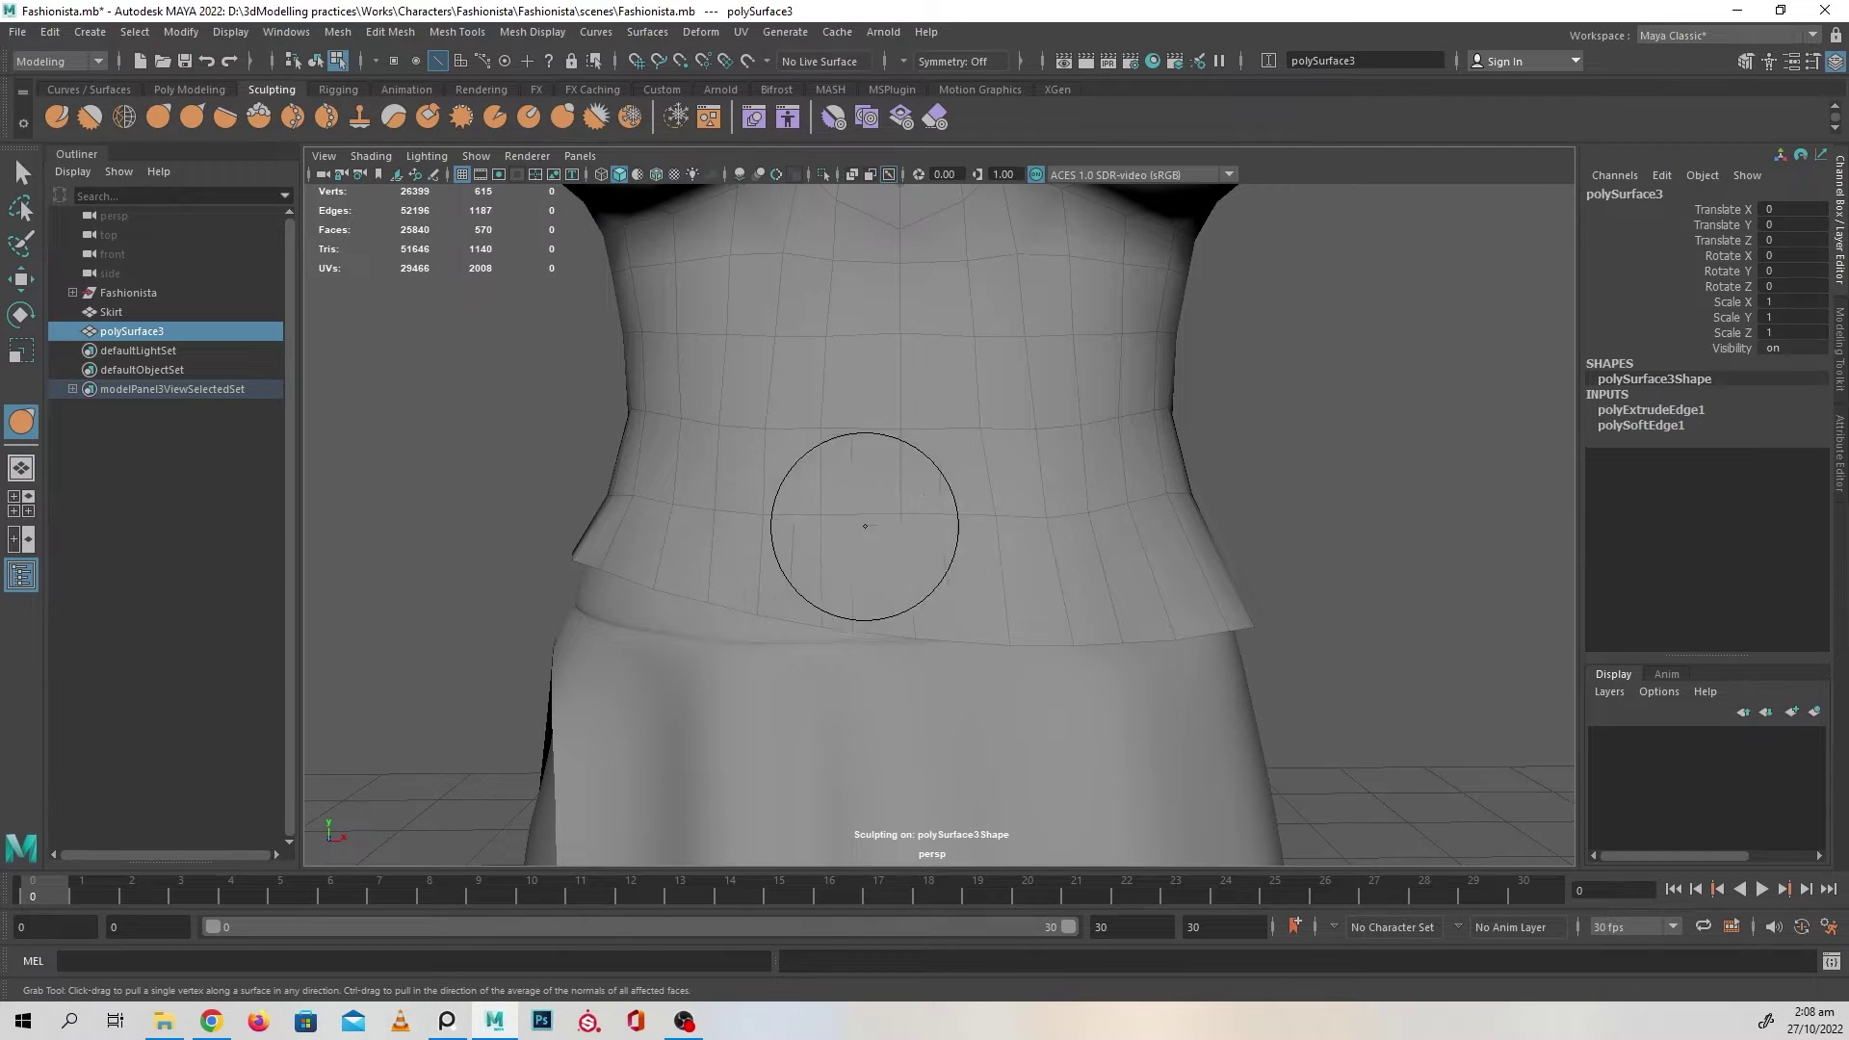
pyautogui.keyDown('alt'); pyautogui.moveTo(1130, 617); pyautogui.dragTo(1012, 583, button='right'); pyautogui.keyUp('alt')
pyautogui.press('w')
pyautogui.moveTo(953, 477); pyautogui.dragTo(1045, 416, button='right')
pyautogui.click(1358, 561)
# - Enable multisample anti-aliasing and screen space ambient occlusion in the viewport, toggling the occlusion to compare the character's shading
pyautogui.keyDown('alt'); pyautogui.moveTo(1358, 561); pyautogui.dragTo(852, 569, button='right'); pyautogui.keyUp('alt')
pyautogui.keyDown('alt'); pyautogui.moveTo(853, 569); pyautogui.dragTo(1098, 690); pyautogui.keyUp('alt')
pyautogui.keyDown('alt'); pyautogui.moveTo(1098, 690); pyautogui.dragTo(1150, 705, button='right'); pyautogui.keyUp('alt')
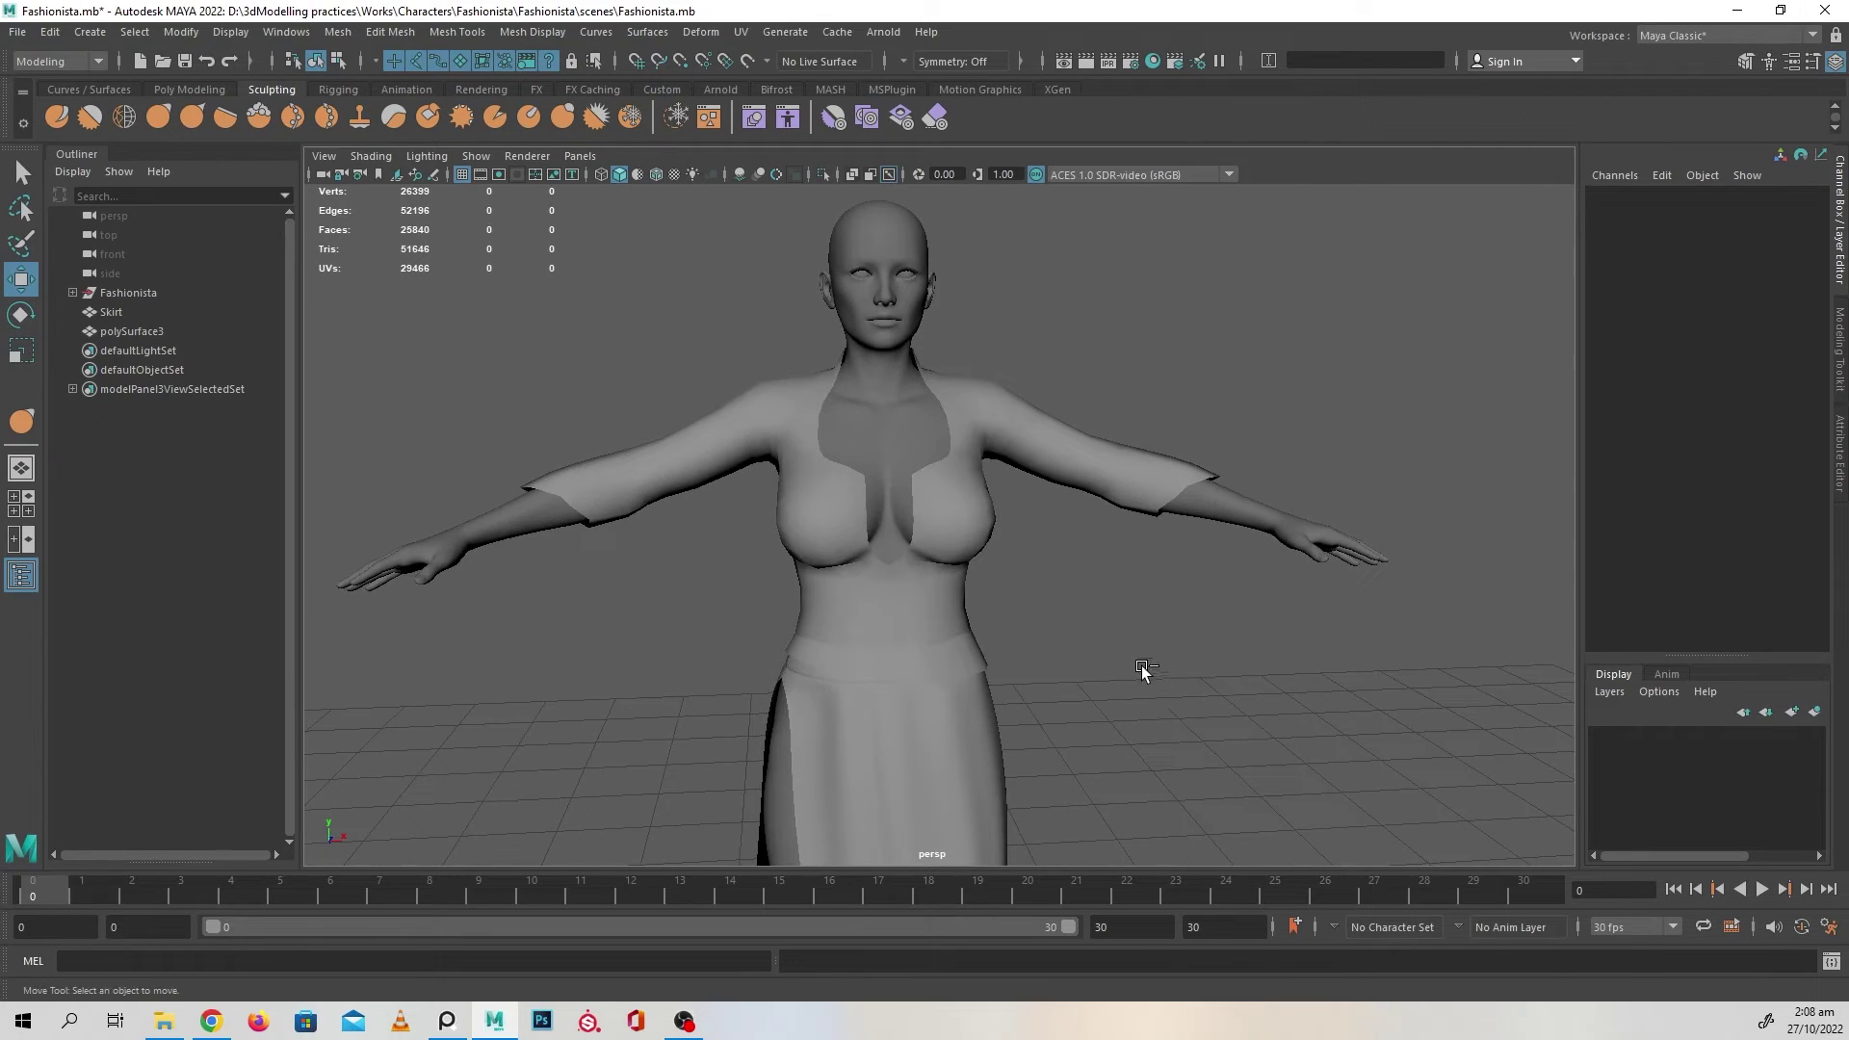
pyautogui.keyDown('alt'); pyautogui.moveTo(1141, 667); pyautogui.dragTo(1066, 638); pyautogui.keyUp('alt')
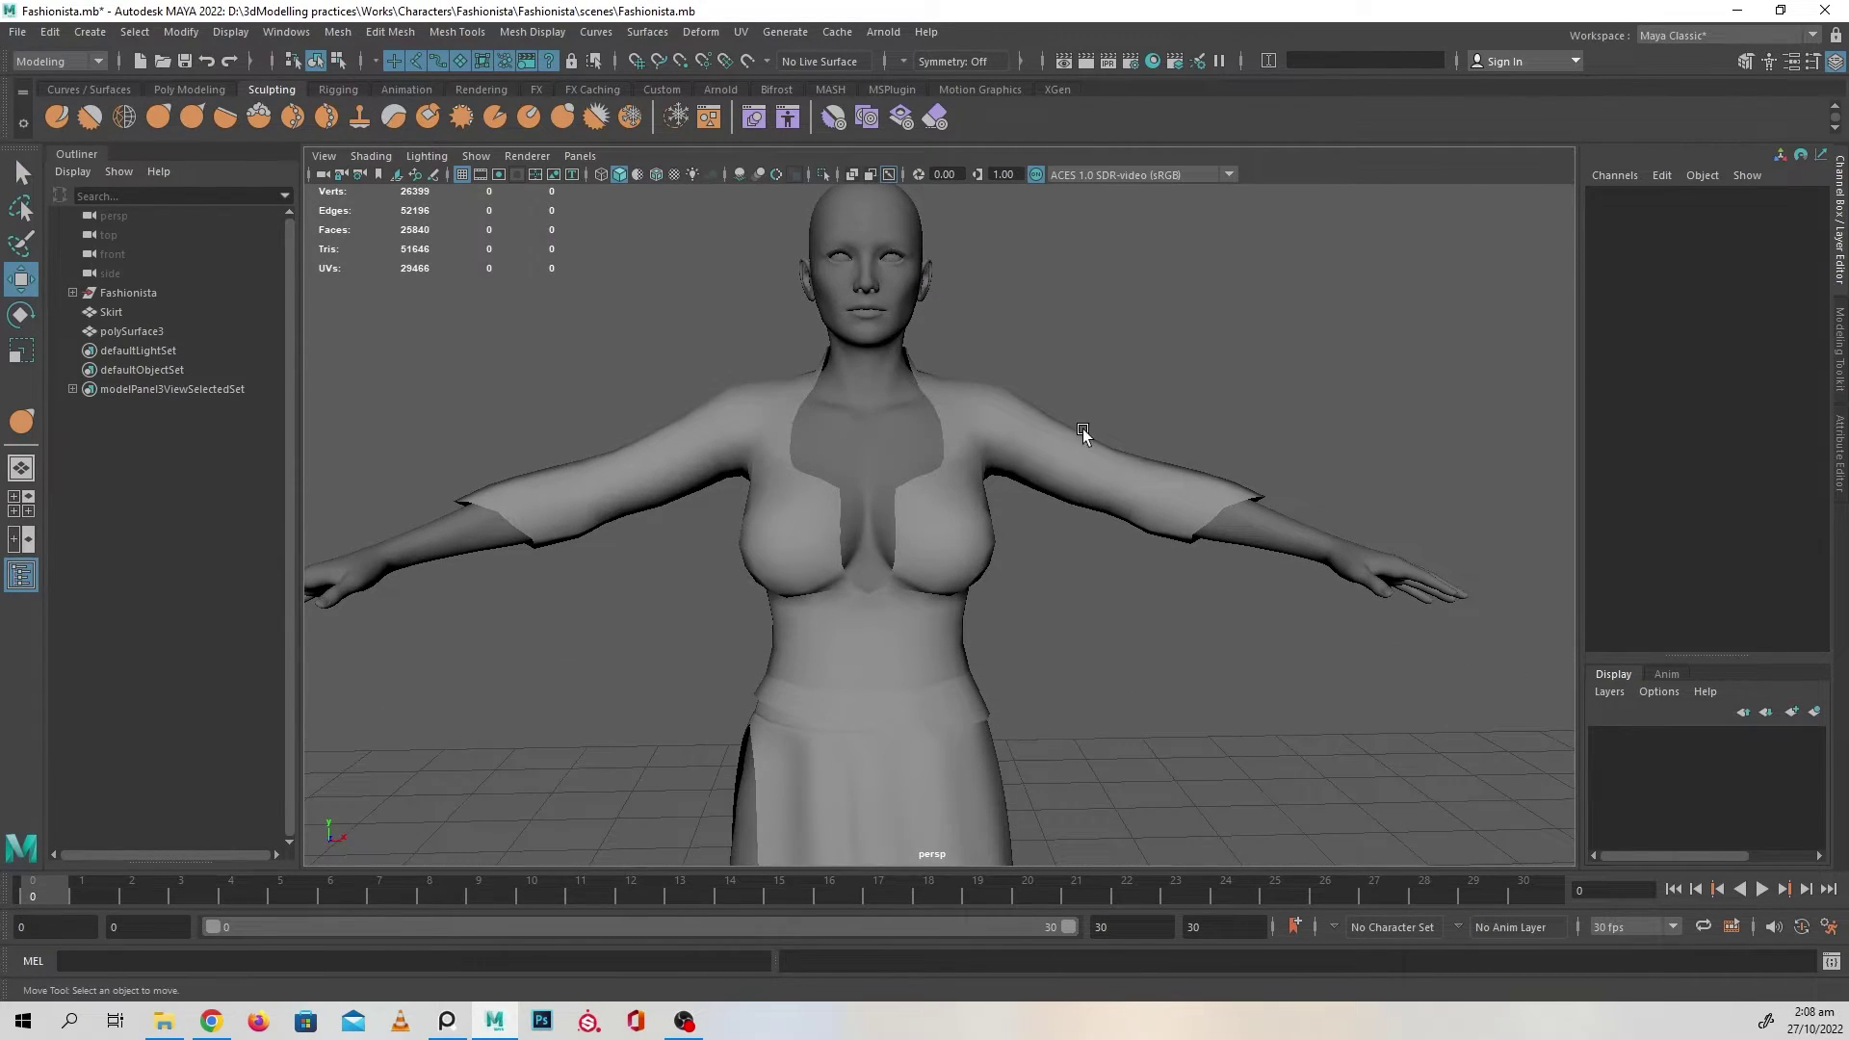
pyautogui.keyDown('alt'); pyautogui.moveTo(1083, 430); pyautogui.dragTo(946, 382, button='right'); pyautogui.keyUp('alt')
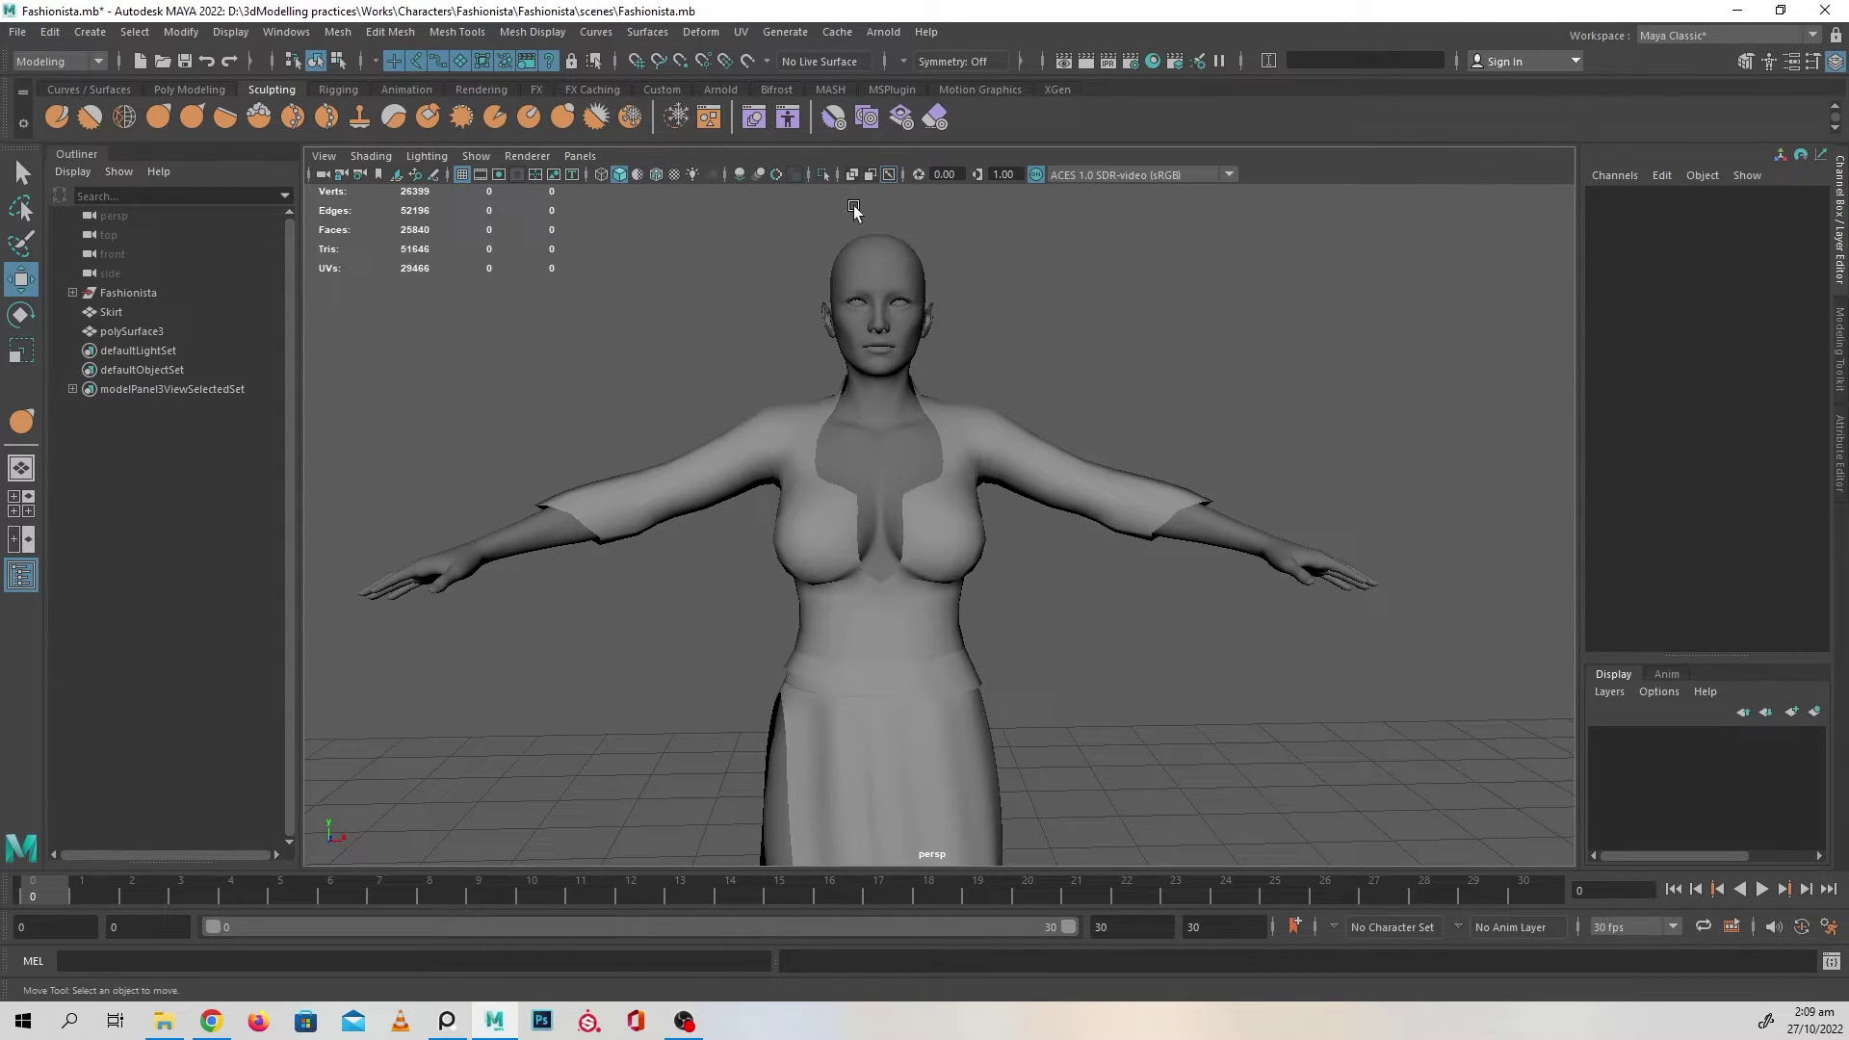
pyautogui.click(776, 176)
pyautogui.click(742, 178)
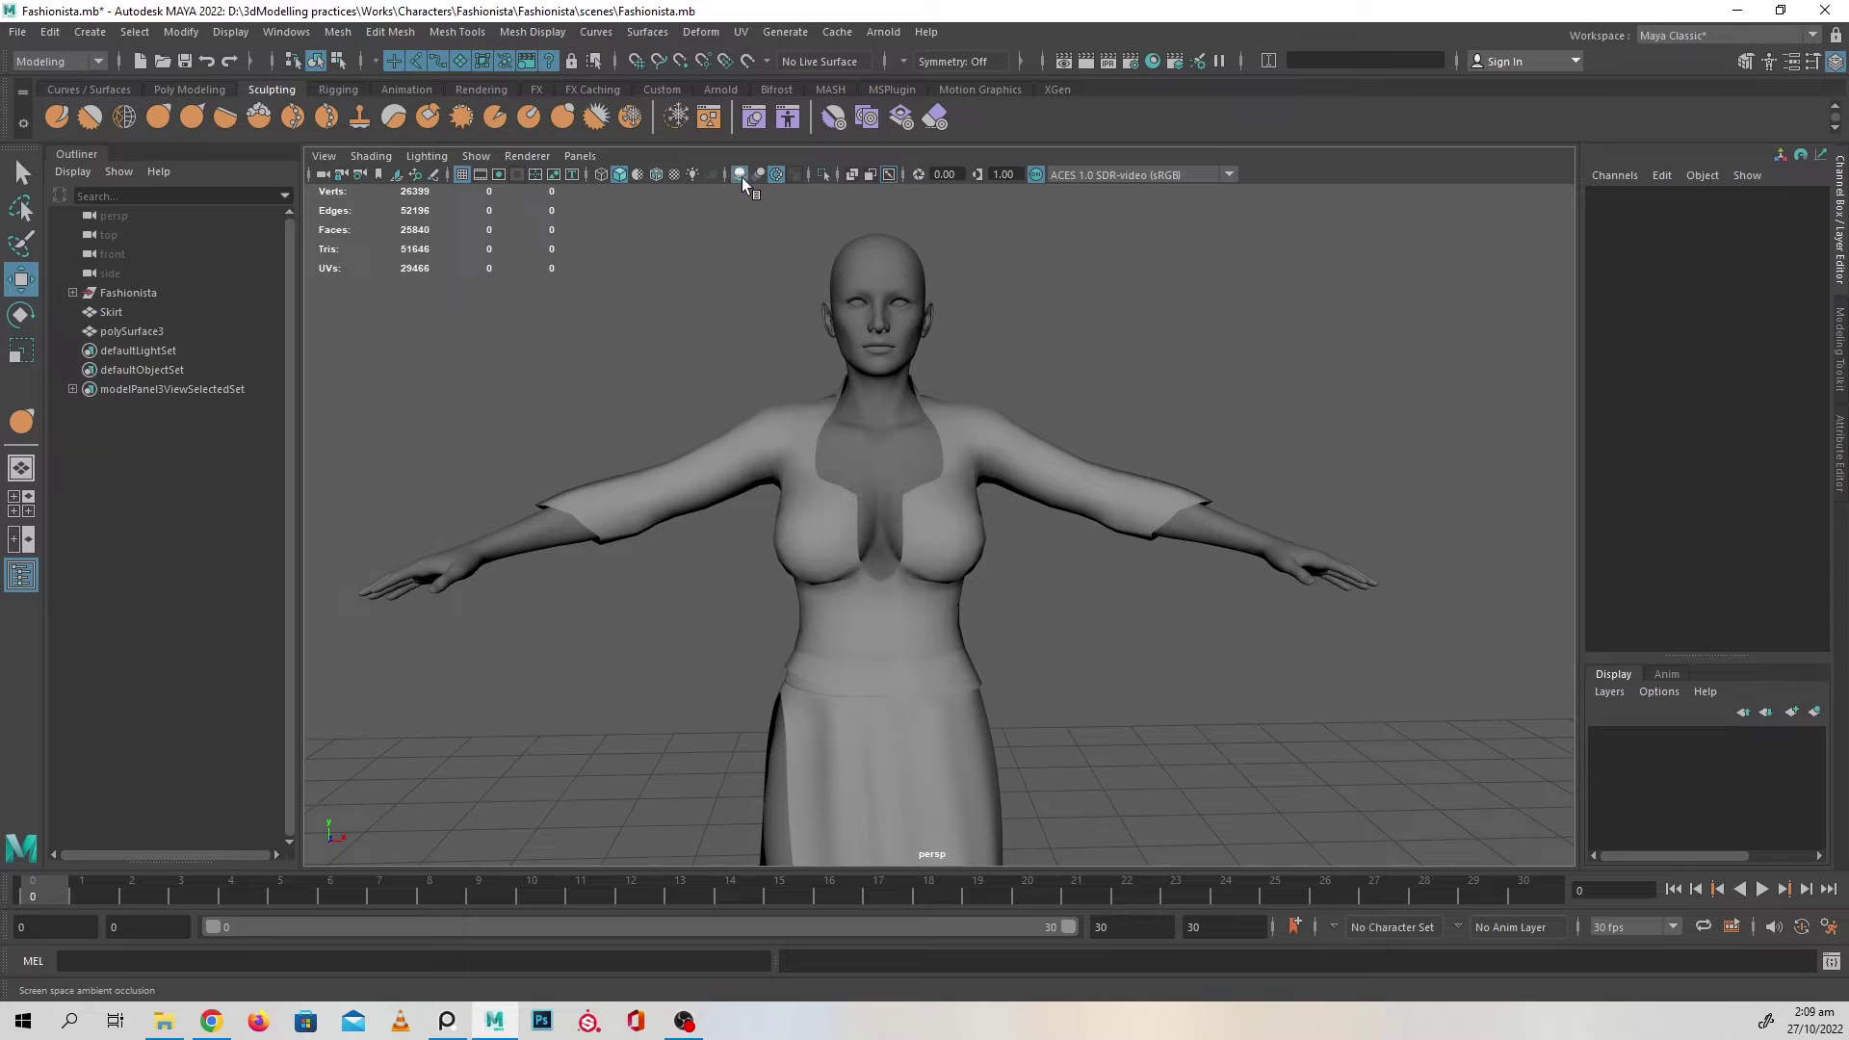
pyautogui.click(742, 177)
pyautogui.click(742, 177)
pyautogui.click(742, 178)
pyautogui.click(742, 177)
pyautogui.click(742, 177)
pyautogui.click(741, 177)
# - Select the top and delete its construction history, leaving nothing selected
pyautogui.moveTo(1111, 574)
pyautogui.keyDown('alt'); pyautogui.mouseDown()
pyautogui.moveTo(870, 593)
pyautogui.moveTo(1209, 584)
pyautogui.moveTo(1127, 544)
pyautogui.moveTo(964, 606)
pyautogui.moveTo(1102, 578)
pyautogui.mouseUp(); pyautogui.keyUp('alt')
pyautogui.keyDown('alt'); pyautogui.moveTo(1102, 578); pyautogui.dragTo(1037, 640, button='right'); pyautogui.keyUp('alt')
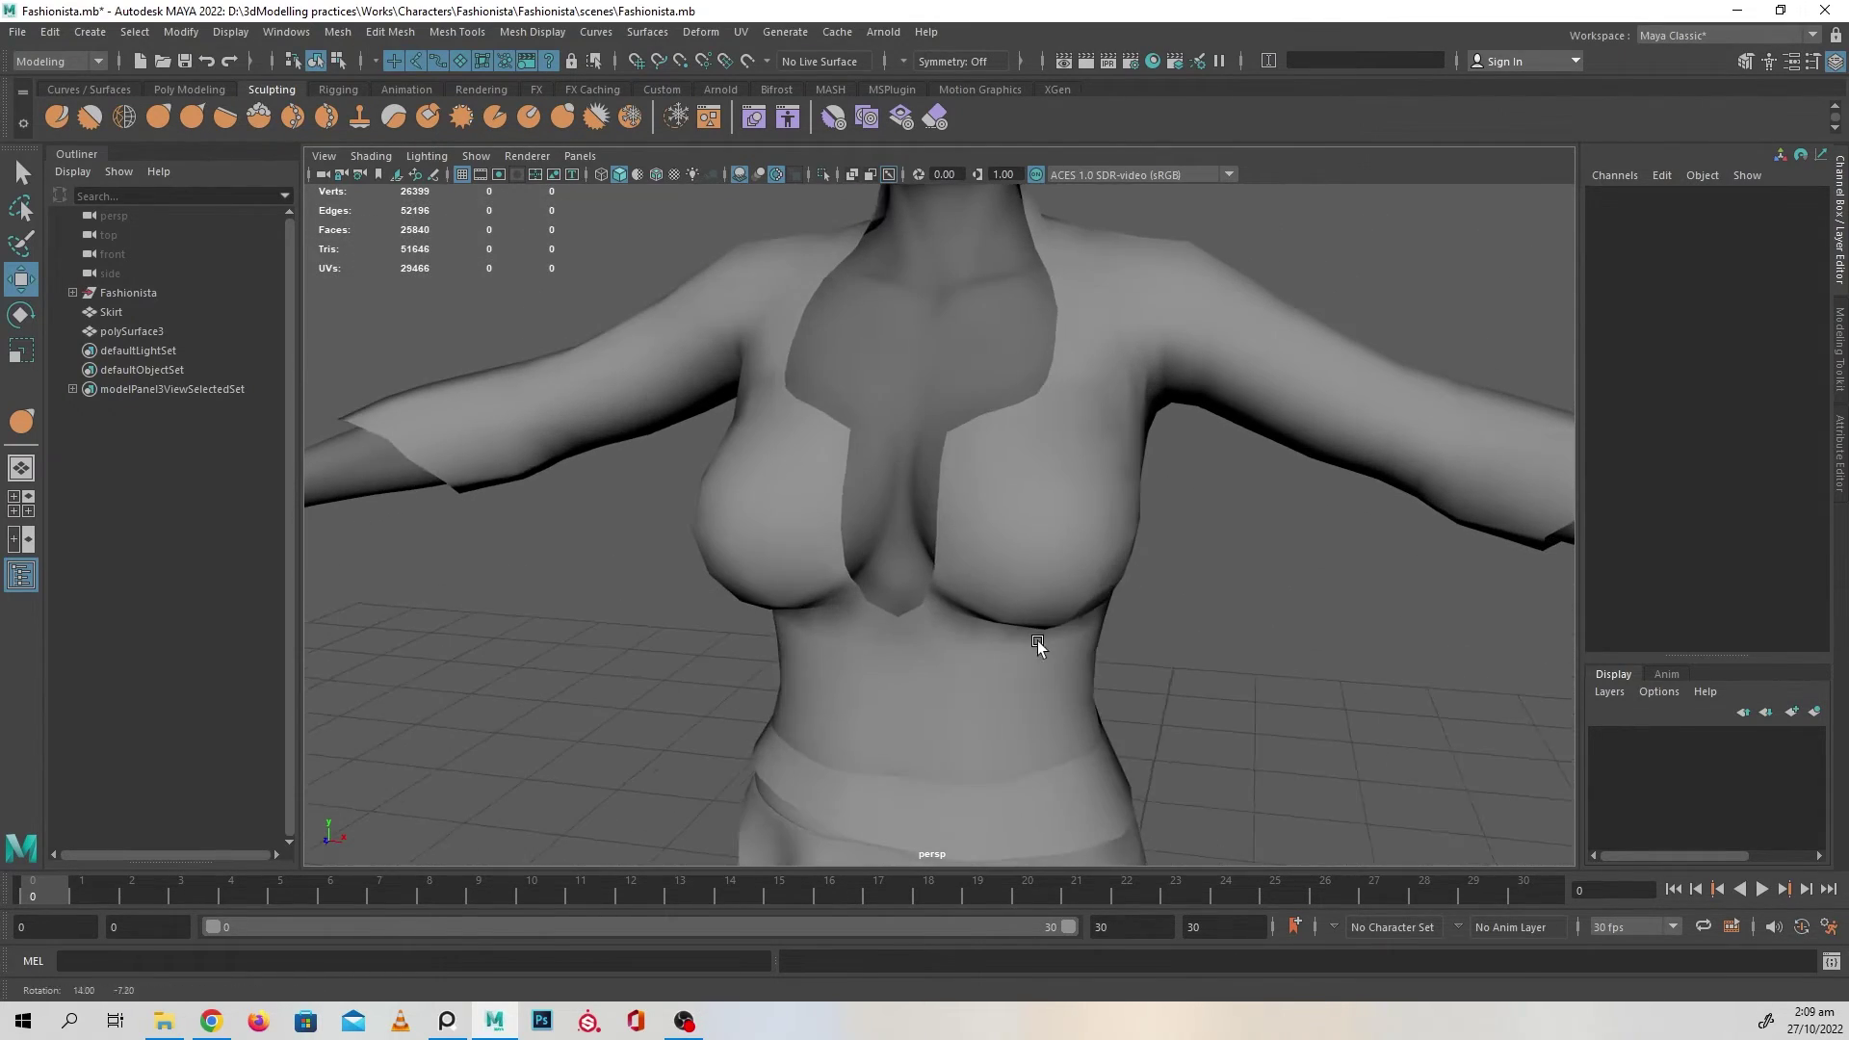
pyautogui.click(1038, 639)
pyautogui.keyDown('alt'); pyautogui.moveTo(1114, 675); pyautogui.dragTo(1019, 677); pyautogui.keyUp('alt')
pyautogui.keyDown('alt'); pyautogui.moveTo(1019, 678); pyautogui.dragTo(916, 643, button='right'); pyautogui.keyUp('alt')
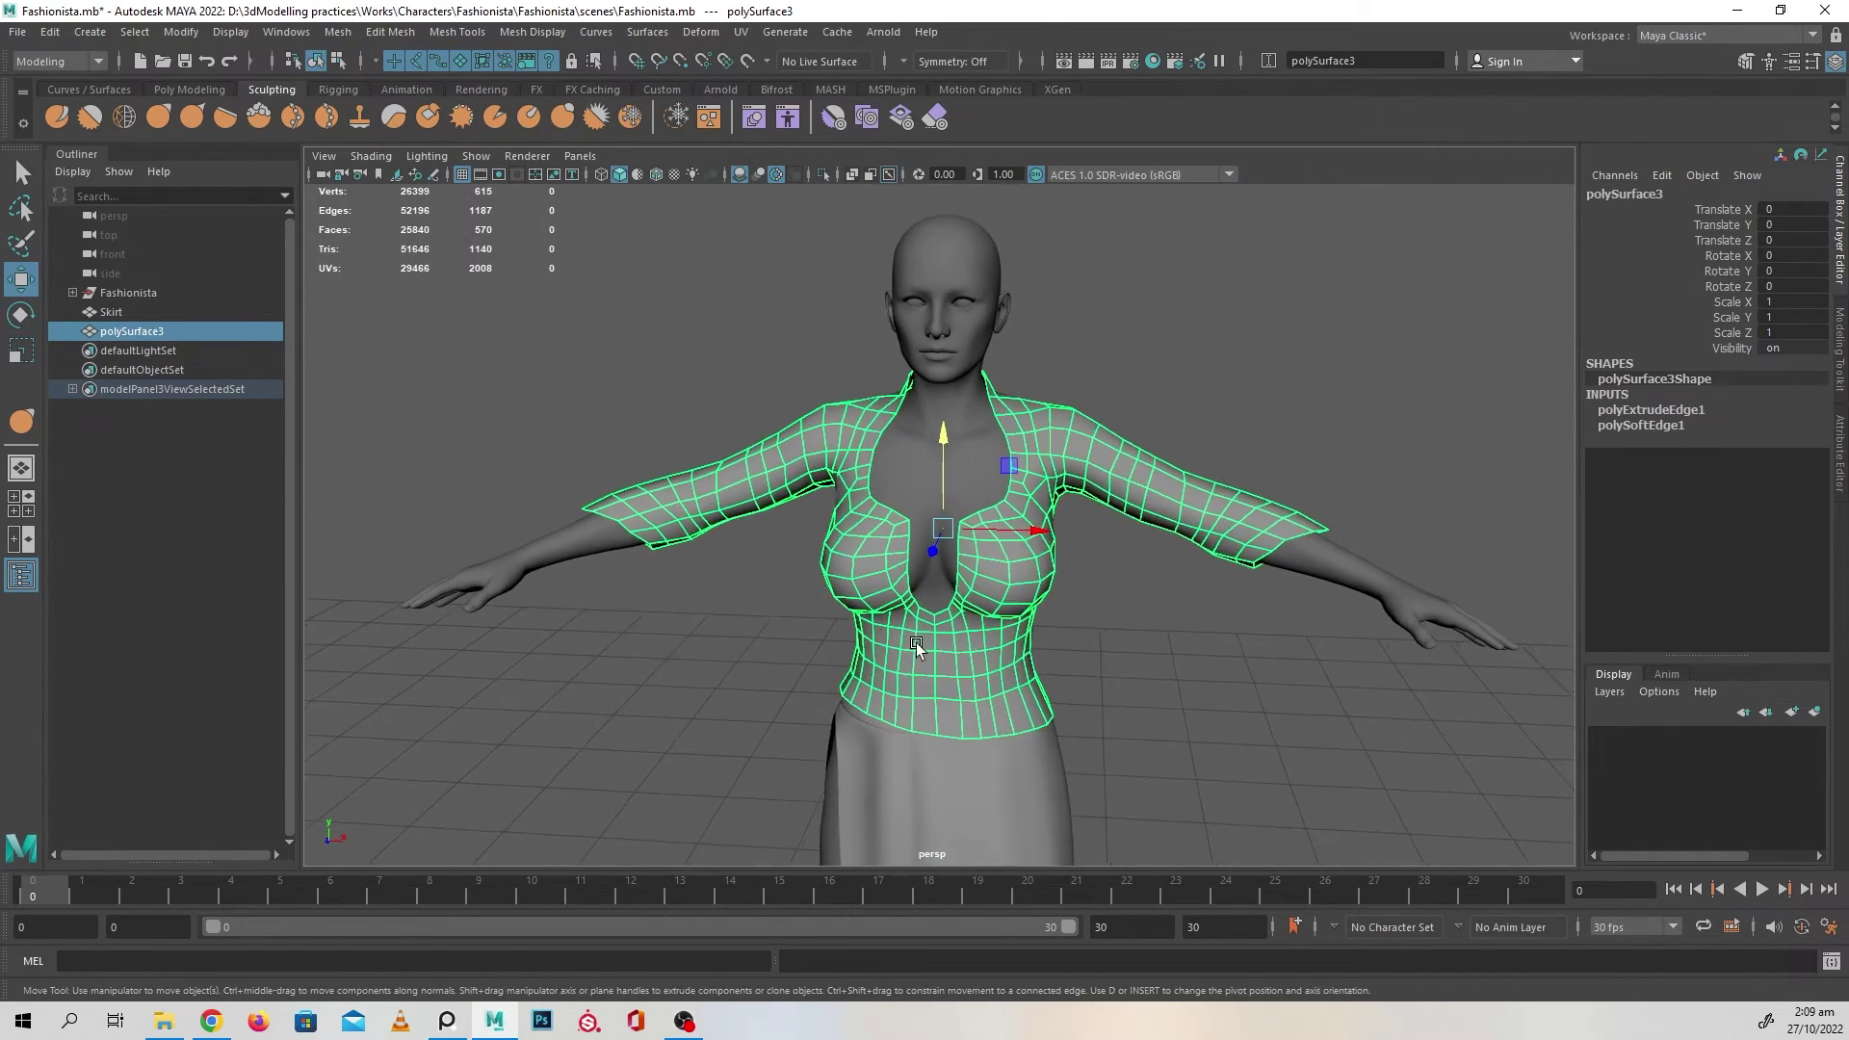
pyautogui.keyDown('alt'); pyautogui.moveTo(916, 643); pyautogui.dragTo(954, 636); pyautogui.keyUp('alt')
pyautogui.click(214, 88)
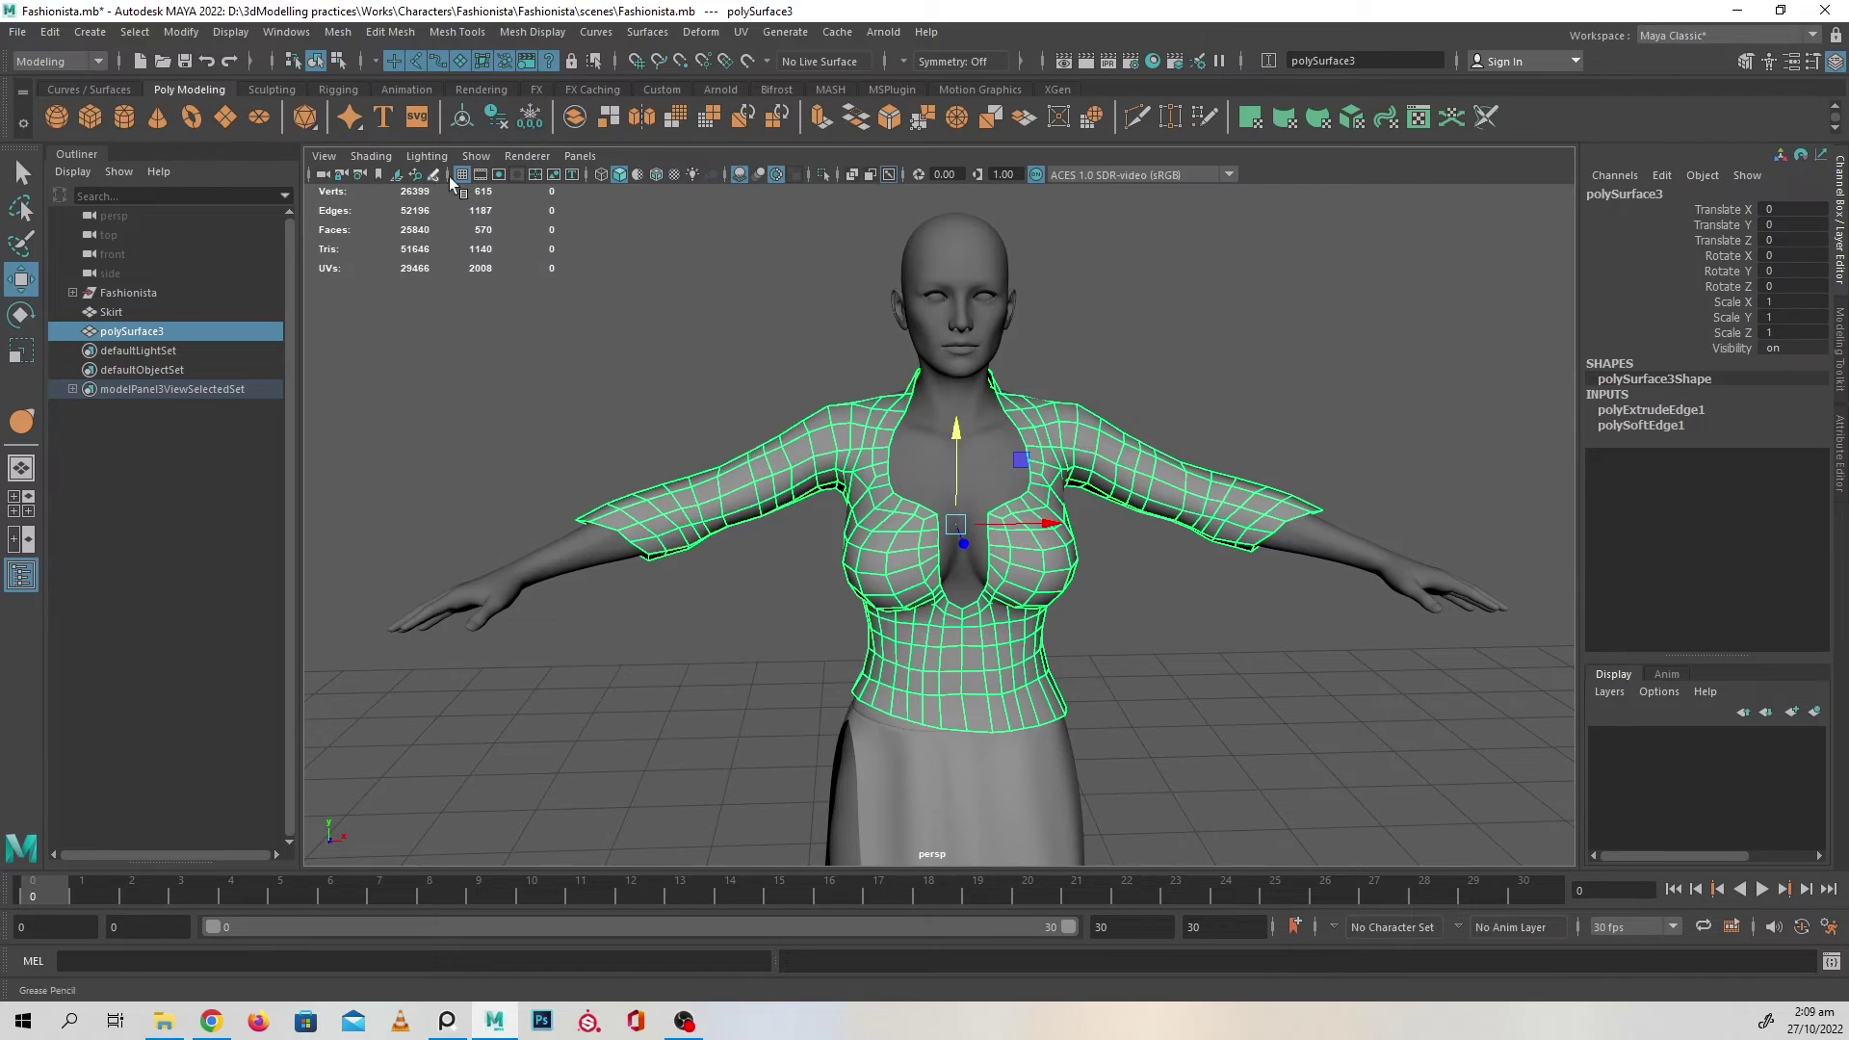
pyautogui.click(496, 116)
pyautogui.keyDown('alt'); pyautogui.moveTo(1281, 631); pyautogui.dragTo(1198, 600, button='right'); pyautogui.keyUp('alt')
pyautogui.click(1264, 640)
pyautogui.keyDown('alt'); pyautogui.moveTo(1265, 643); pyautogui.dragTo(1133, 628); pyautogui.keyUp('alt')
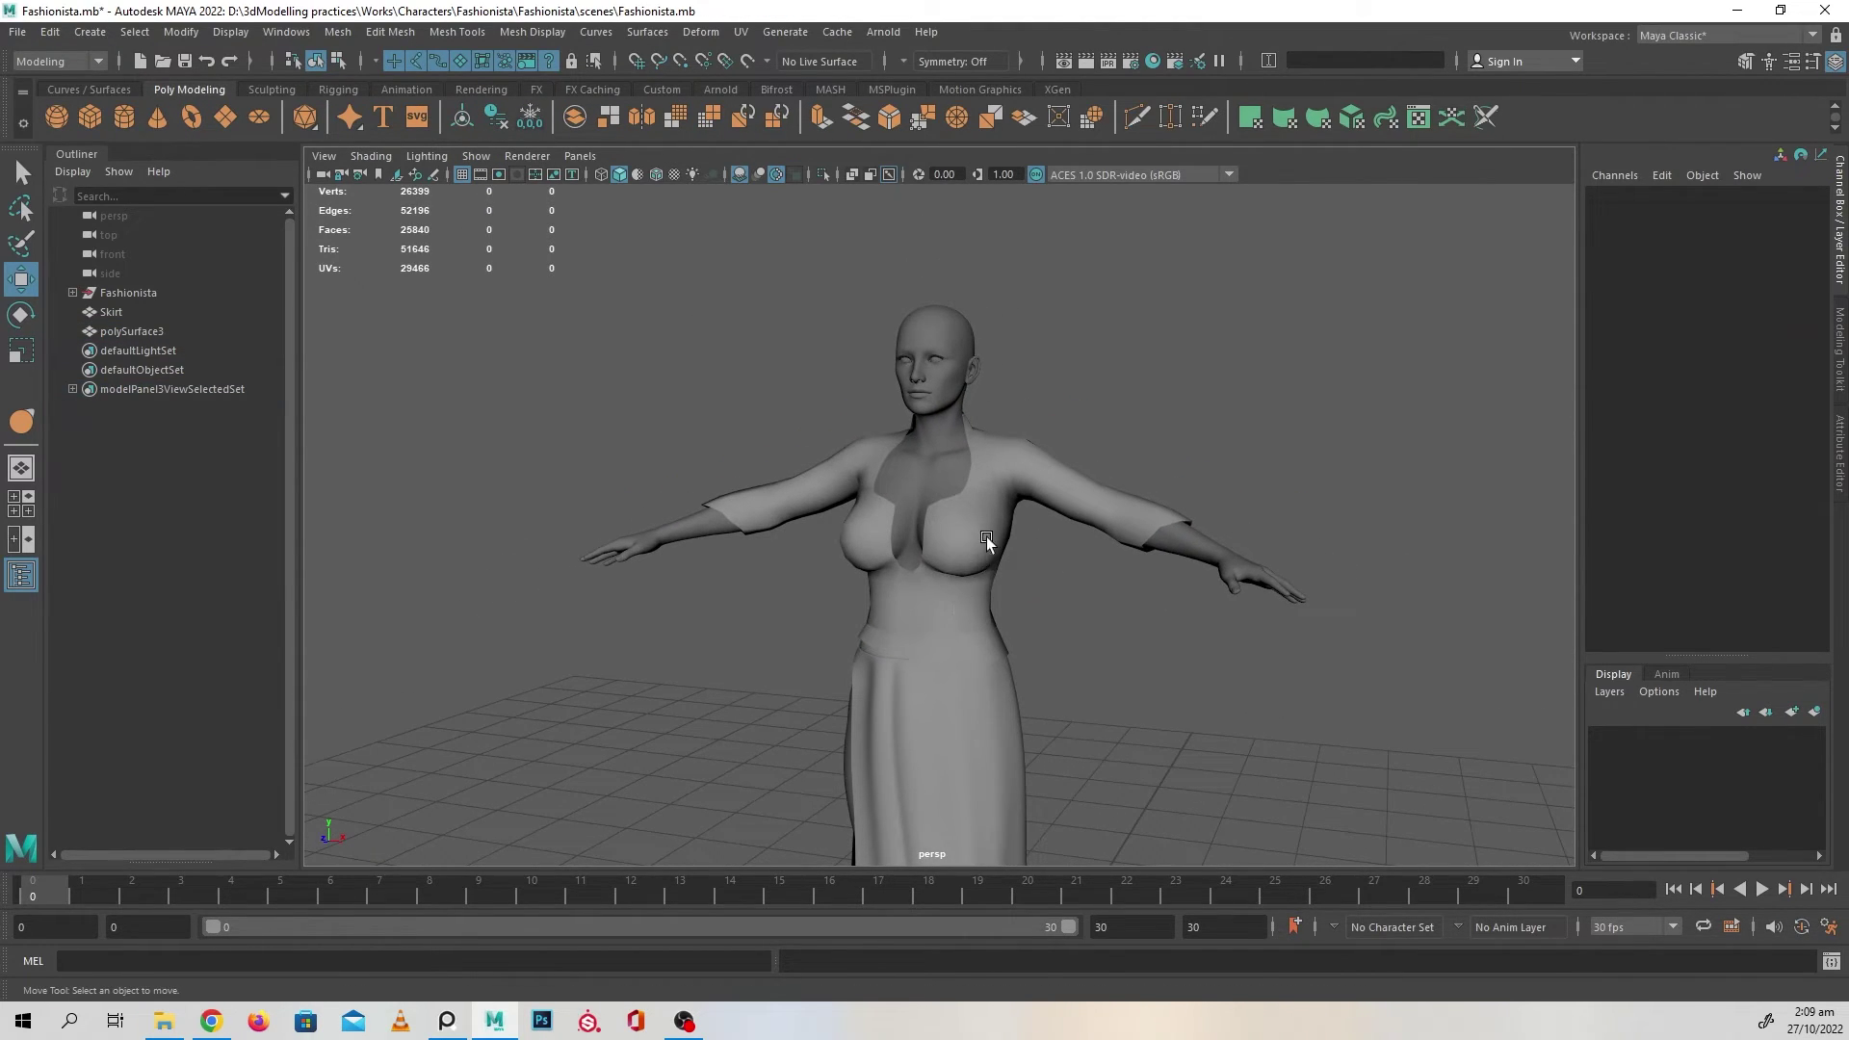
# - Switch to the PureRef reference board and examine the outfit's waist, gold belt, glove and bracelet
pyautogui.keyDown('alt'); pyautogui.moveTo(963, 537); pyautogui.dragTo(957, 631); pyautogui.keyUp('alt')
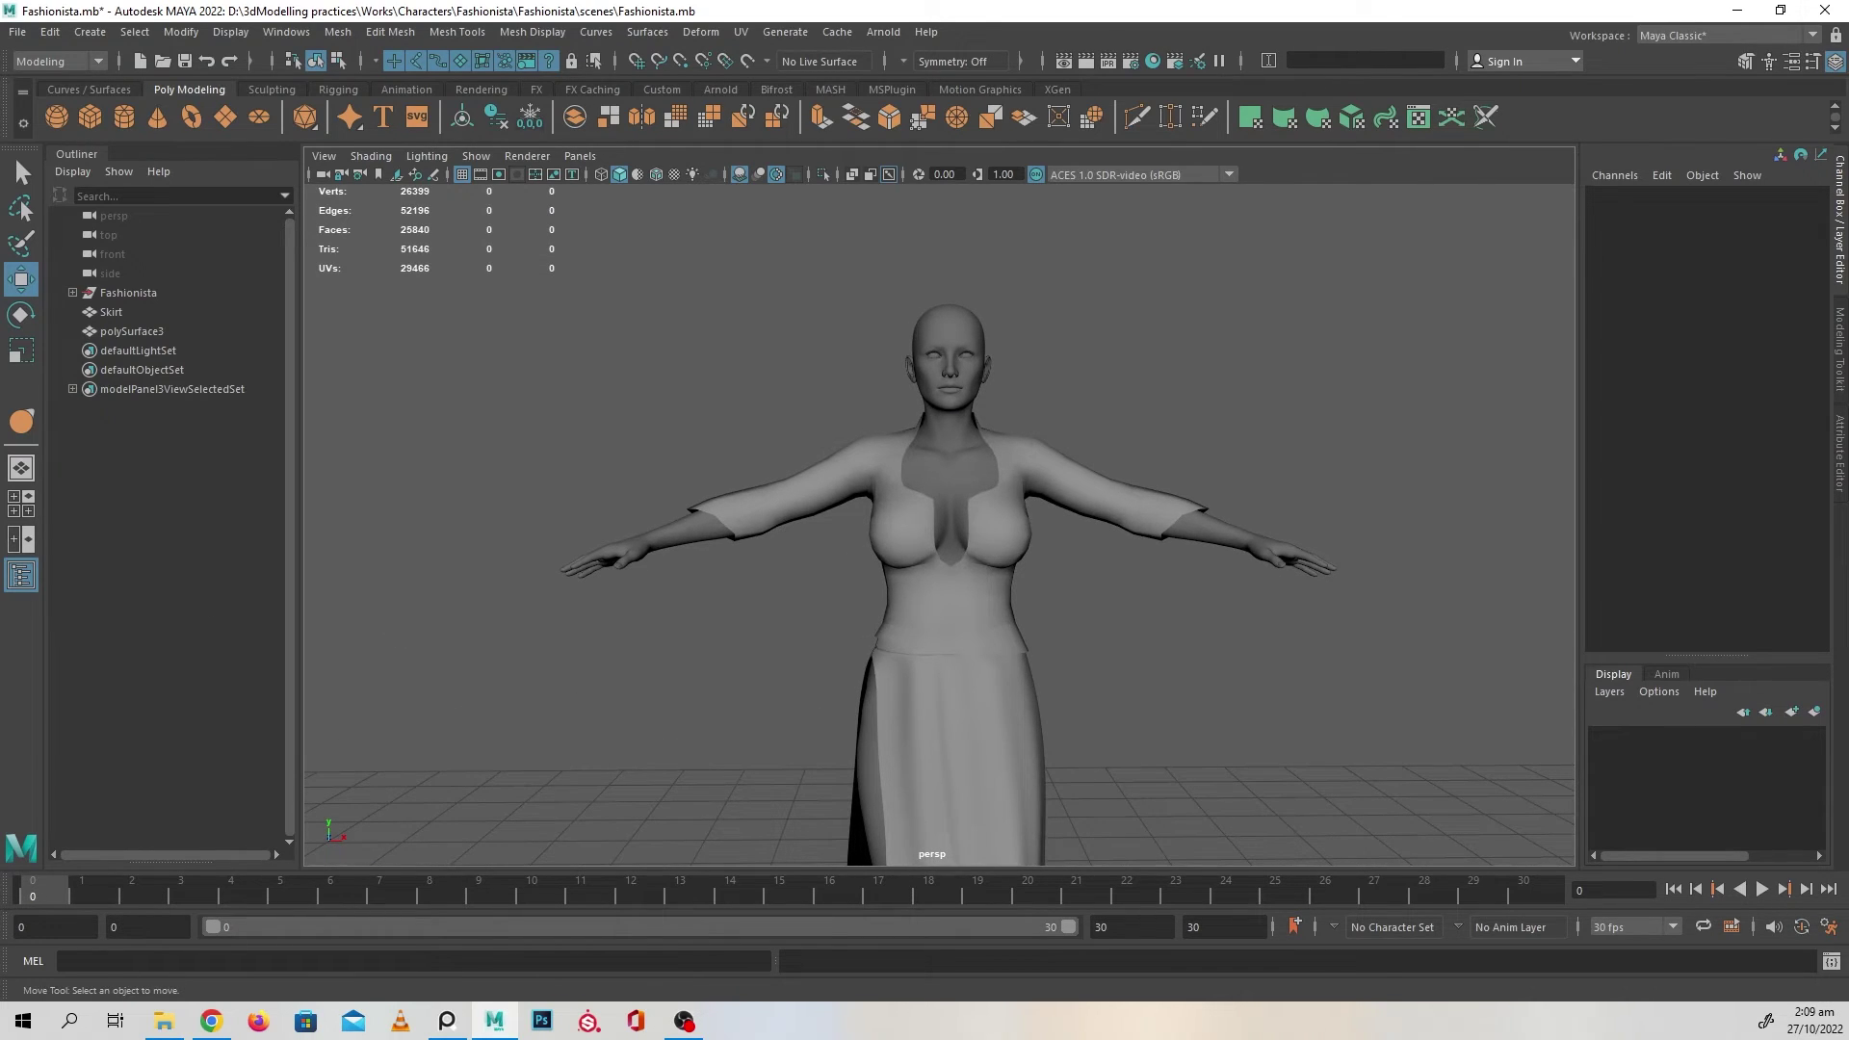
pyautogui.hotkey('alt', 'Tab')
pyautogui.moveTo(103, 540); pyautogui.dragTo(883, 446, button='right')
pyautogui.scroll(-3, 867, 578)
pyautogui.moveTo(821, 616); pyautogui.dragTo(745, 417, button='middle')
pyautogui.moveTo(768, 483); pyautogui.dragTo(780, 566, button='middle')
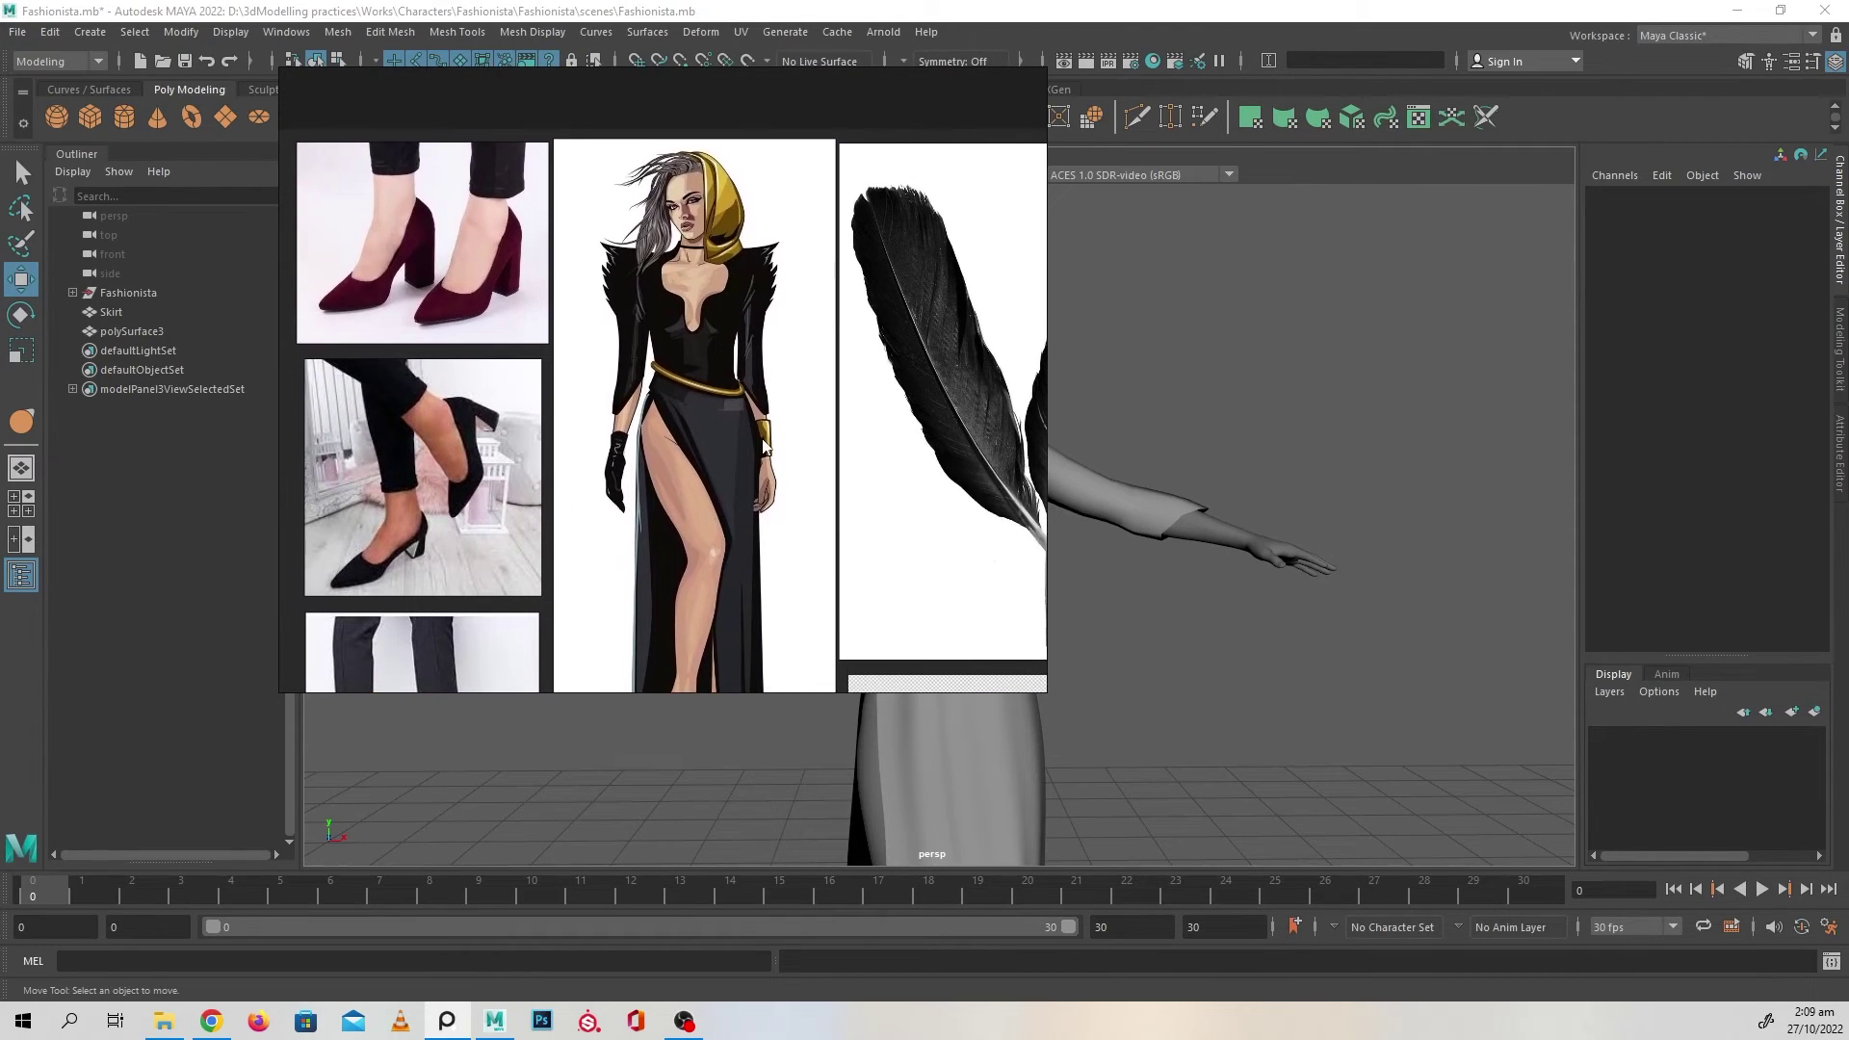
pyautogui.scroll(5, 764, 443)
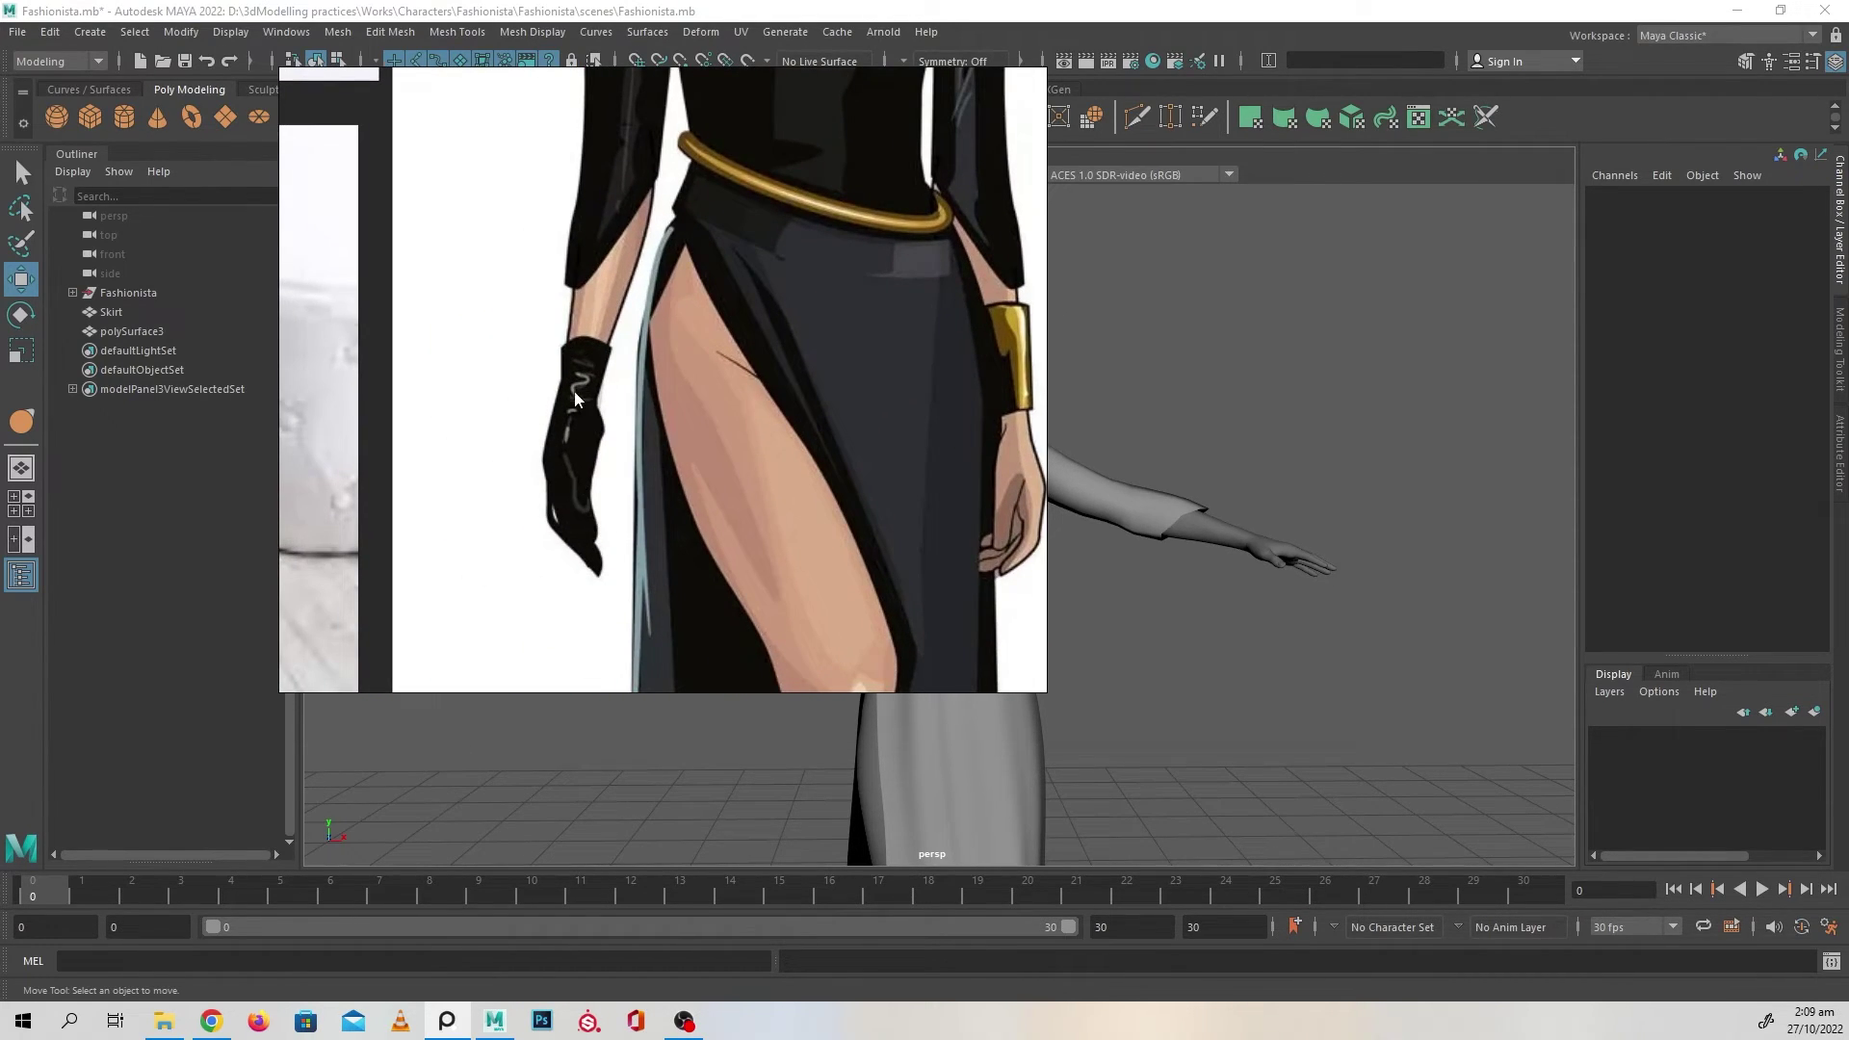
pyautogui.scroll(-2, 776, 494)
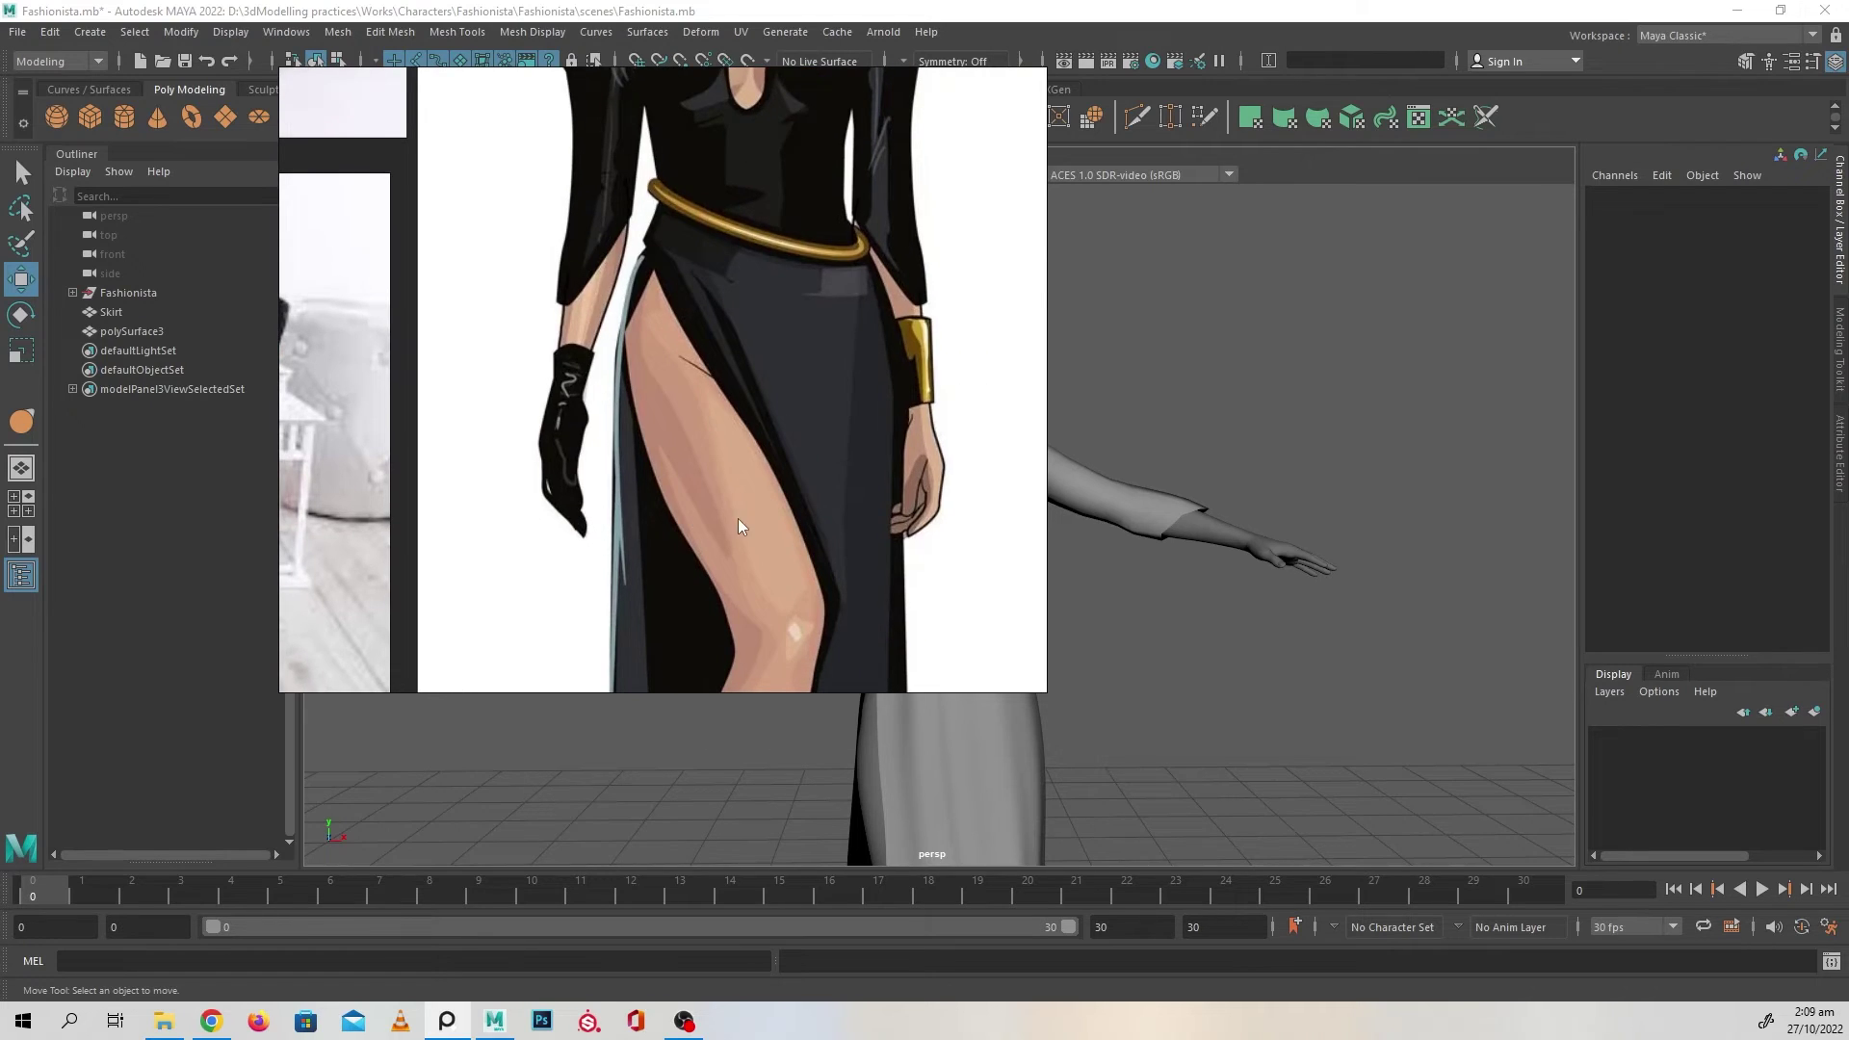
pyautogui.scroll(-3, 738, 519)
pyautogui.moveTo(753, 541)
pyautogui.mouseDown(button='middle')
pyautogui.moveTo(743, 299)
pyautogui.moveTo(736, 576)
pyautogui.mouseUp(button='middle')
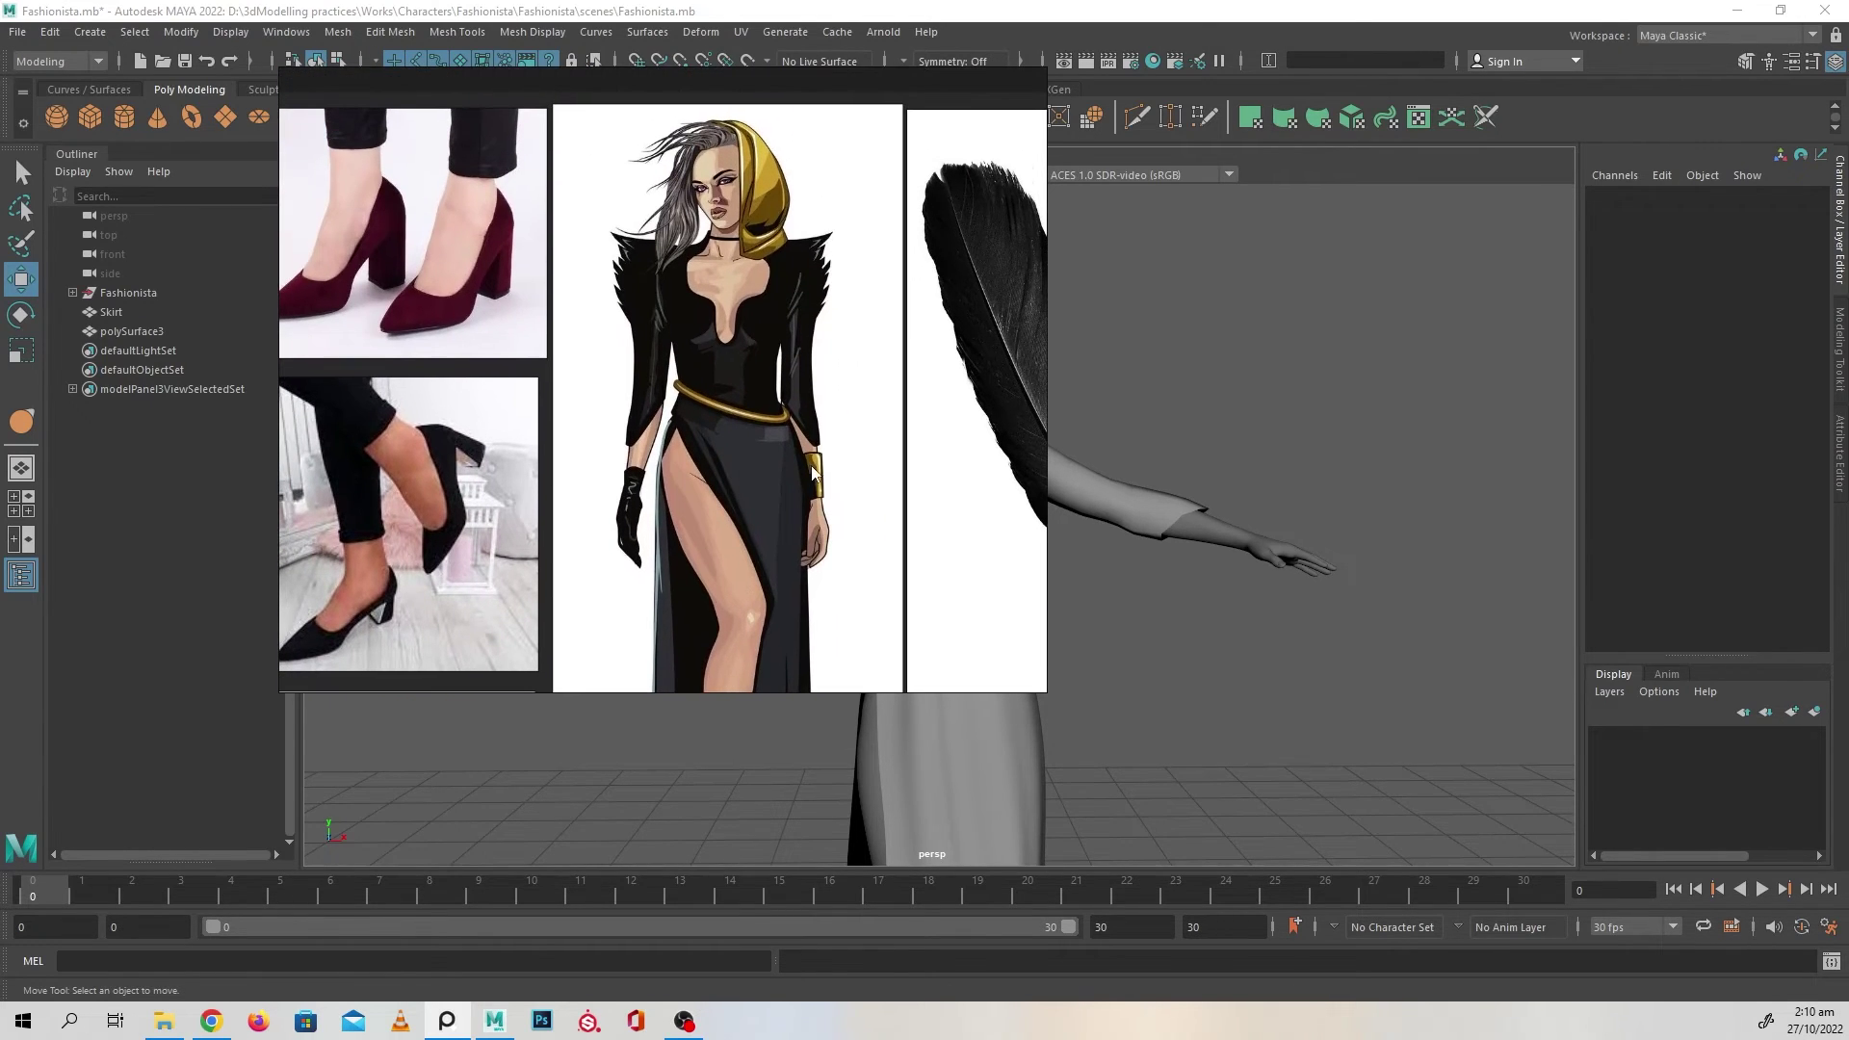
# - Examine the reference figure's hood, neckline and shoulders, move the board off screen and compare with the full modelled outfit
pyautogui.moveTo(758, 474); pyautogui.dragTo(761, 419, button='middle')
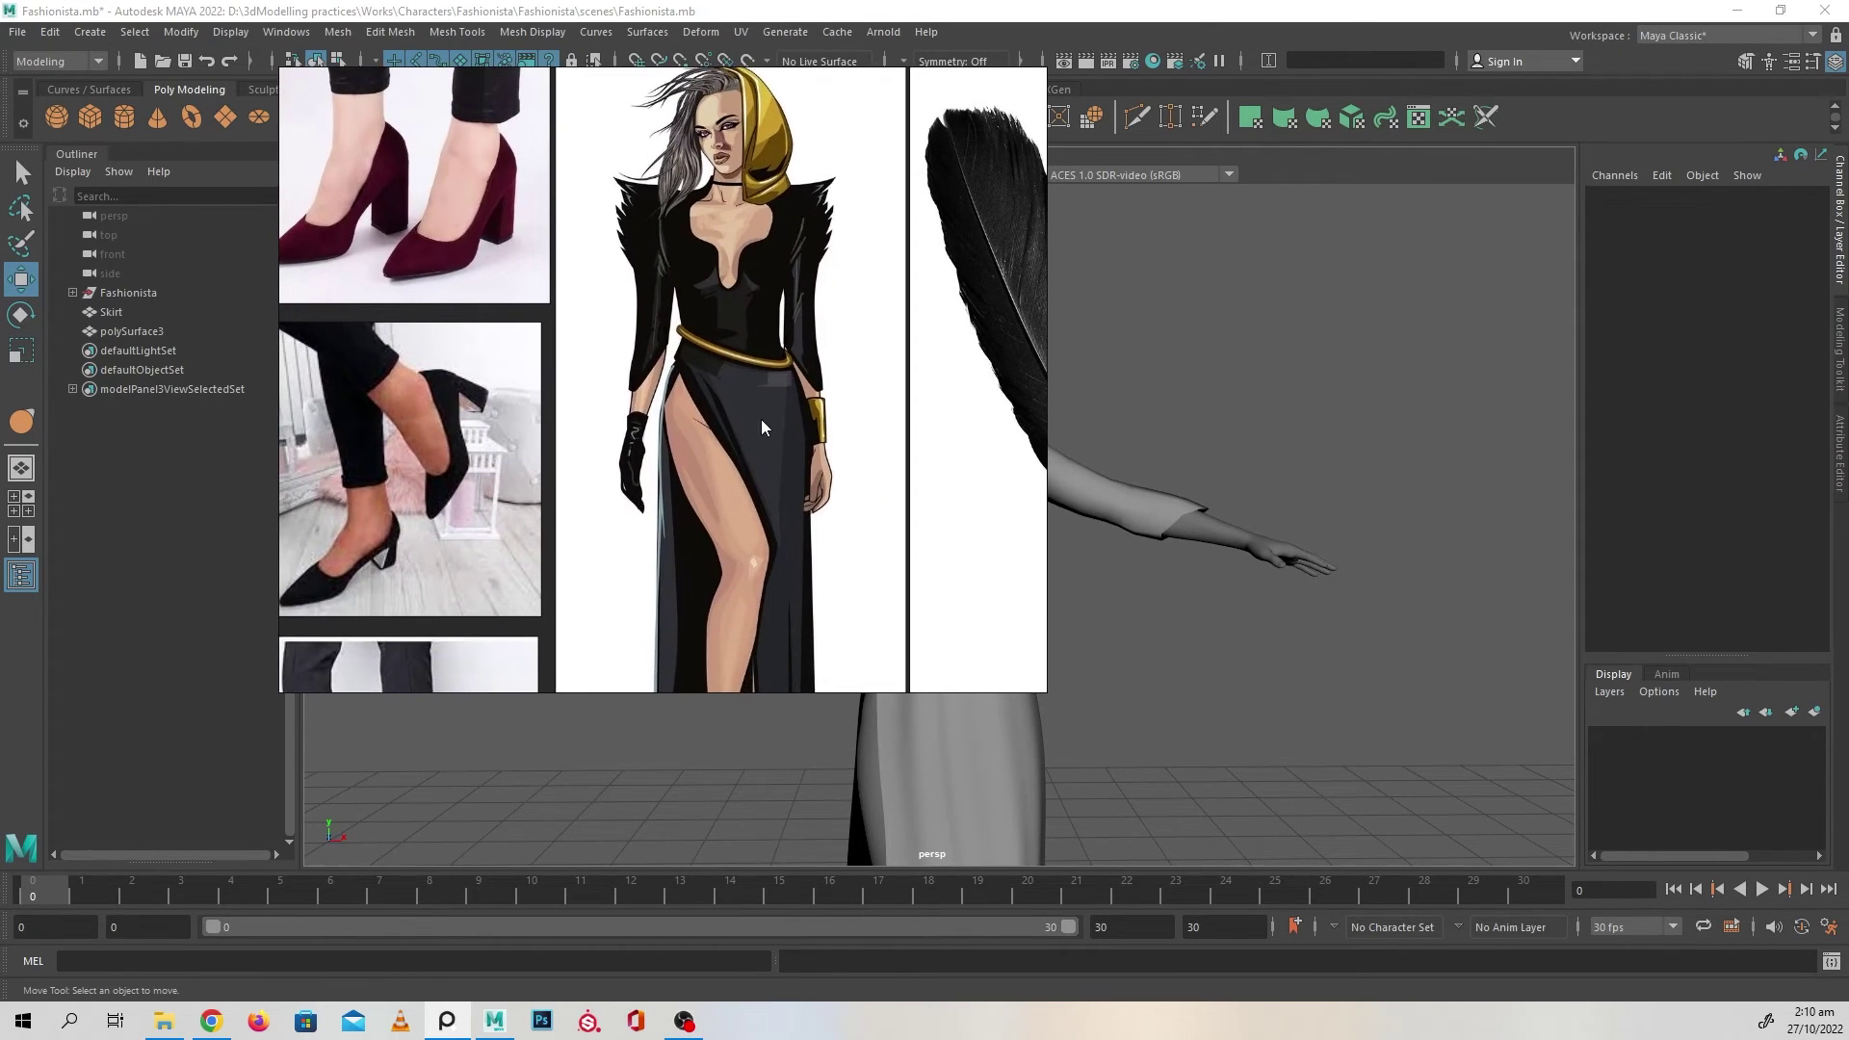
pyautogui.scroll(-1, 753, 425)
pyautogui.moveTo(716, 350); pyautogui.dragTo(716, 516, button='middle')
pyautogui.scroll(3, 713, 489)
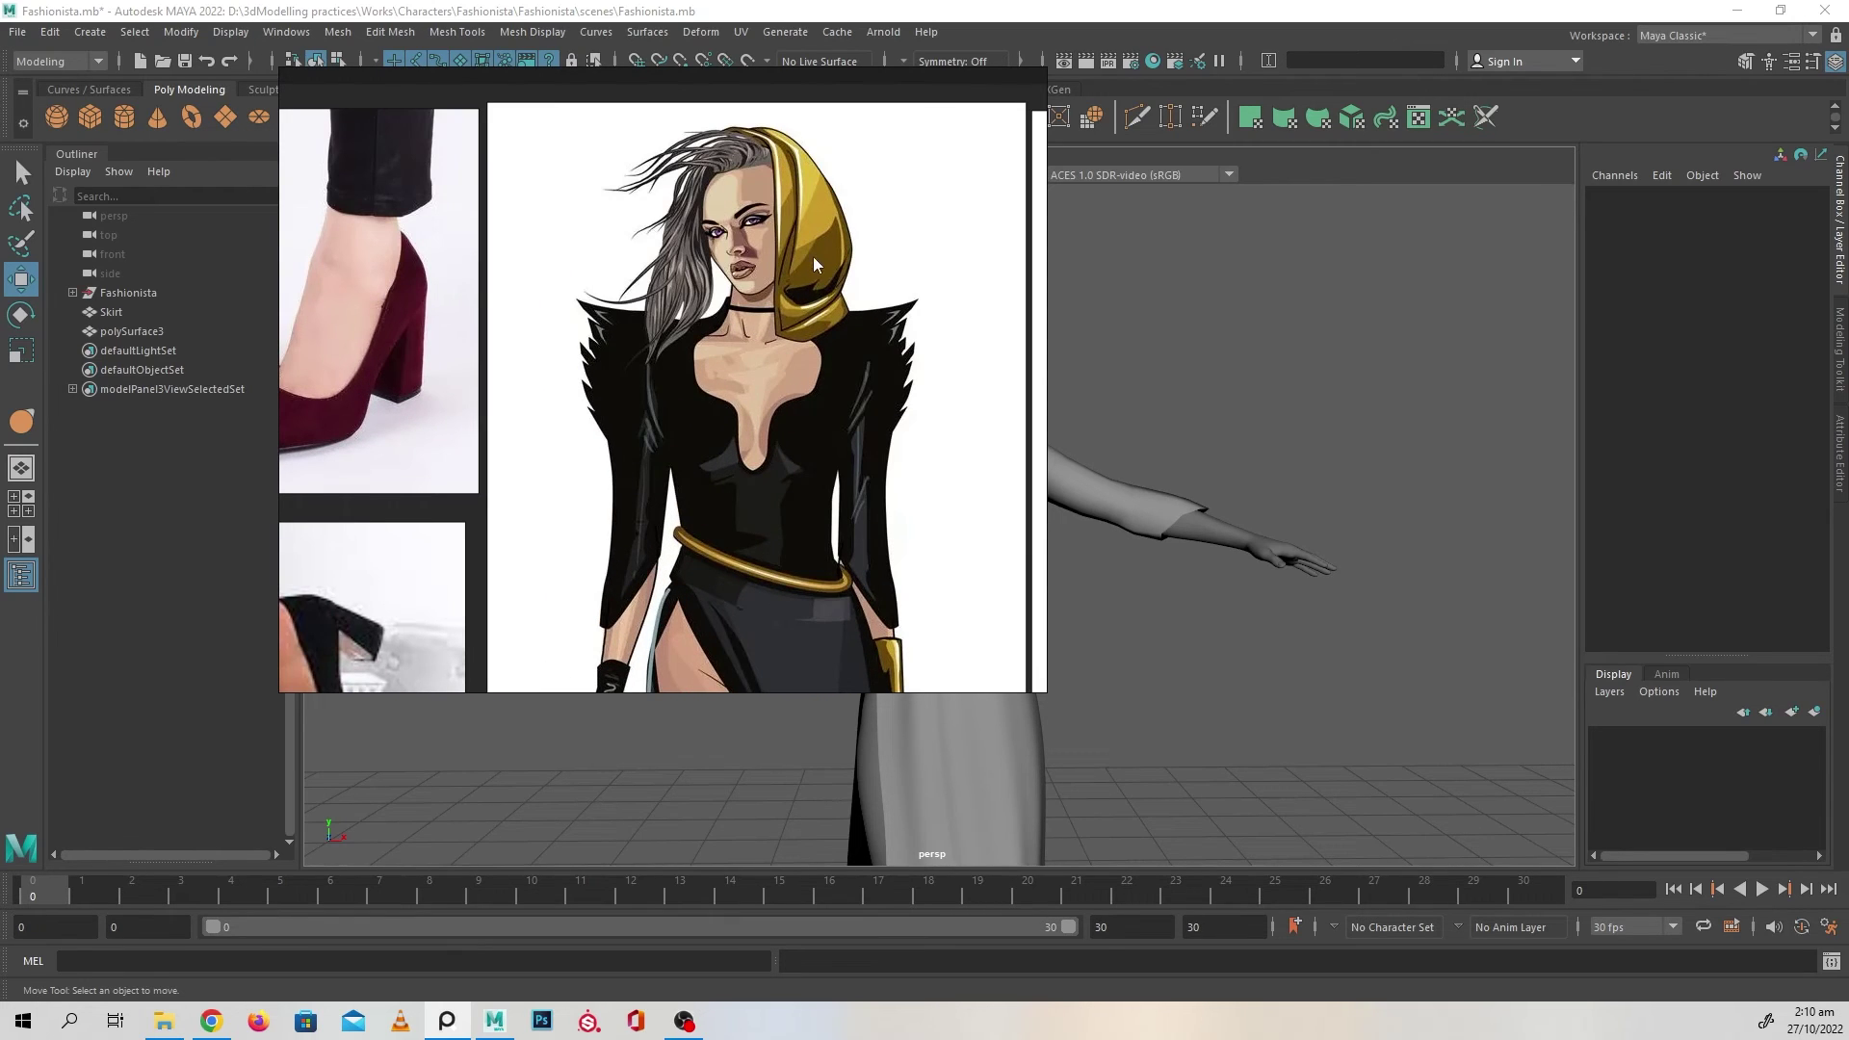
pyautogui.scroll(-3, 805, 280)
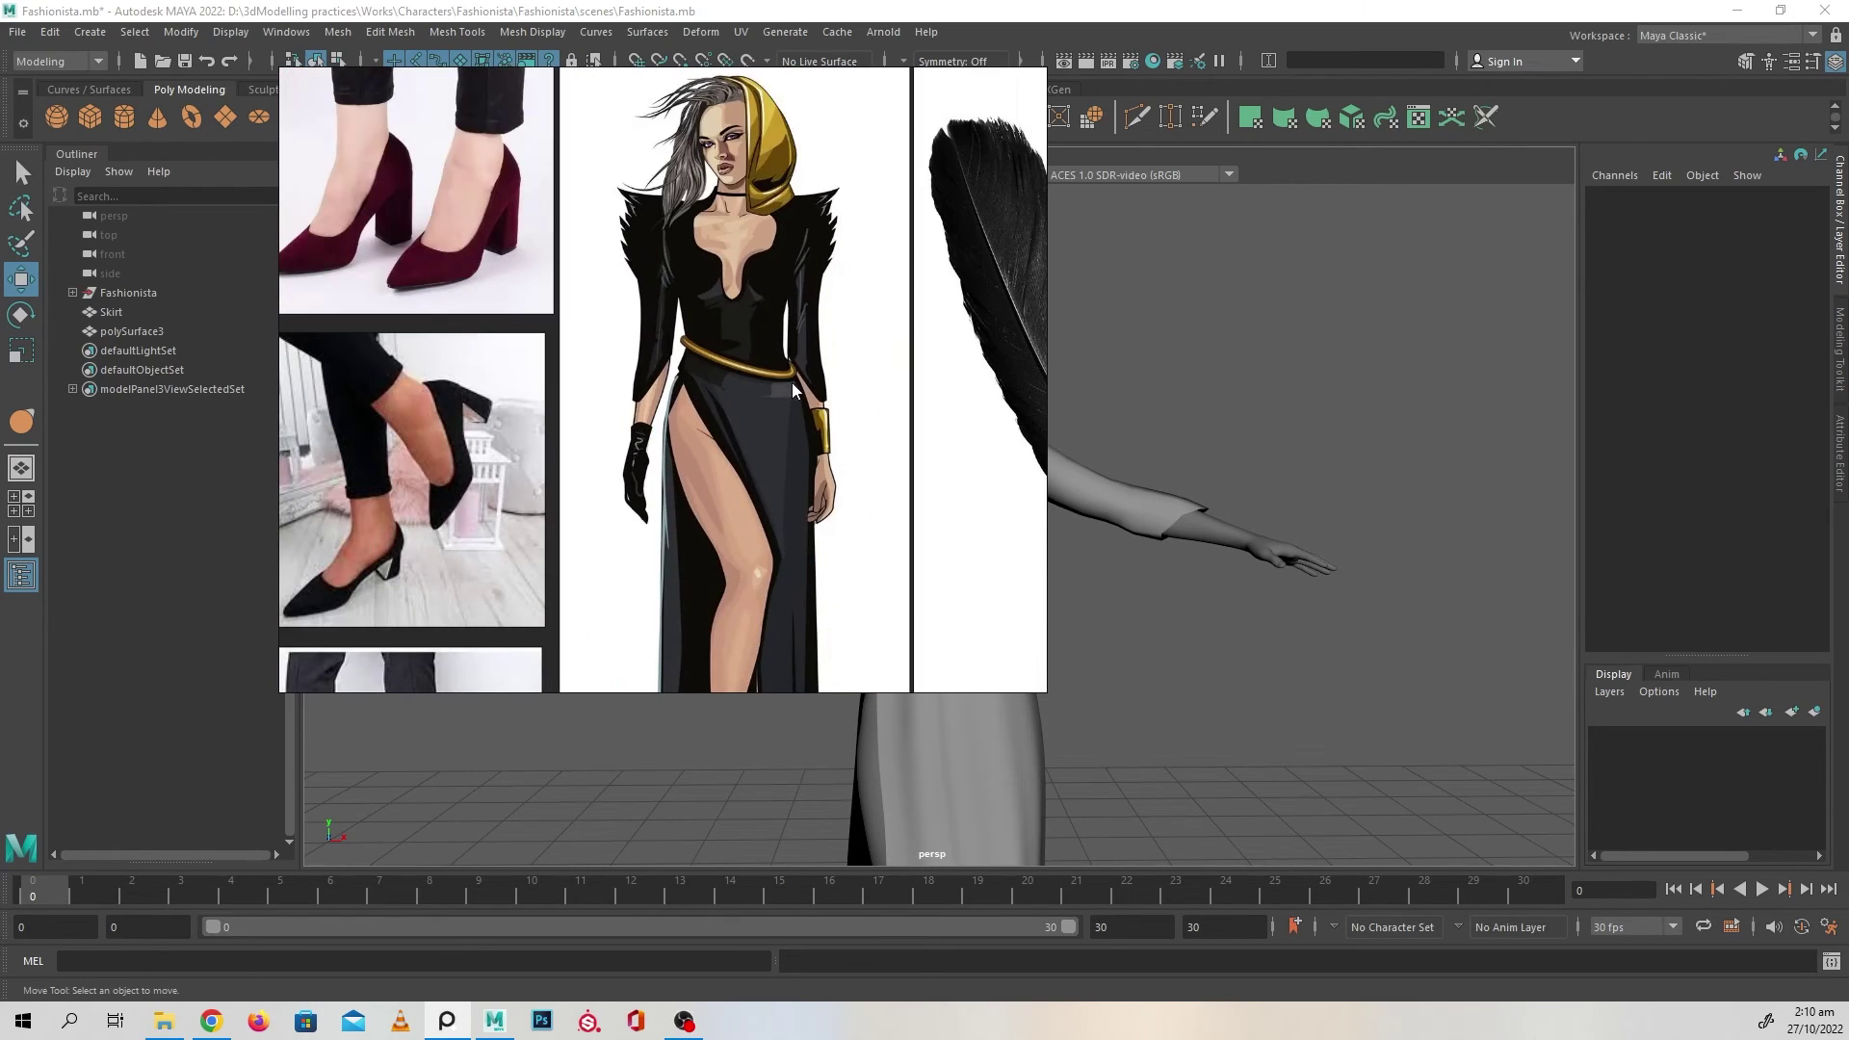
pyautogui.moveTo(794, 482)
pyautogui.mouseDown(button='middle')
pyautogui.moveTo(743, 338)
pyautogui.moveTo(772, 290)
pyautogui.moveTo(773, 474)
pyautogui.mouseUp(button='middle')
pyautogui.scroll(2, 651, 432)
pyautogui.moveTo(750, 322); pyautogui.dragTo(0, 415, button='right')
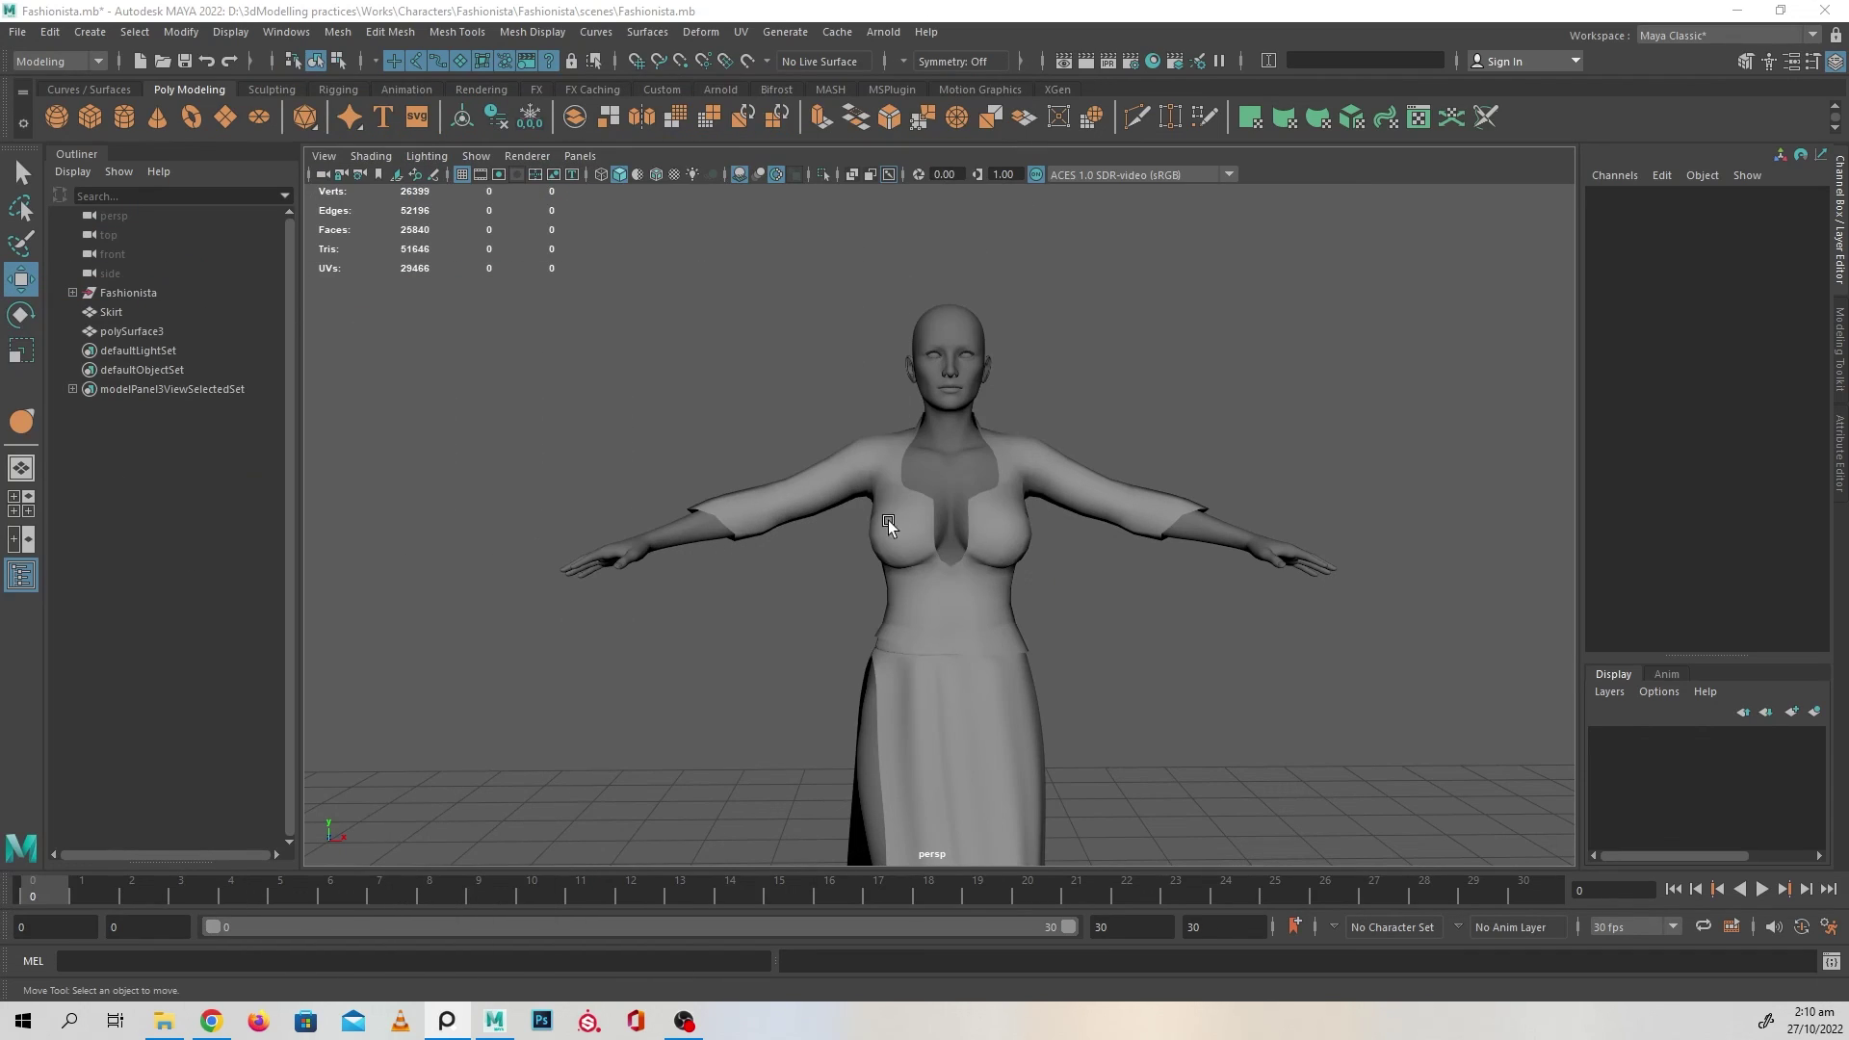
pyautogui.keyDown('alt'); pyautogui.moveTo(1246, 679); pyautogui.dragTo(1163, 560, button='middle'); pyautogui.keyUp('alt')
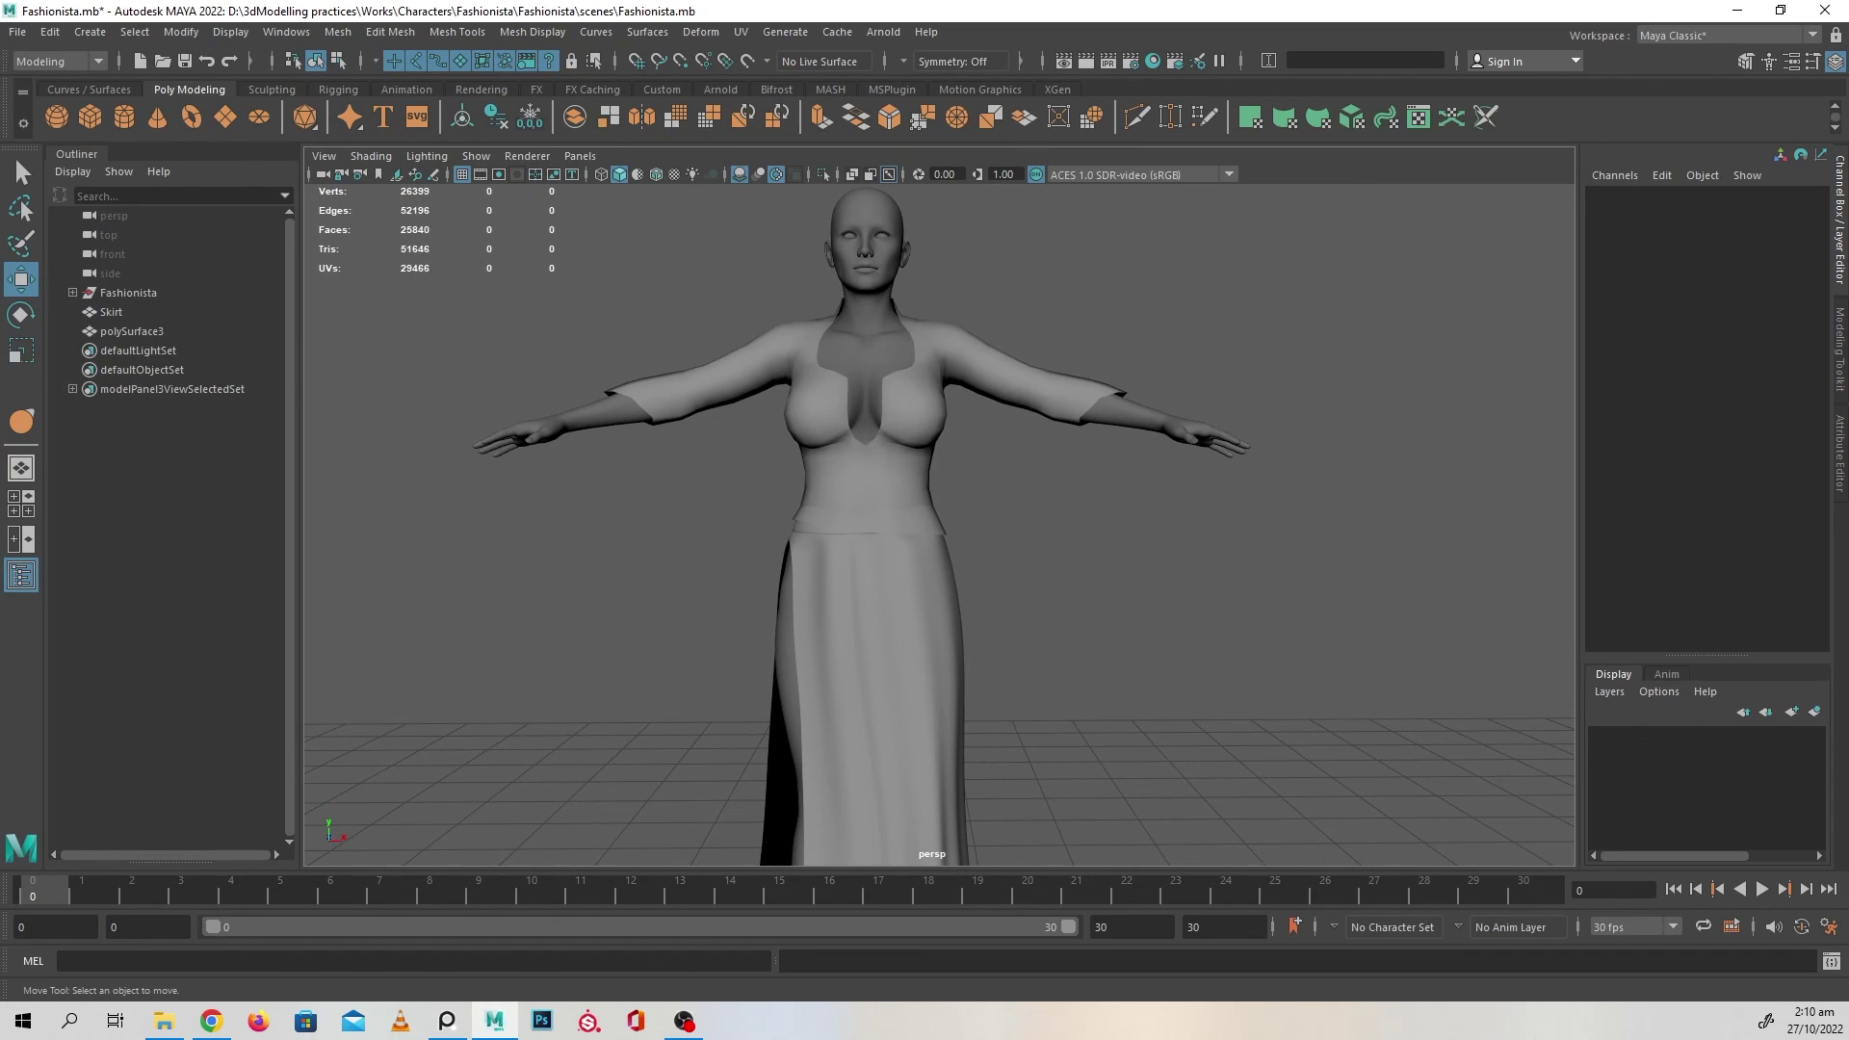